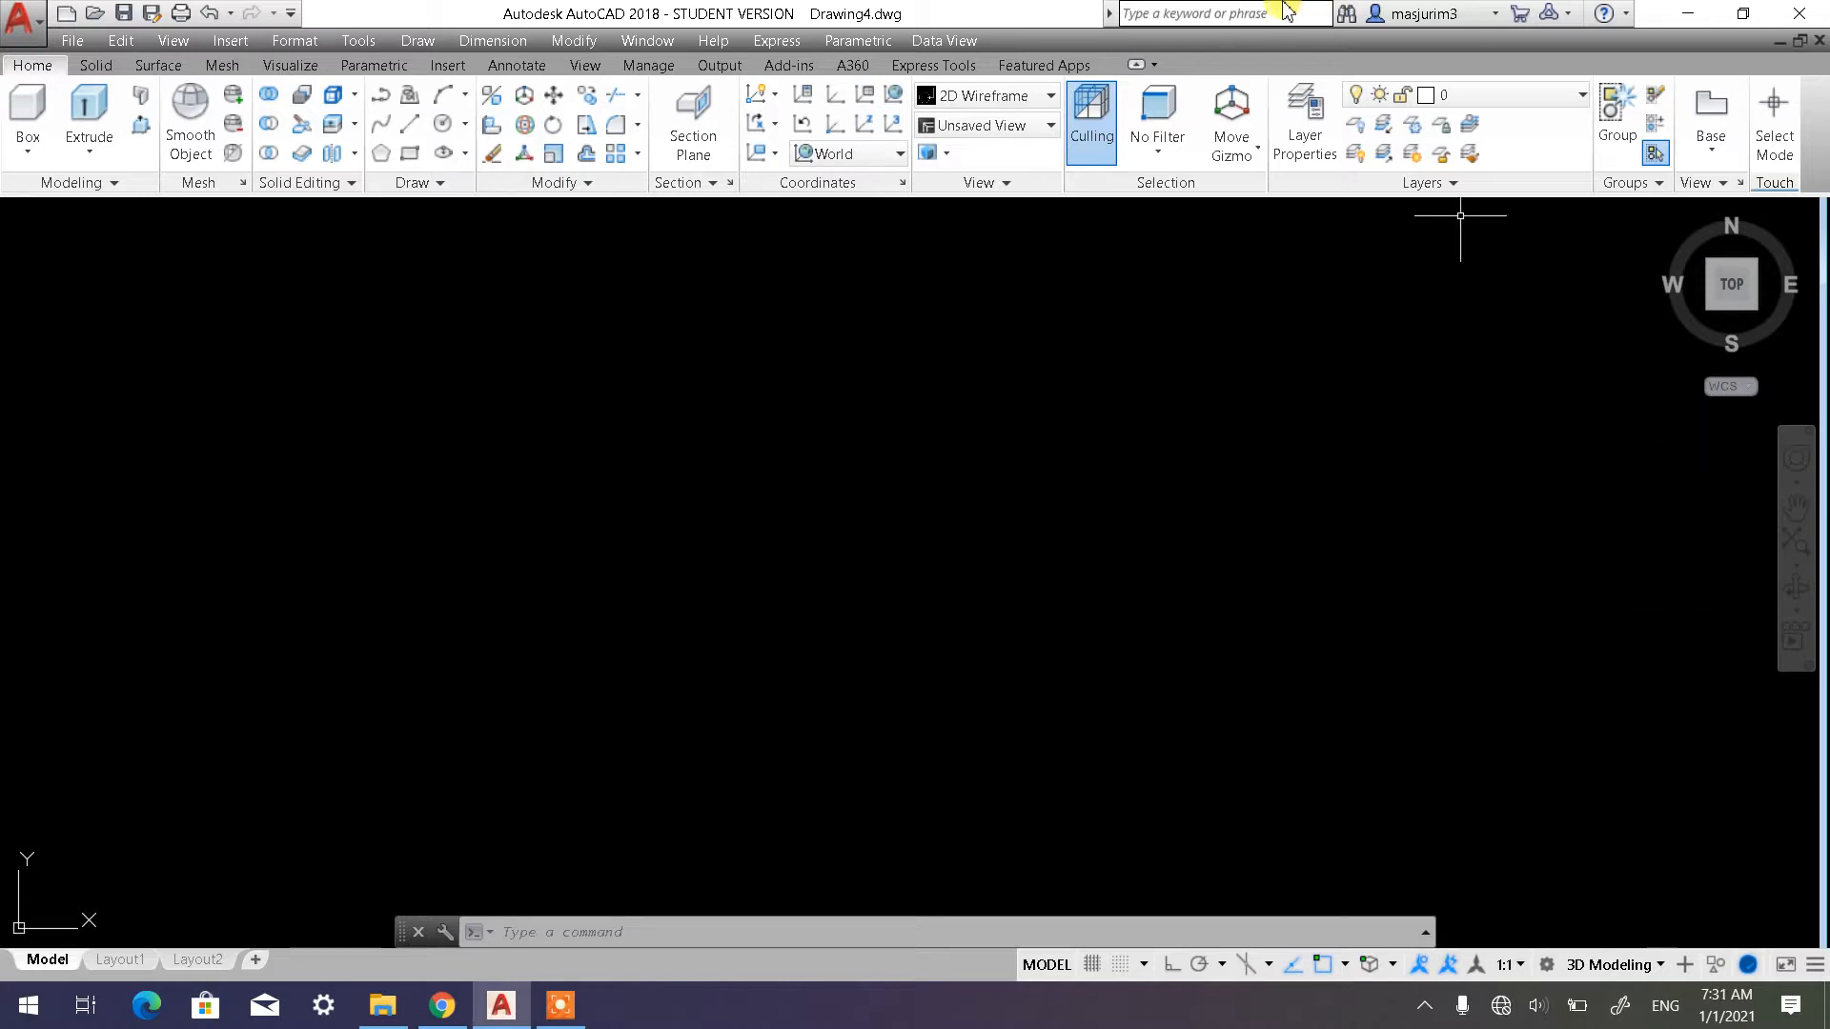
left_click(637, 156)
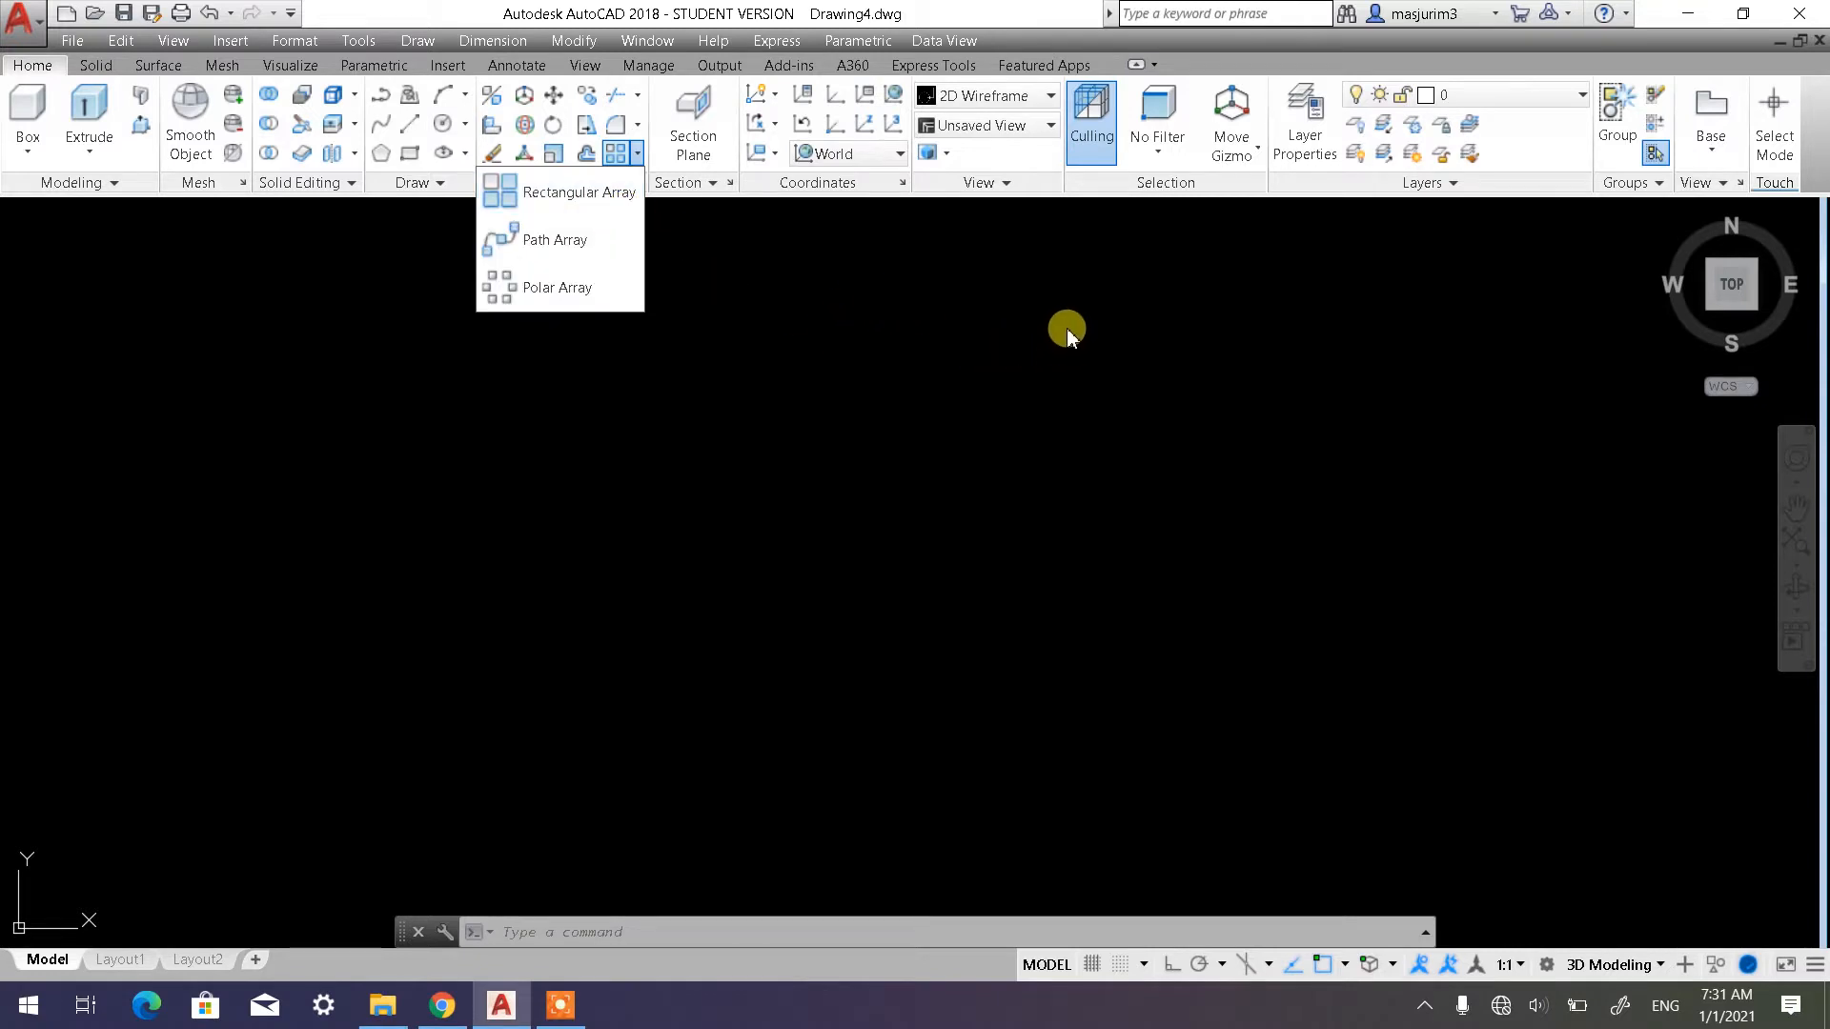
left_click(1115, 377)
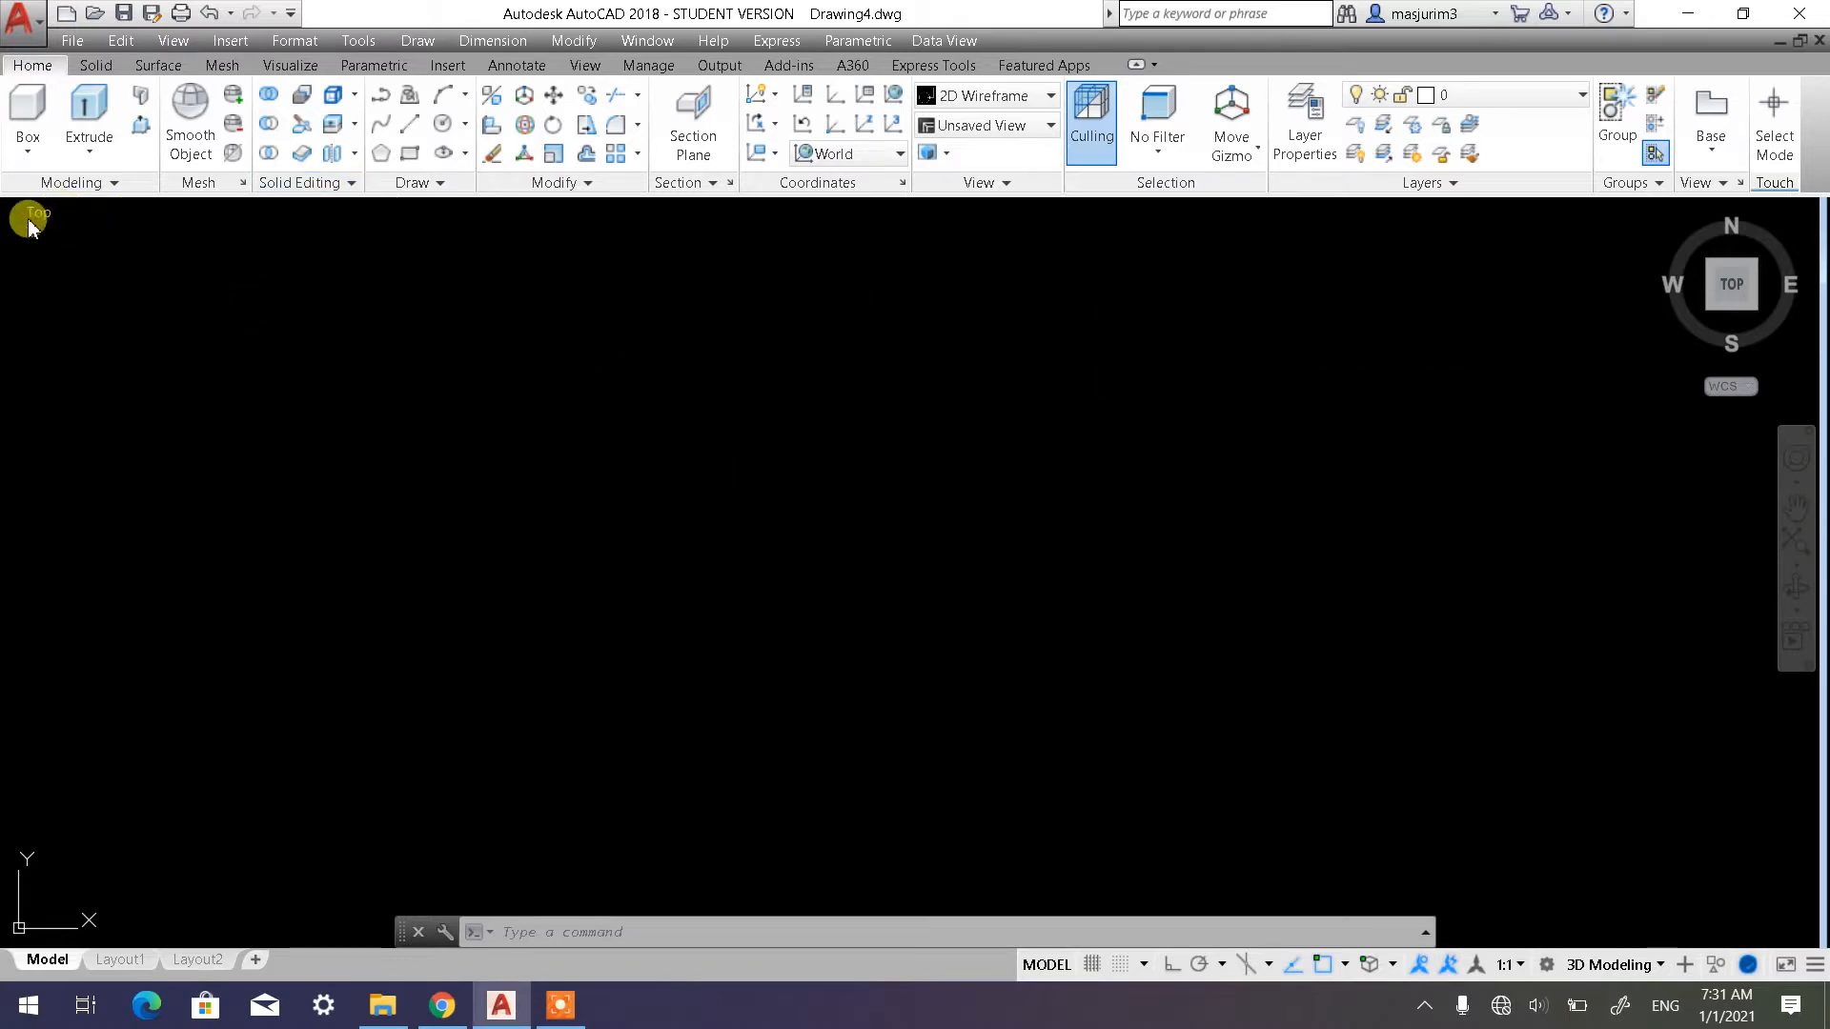
Switch the model view to SW Isometric
left_click(29, 219)
left_click(76, 402)
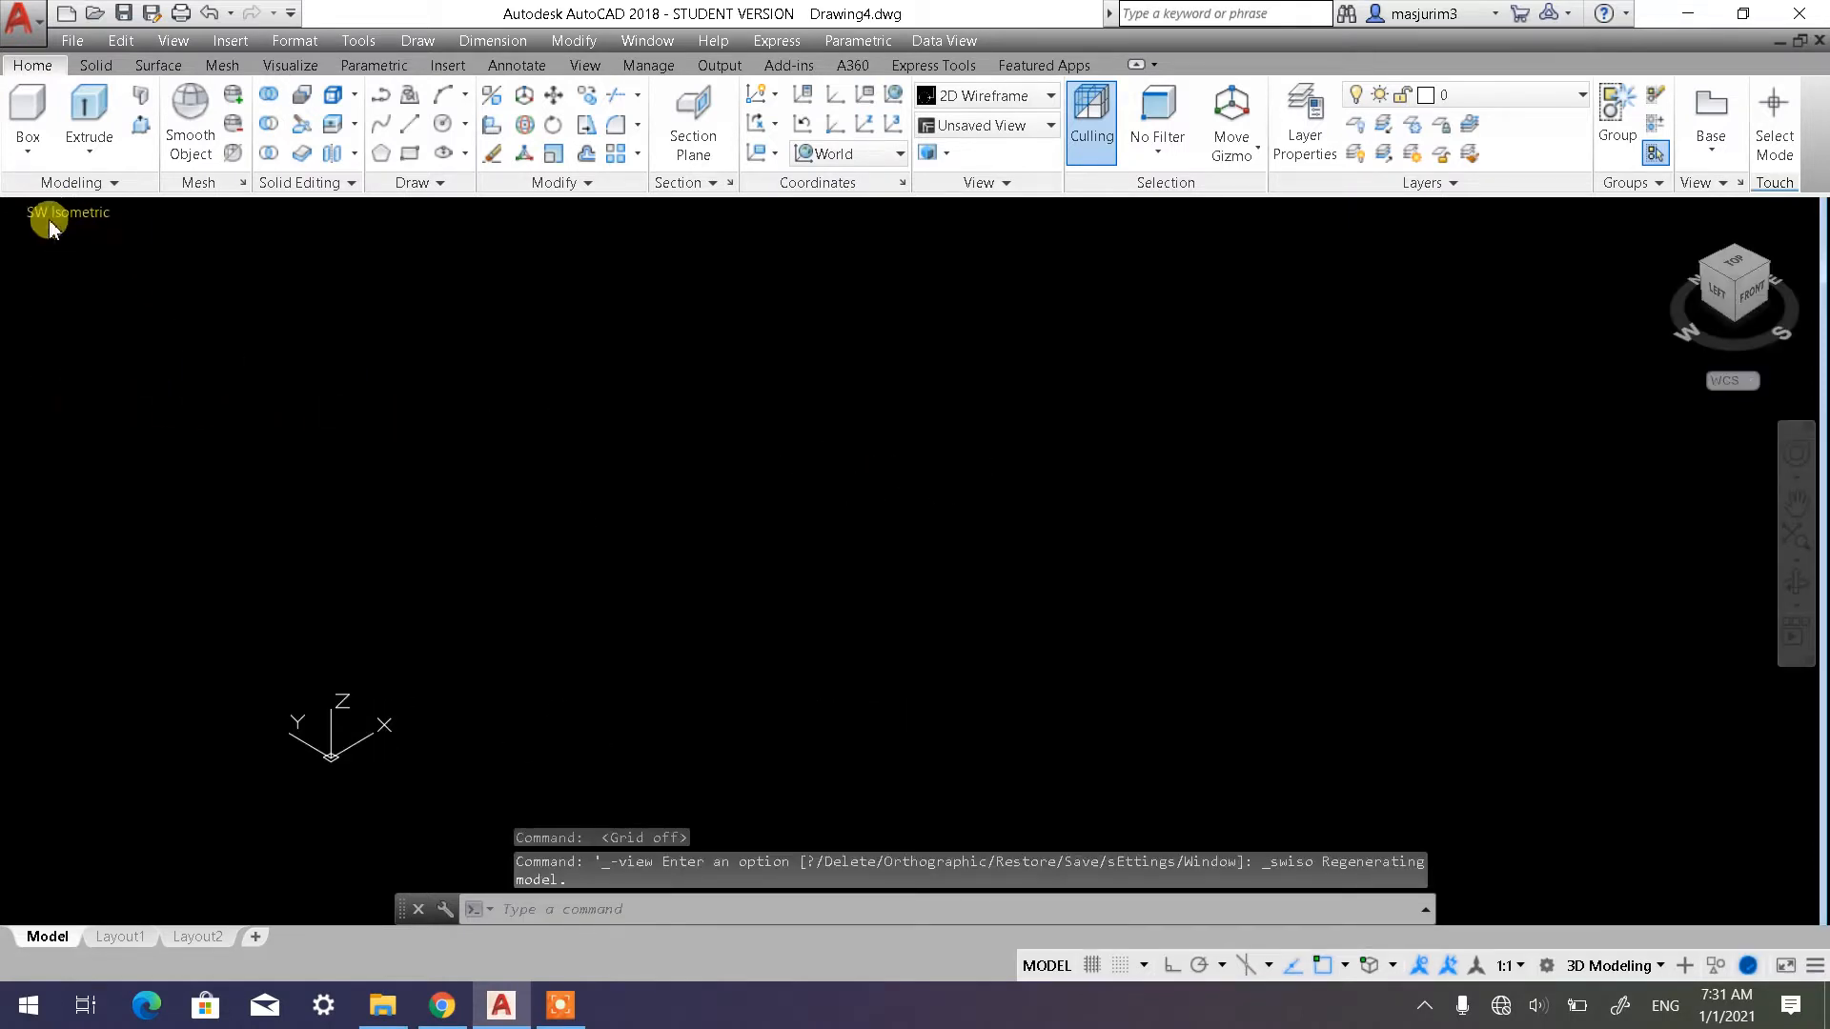
left_click(50, 221)
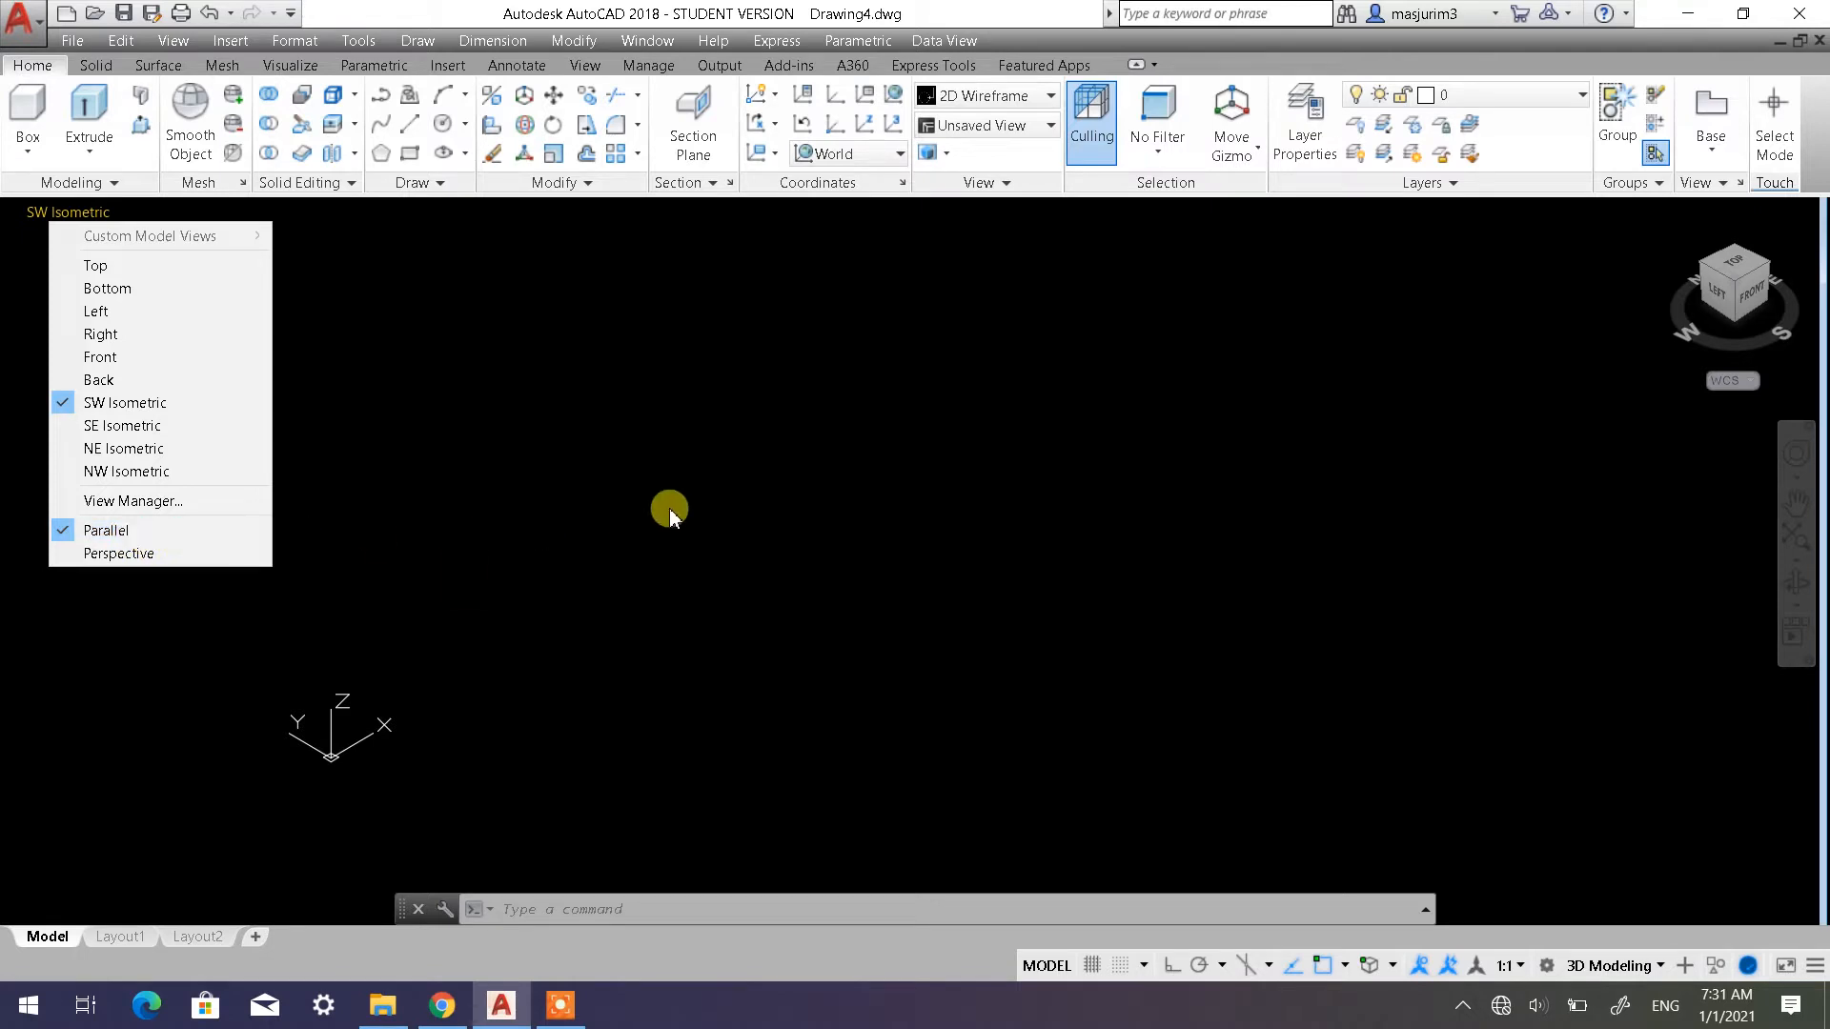
left_click(714, 456)
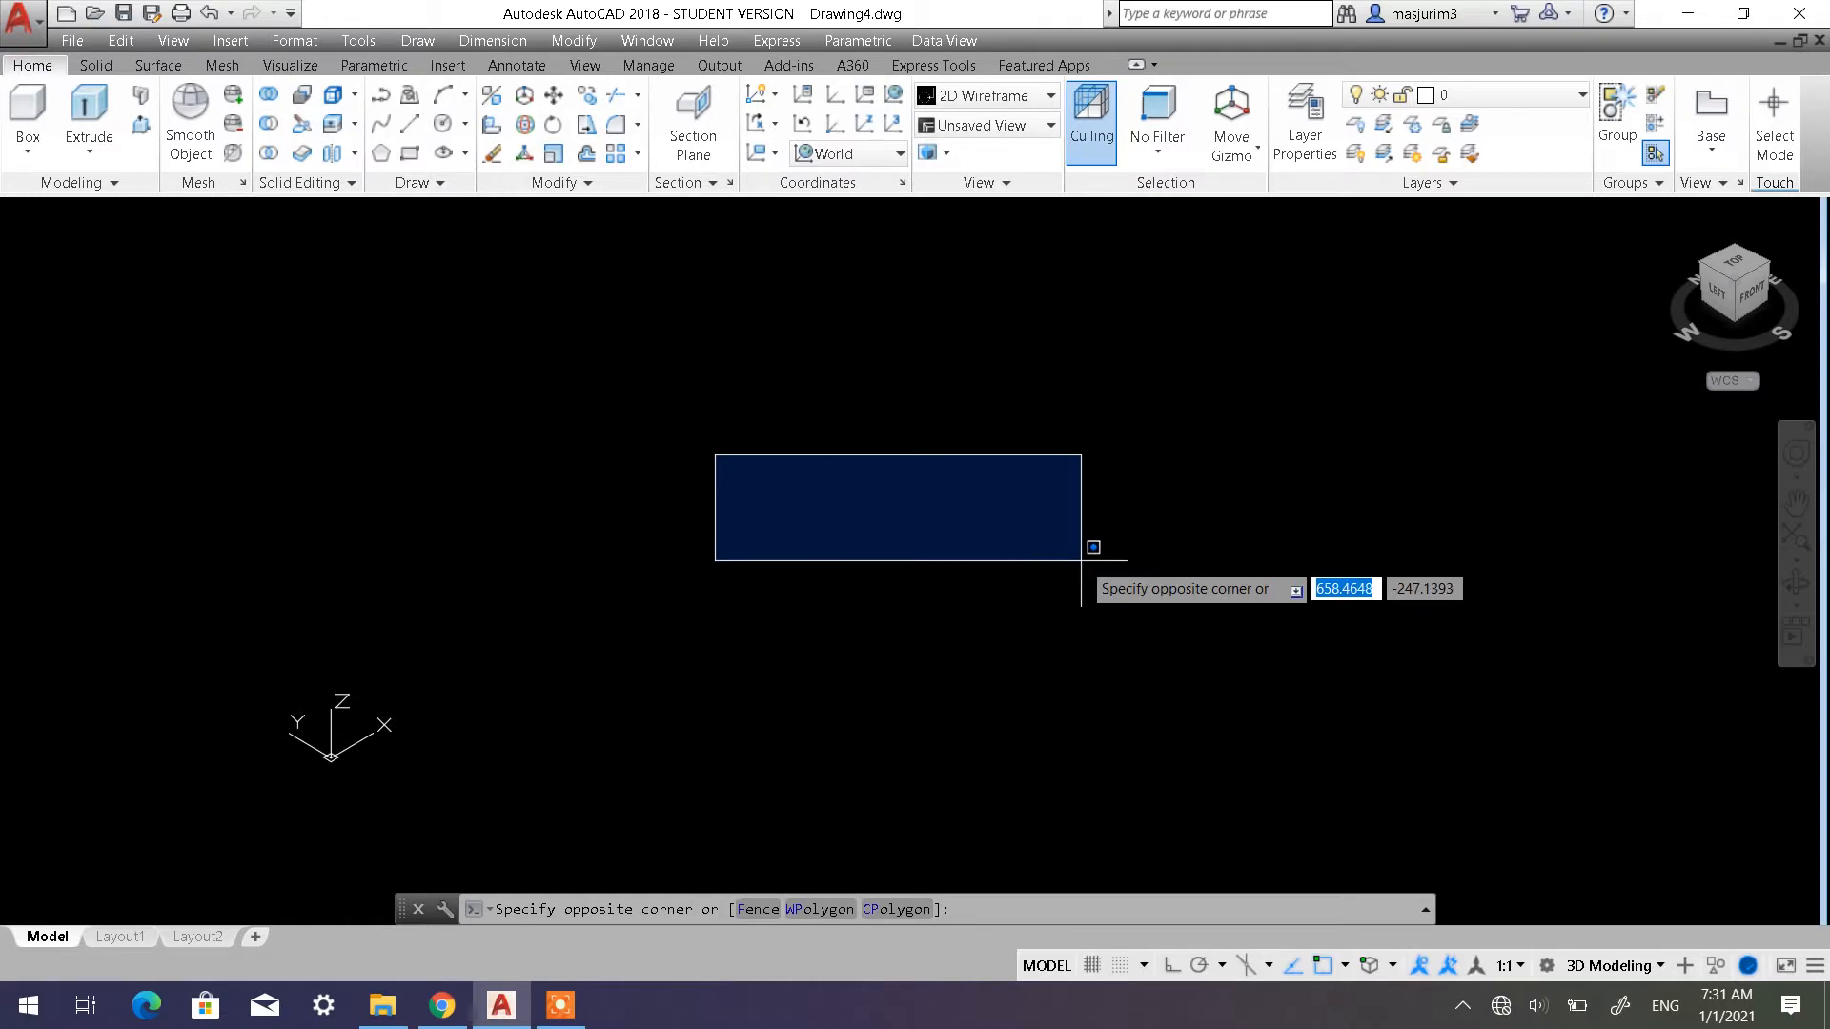
left_click(900, 481)
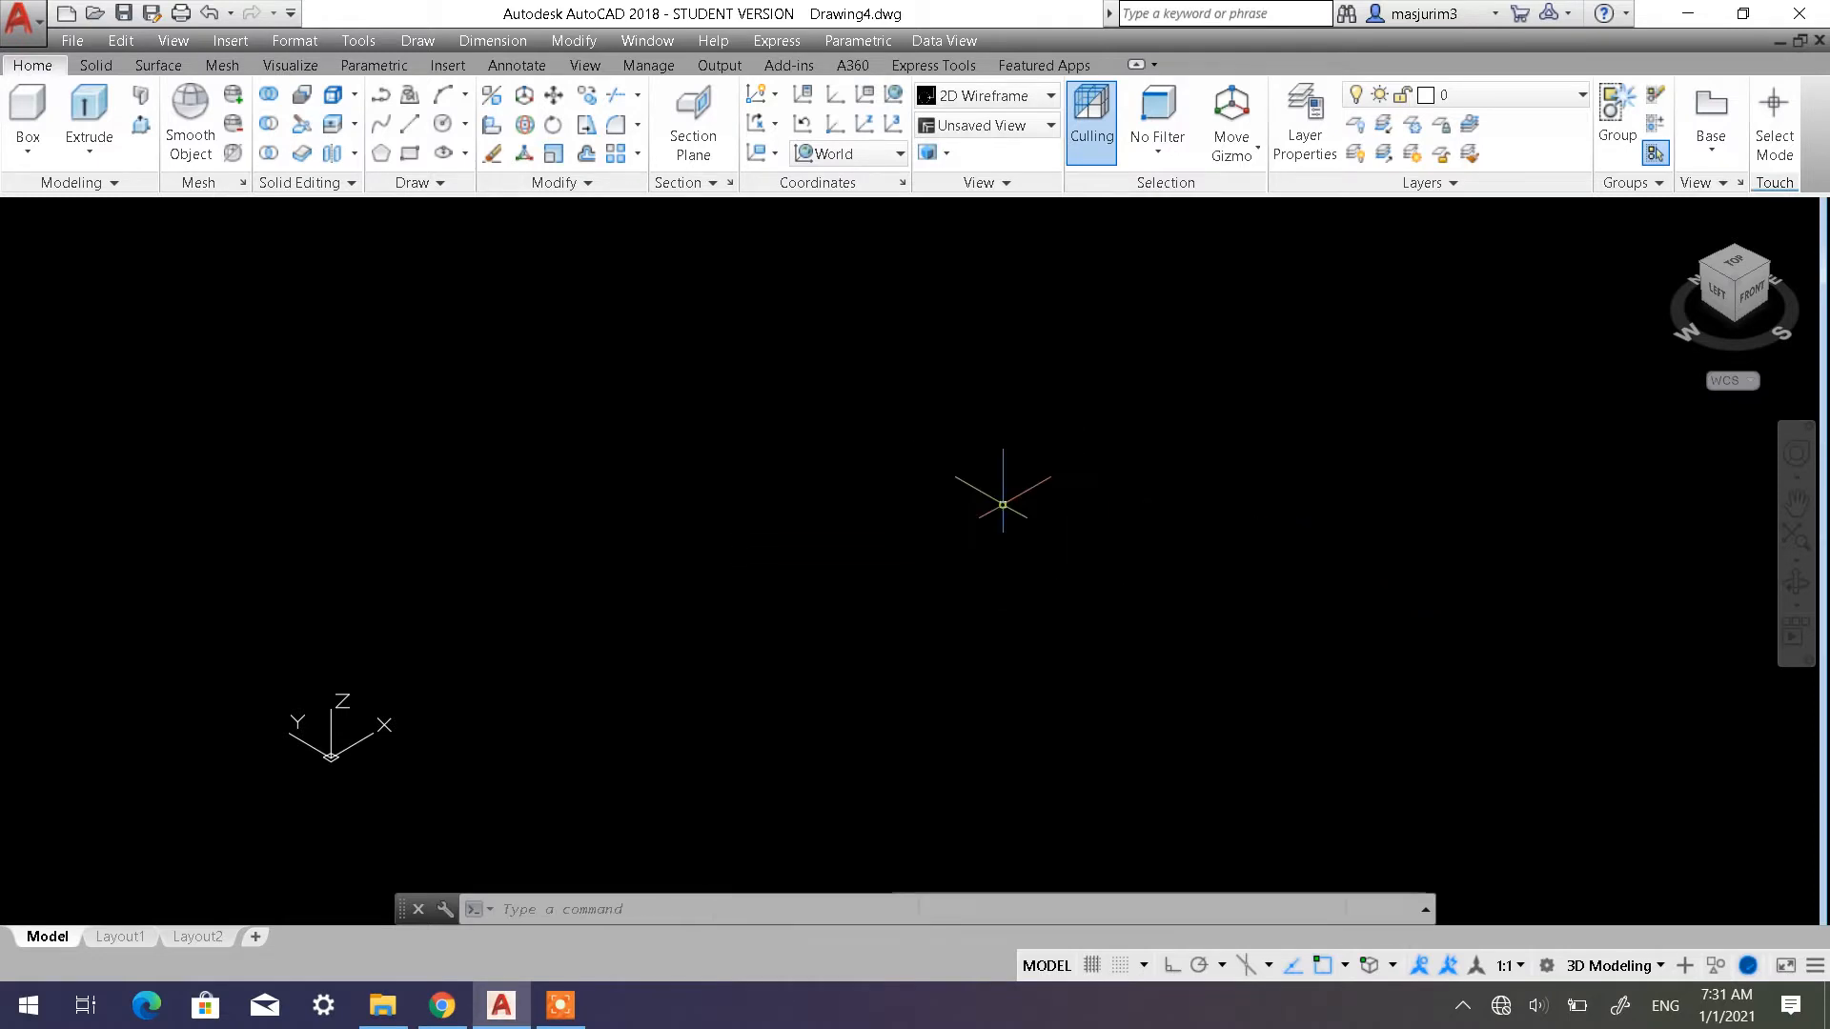
Turn on Ortho and draw a closed rectangle of lines, 100 units along X and 60 units along Y
left_click(410, 134)
left_click(686, 534)
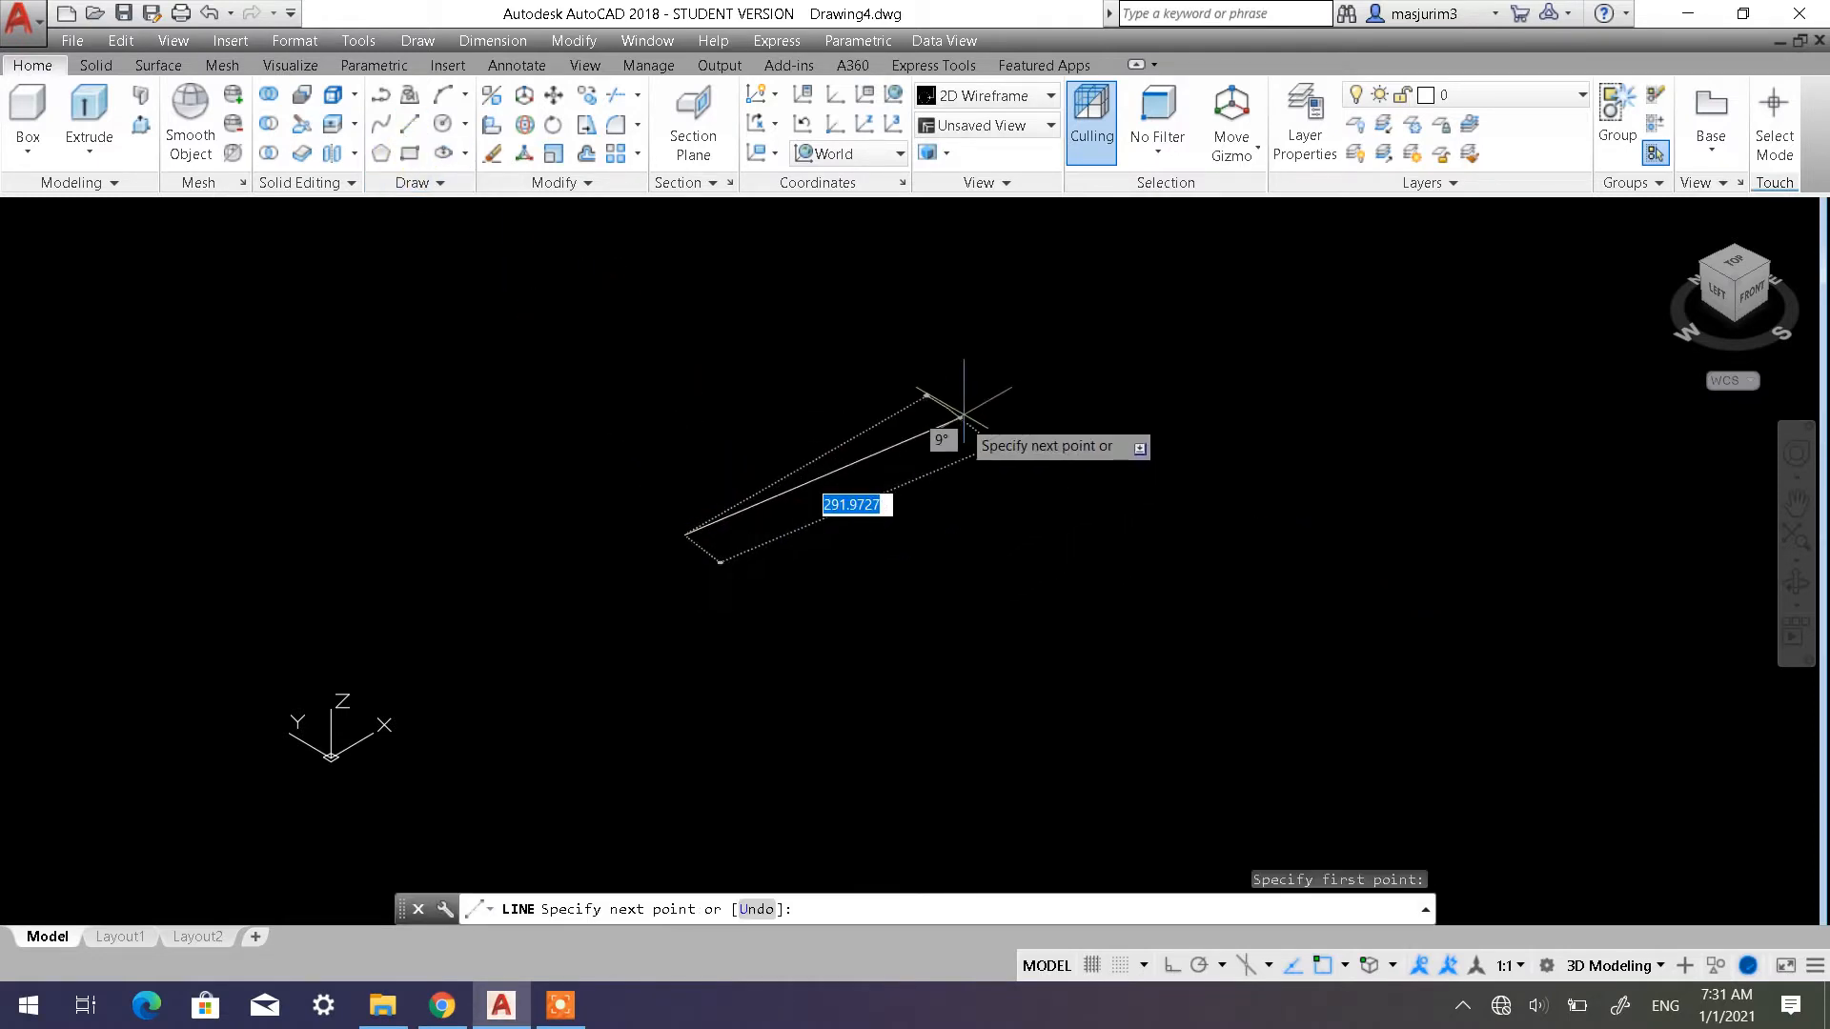
left_click(1170, 965)
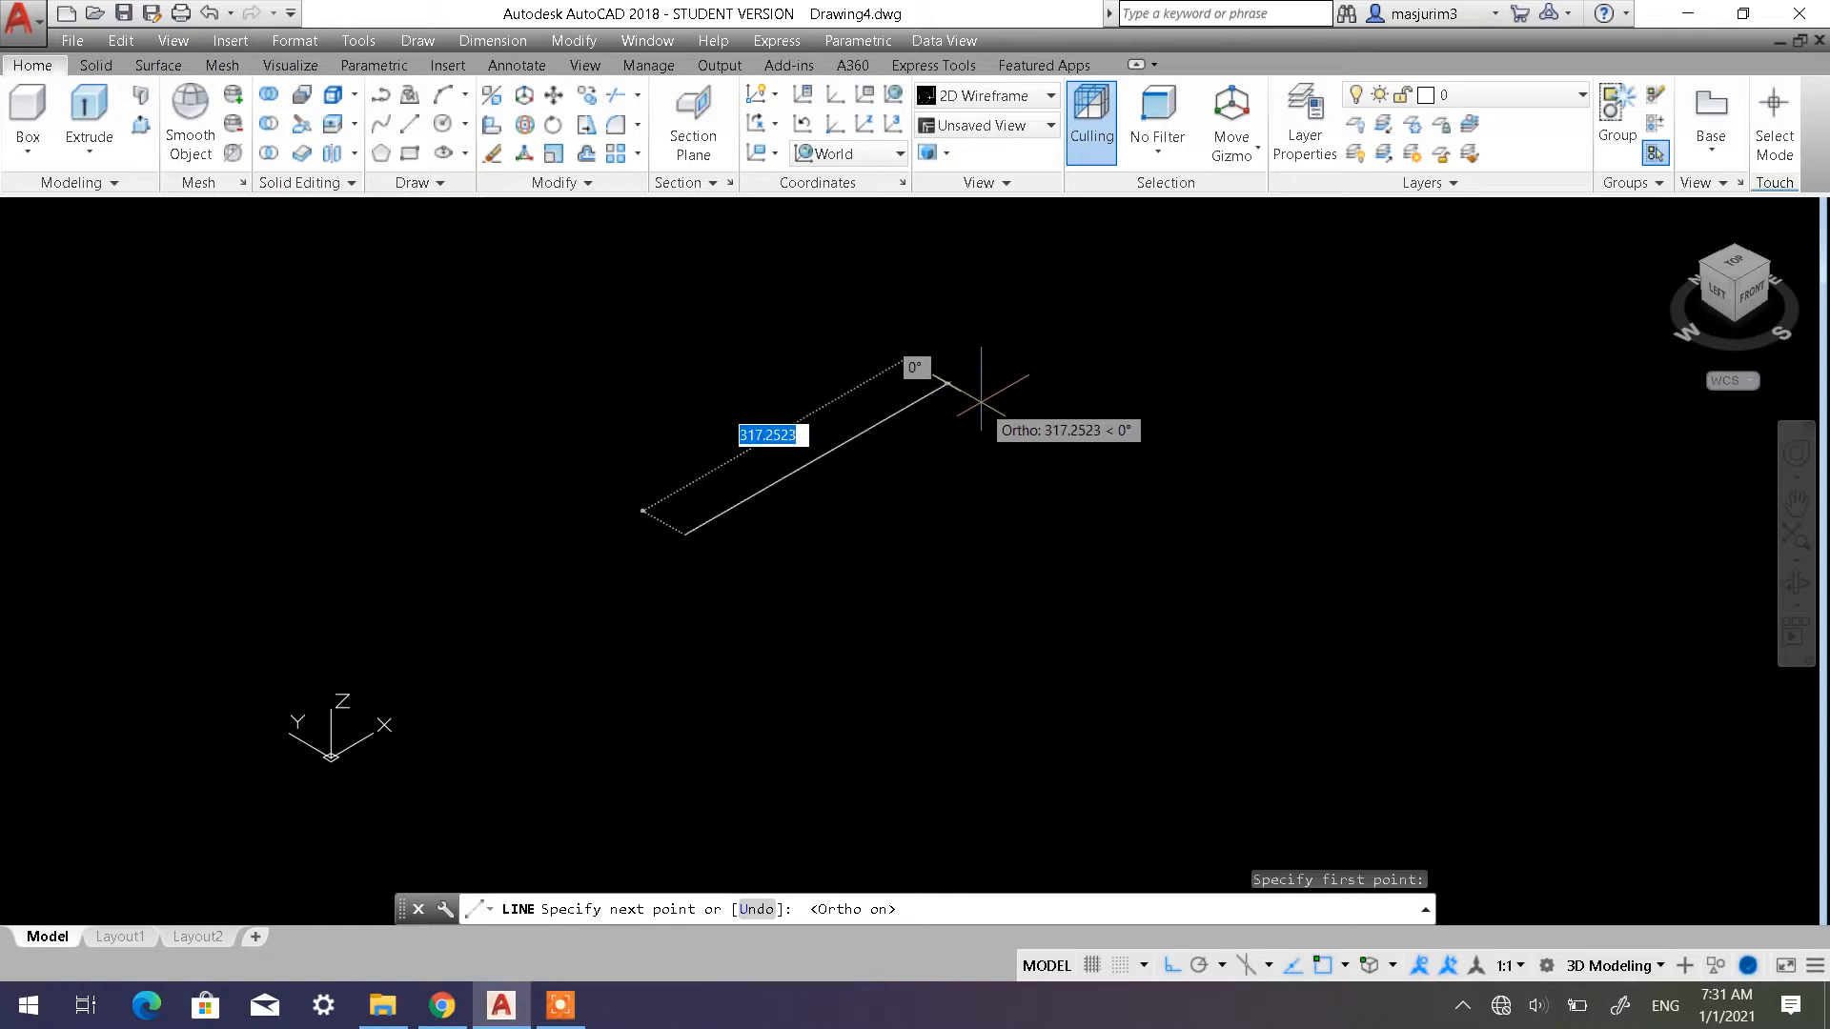
type("100")
key("Return")
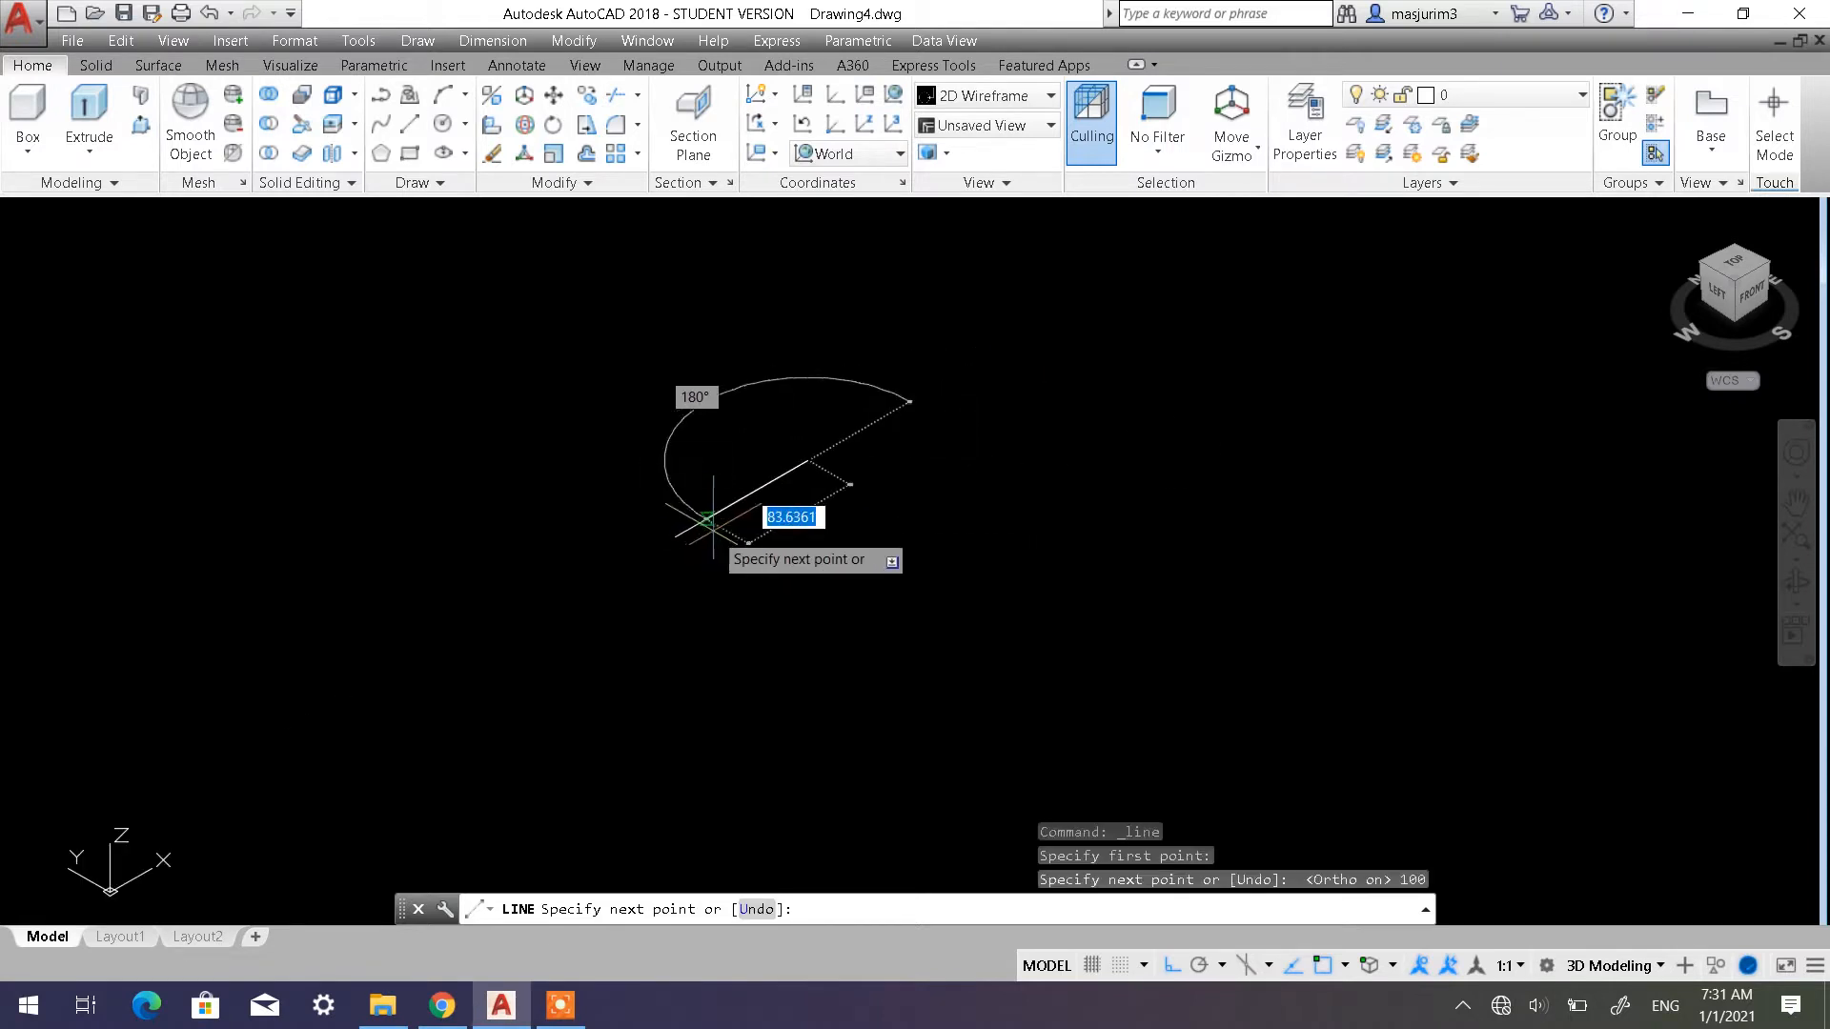
scroll(713, 520, "up", 2)
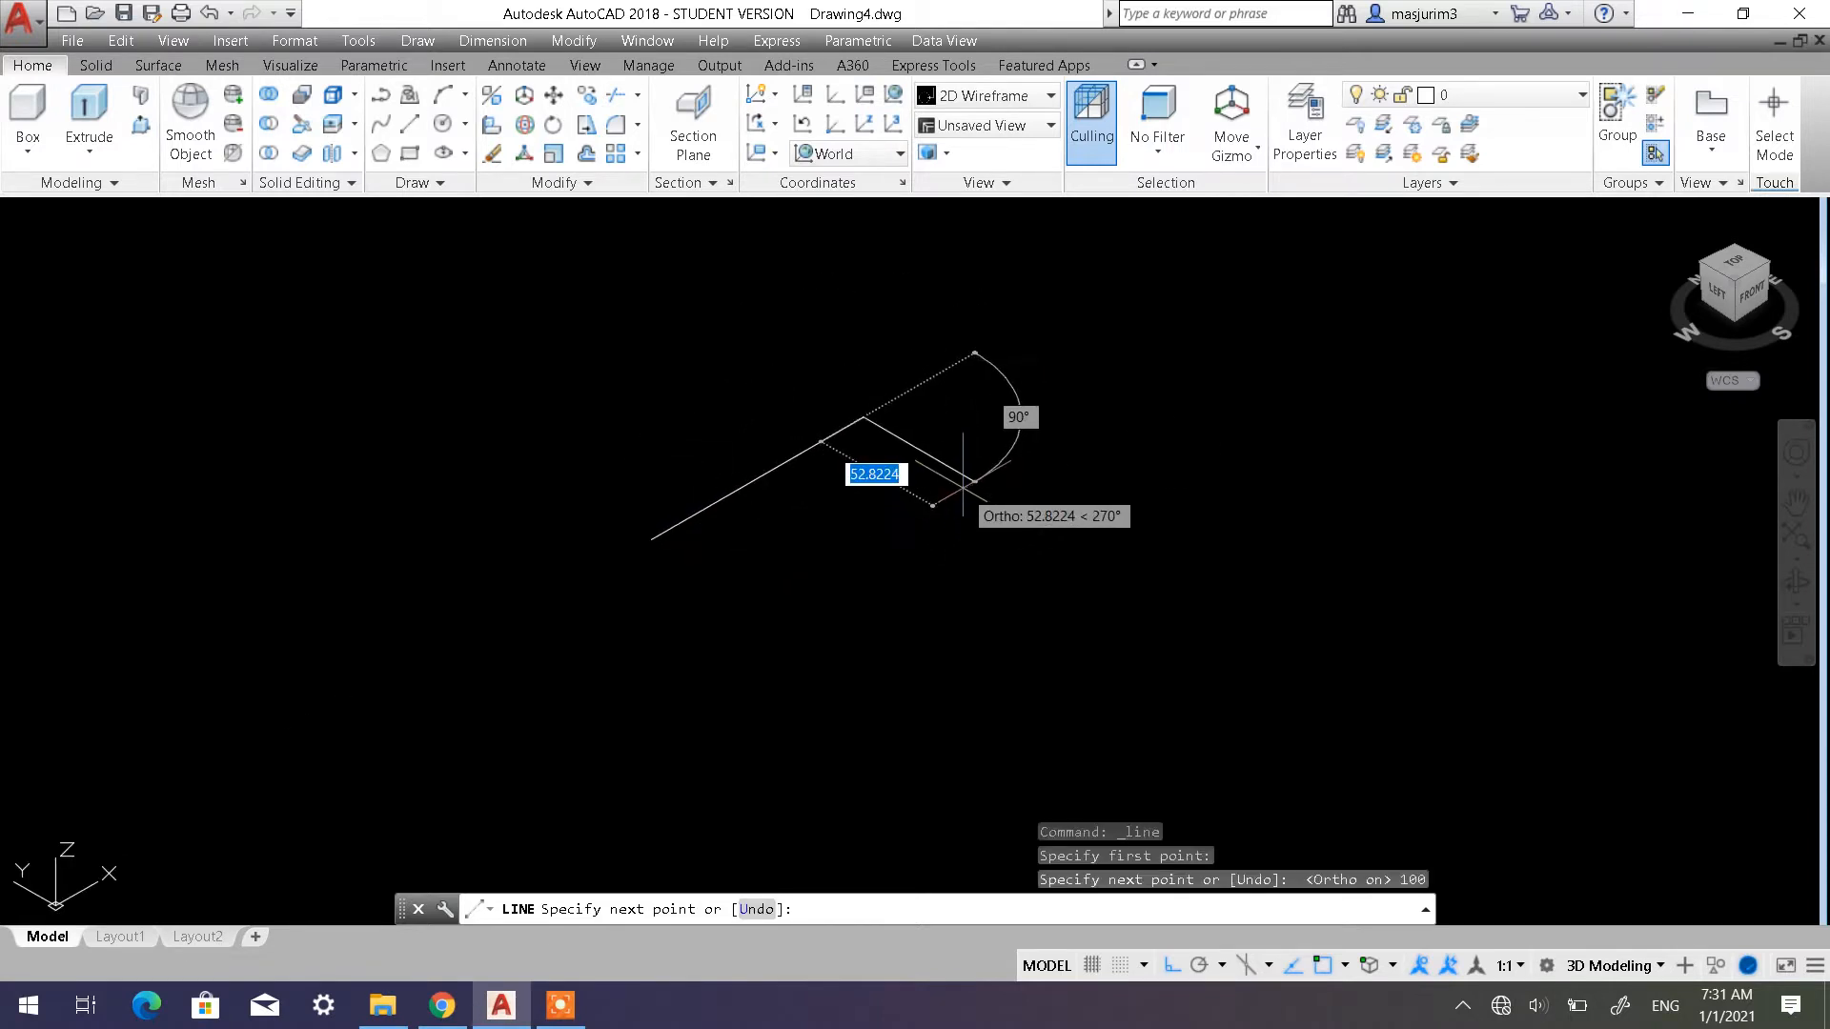
type("60")
key("Return")
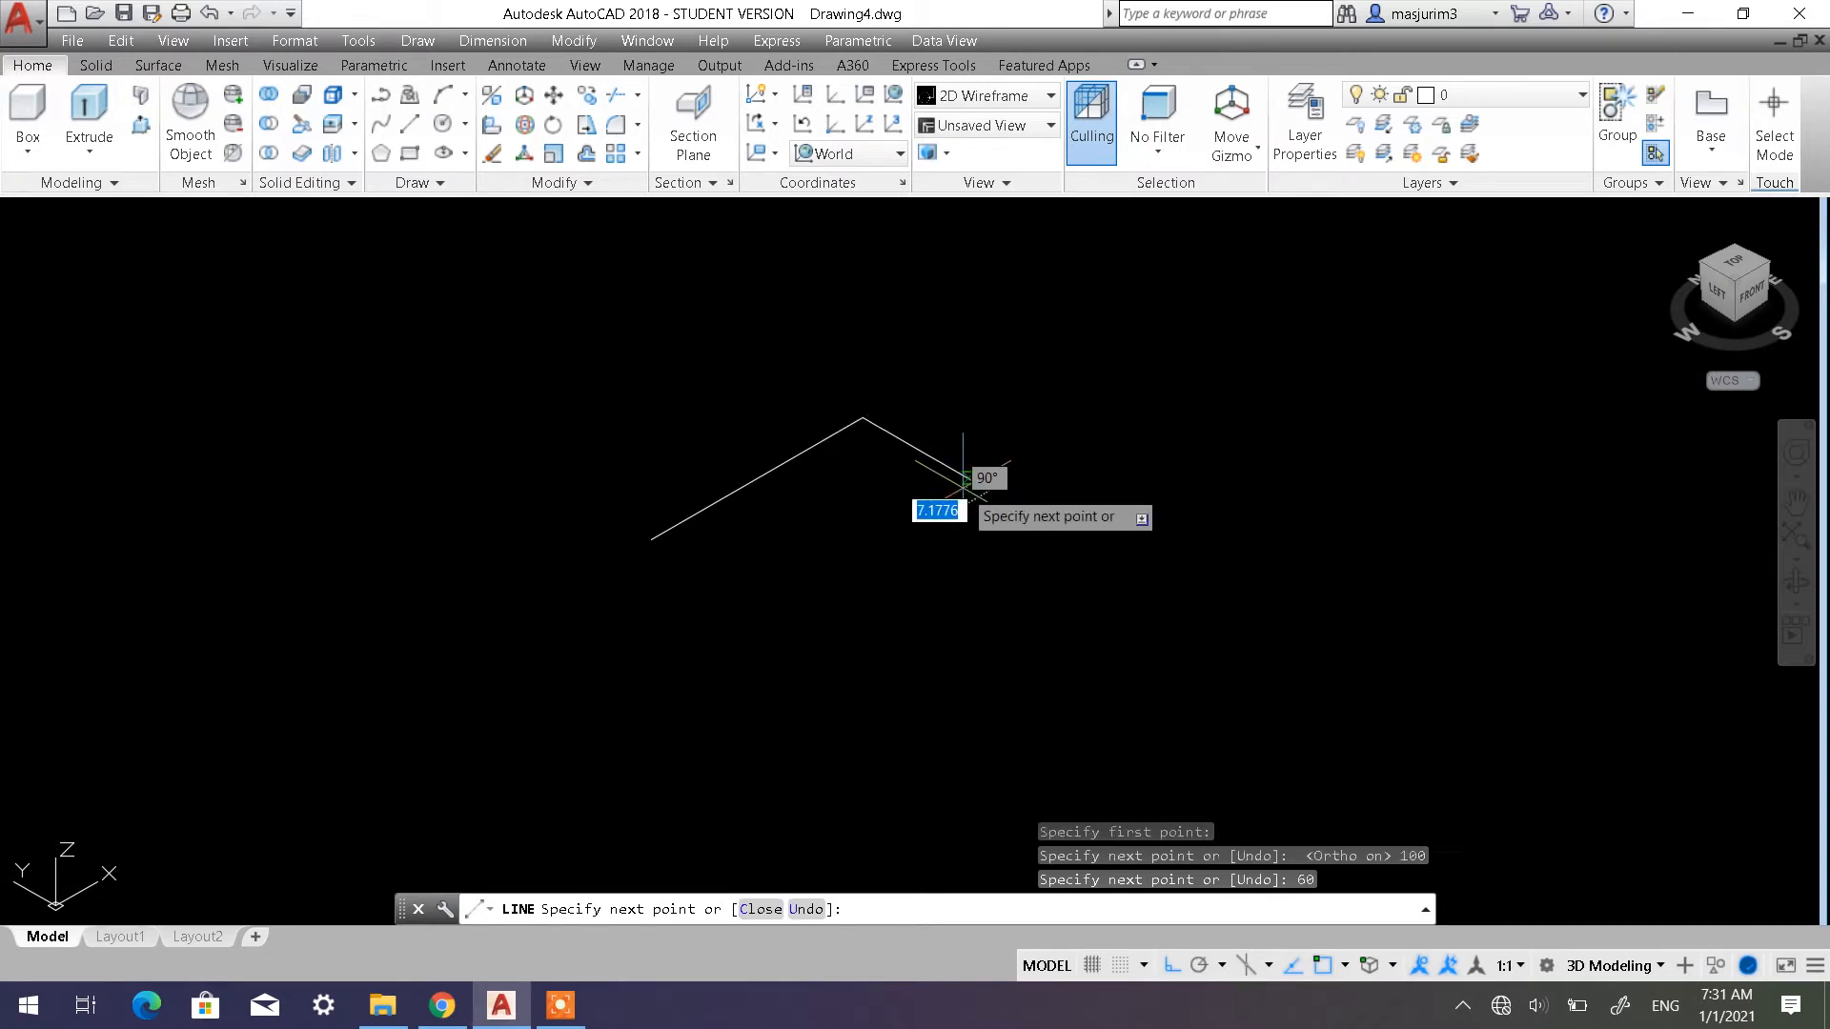
type("100")
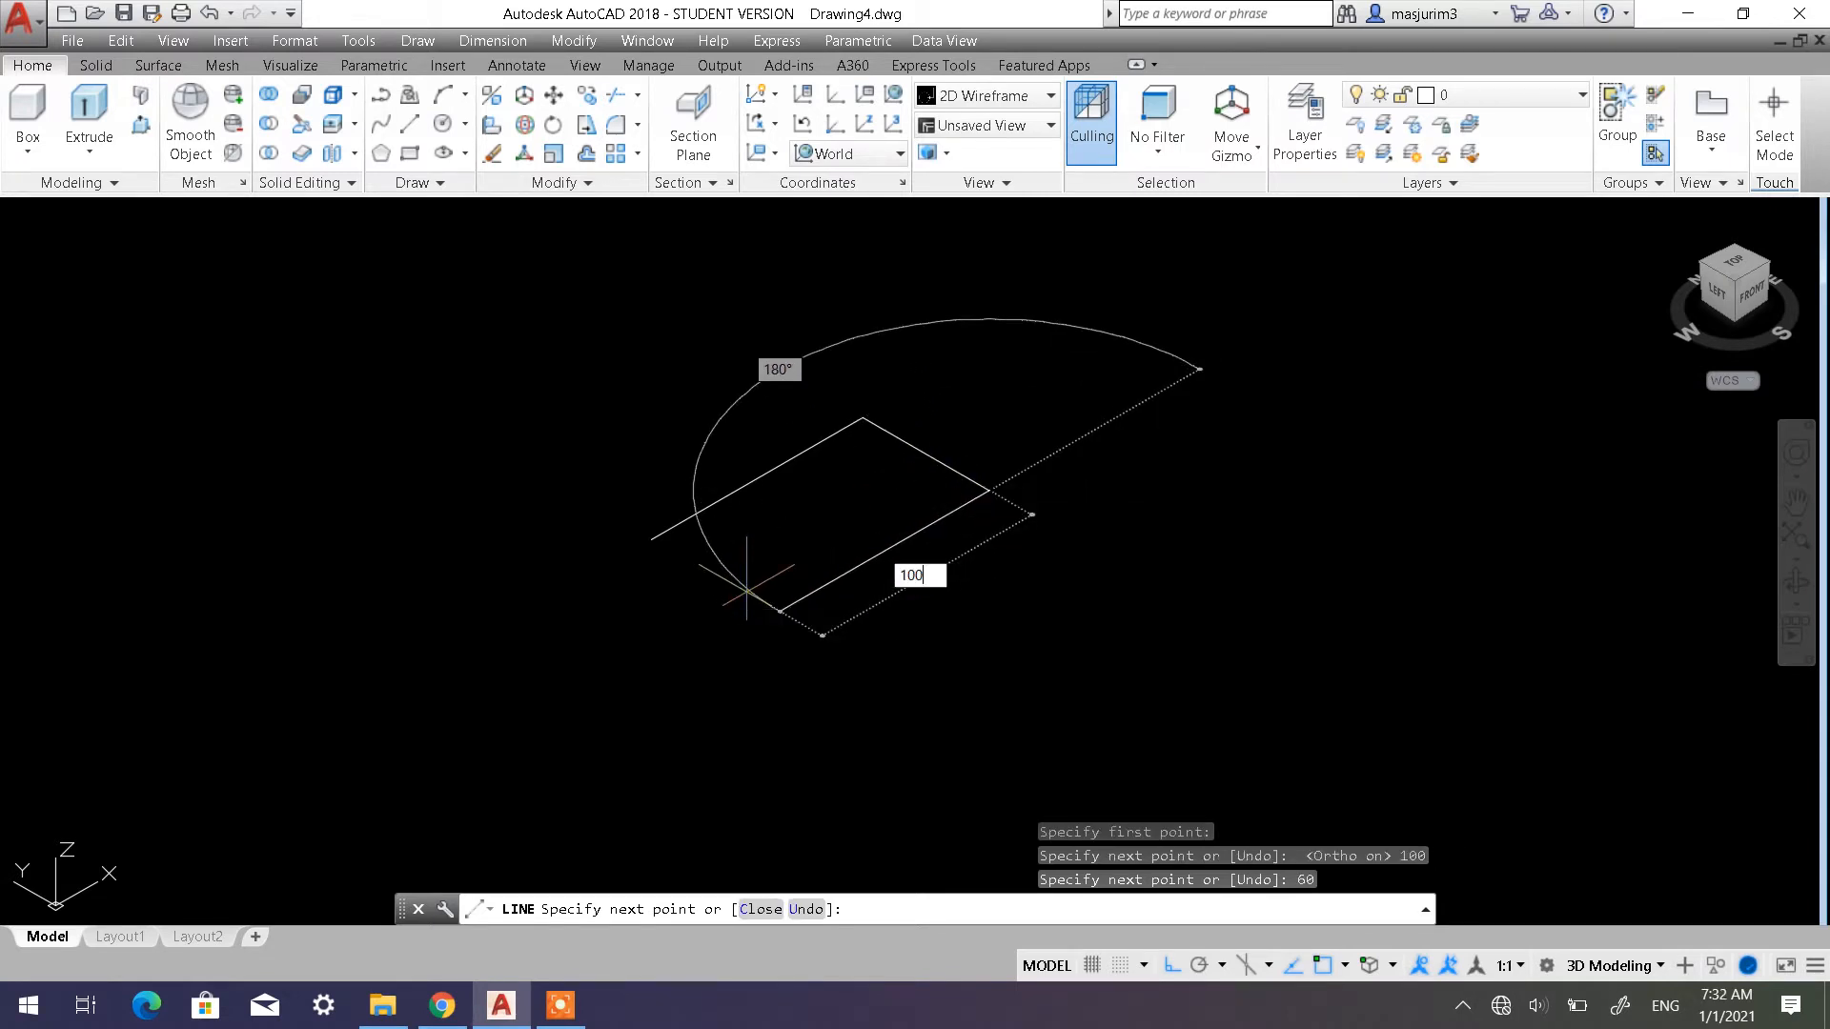
key("Return")
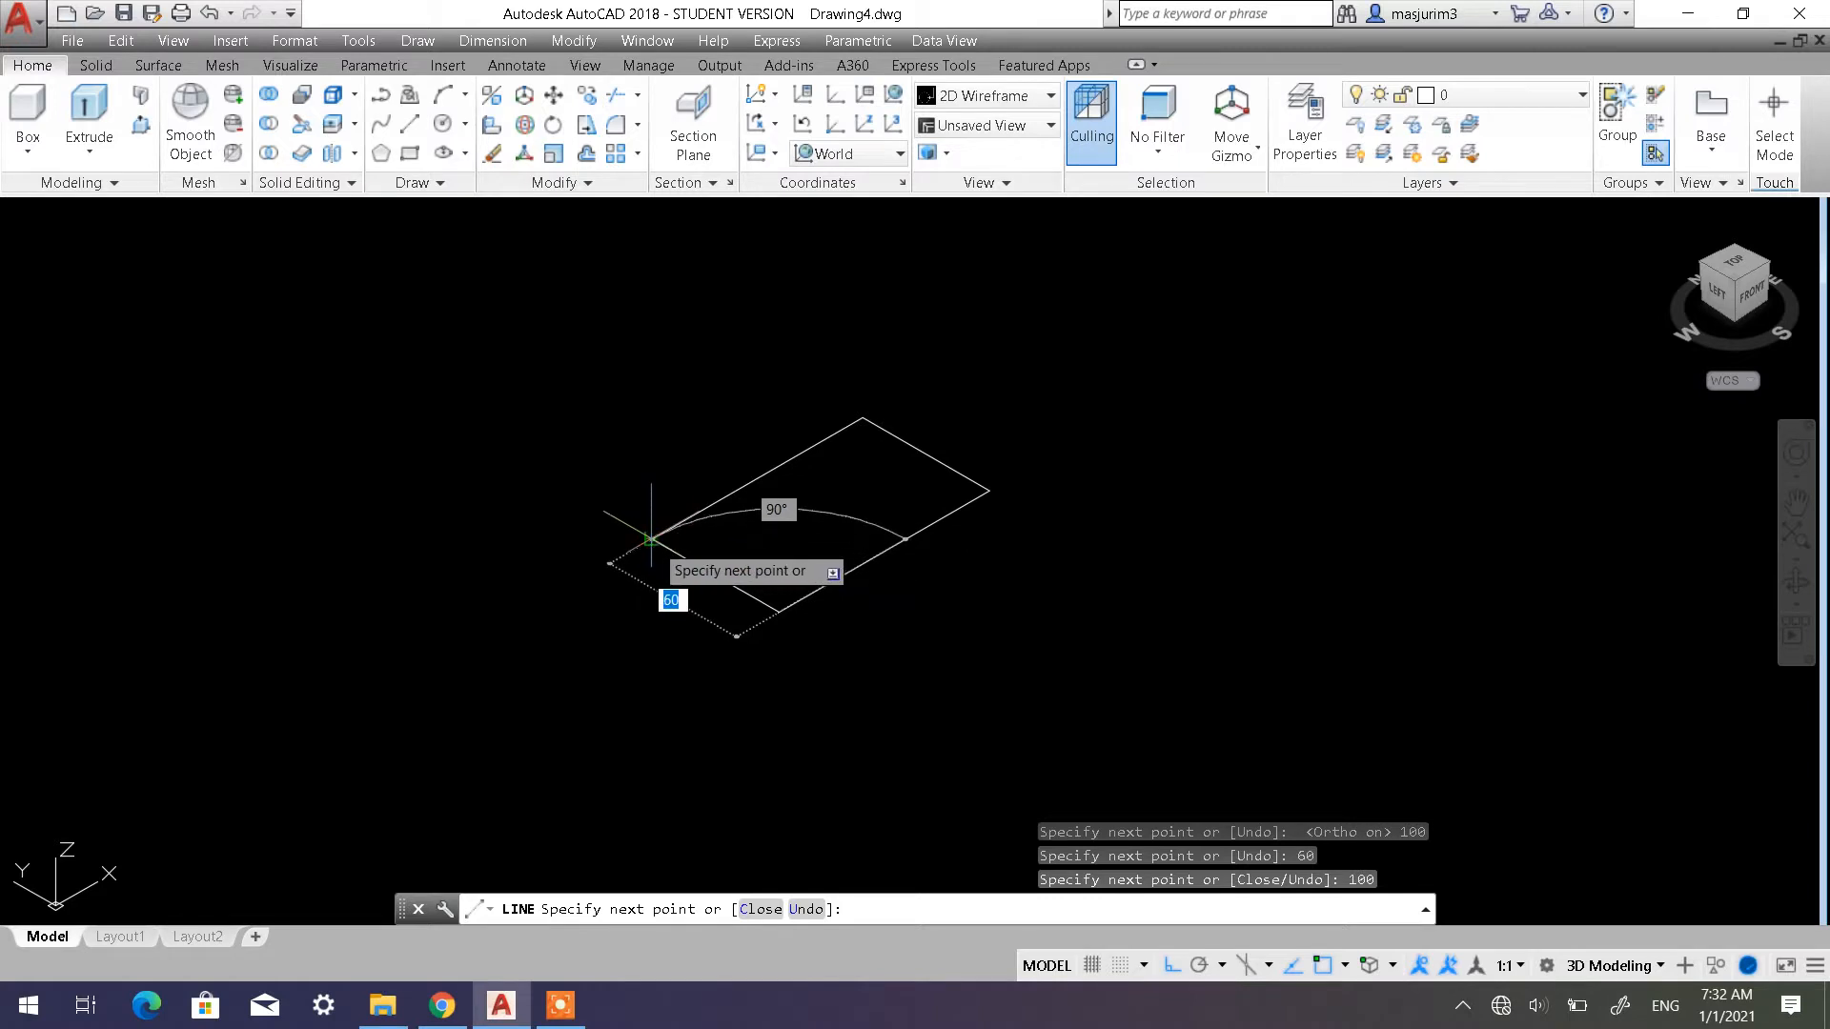
key("Escape")
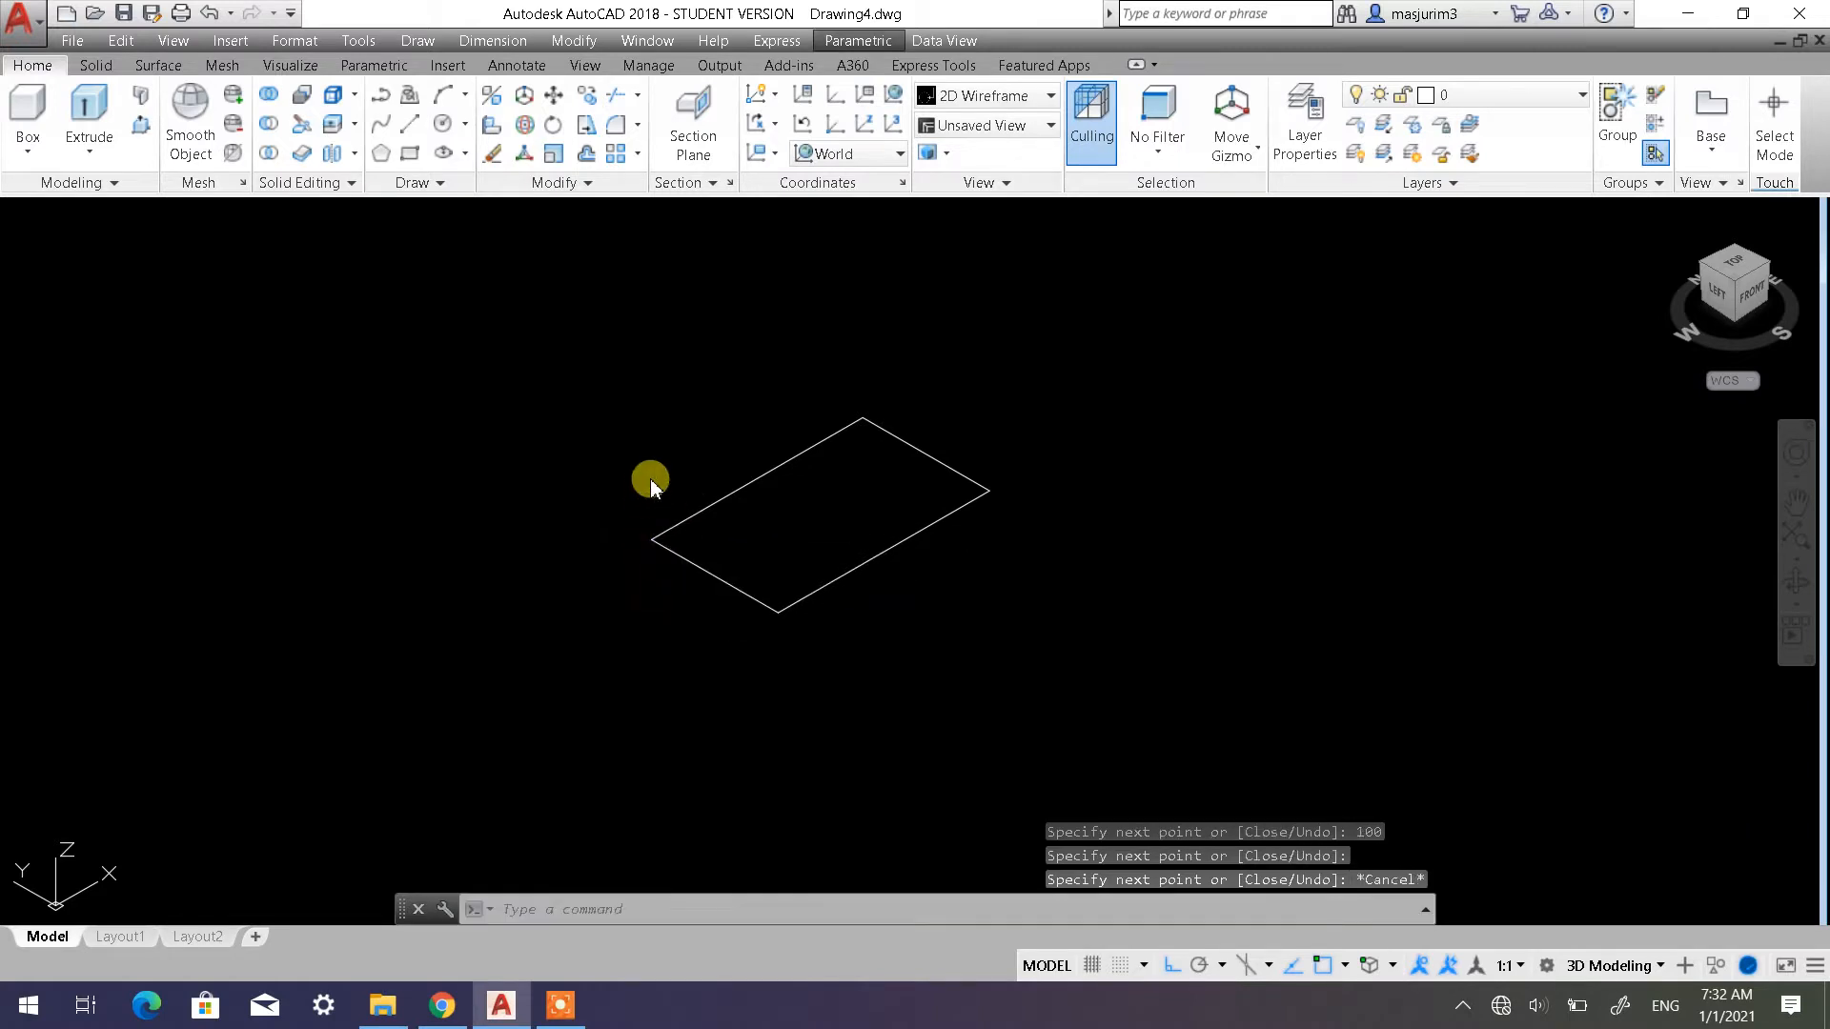
Join the rectangle's four lines into a single polyline
scroll(651, 486, "up", 2)
left_click(572, 182)
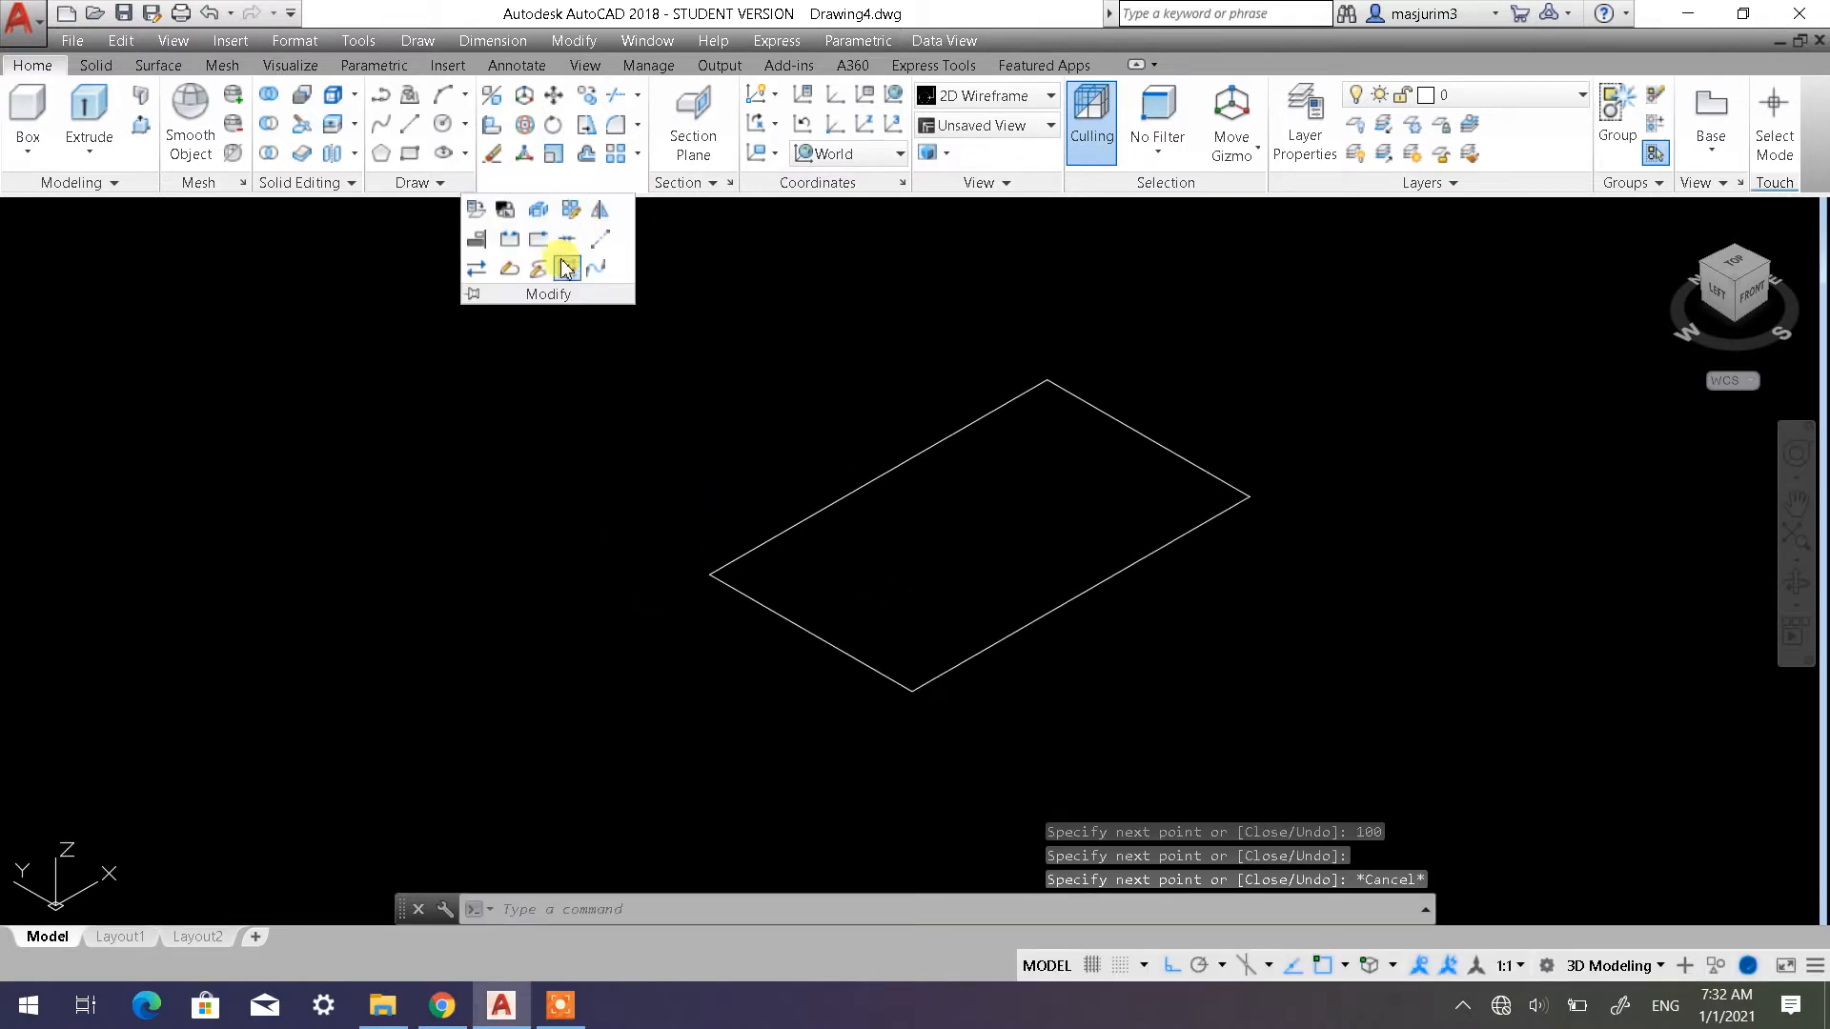
left_click(566, 252)
left_click(1306, 786)
left_click(944, 488)
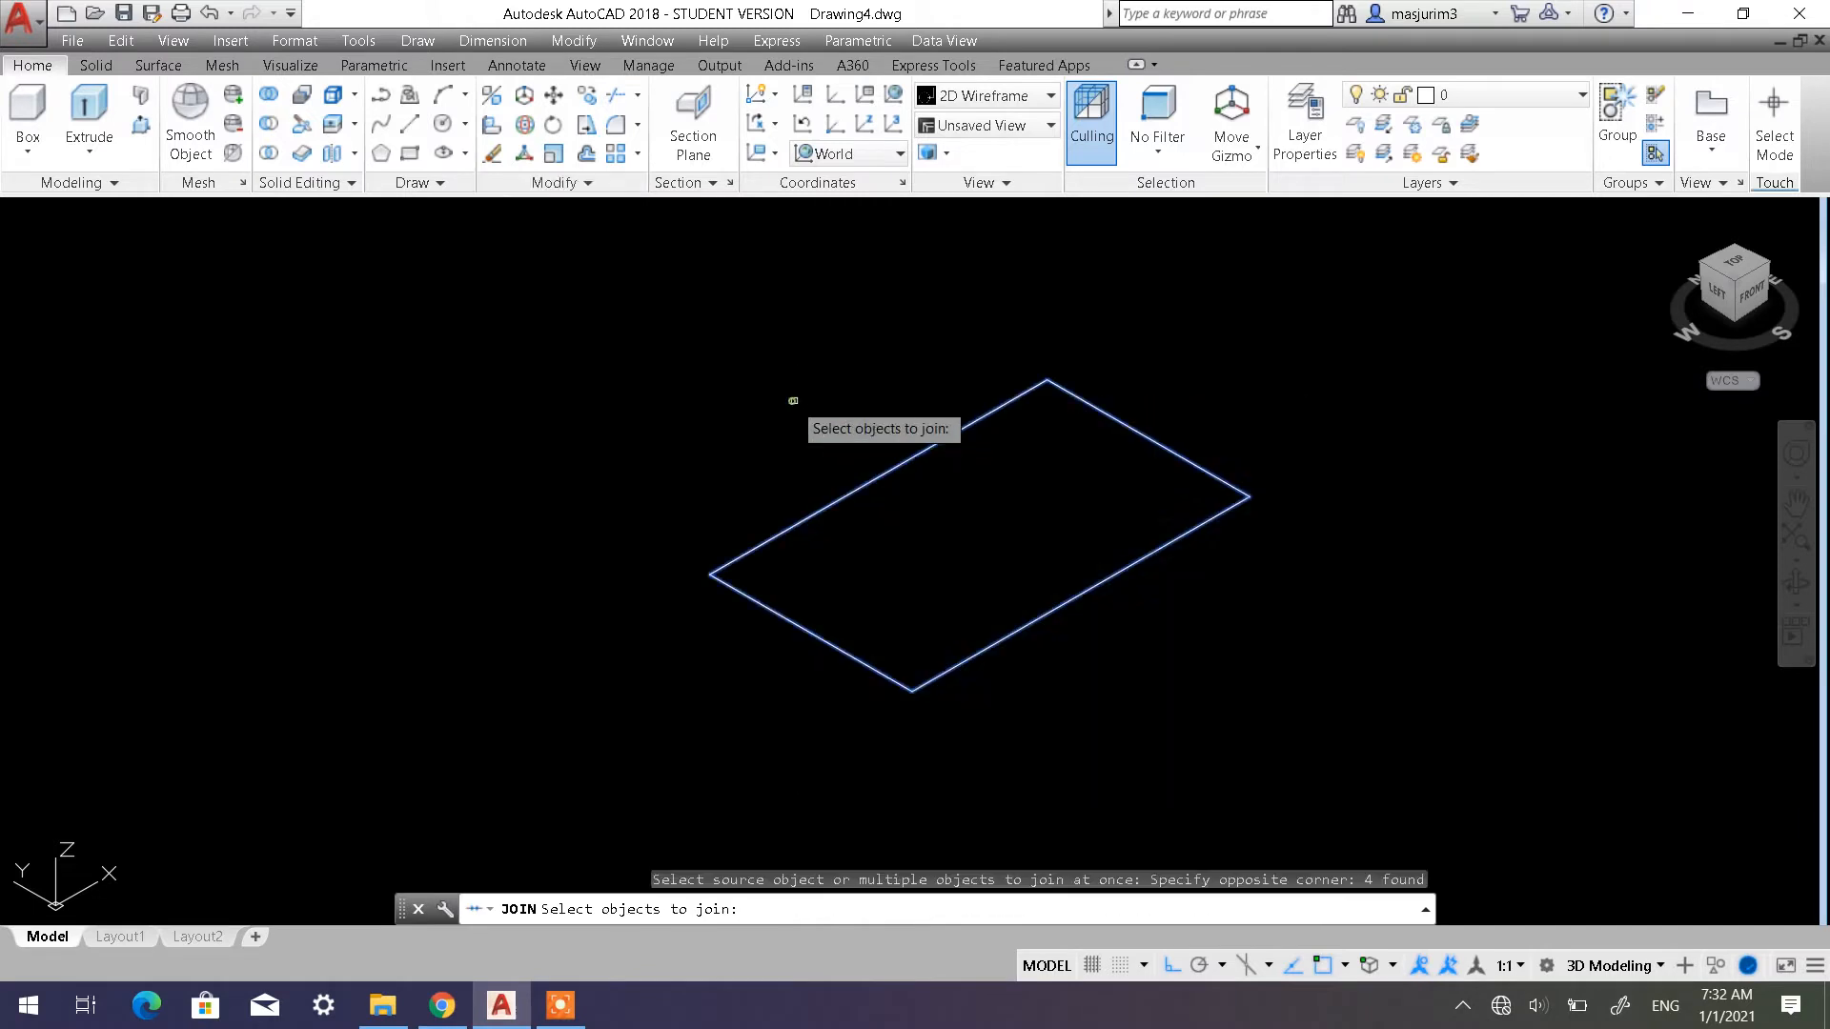
key("Return")
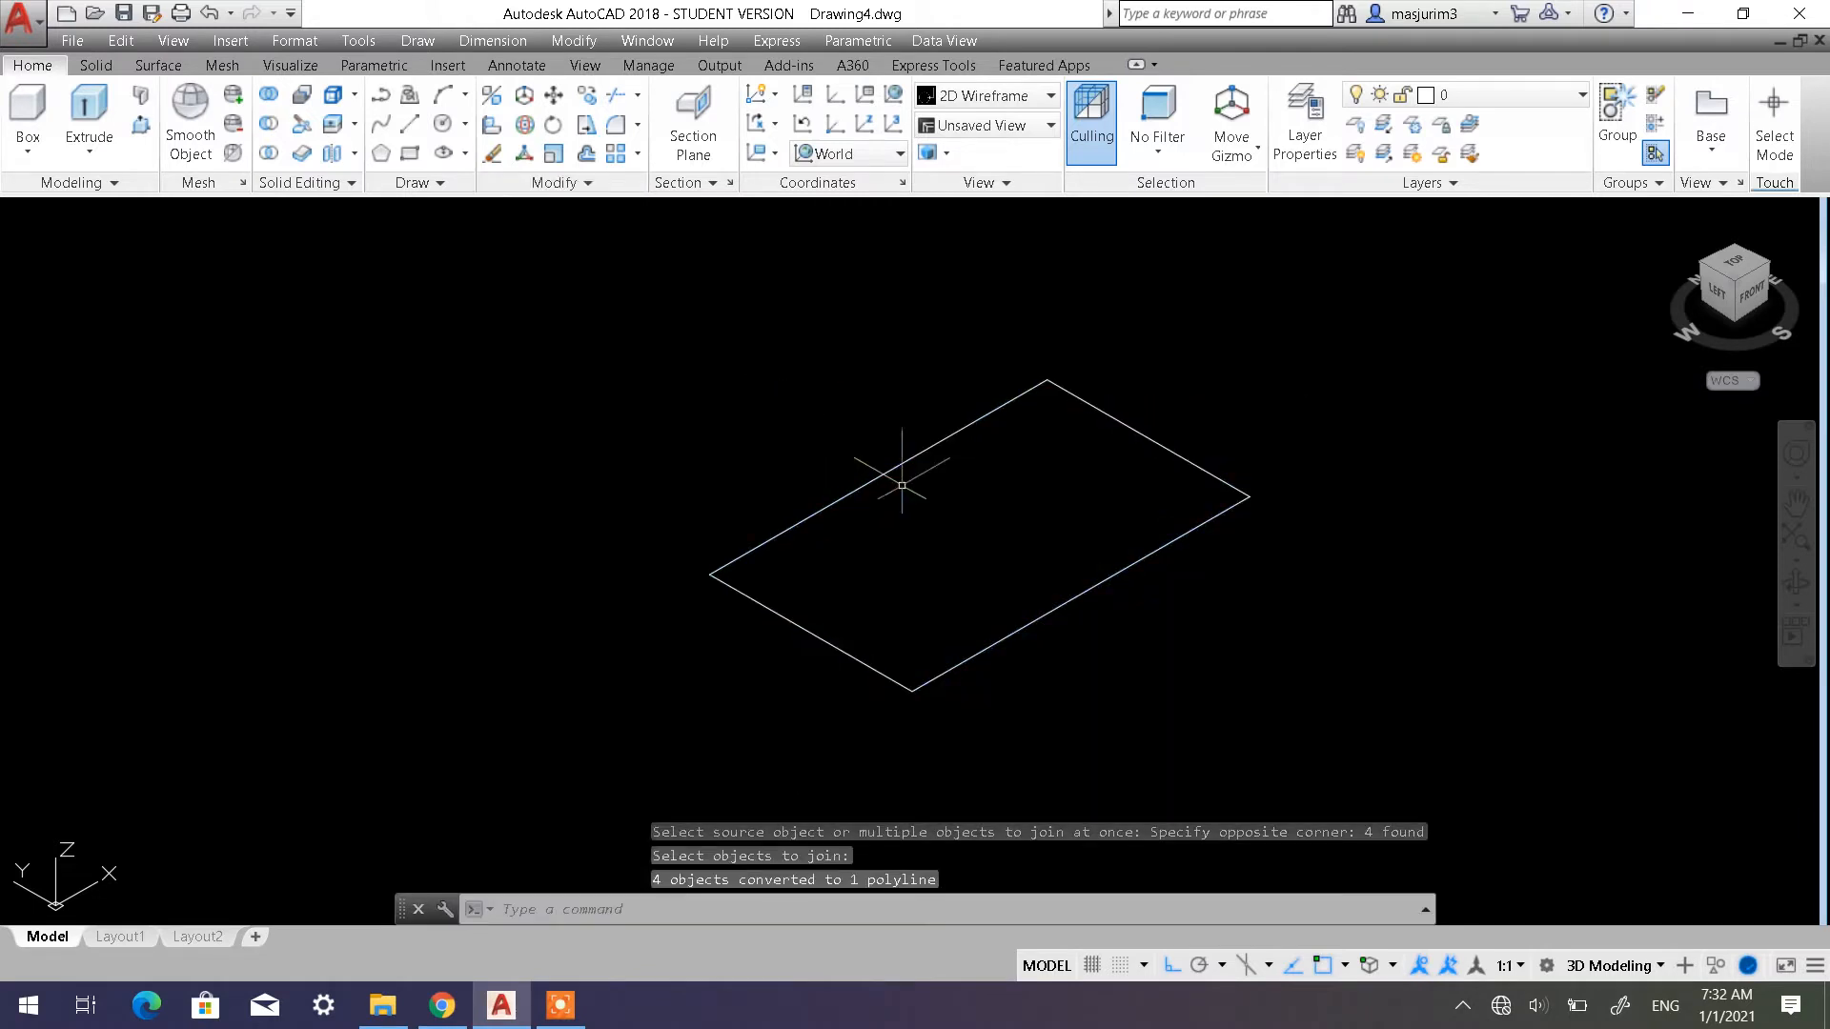
left_click(894, 466)
key("Escape")
key("Escape")
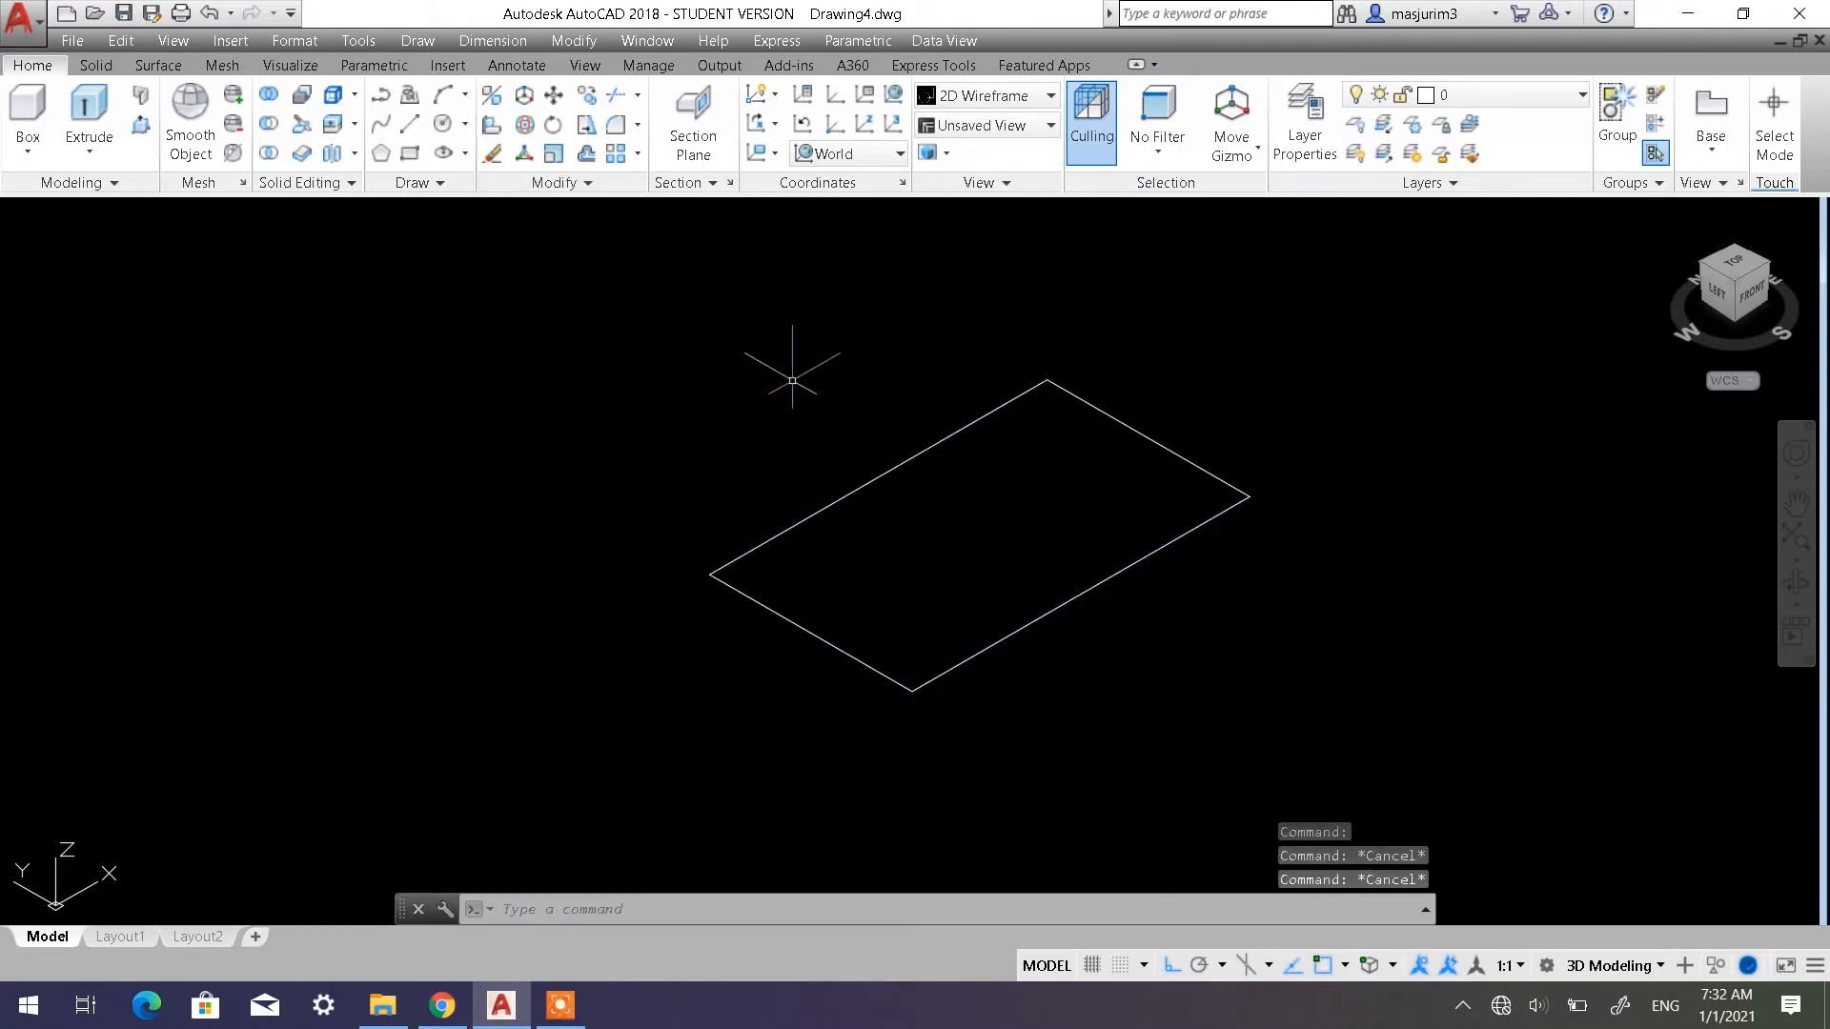
Extrude the rectangular polyline upward into a solid with a height of 50
scroll(823, 399, "down", 4)
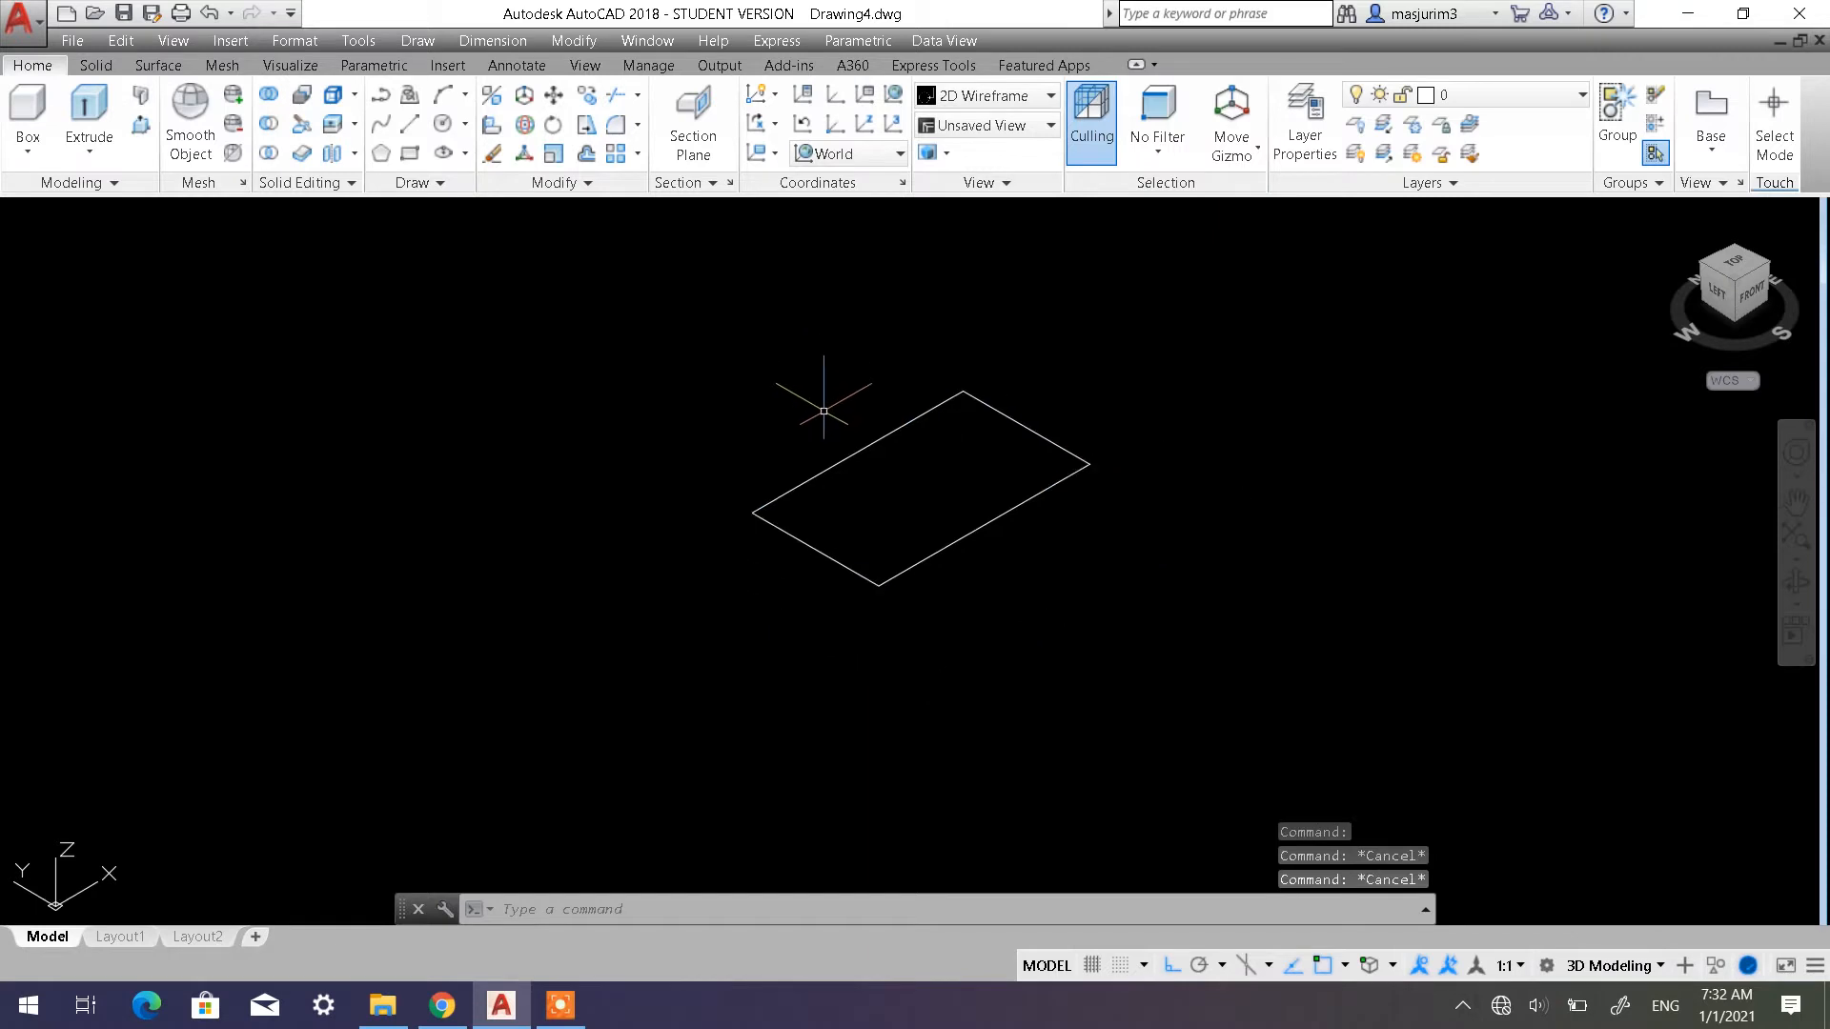
left_click(89, 106)
left_click(910, 510)
left_click(768, 416)
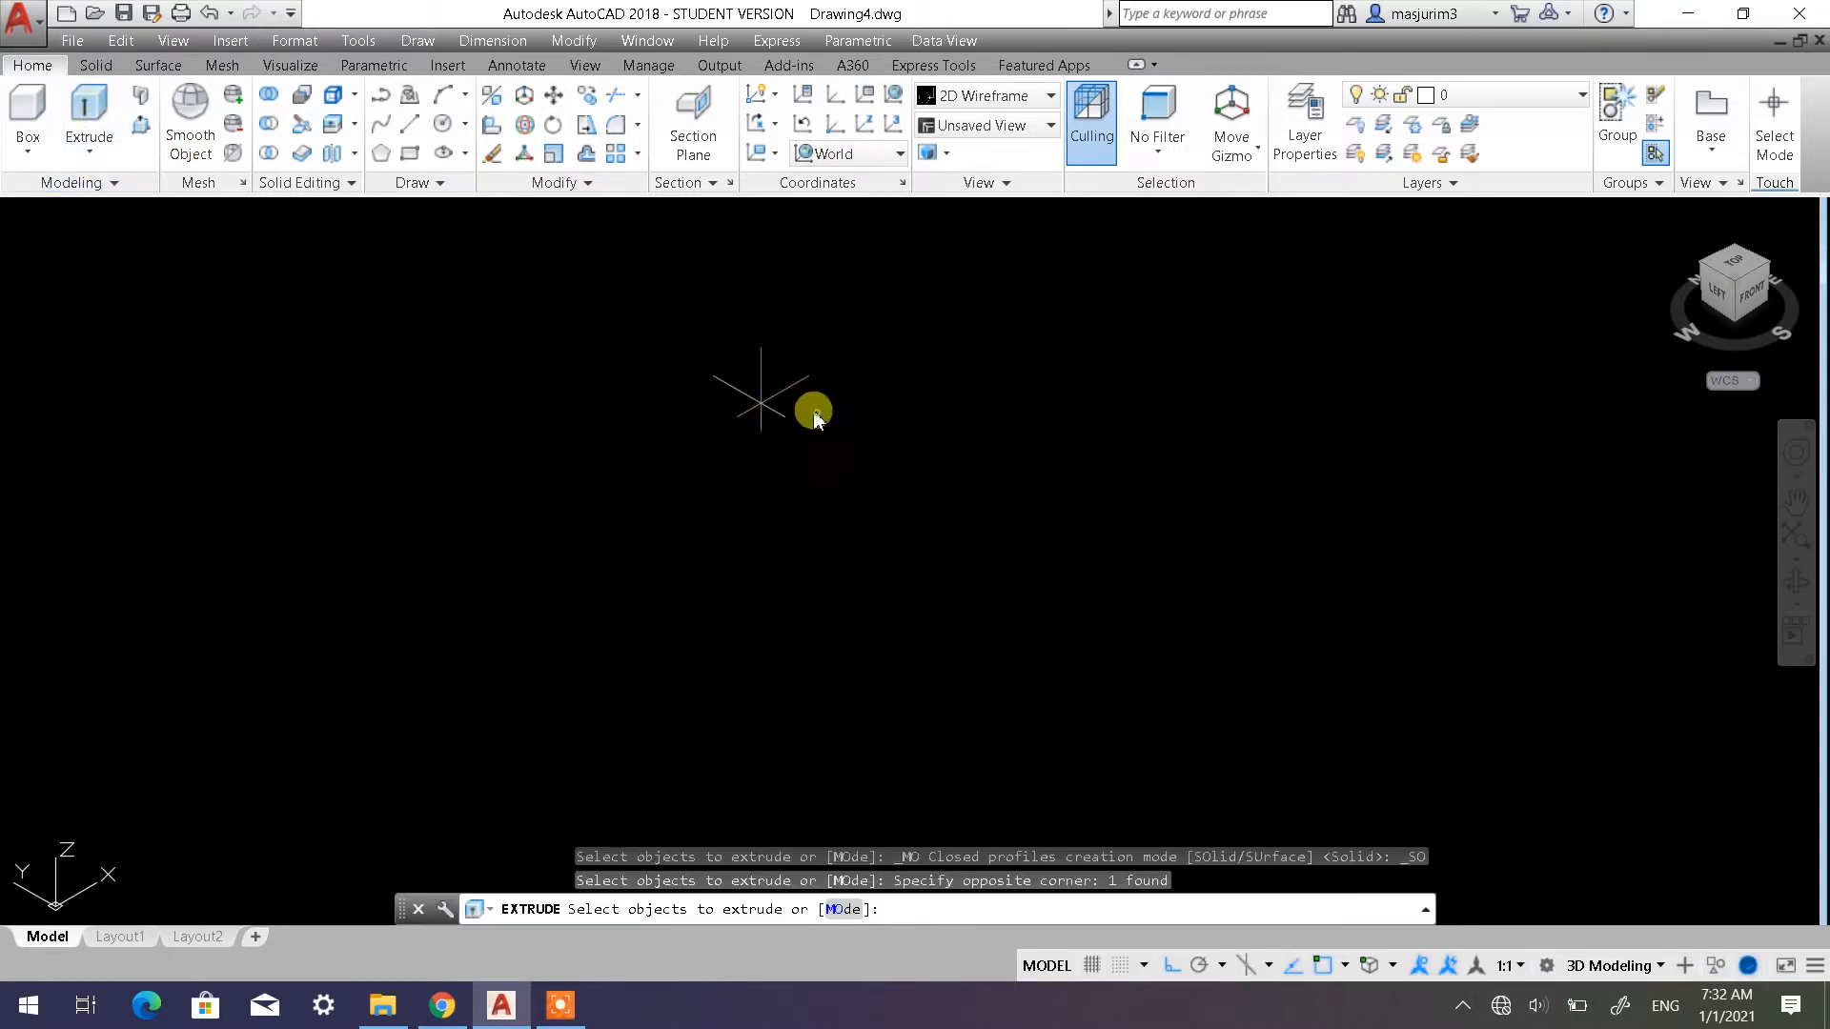
key("Return")
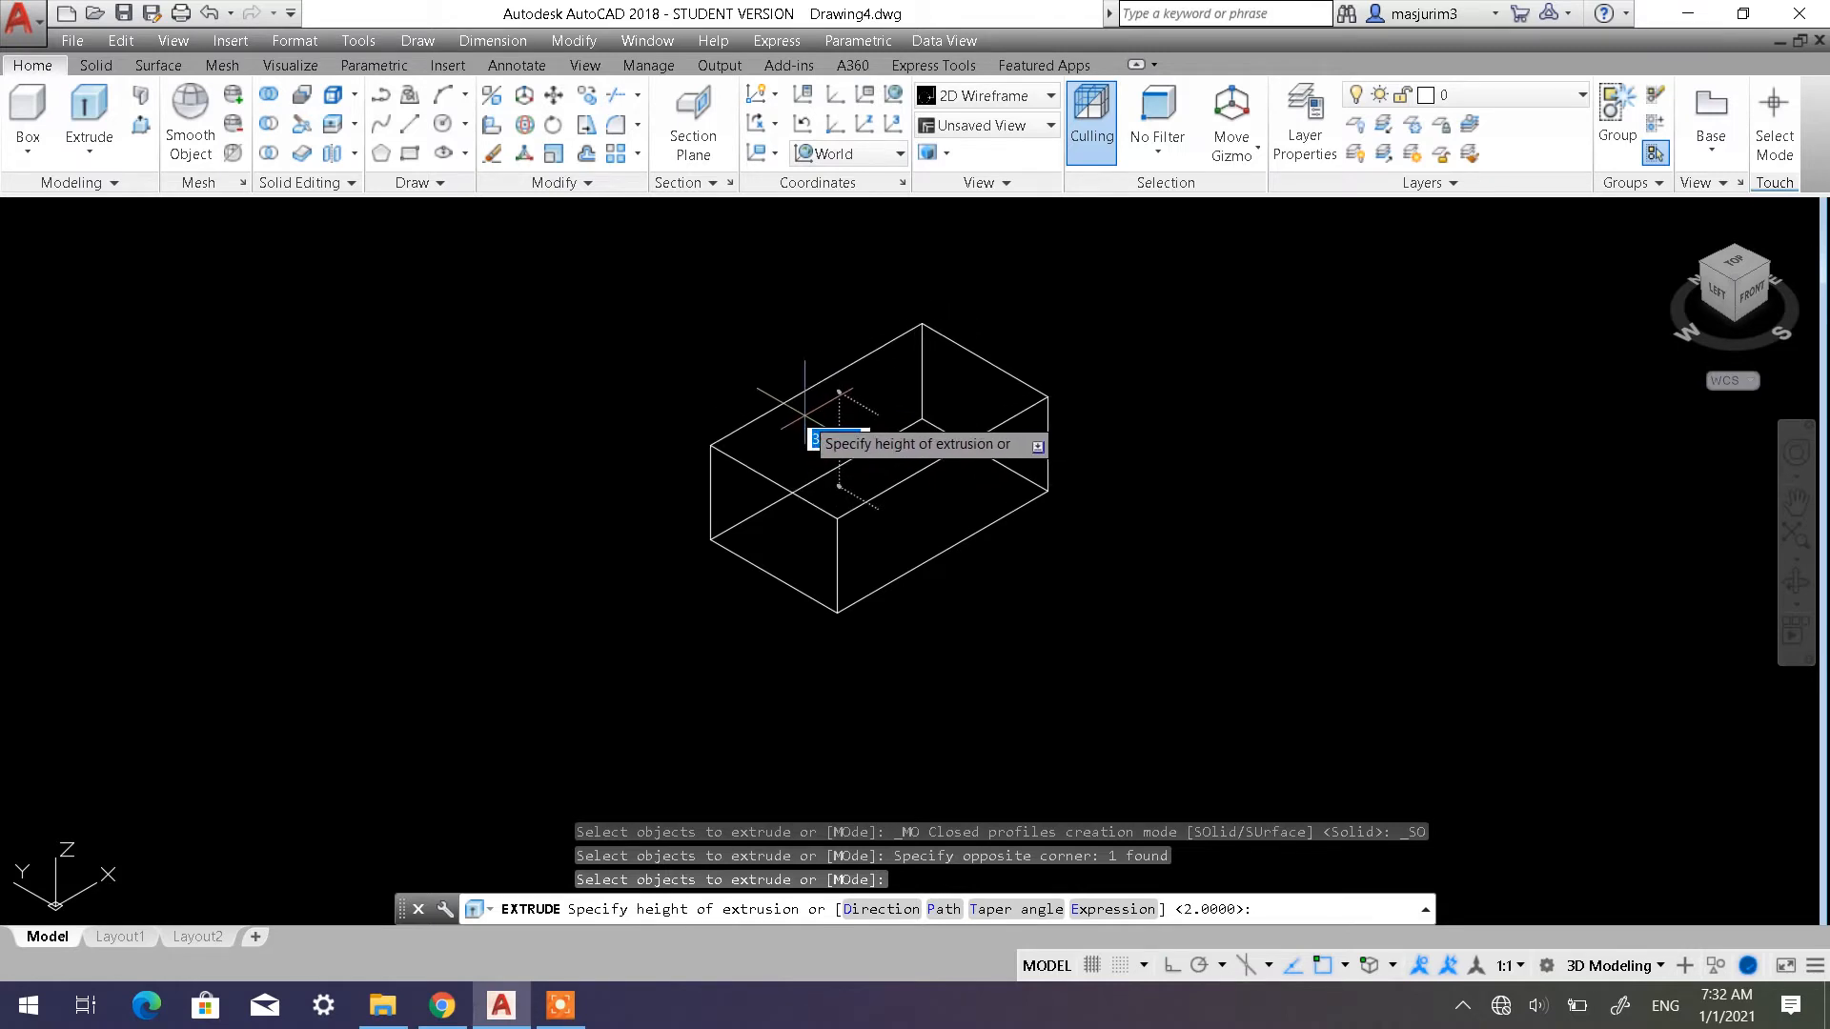
type("50")
key("Return")
scroll(911, 514, "up", 3)
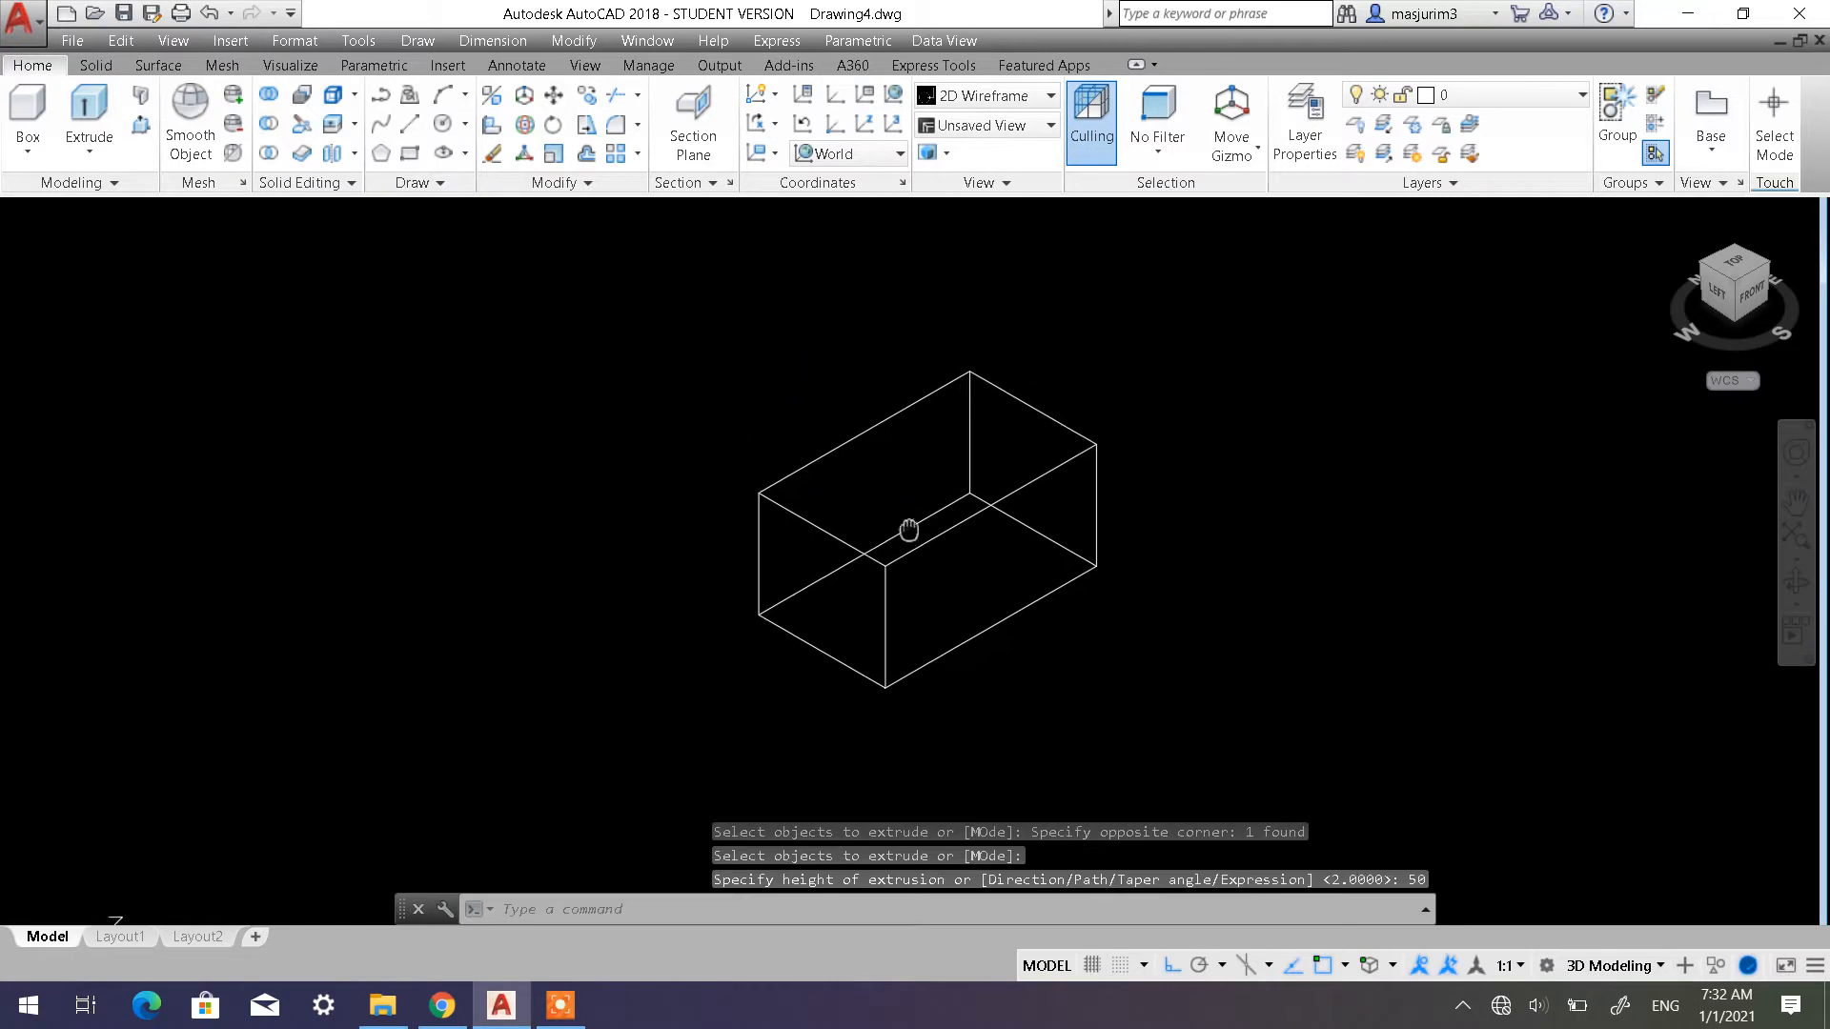
middle_click_drag(911, 515, 916, 445)
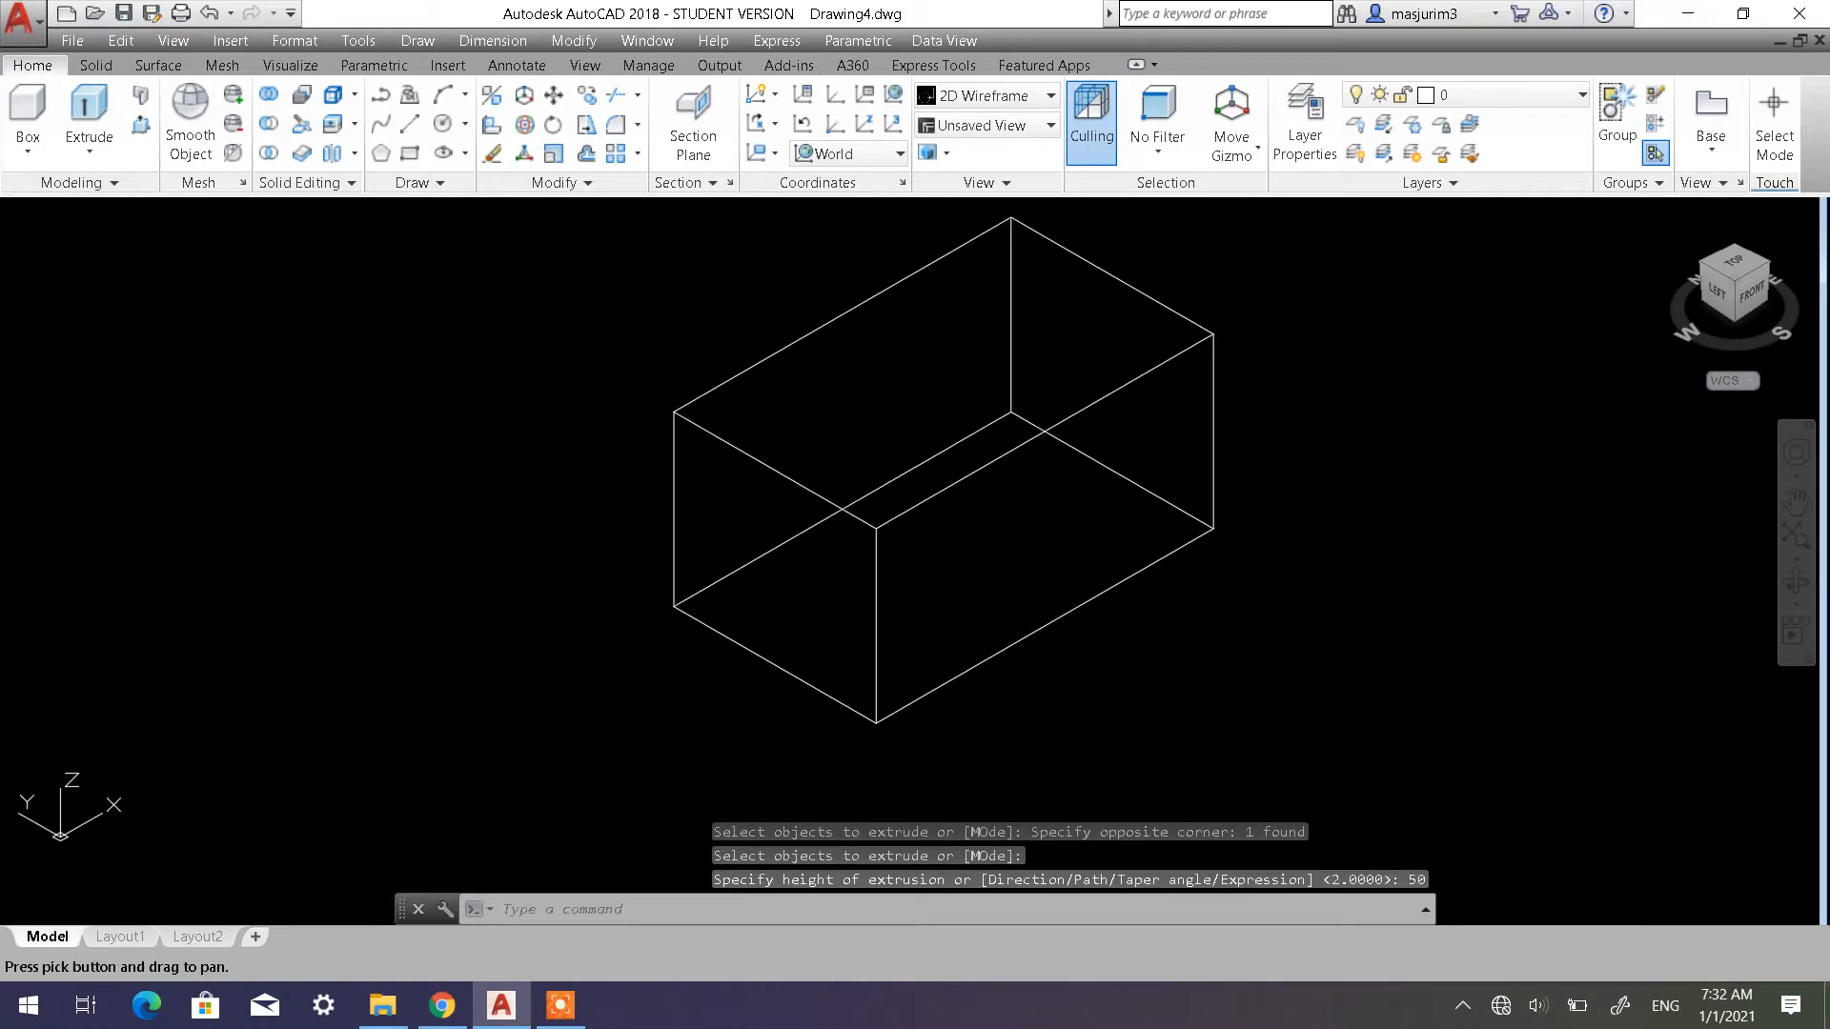
Try to fillet the box's front vertical edge with a radius of 40
left_click(103, 68)
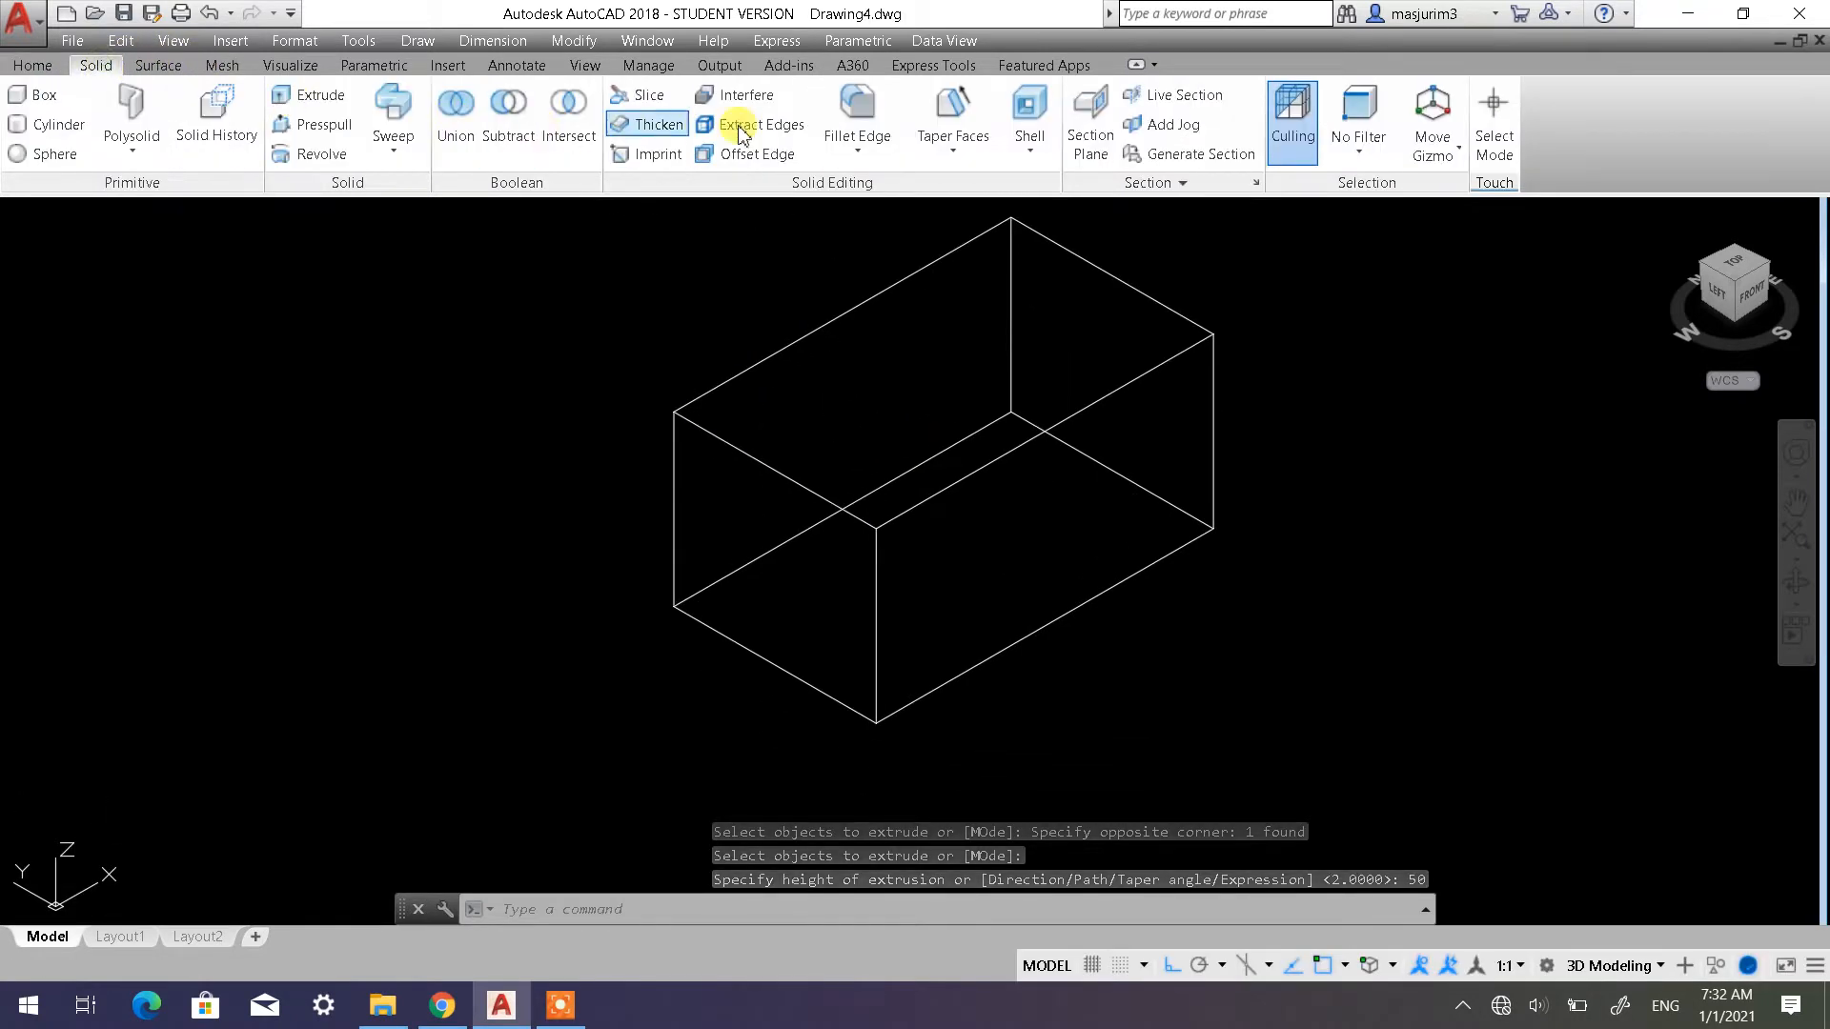
left_click(858, 115)
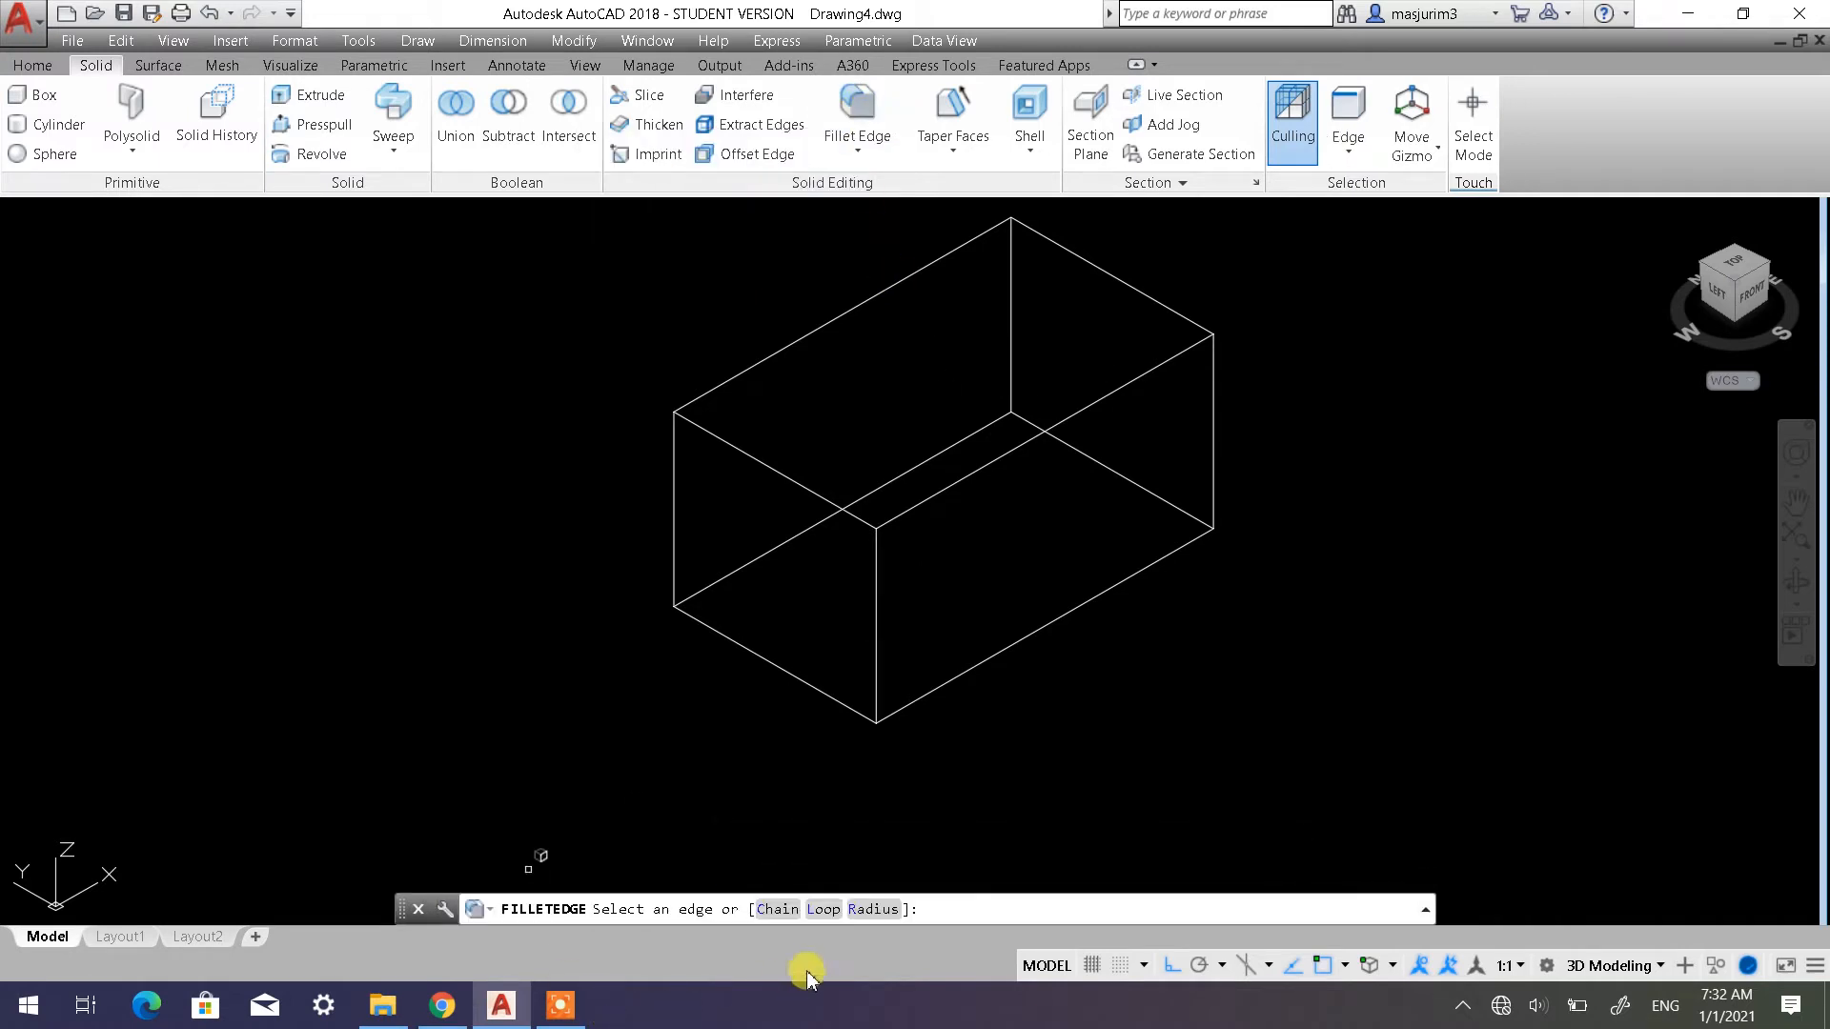
left_click(888, 911)
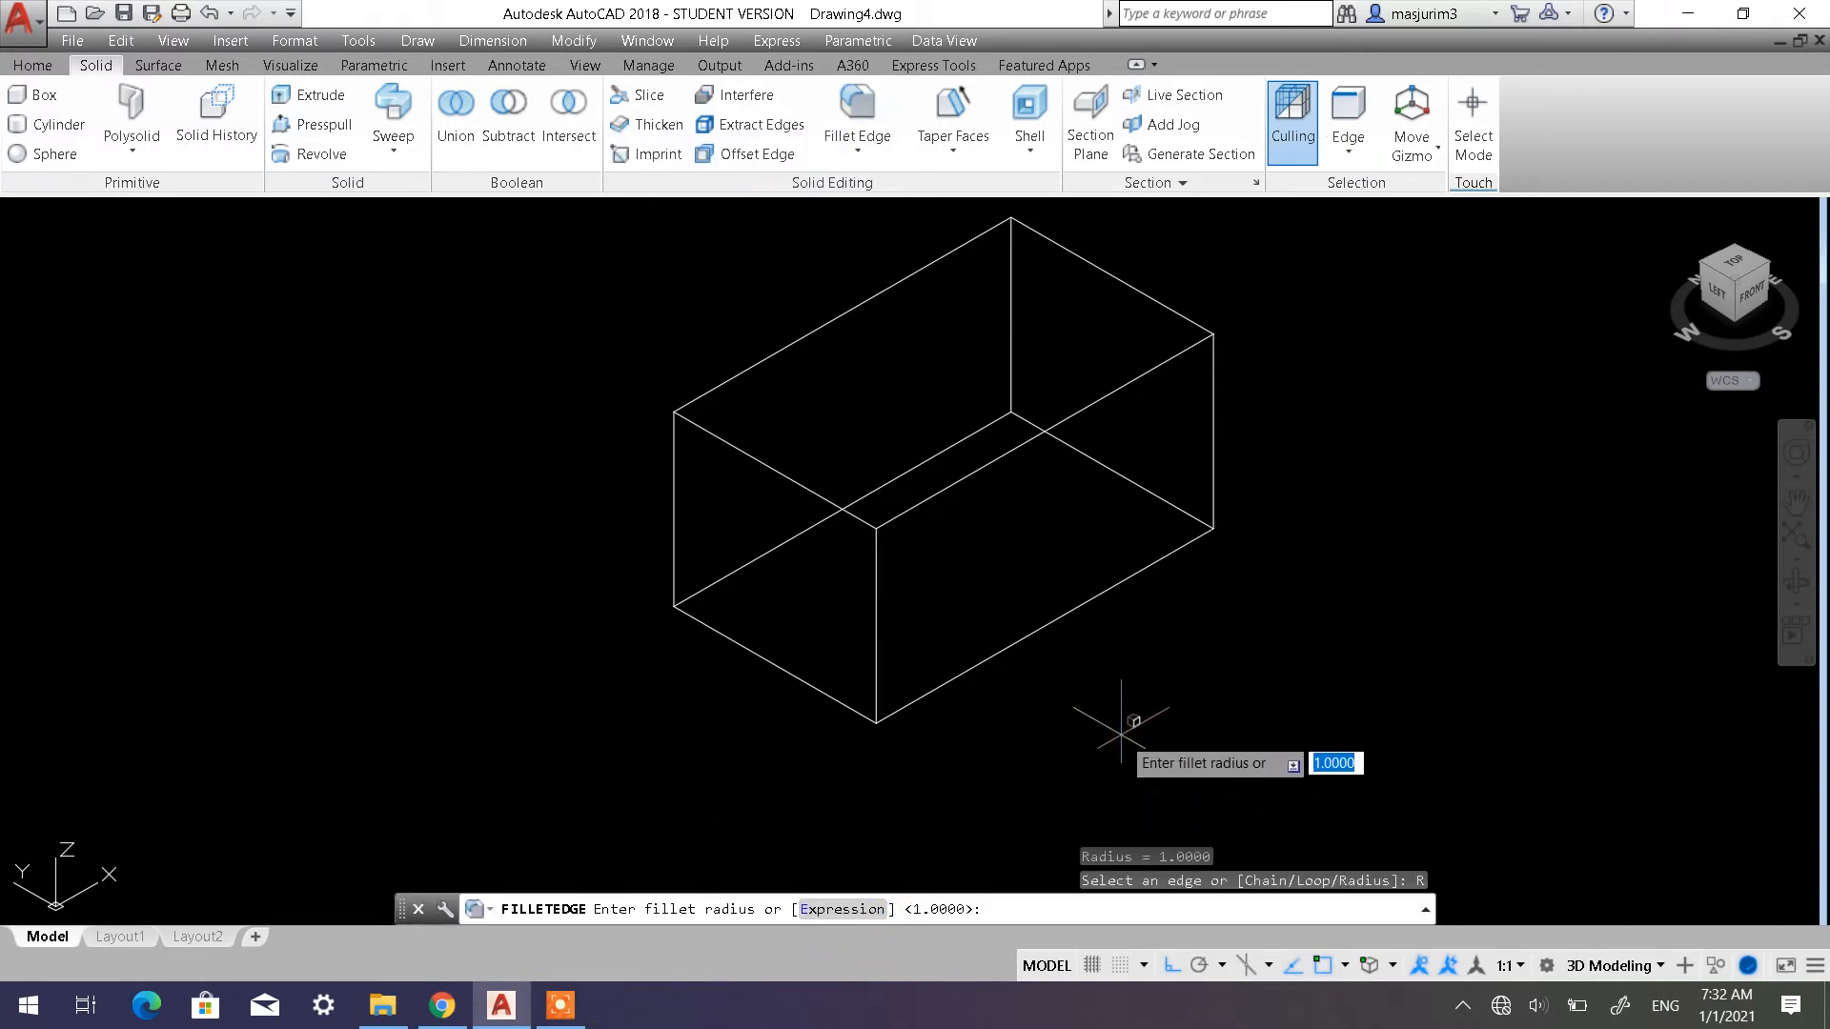
key("Return")
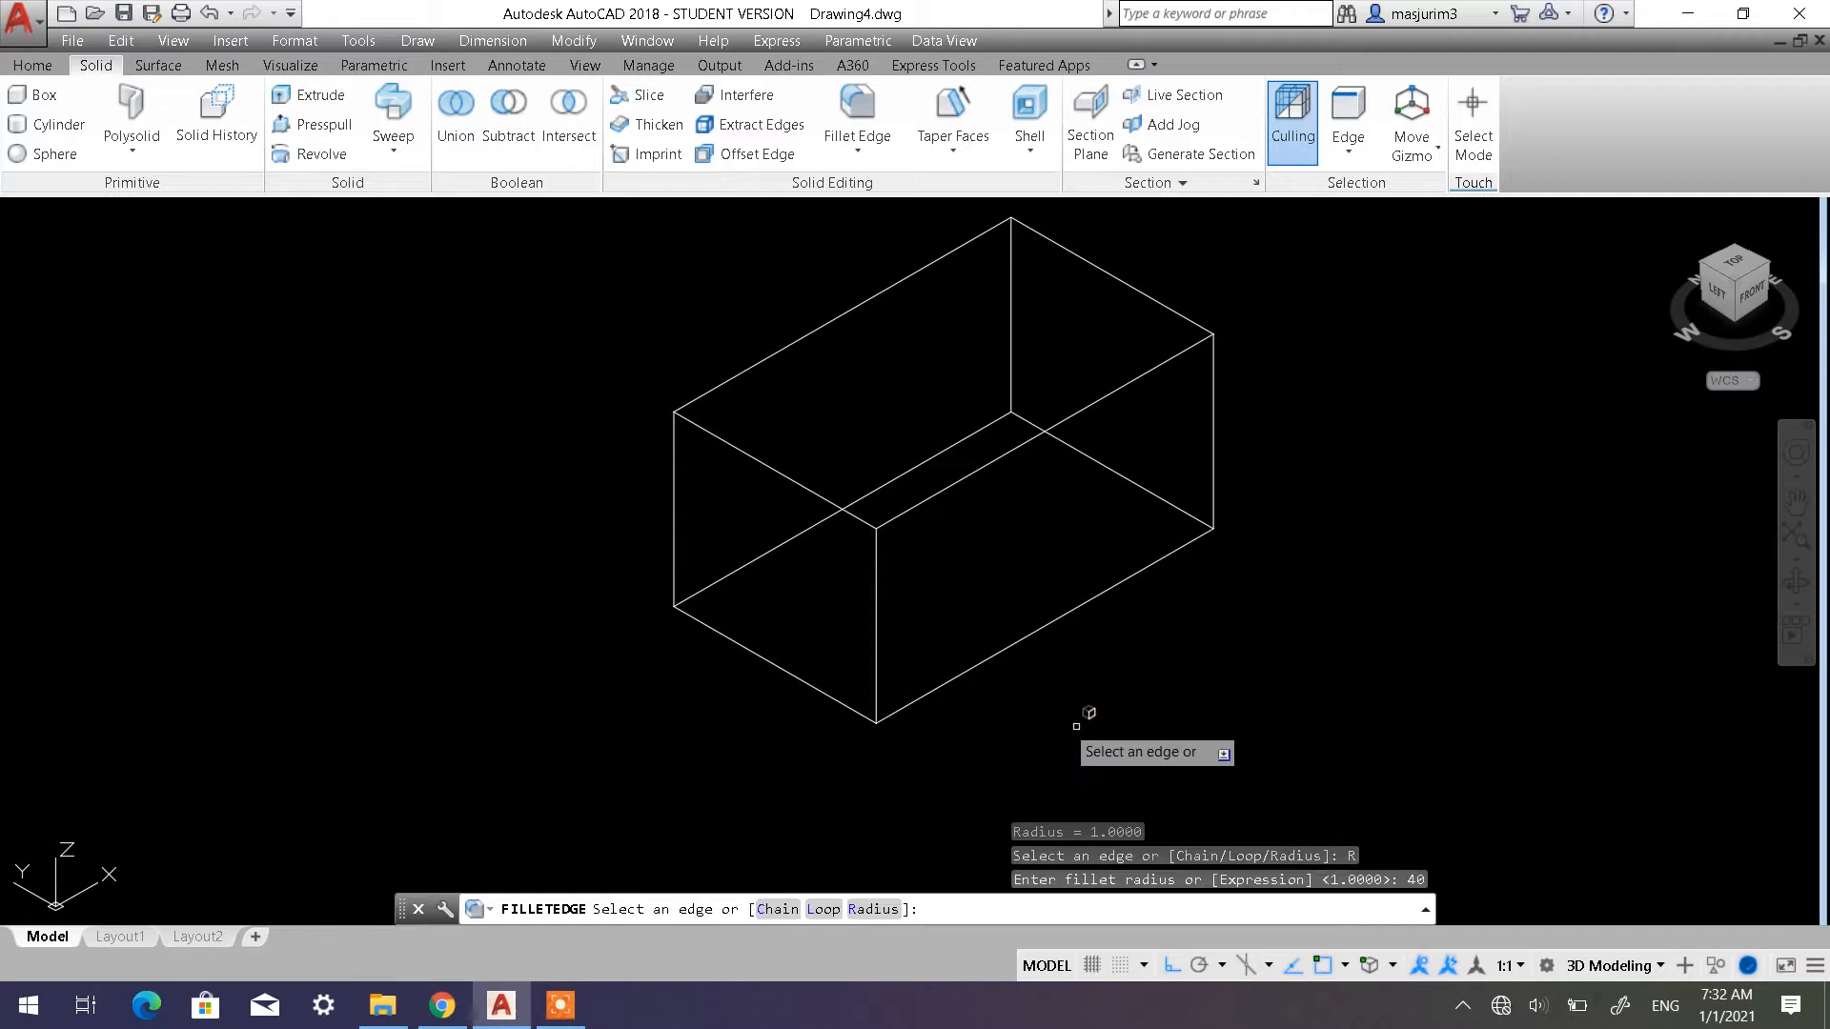
left_click(875, 637)
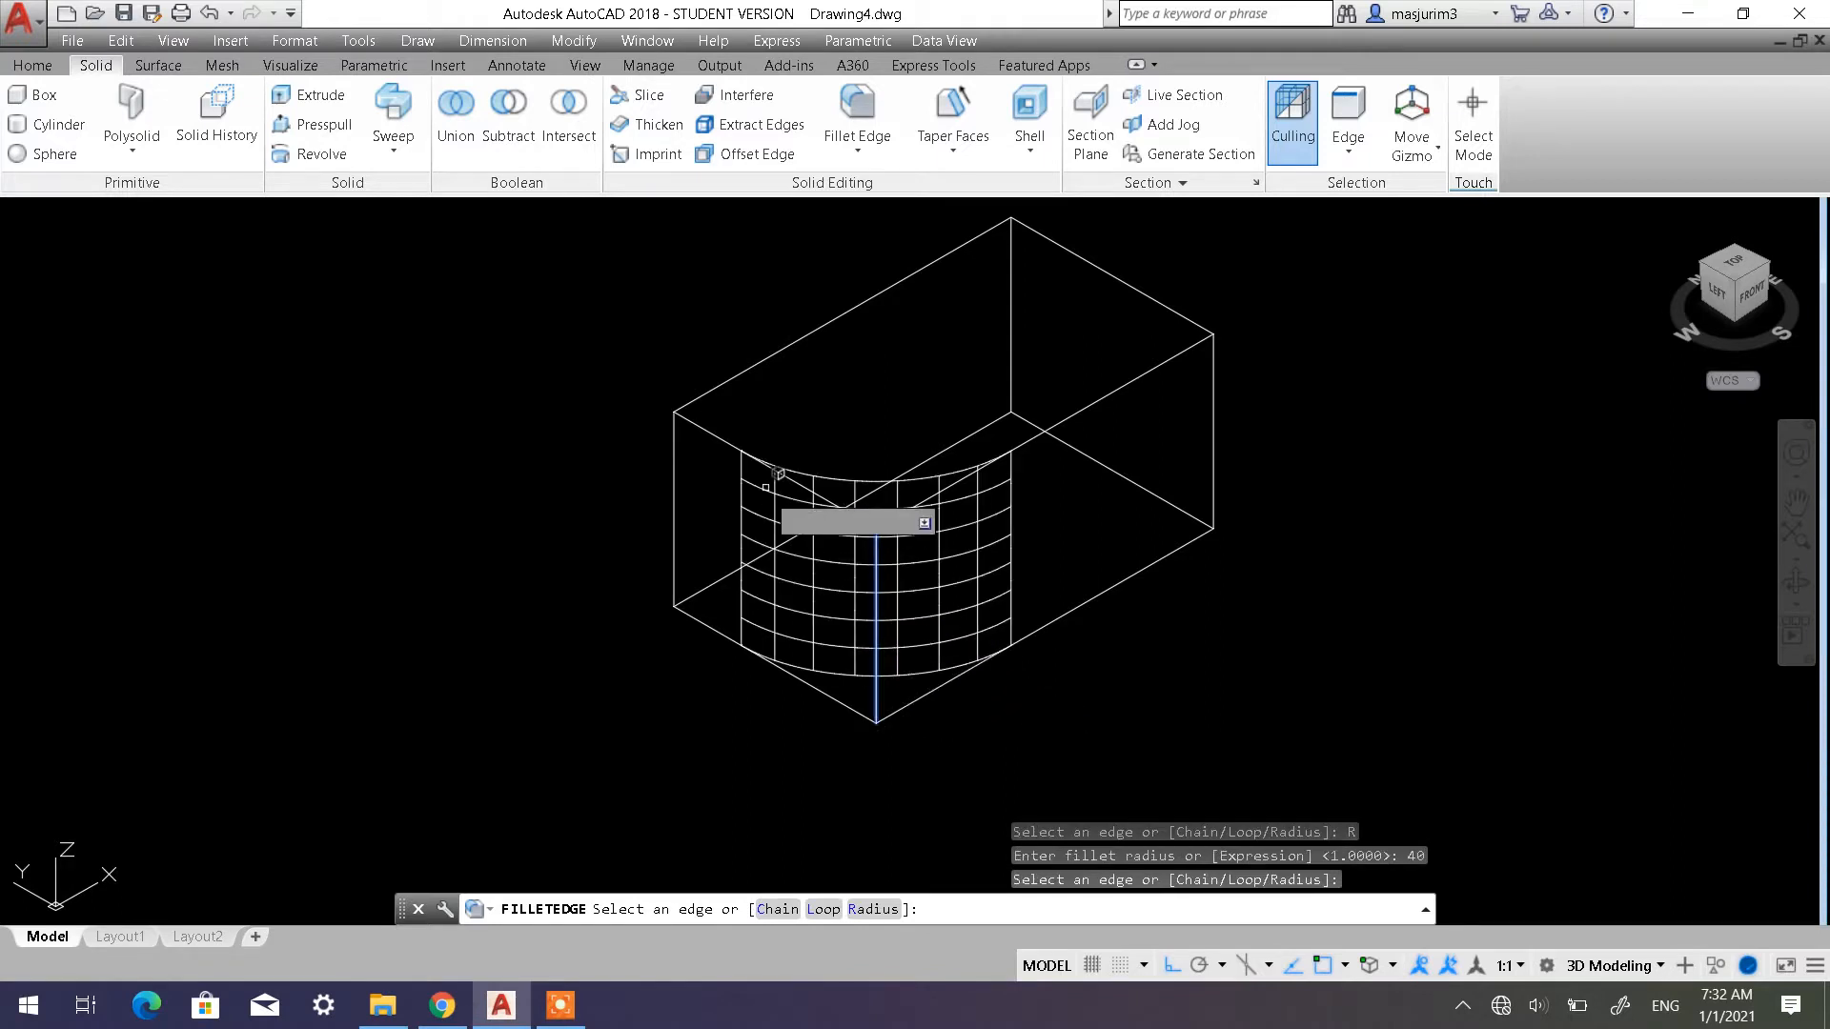
key("Return")
key("Escape")
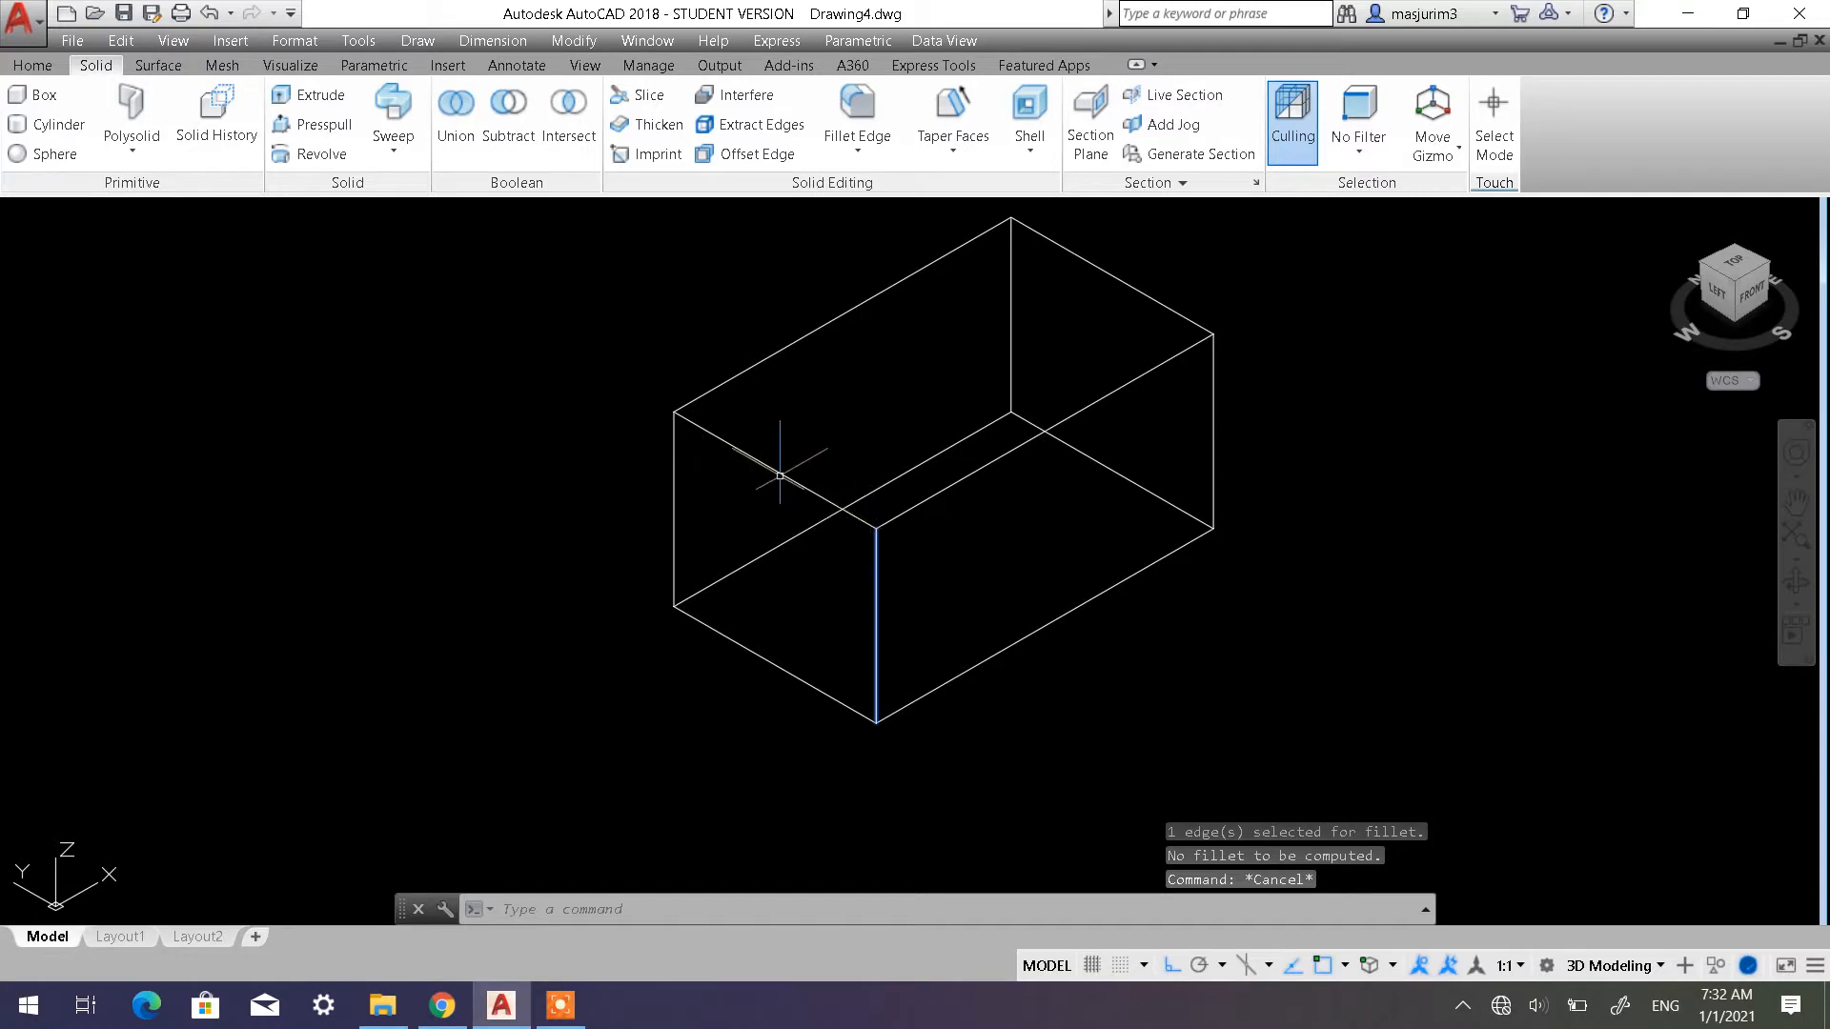
Fillet the box's four vertical edges with a radius of 10
left_click(858, 105)
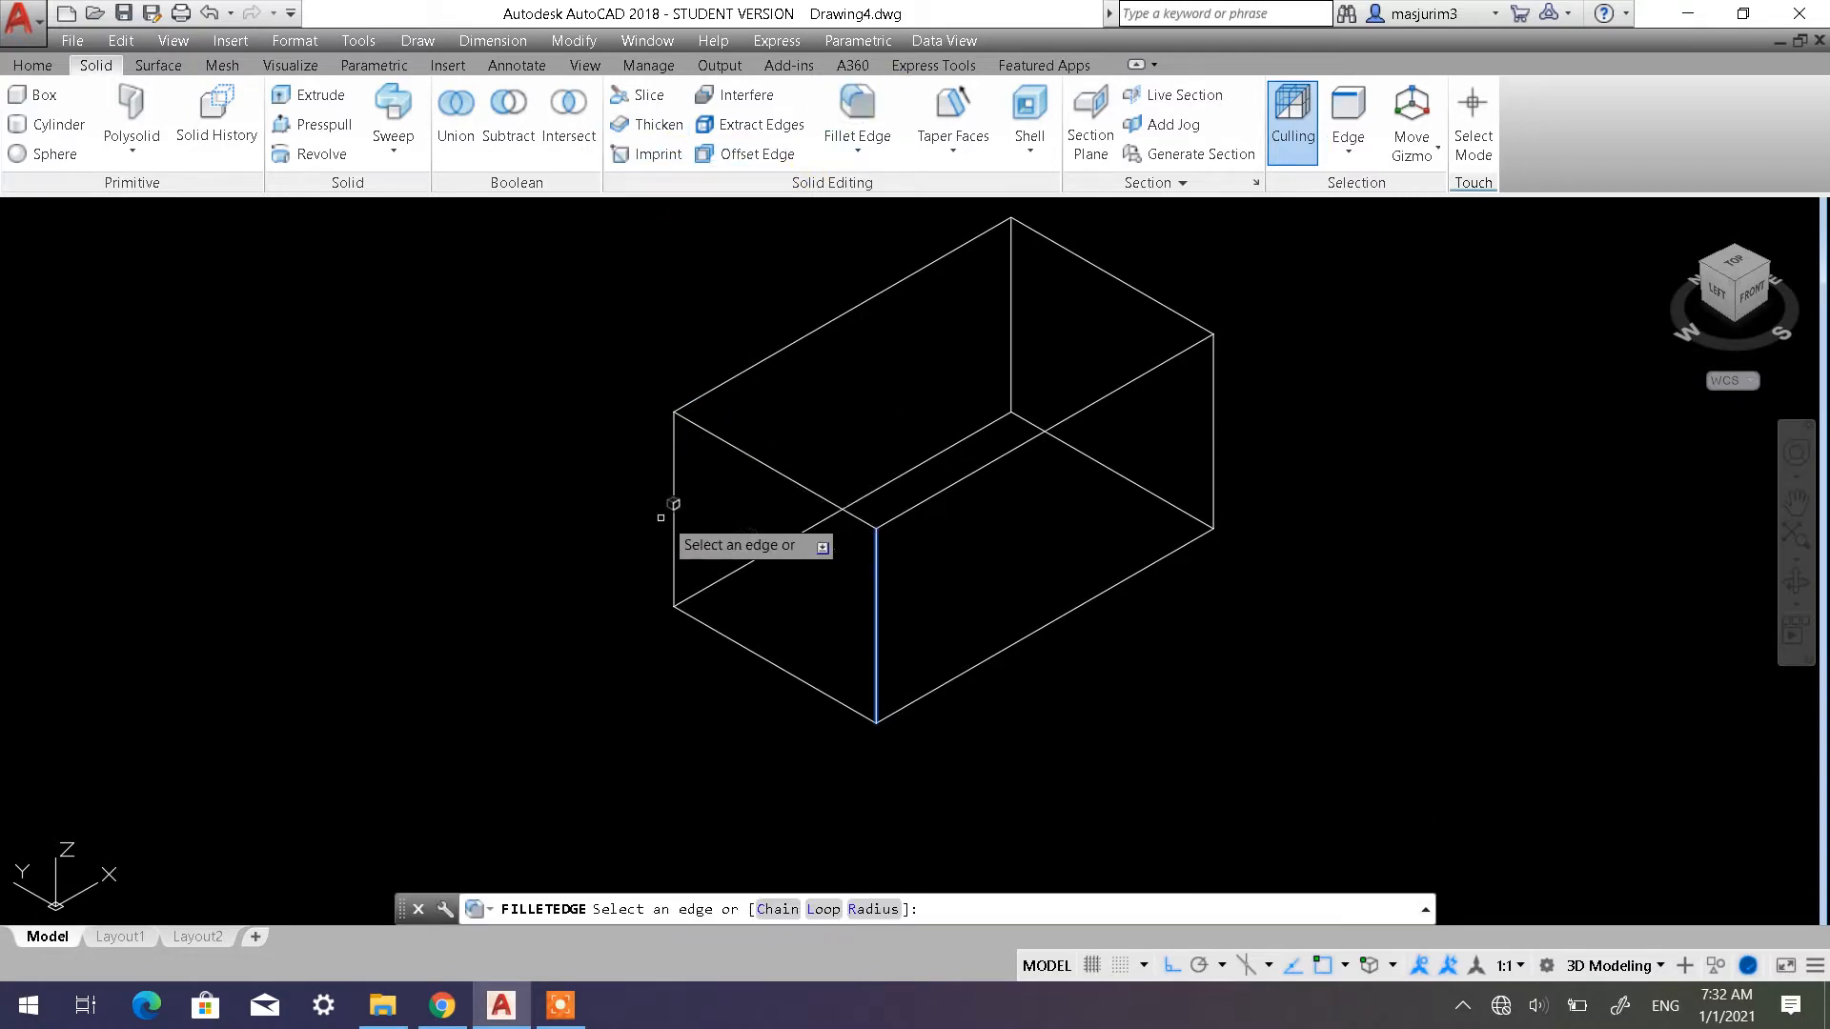
left_click(875, 911)
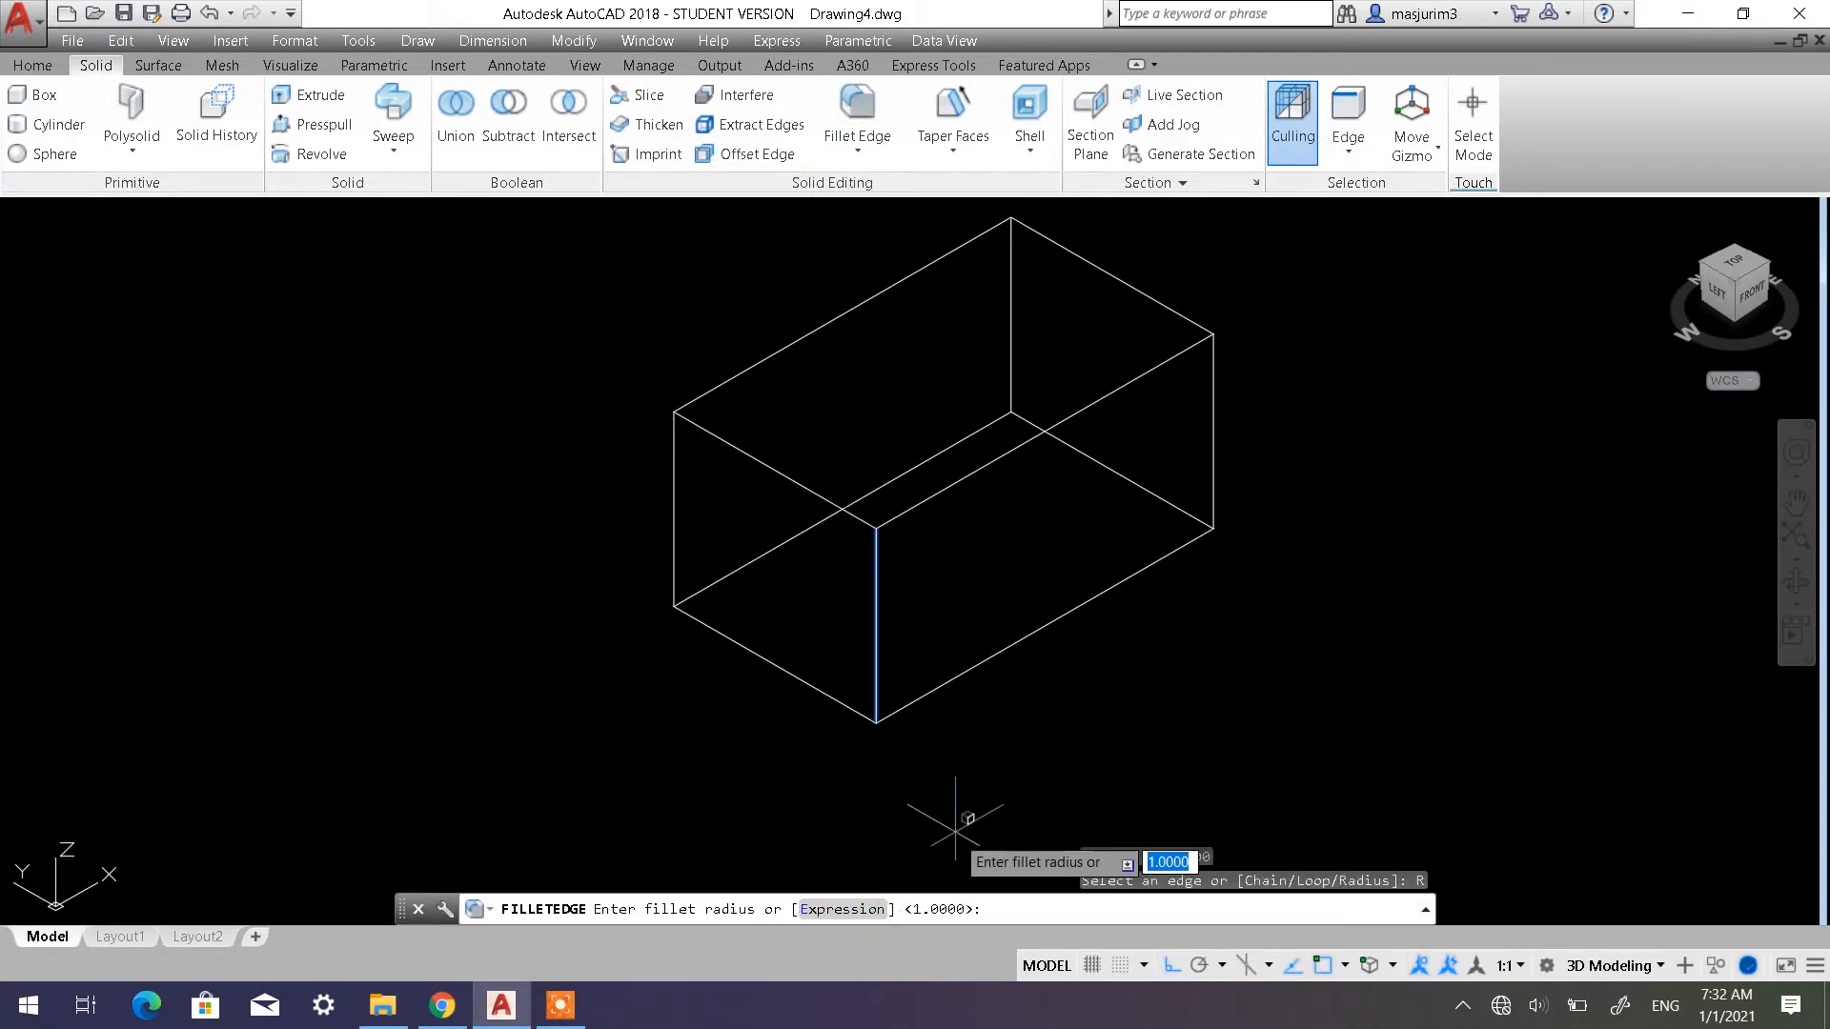
key("Return")
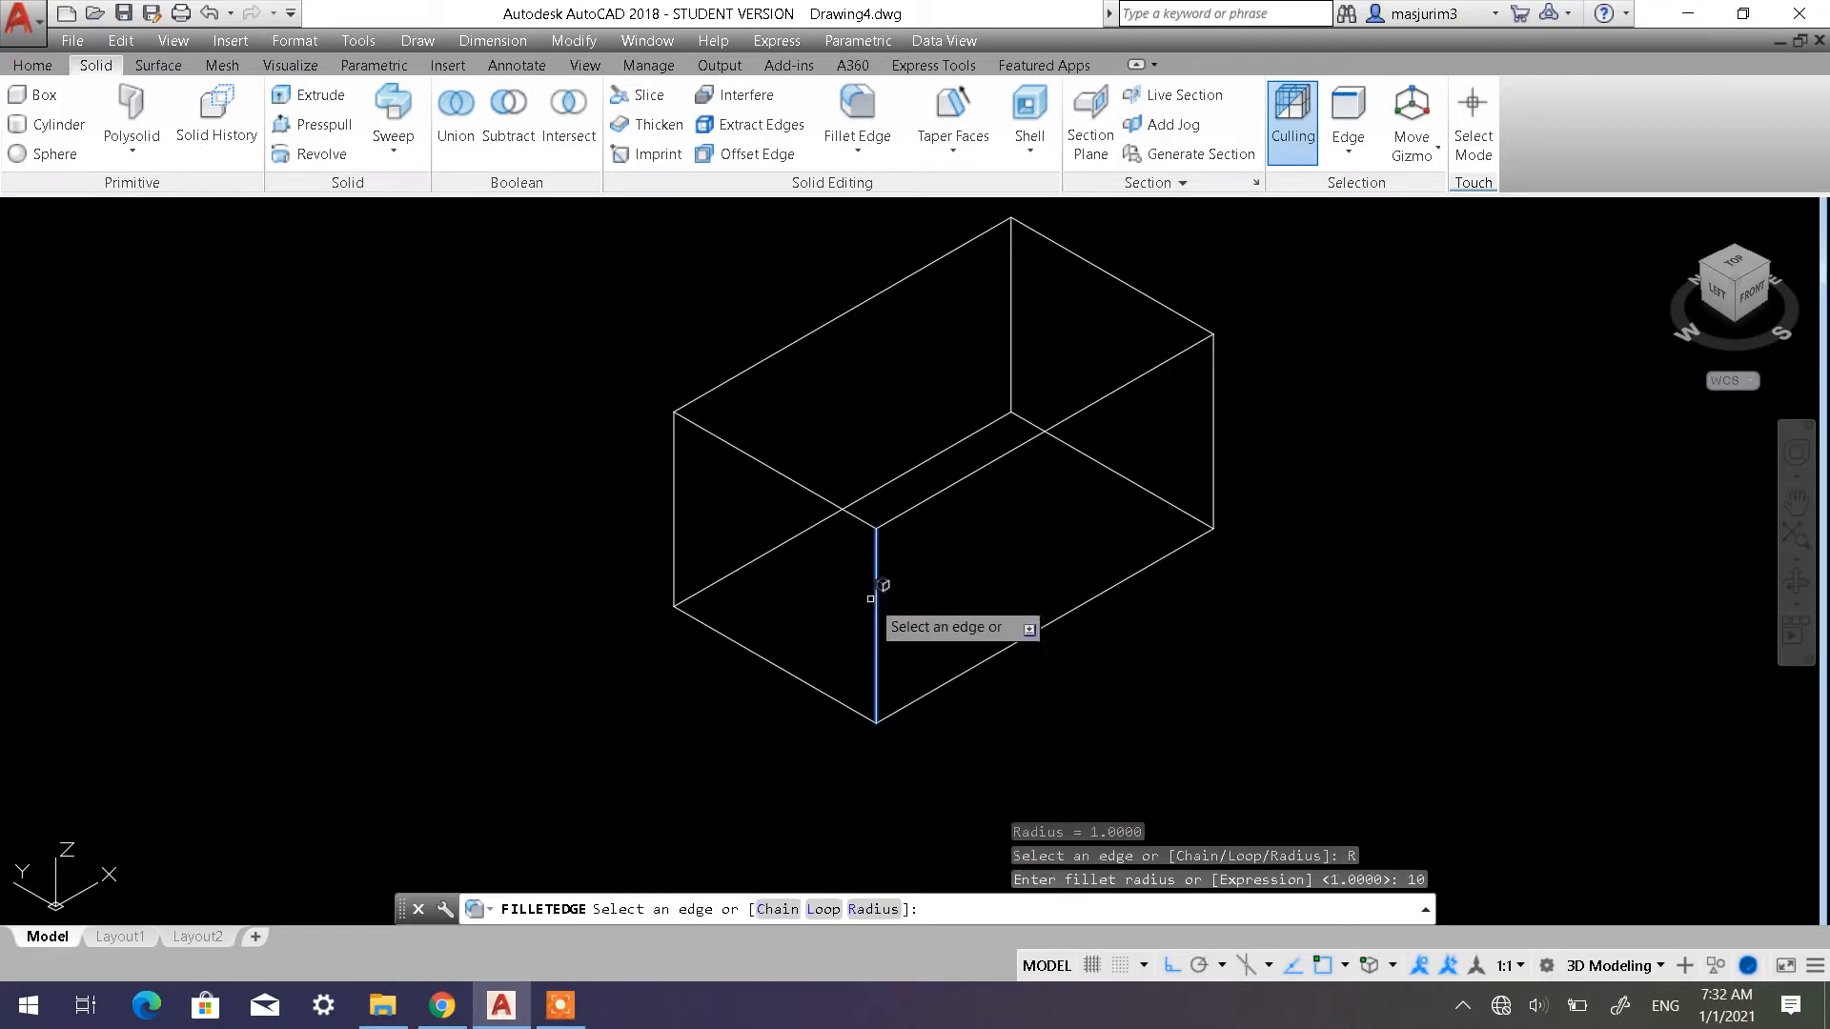
left_click(876, 610)
left_click(673, 493)
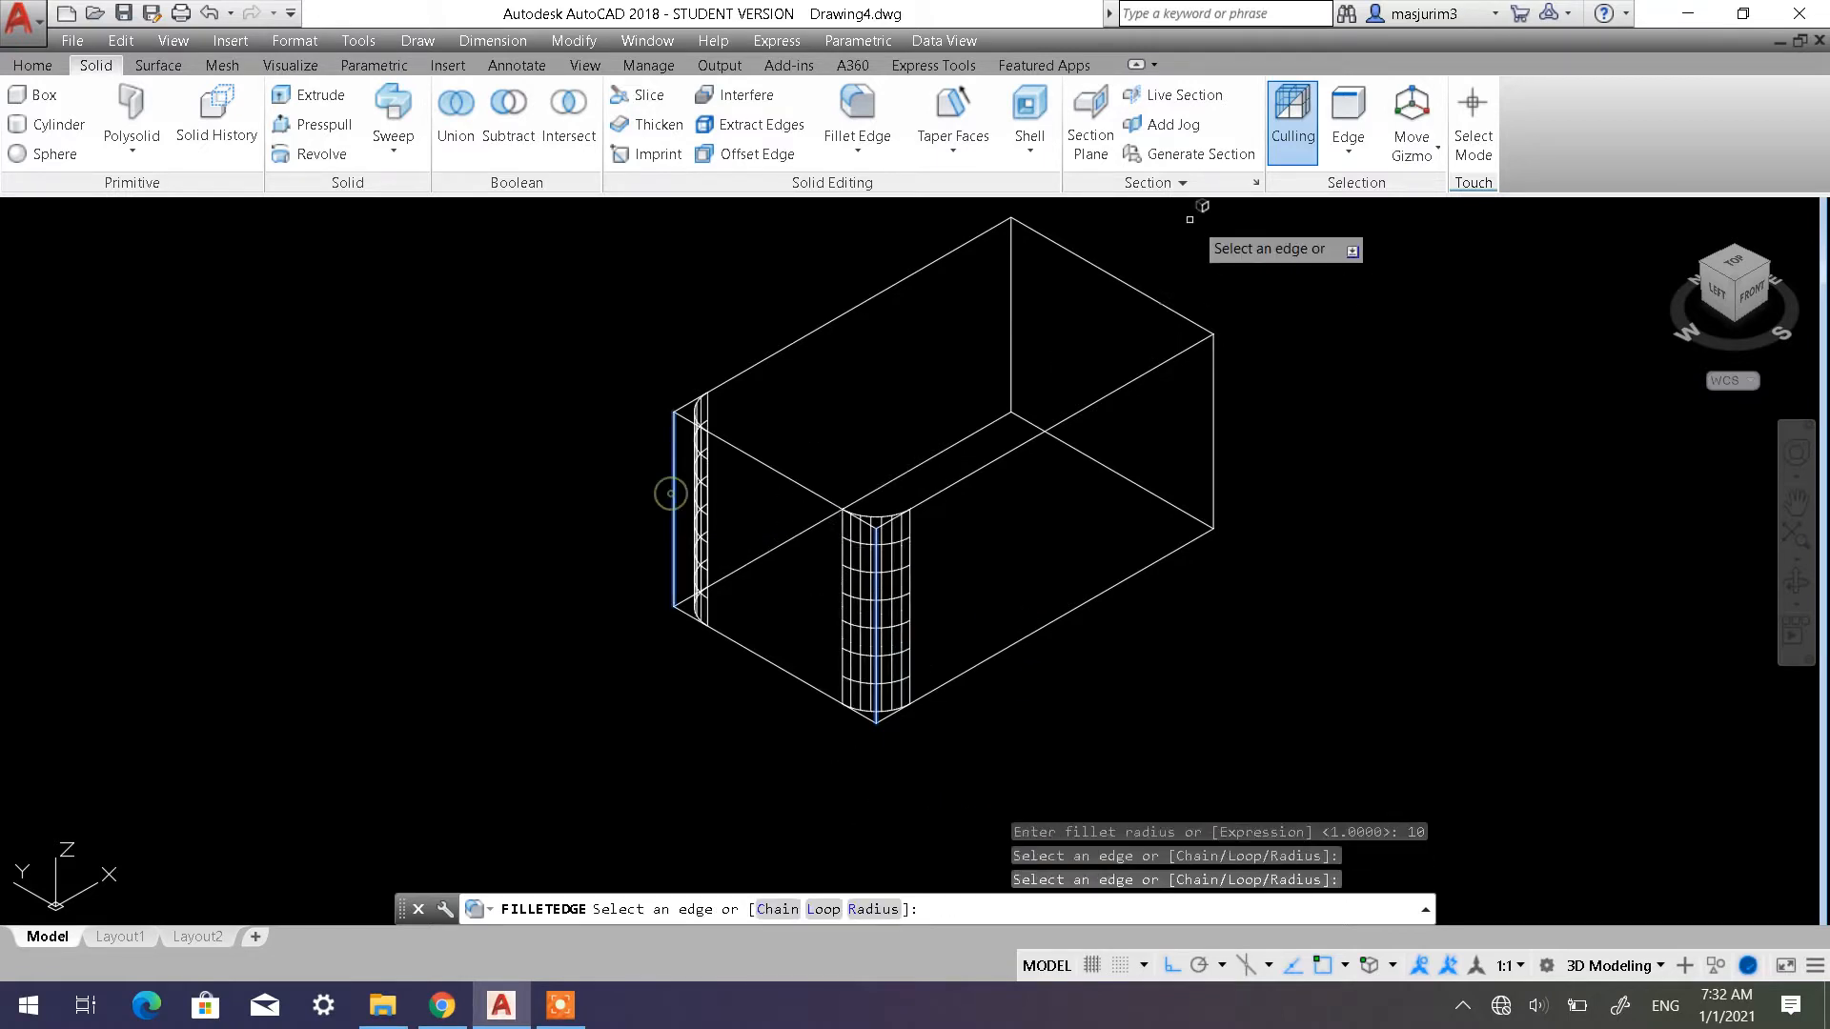
left_click(1011, 322)
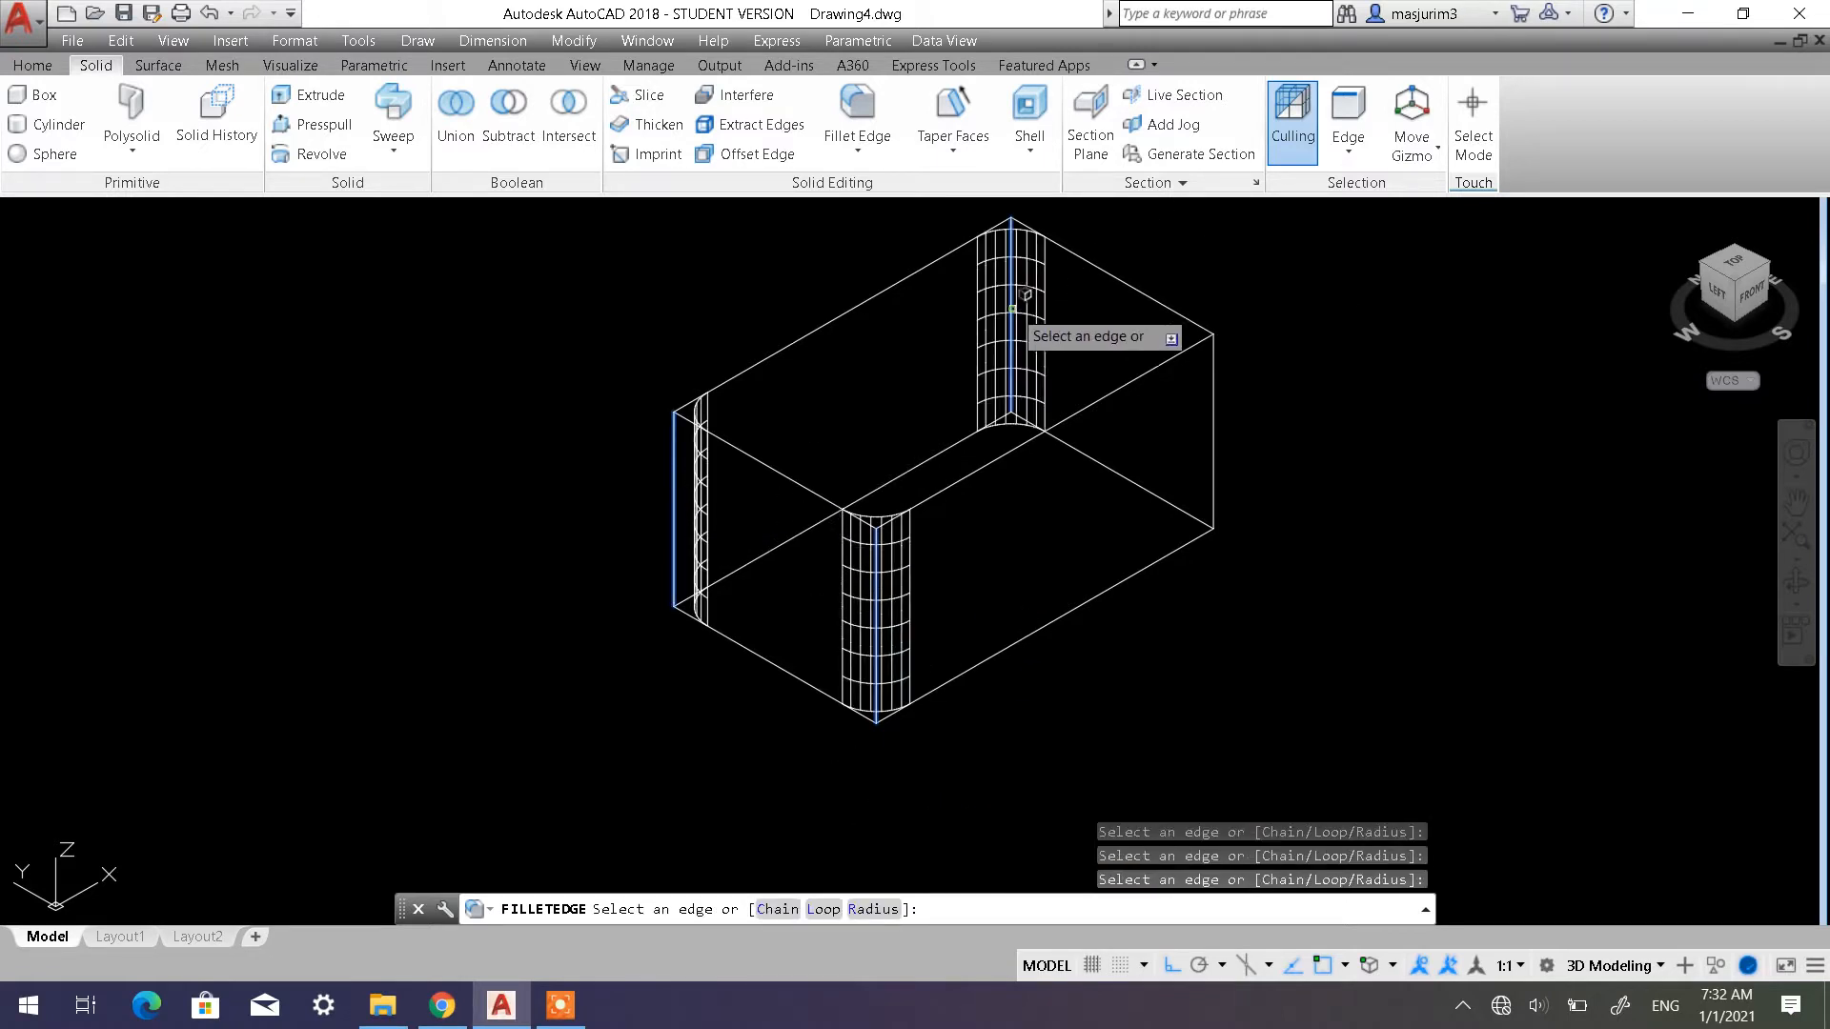
left_click(1212, 412)
key("Return")
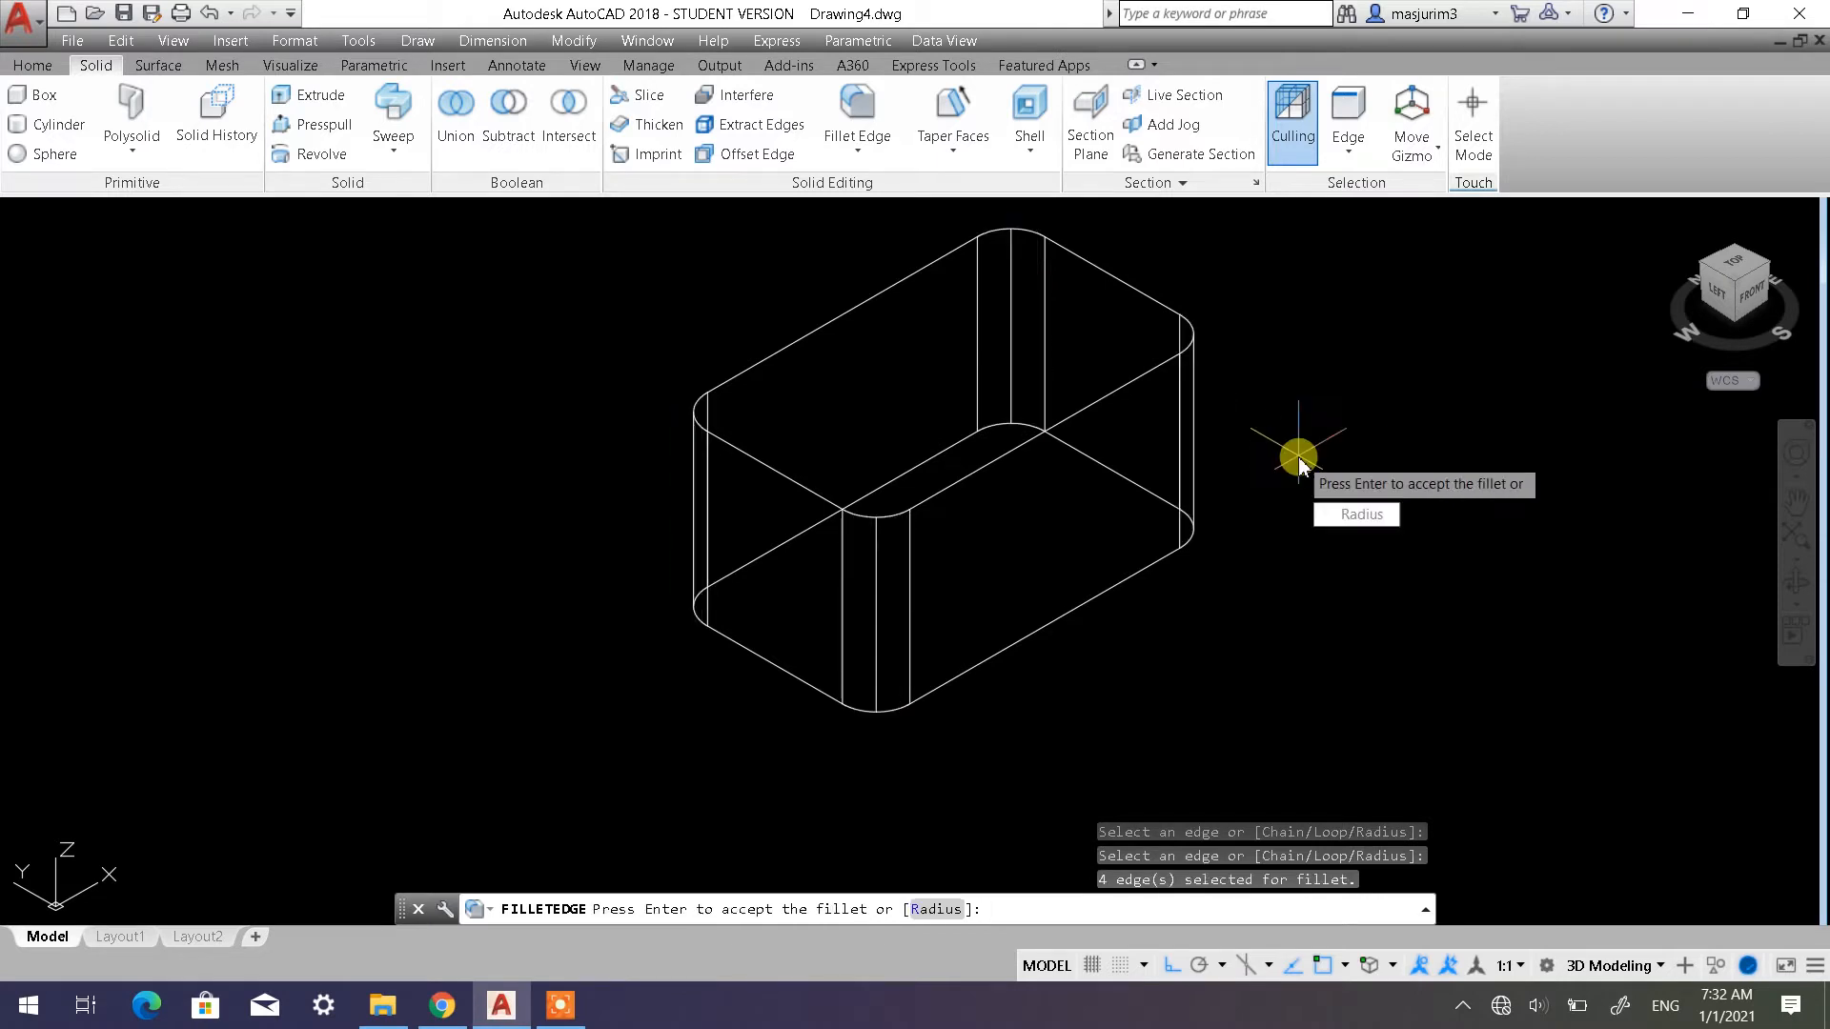
key("Return")
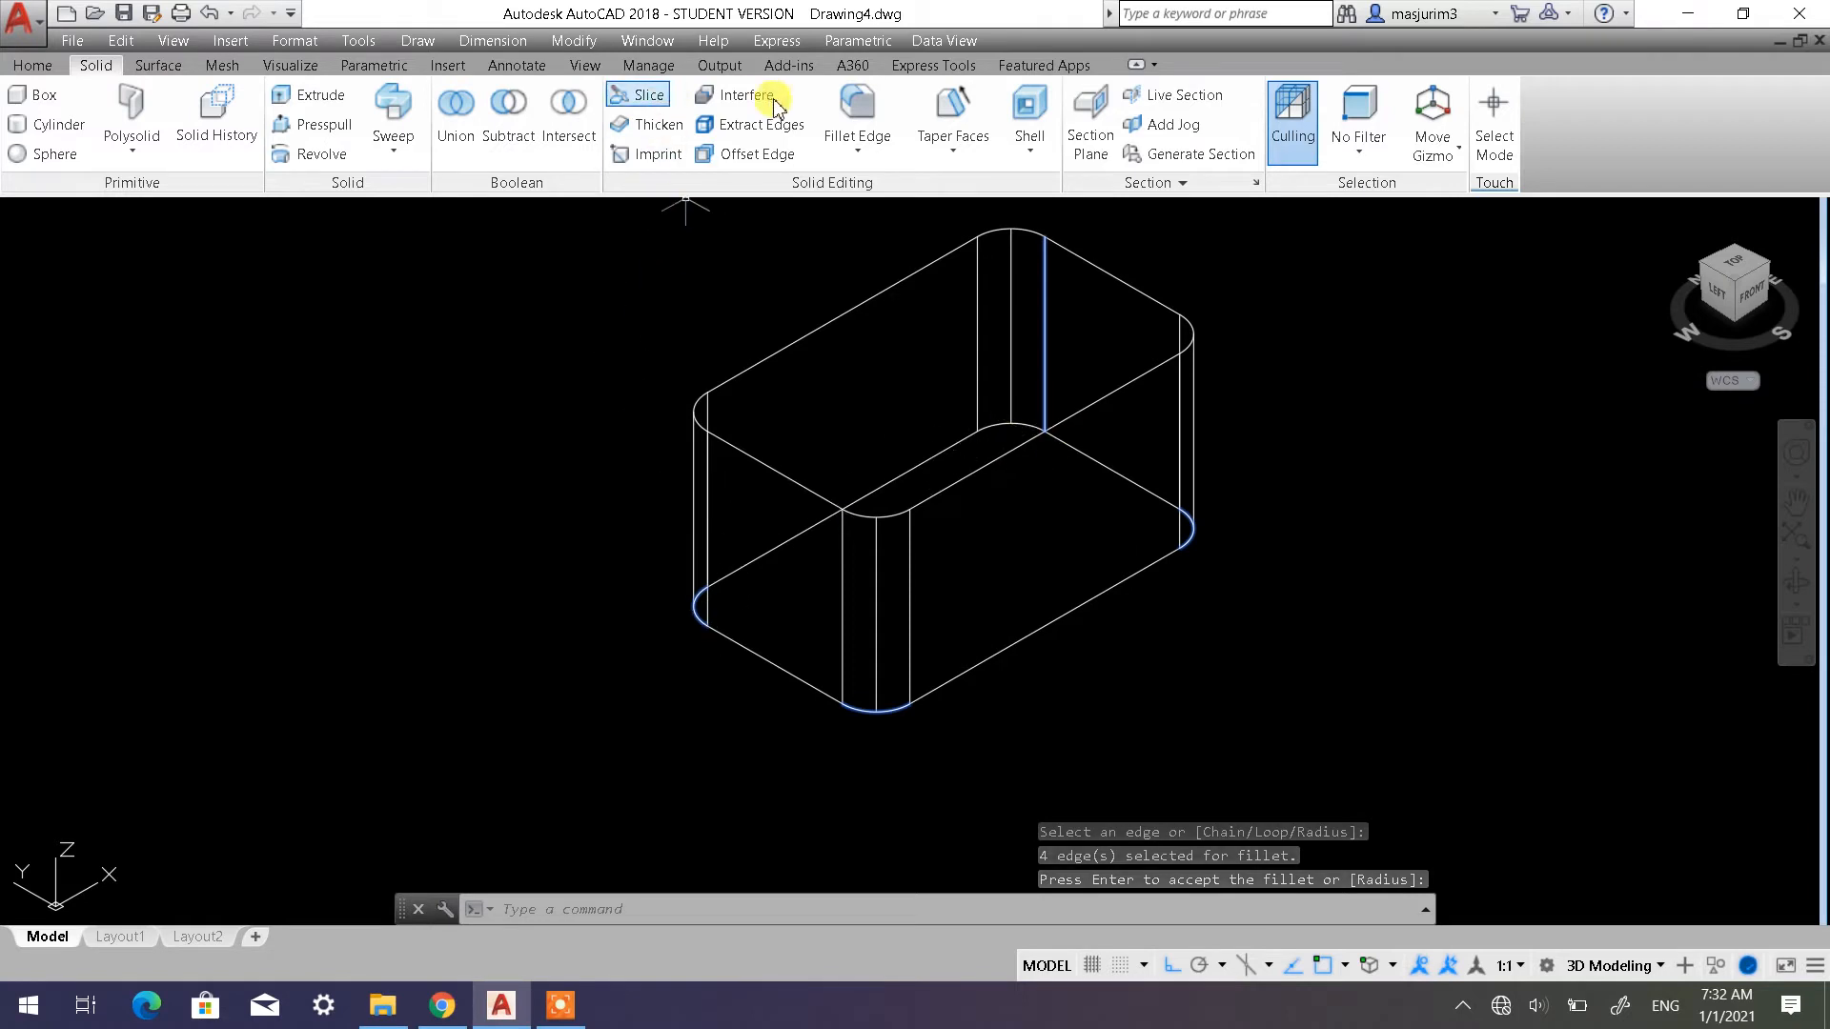
Fillet all the straight and curved edges around the box's bottom face with a radius of 3
left_click(857, 110)
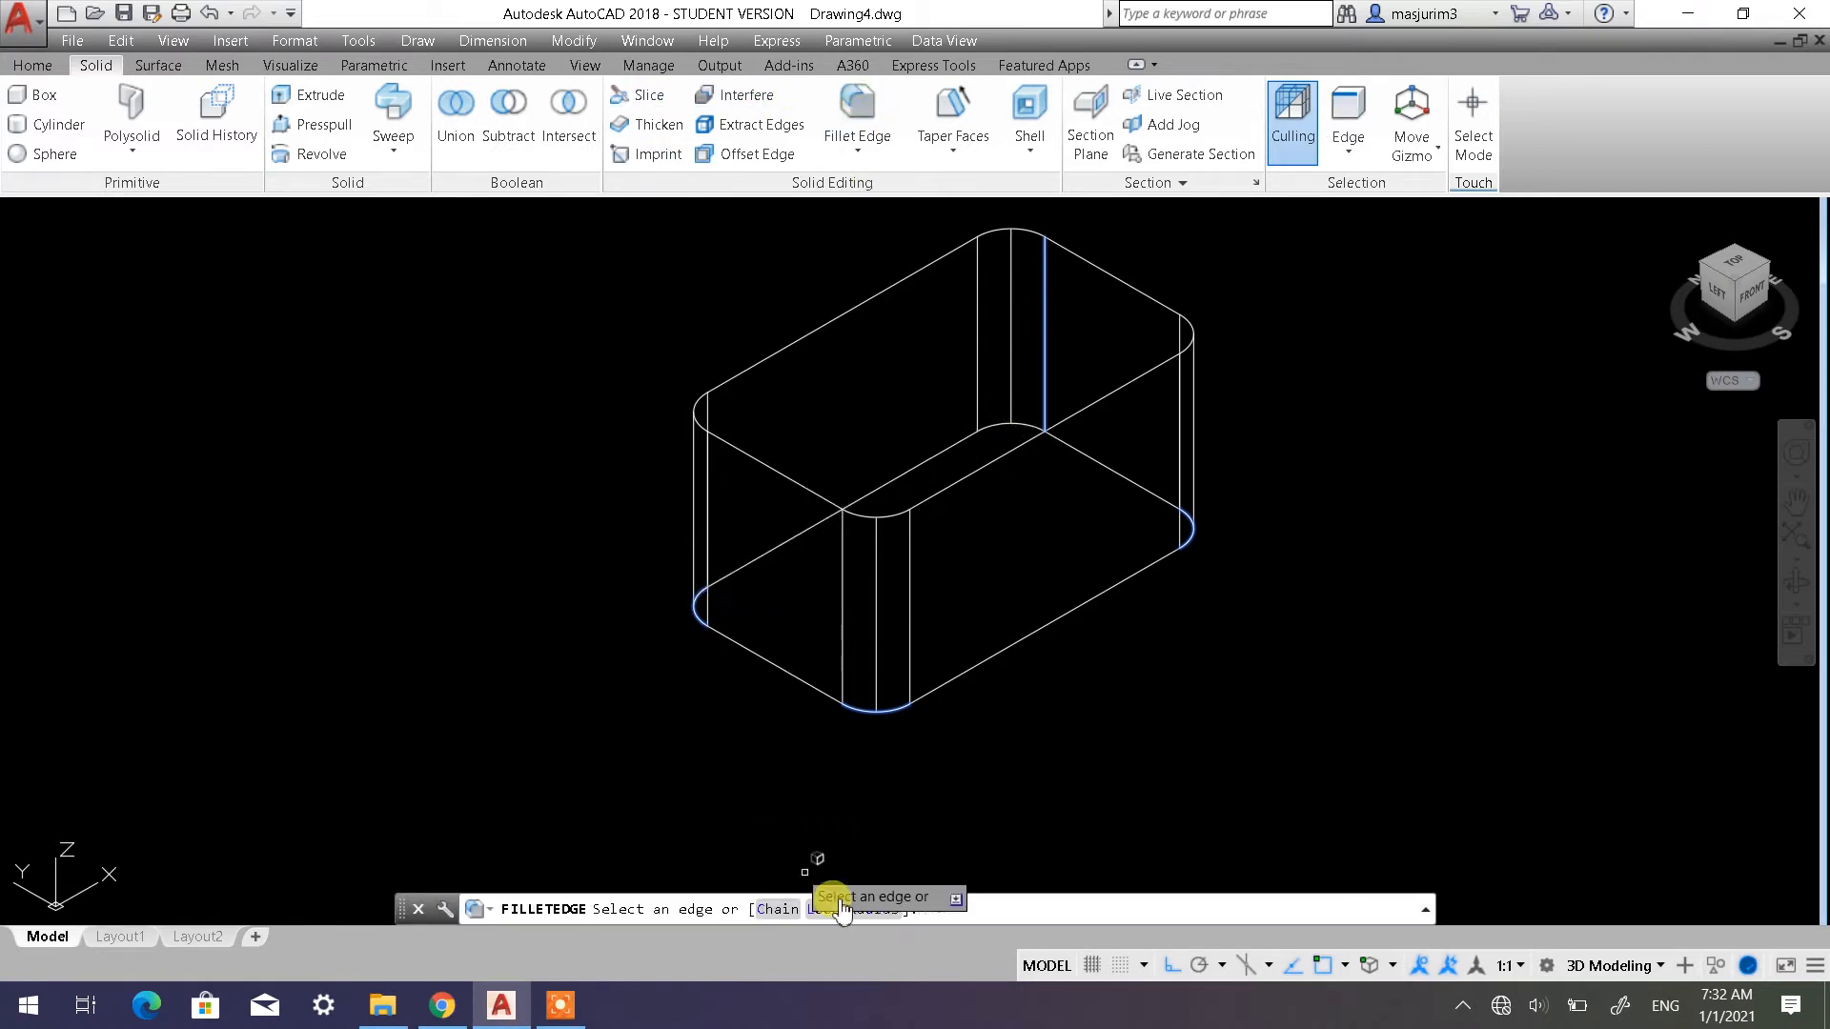
left_click(872, 908)
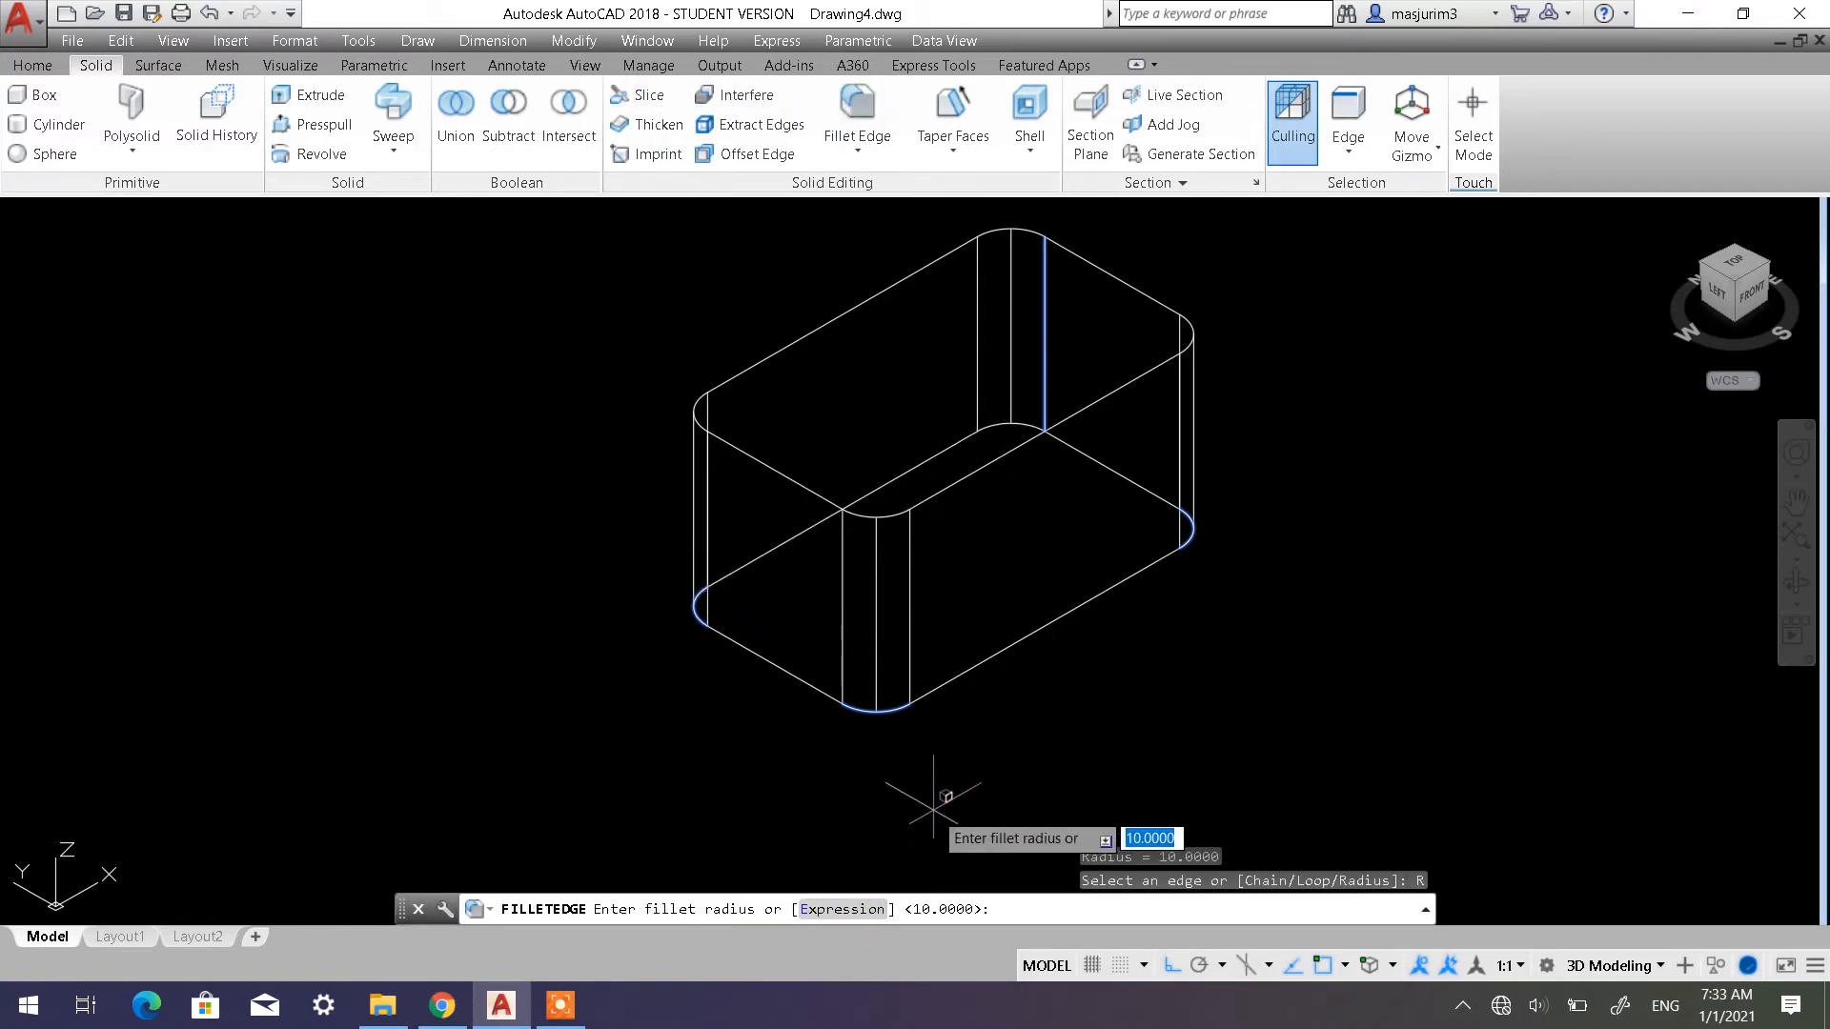
type("3")
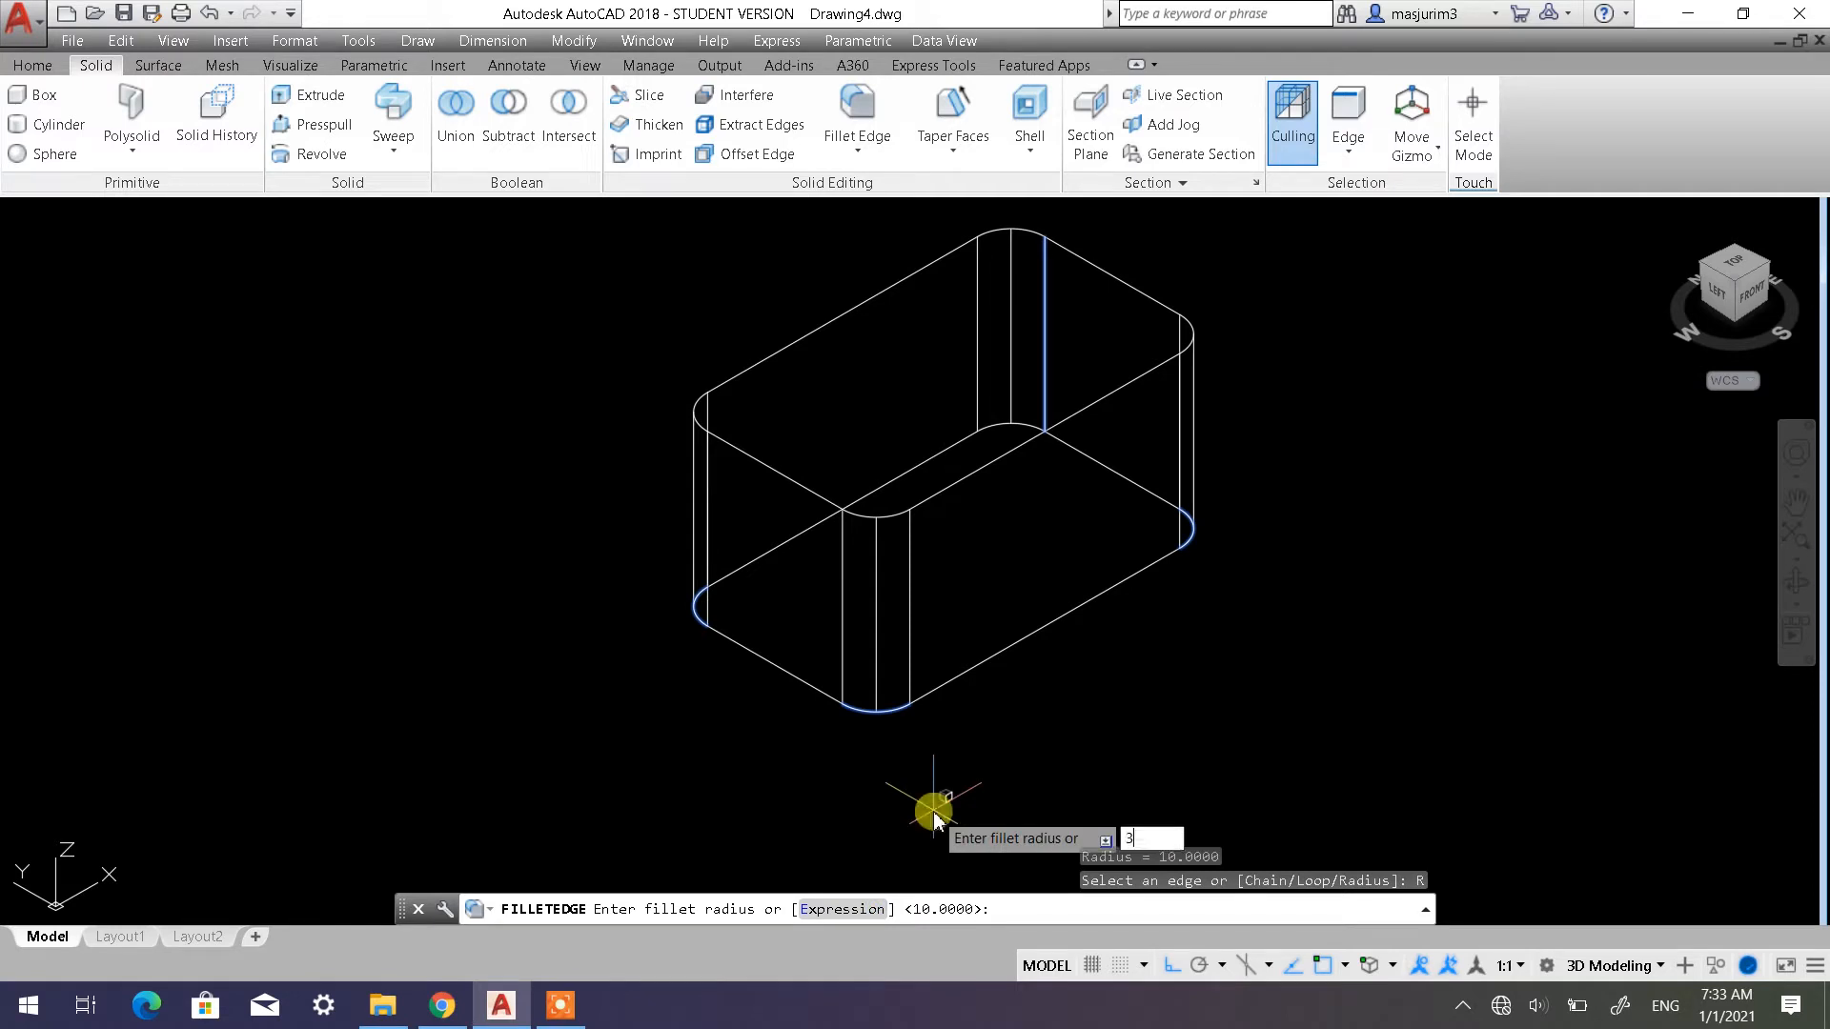
key("Return")
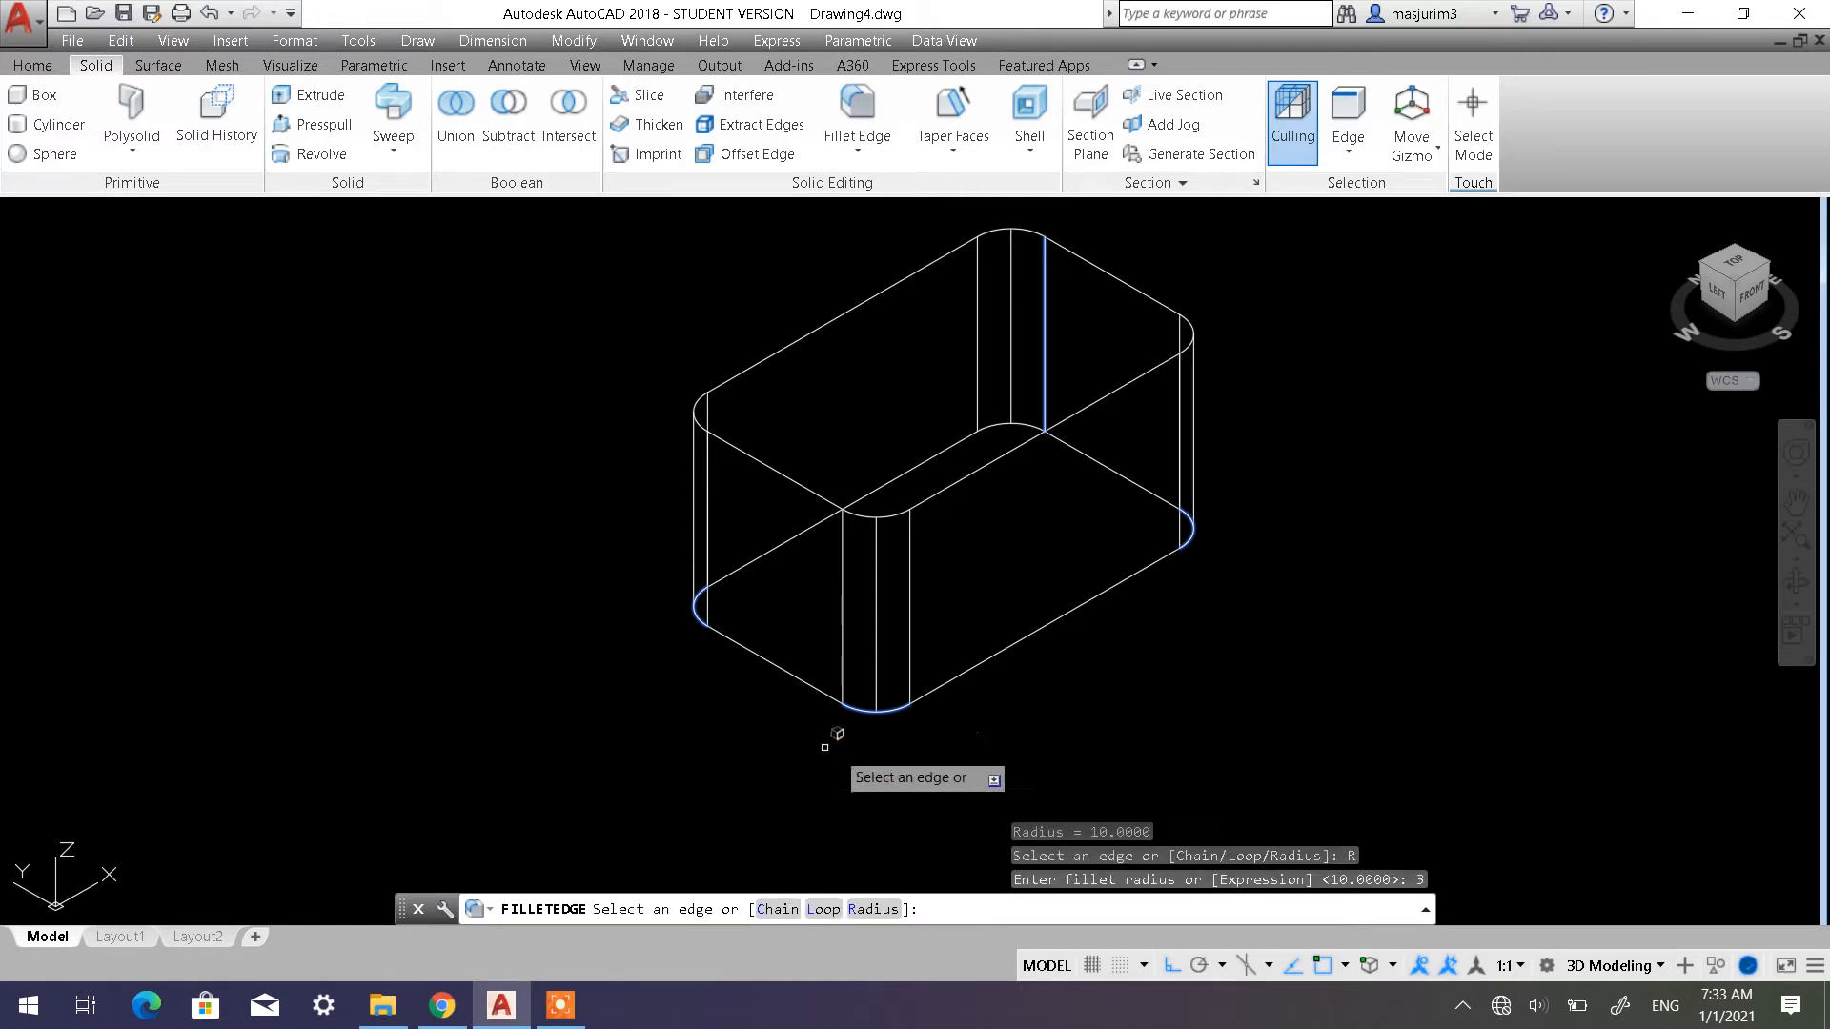
left_click(801, 684)
scroll(846, 780, "up", 3)
left_click(905, 680)
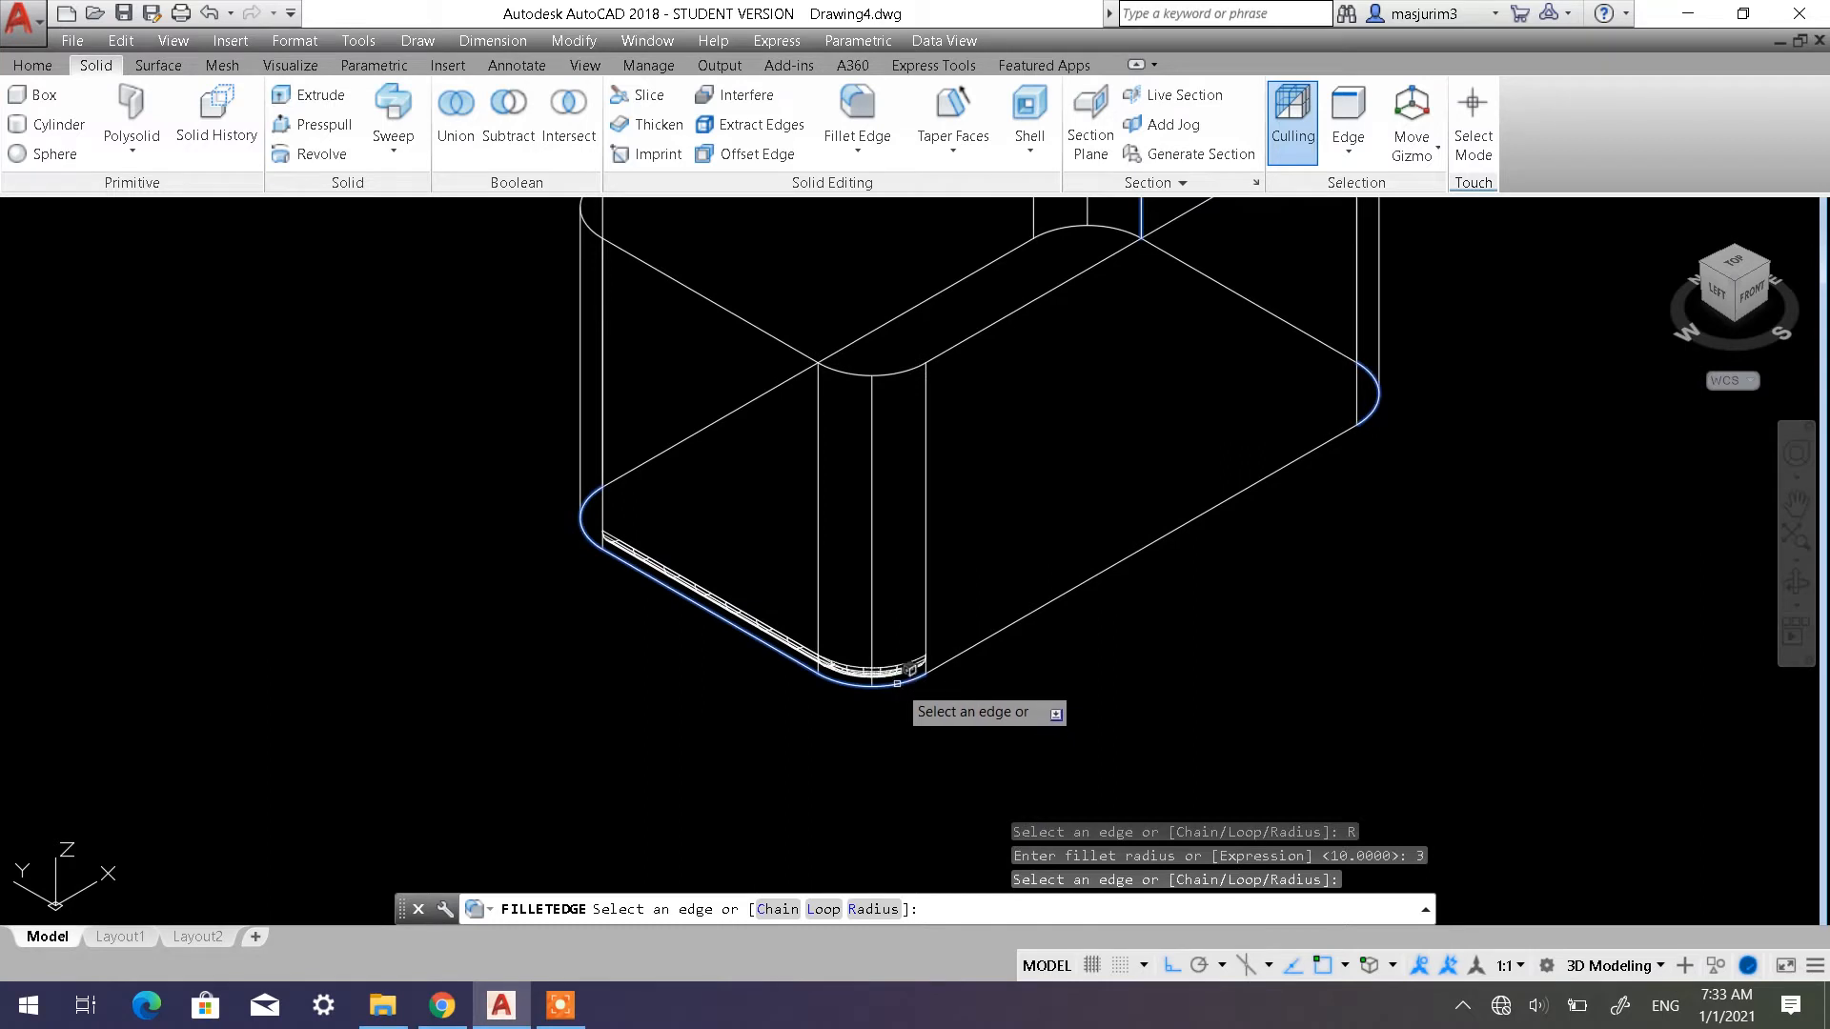
left_click(988, 640)
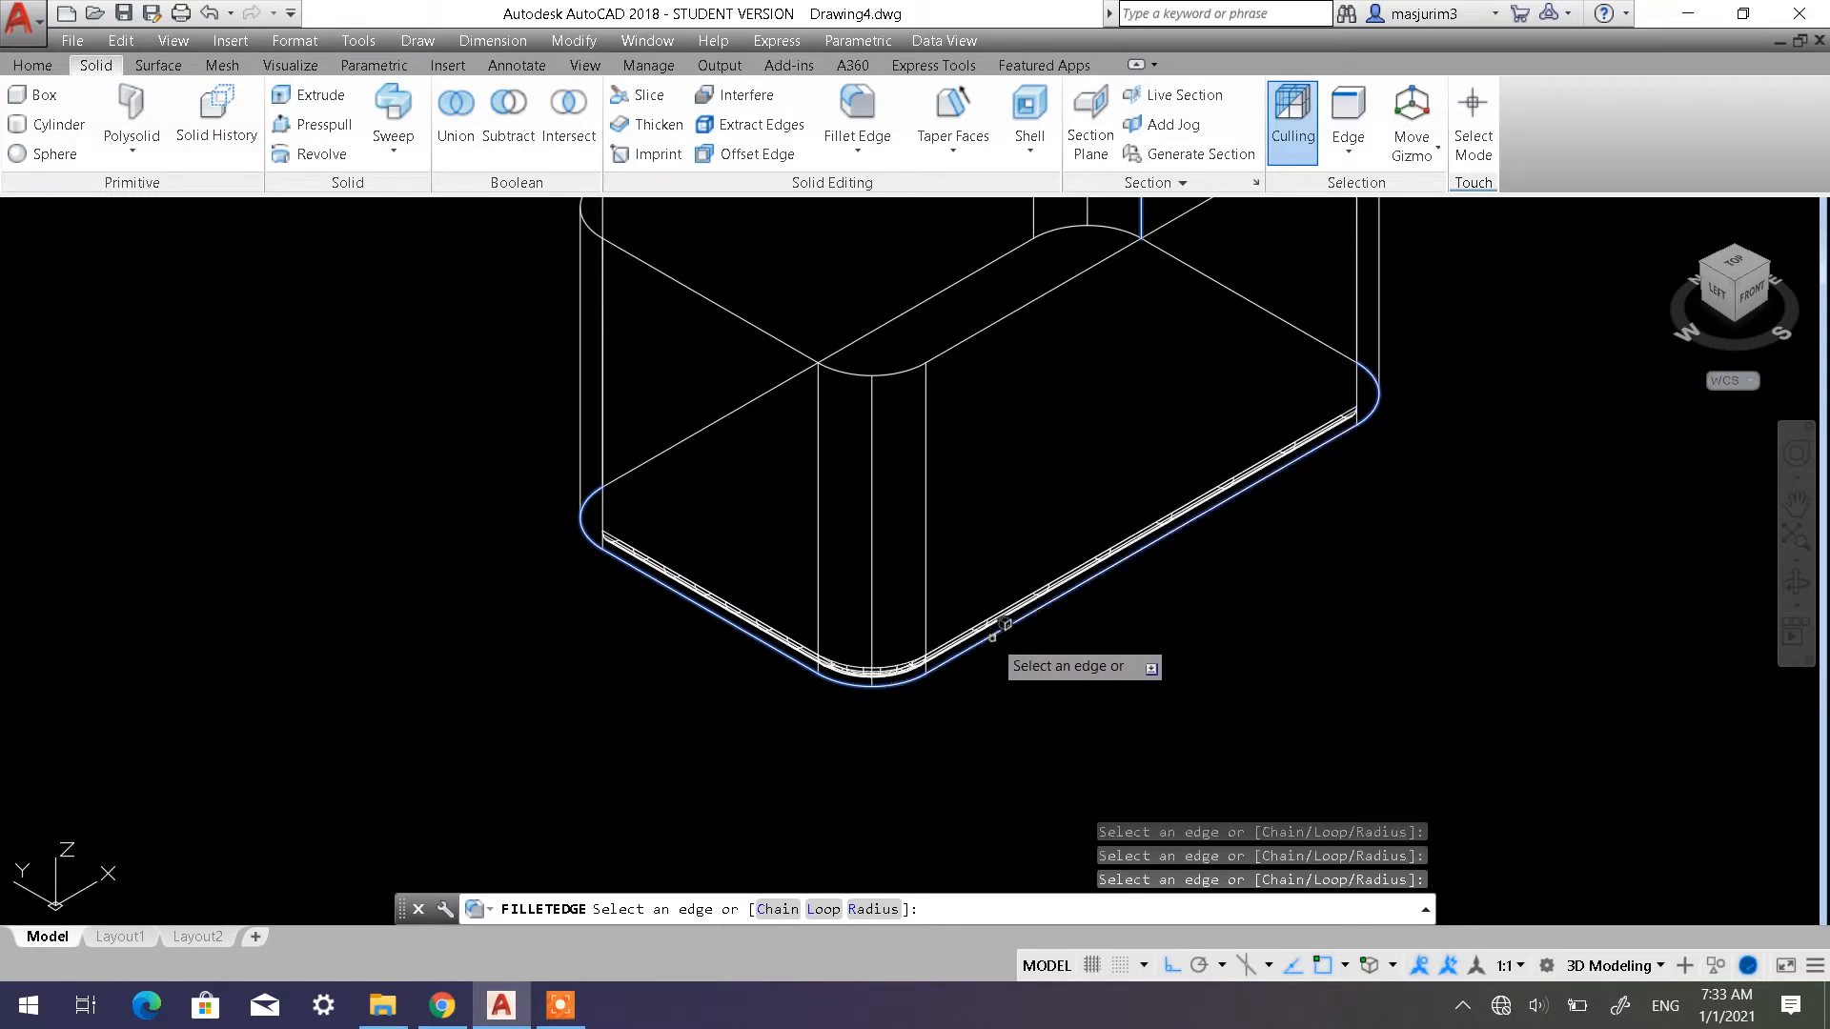
left_click(1377, 408)
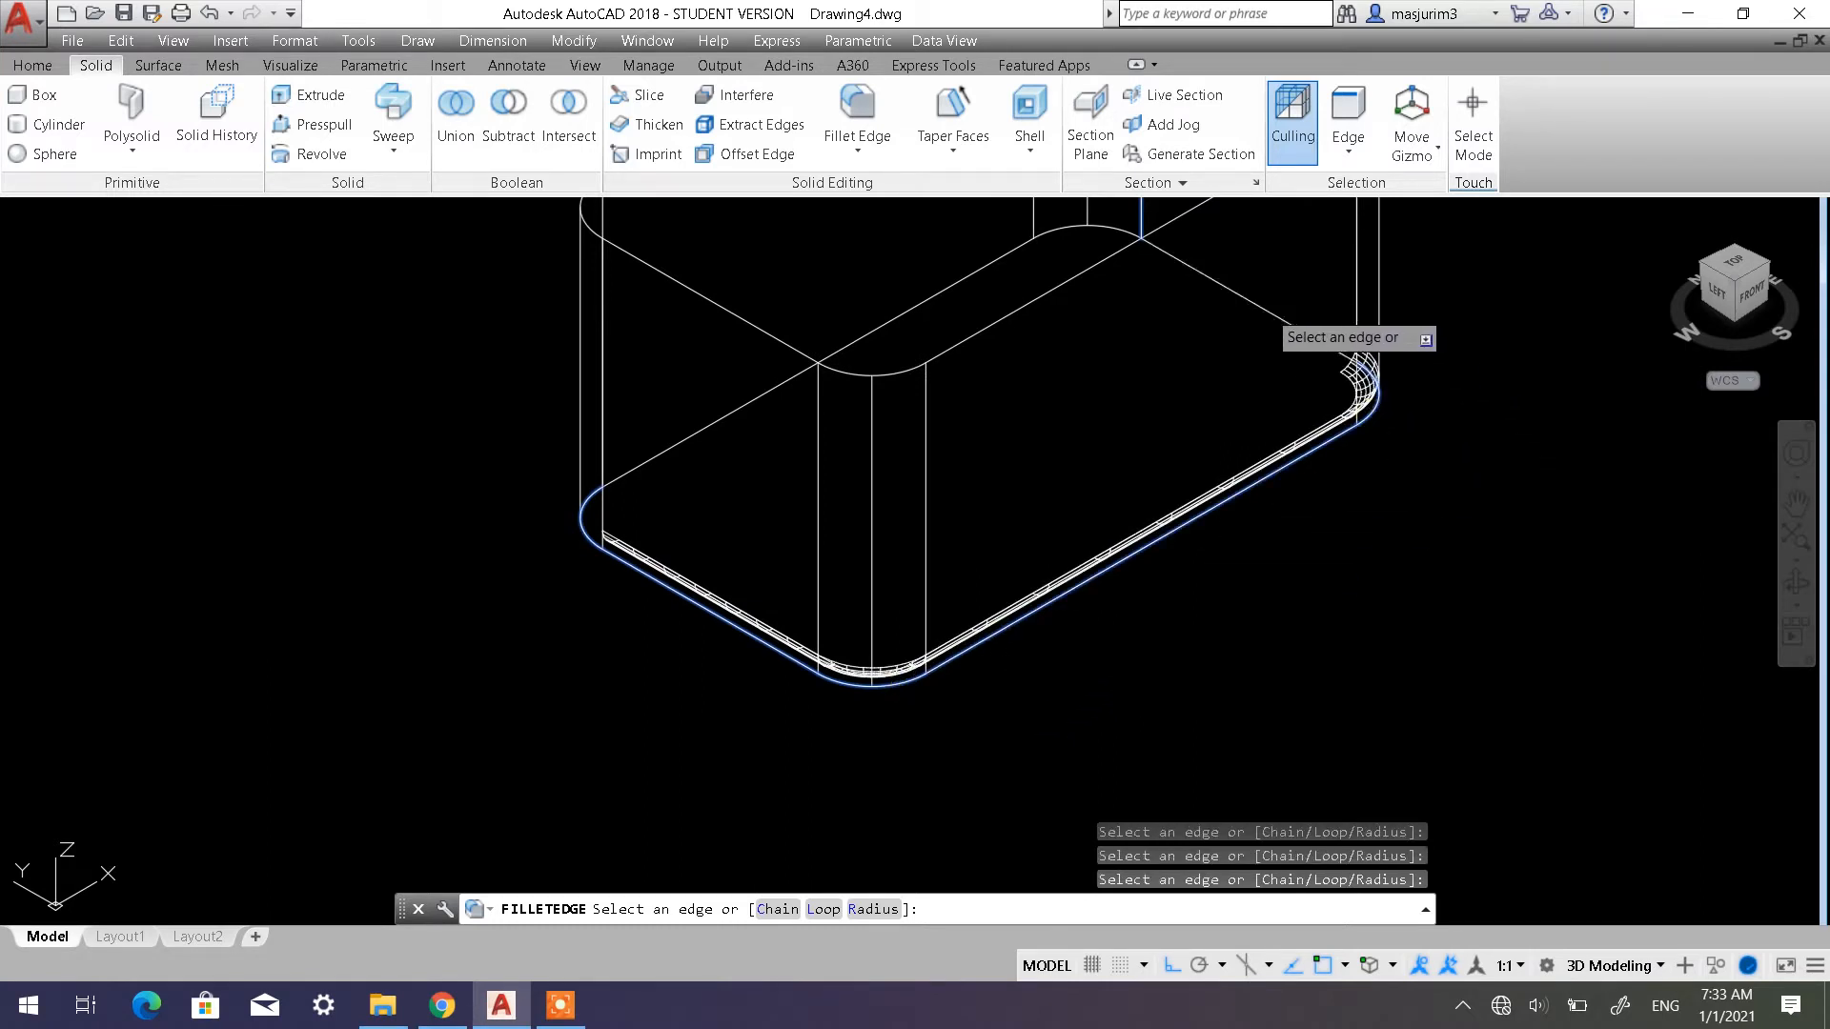
left_click(1278, 291)
left_click(1086, 227)
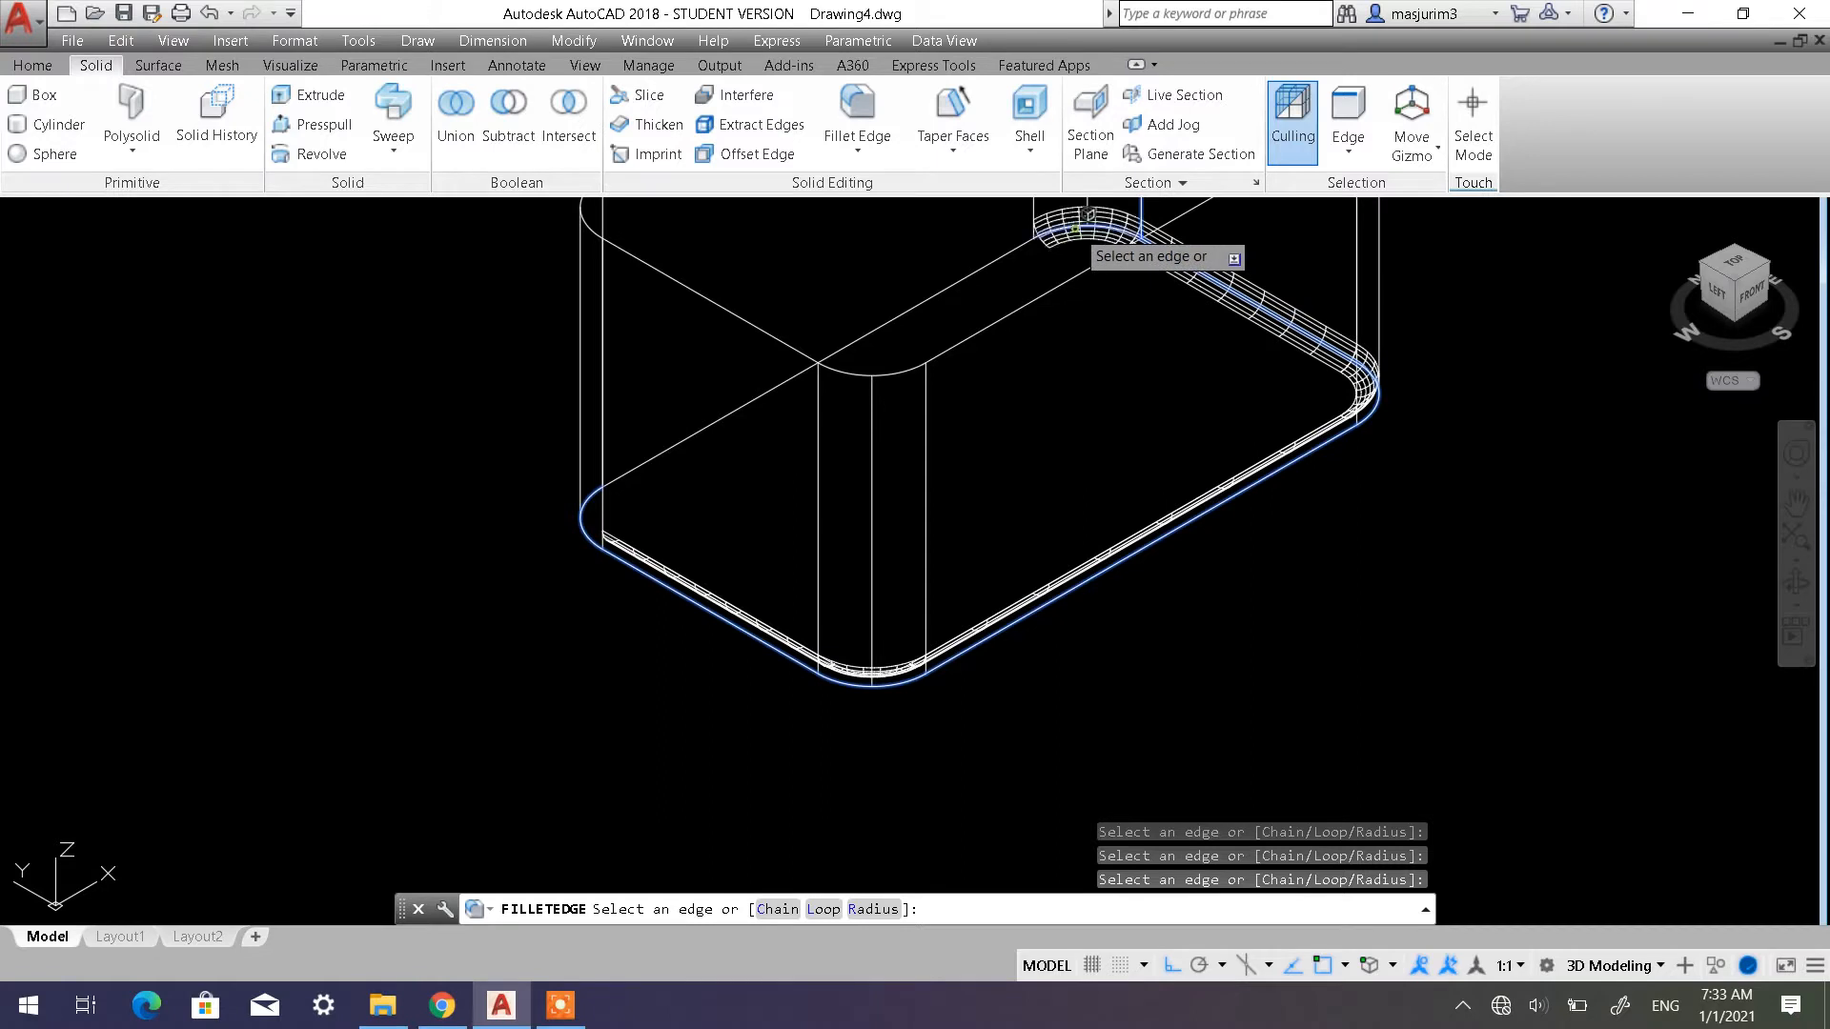
left_click(915, 308)
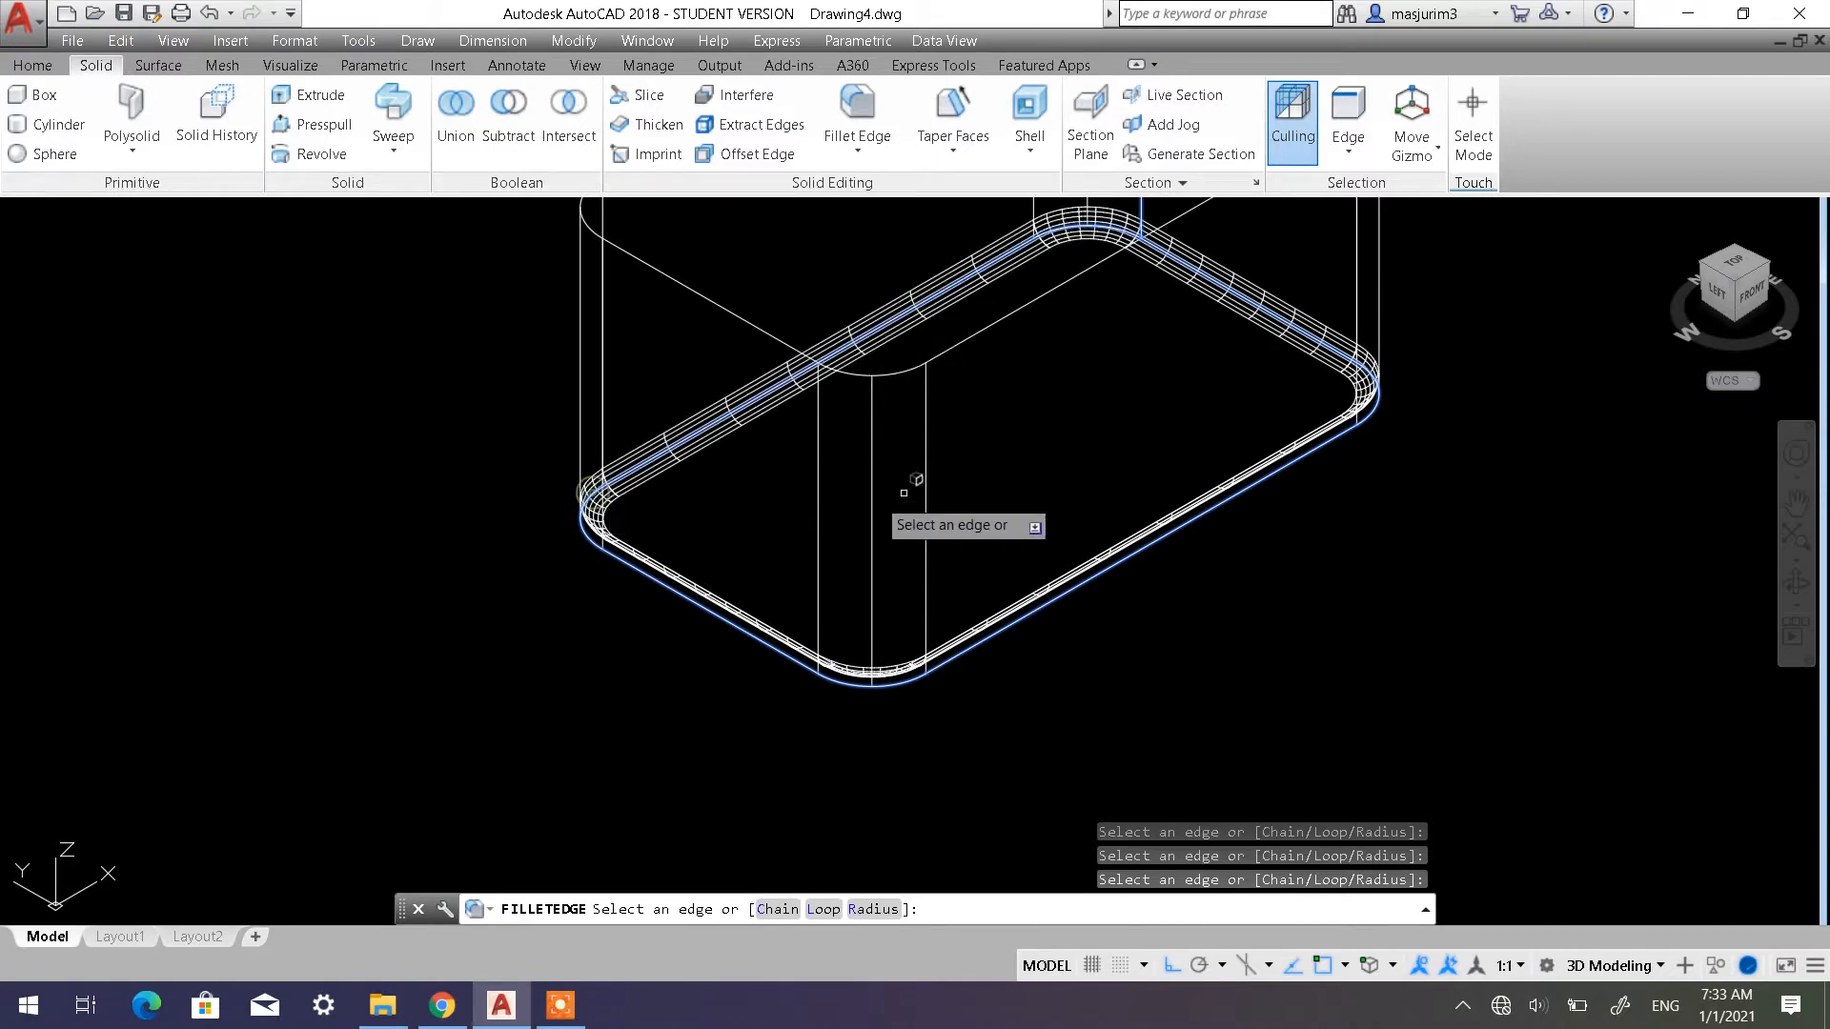
scroll(1029, 448, "down", 3)
scroll(995, 529, "up", 2)
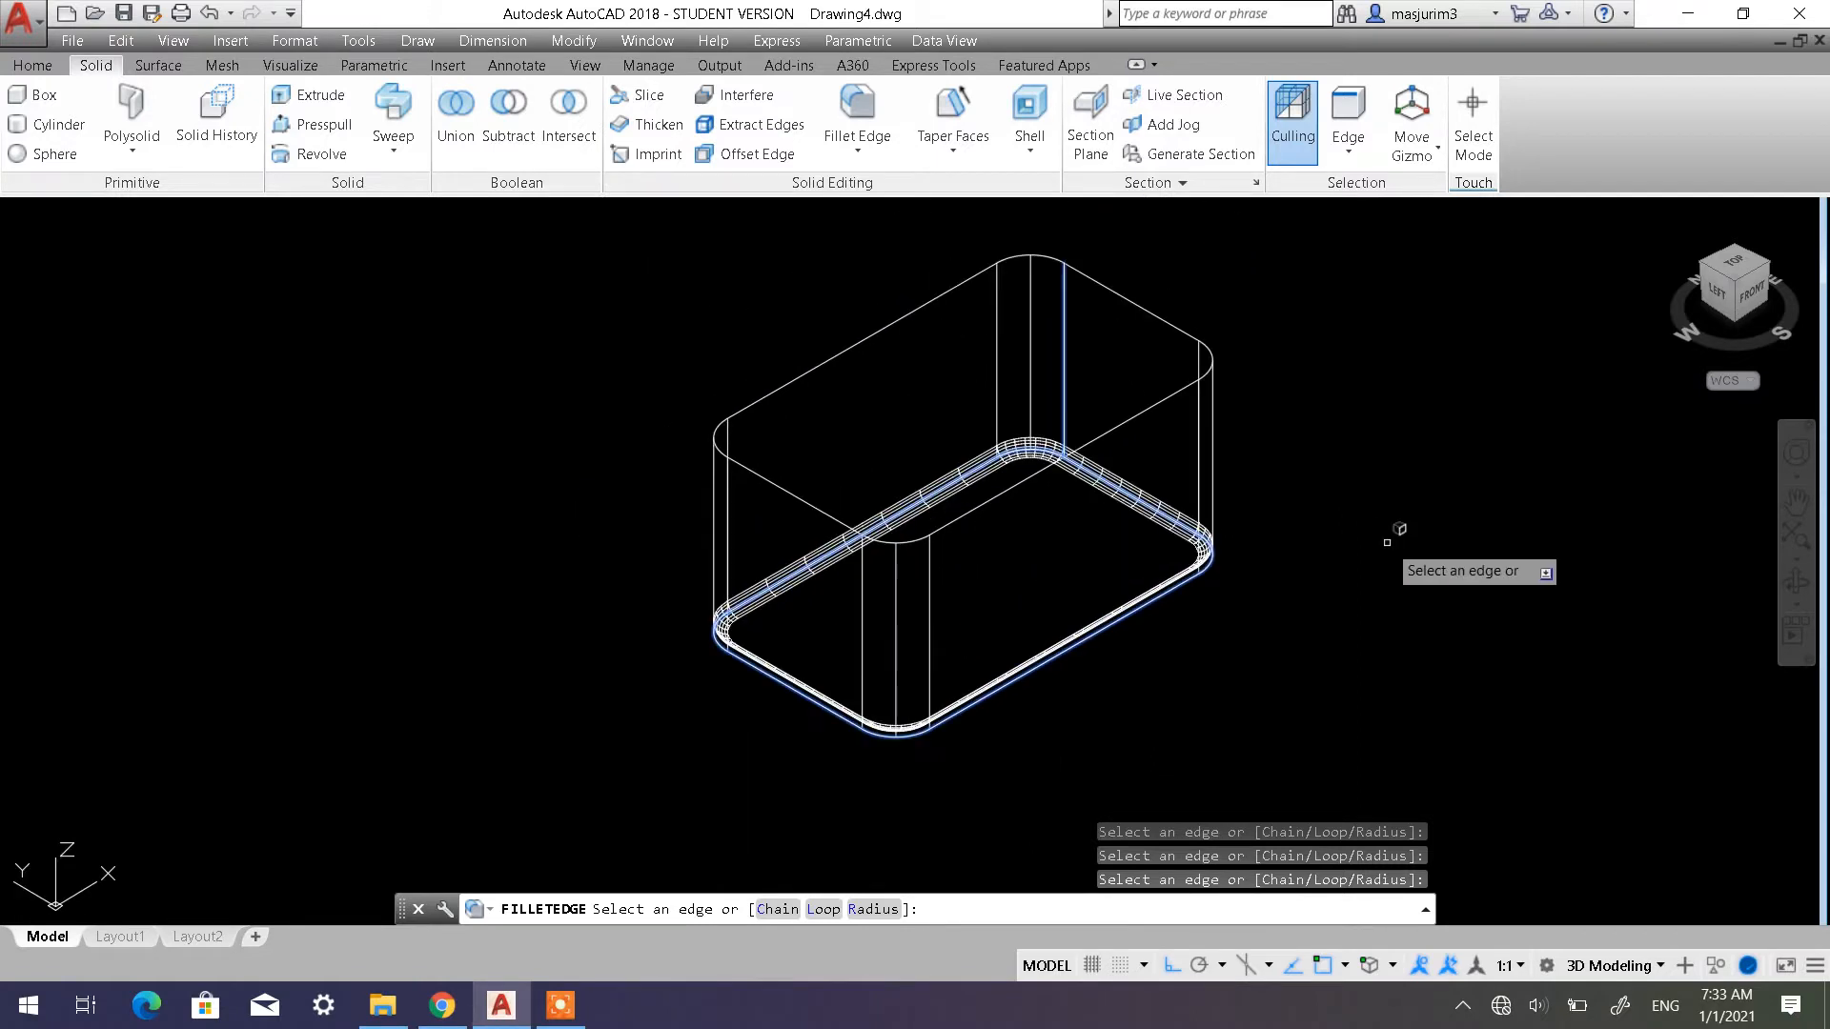
key("Return")
key("Return")
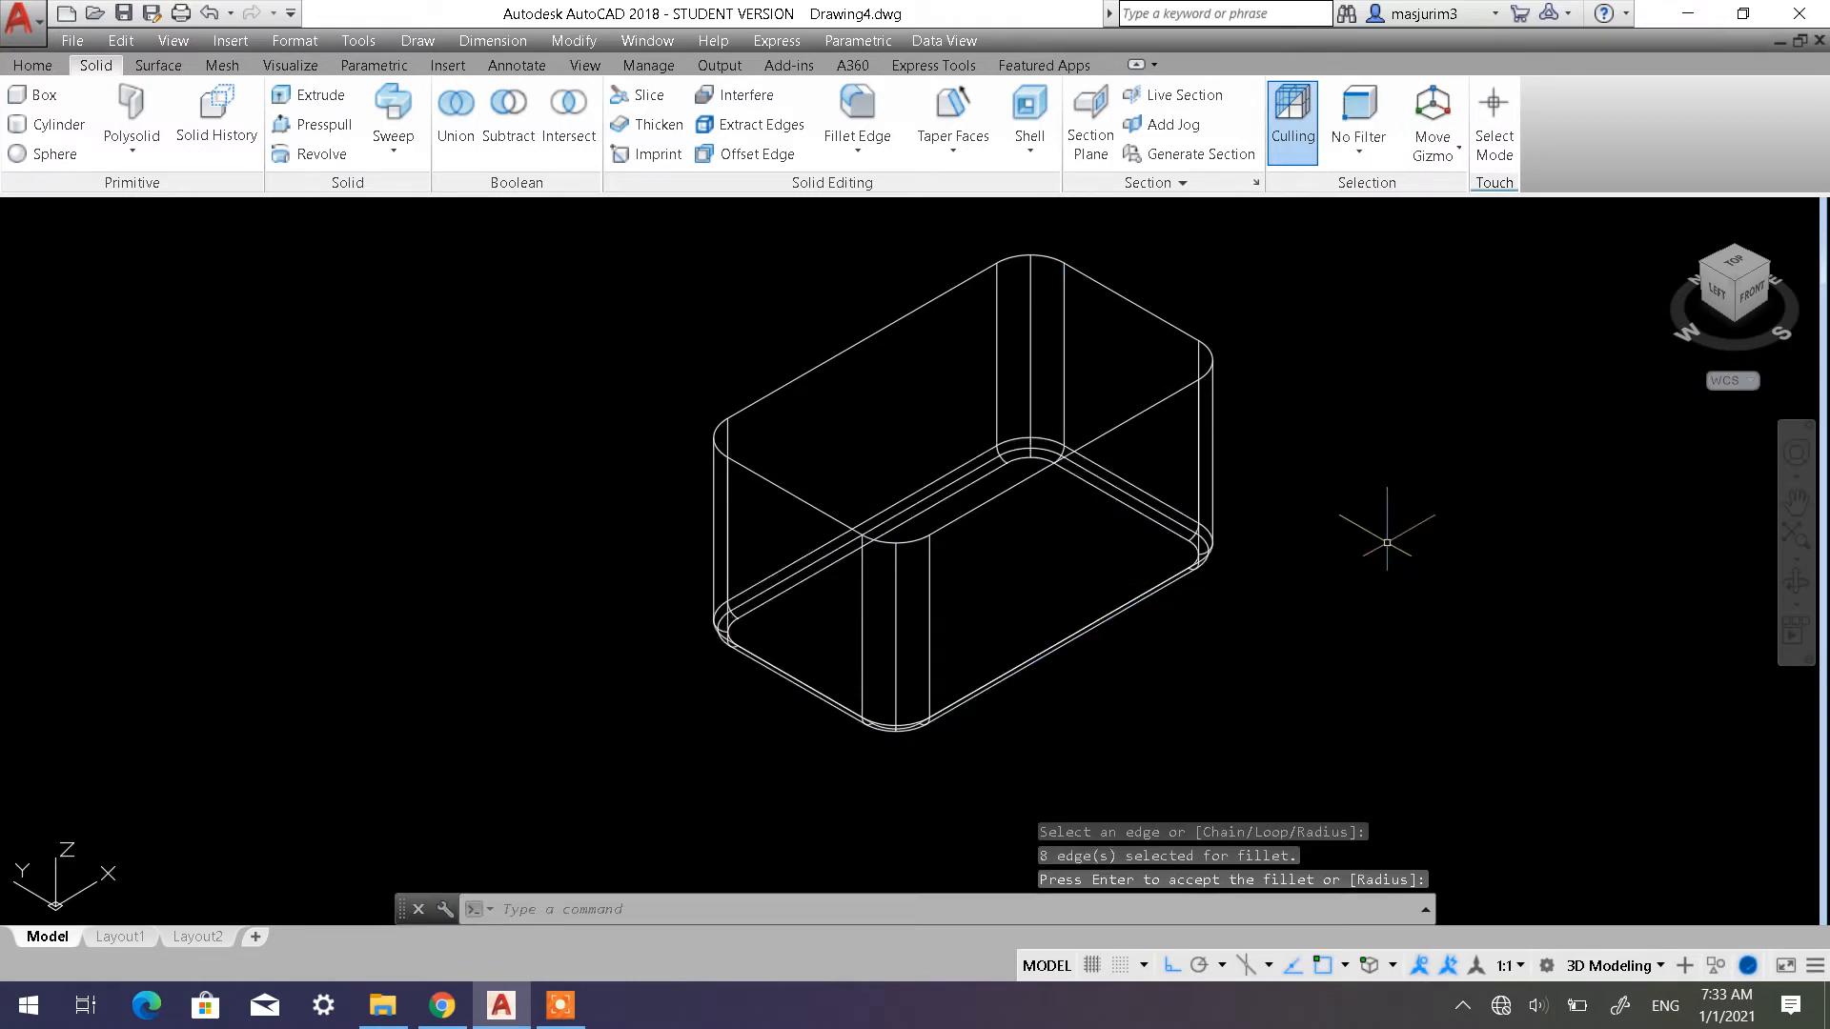
Create a new layer with its default name and set its color to blue
left_click(38, 65)
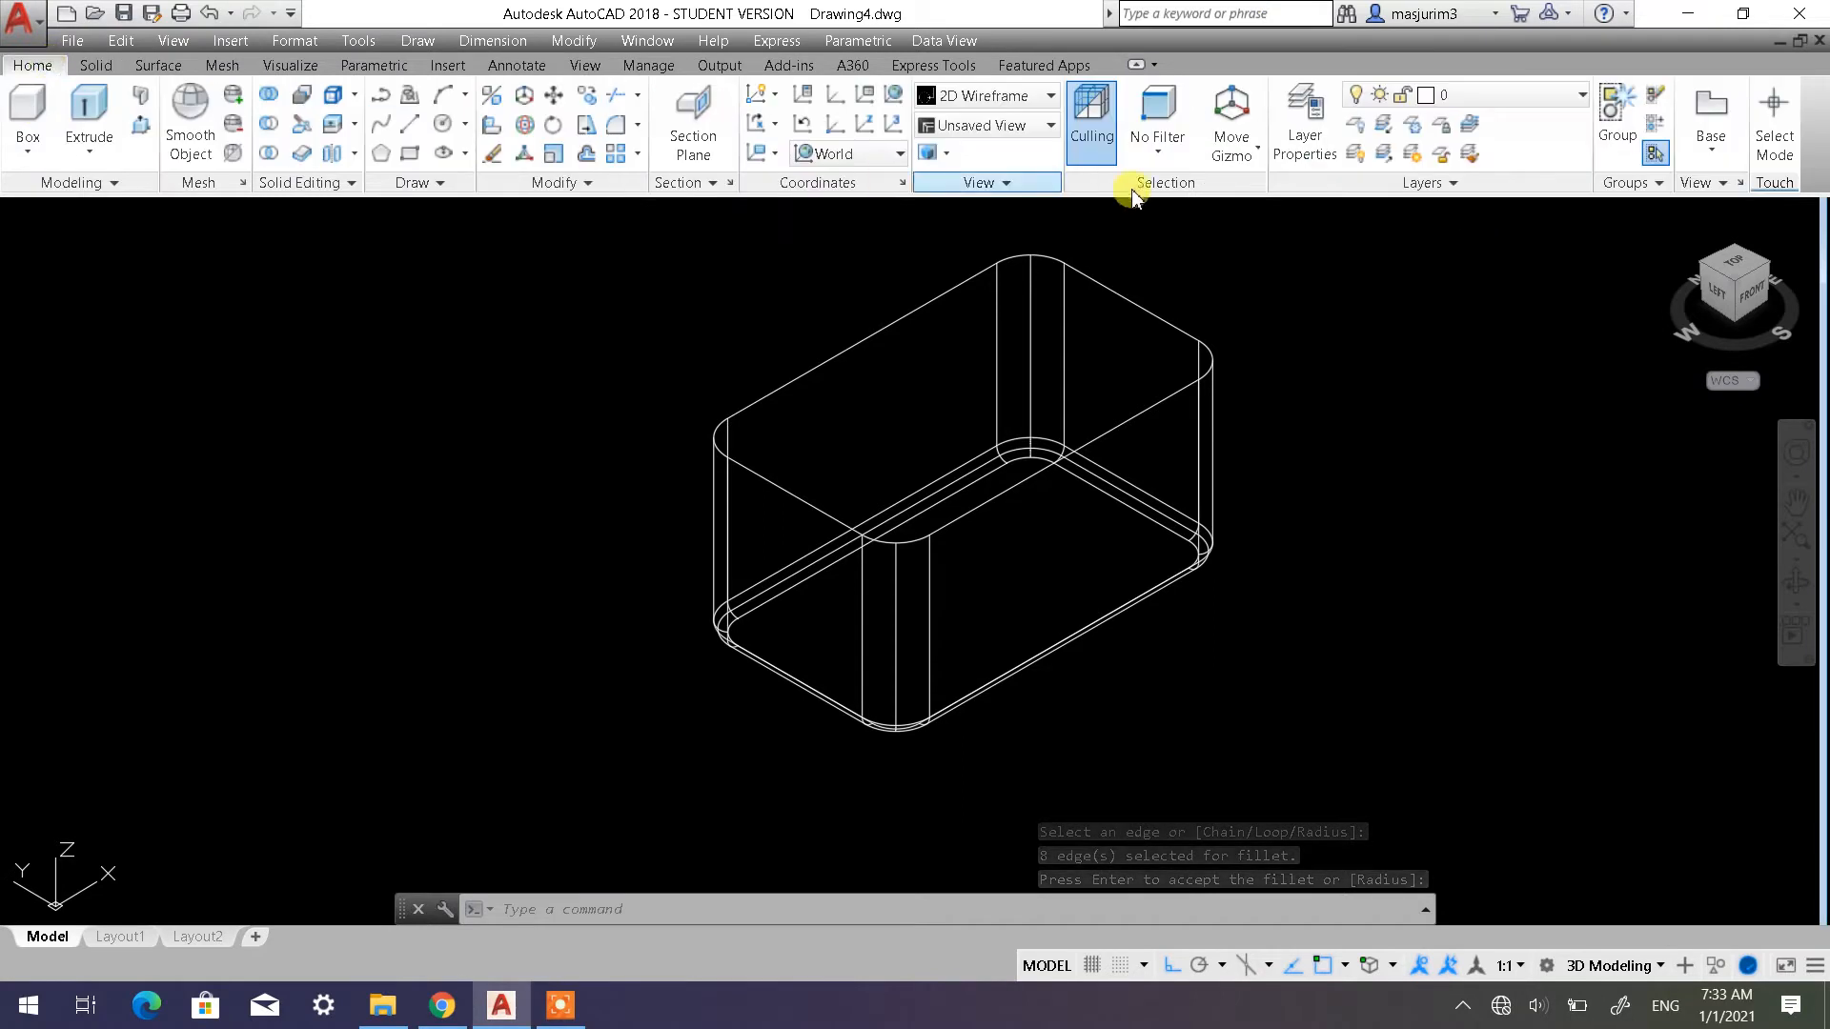
left_click(1304, 143)
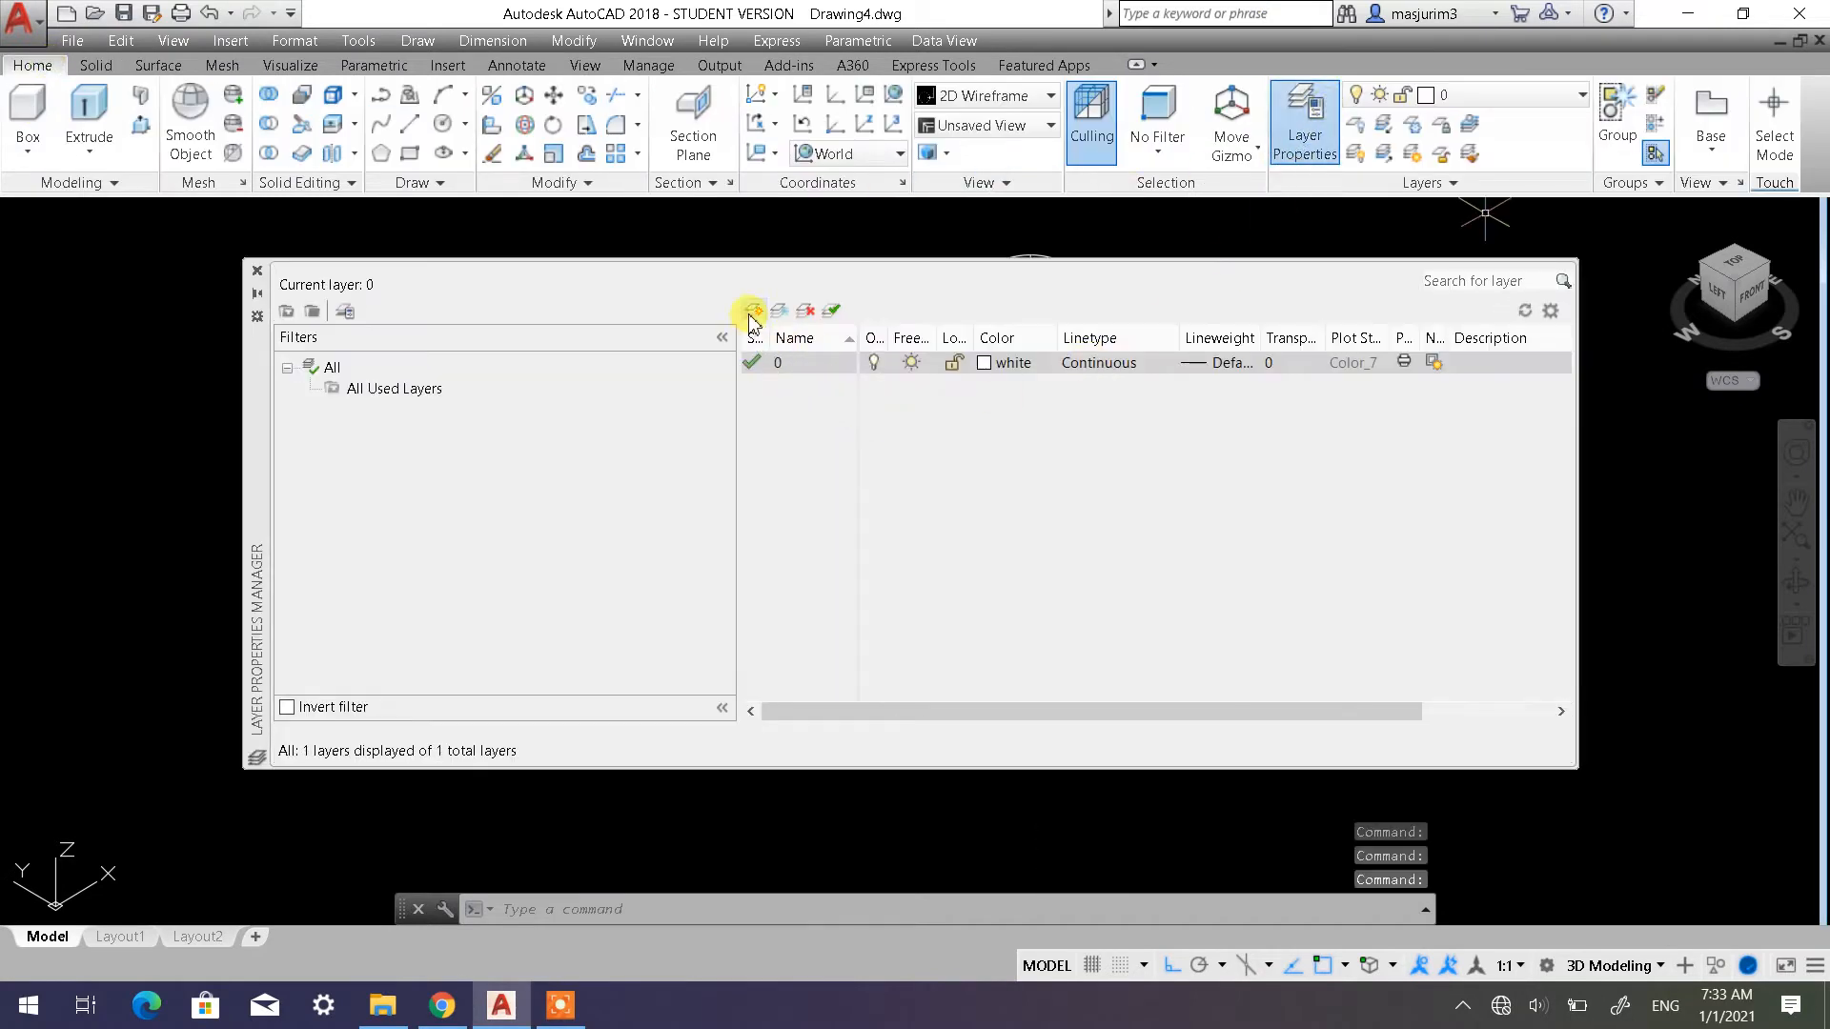
left_click(752, 312)
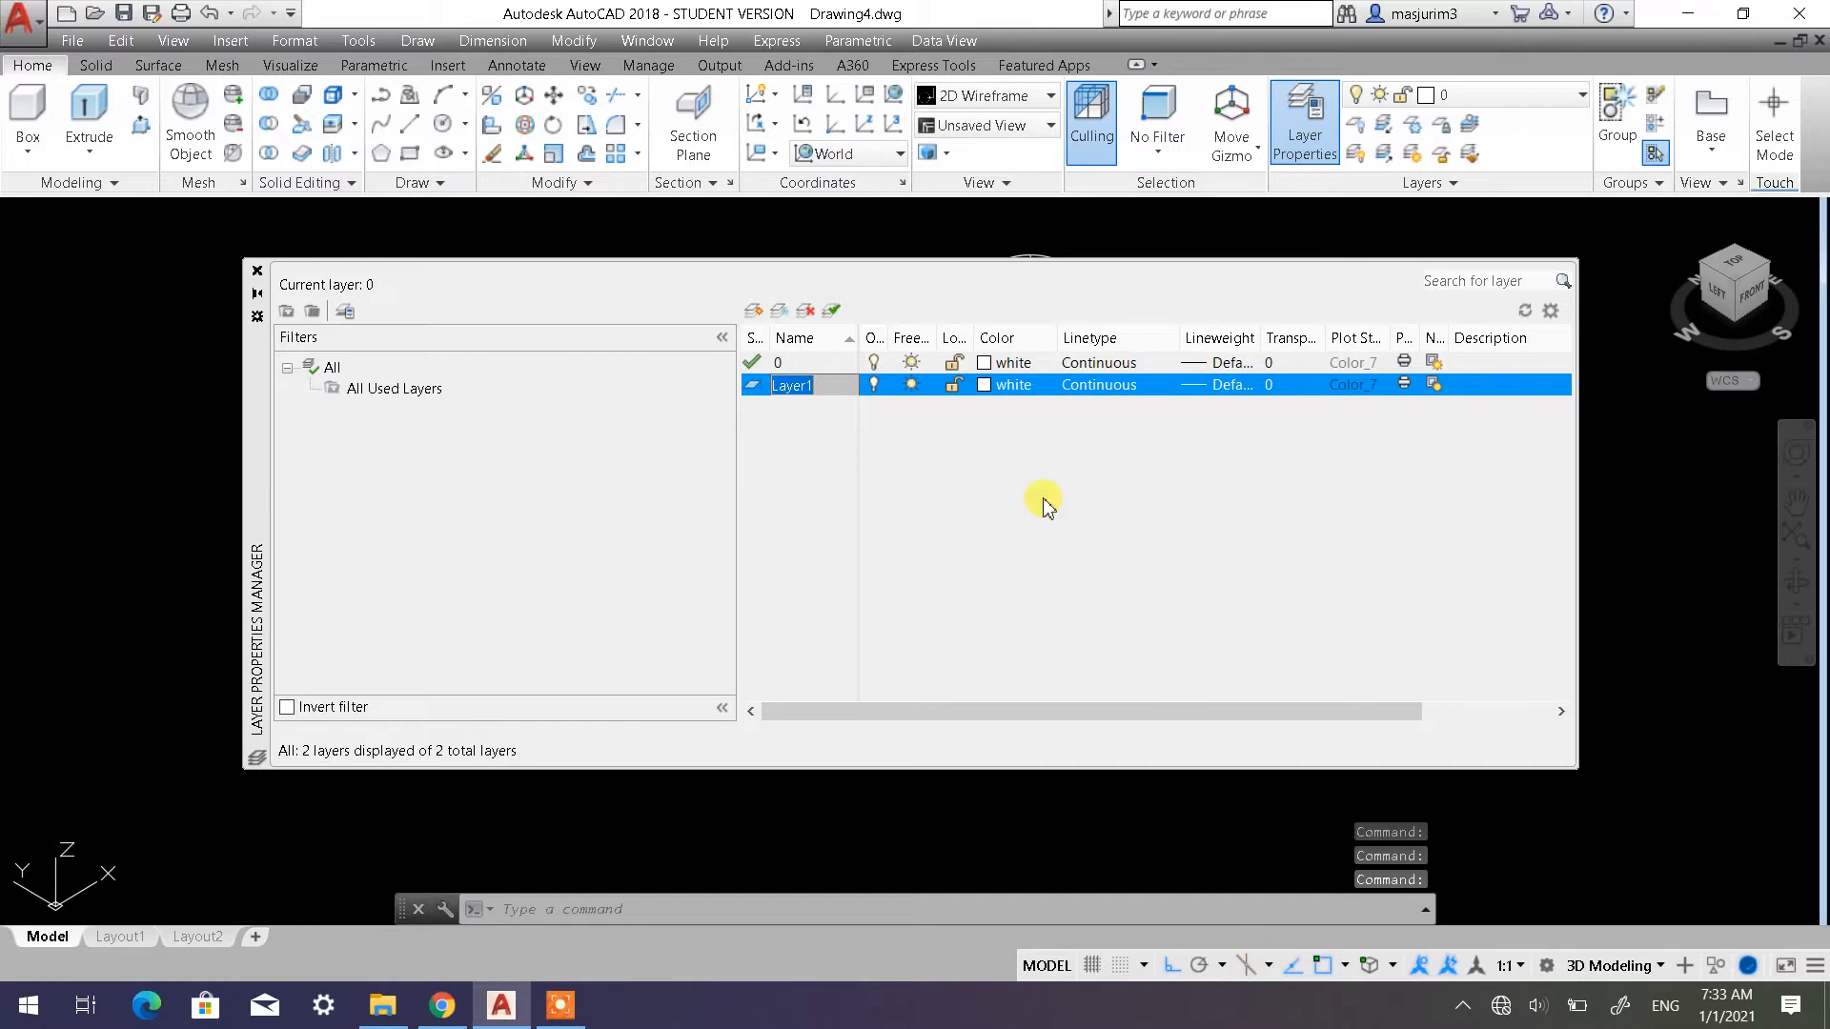
left_click(983, 385)
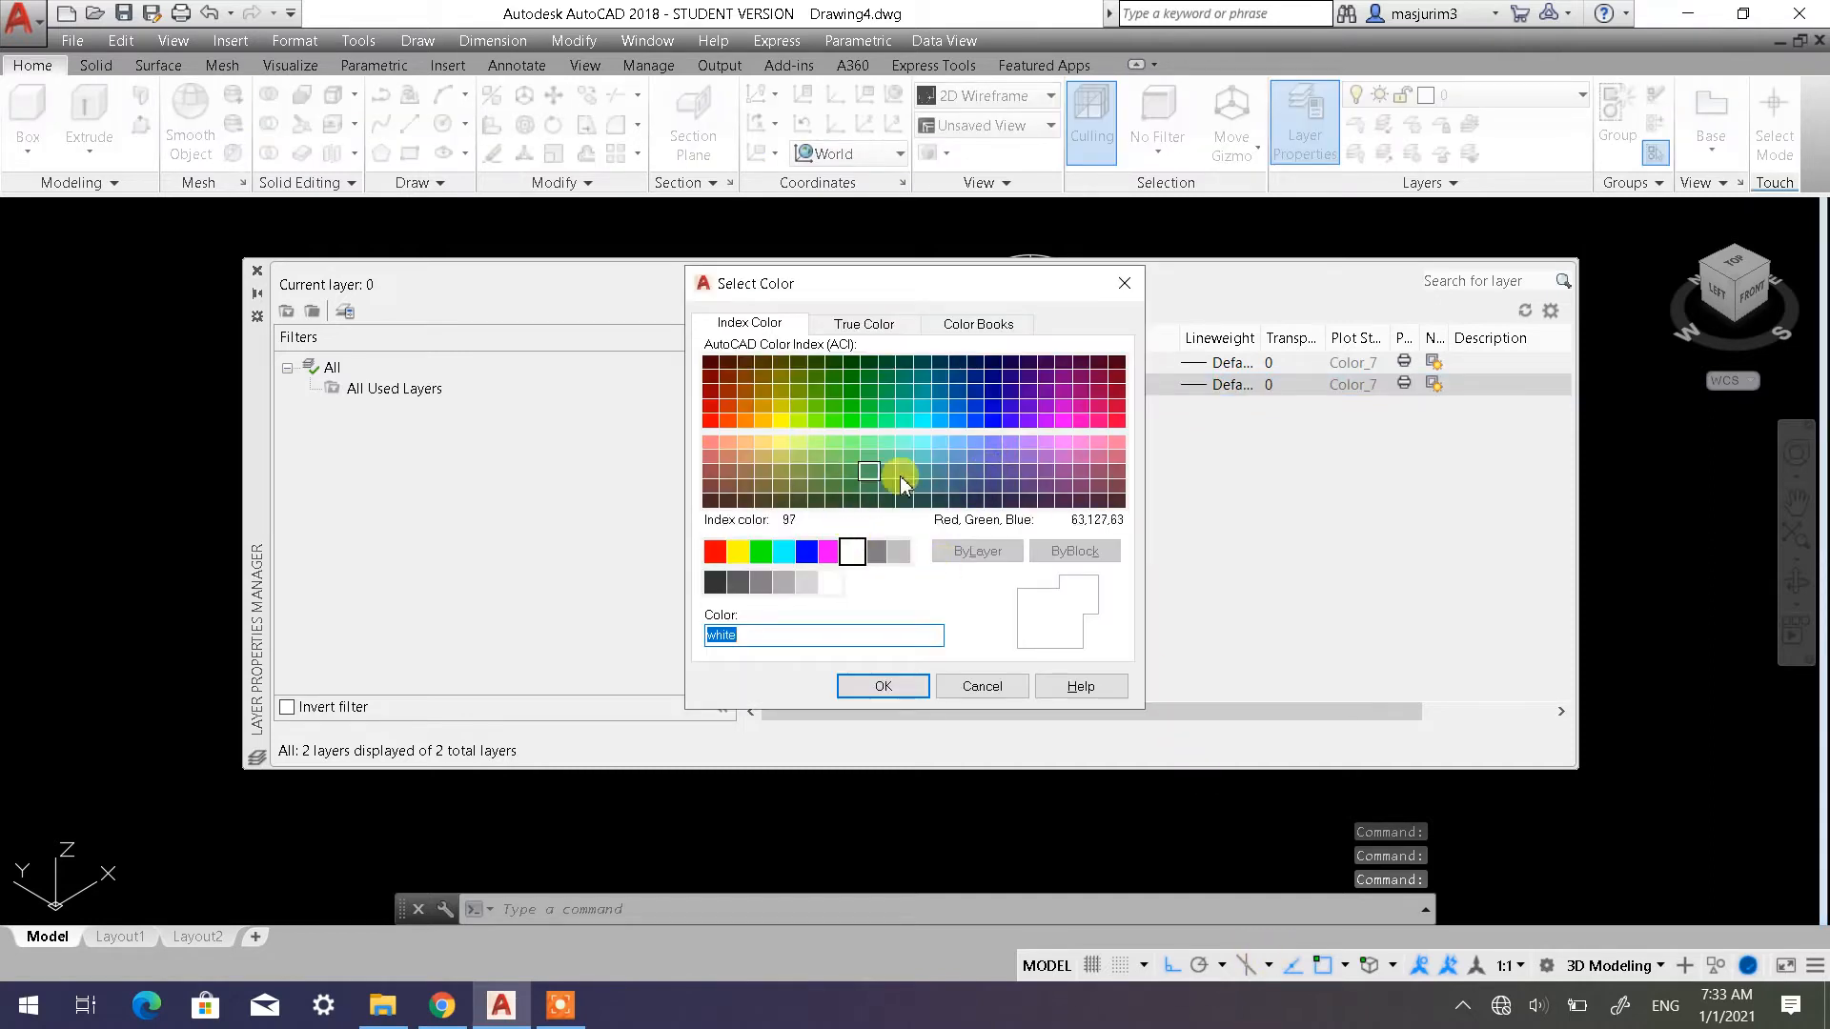
left_click(958, 420)
left_click(889, 687)
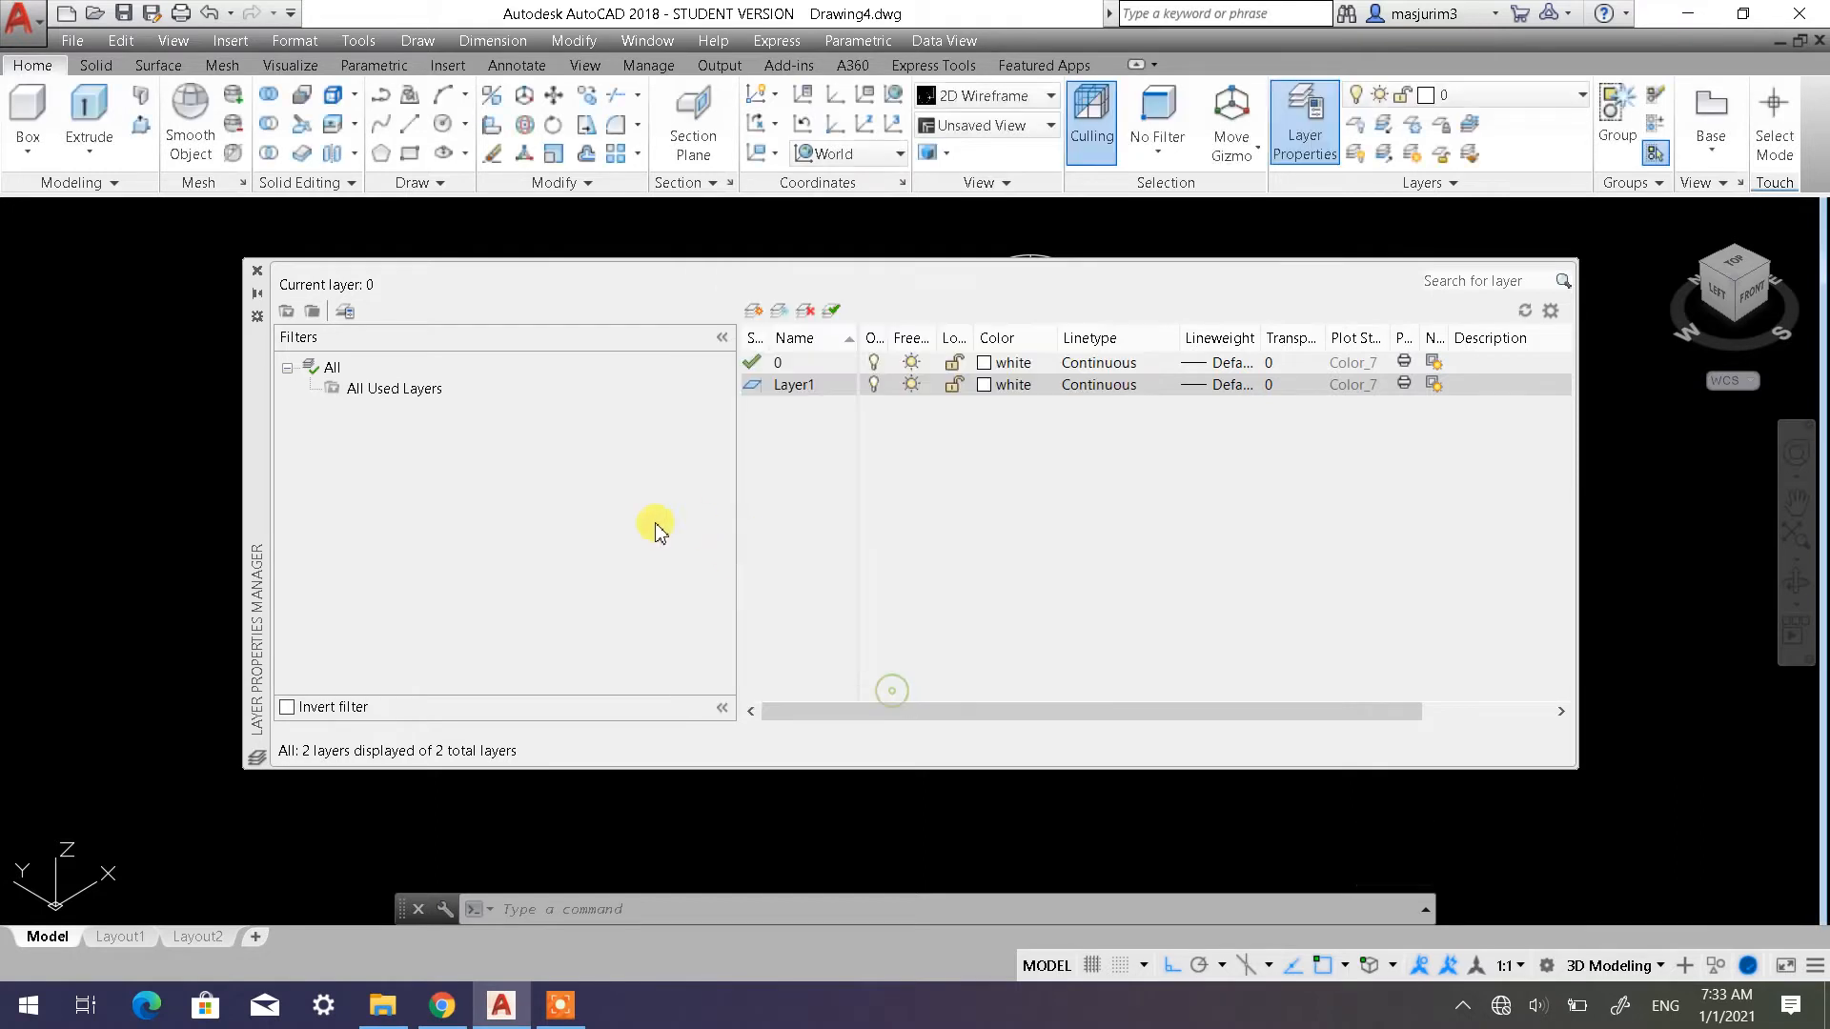
left_click(256, 270)
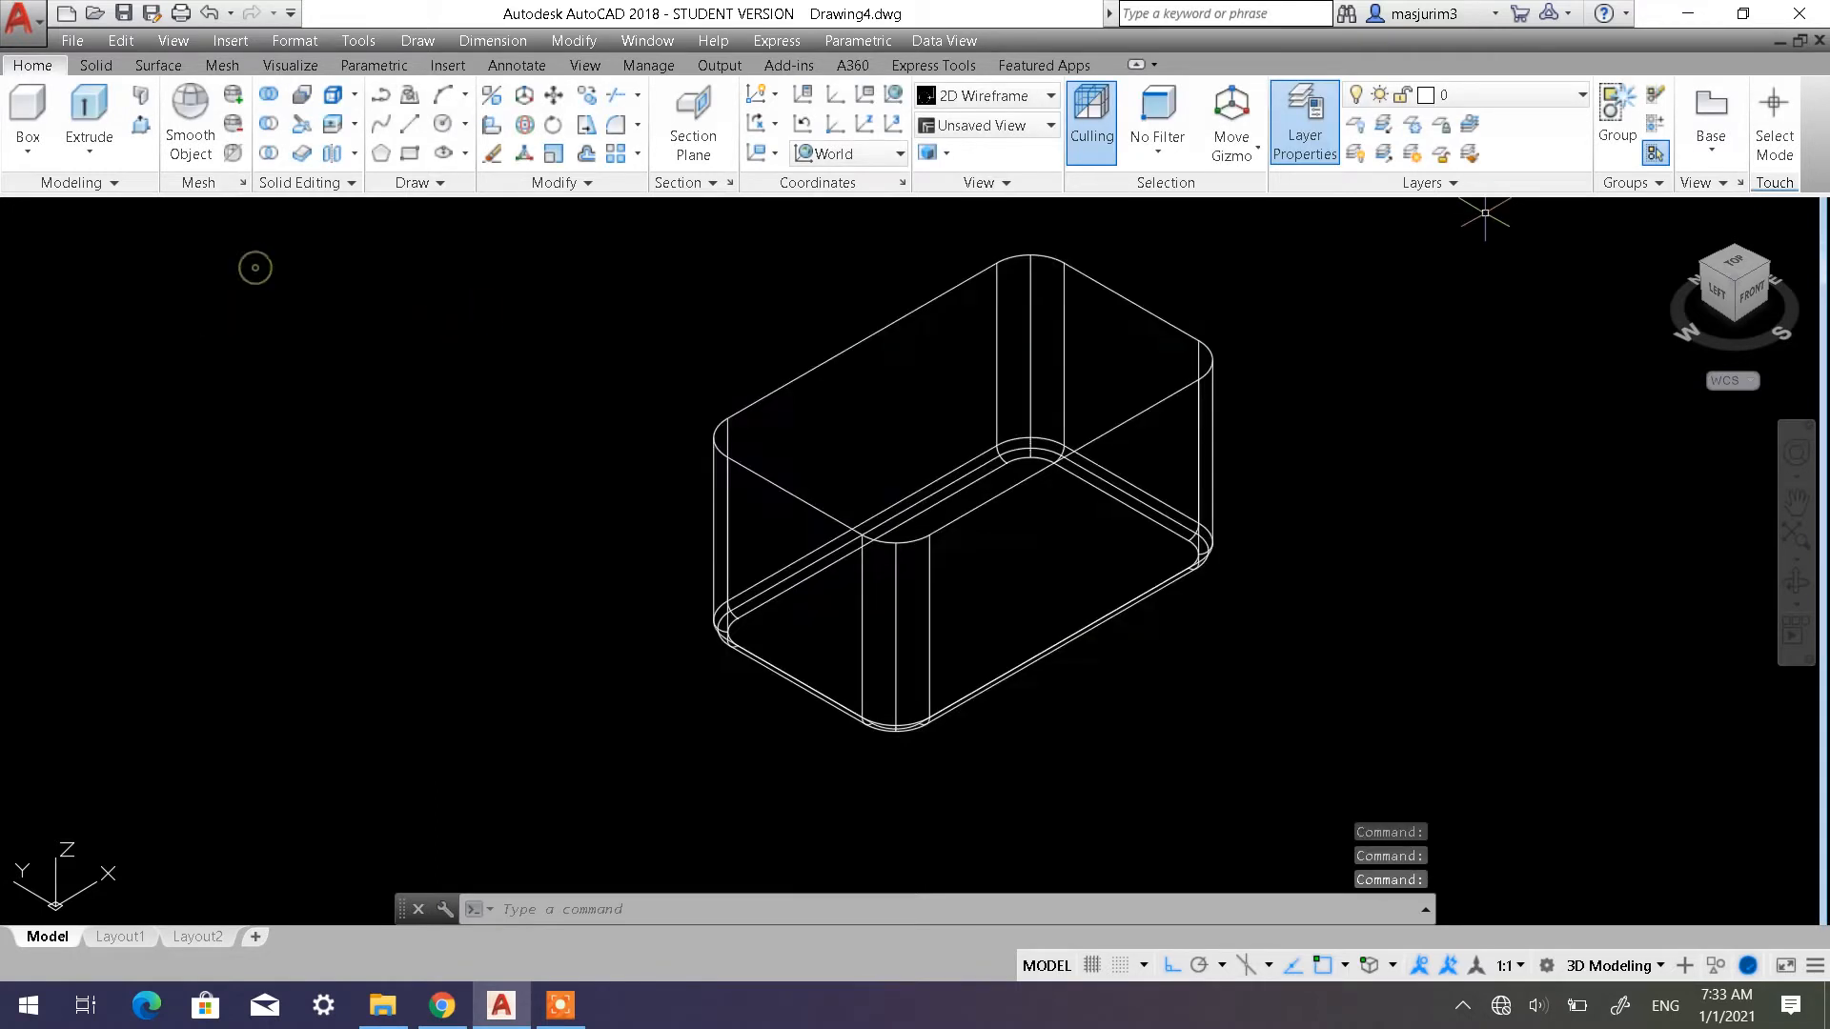
middle_click_drag(781, 314, 609, 343)
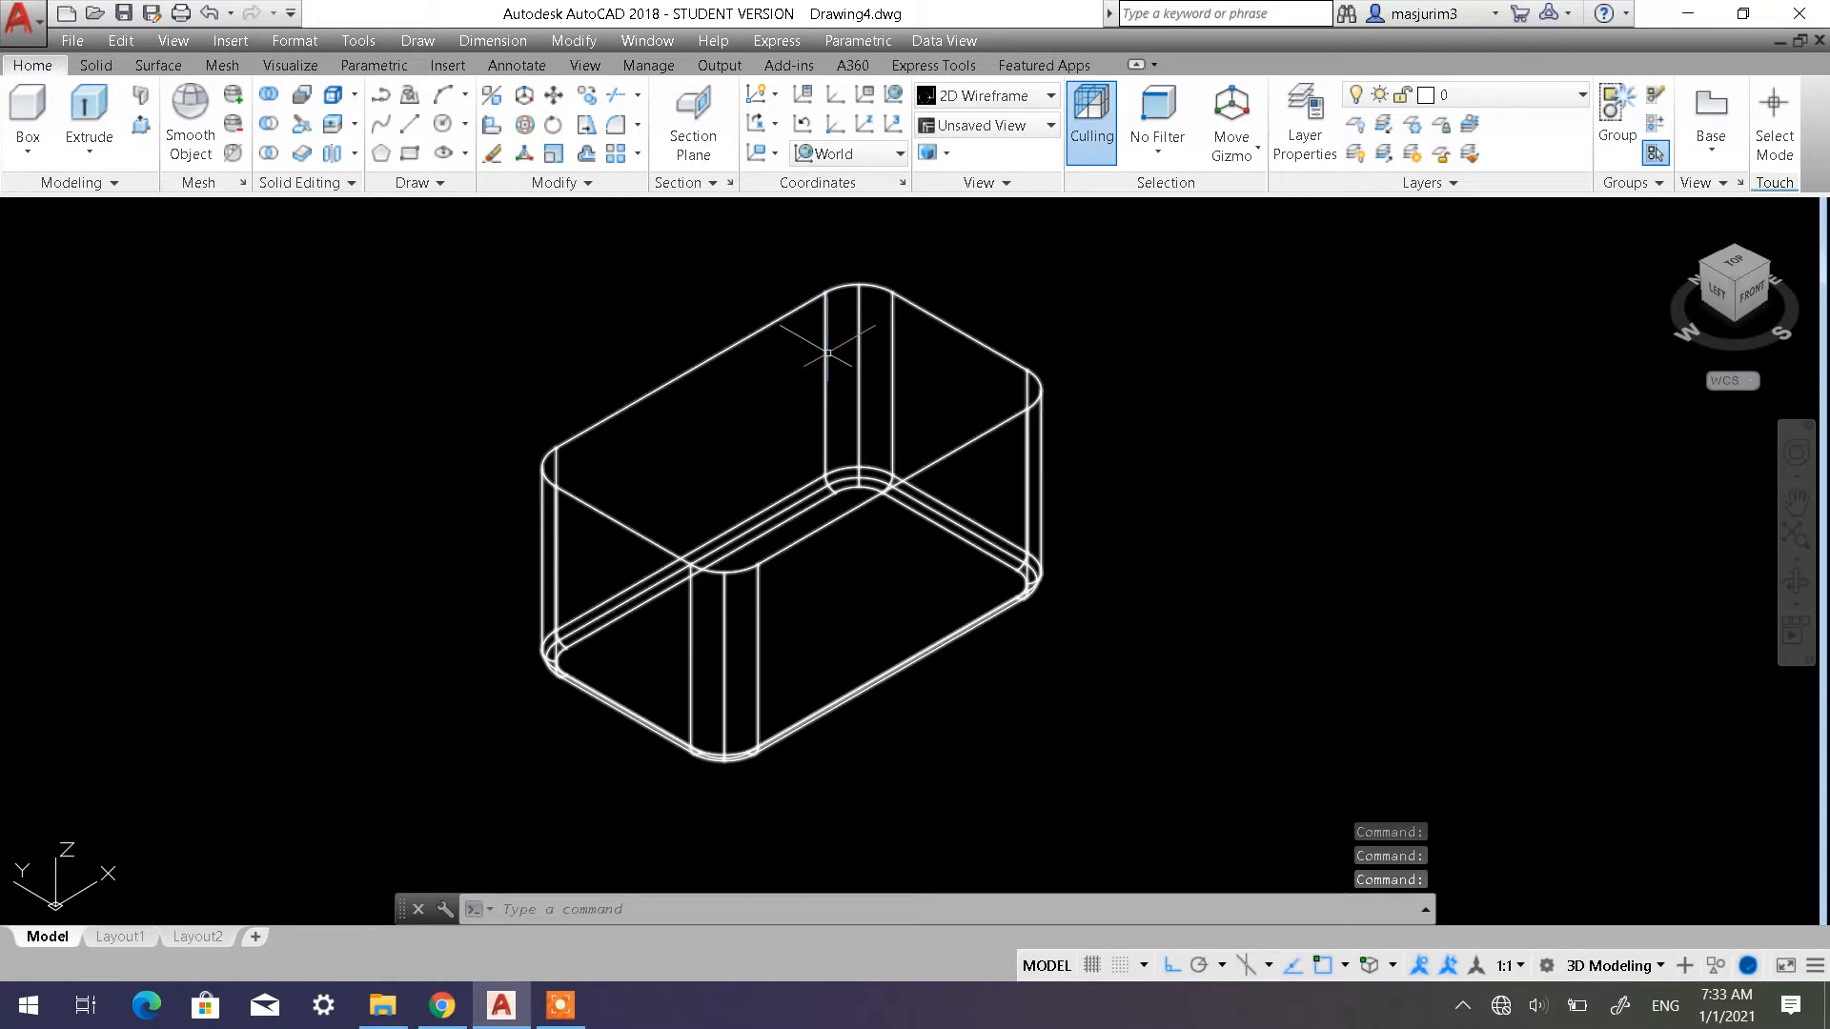
left_click(1464, 99)
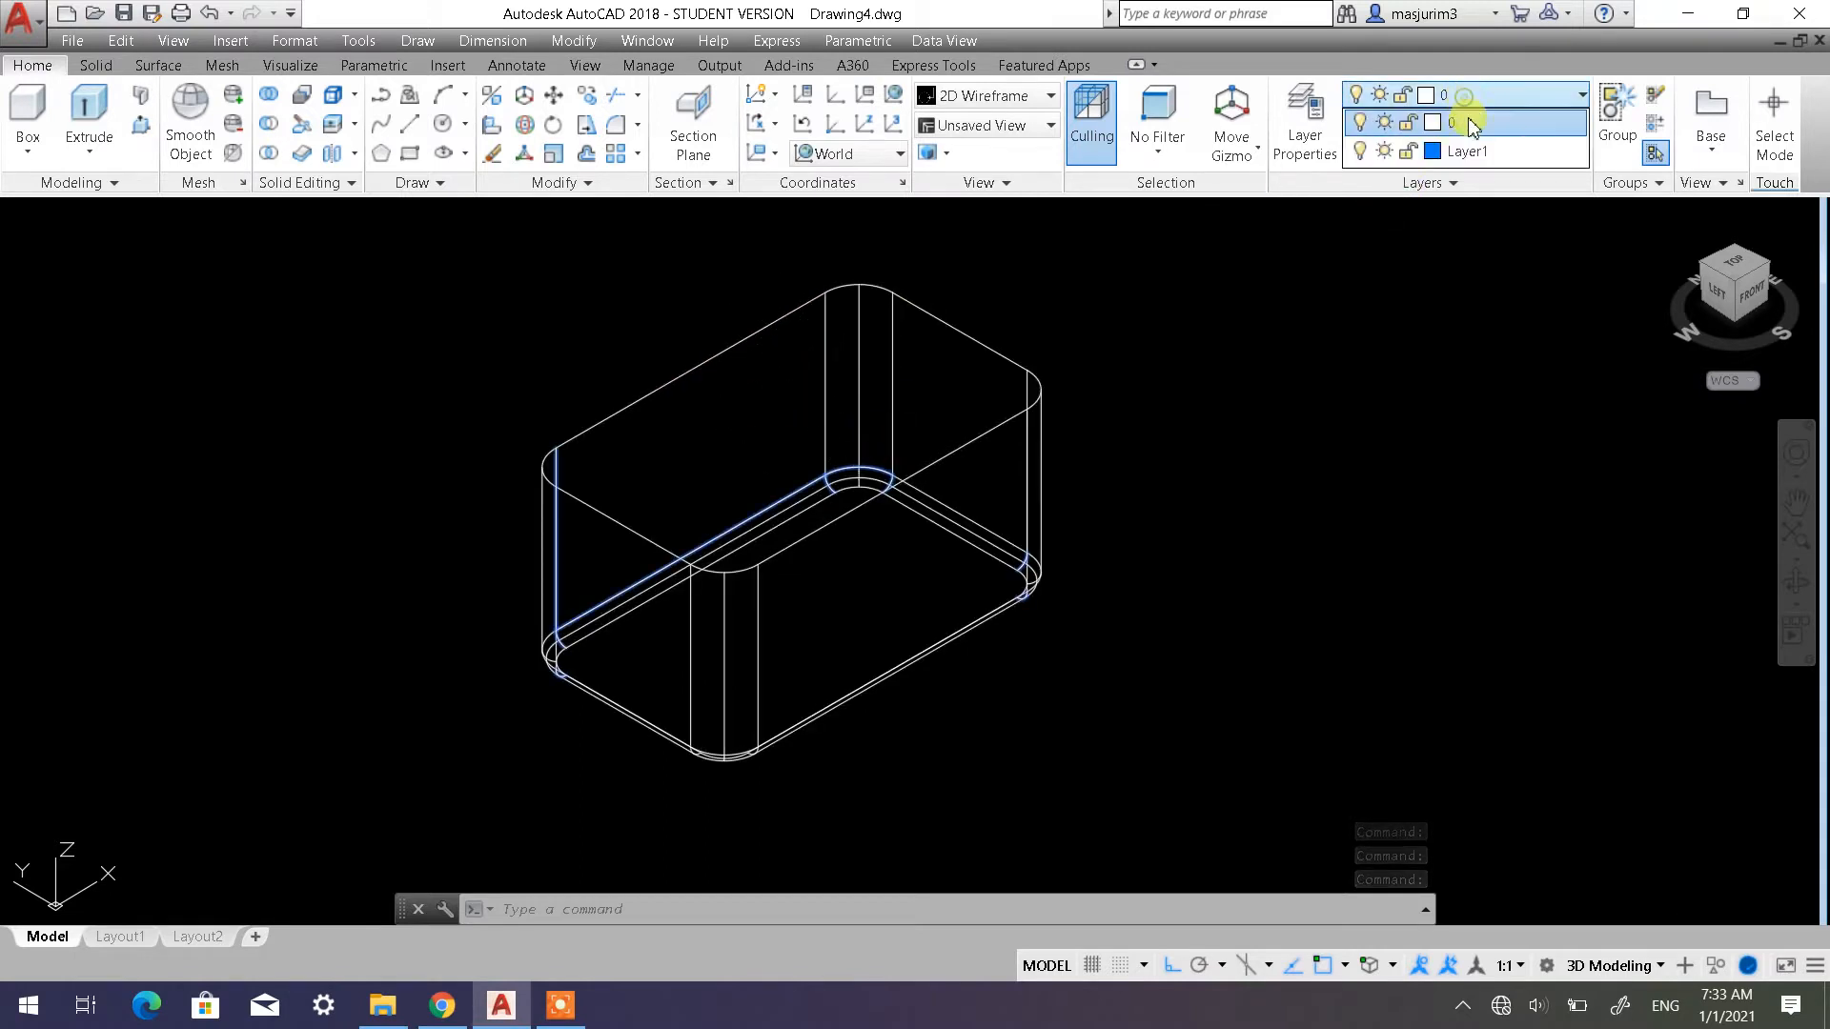
left_click(715, 408)
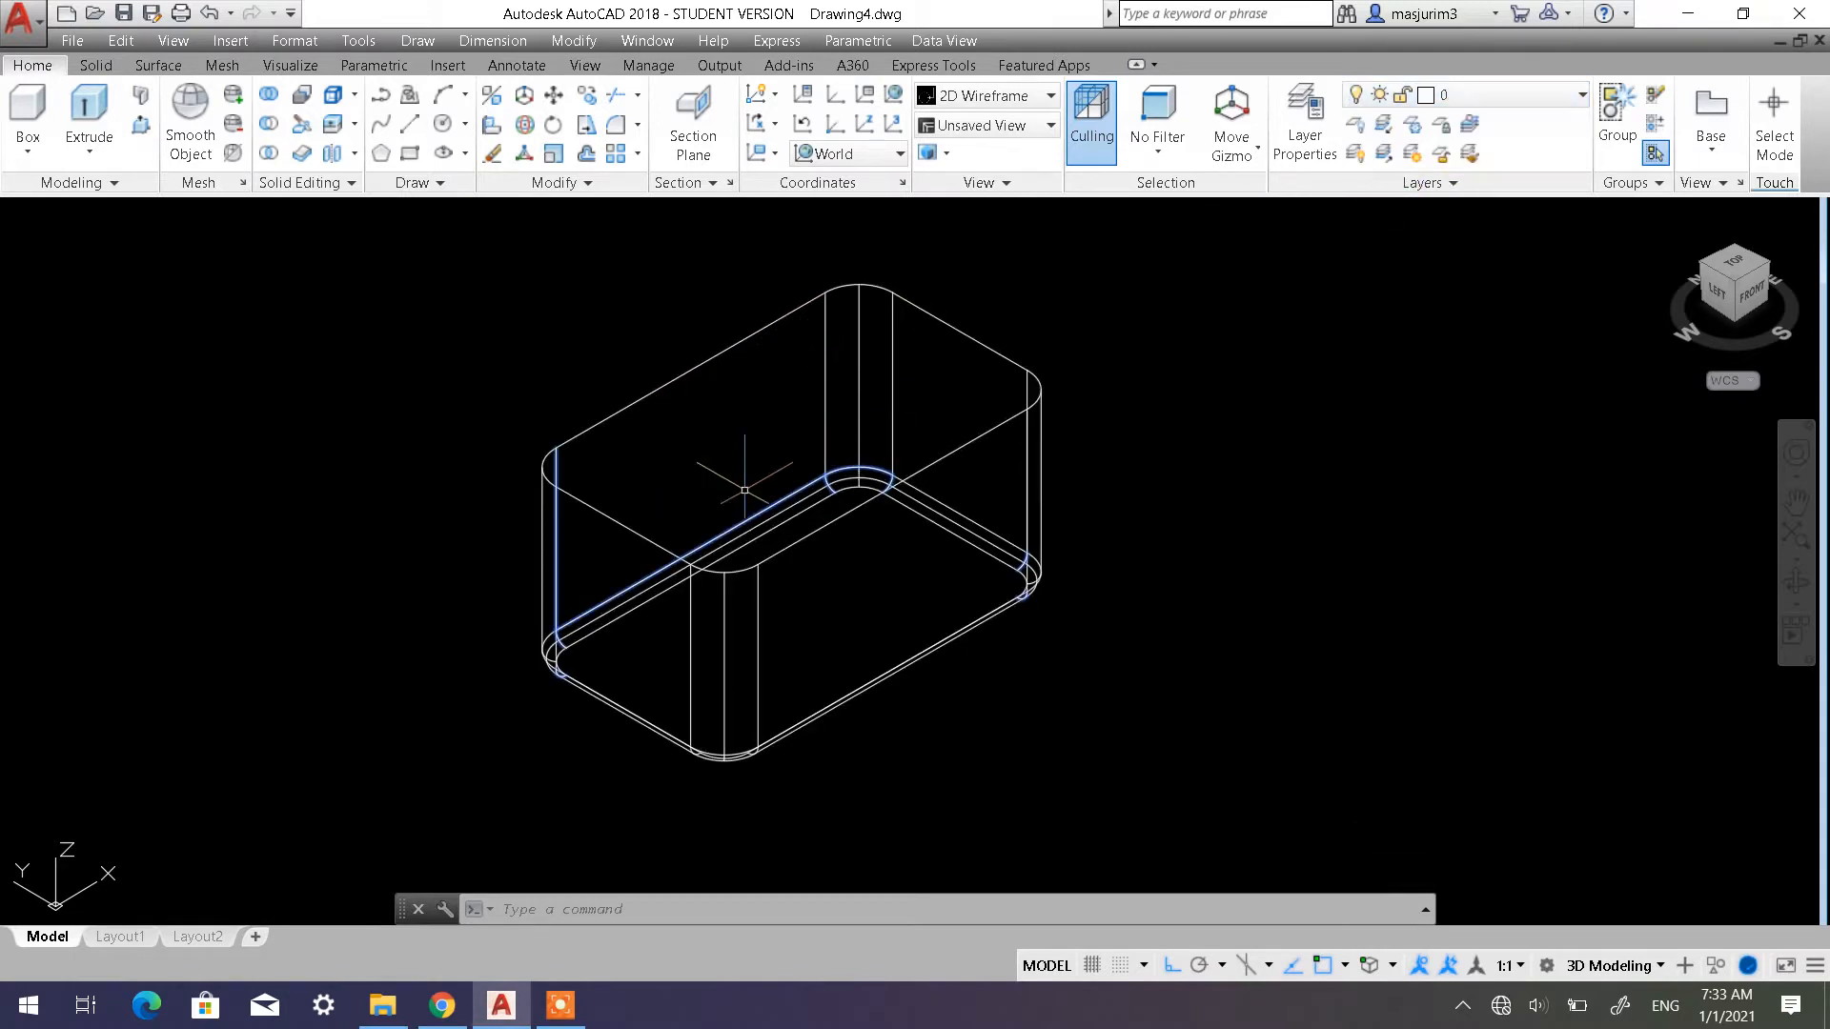
left_click(1562, 94)
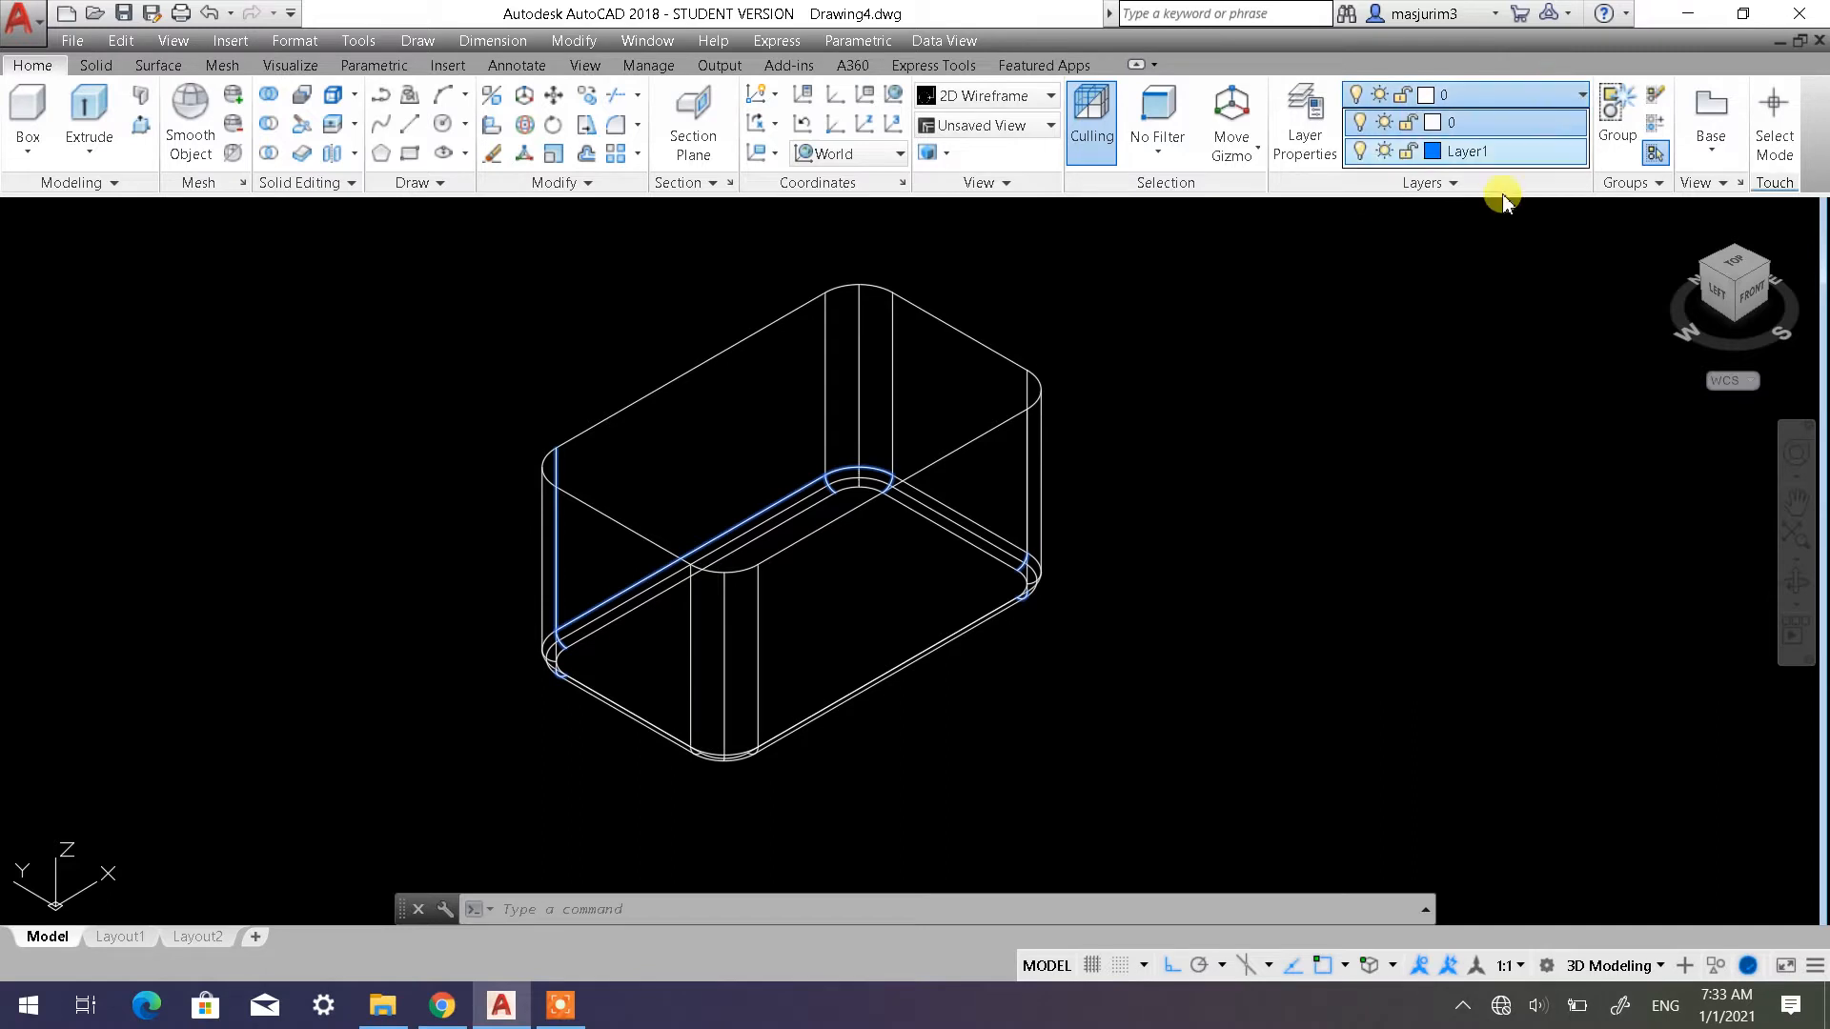
left_click(1204, 376)
key("Escape")
key("Escape")
Change the model's visual style to X-ray
middle_click_drag(987, 455, 1121, 437)
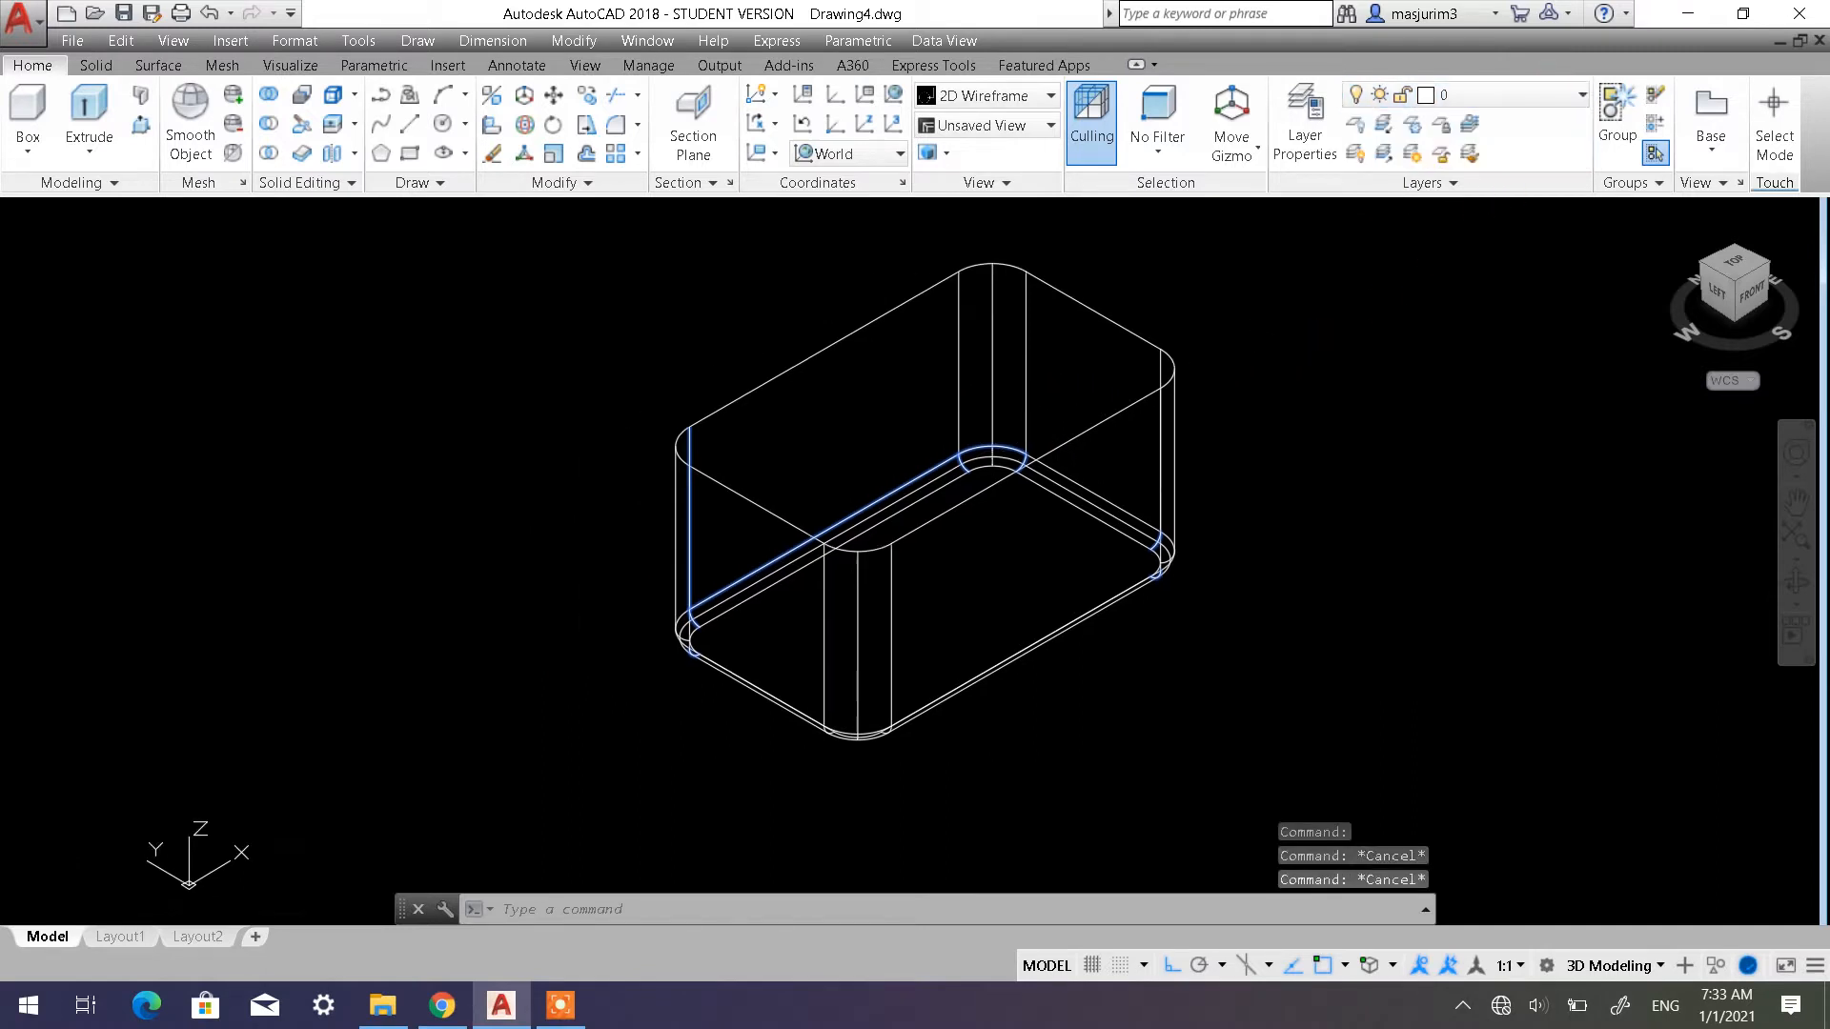
scroll(1110, 461, "up", 1)
scroll(932, 461, "down", 1)
middle_click_drag(888, 450, 964, 460)
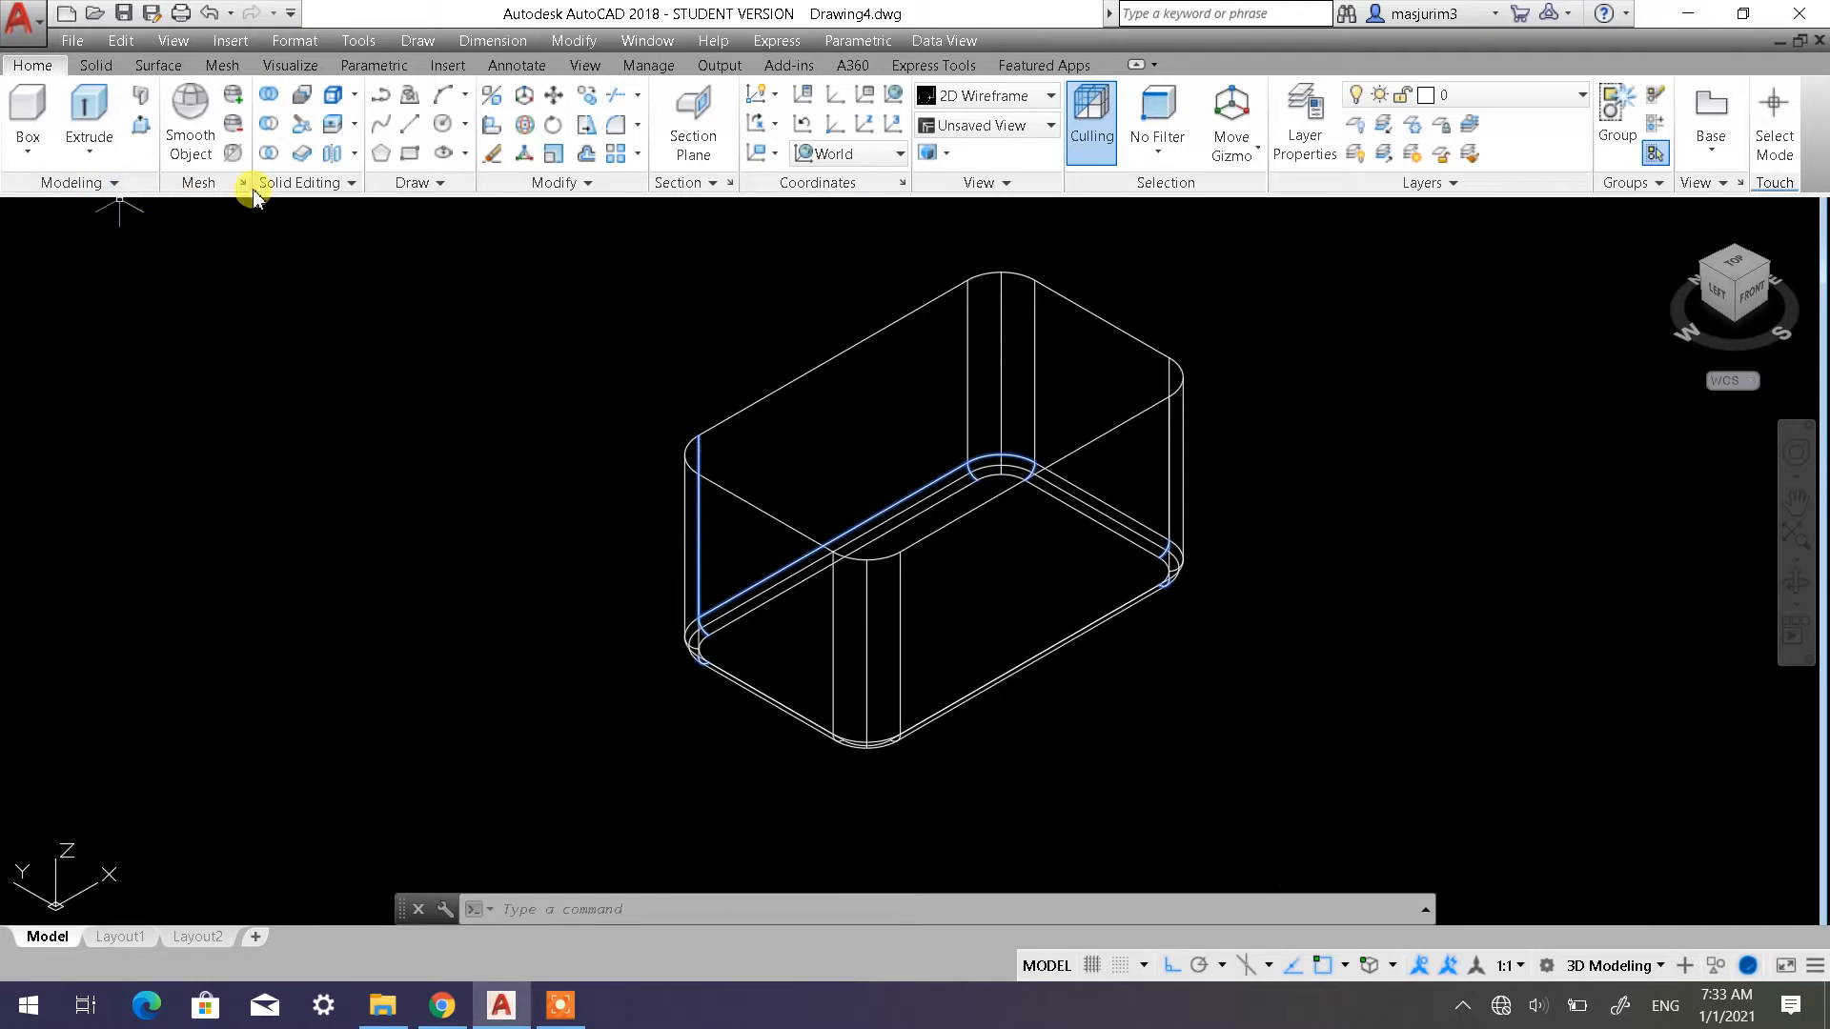
left_click(157, 210)
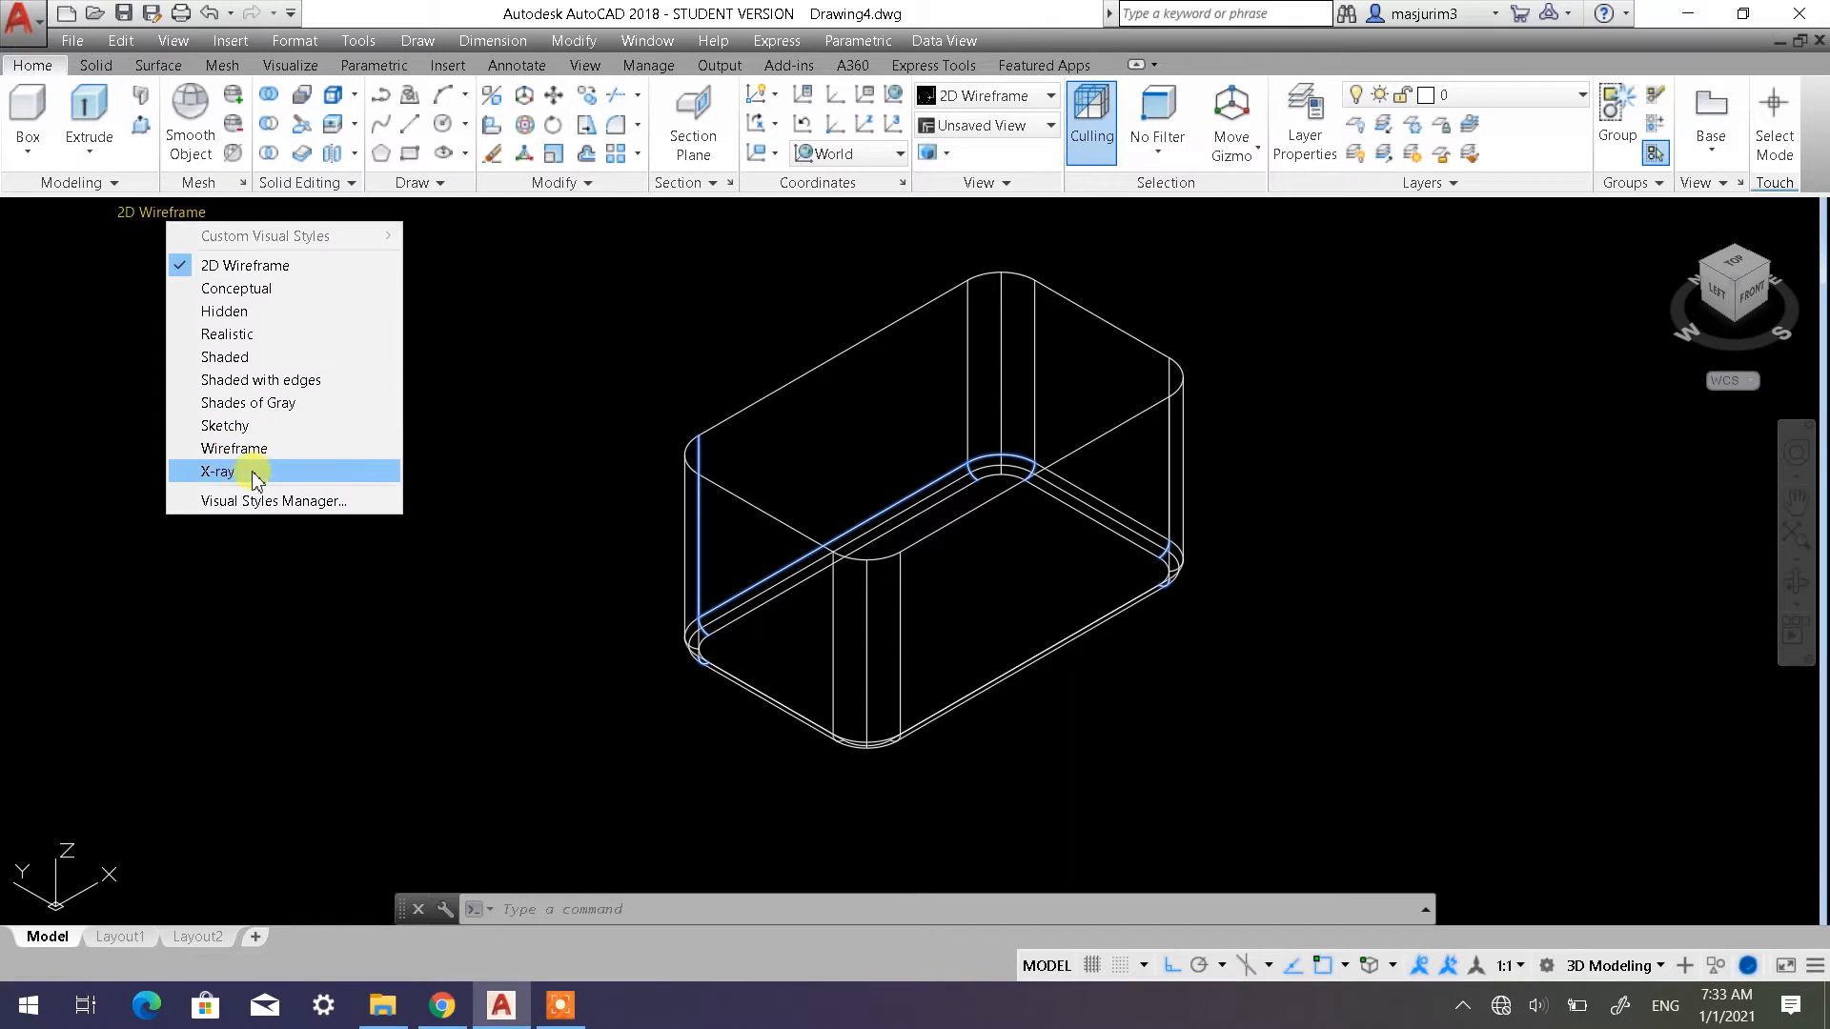
left_click(219, 471)
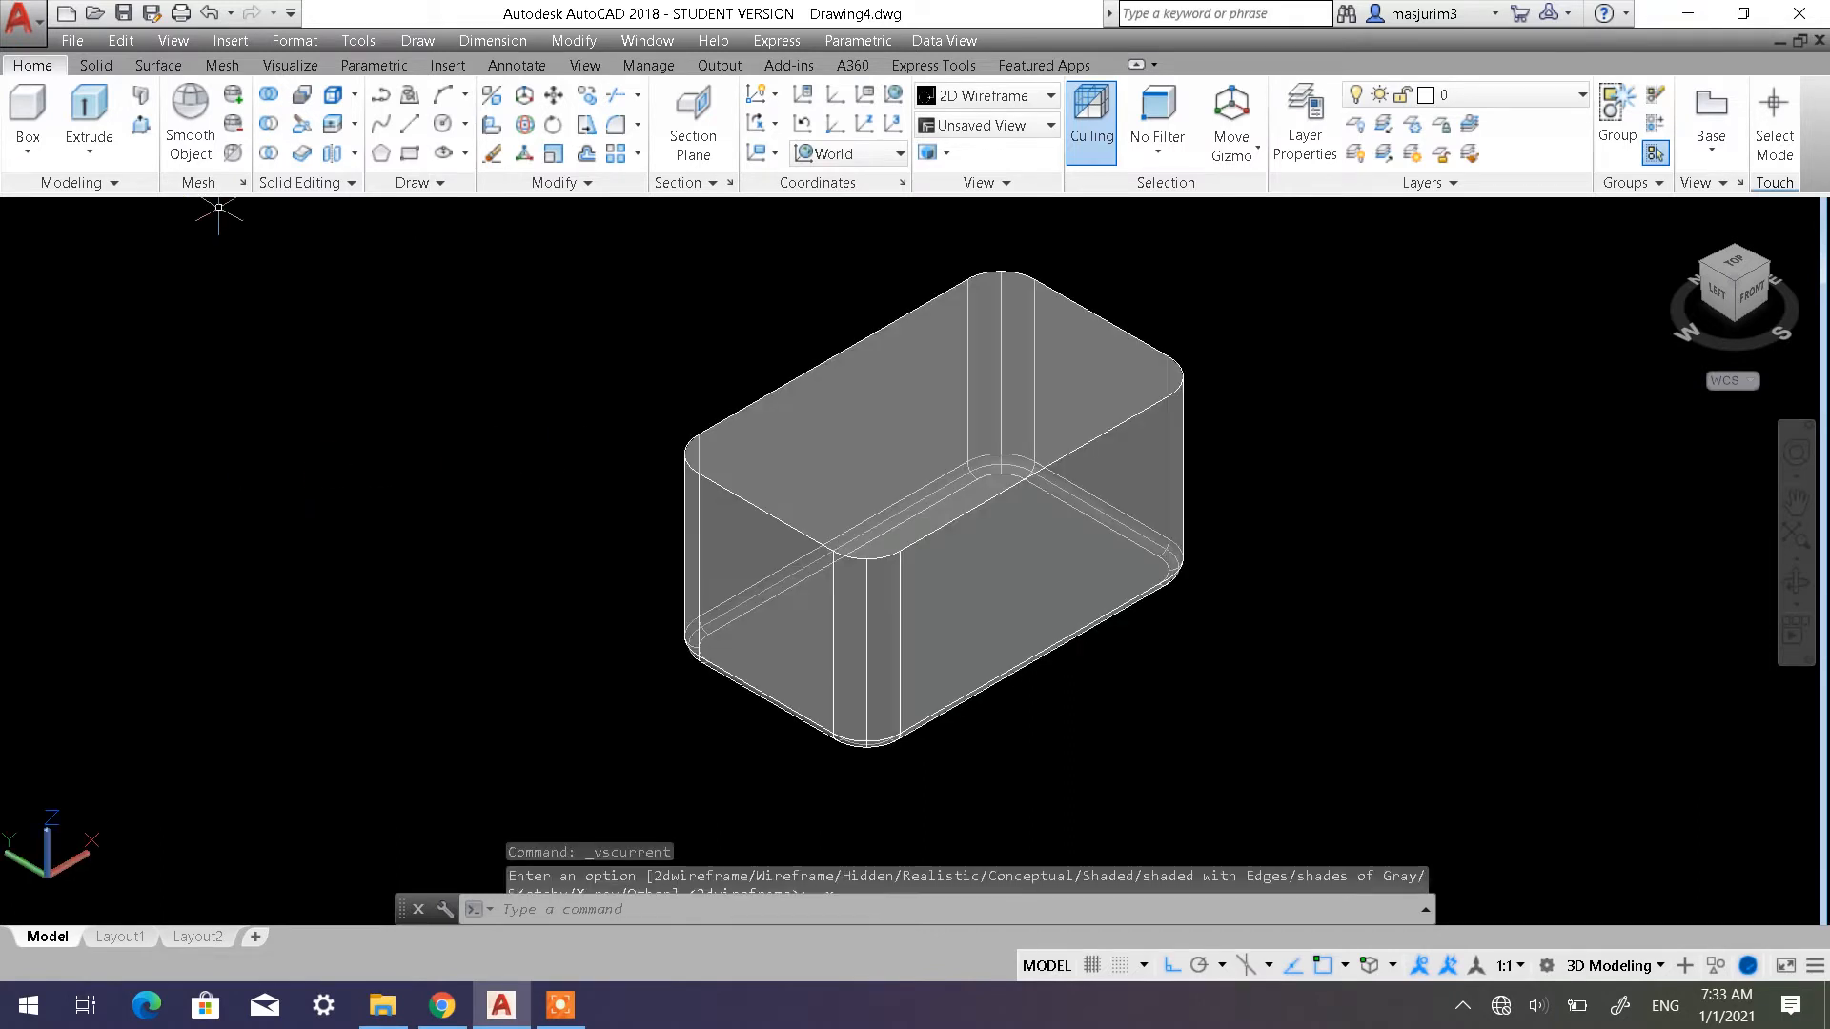
Shell the filleted box with its top face removed and an offset distance of 2
left_click(95, 65)
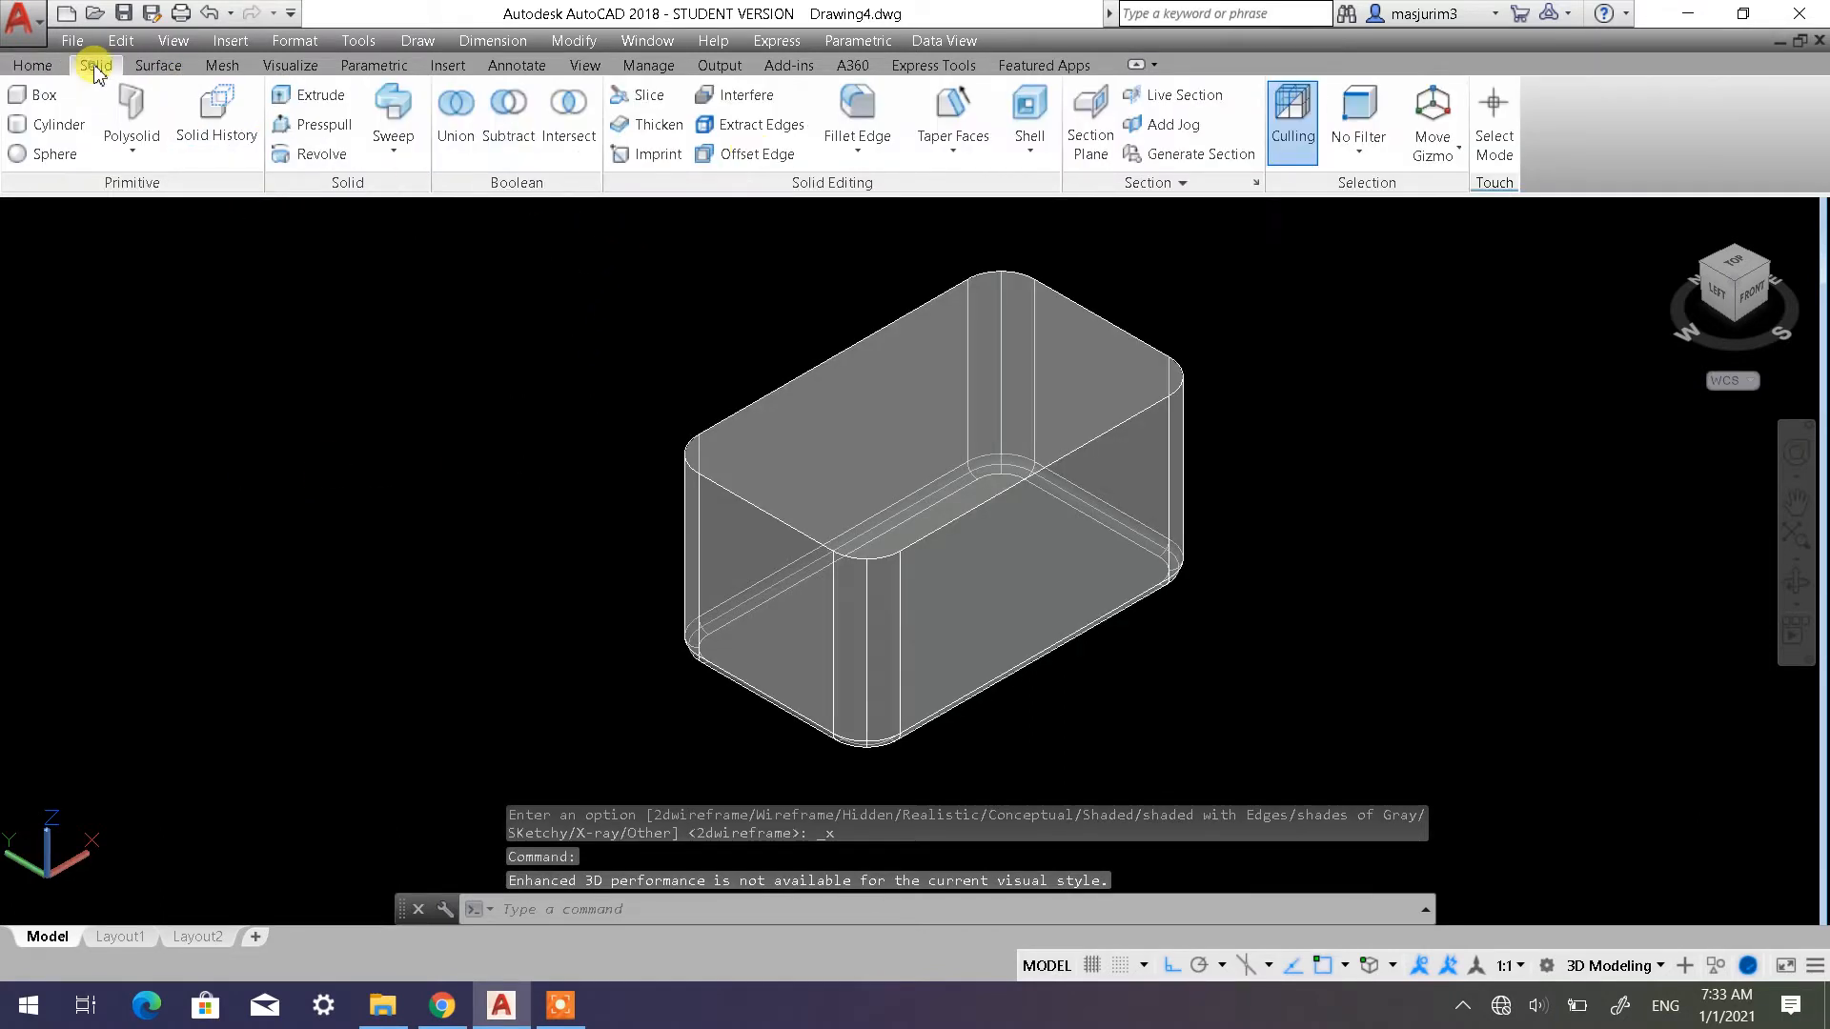
left_click(1027, 124)
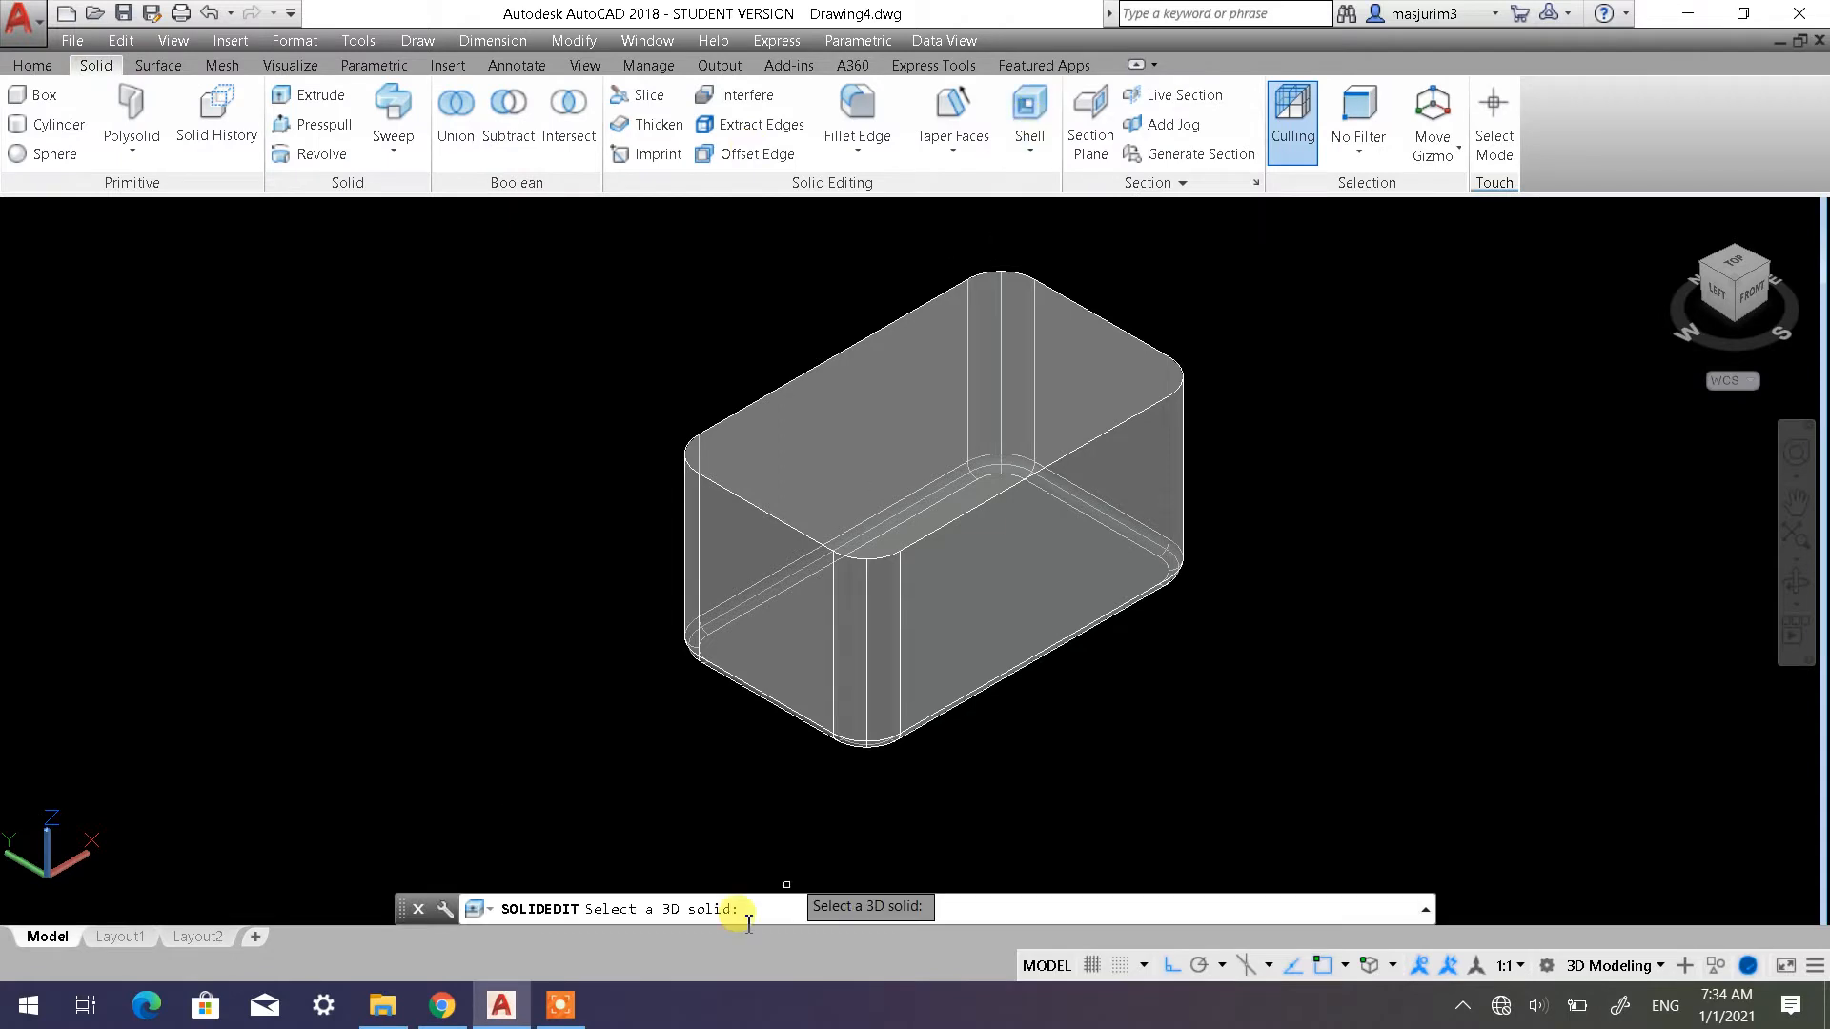
left_click(884, 750)
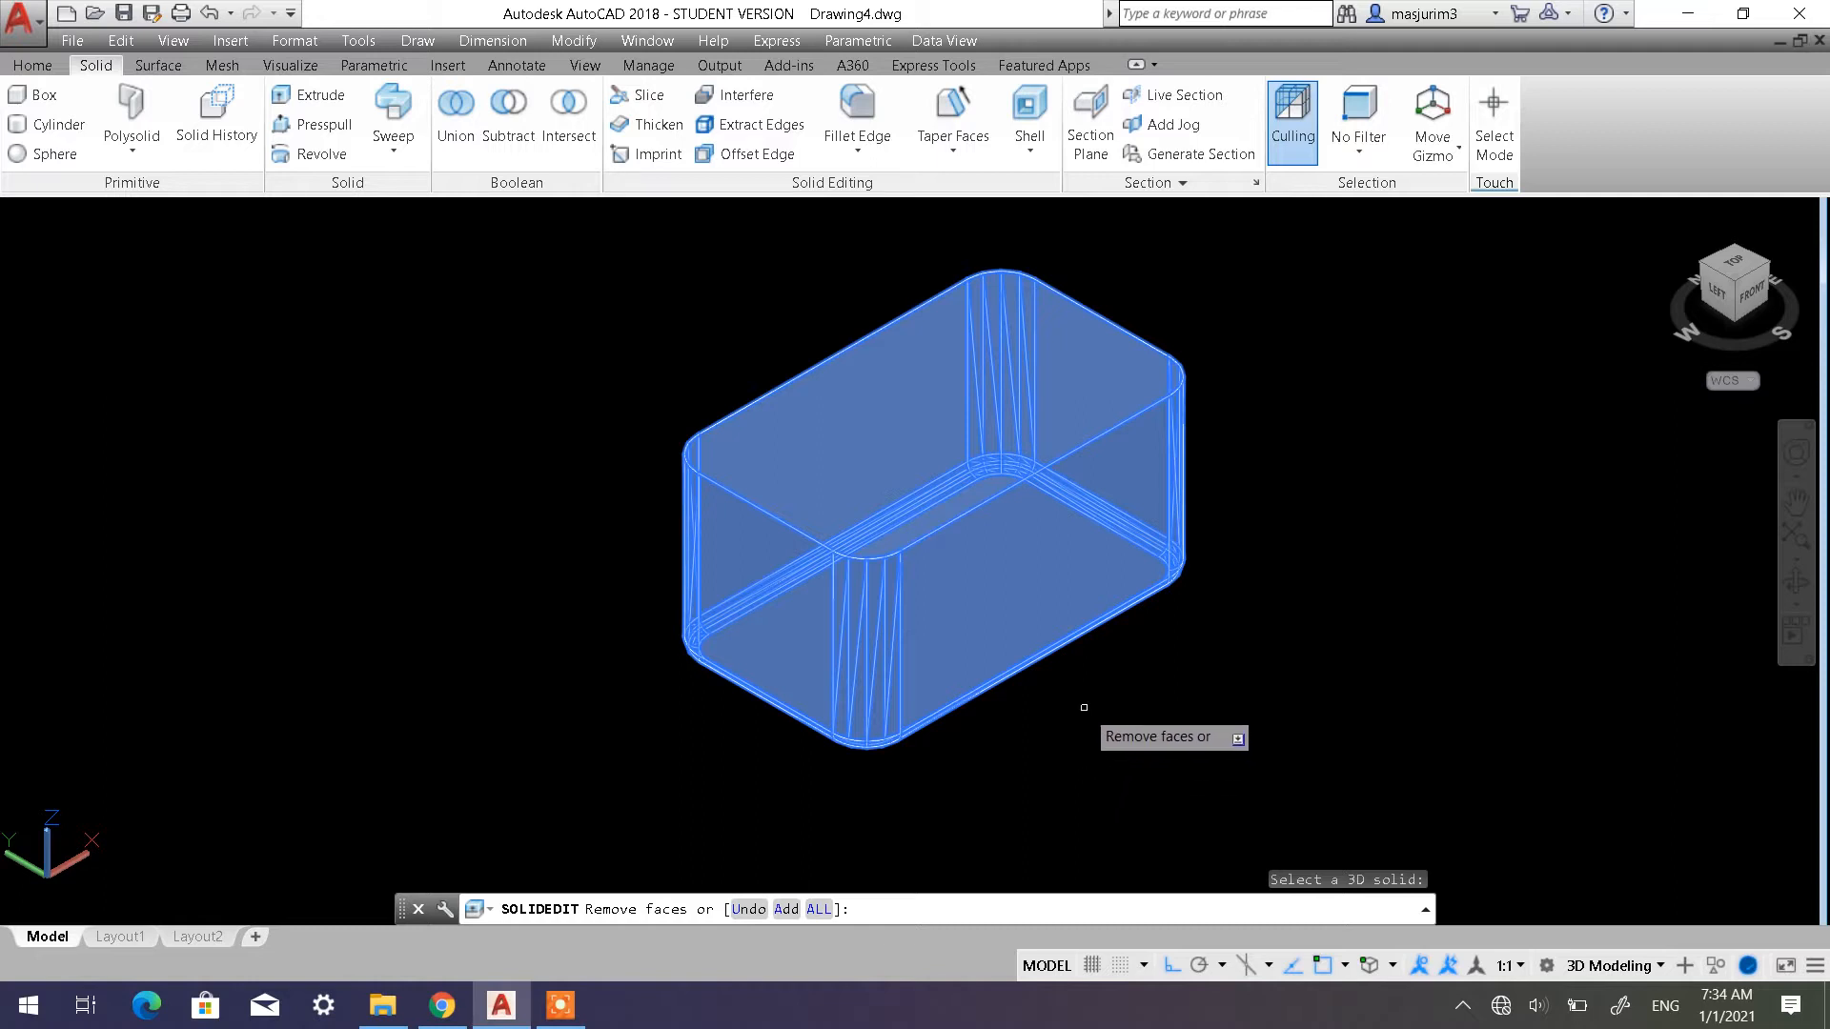
left_click(878, 403)
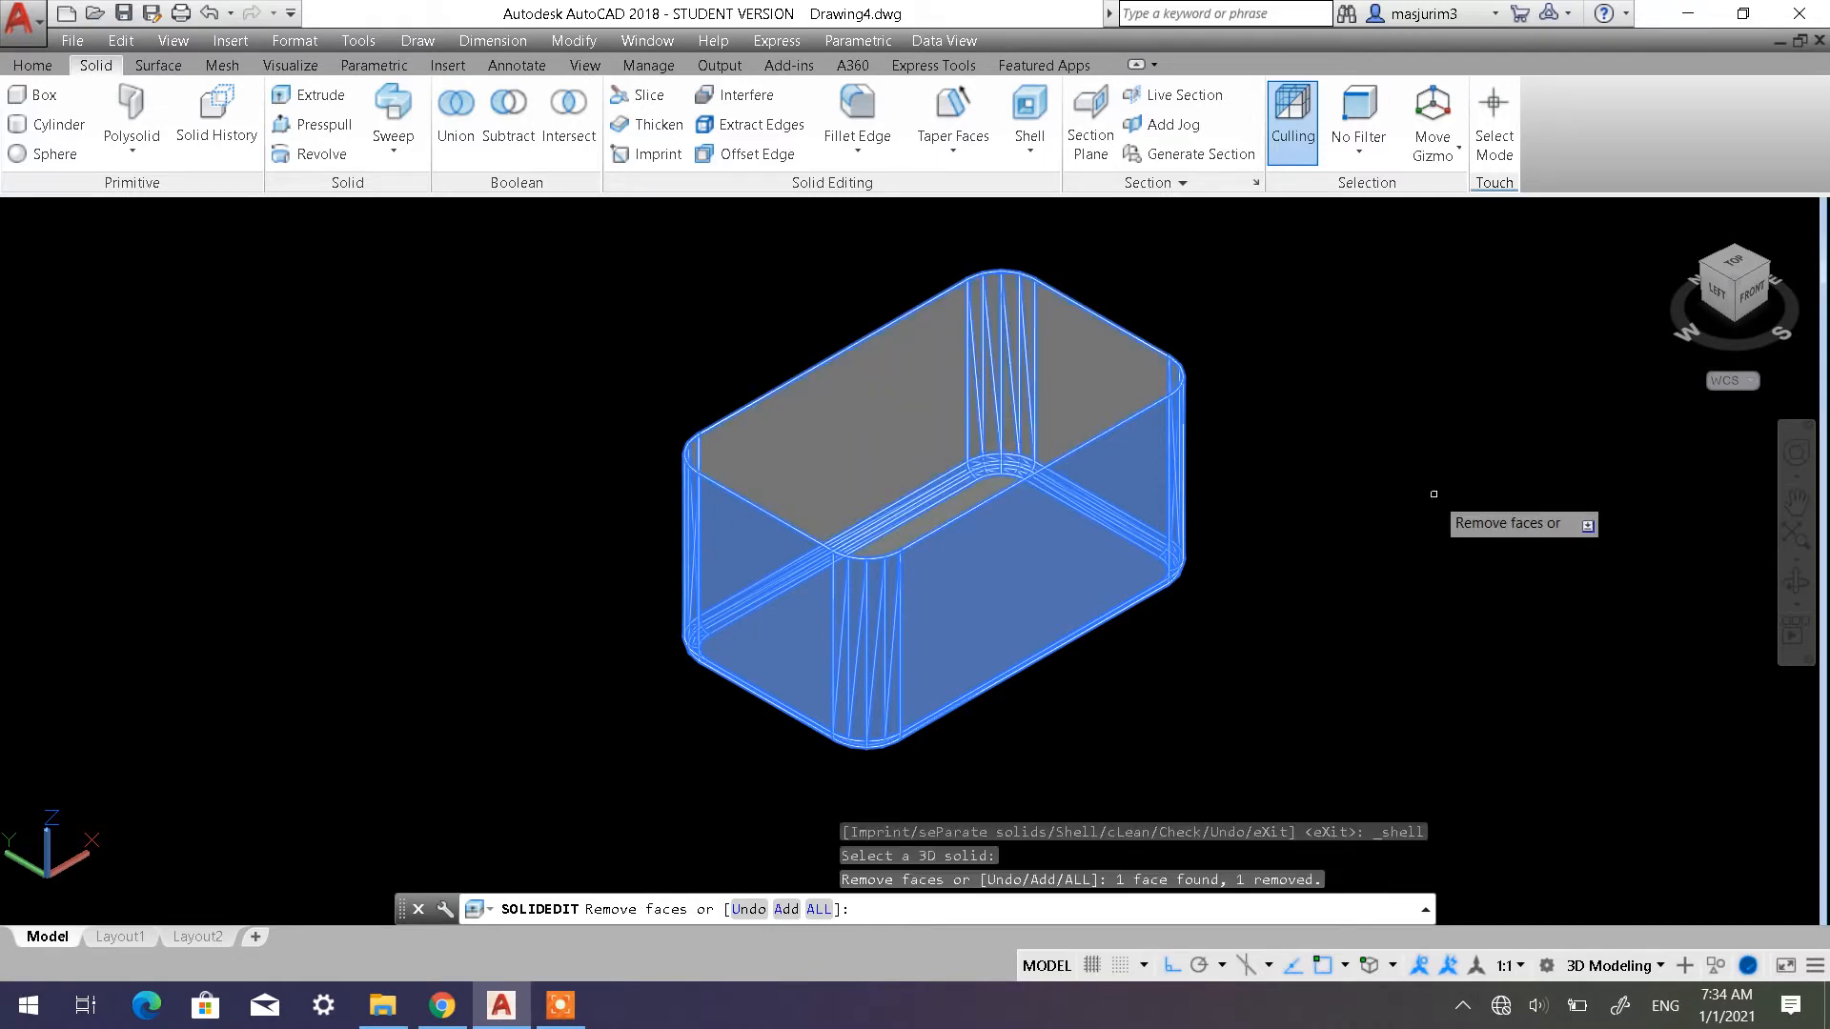
key("Return")
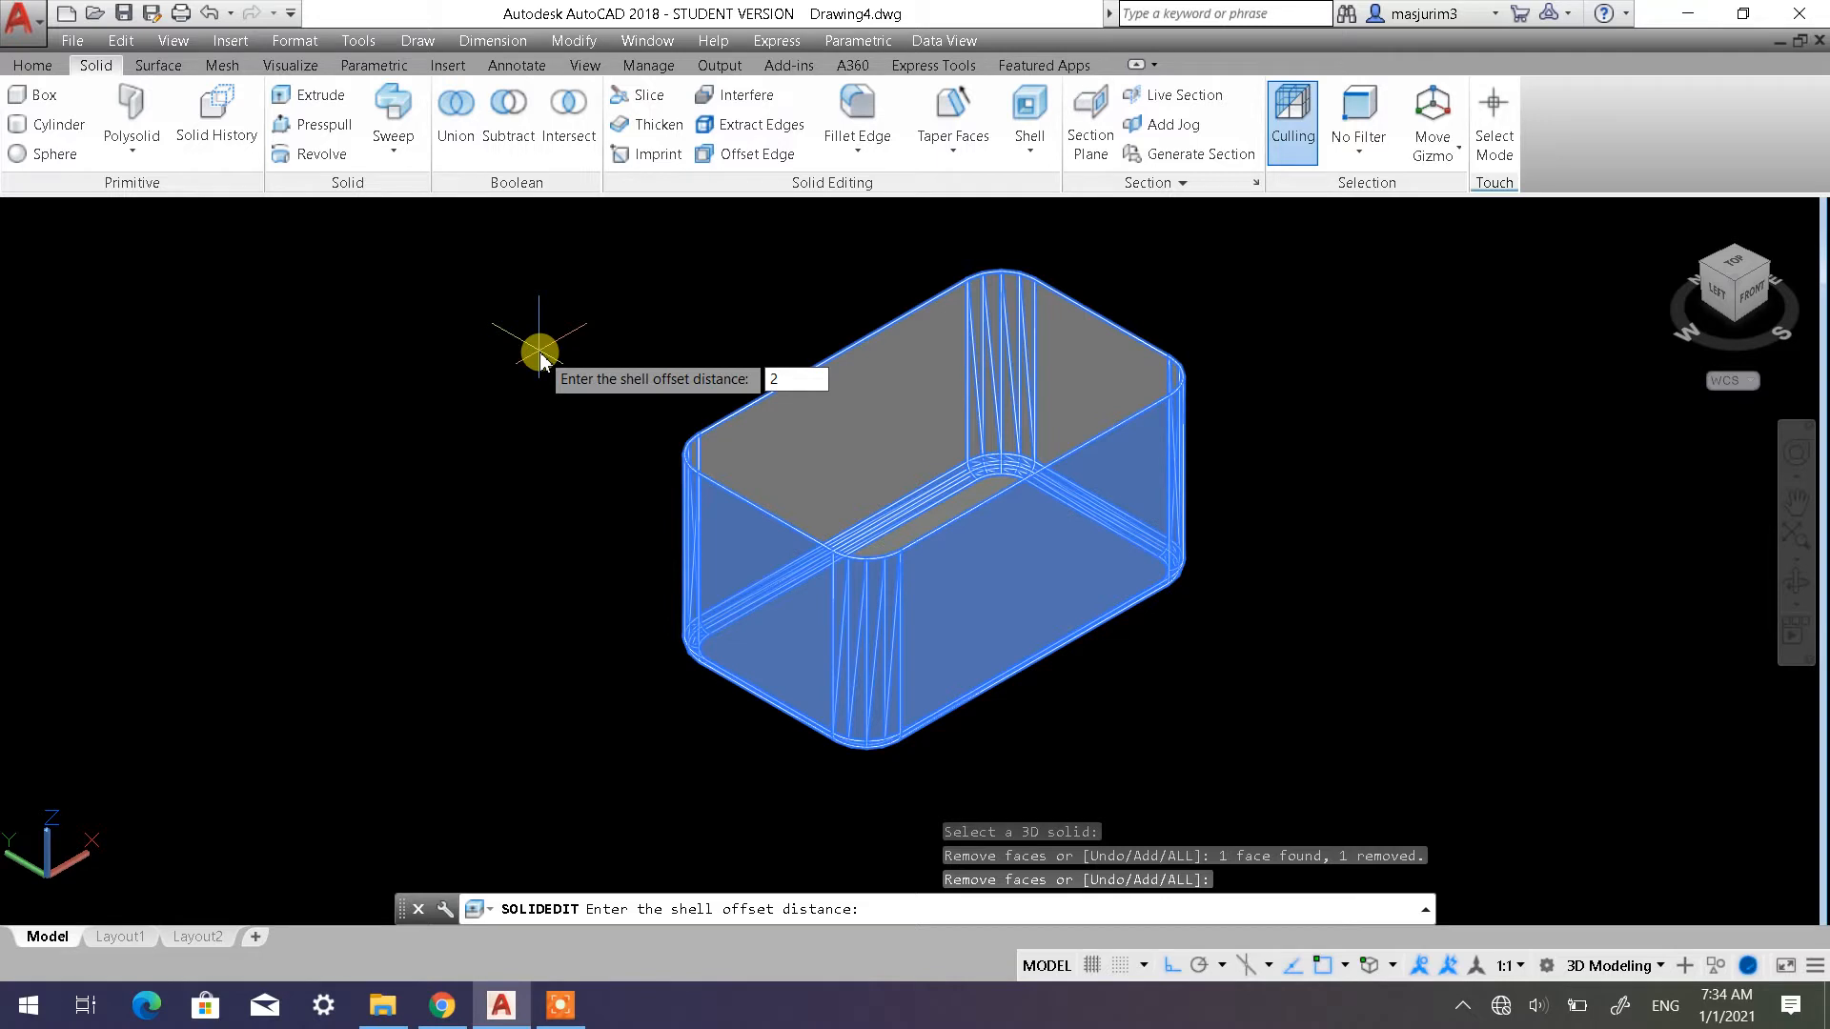
key("Return")
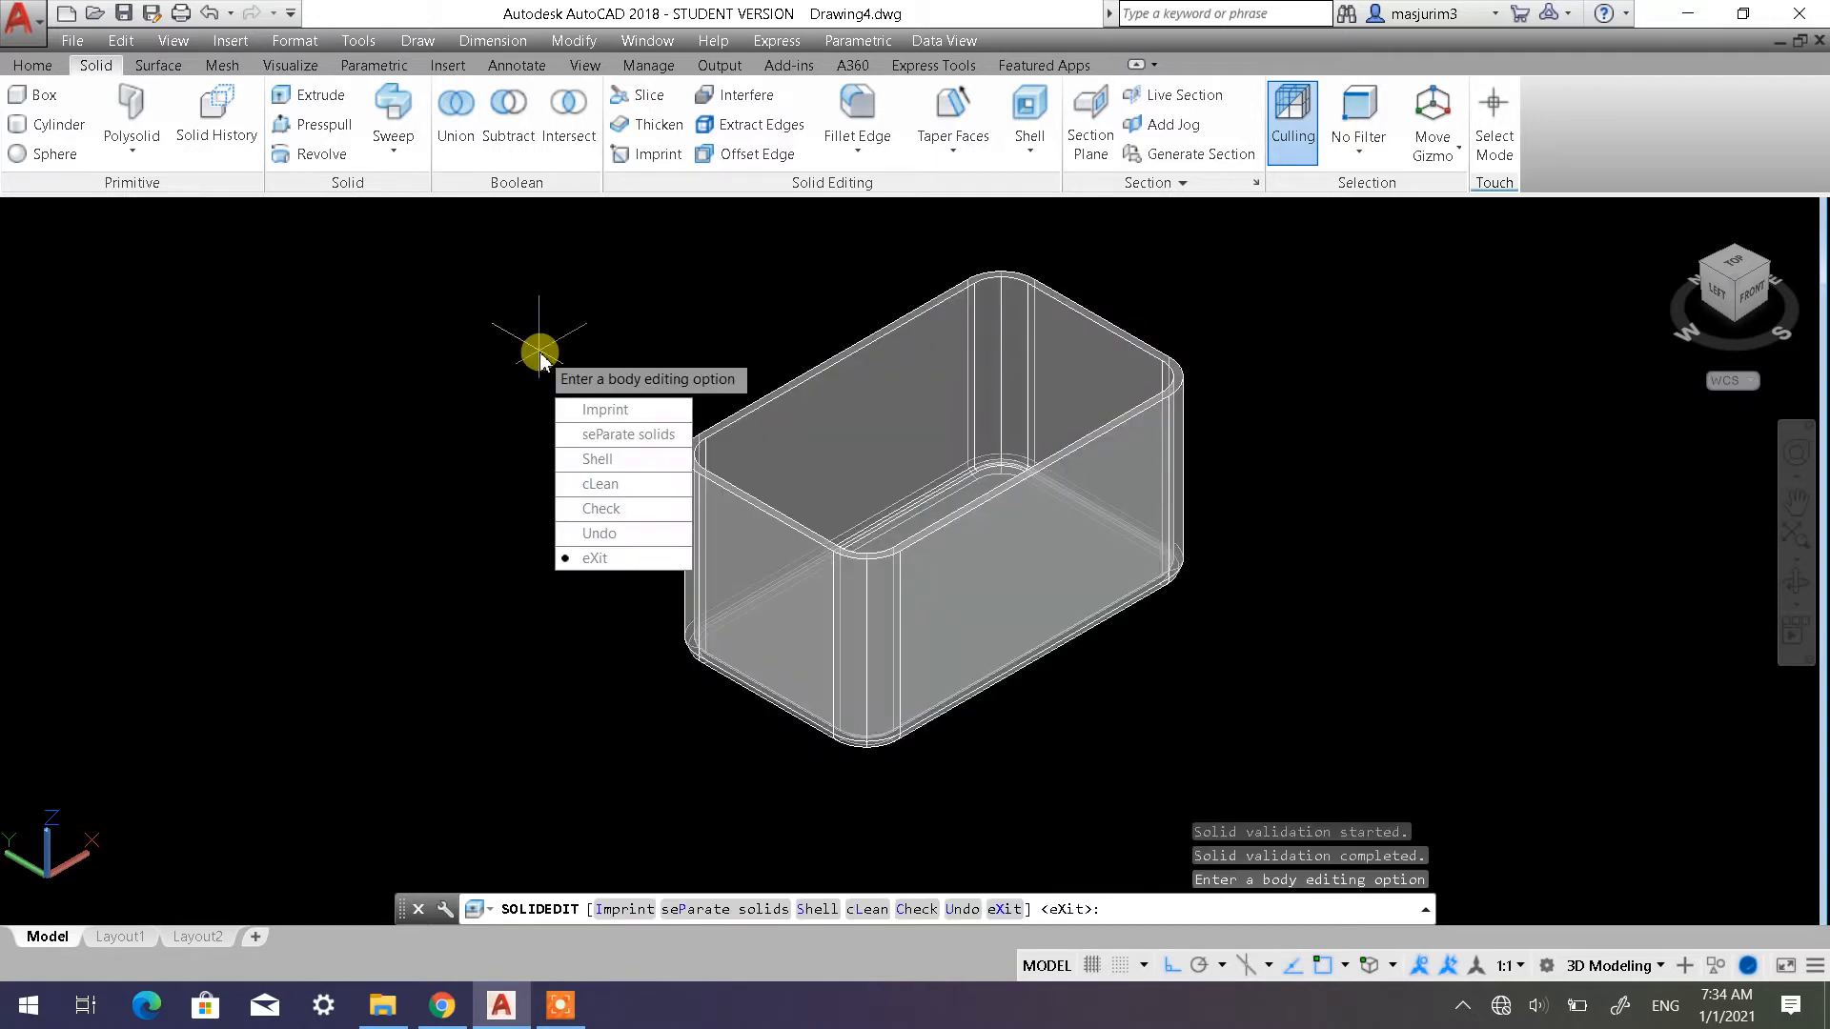
left_click(592, 558)
left_click(596, 509)
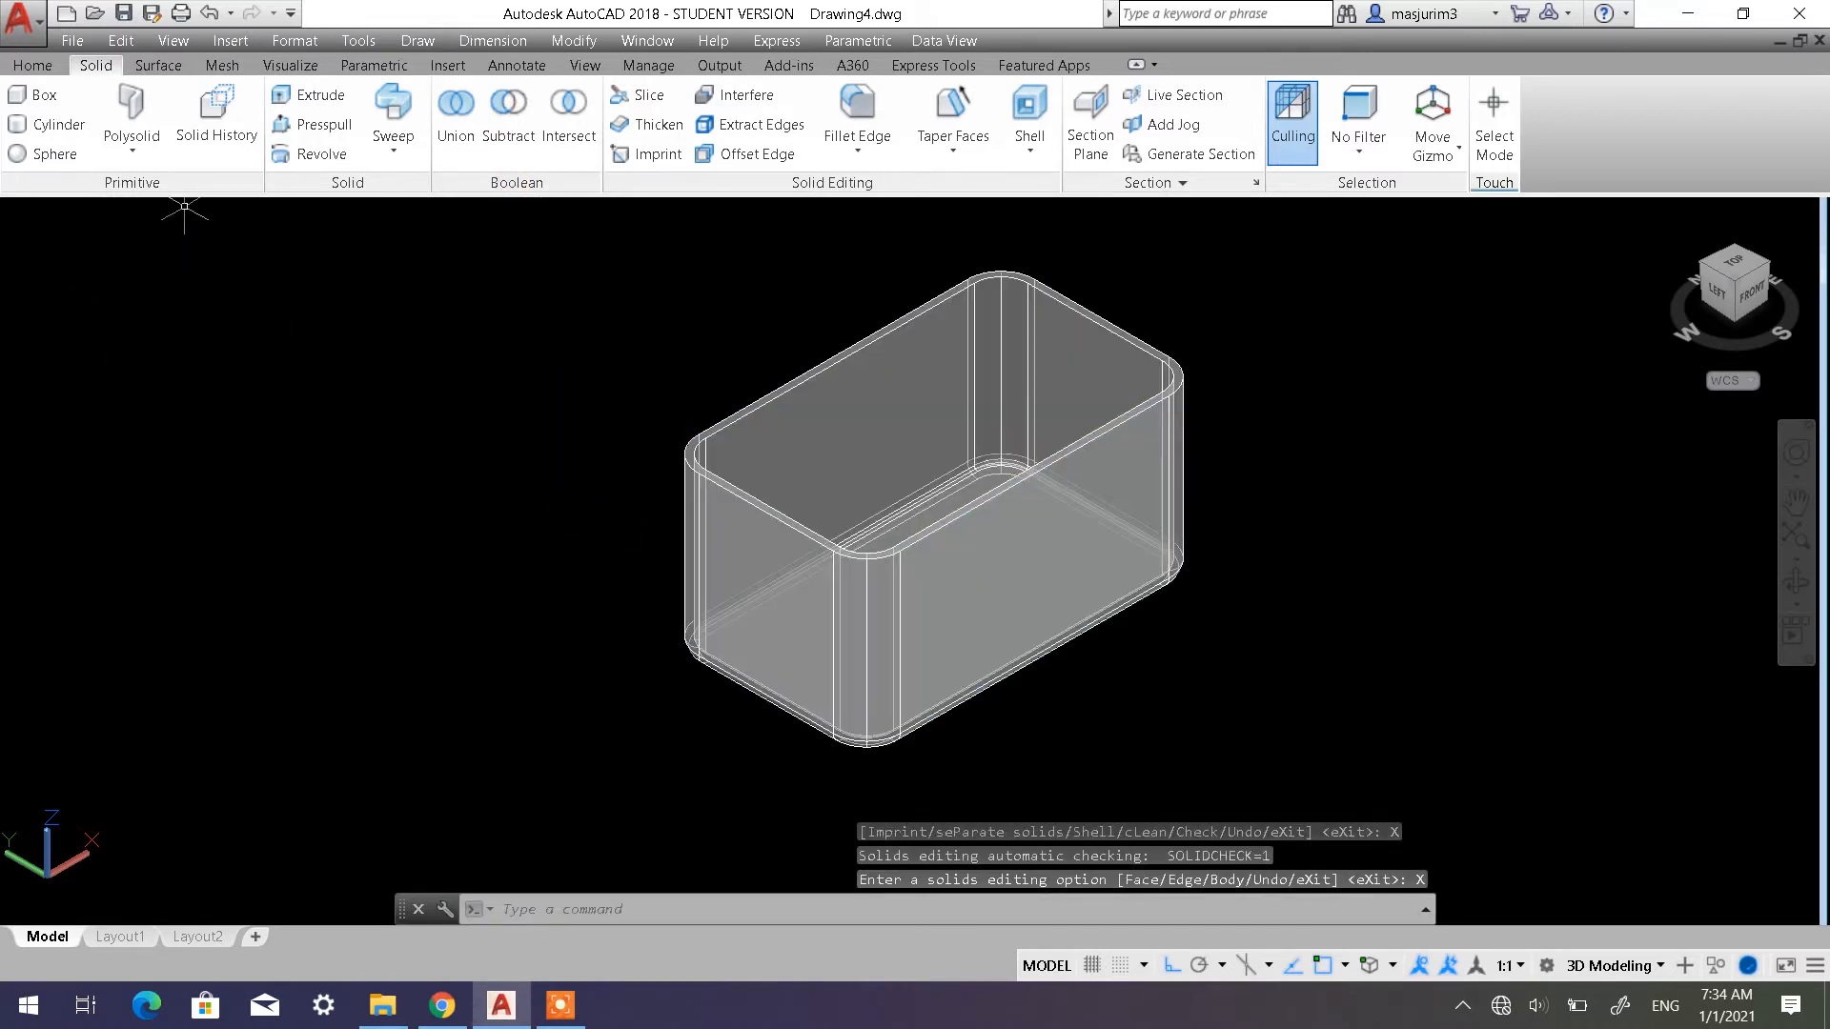
Apply the Shaded with edges visual style and inspect the hollow container's walls and inner floor from above
left_click(139, 212)
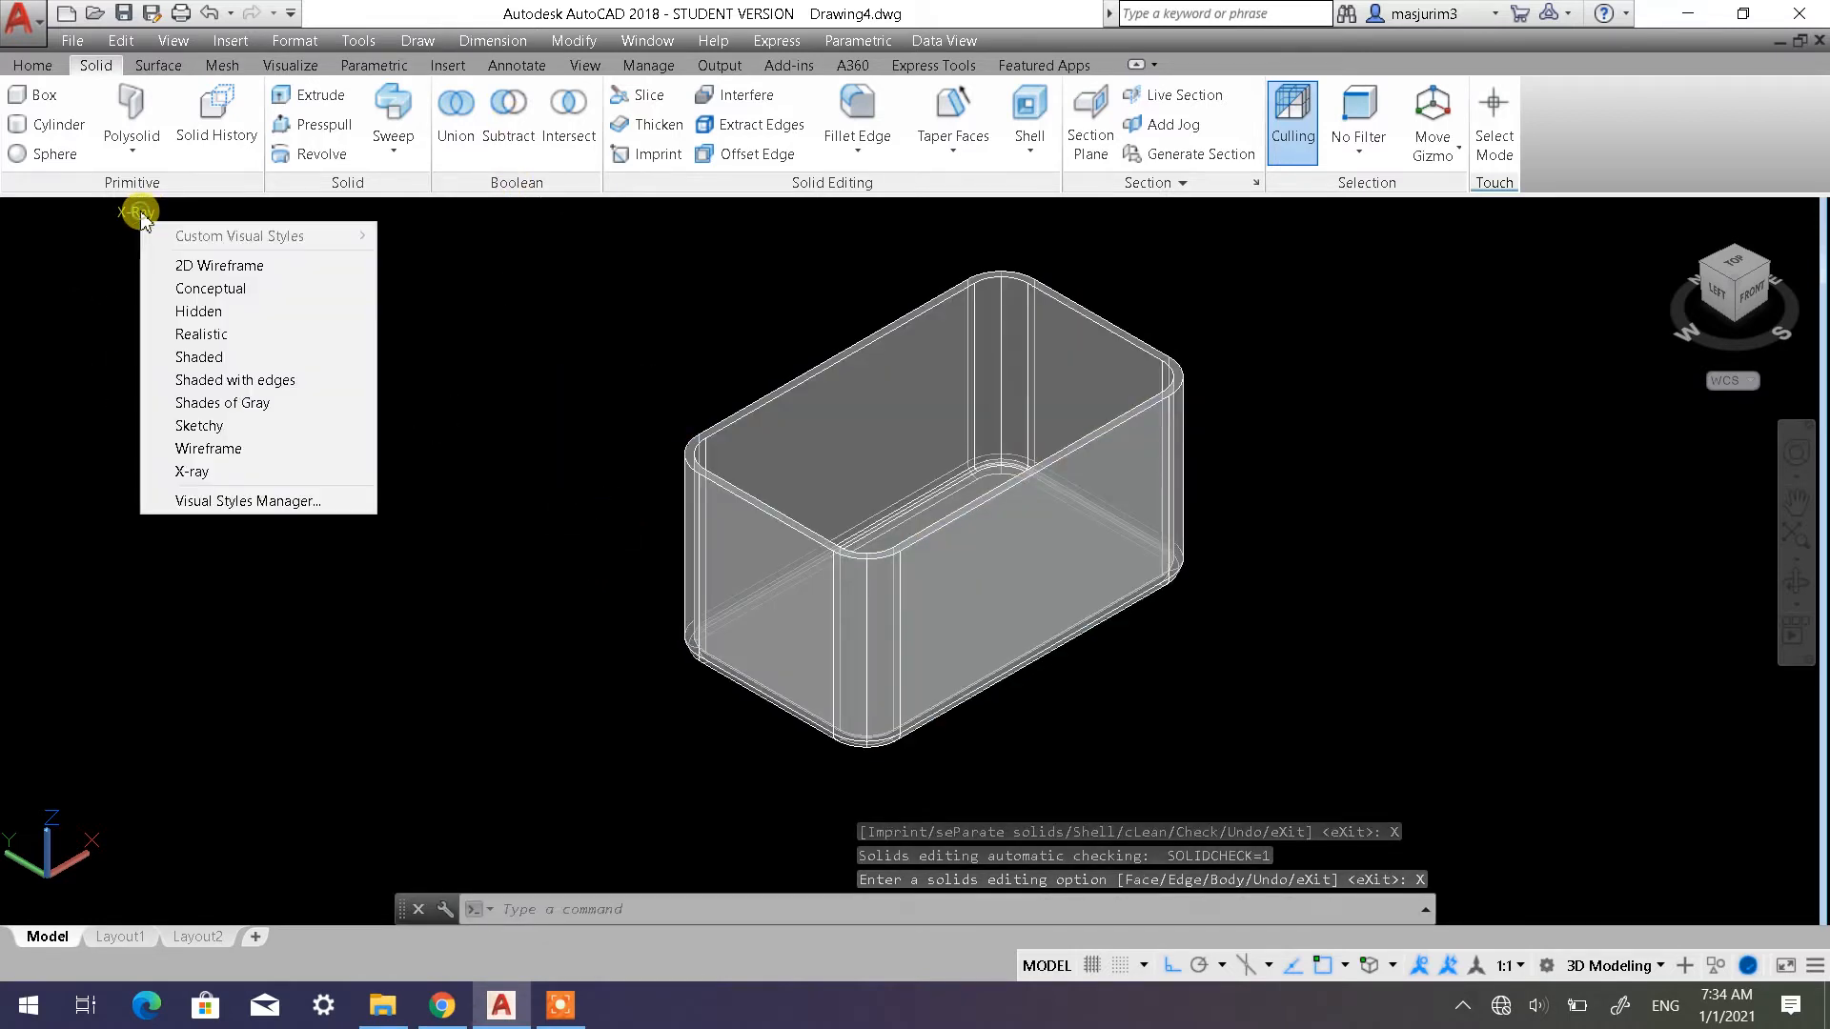
left_click(215, 380)
middle_click_drag(862, 495, 913, 448, "shift")
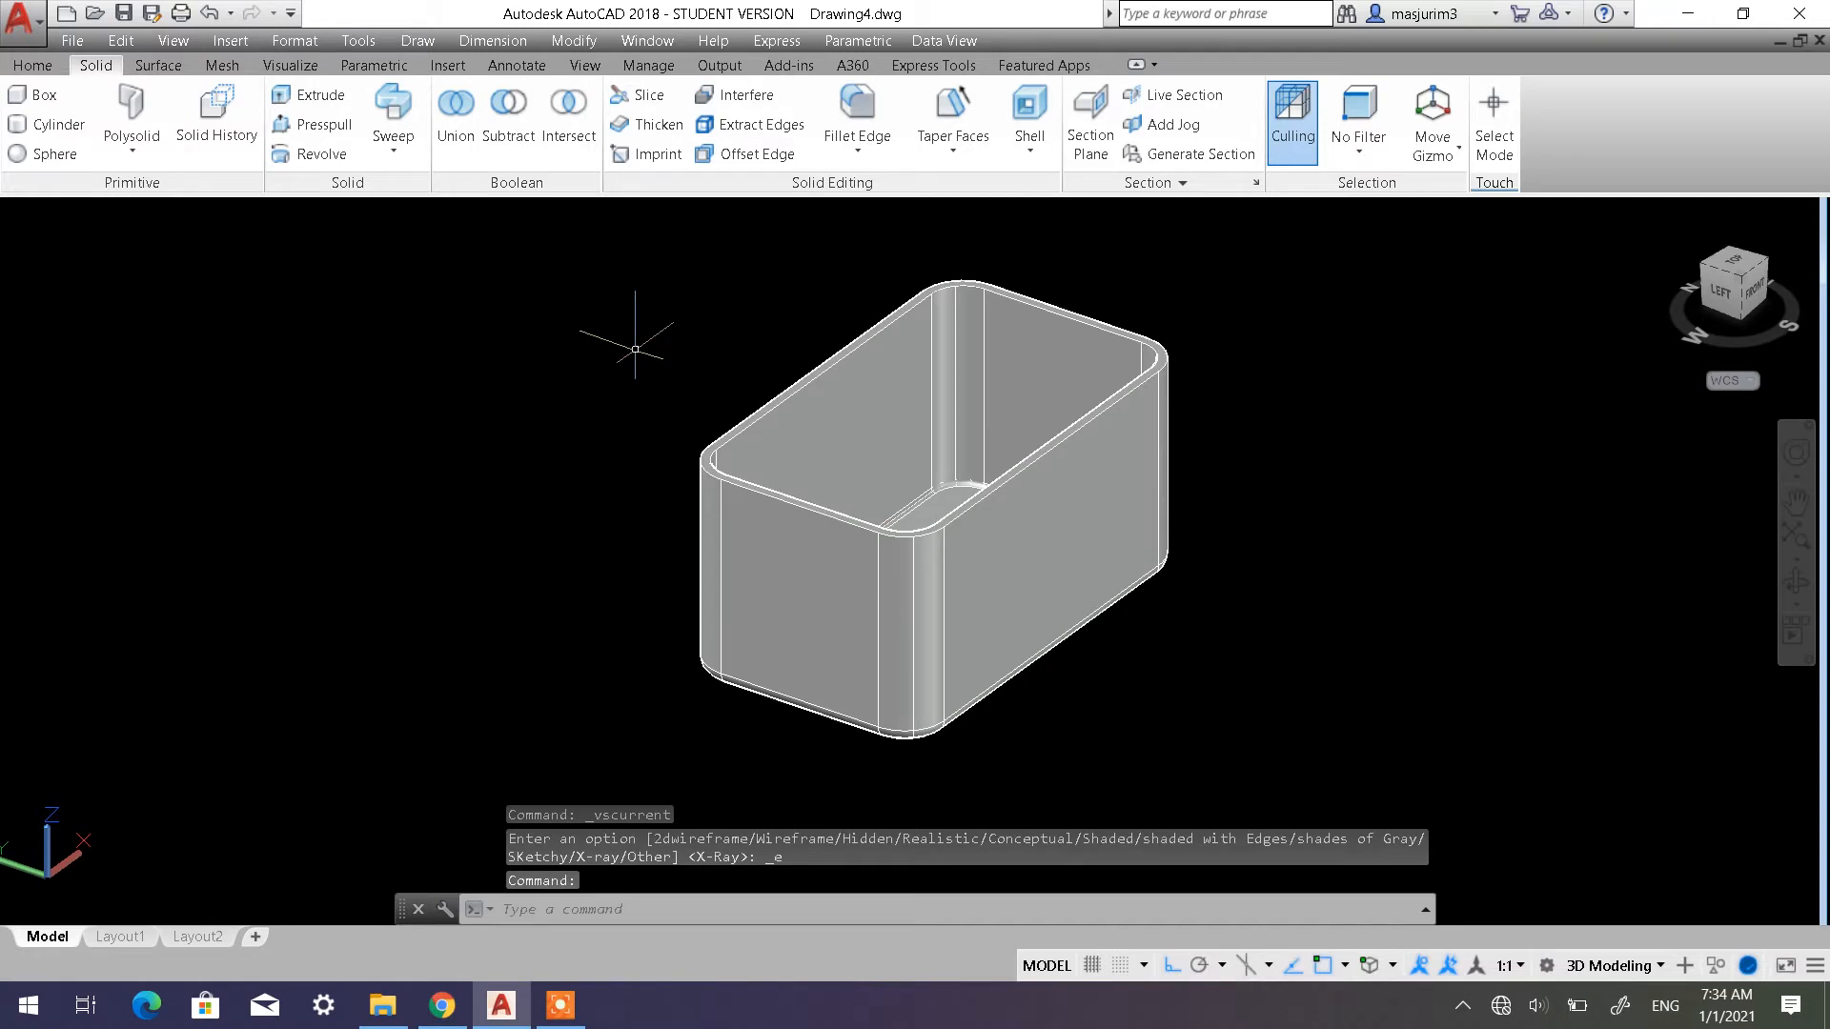
middle_click_drag(897, 500, 890, 622, "shift")
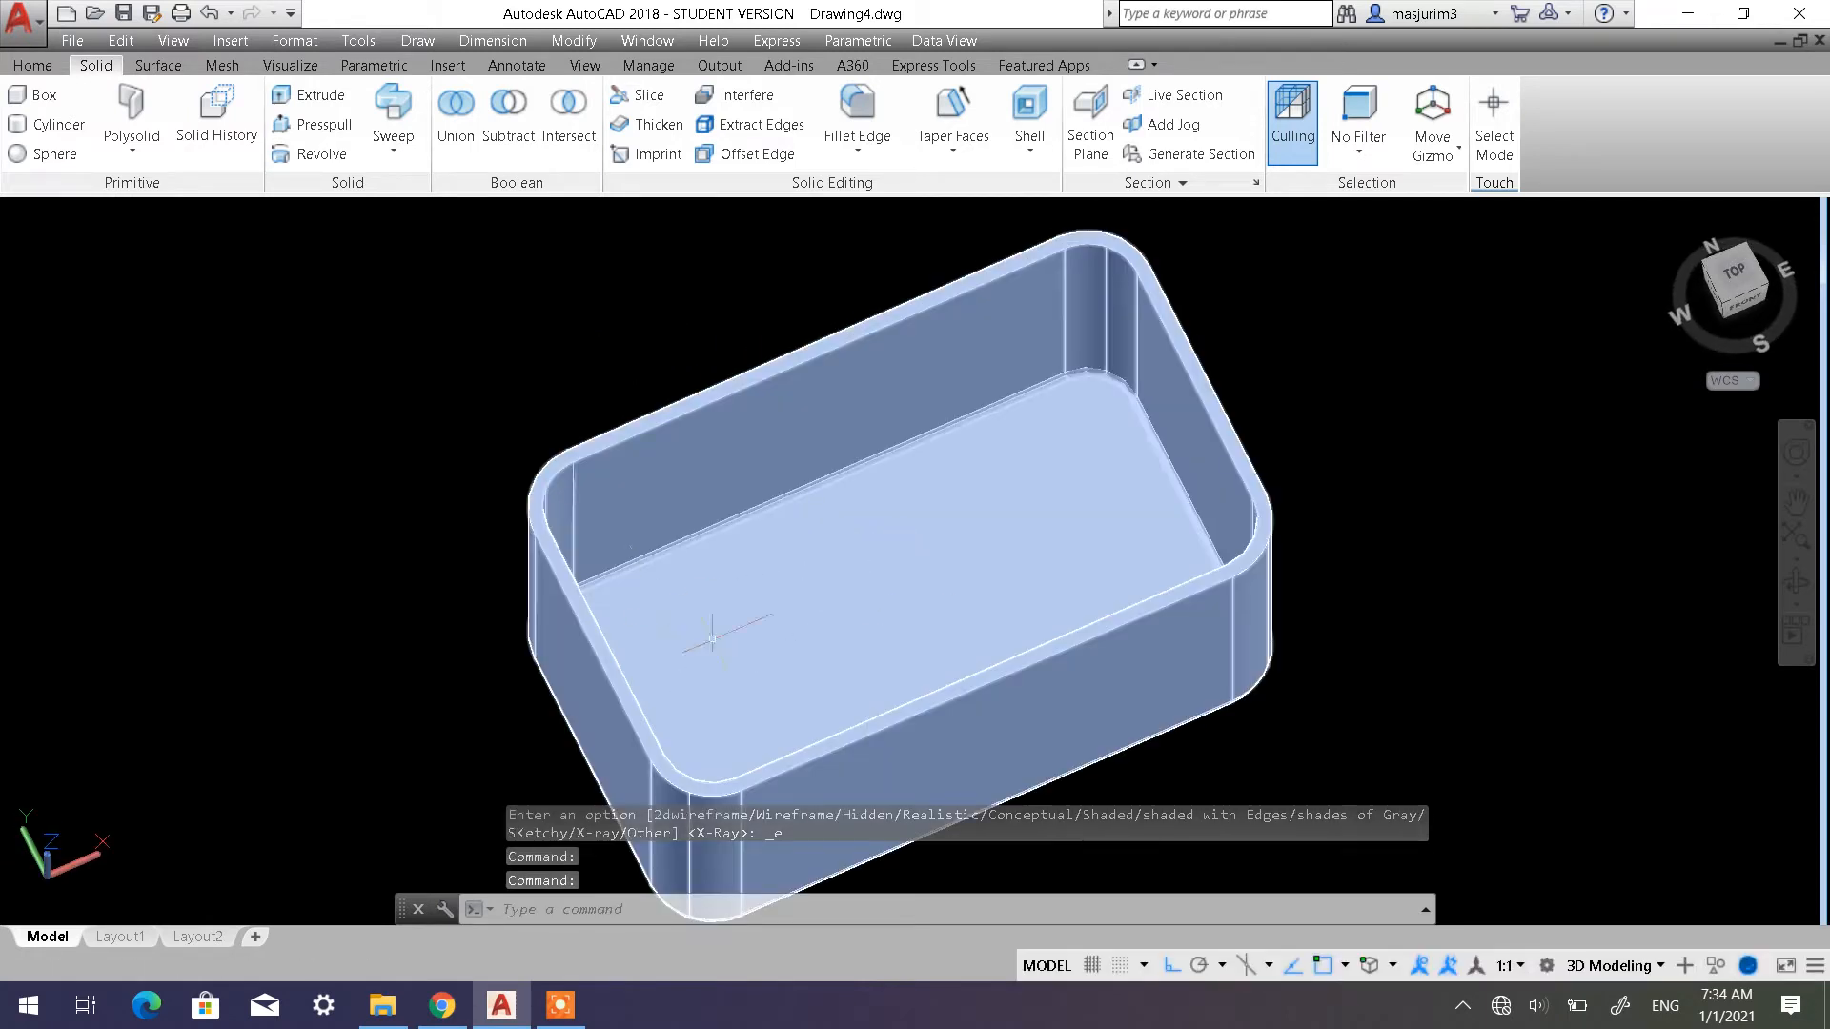
left_click(853, 621)
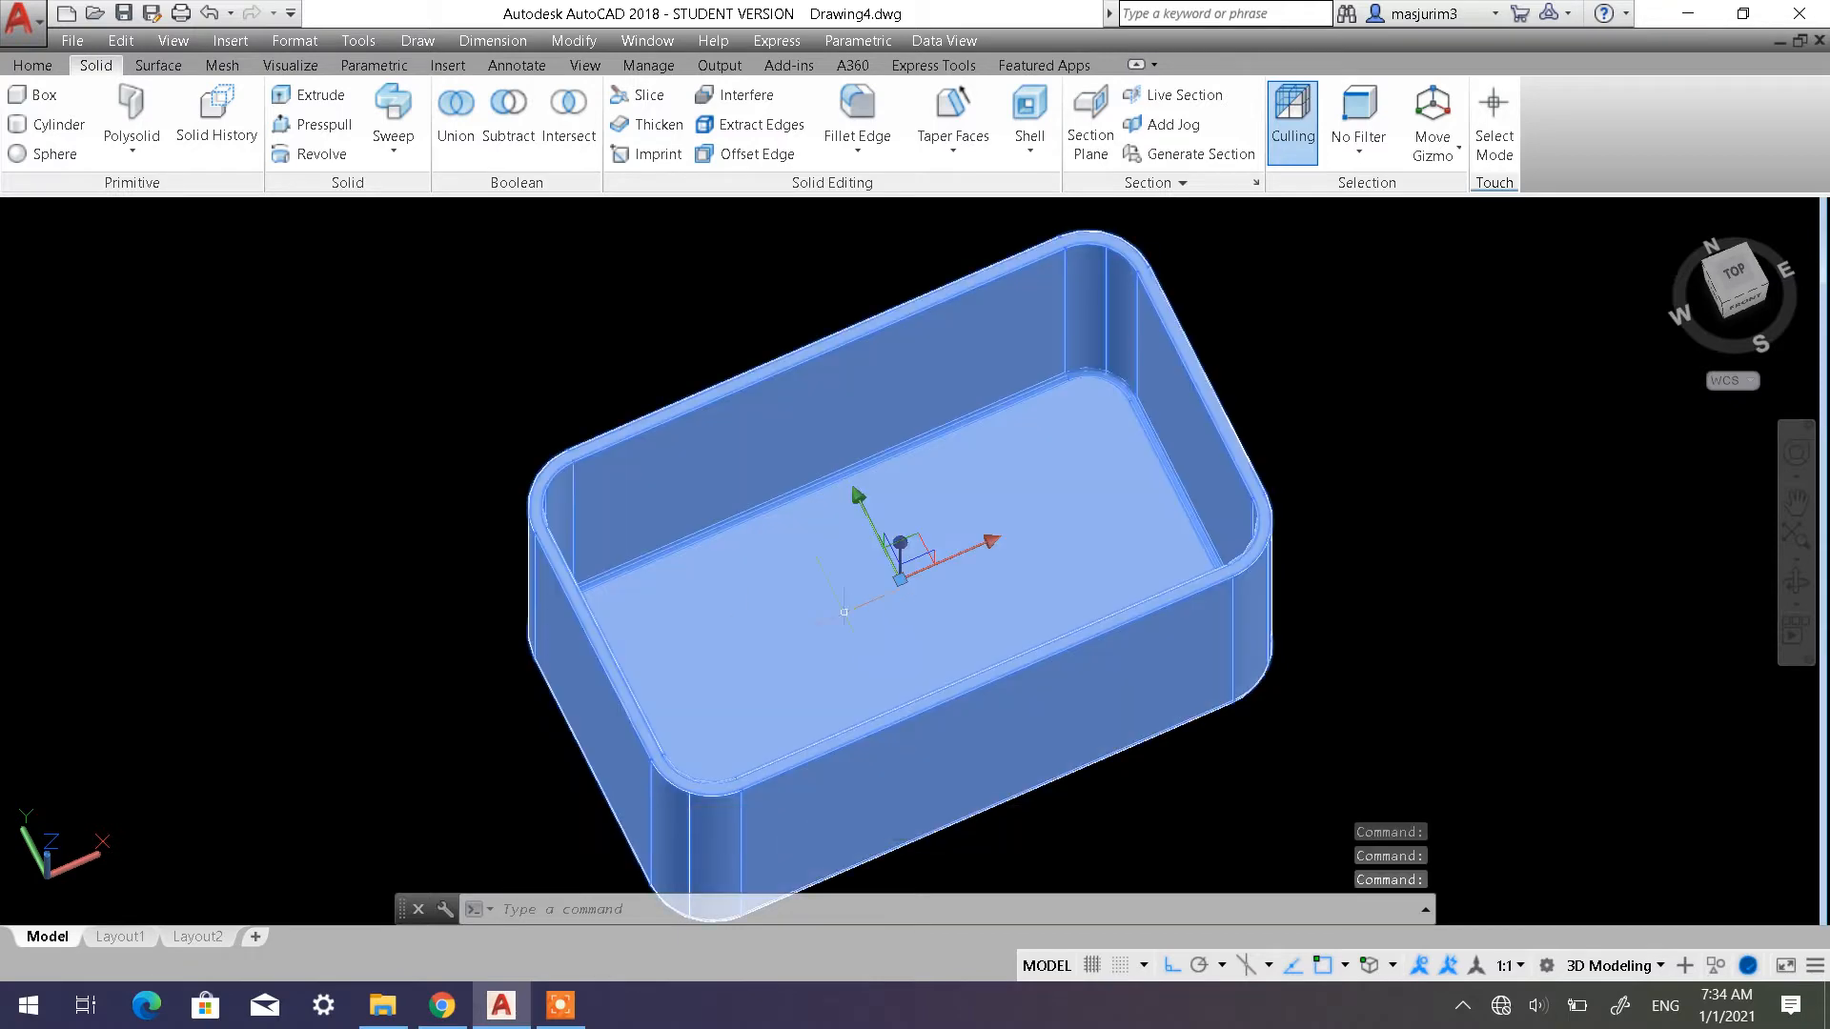
key("Escape")
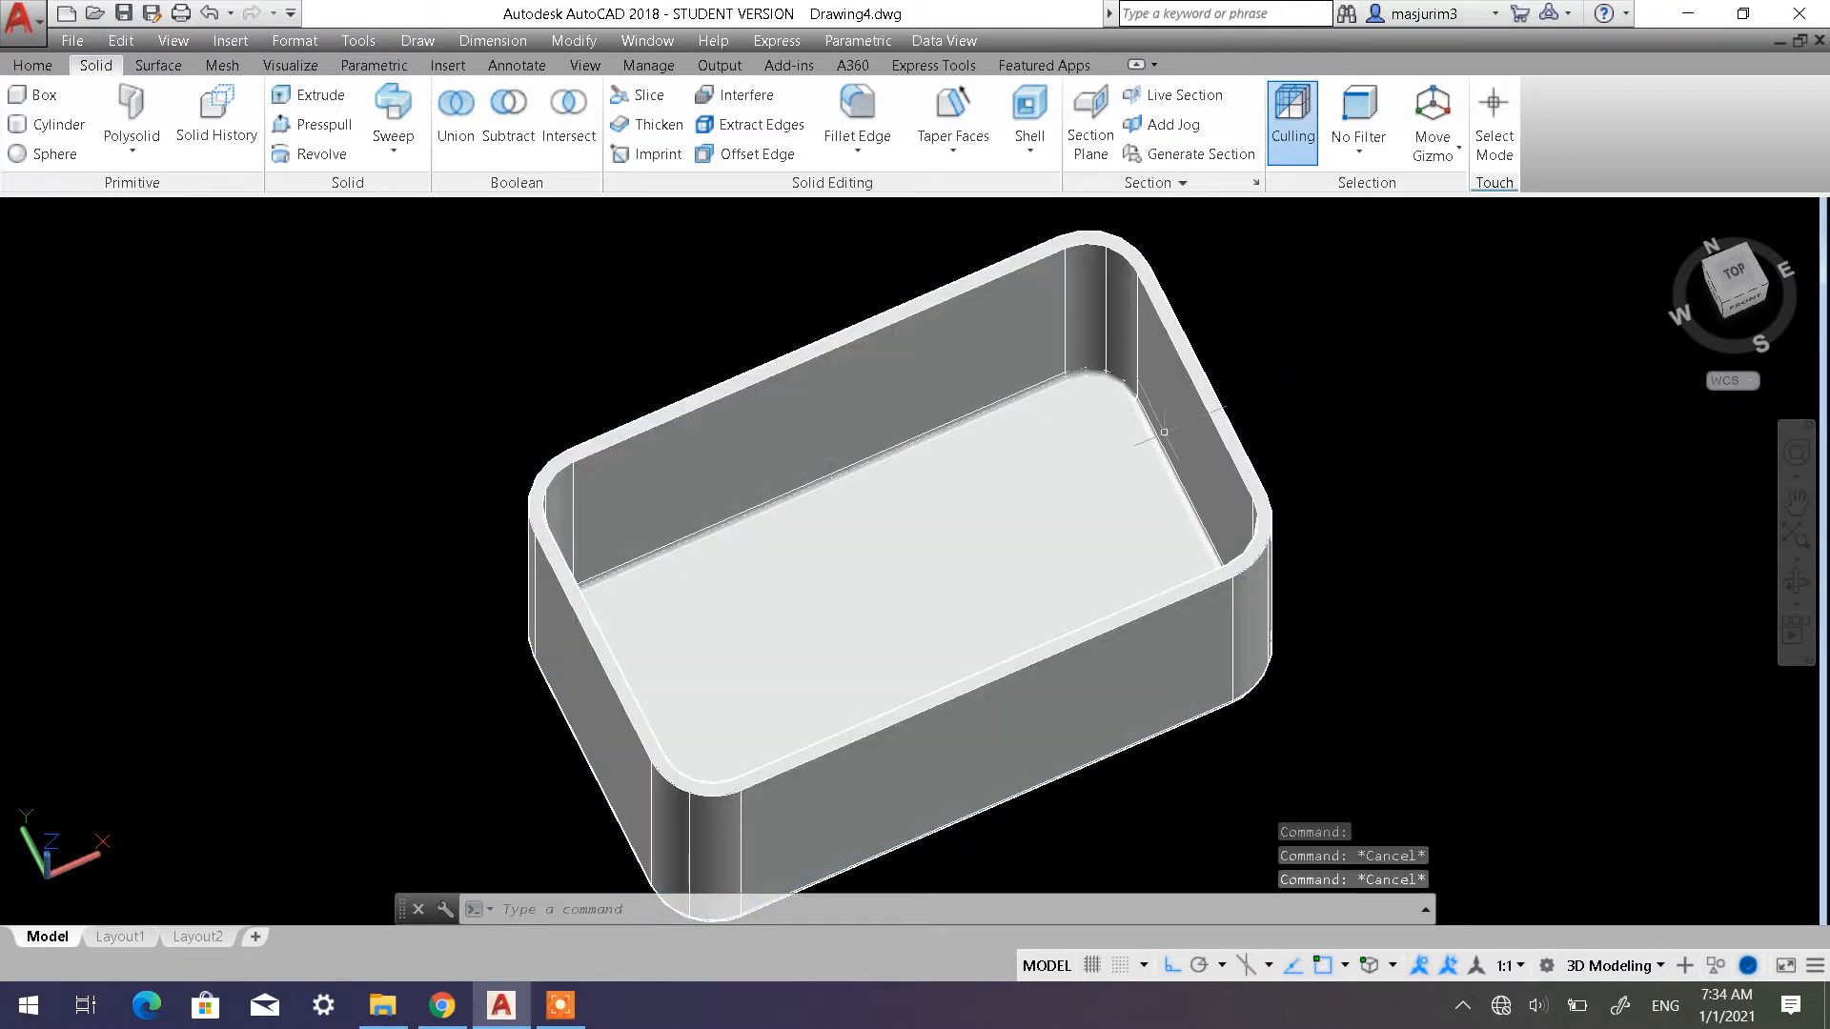
middle_click_drag(1163, 431, 1020, 437, "shift")
scroll(1021, 438, "up", 5)
scroll(1020, 438, "down", 6)
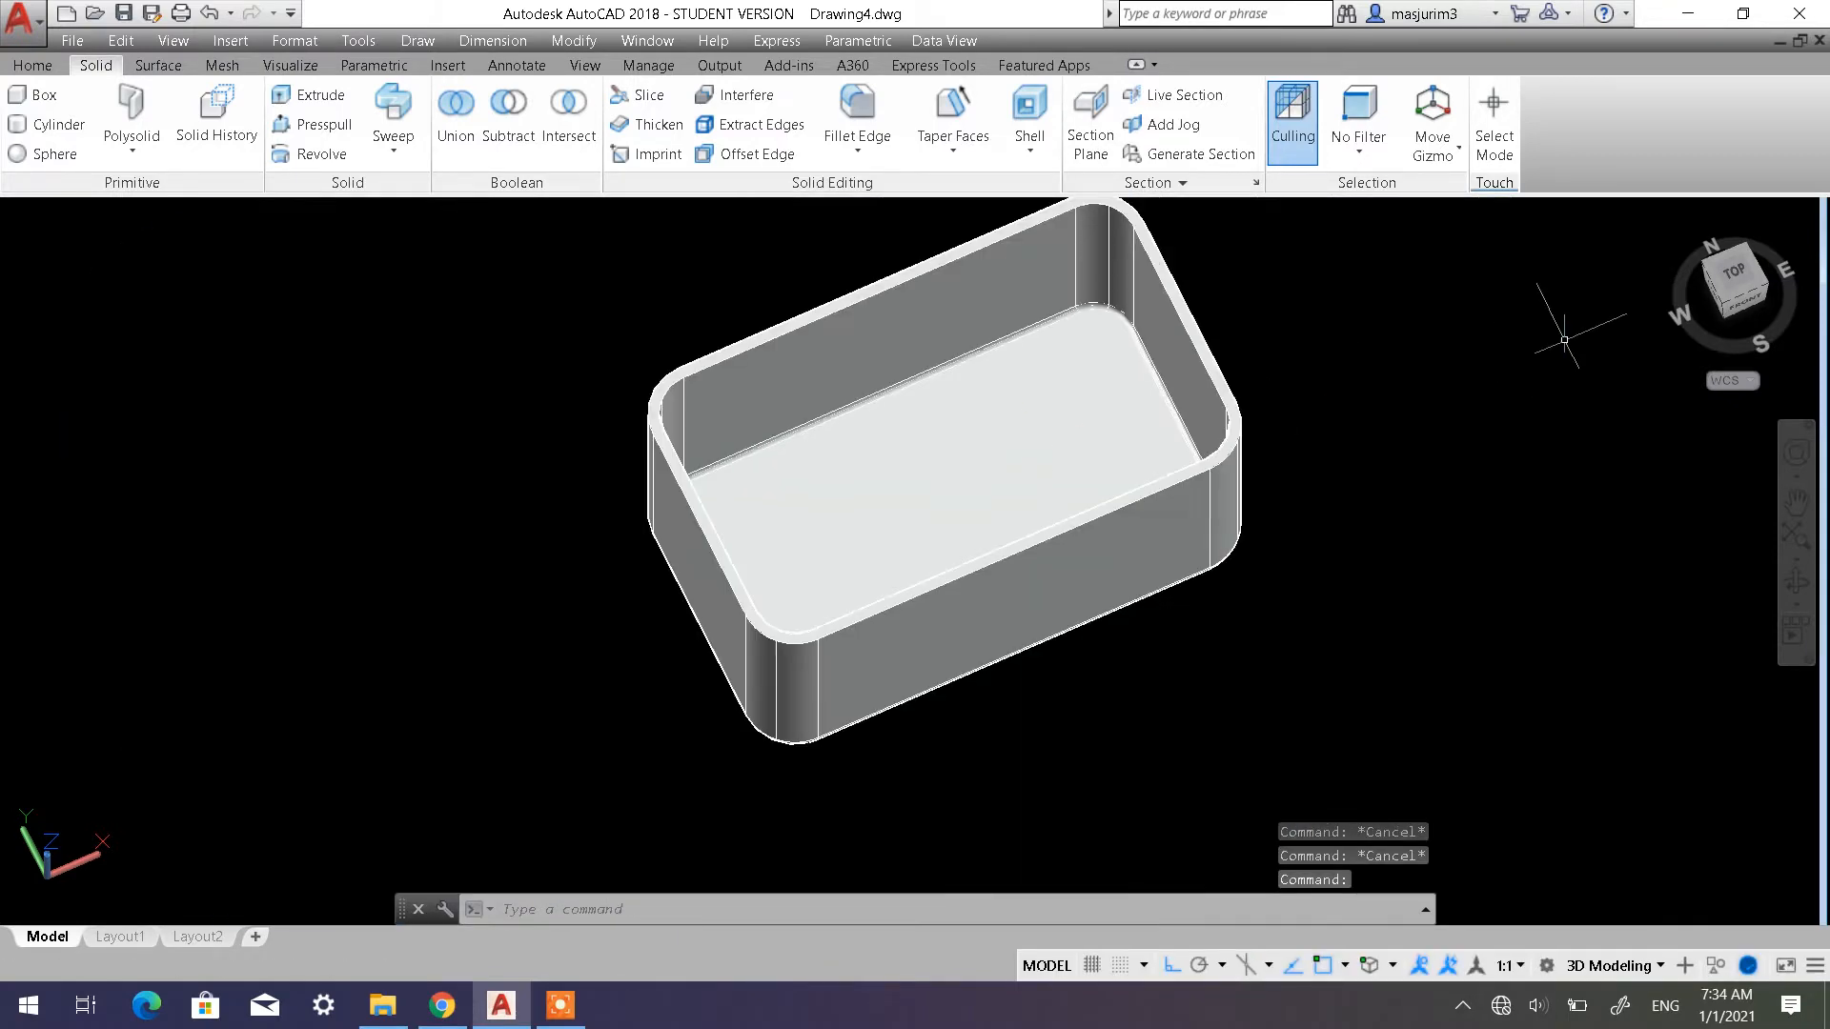
Show the container from the top in the 2D Wireframe visual style
left_click(1736, 276)
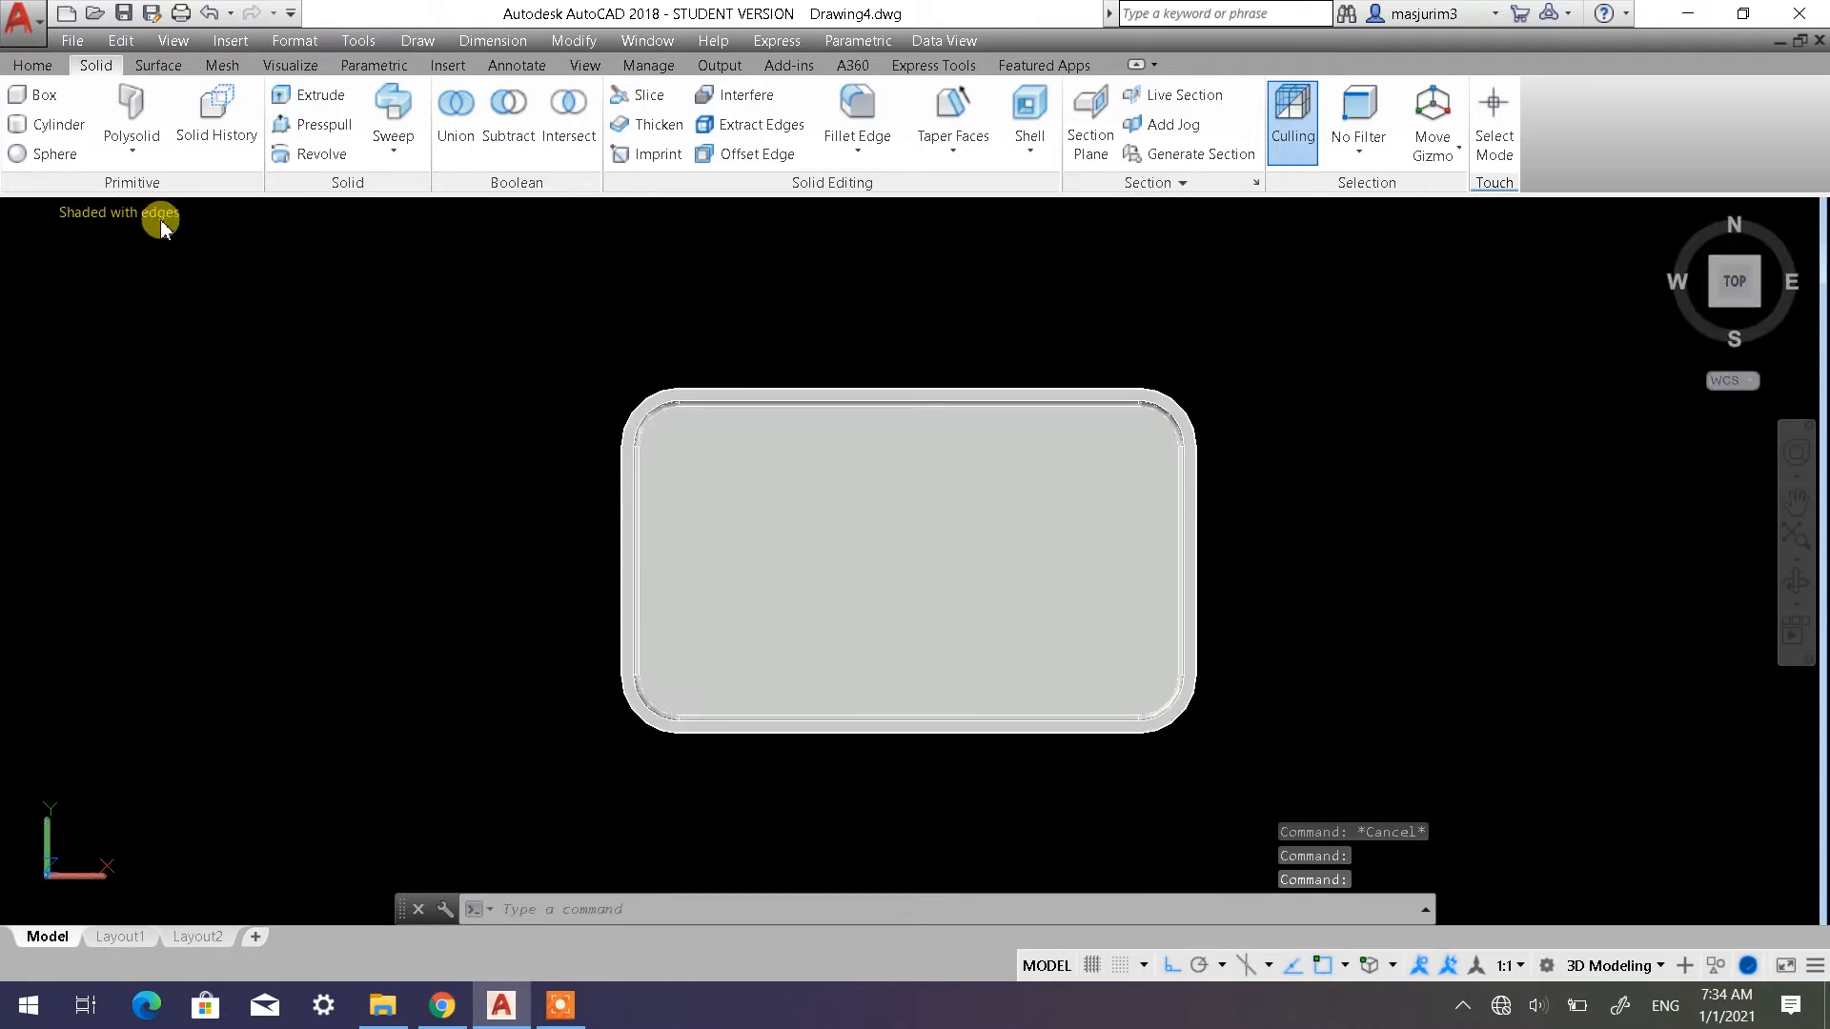
left_click(162, 225)
left_click(195, 263)
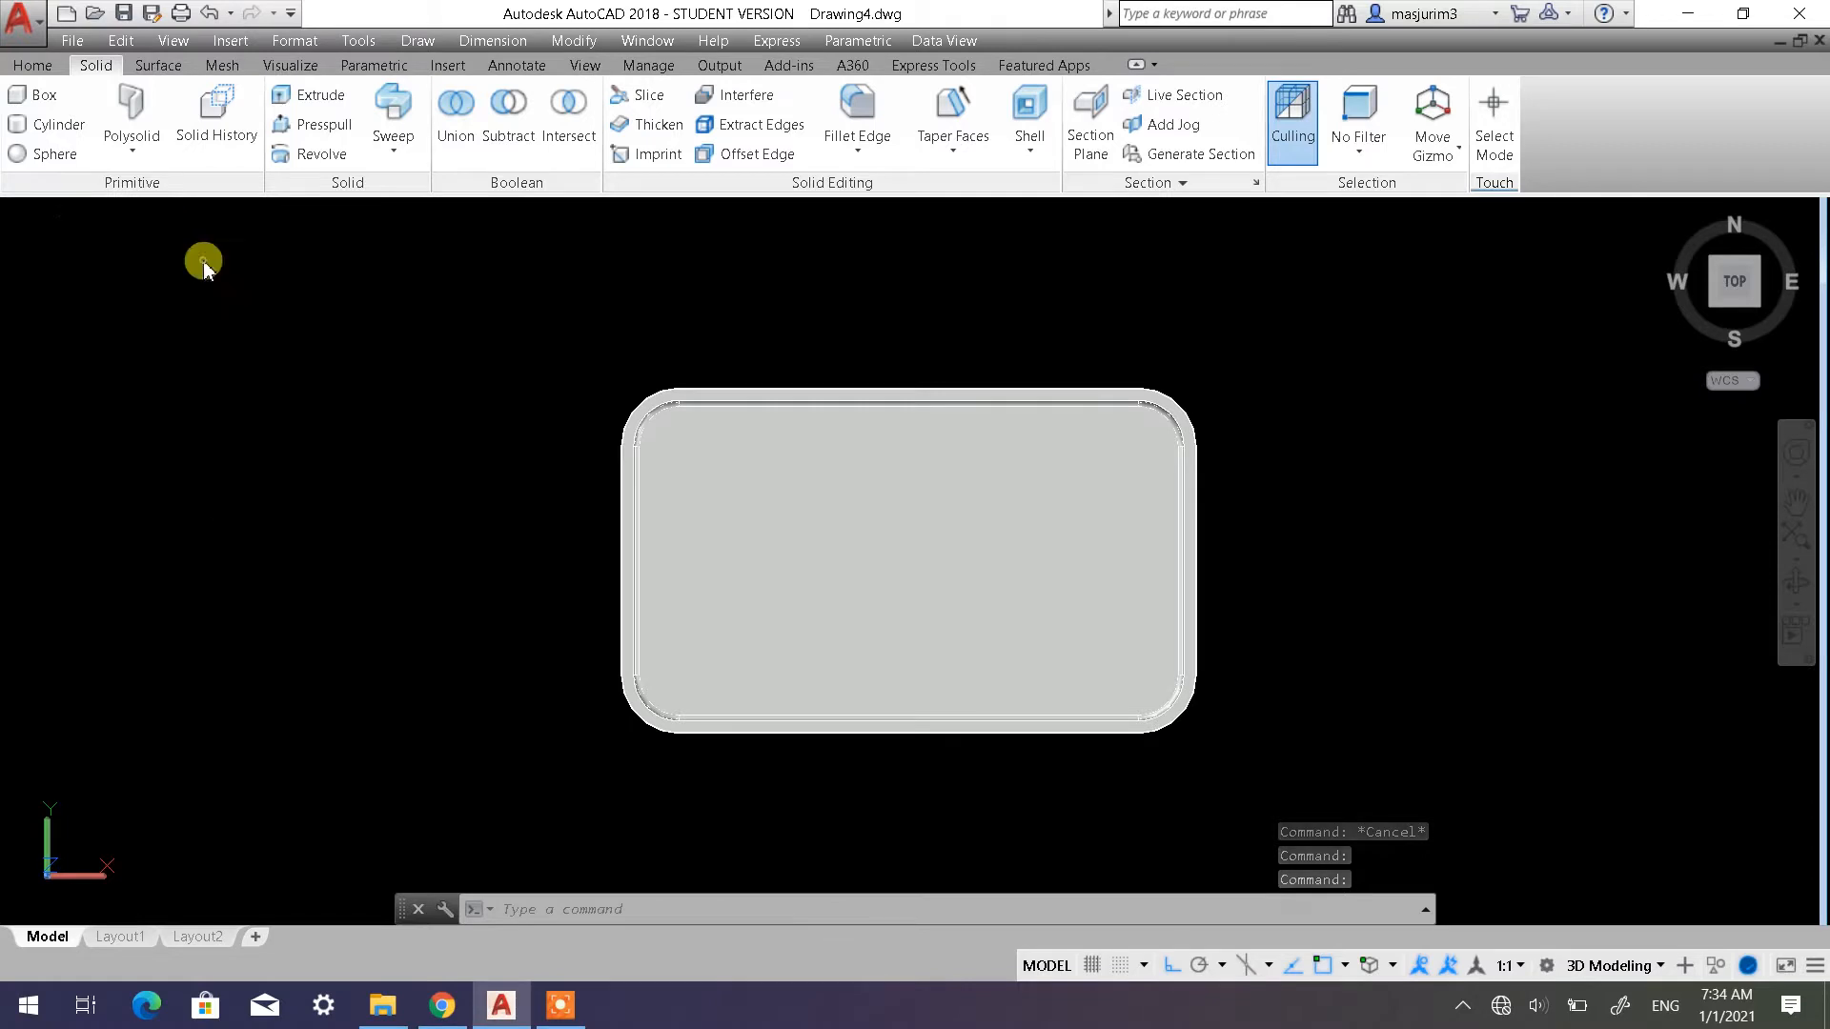
middle_click_drag(875, 509, 919, 474)
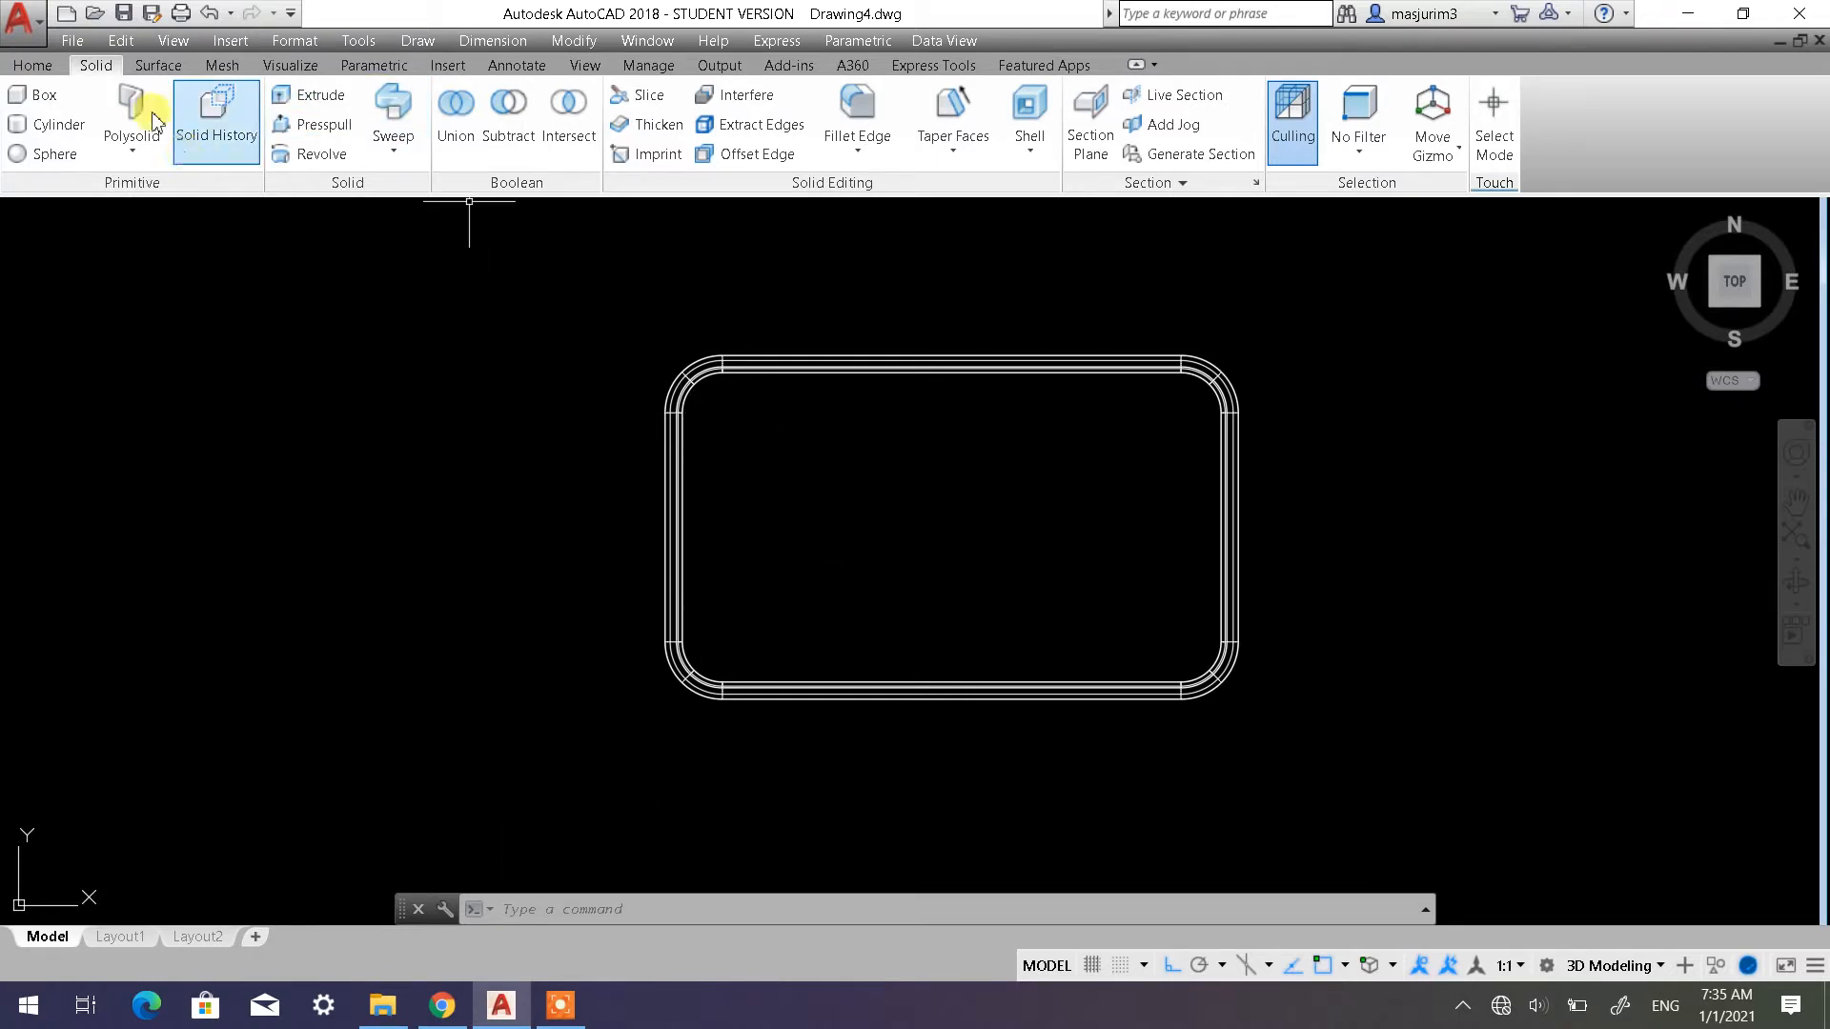
Draw a circle of diameter 5 inside the container outline, near its upper-left rounded corner
left_click(33, 65)
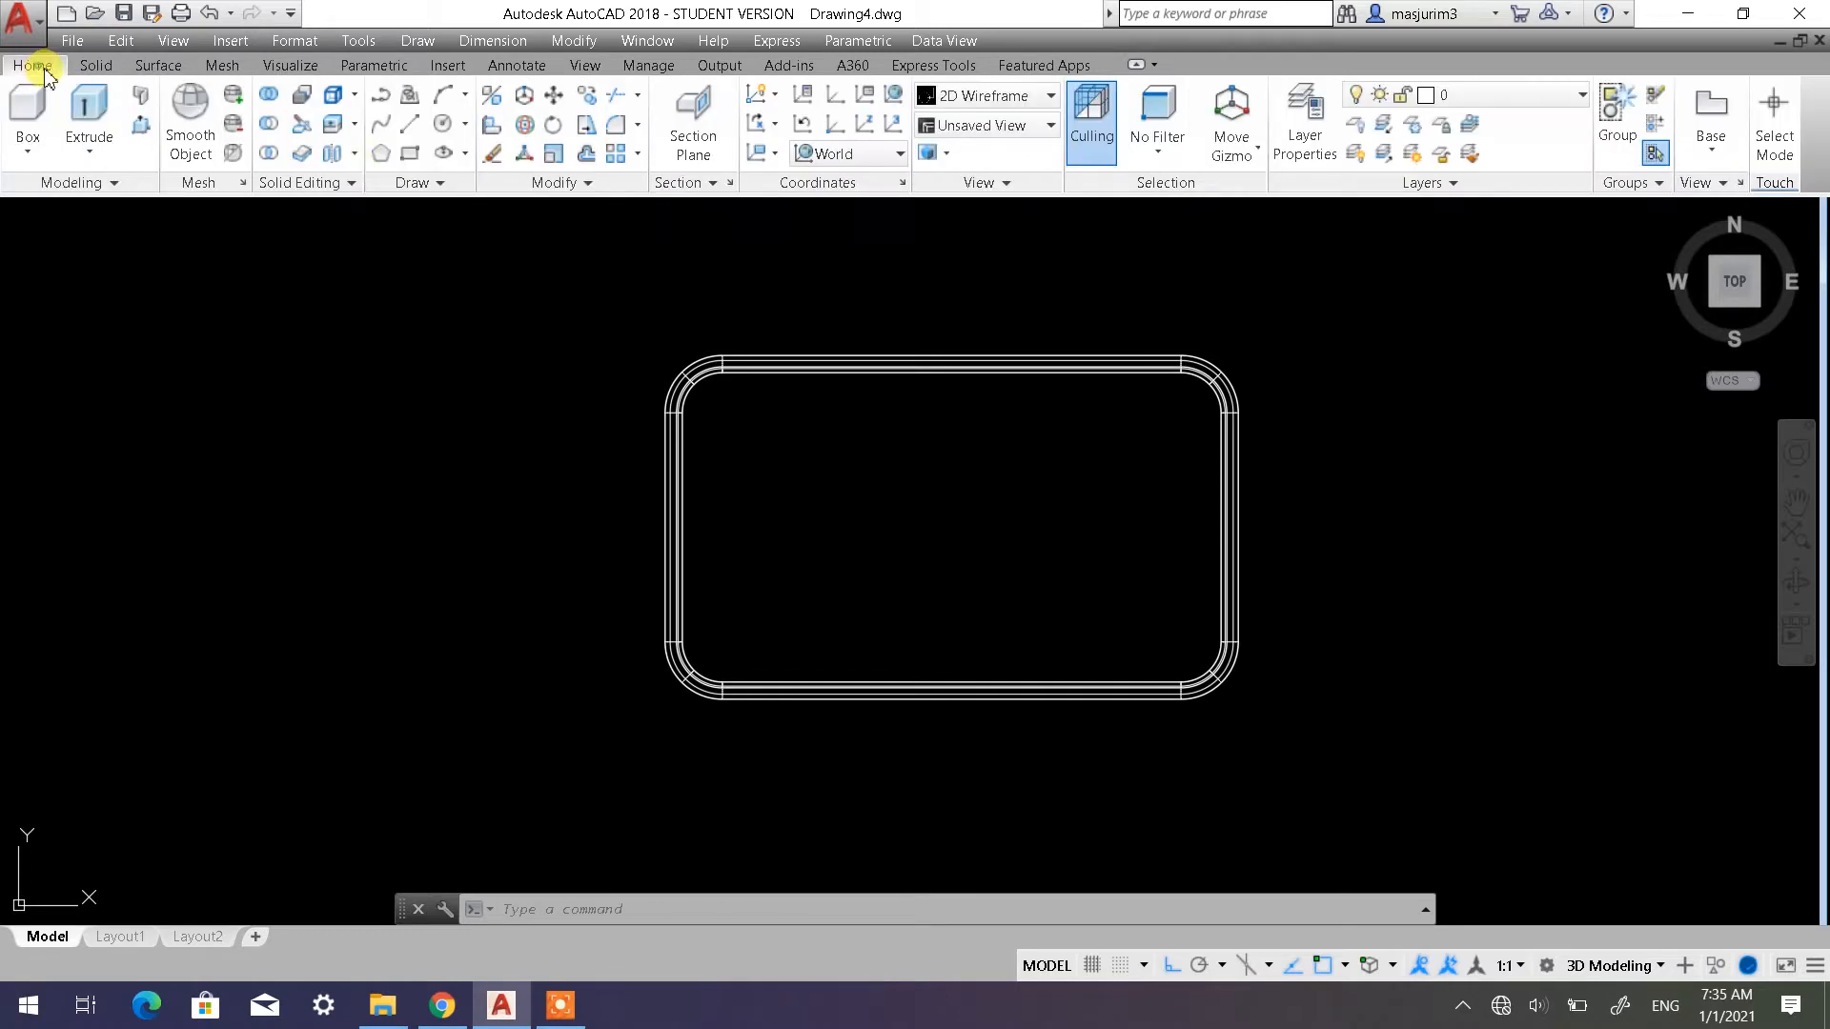
left_click(441, 126)
scroll(800, 499, "up", 2)
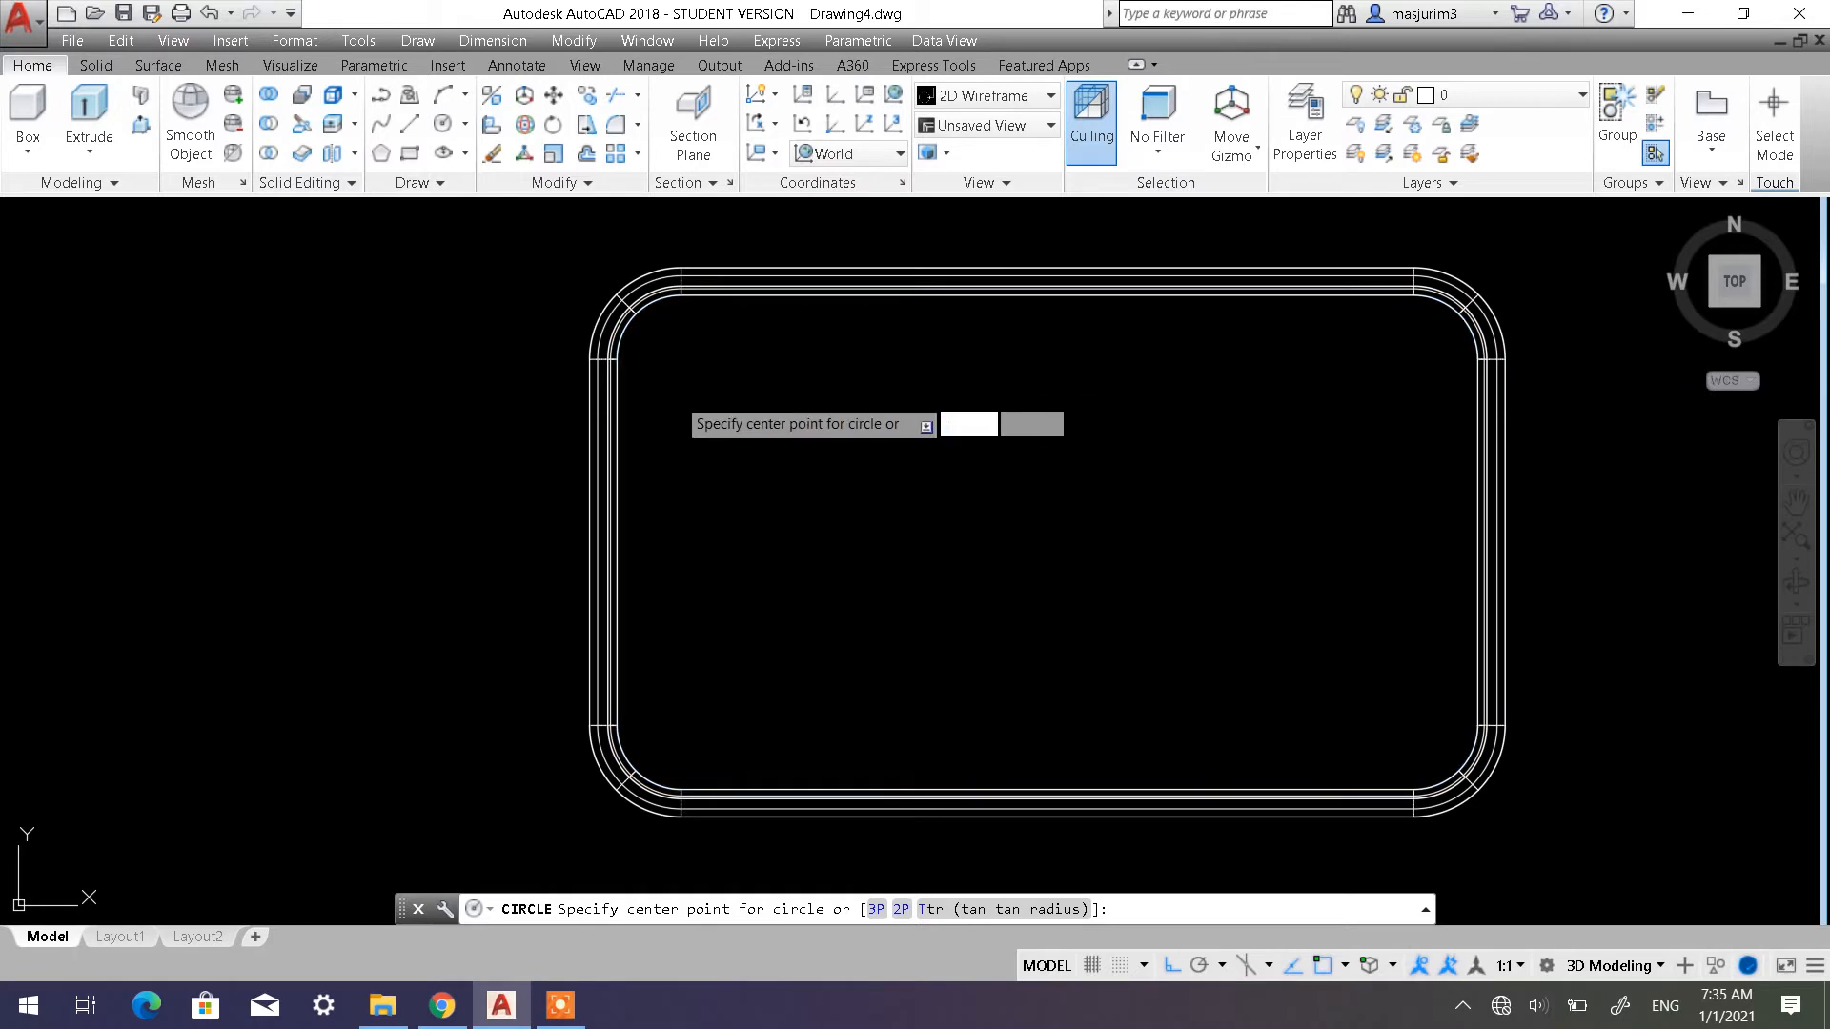
left_click(703, 386)
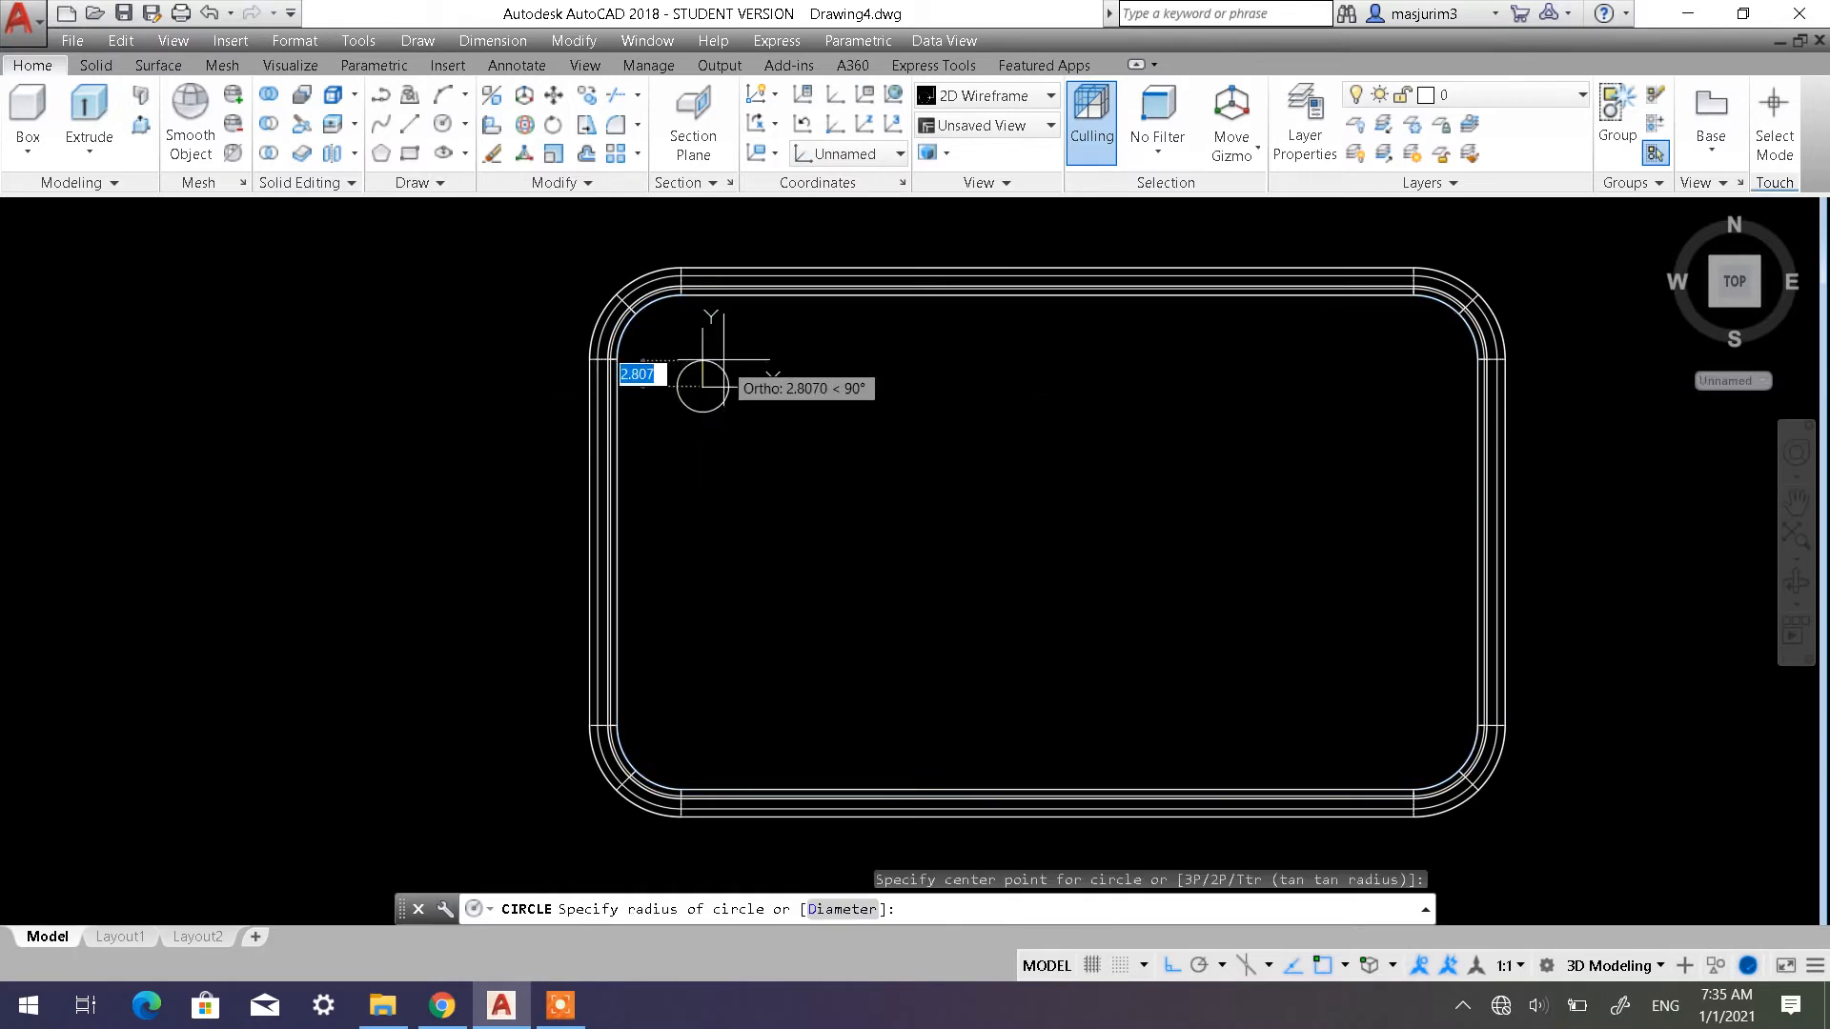
left_click(861, 911)
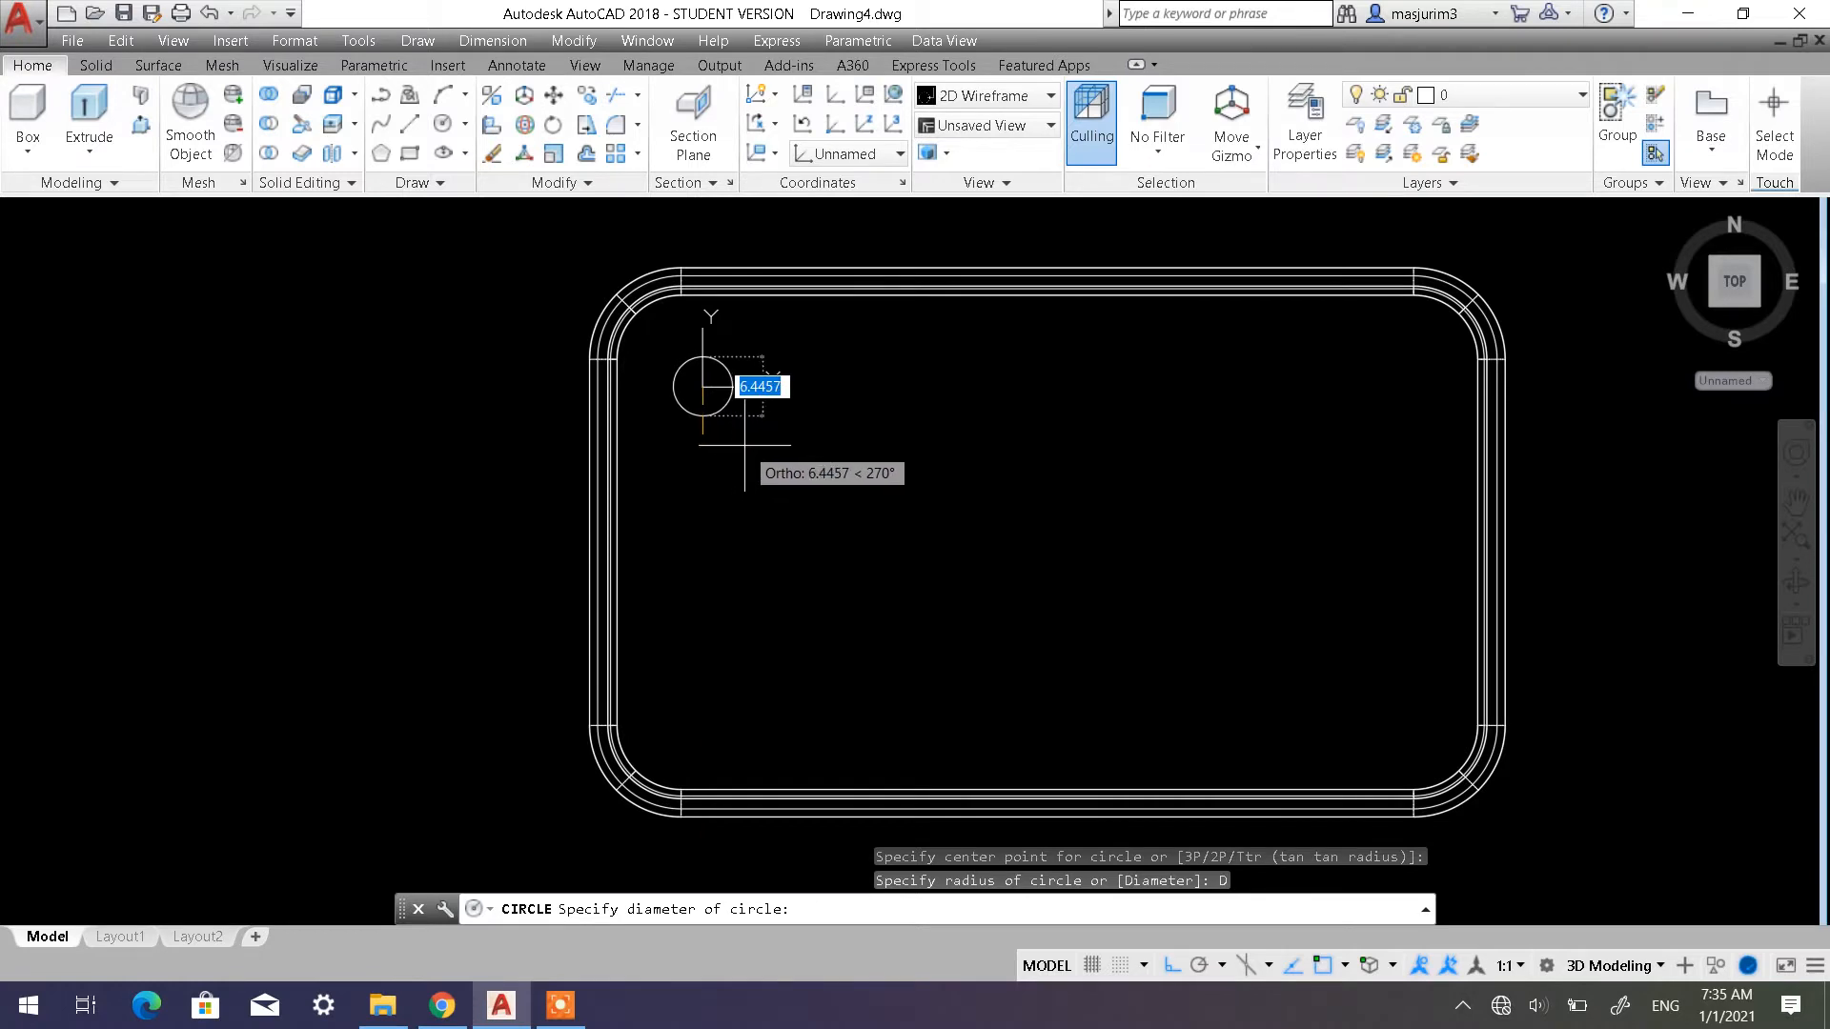
type("5")
key("Return")
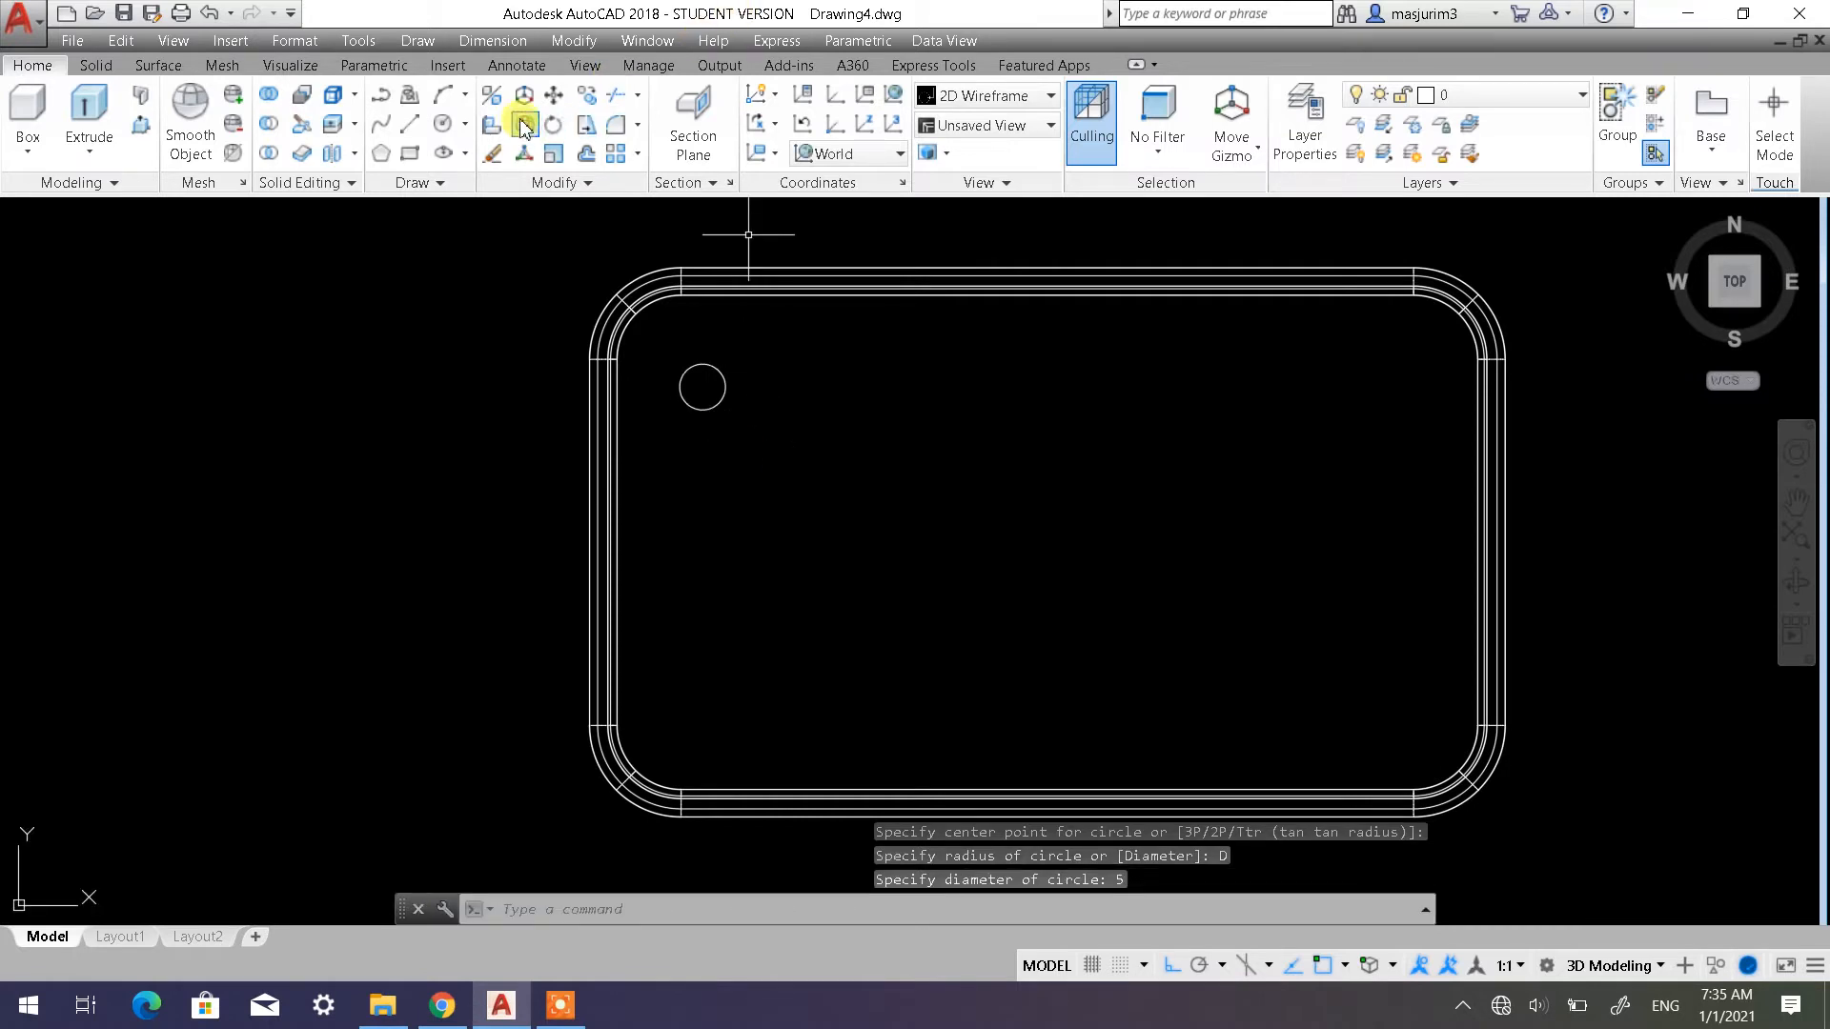
Copy the circle straight down by a distance of 35
left_click(585, 97)
left_click(760, 455)
left_click(702, 388)
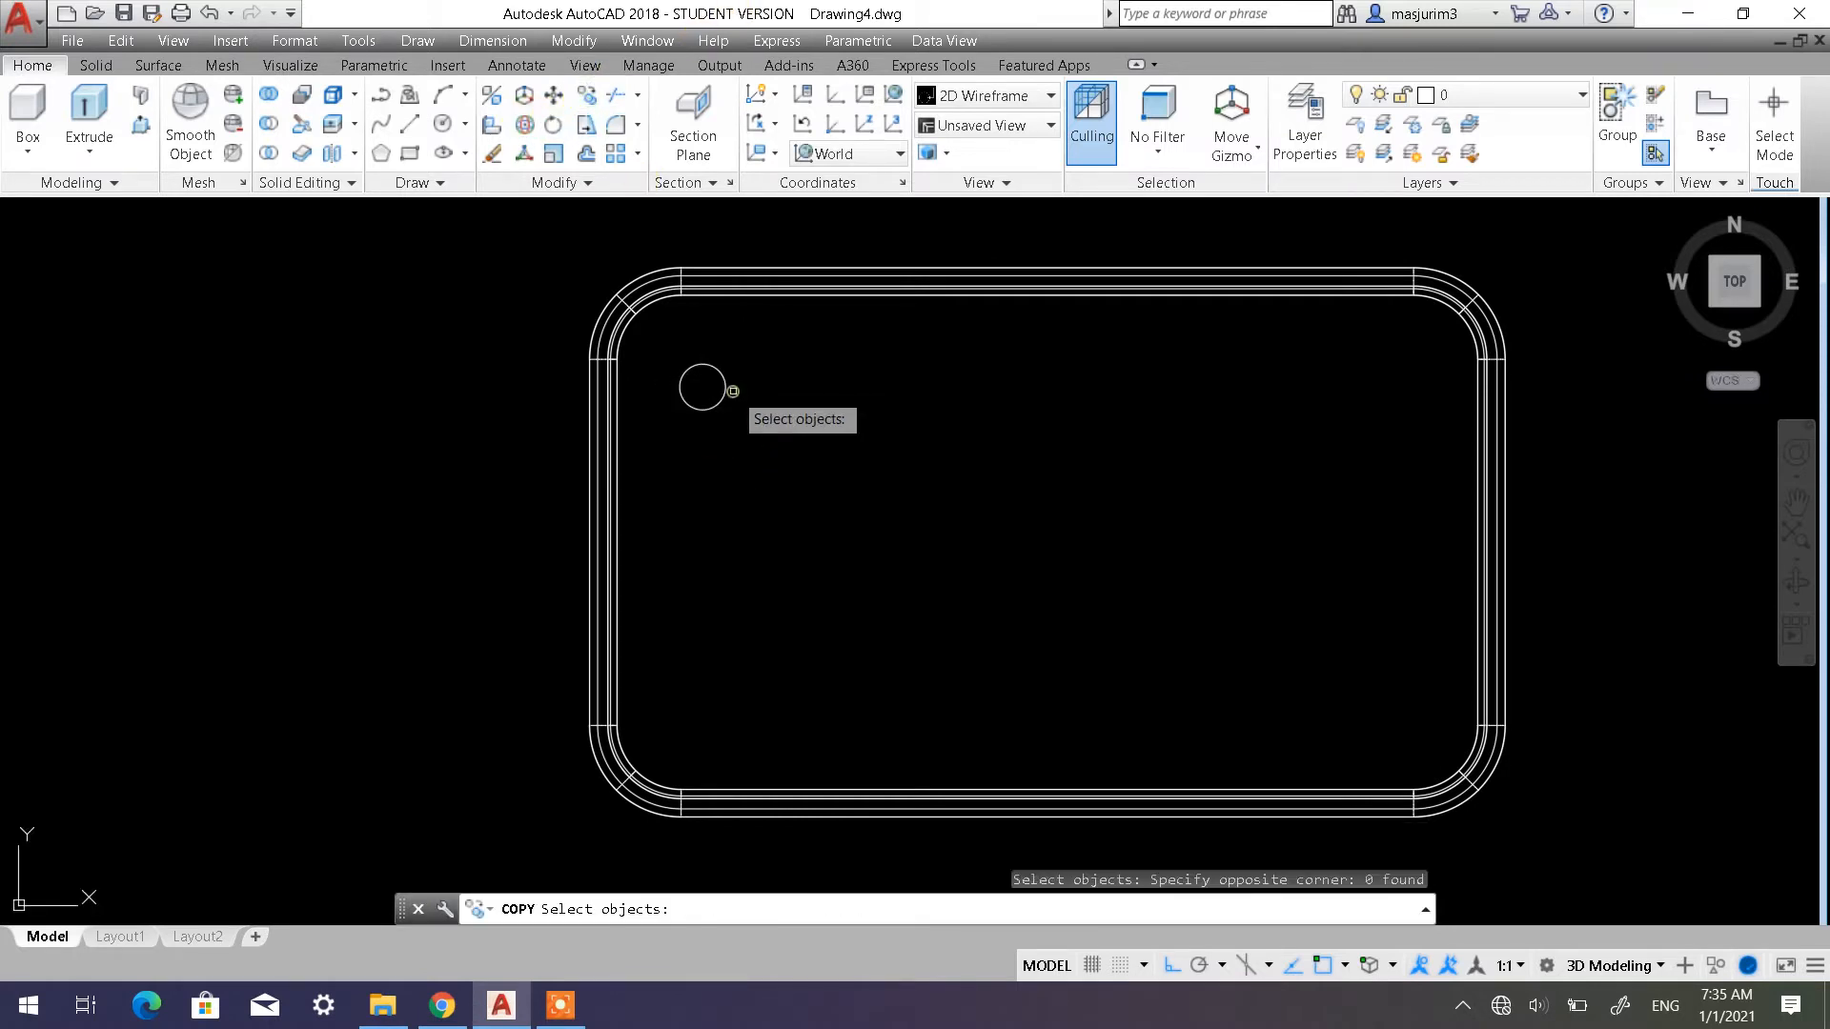
left_click(721, 382)
key("Return")
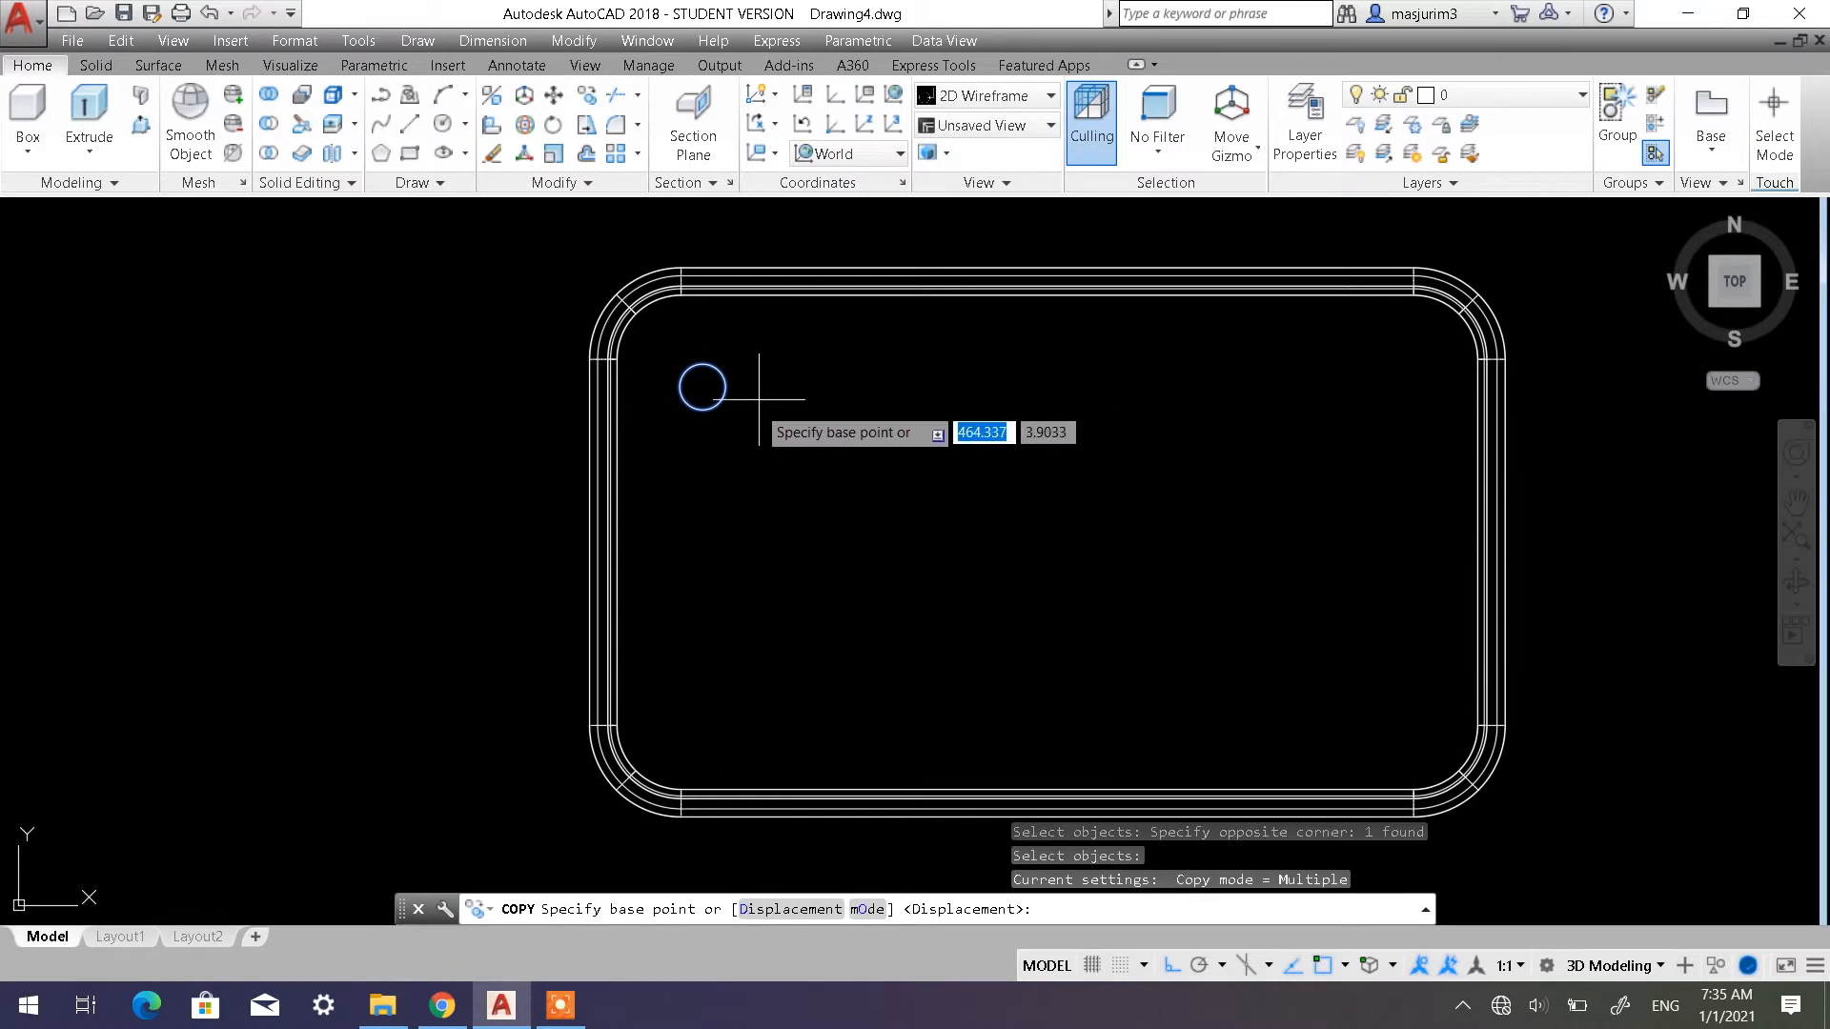
left_click(875, 371)
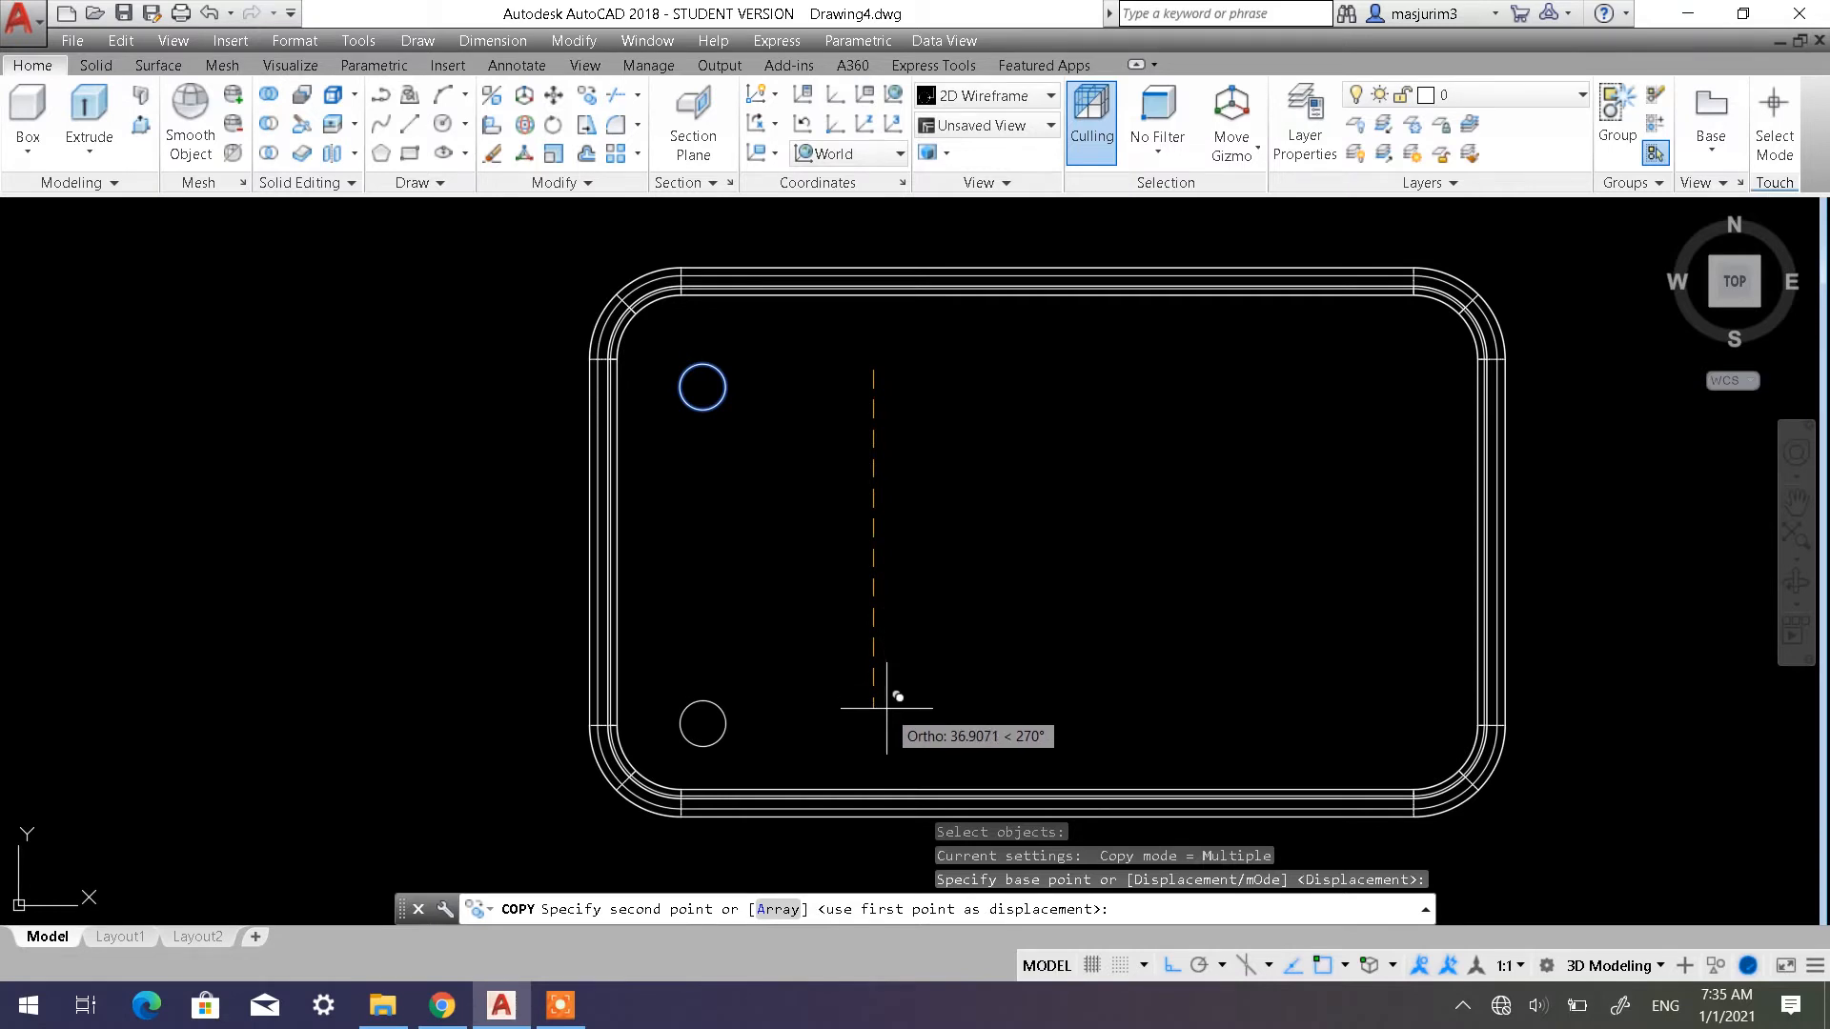
type("35")
key("Return")
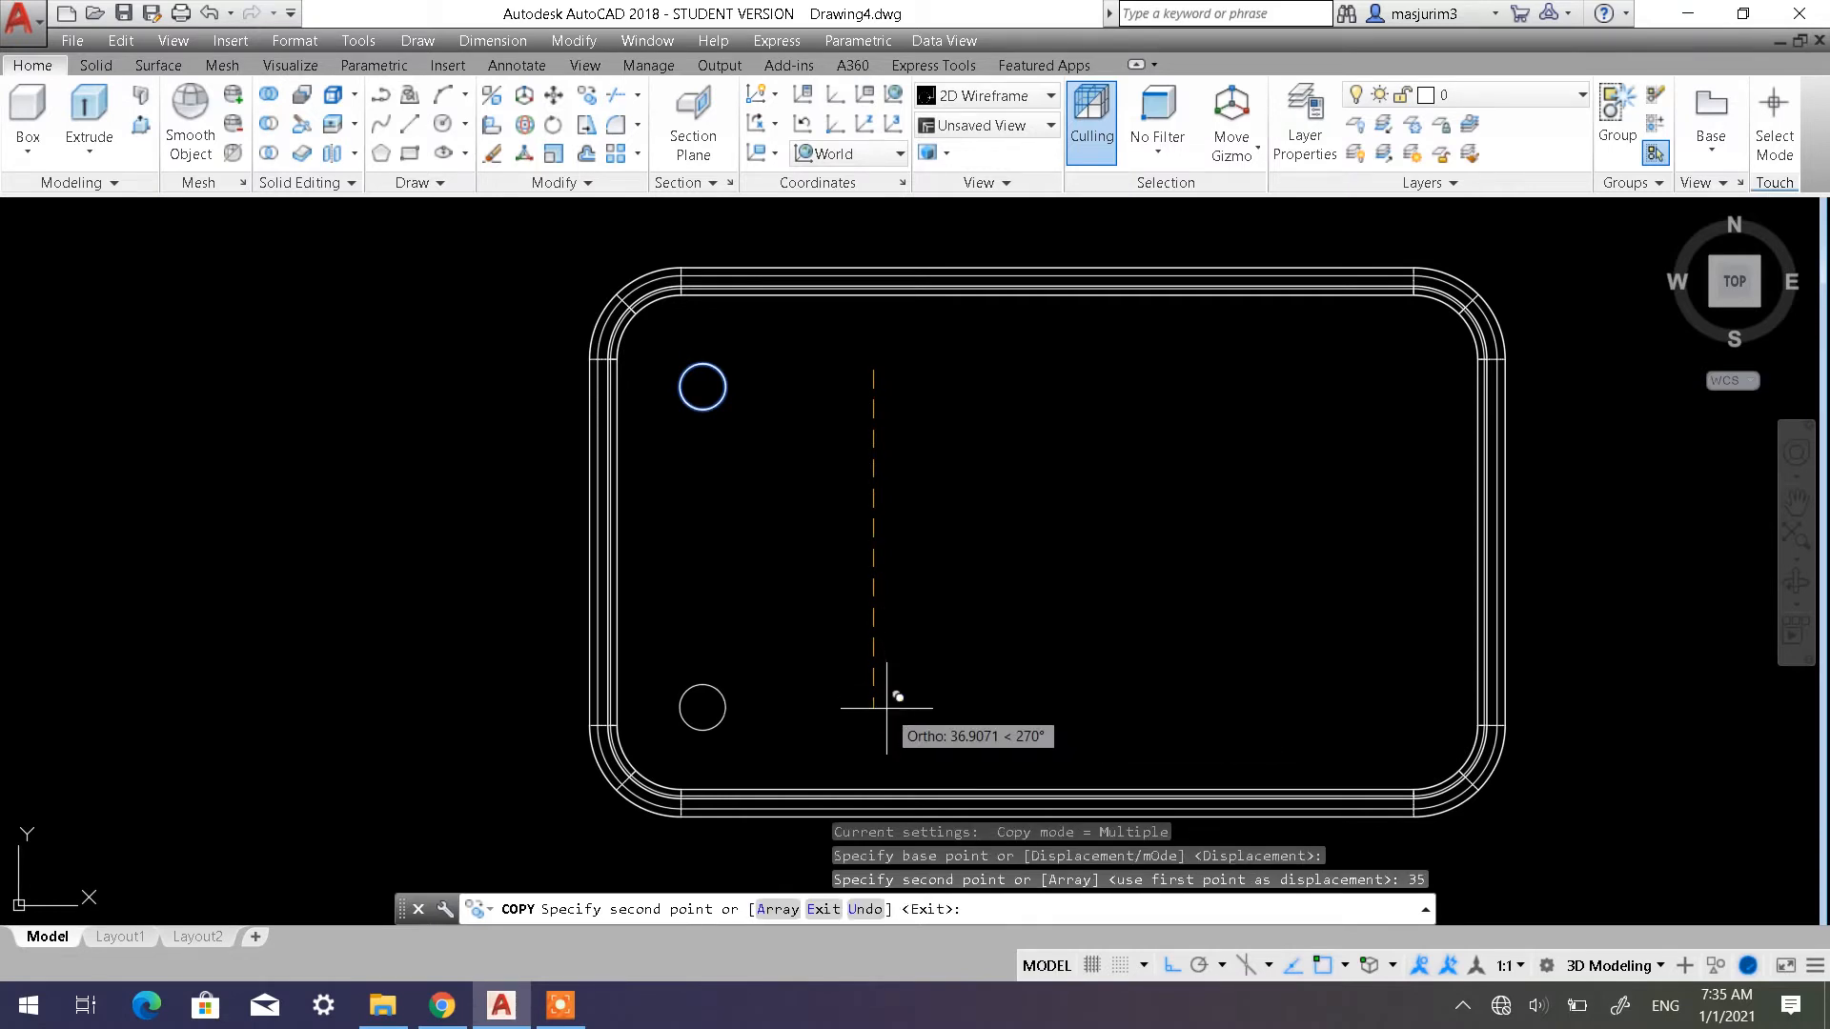
key("Escape")
key("Escape")
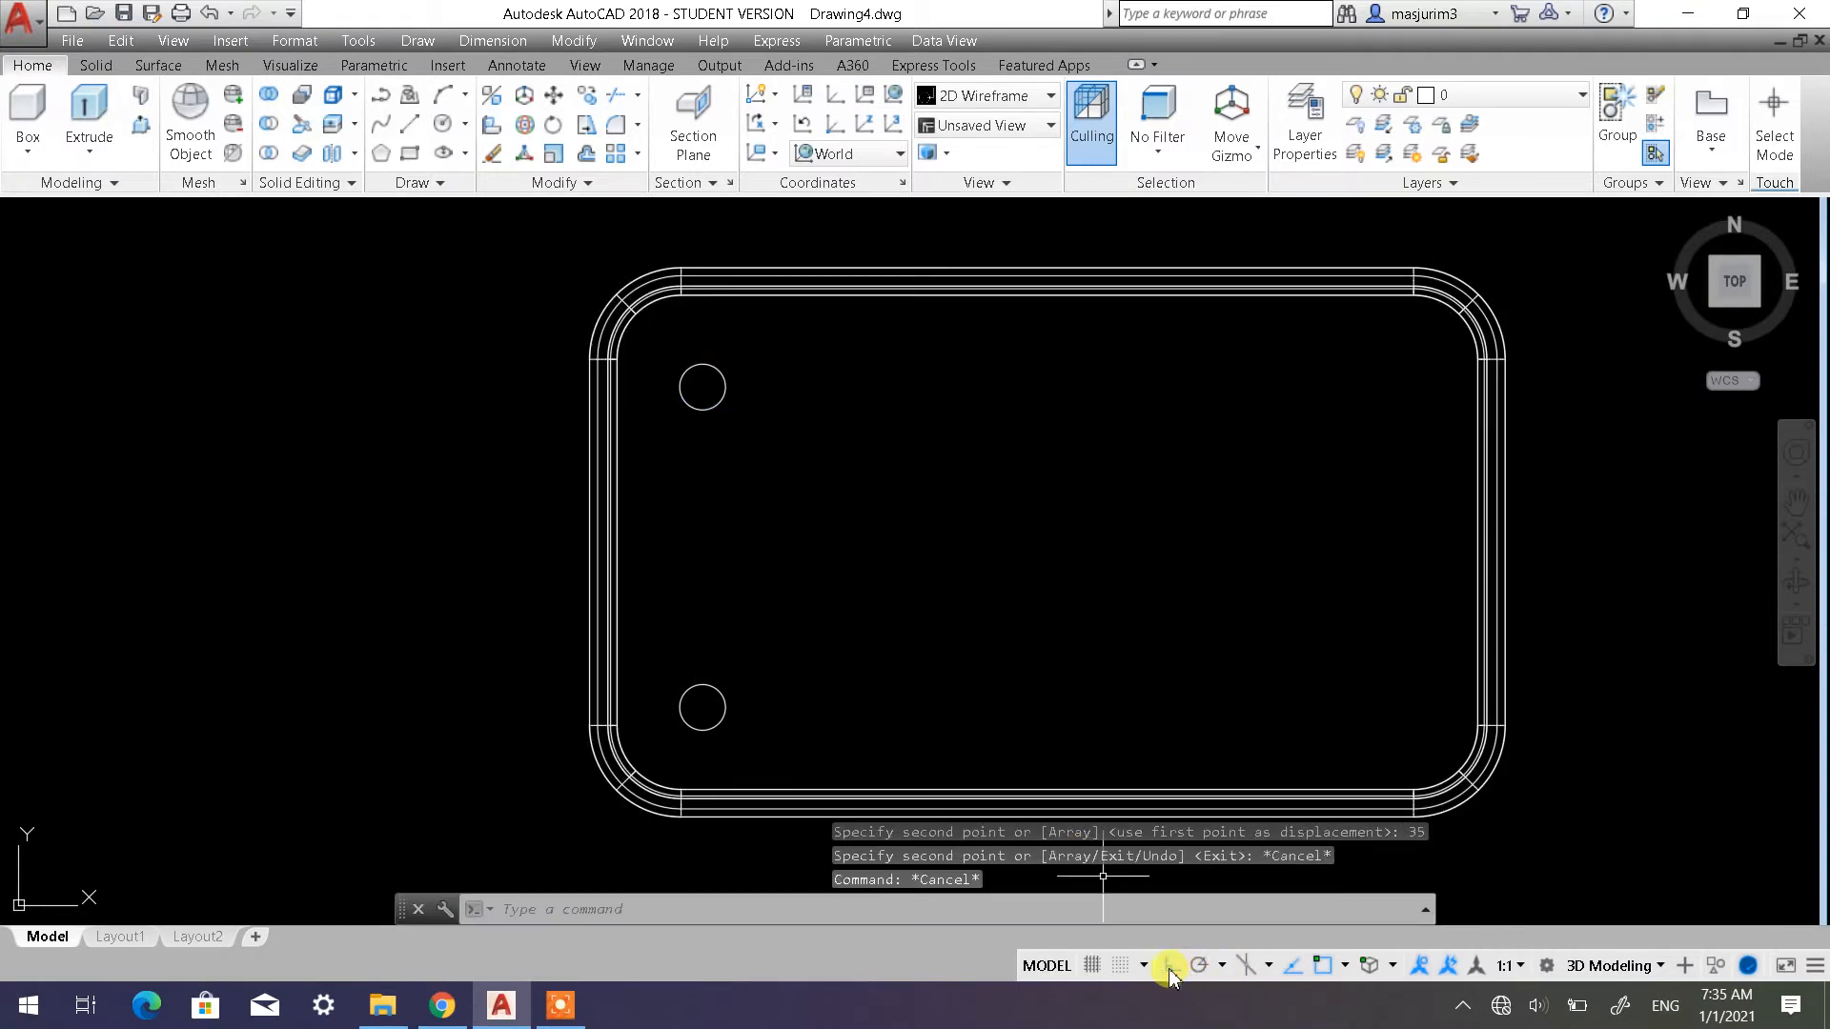
Draw two vertical lines joining the upper and lower circles at their right and left quadrants
left_click(1170, 967)
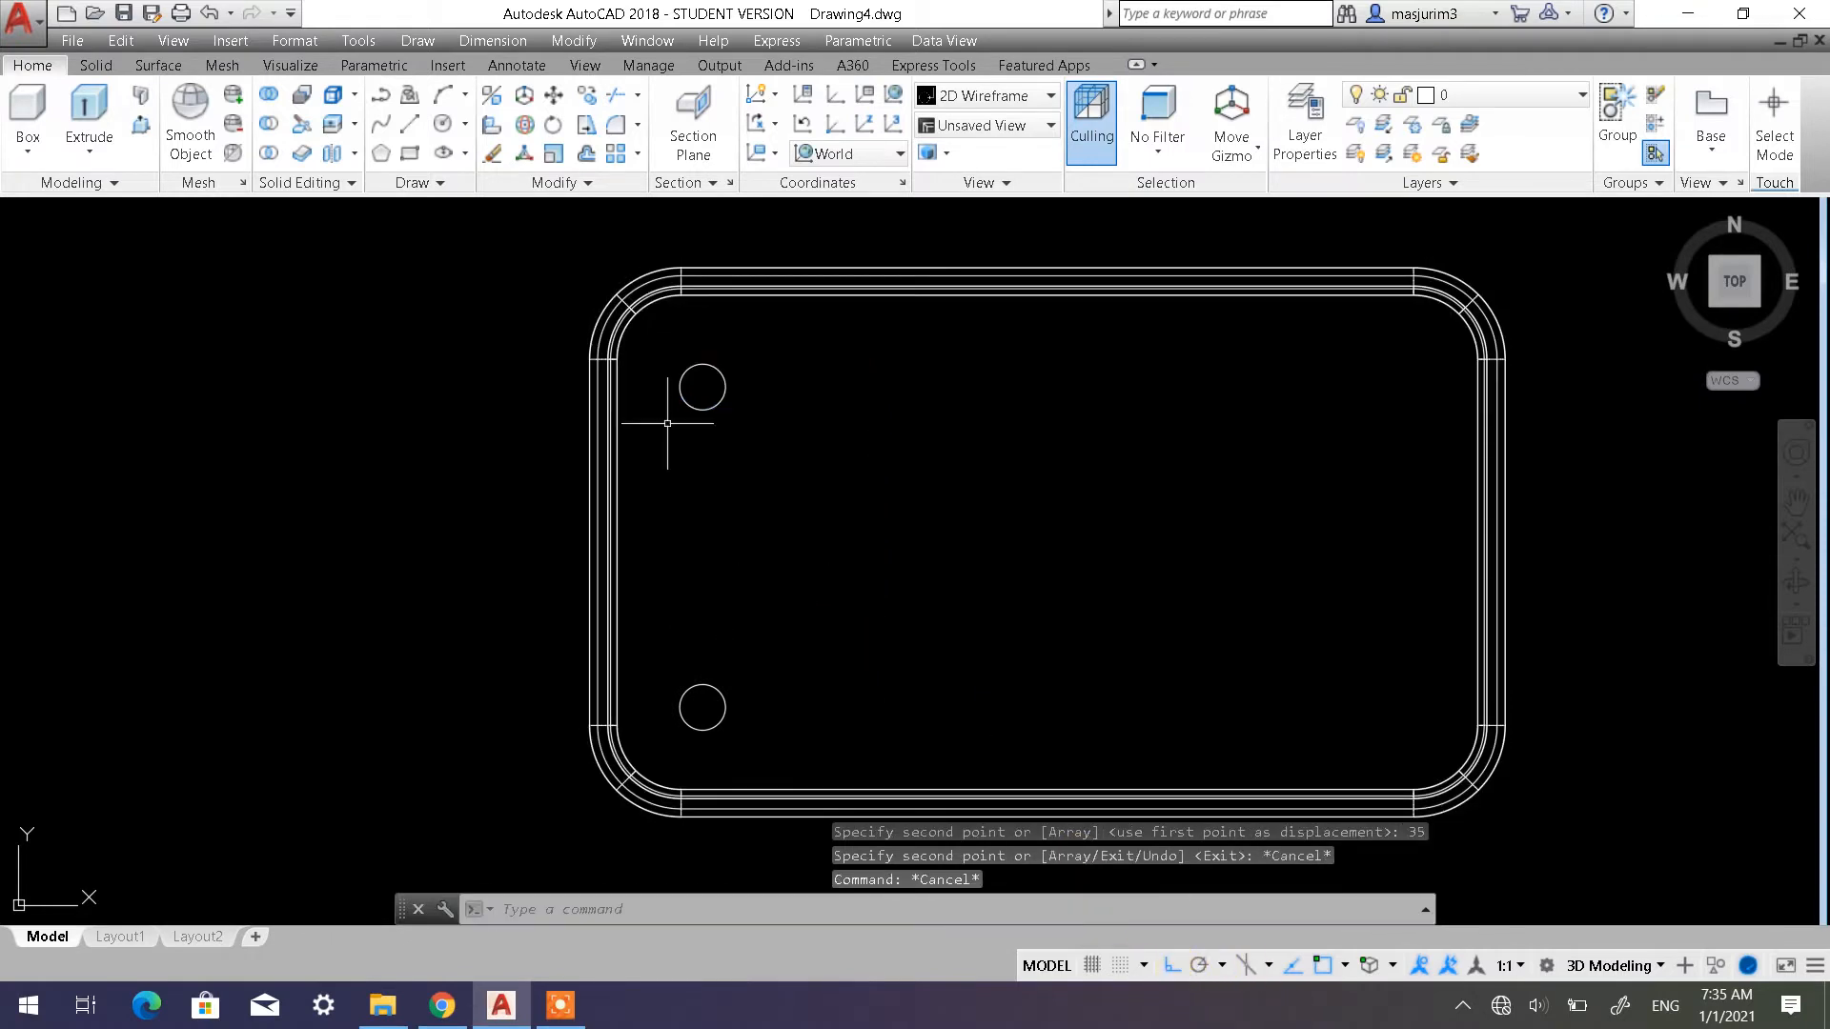
left_click(721, 391)
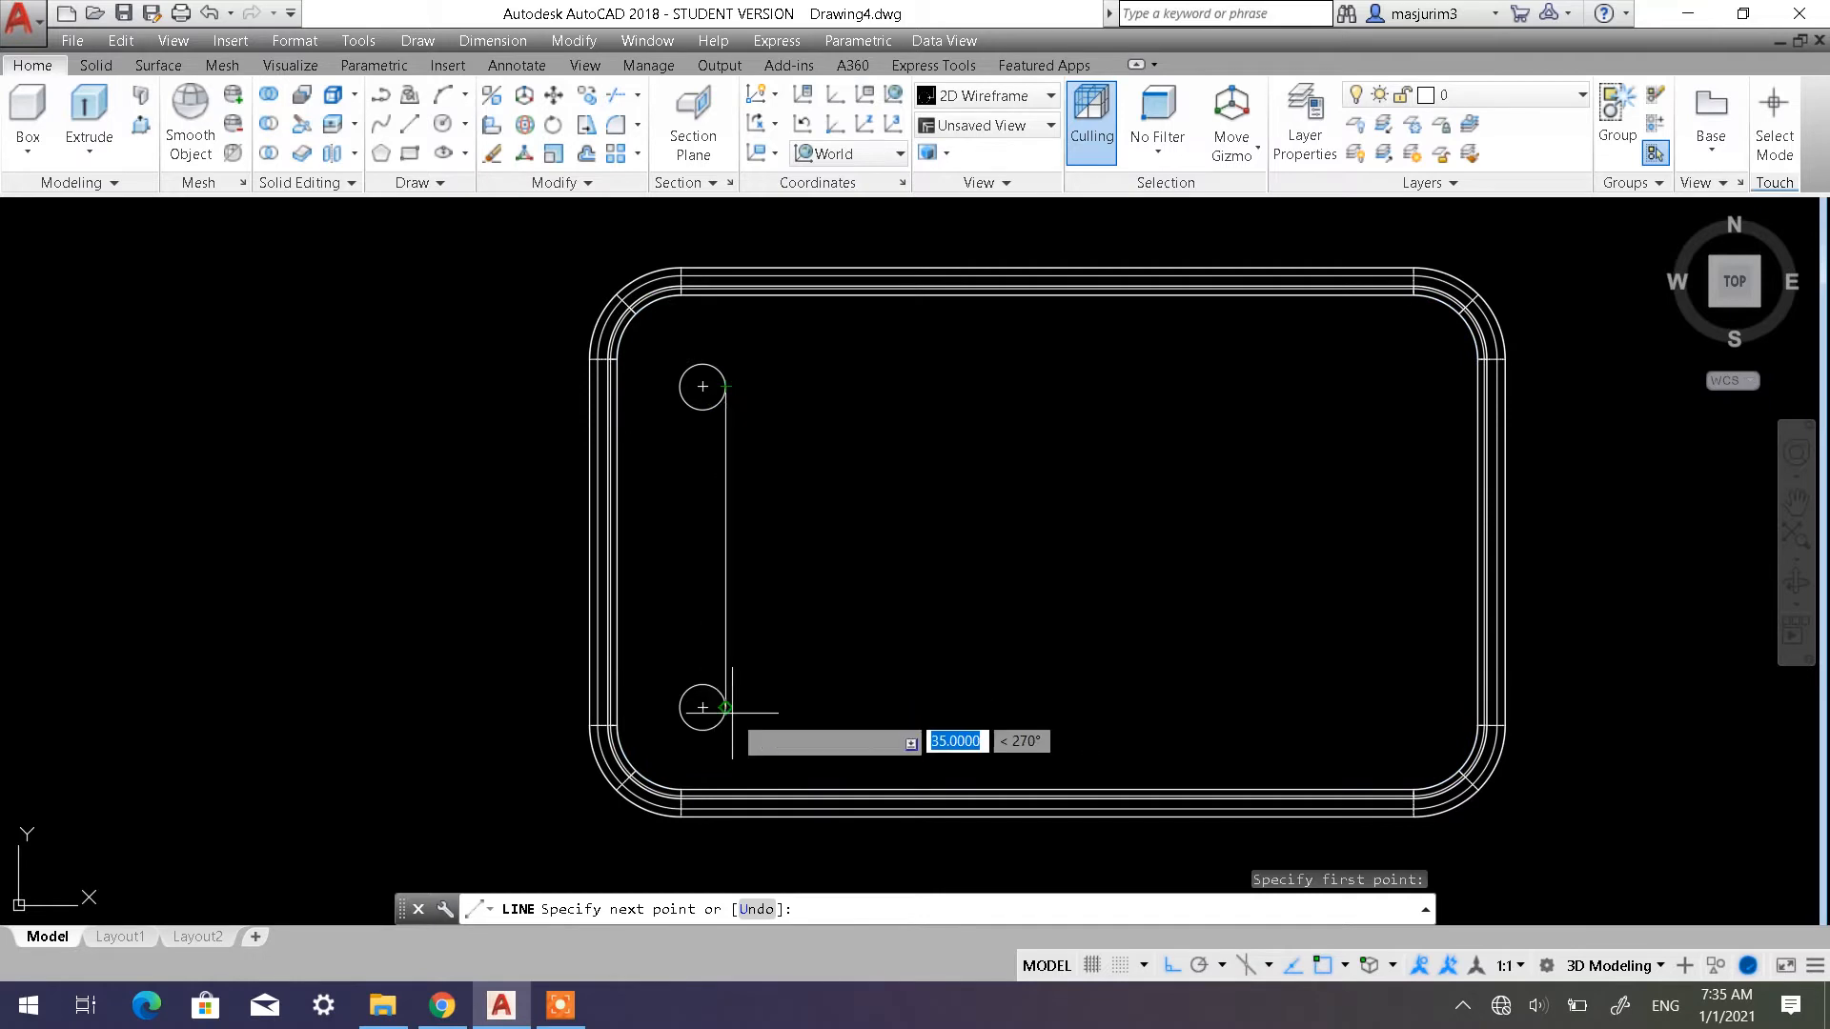
left_click(715, 707)
key("Escape")
key("Escape")
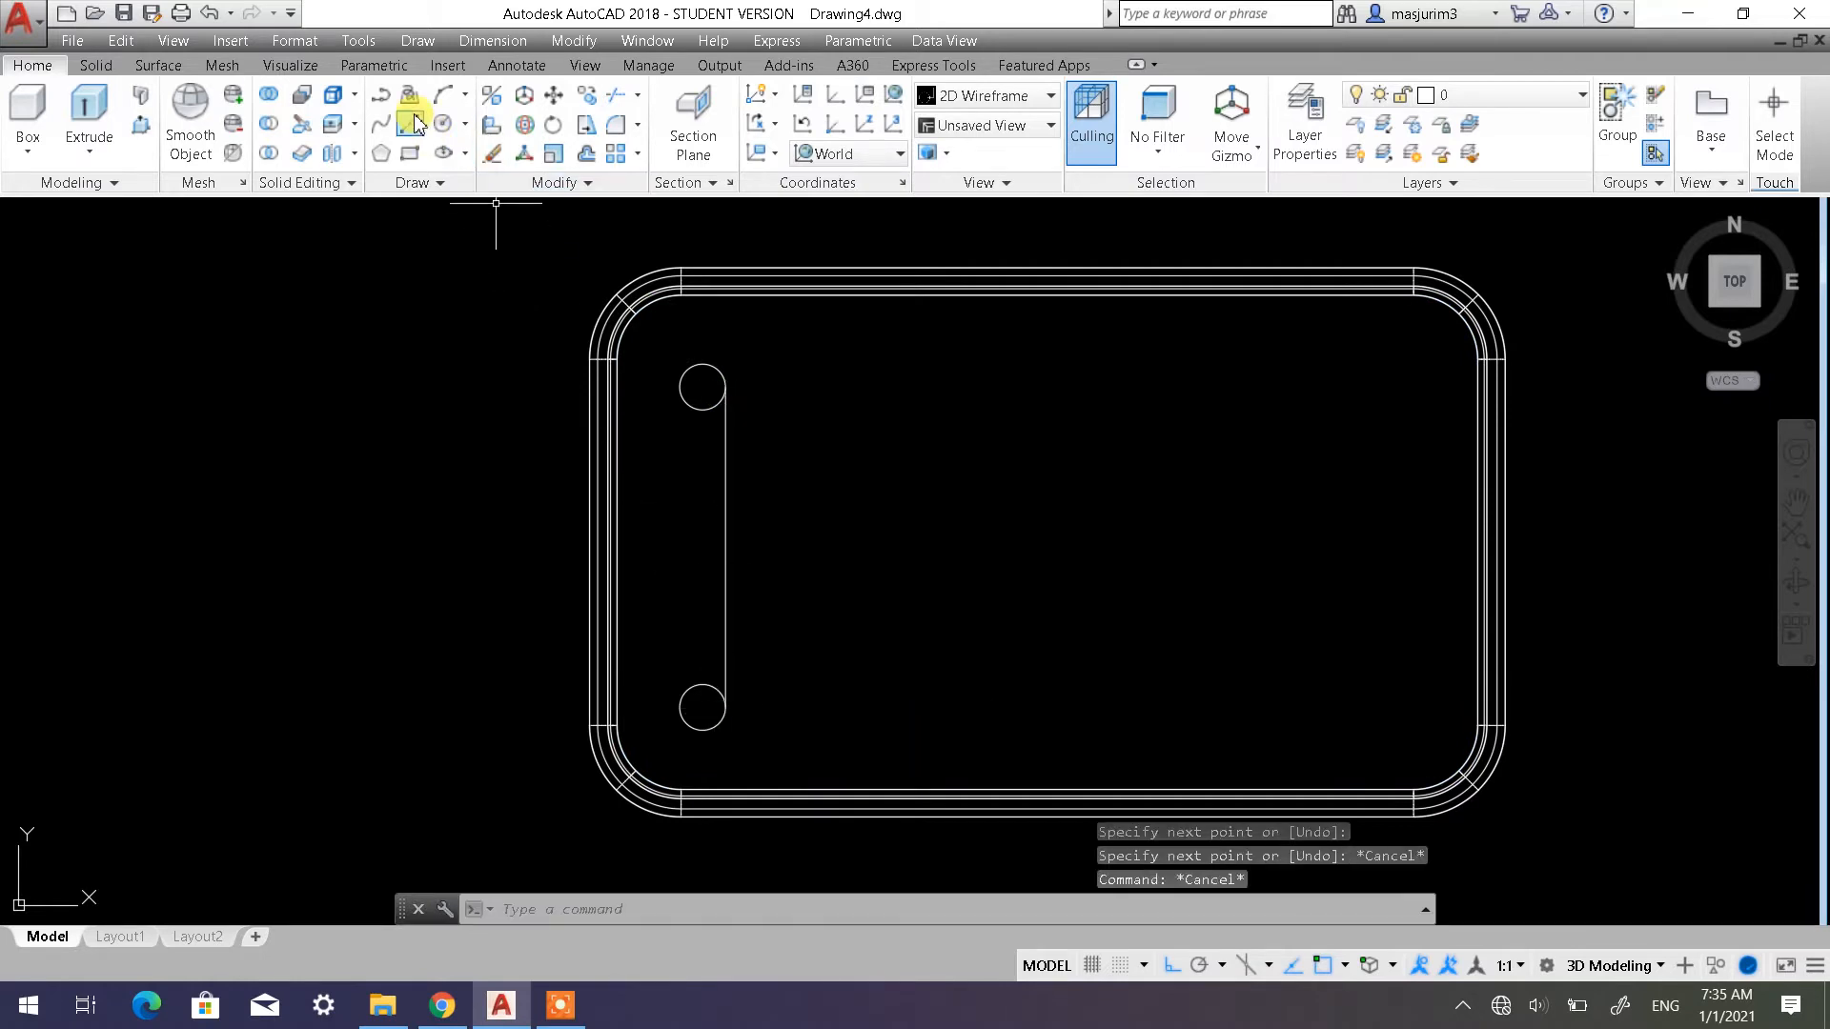
left_click(409, 123)
left_click(679, 386)
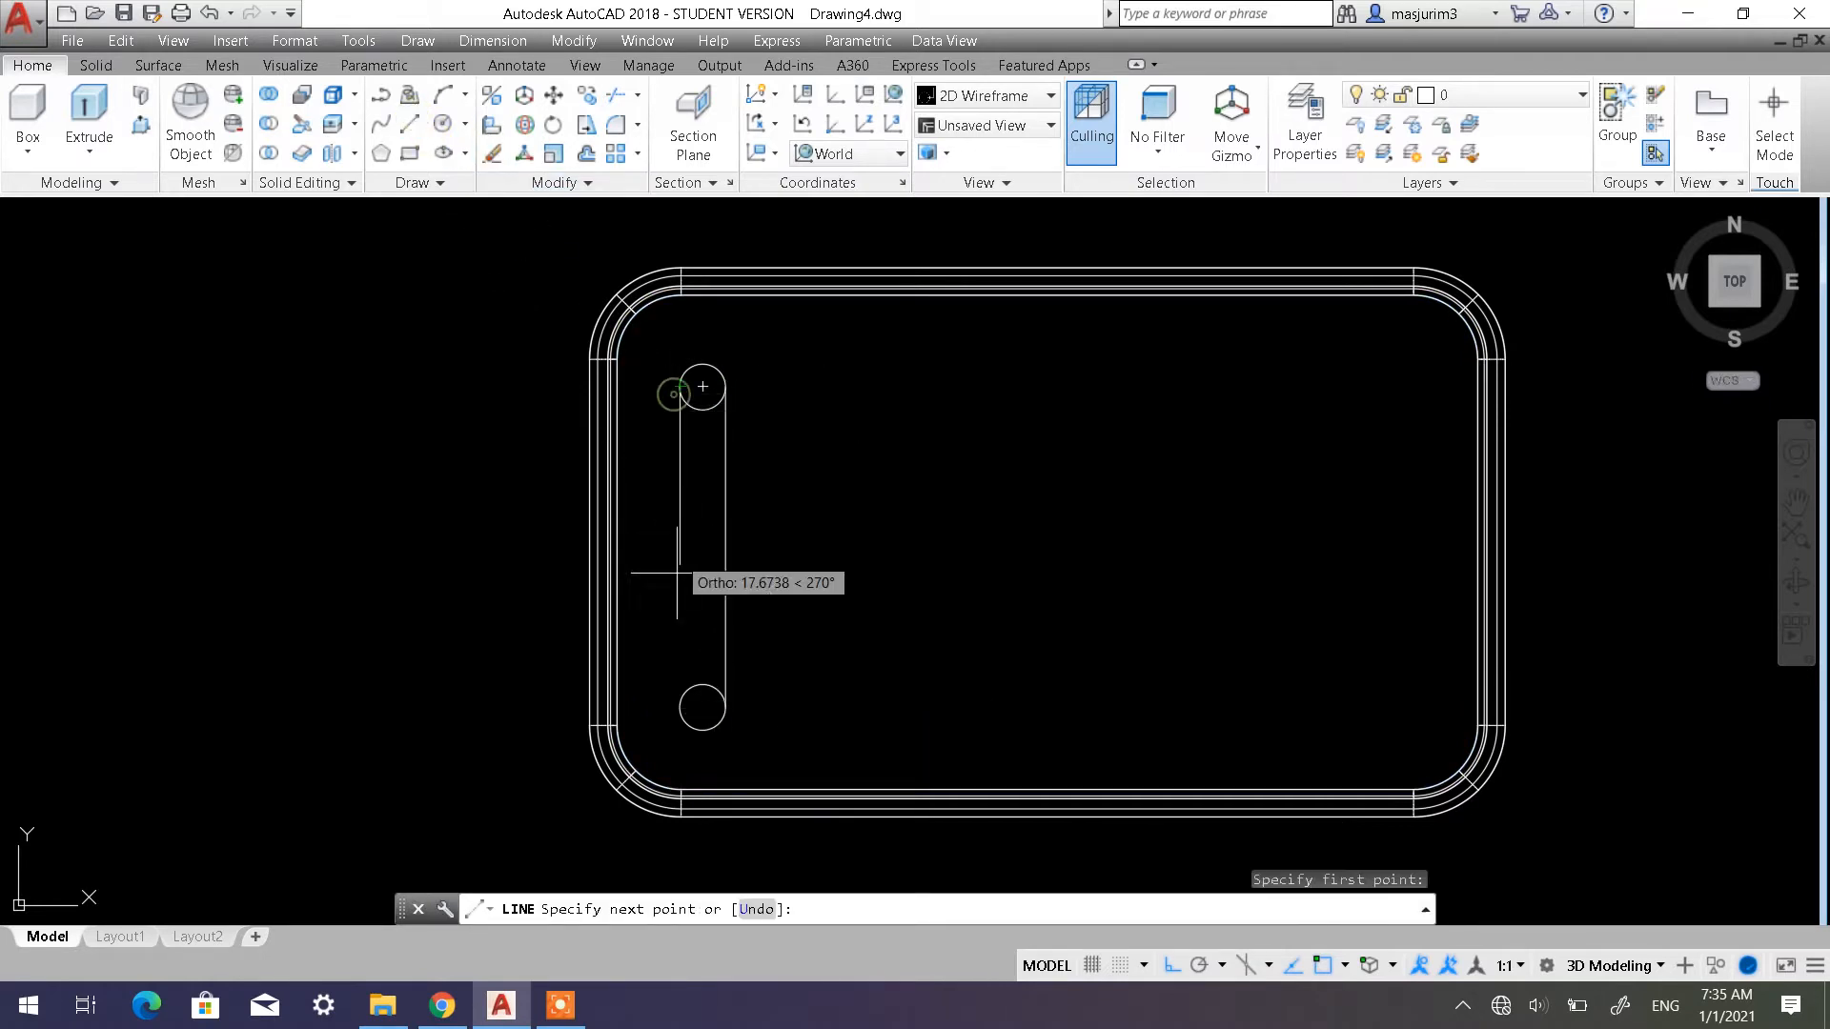
left_click(679, 705)
key("Escape")
key("Escape")
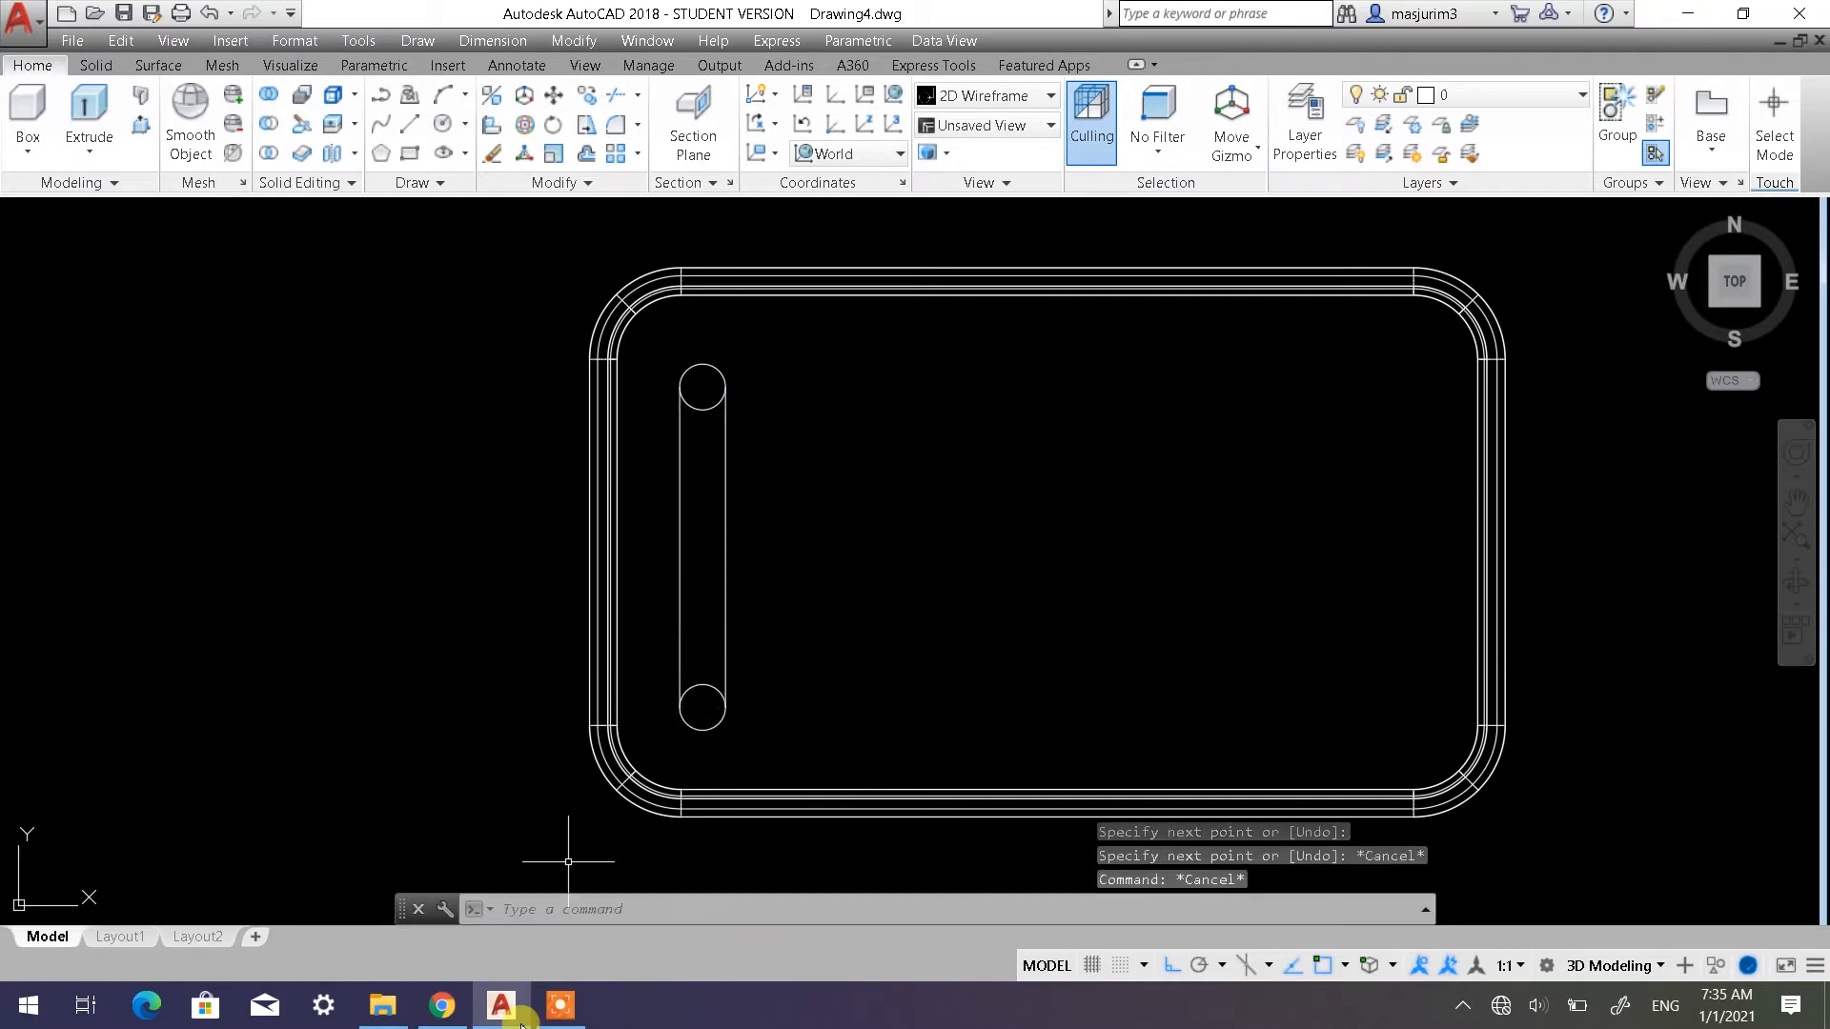
left_click(560, 1005)
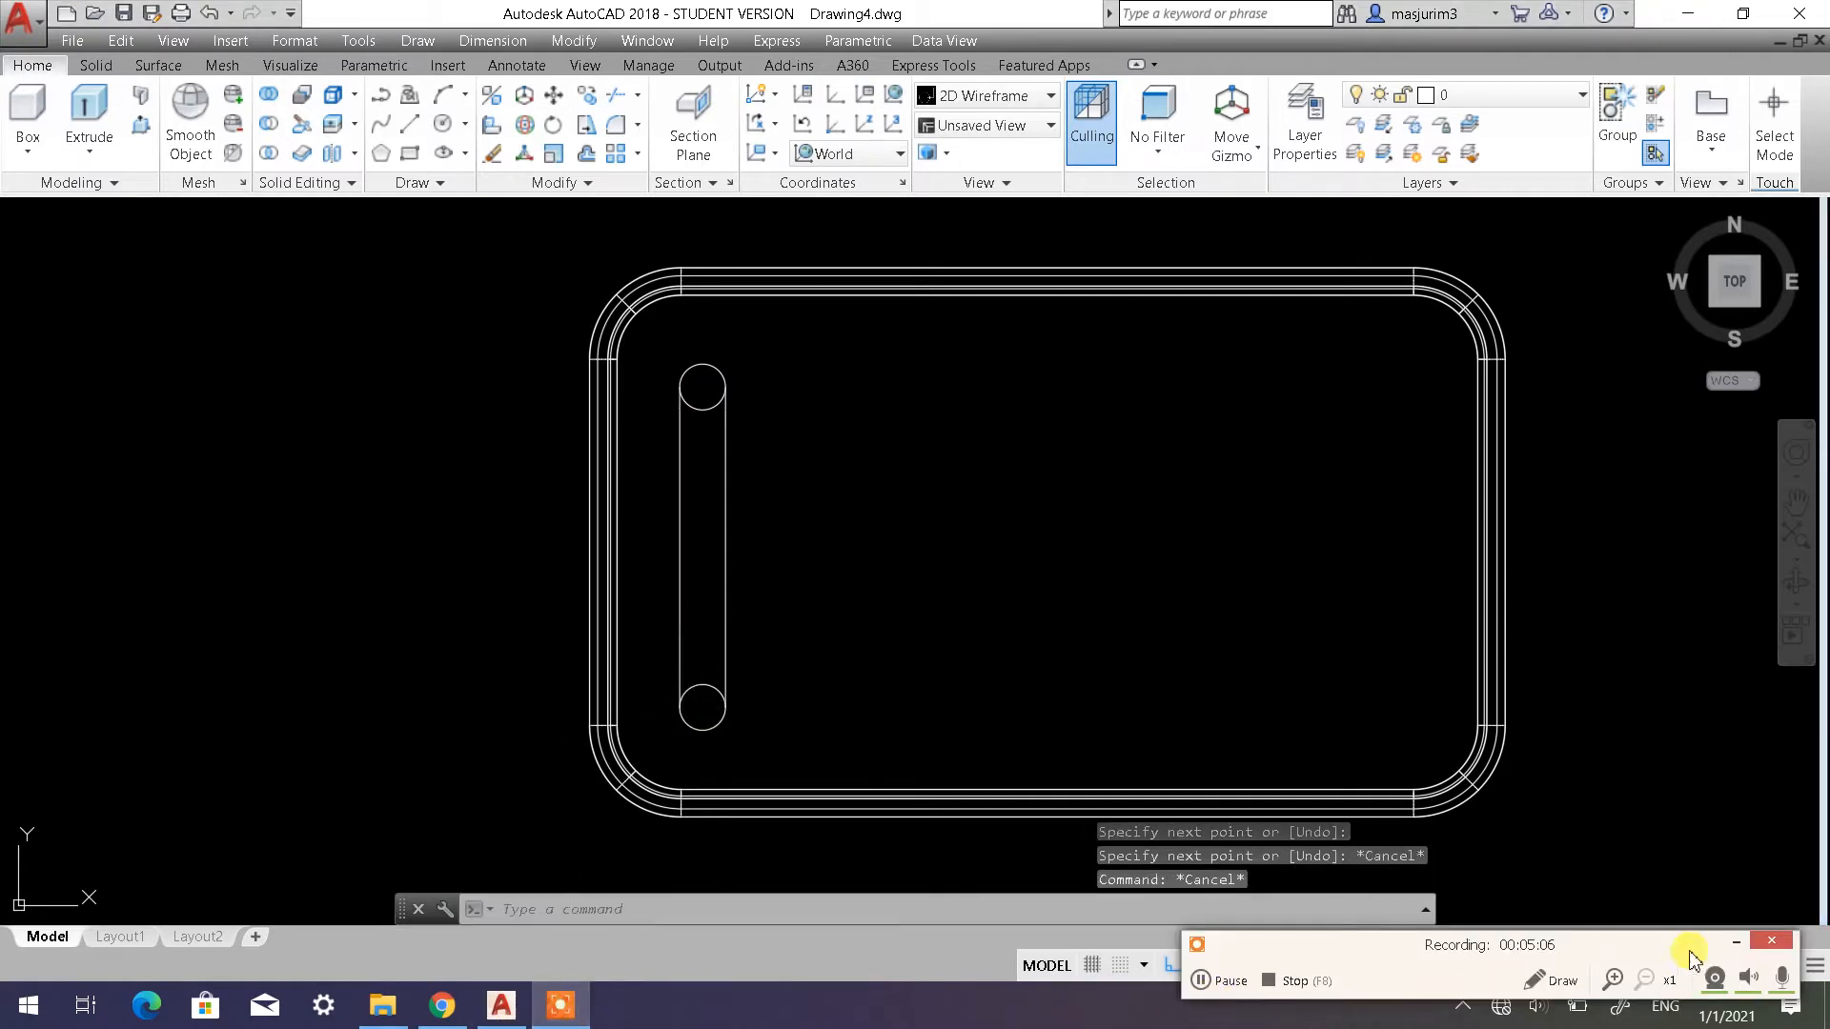
left_click(1738, 944)
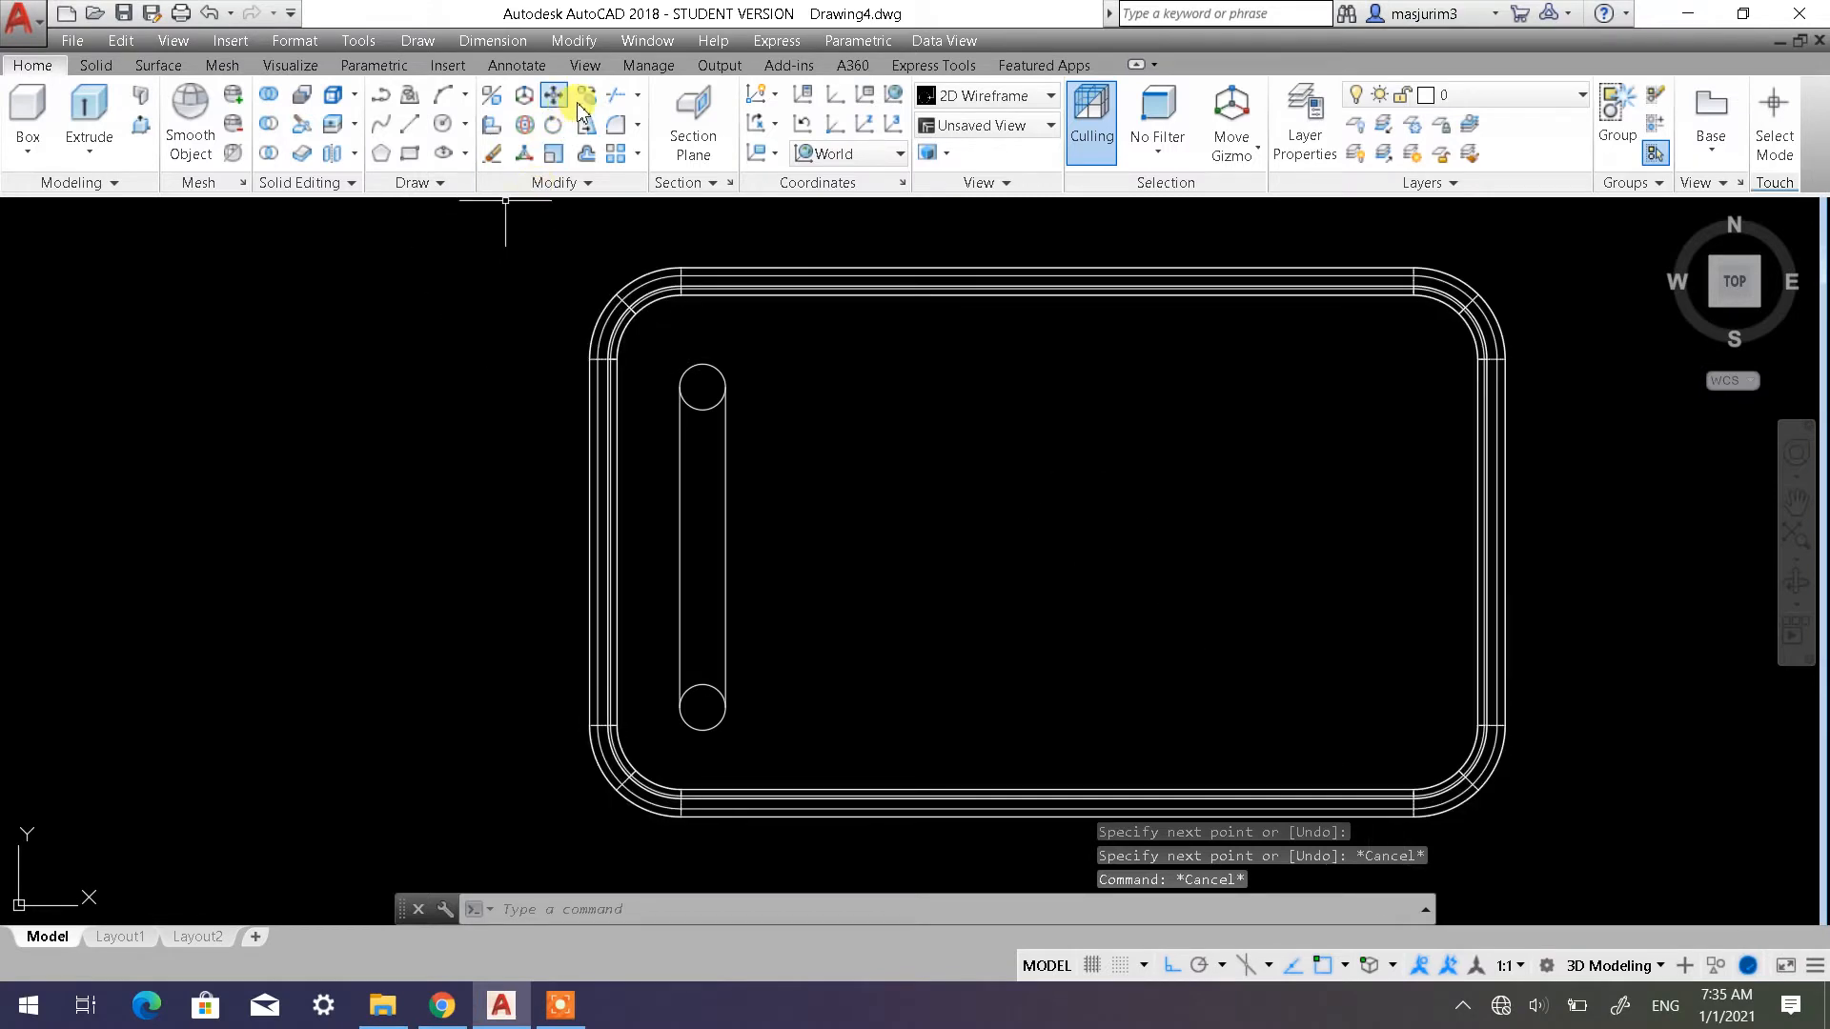
Trim the inner halves of both circles between the two vertical lines, leaving a closed slot outline
left_click(615, 94)
left_click(781, 726)
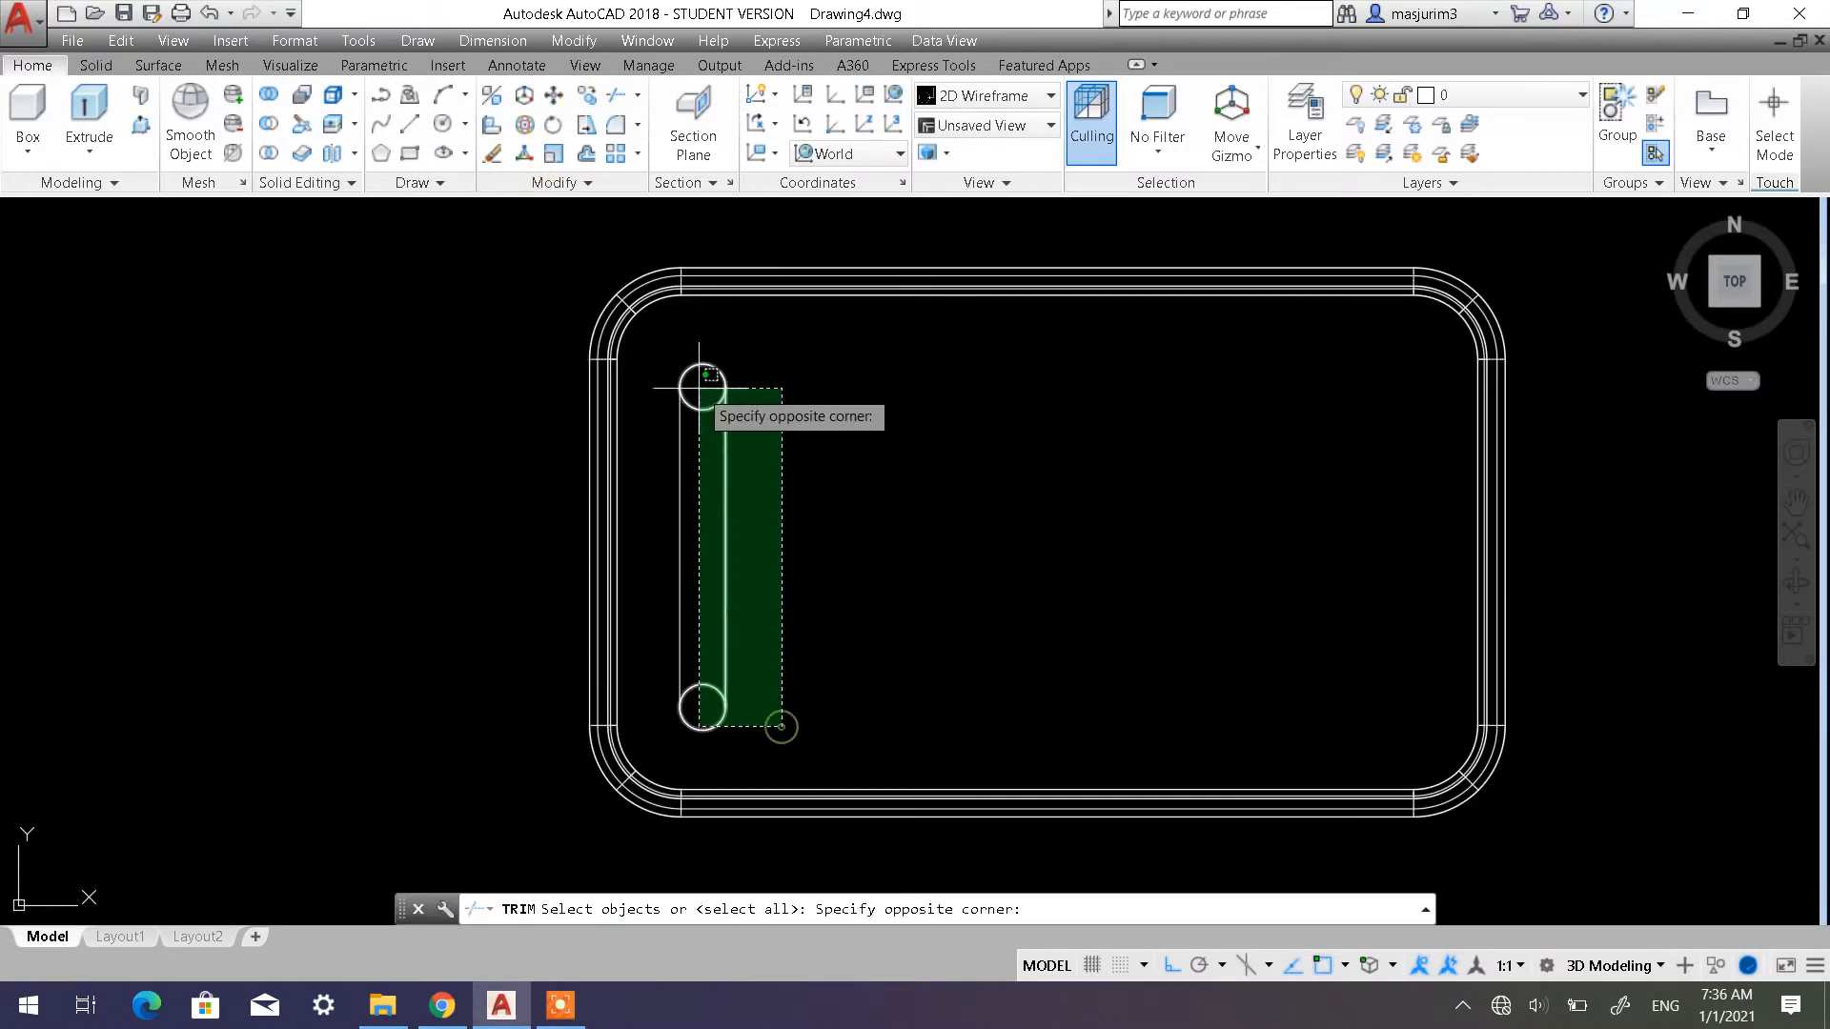
left_click(710, 375)
key("Return")
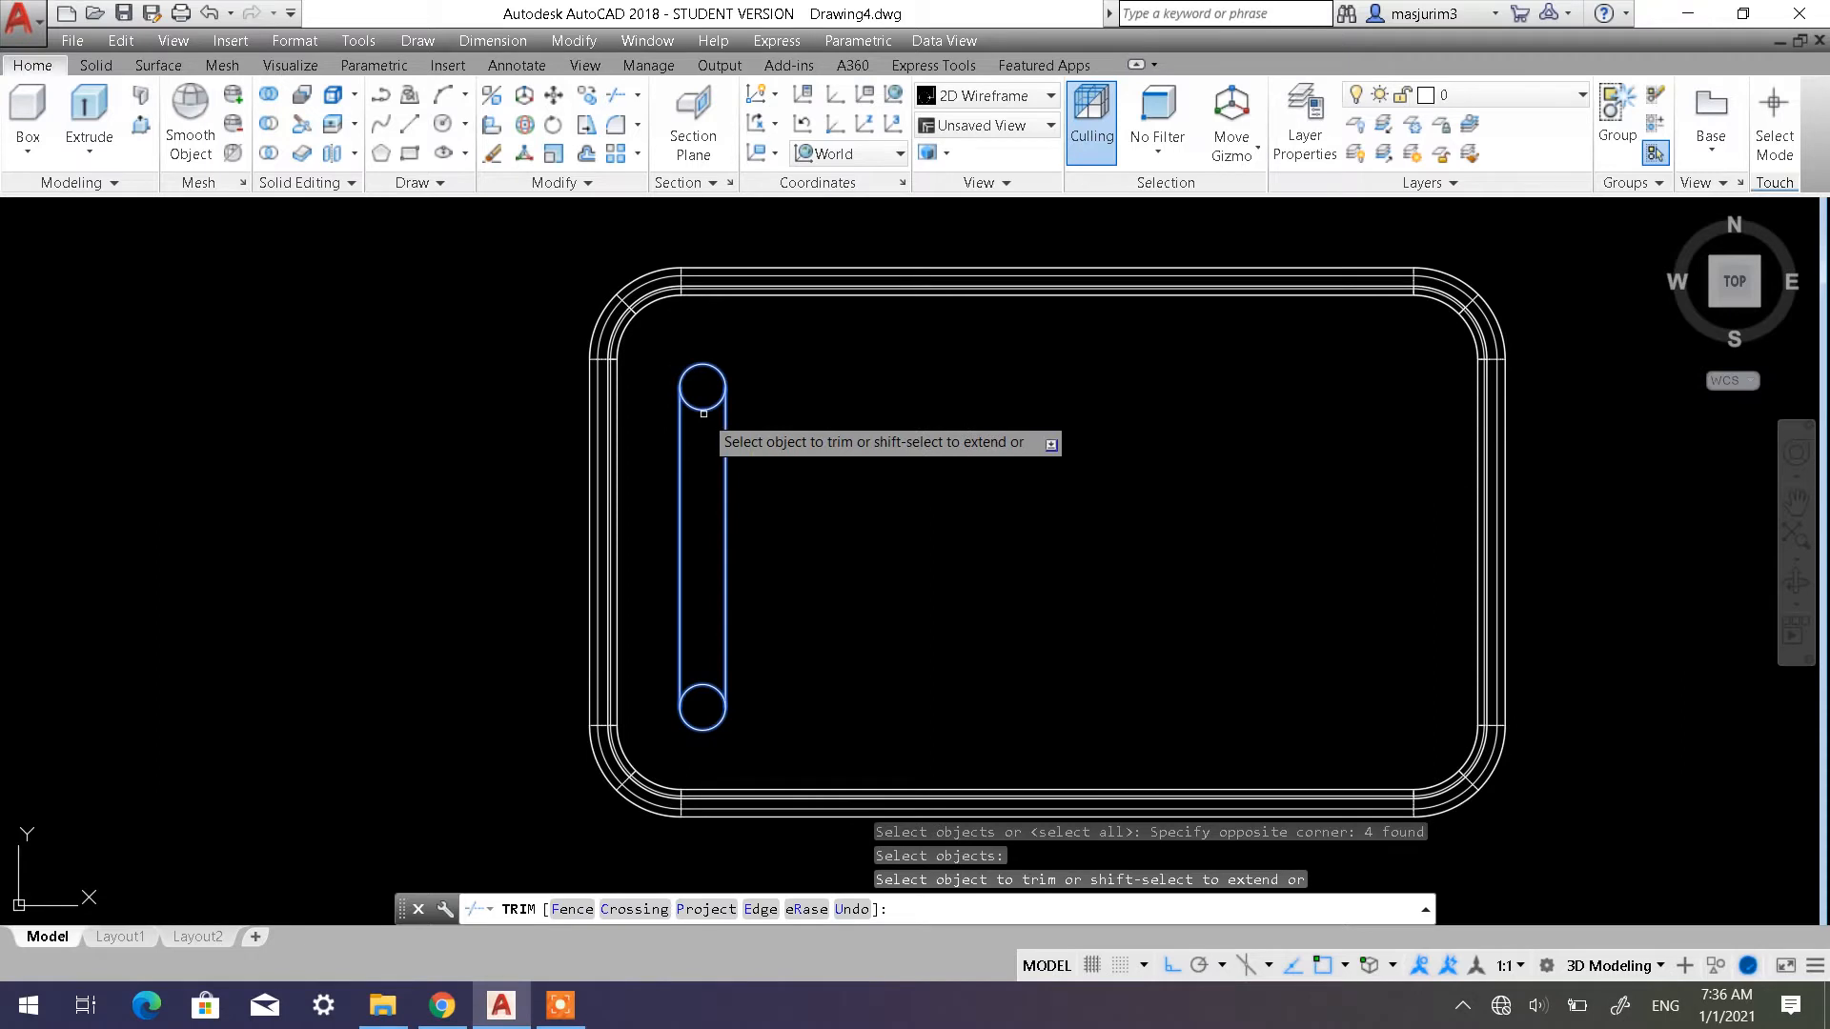
left_click(704, 413)
left_click(707, 684)
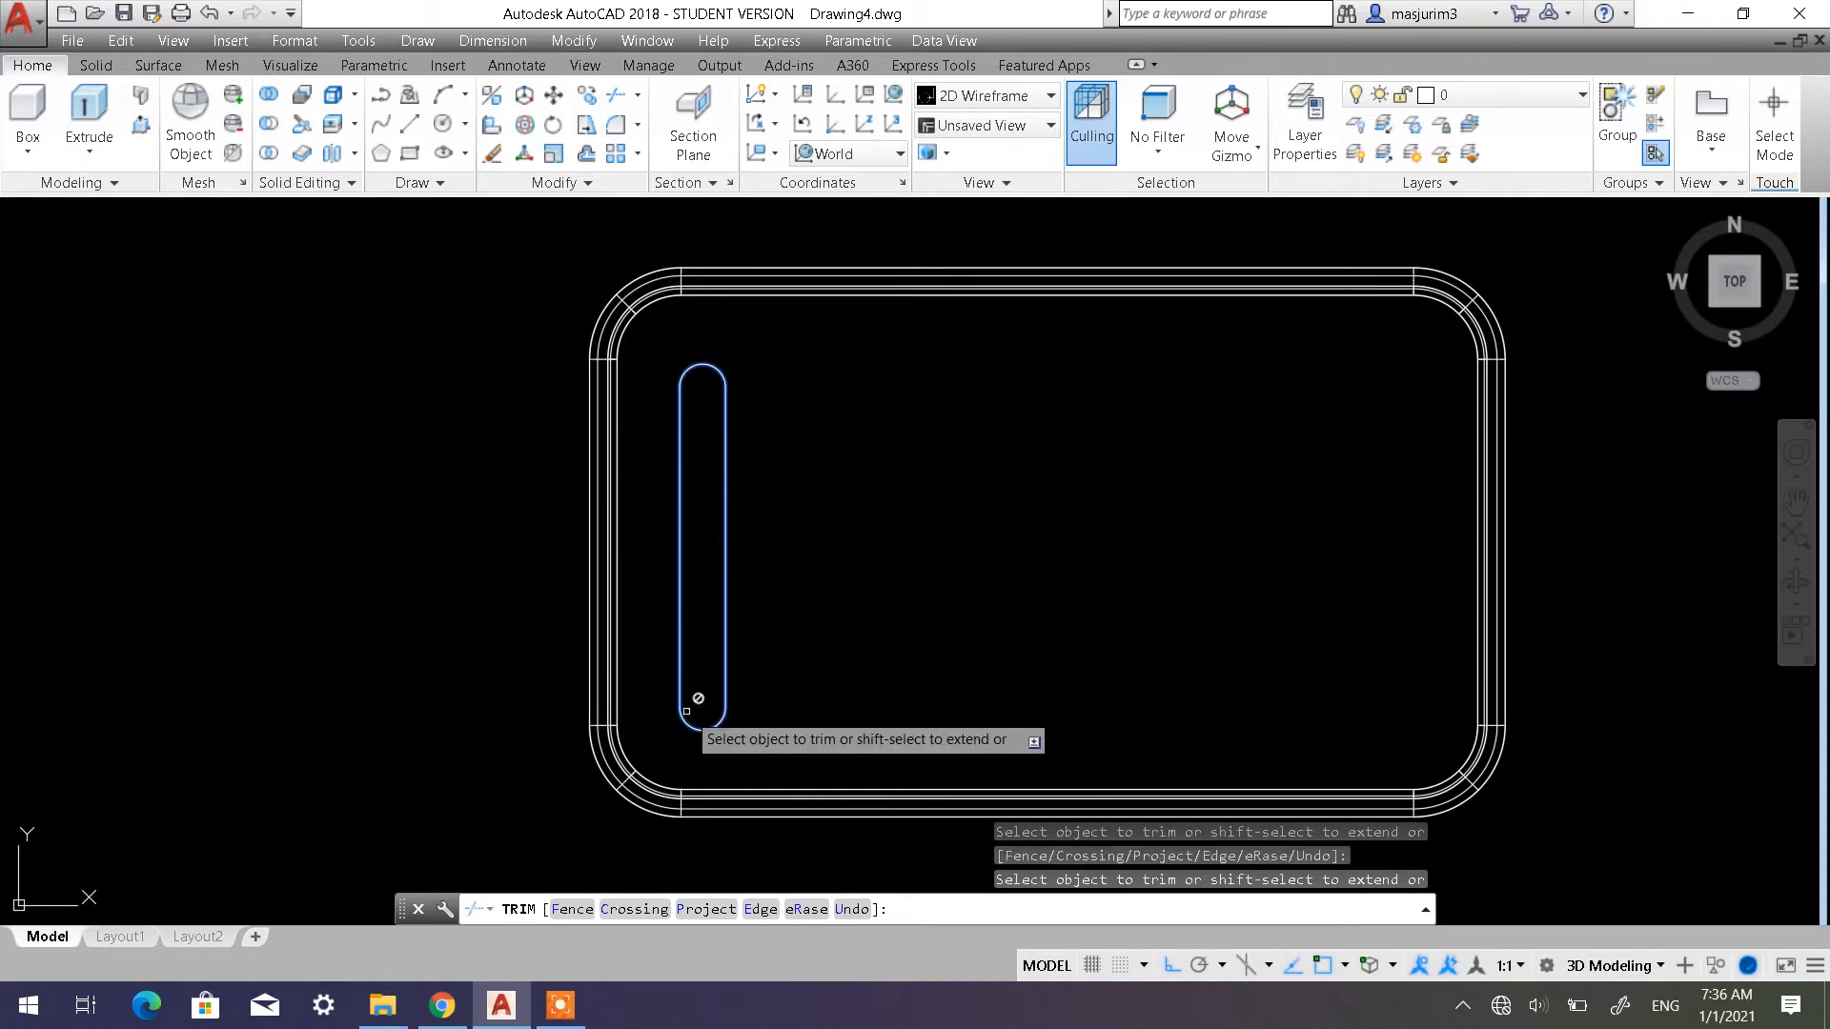
key("Escape")
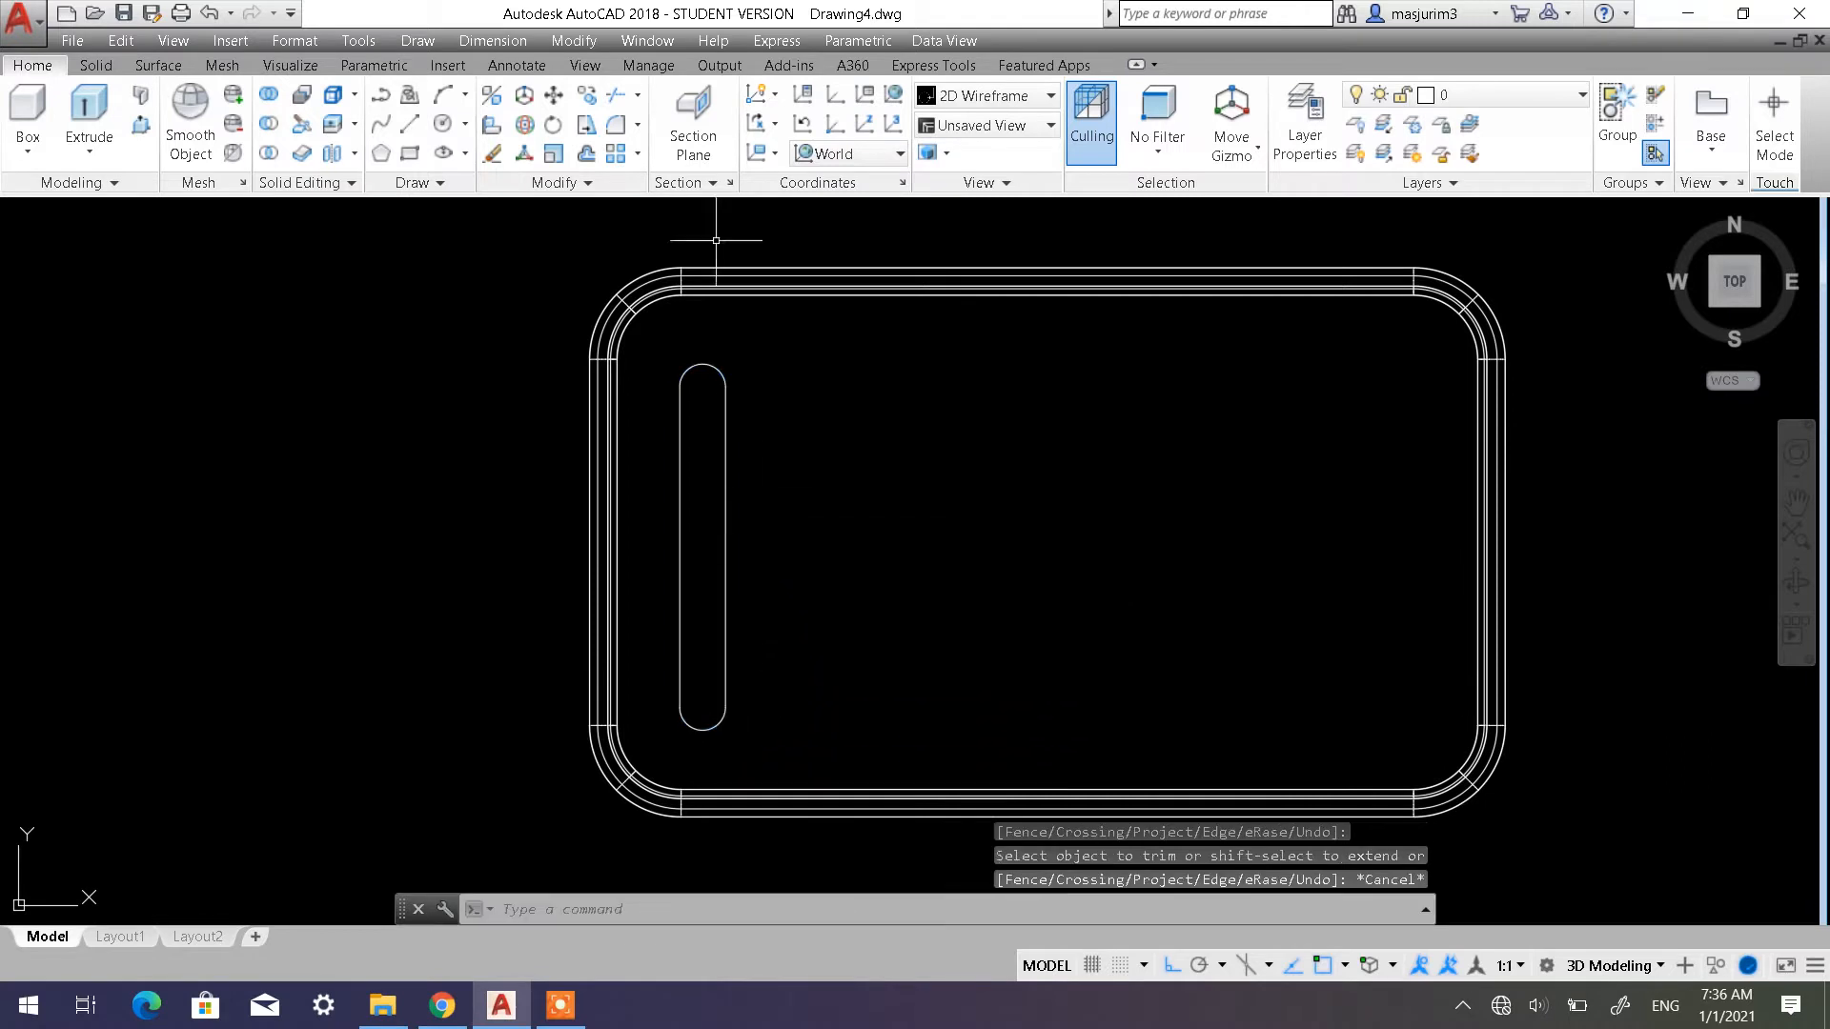
Join the slot's two lines and two arcs into a single polyline
left_click(592, 185)
left_click(476, 268)
left_click(772, 747)
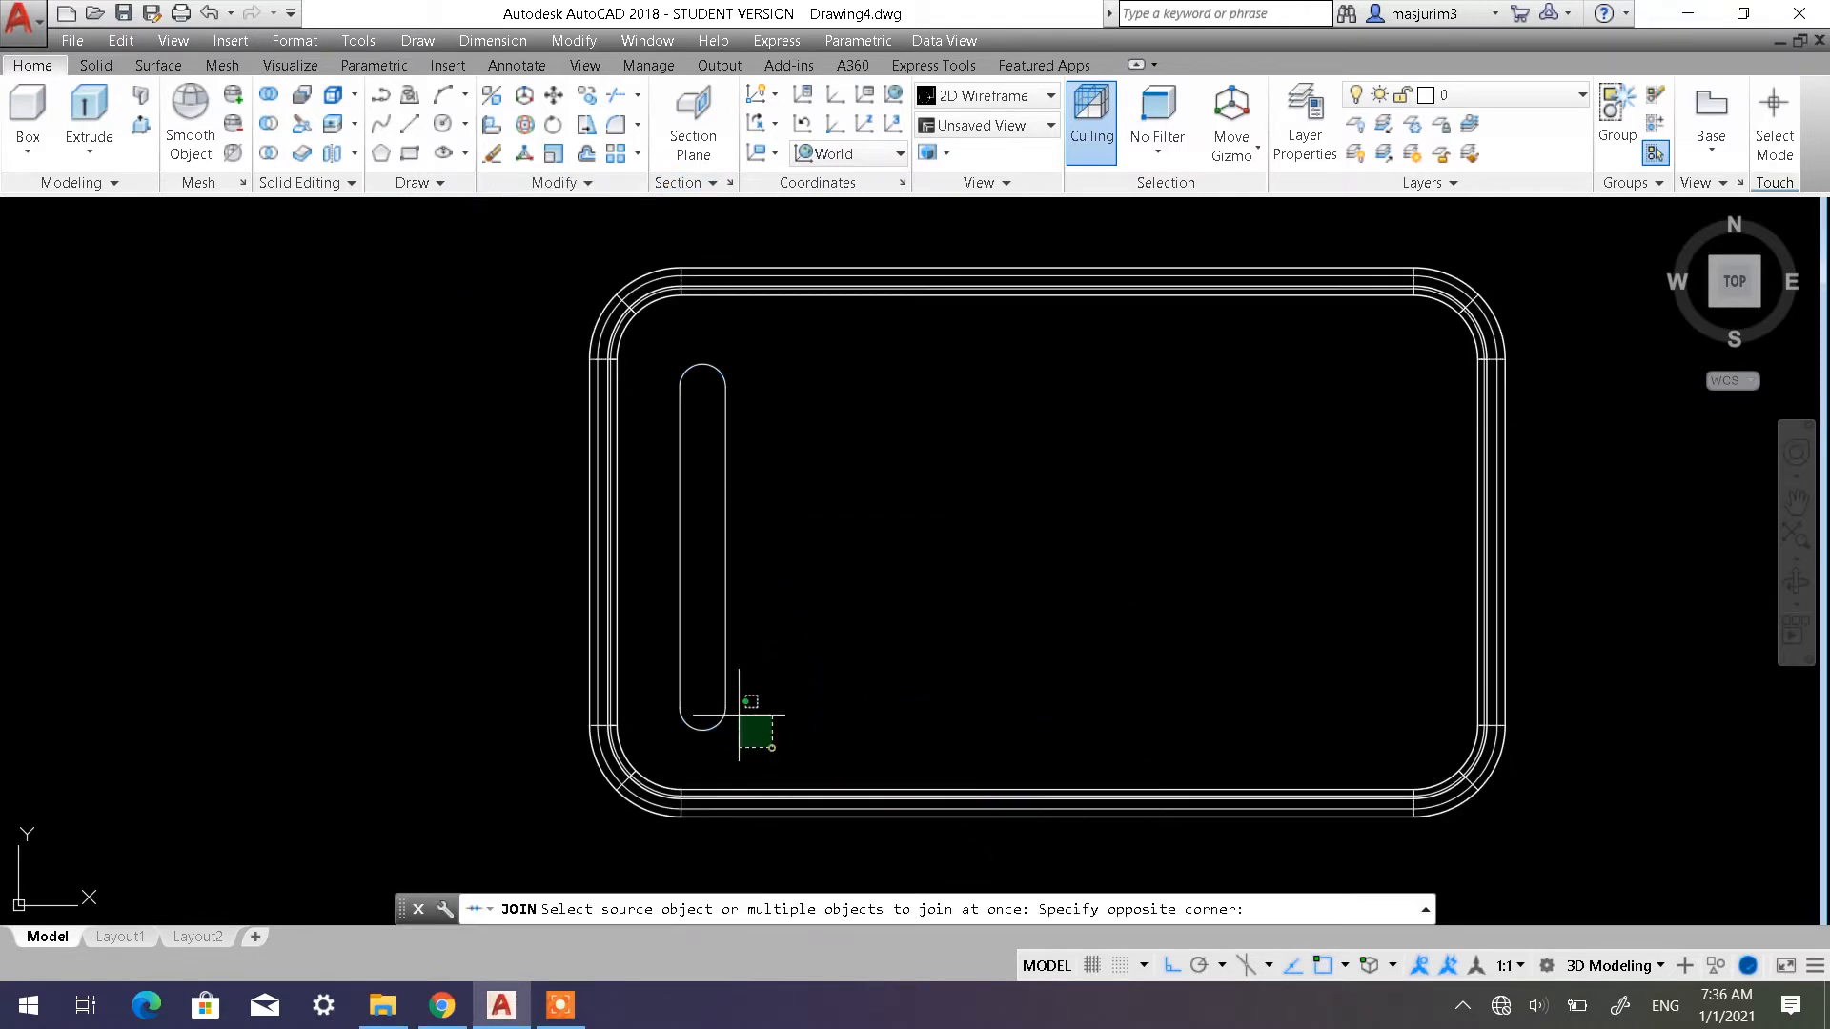
left_click(672, 331)
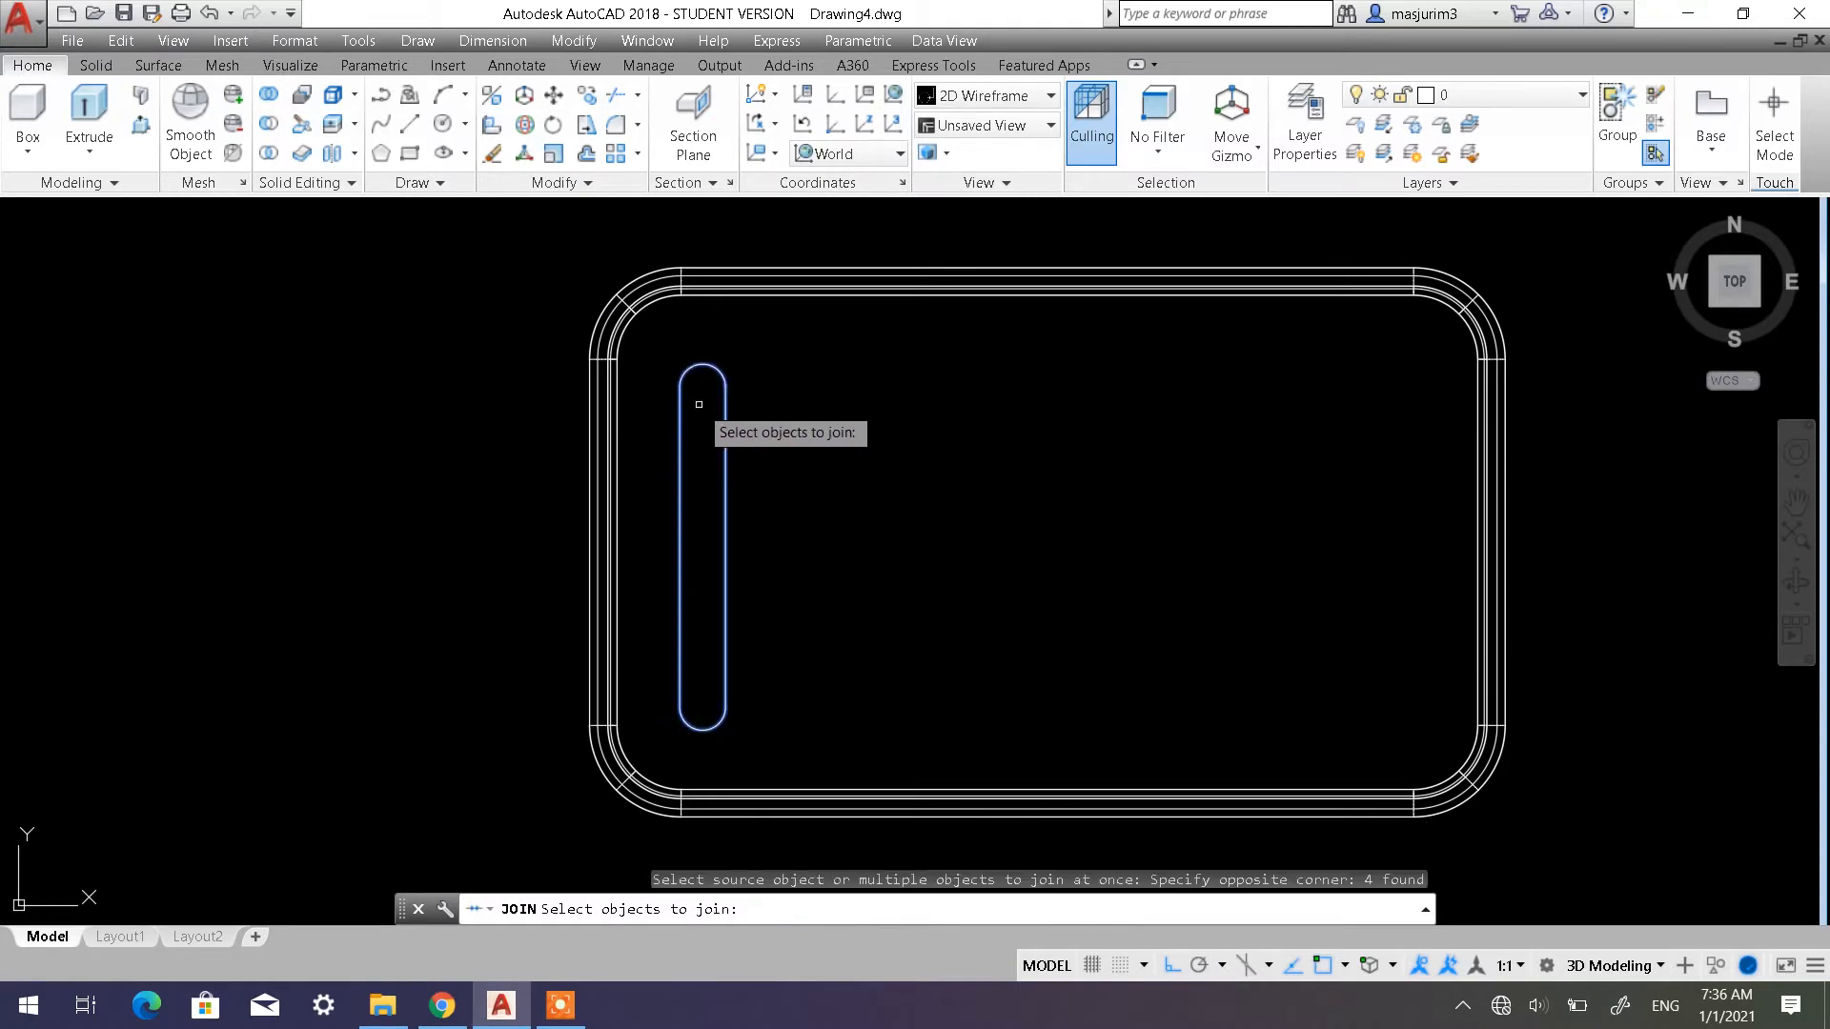
key("Return")
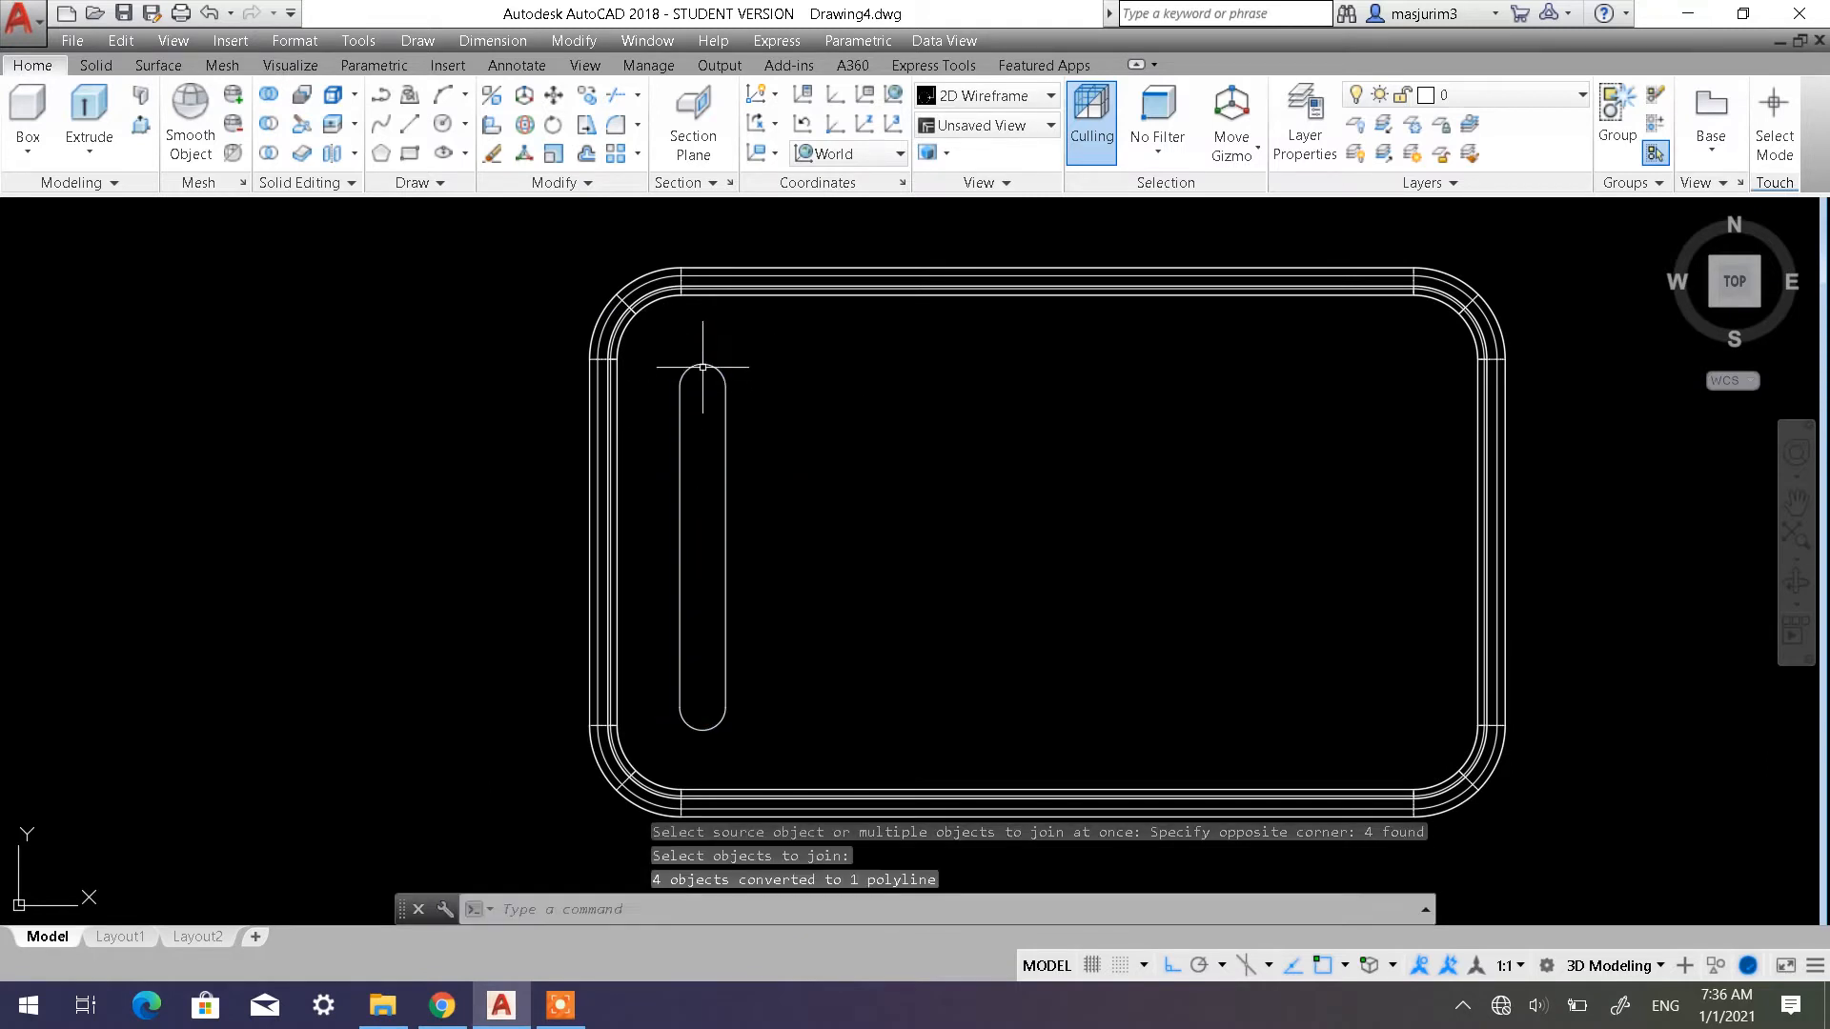
left_click(702, 363)
key("Escape")
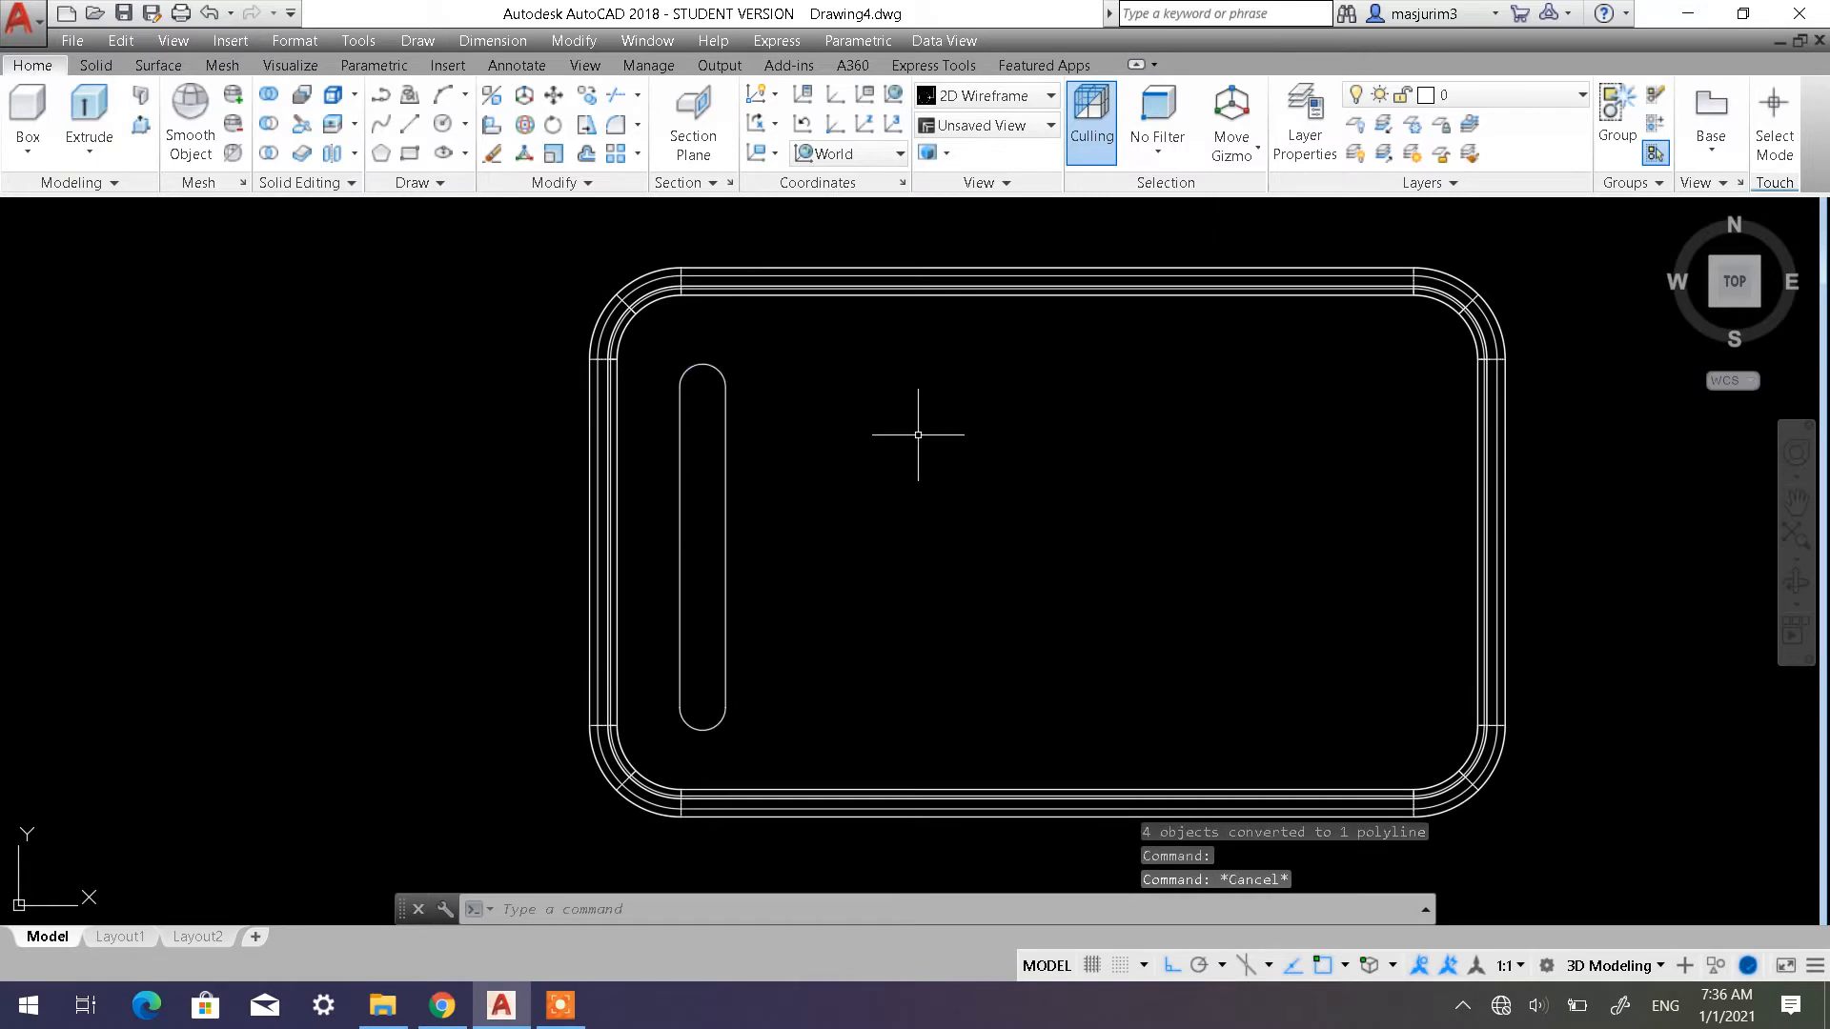
key("Escape")
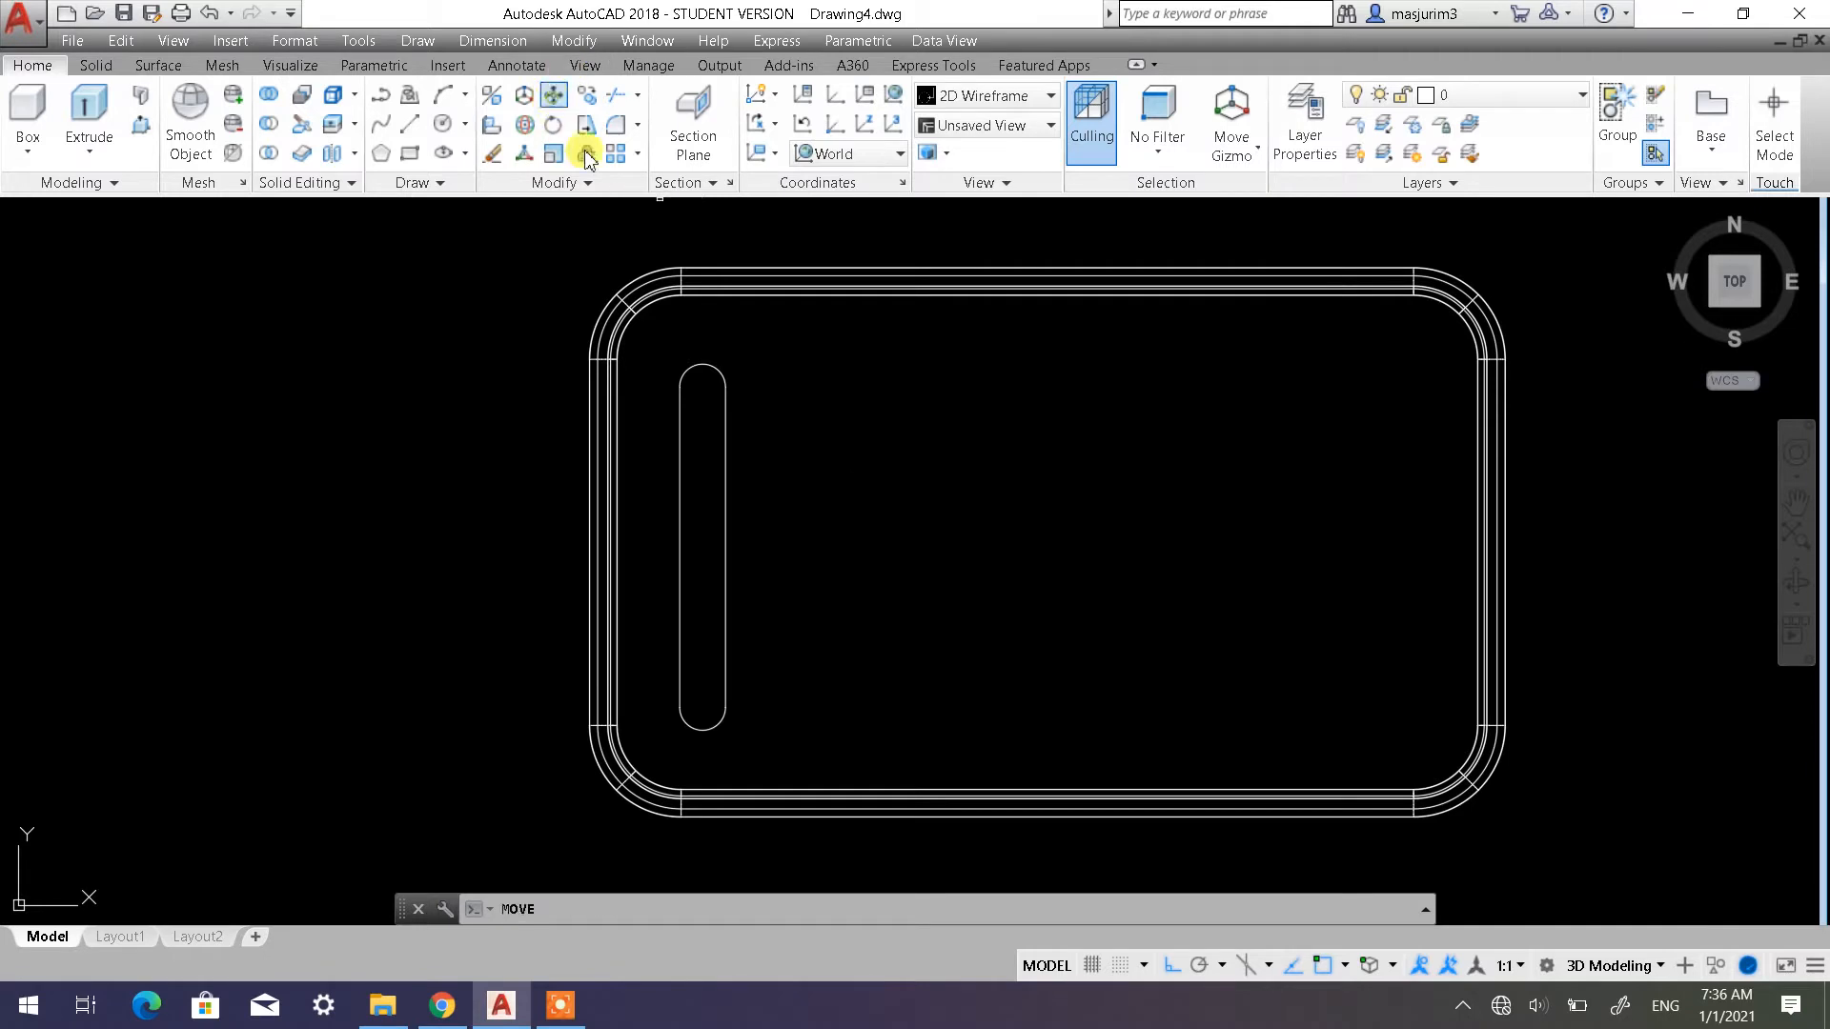
left_click(795, 490)
left_click(671, 408)
right_click(927, 380)
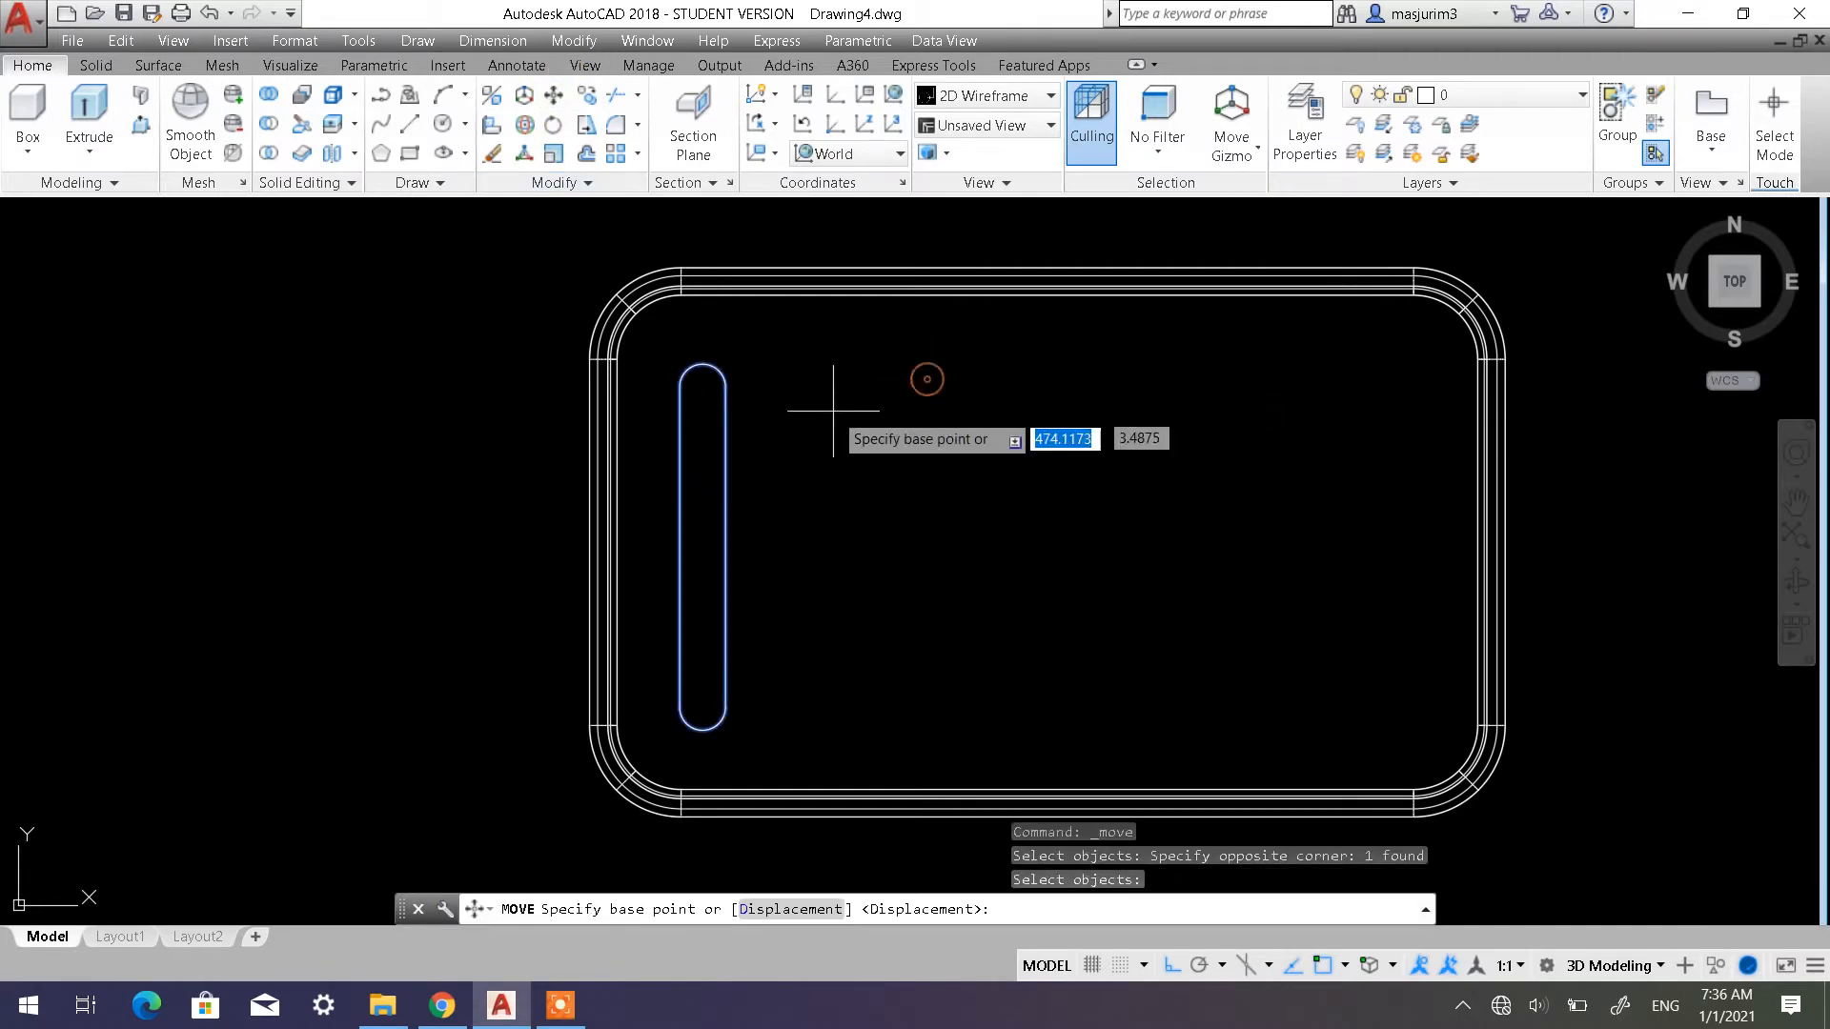
left_click(703, 386)
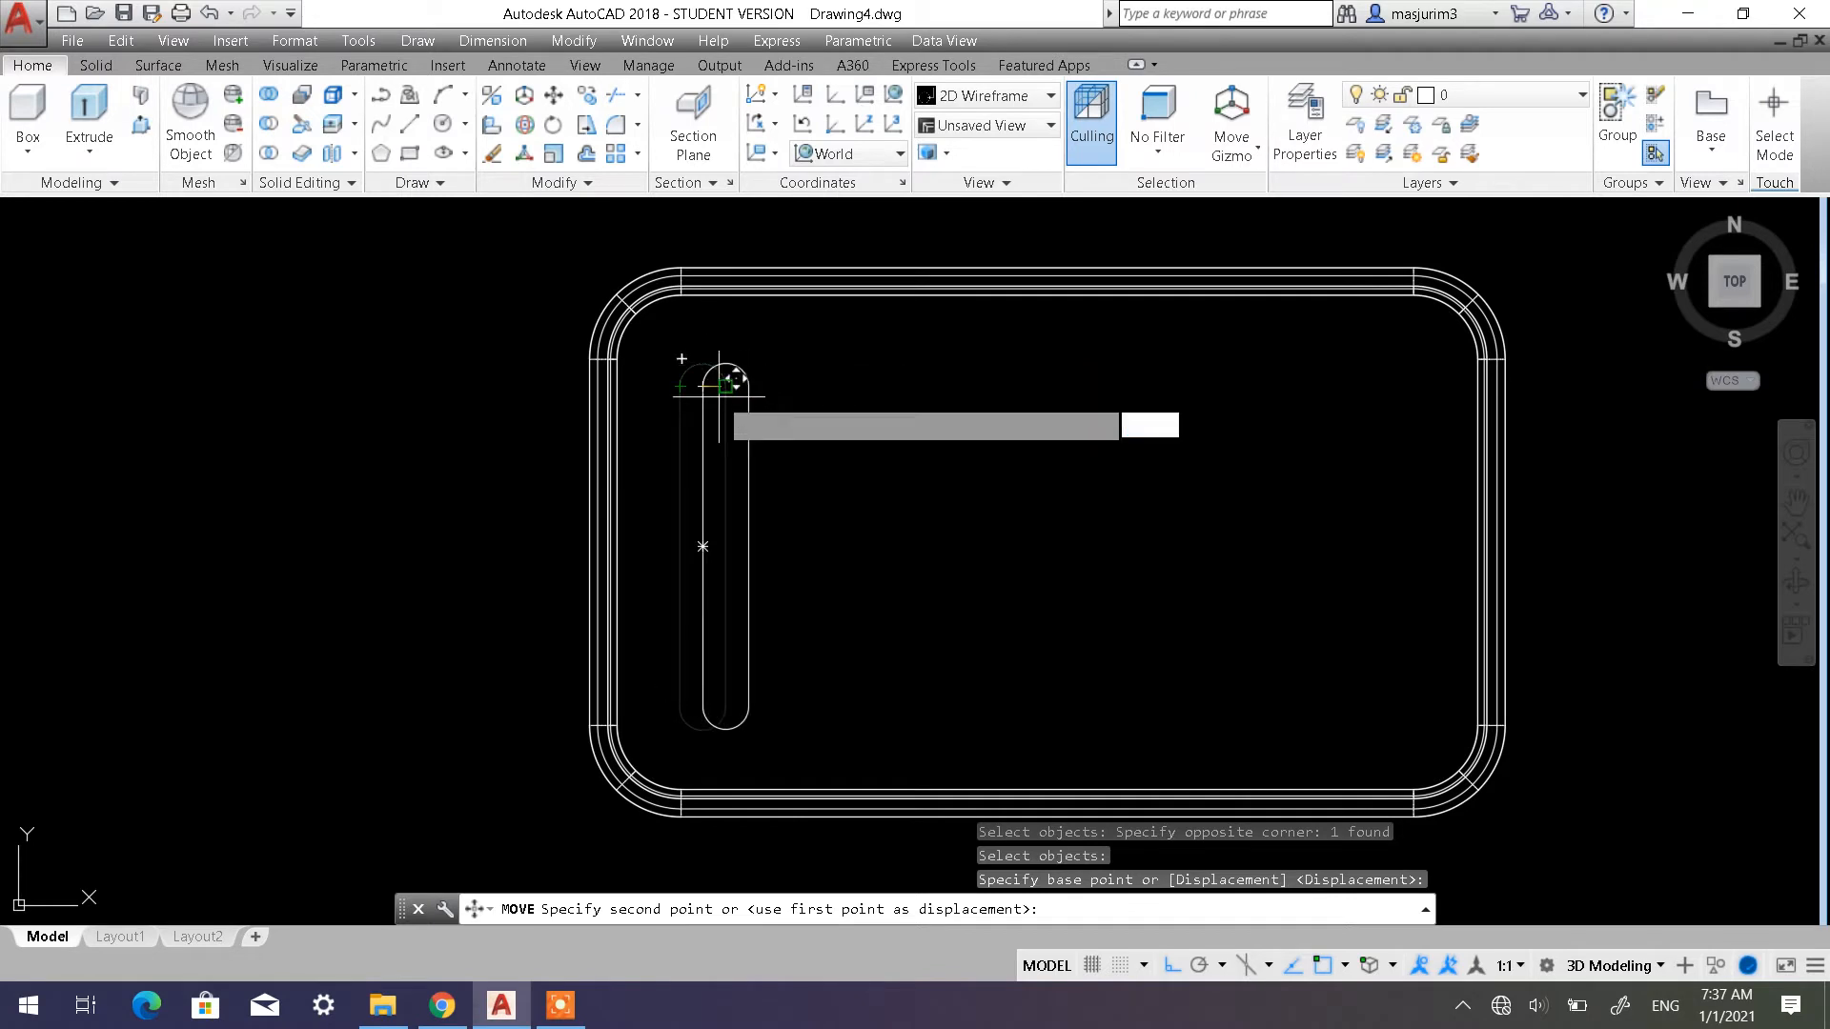
key("Escape")
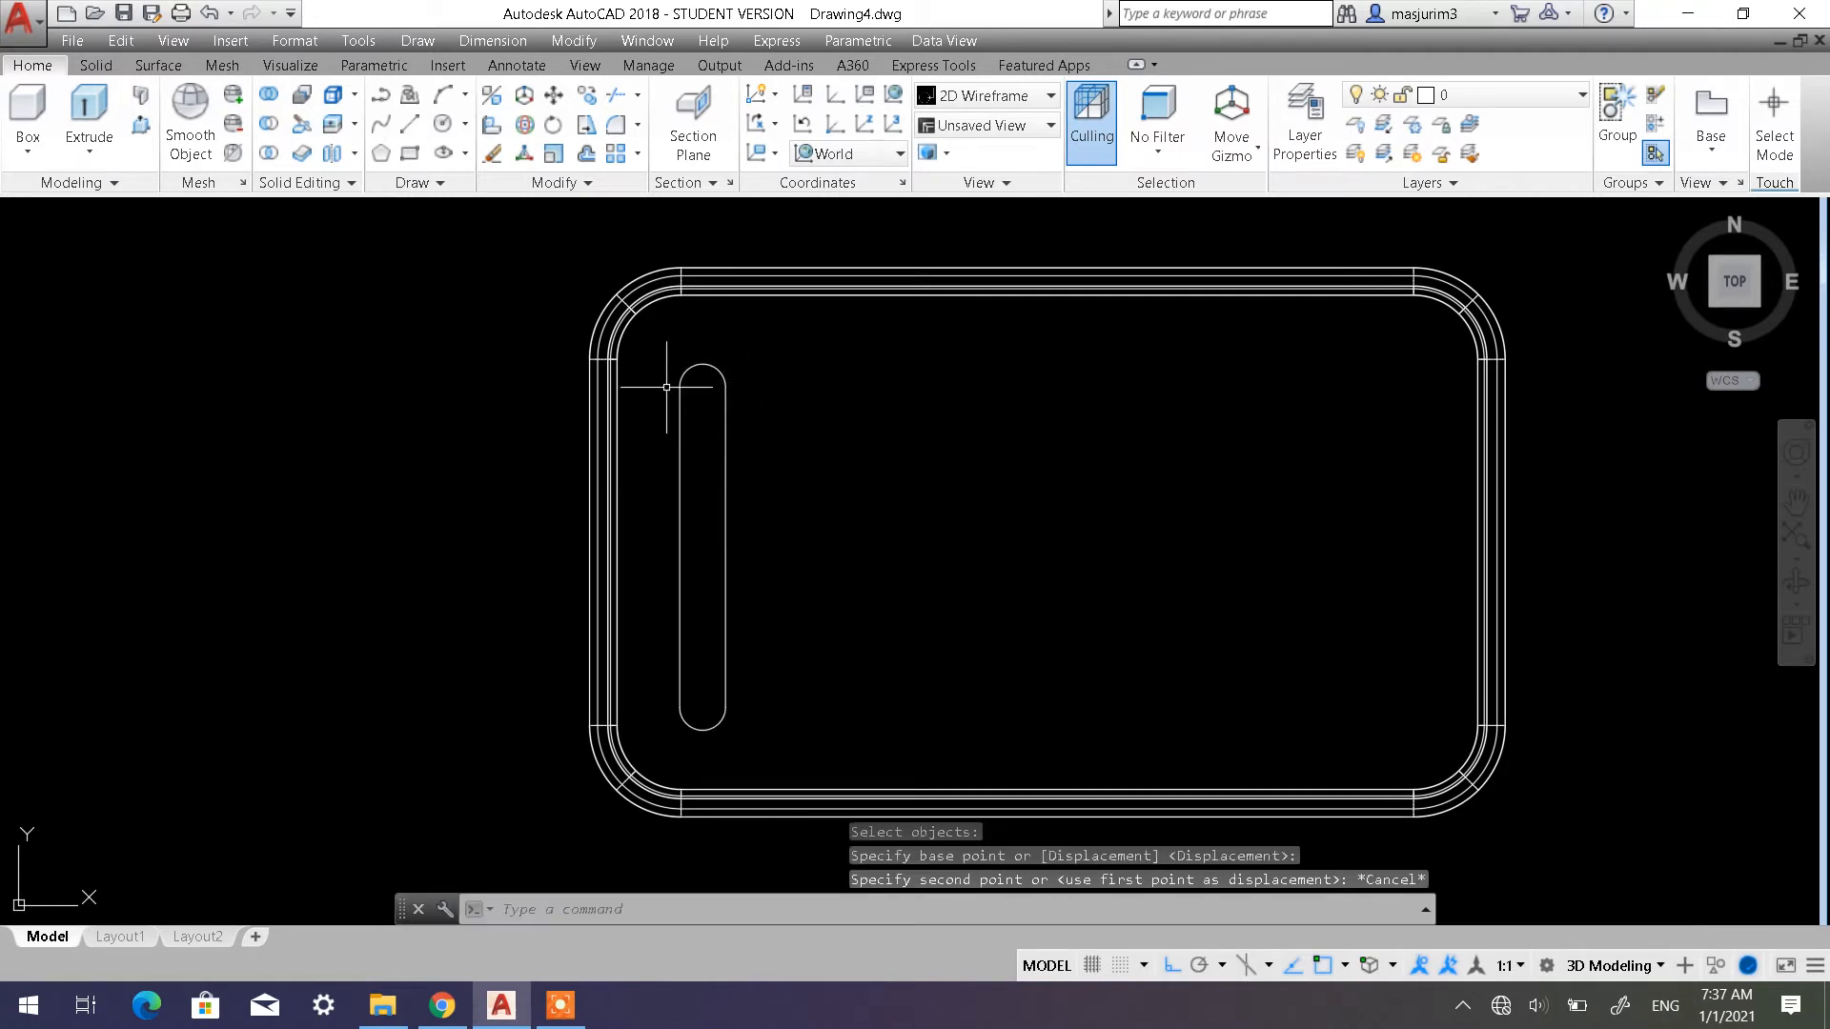
Move the slot by its upper arc centre onto the centre of the container's upper-left corner arc
left_click(553, 94)
left_click(753, 405)
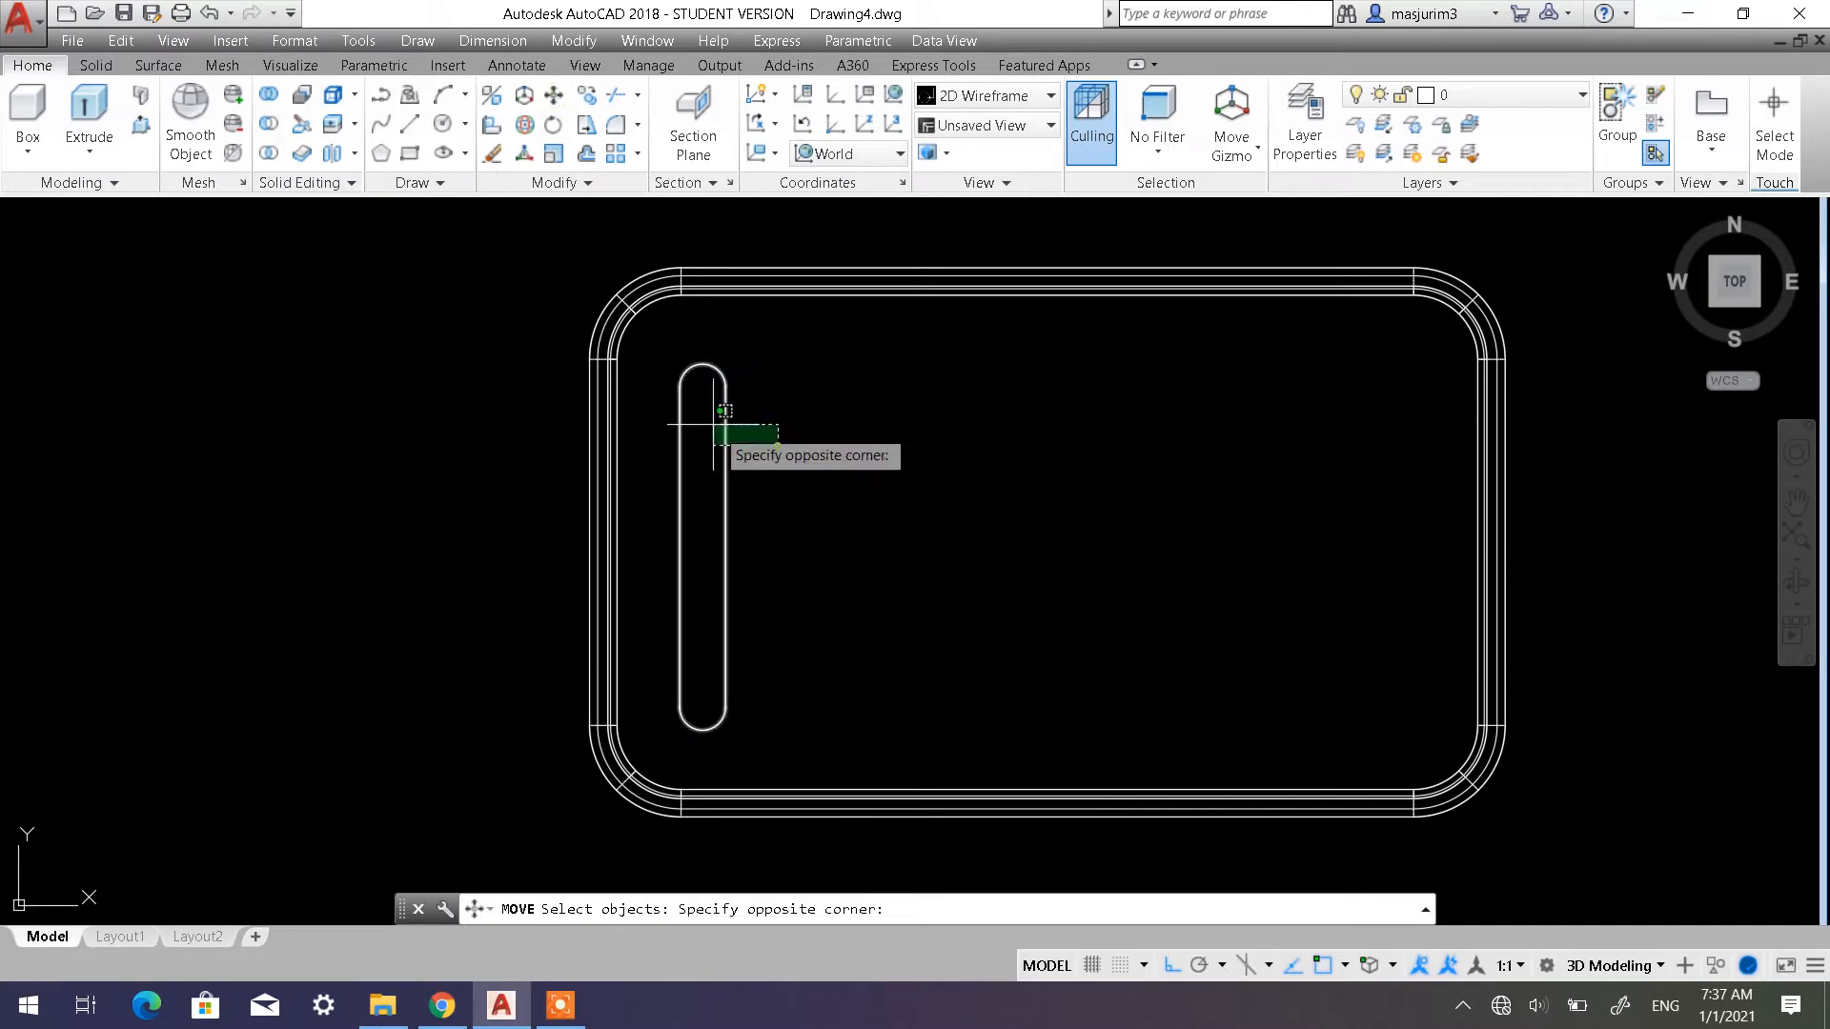
left_click(713, 424)
key("Return")
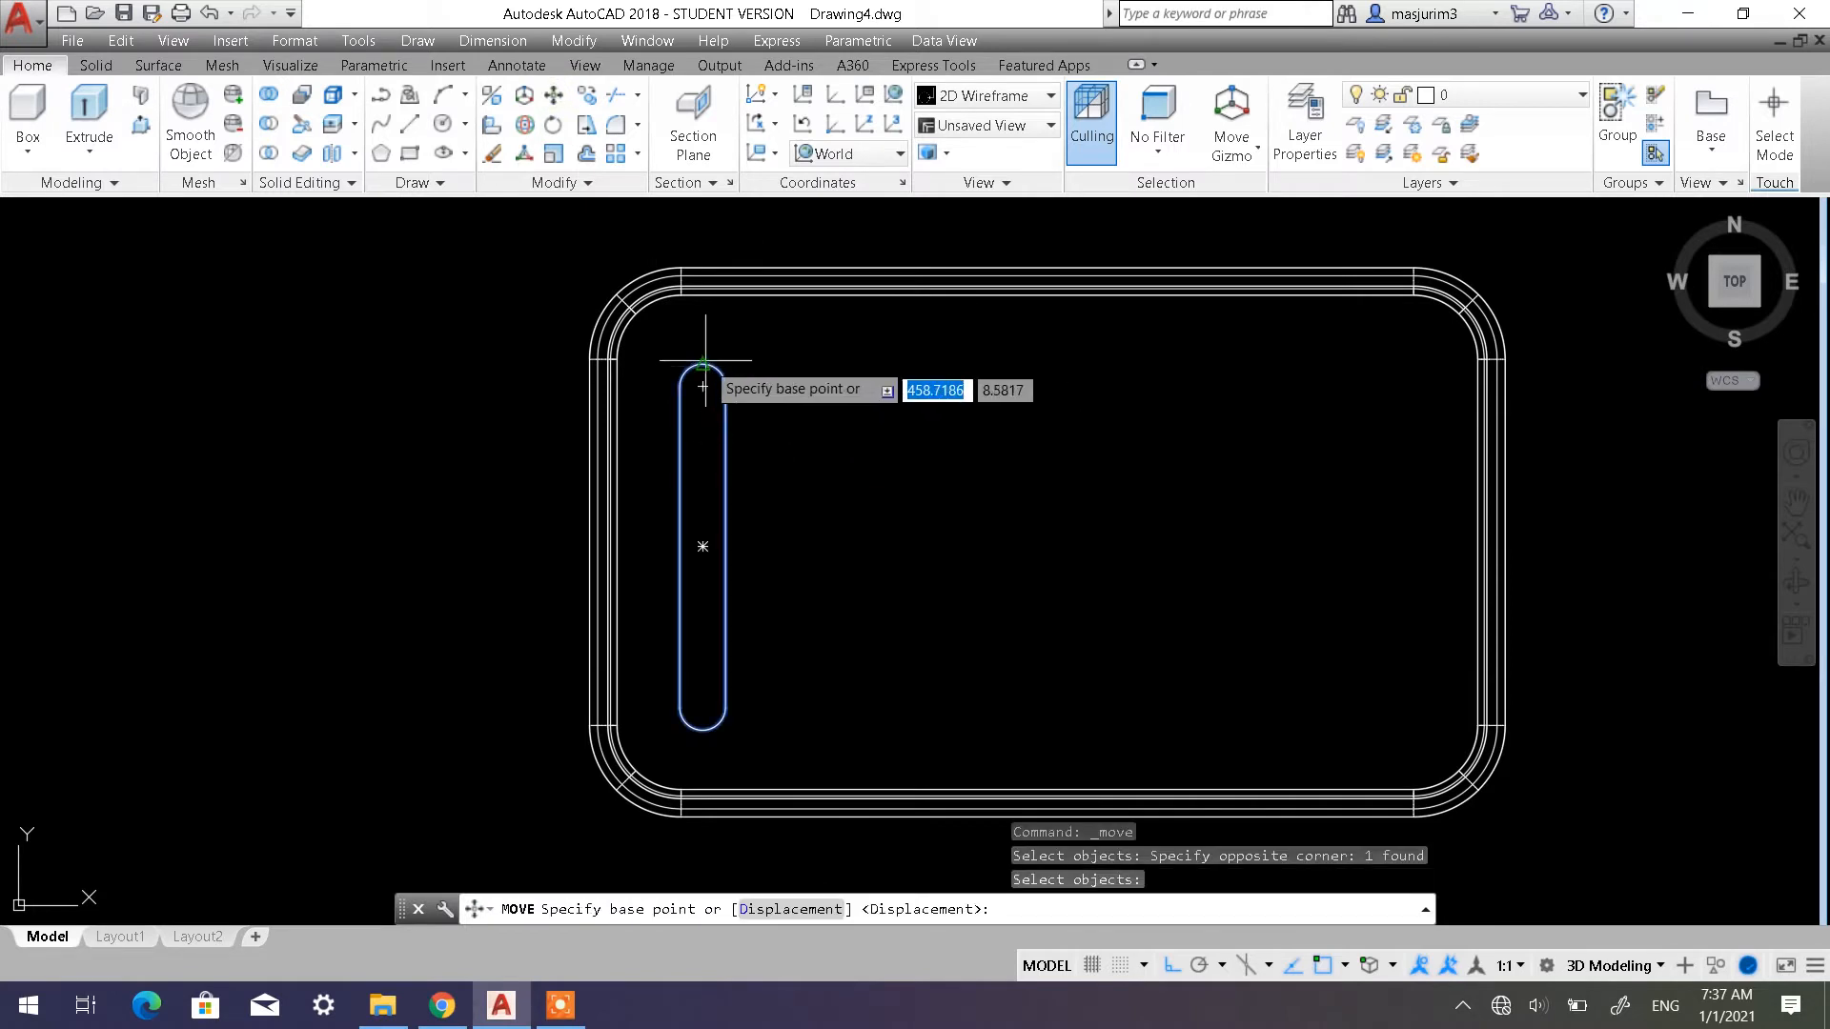
left_click(705, 387)
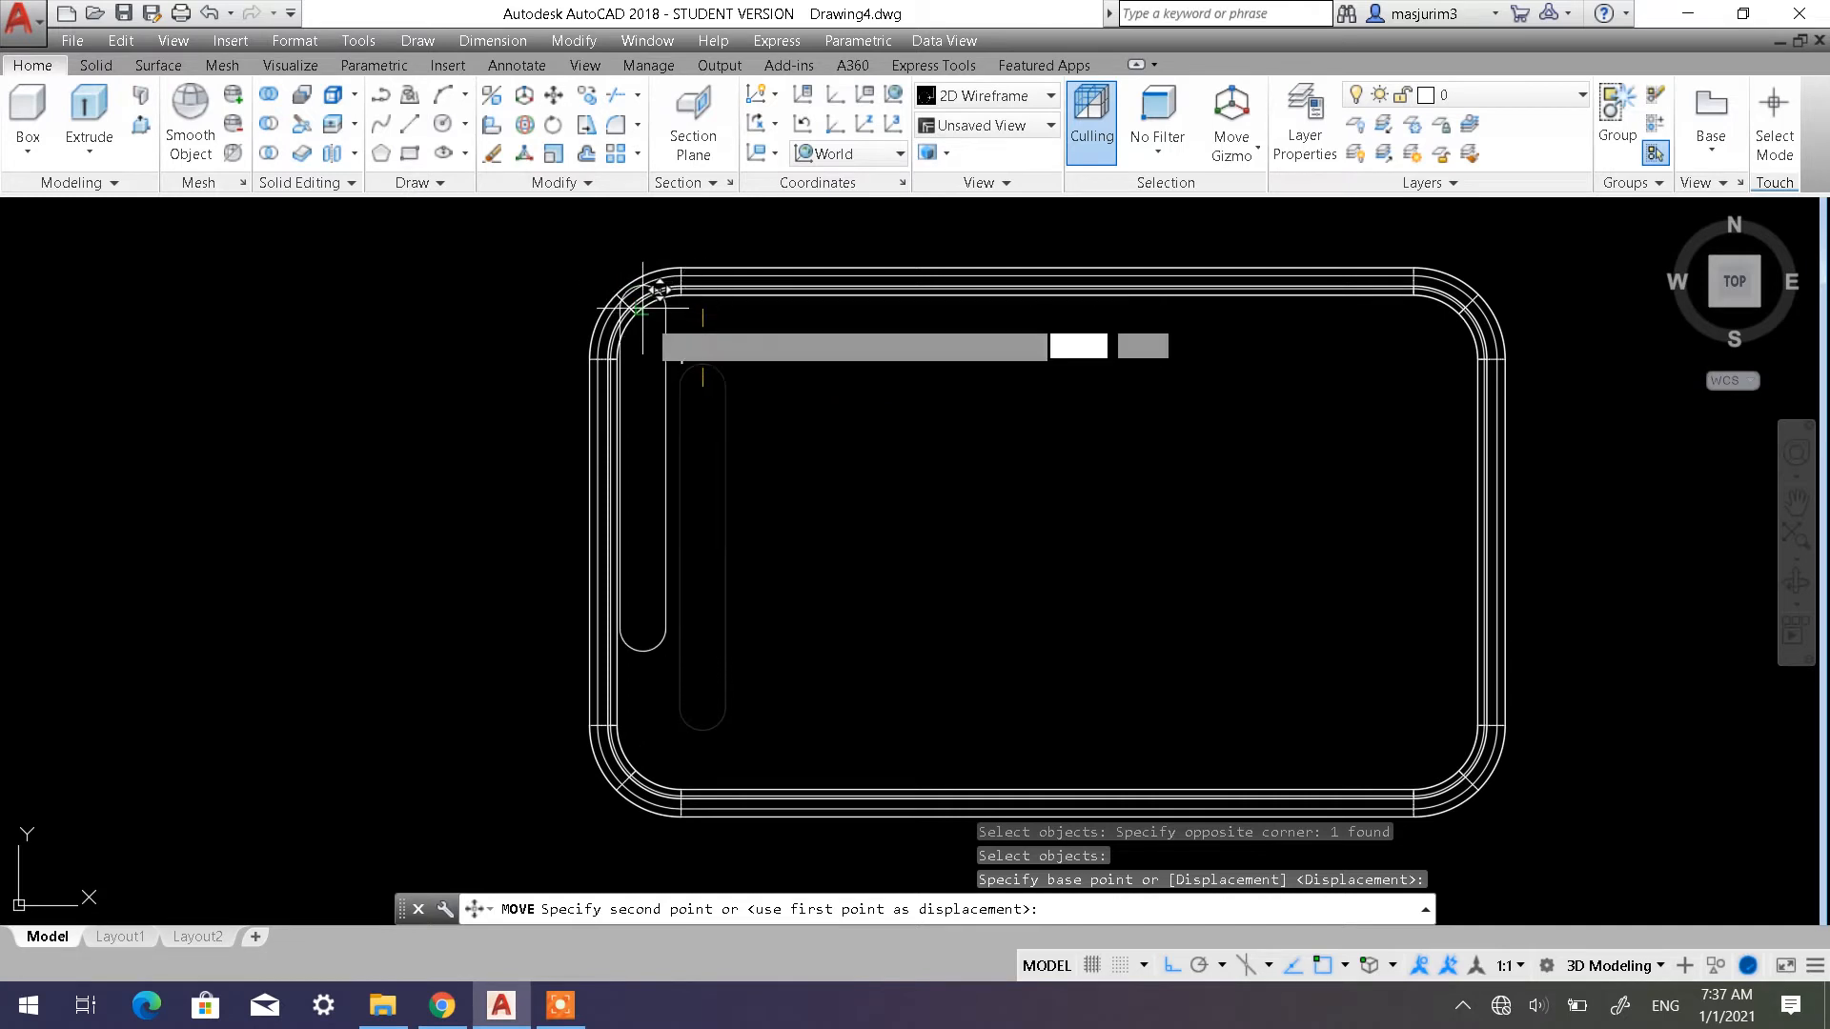
left_click(676, 359)
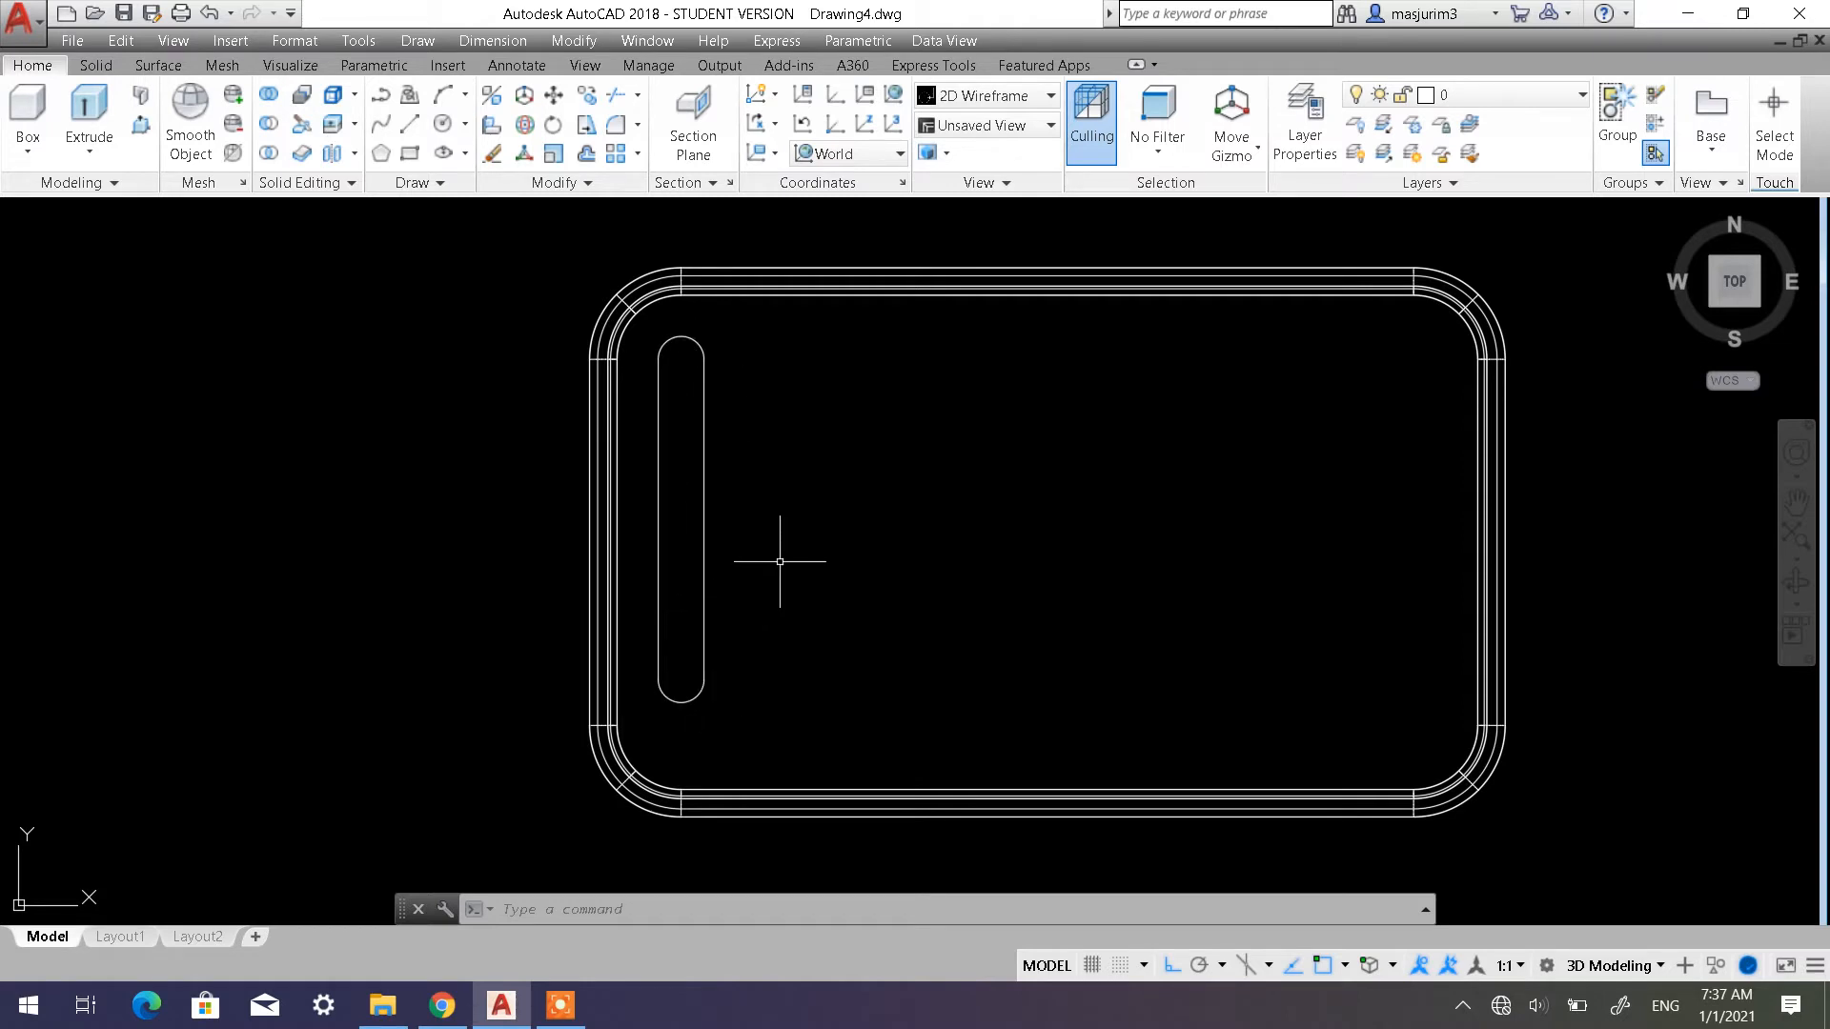
Draw a vertical guide line from the slot's upper arc centre down to the centre of the container's lower-left corner arc
left_click(415, 128)
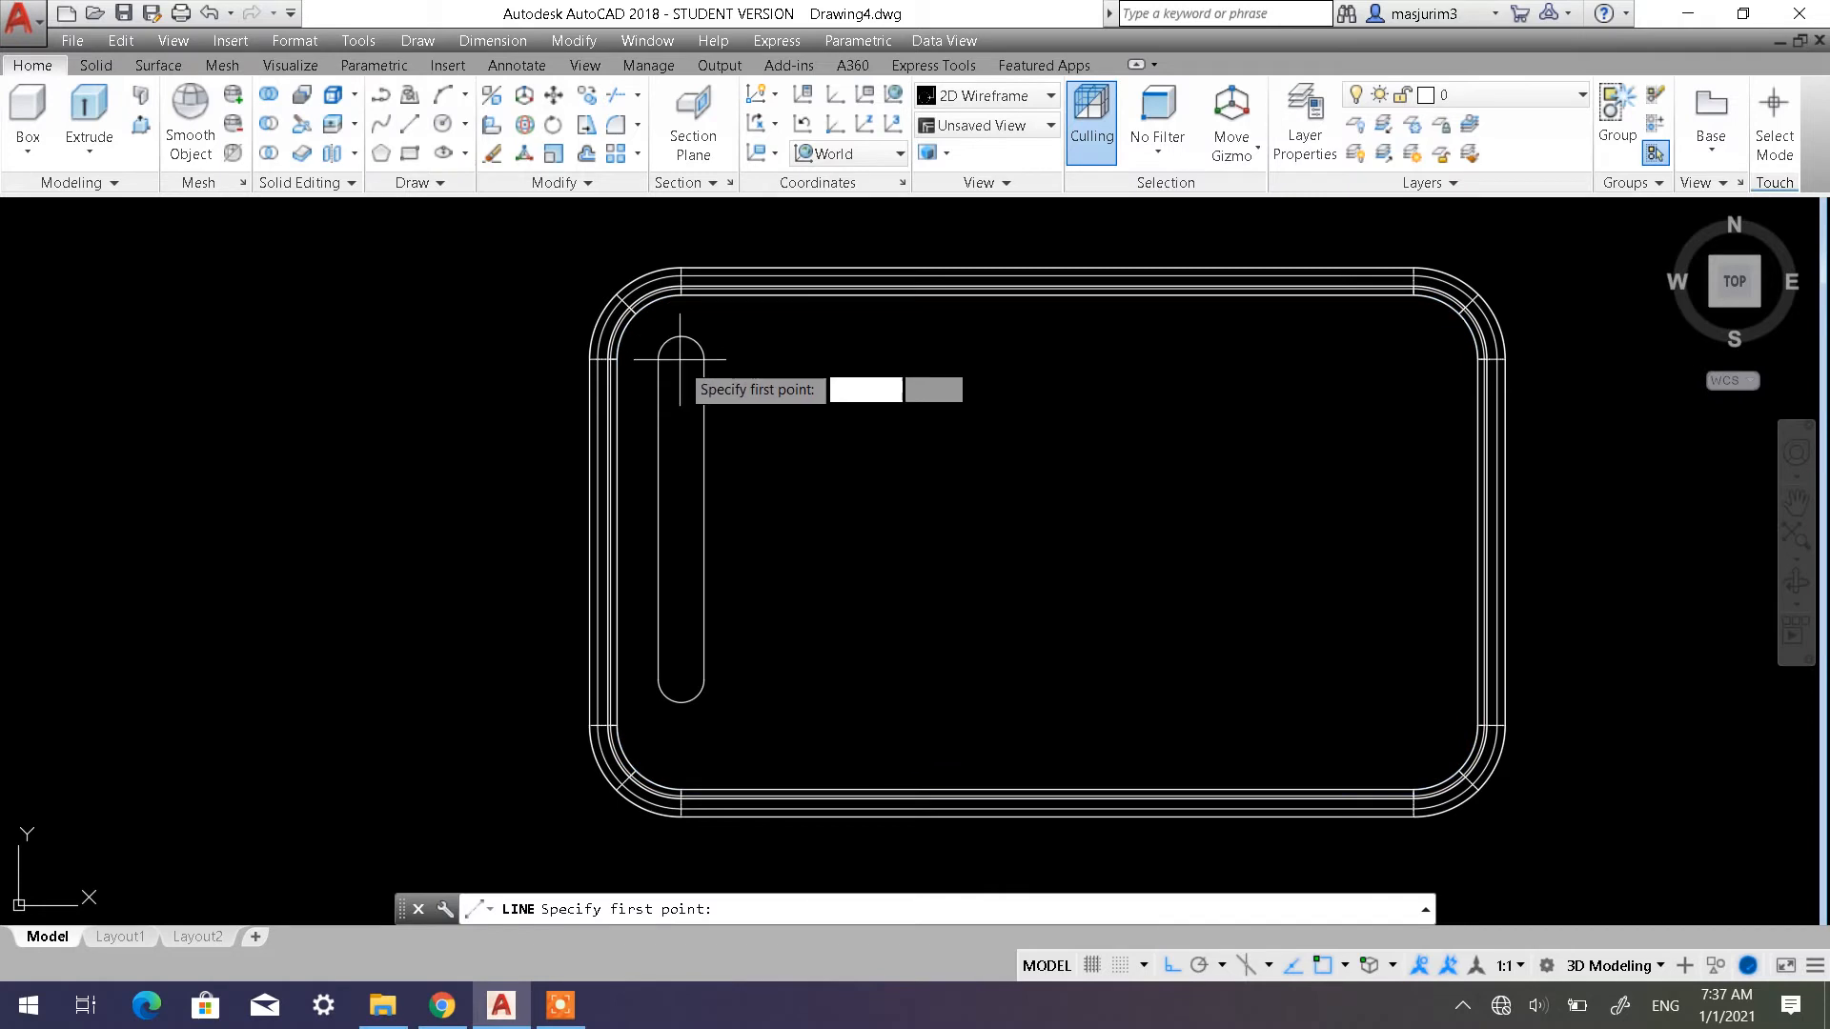
left_click(681, 360)
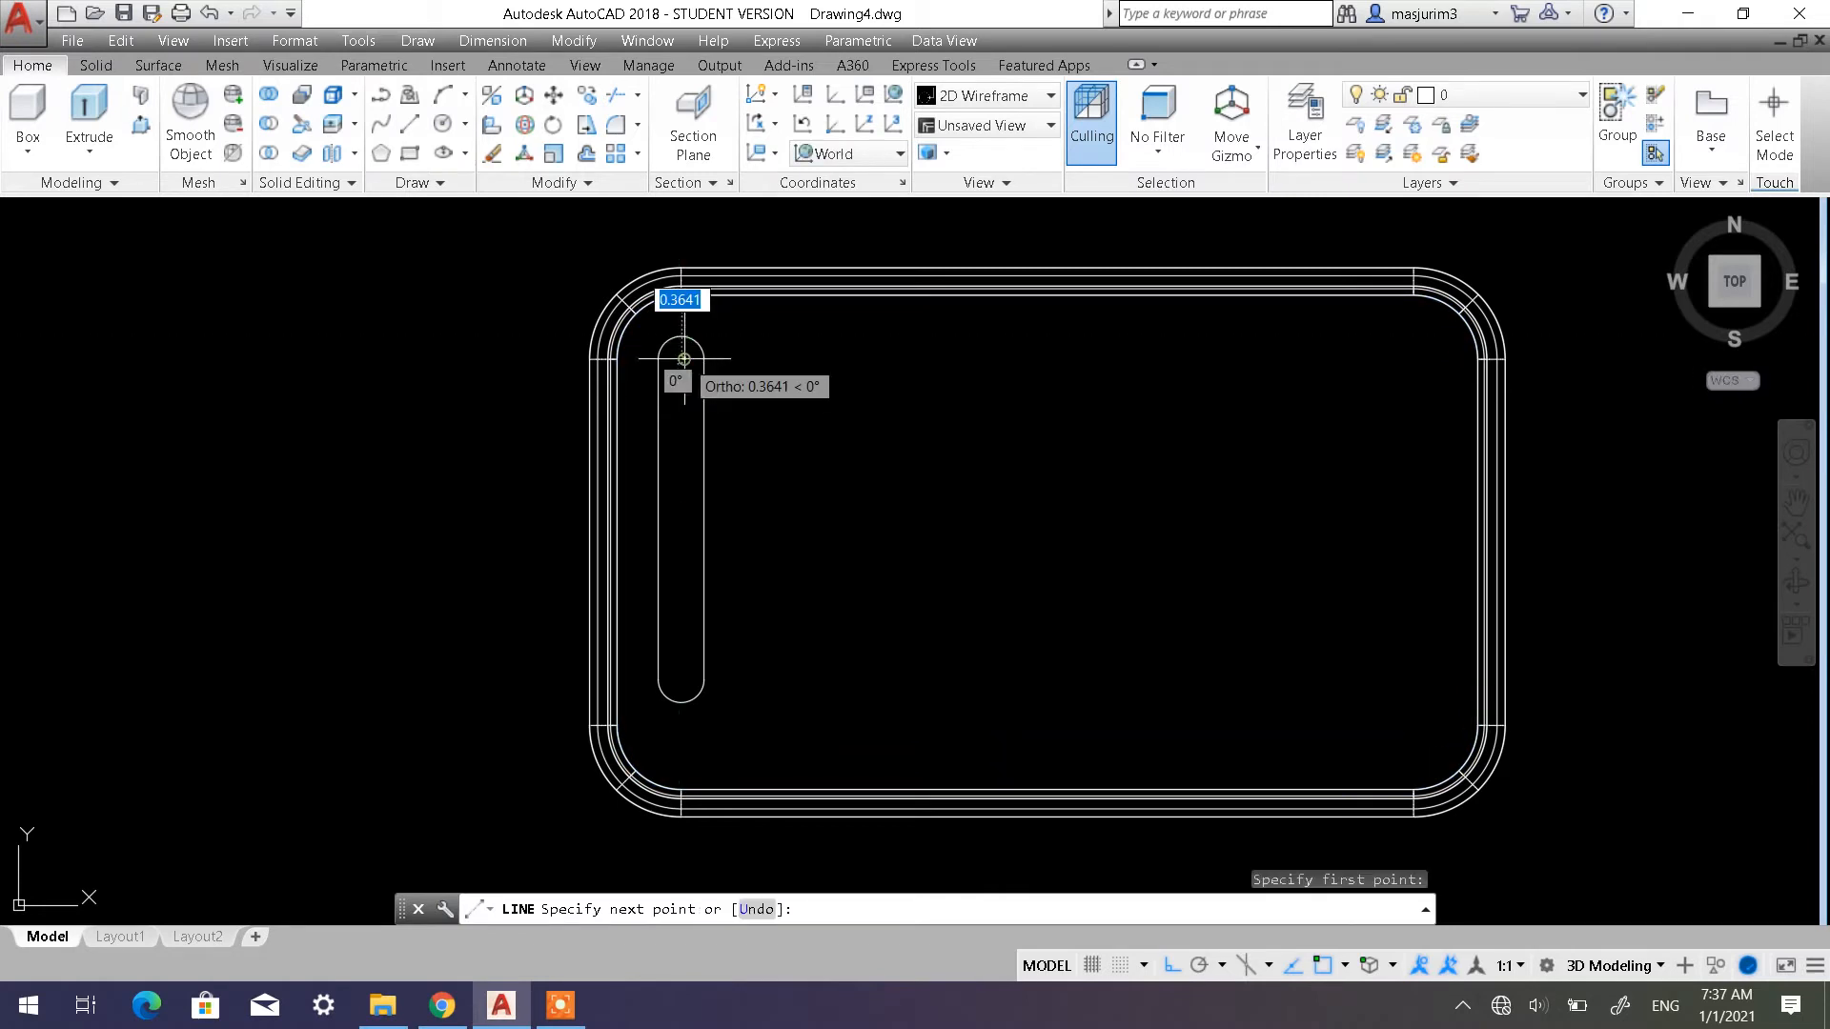
left_click(681, 726)
key("Escape")
key("Escape")
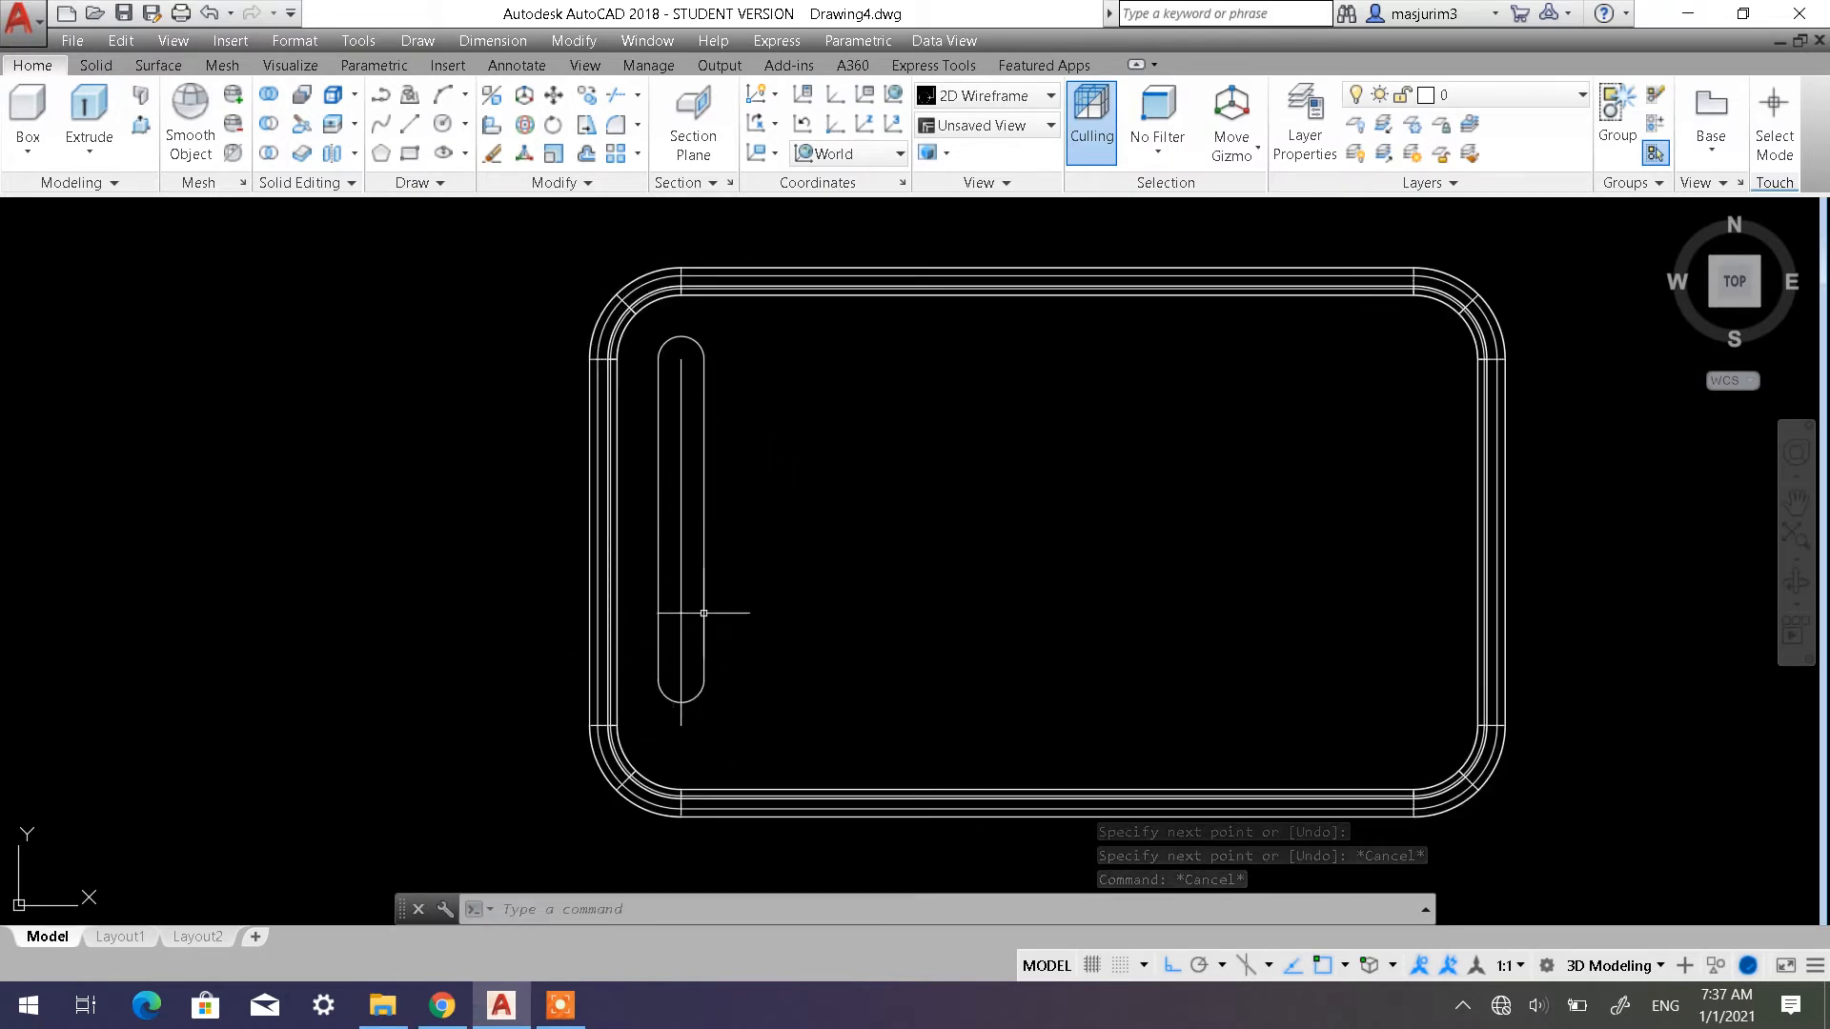
left_click(558, 100)
left_click(748, 531)
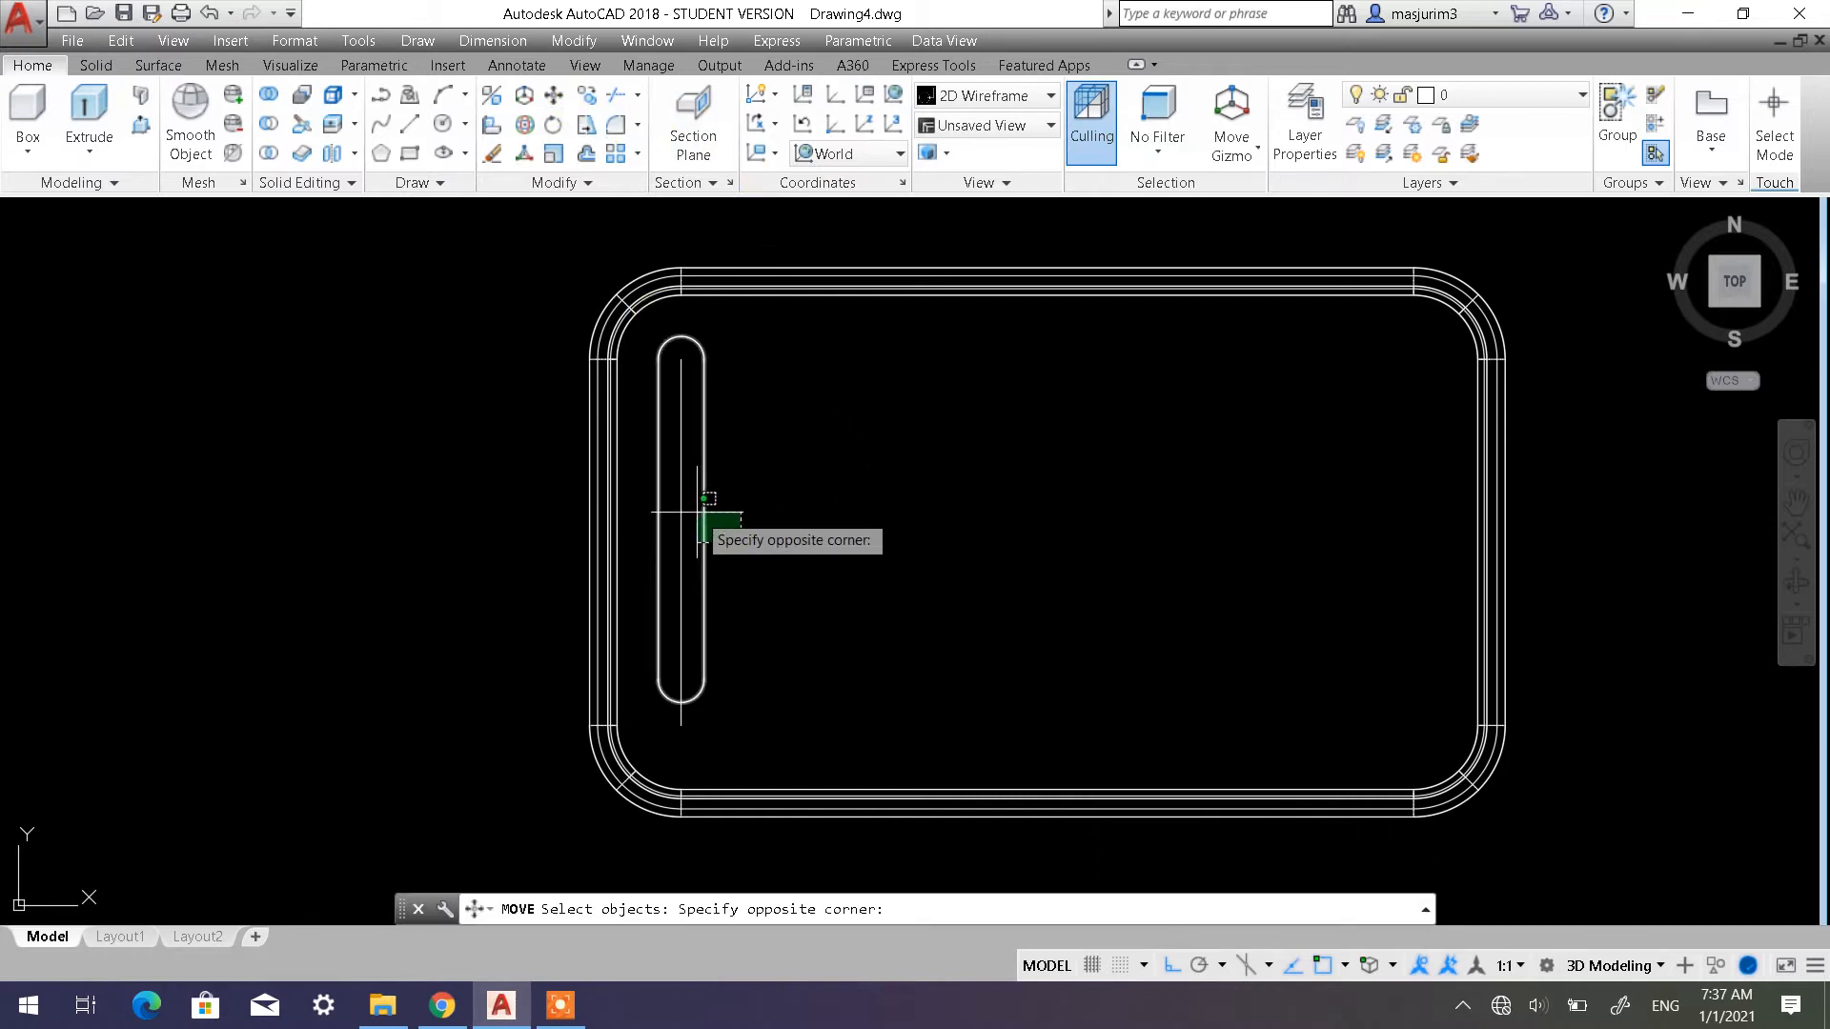
left_click(697, 512)
key("Escape")
key("Escape")
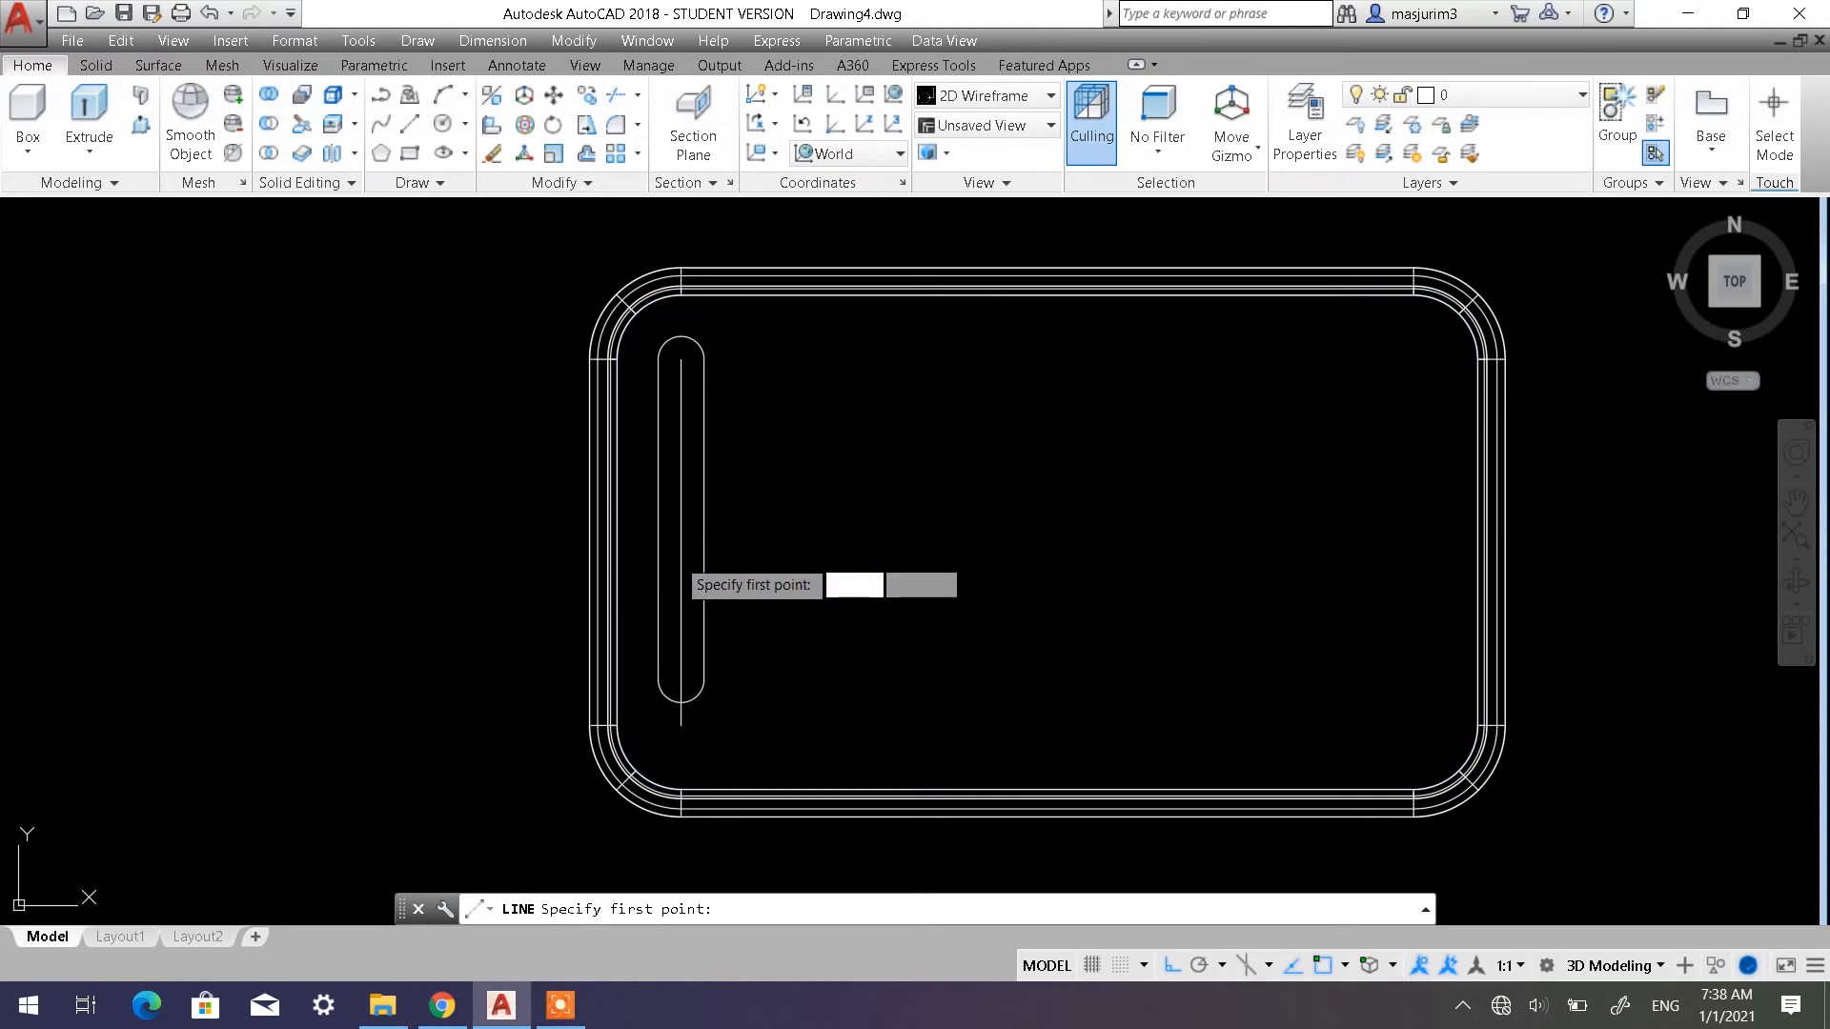
Draw a short horizontal guide line from the vertical guide line's midpoint towards the inside of the container
left_click(681, 543)
left_click(799, 542)
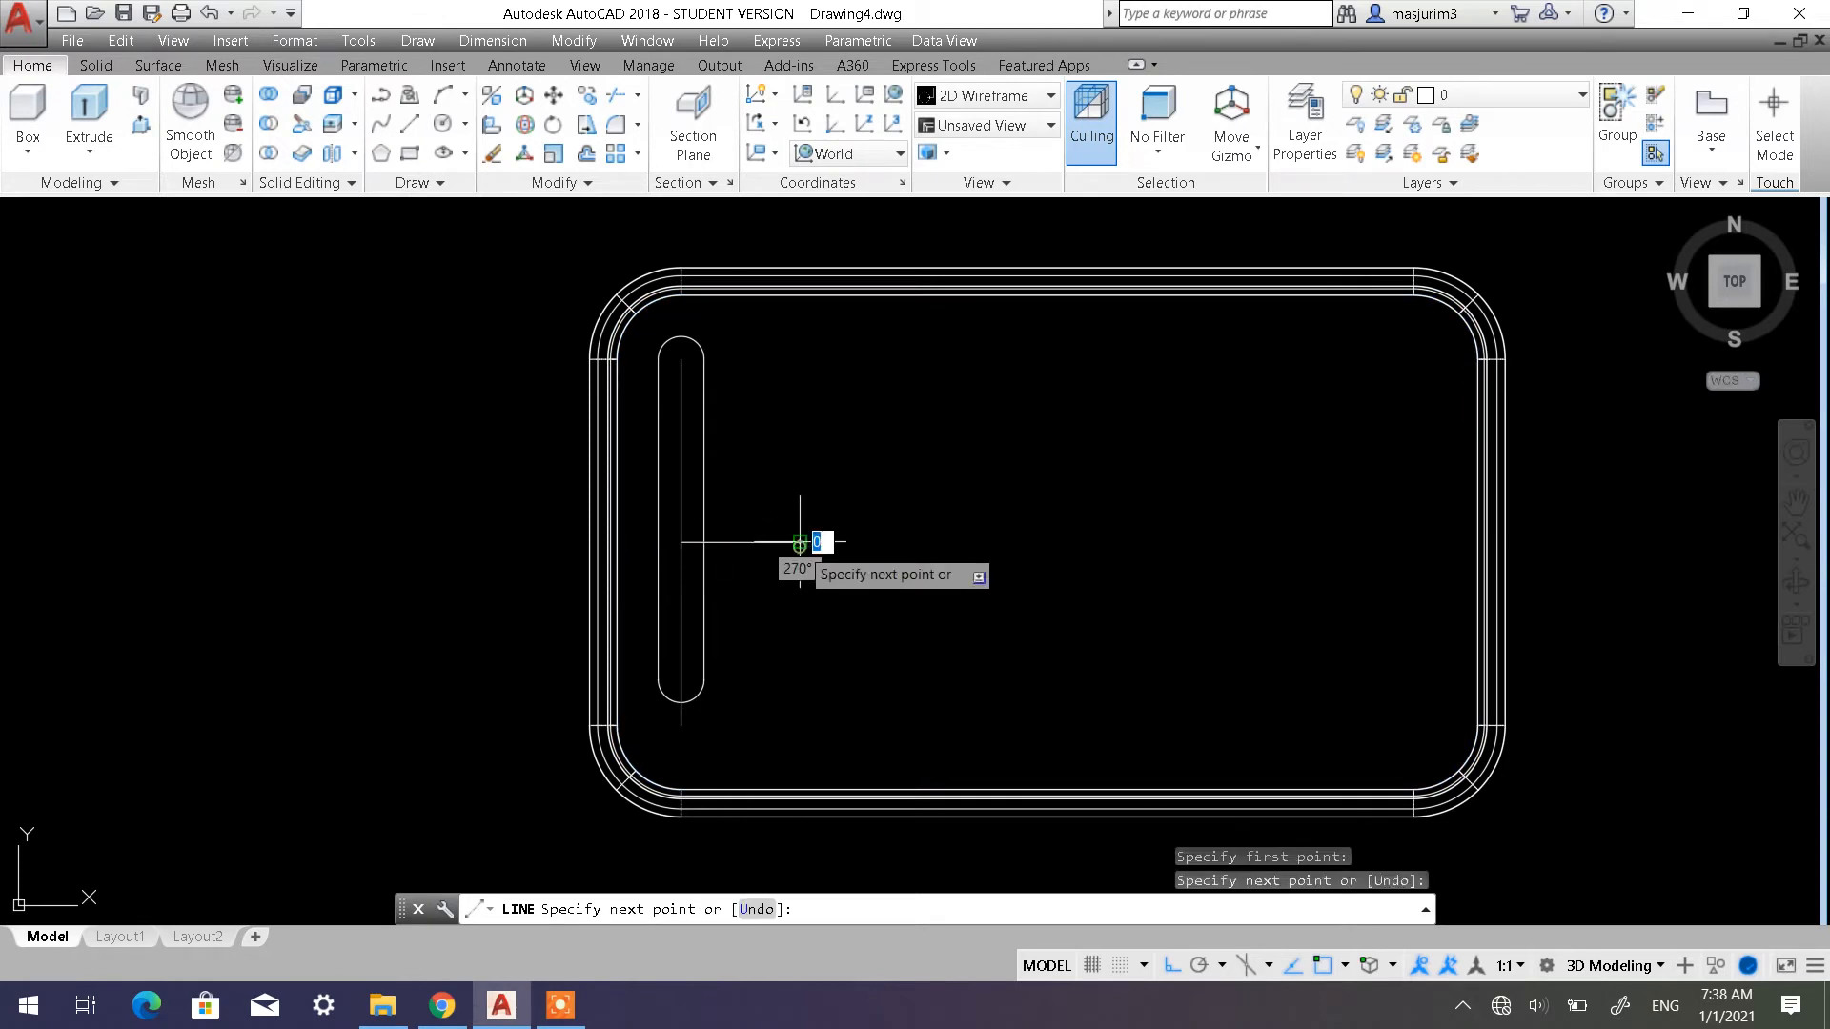
key("Escape")
key("Escape")
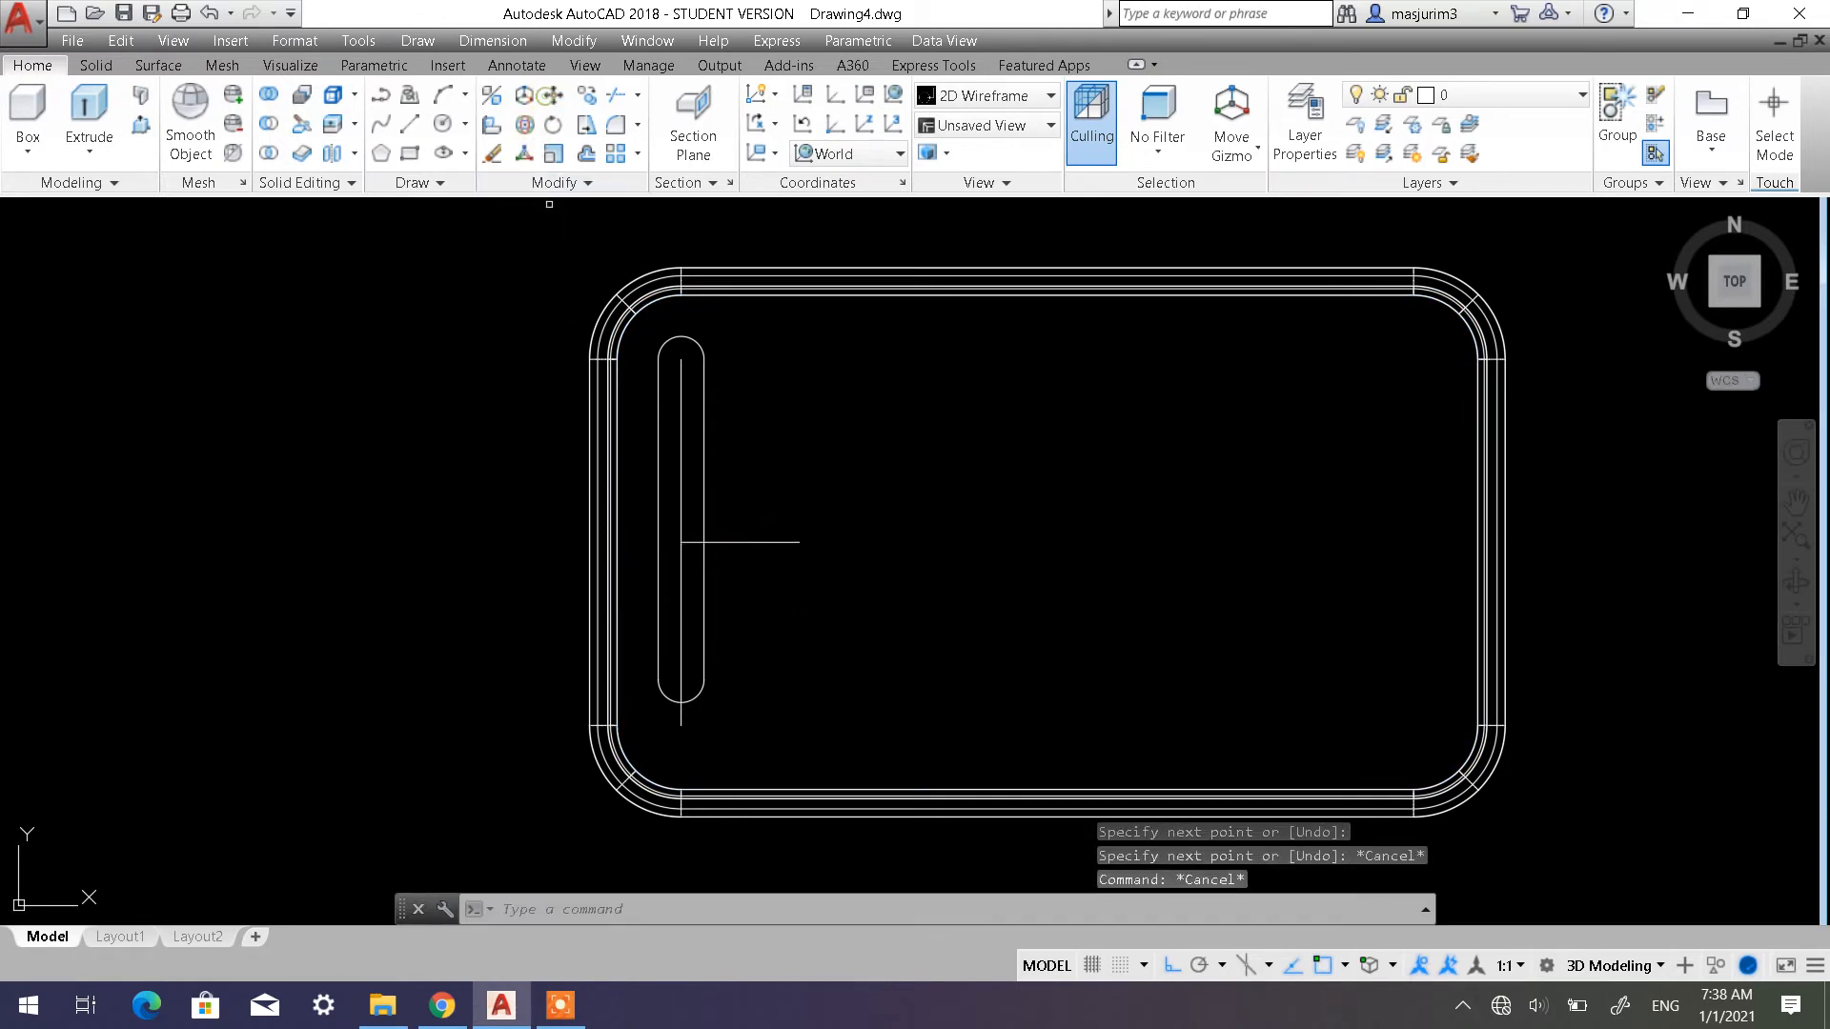
Move the slot down from the midpoint of its right side to the horizontal guide line, centring it vertically in the container
left_click(705, 588)
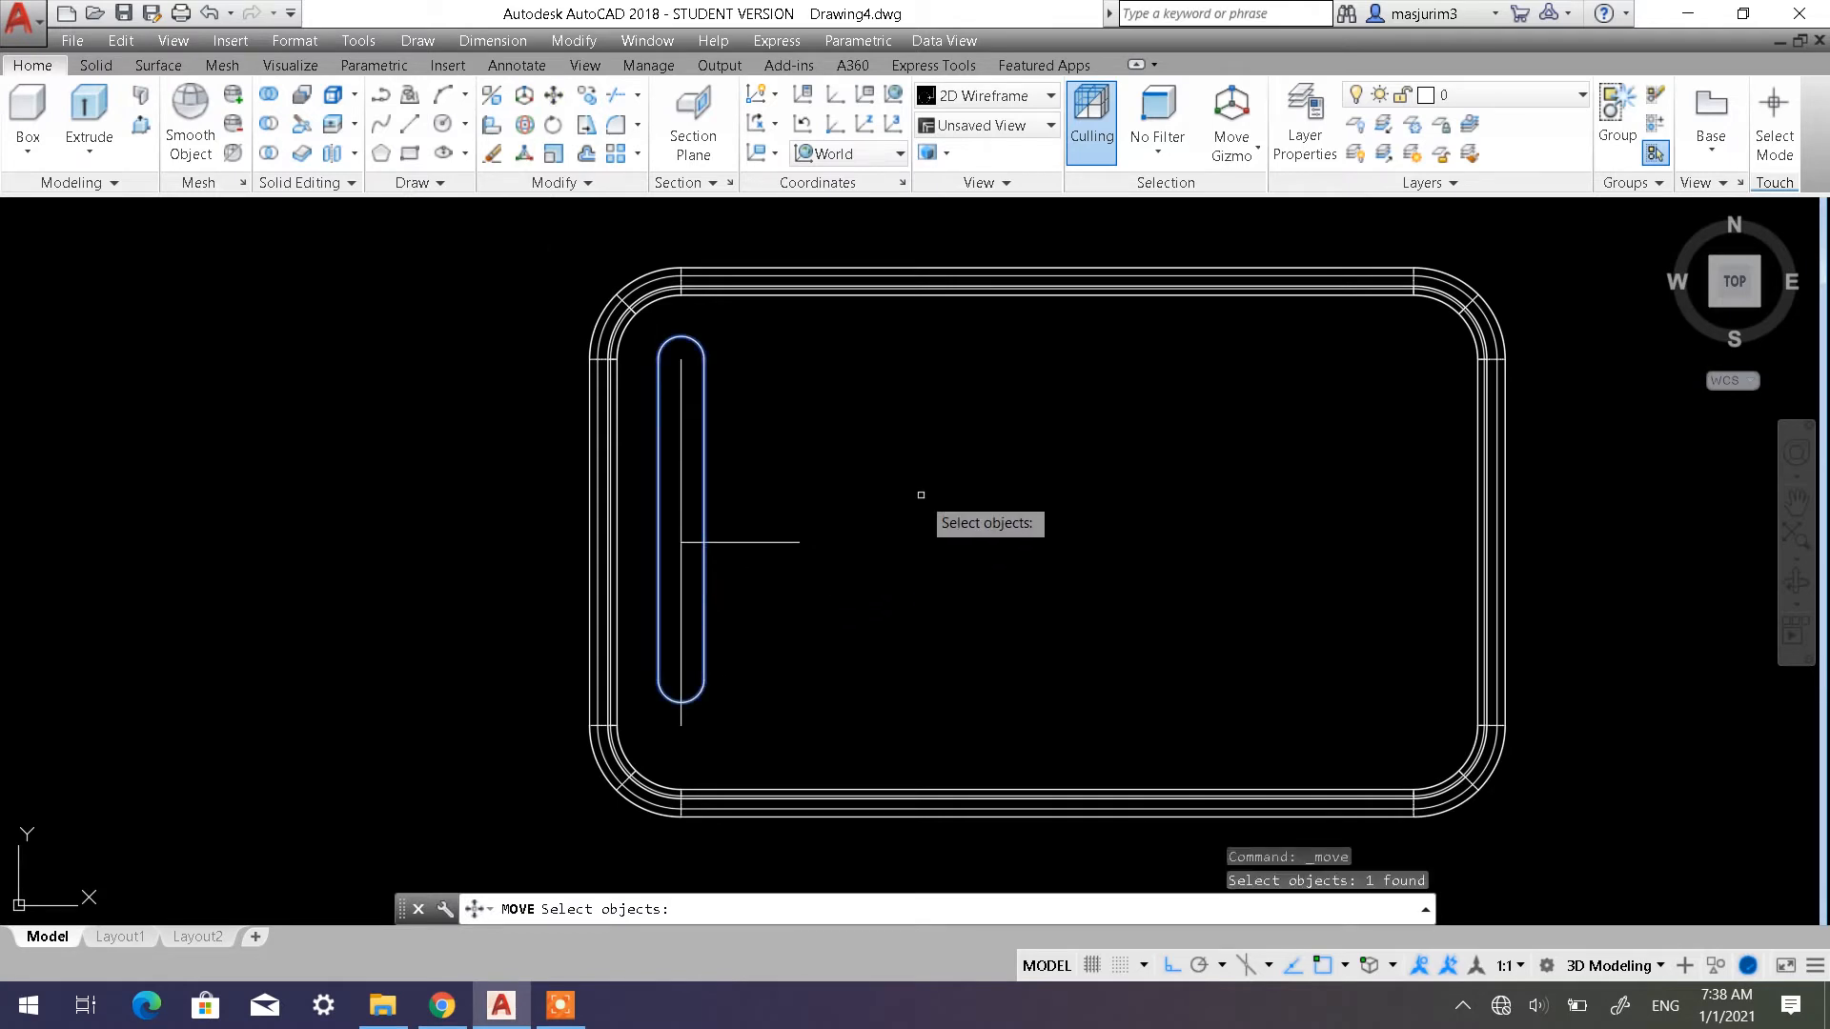
key("Return")
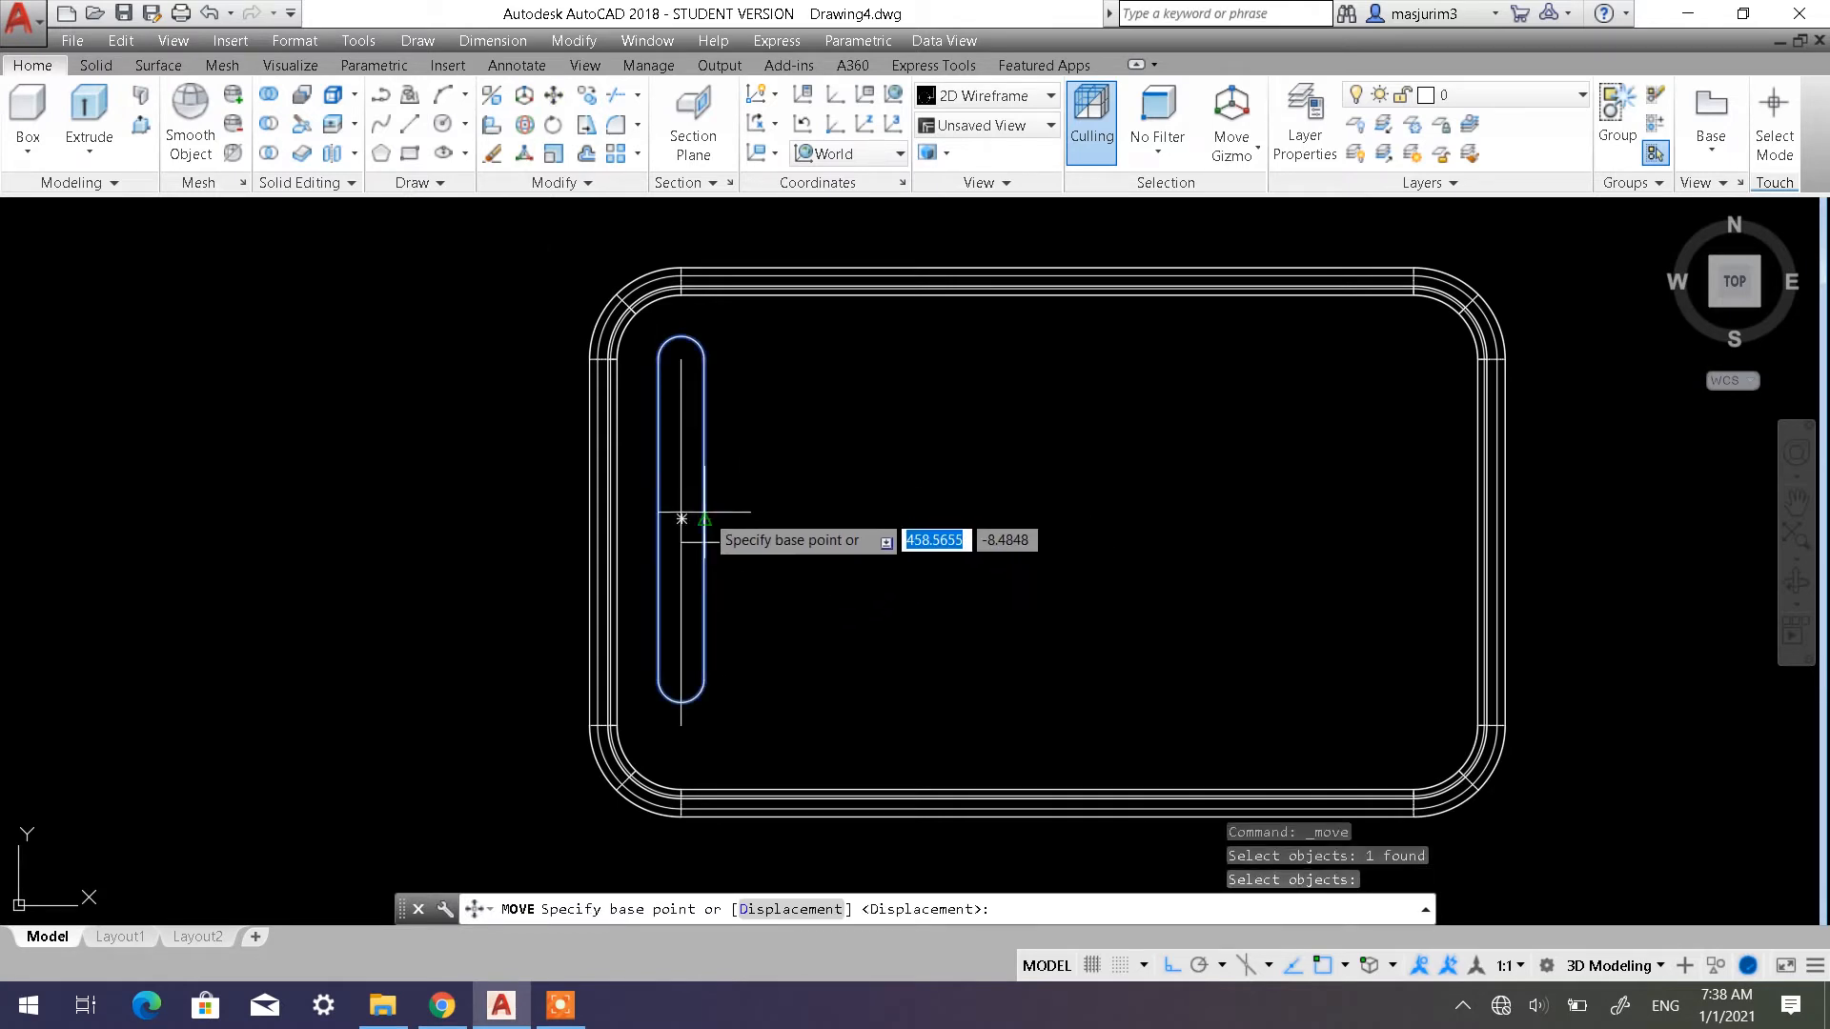
left_click(704, 523)
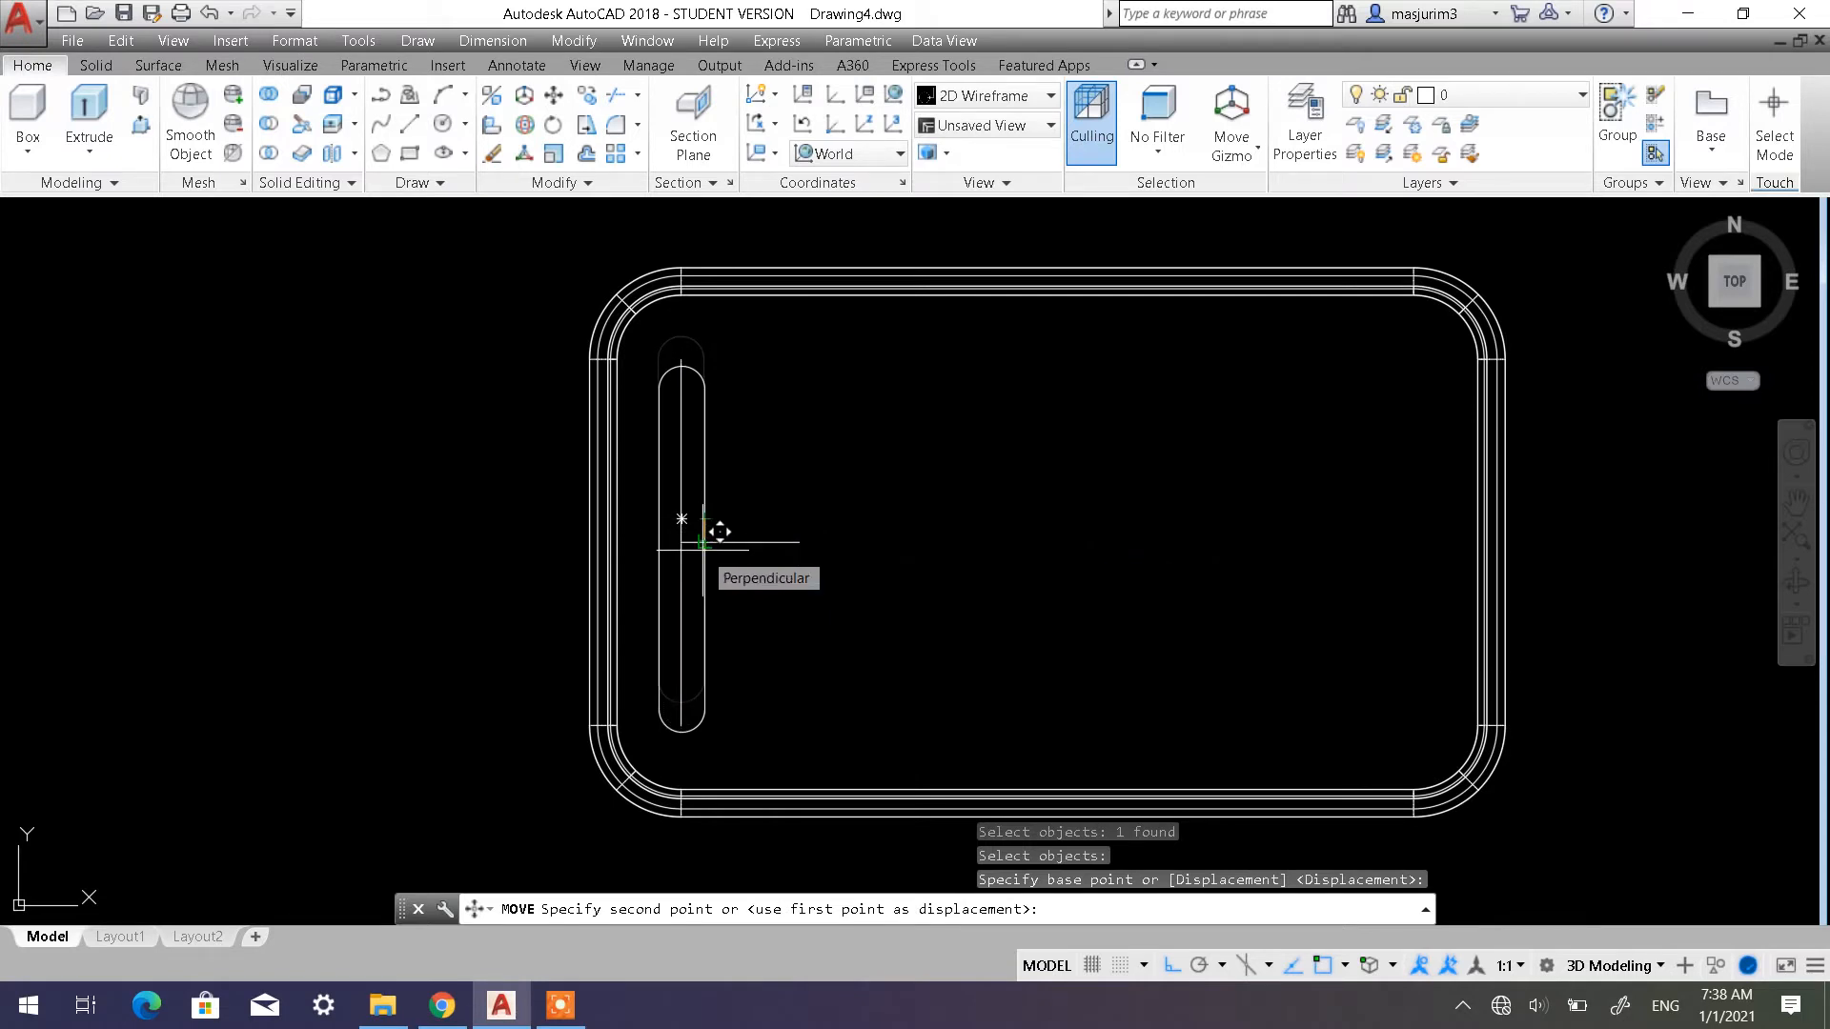
left_click(703, 550)
key("Escape")
key("Escape")
Erase the horizontal and vertical guide lines at the slot
left_click(815, 570)
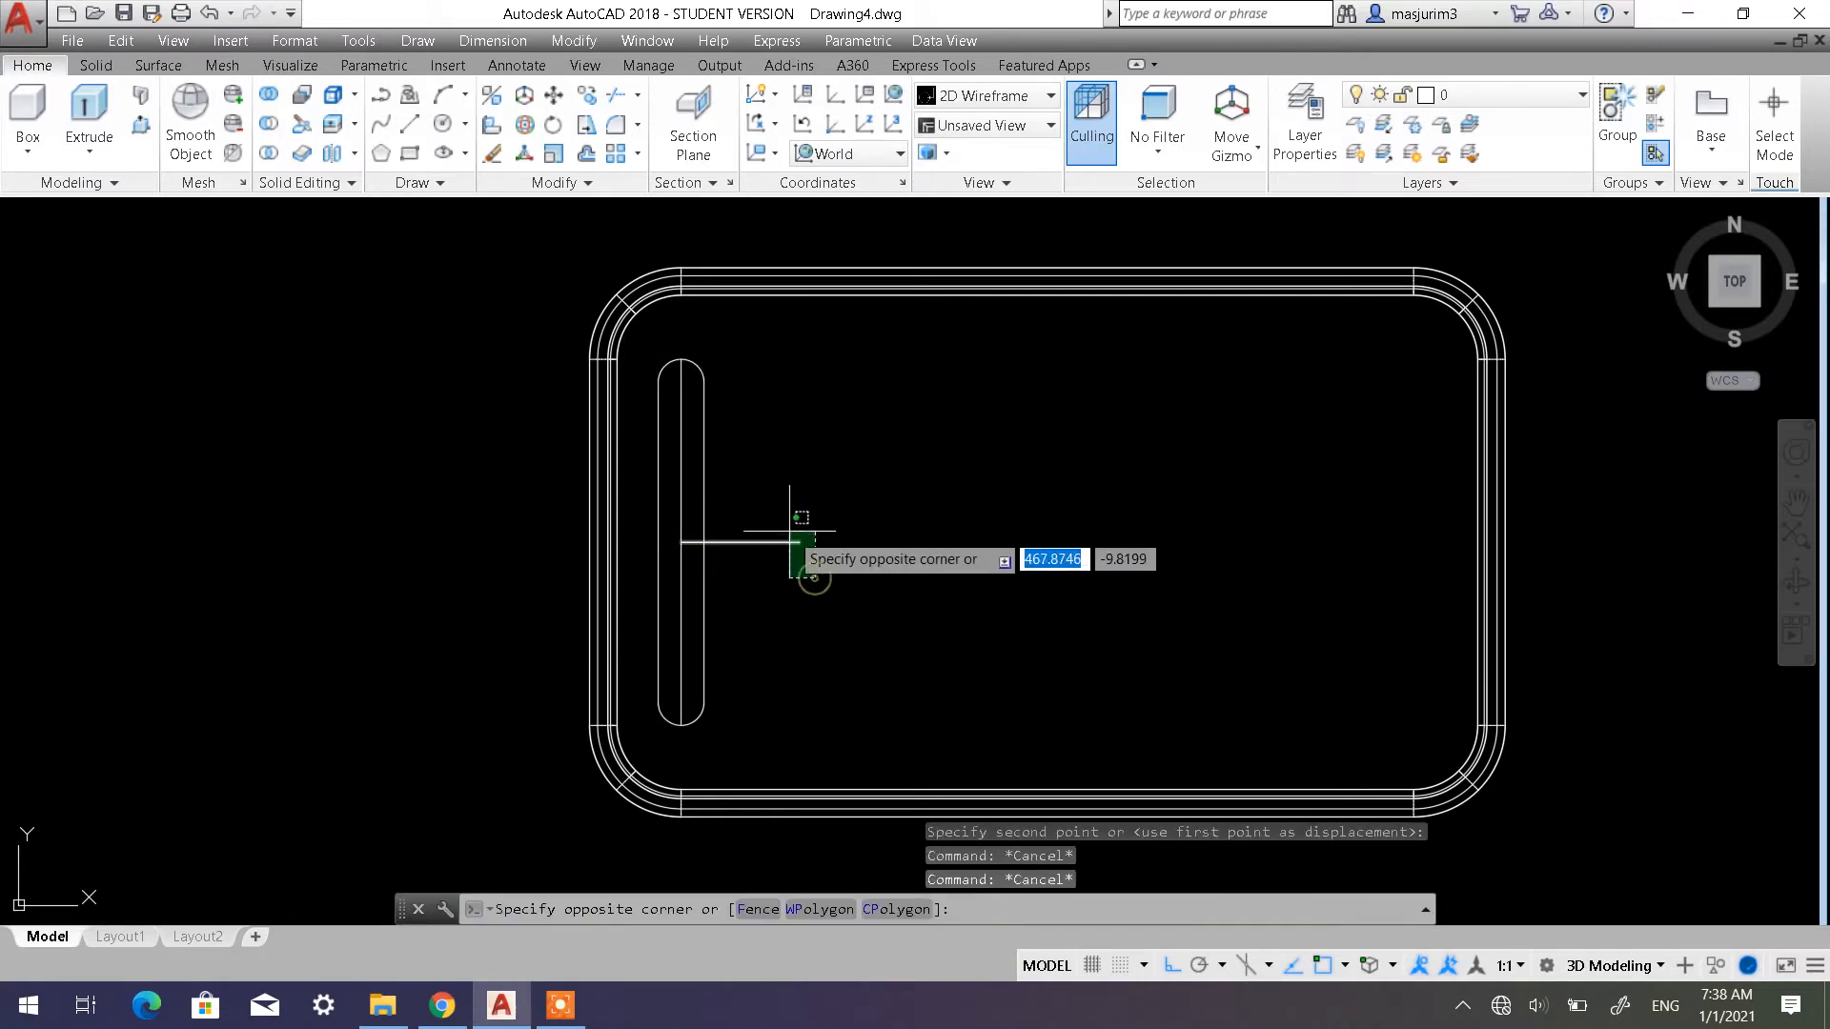
left_click(788, 530)
key("Delete")
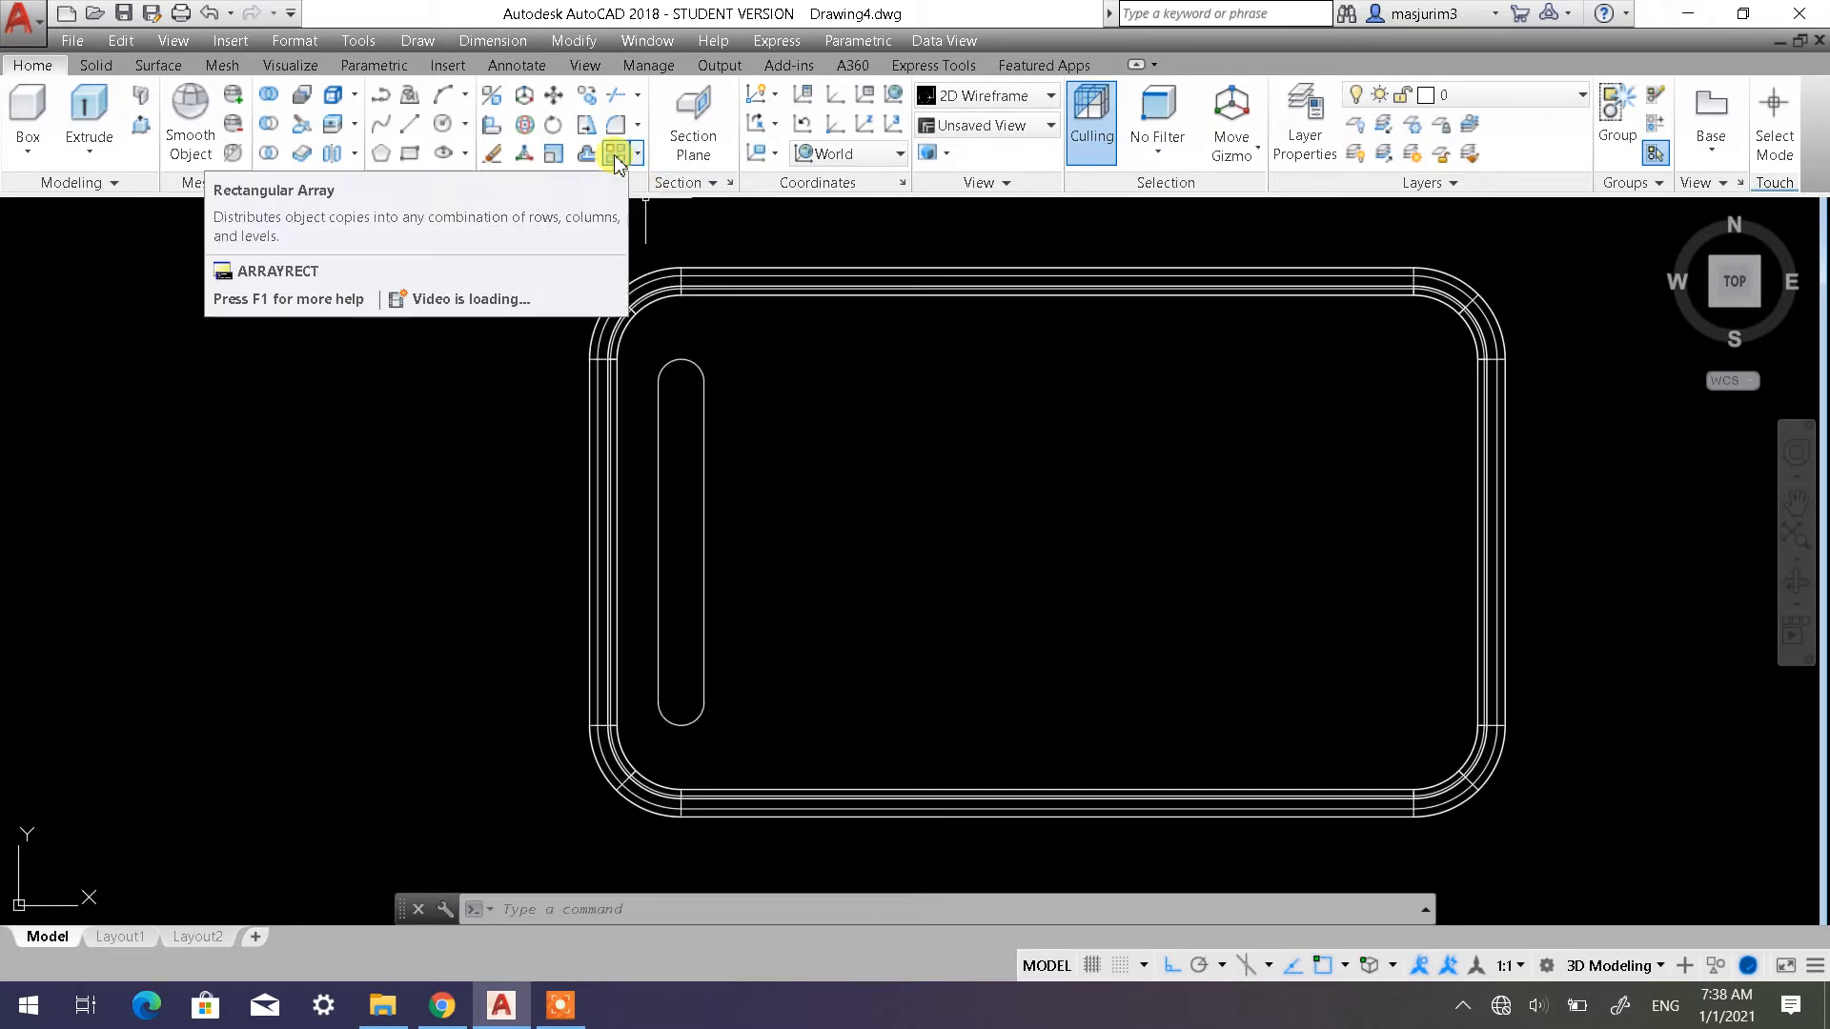
Extrude the slot profile upward as a solid to roughly twice the container's height
middle_click_drag(1001, 620, 1020, 477, "shift")
middle_click_drag(911, 601, 1012, 303)
scroll(867, 399, "up", 1)
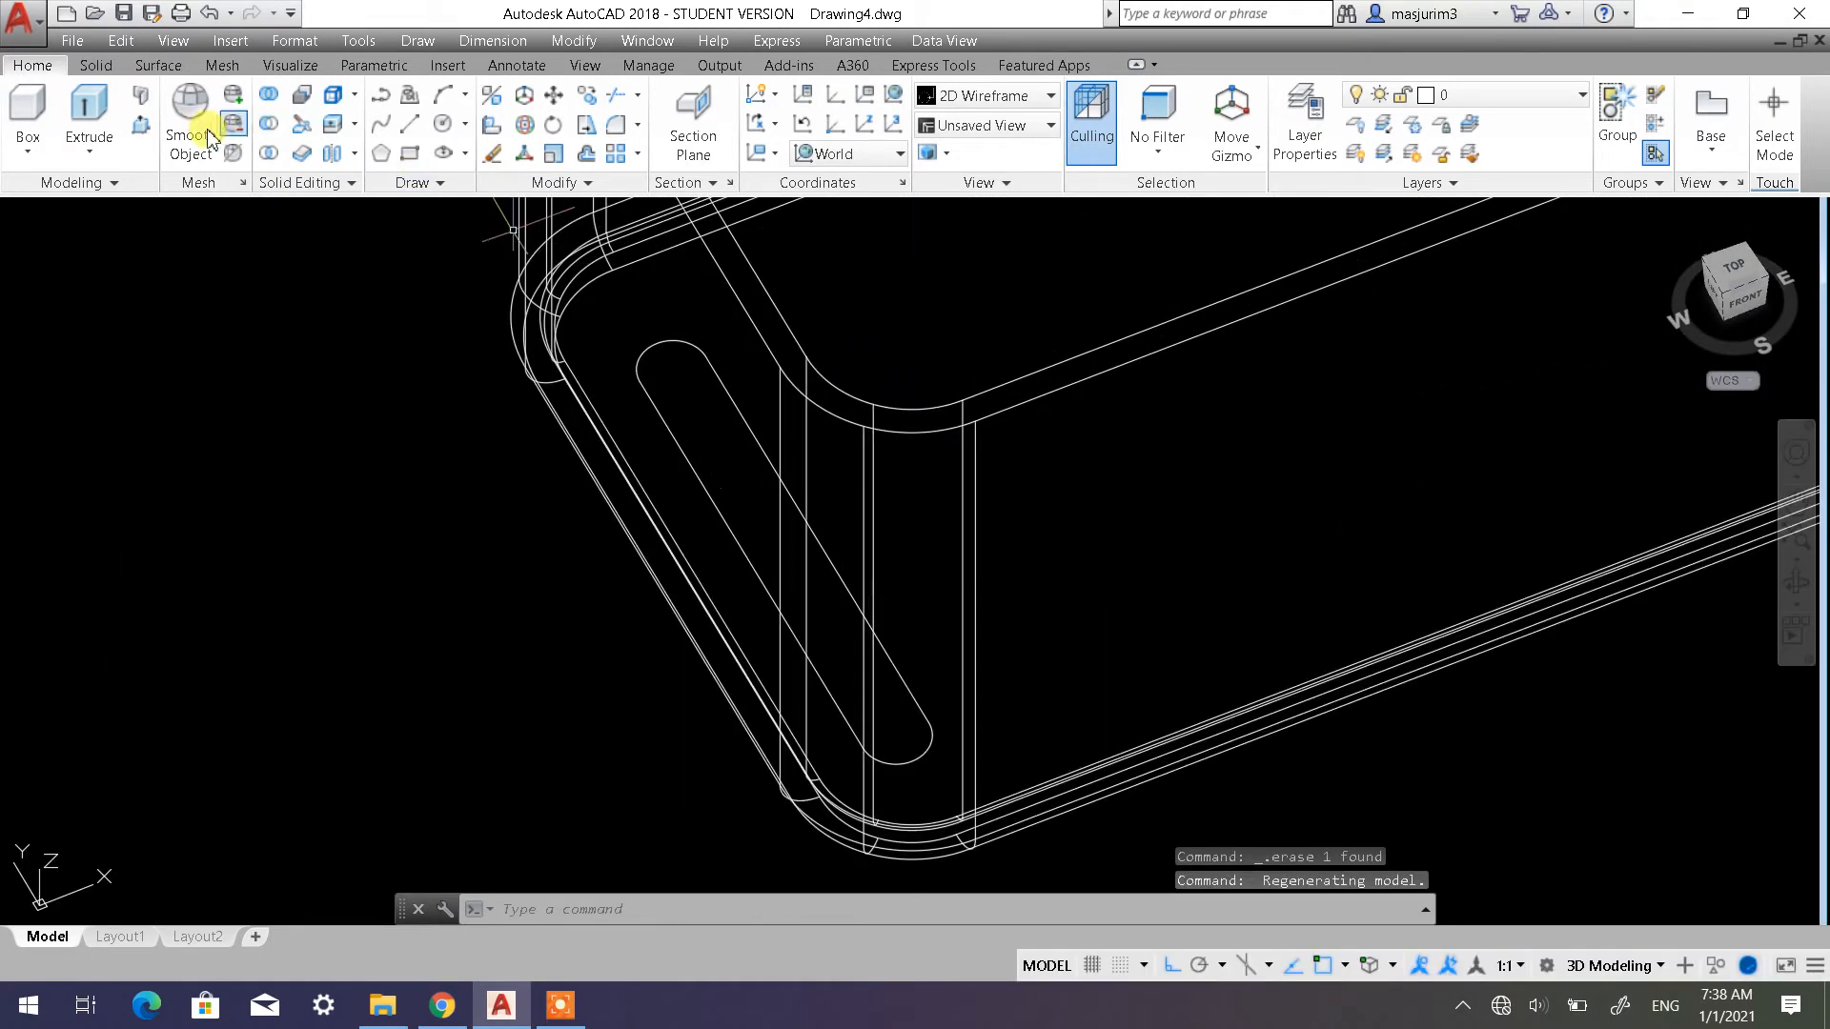
left_click(84, 114)
left_click(766, 458)
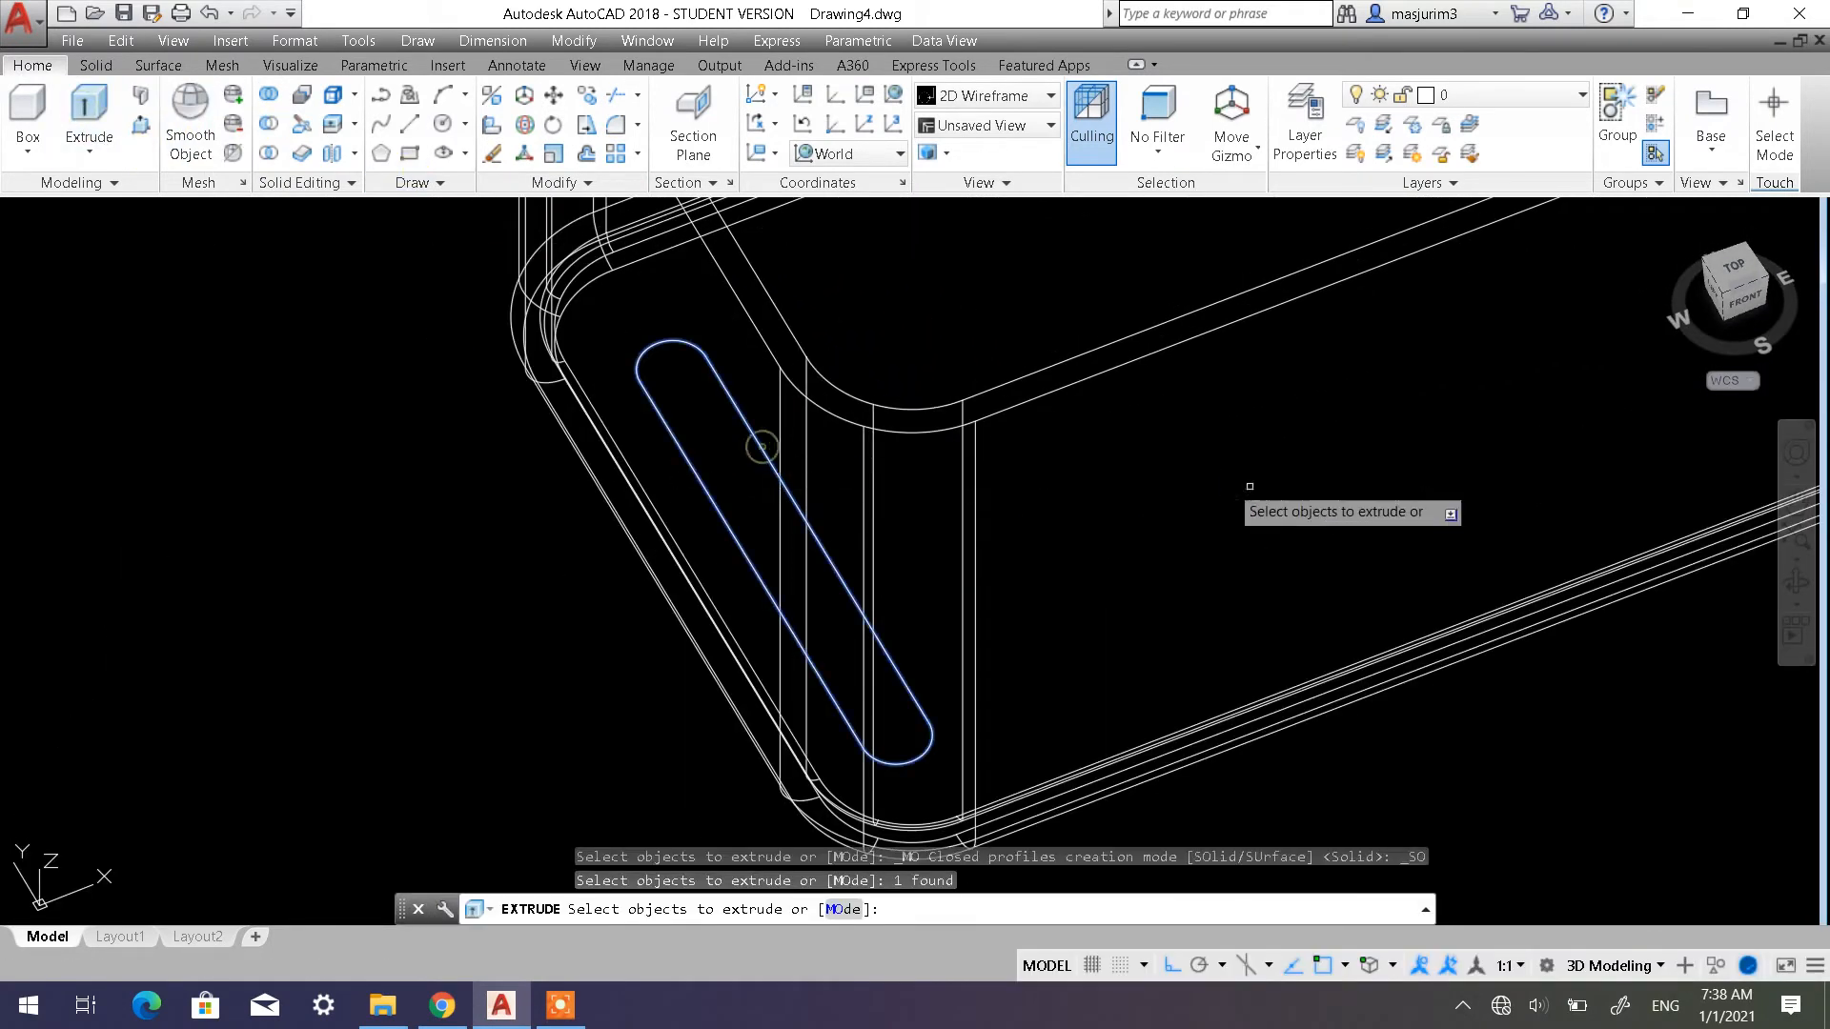
key("Return")
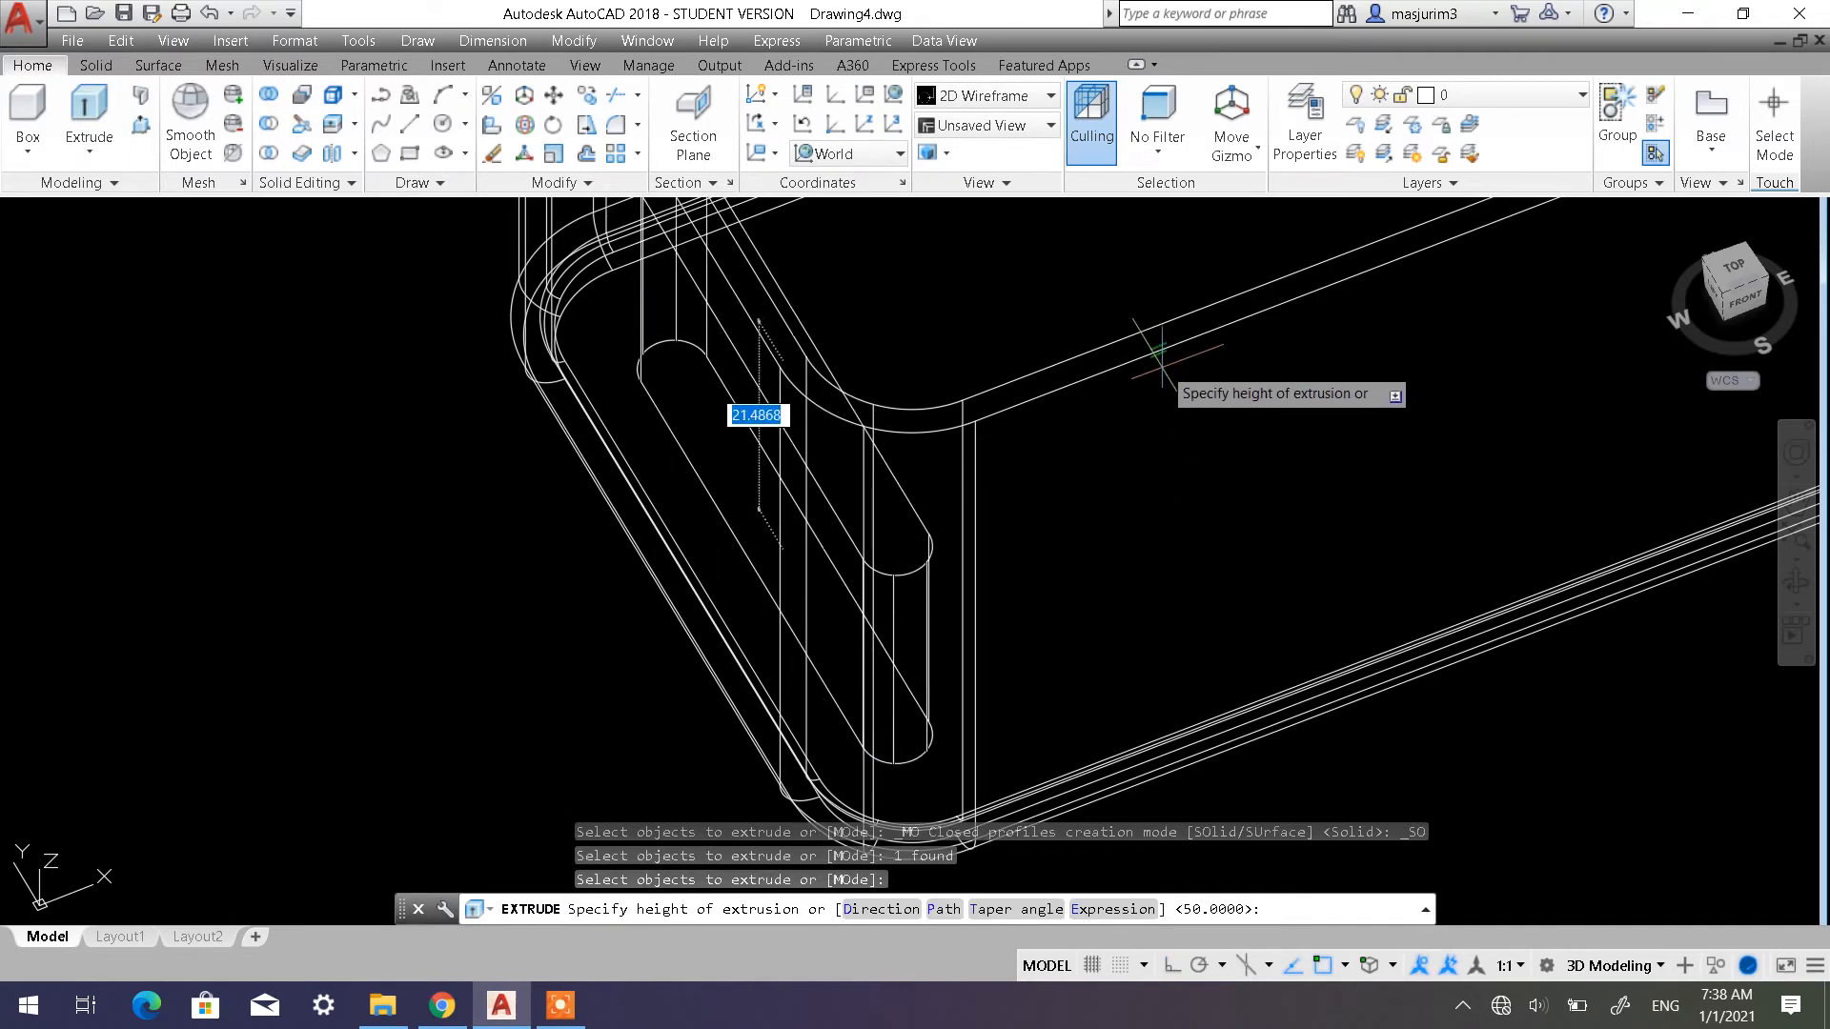
middle_click_drag(1156, 694, 1185, 421)
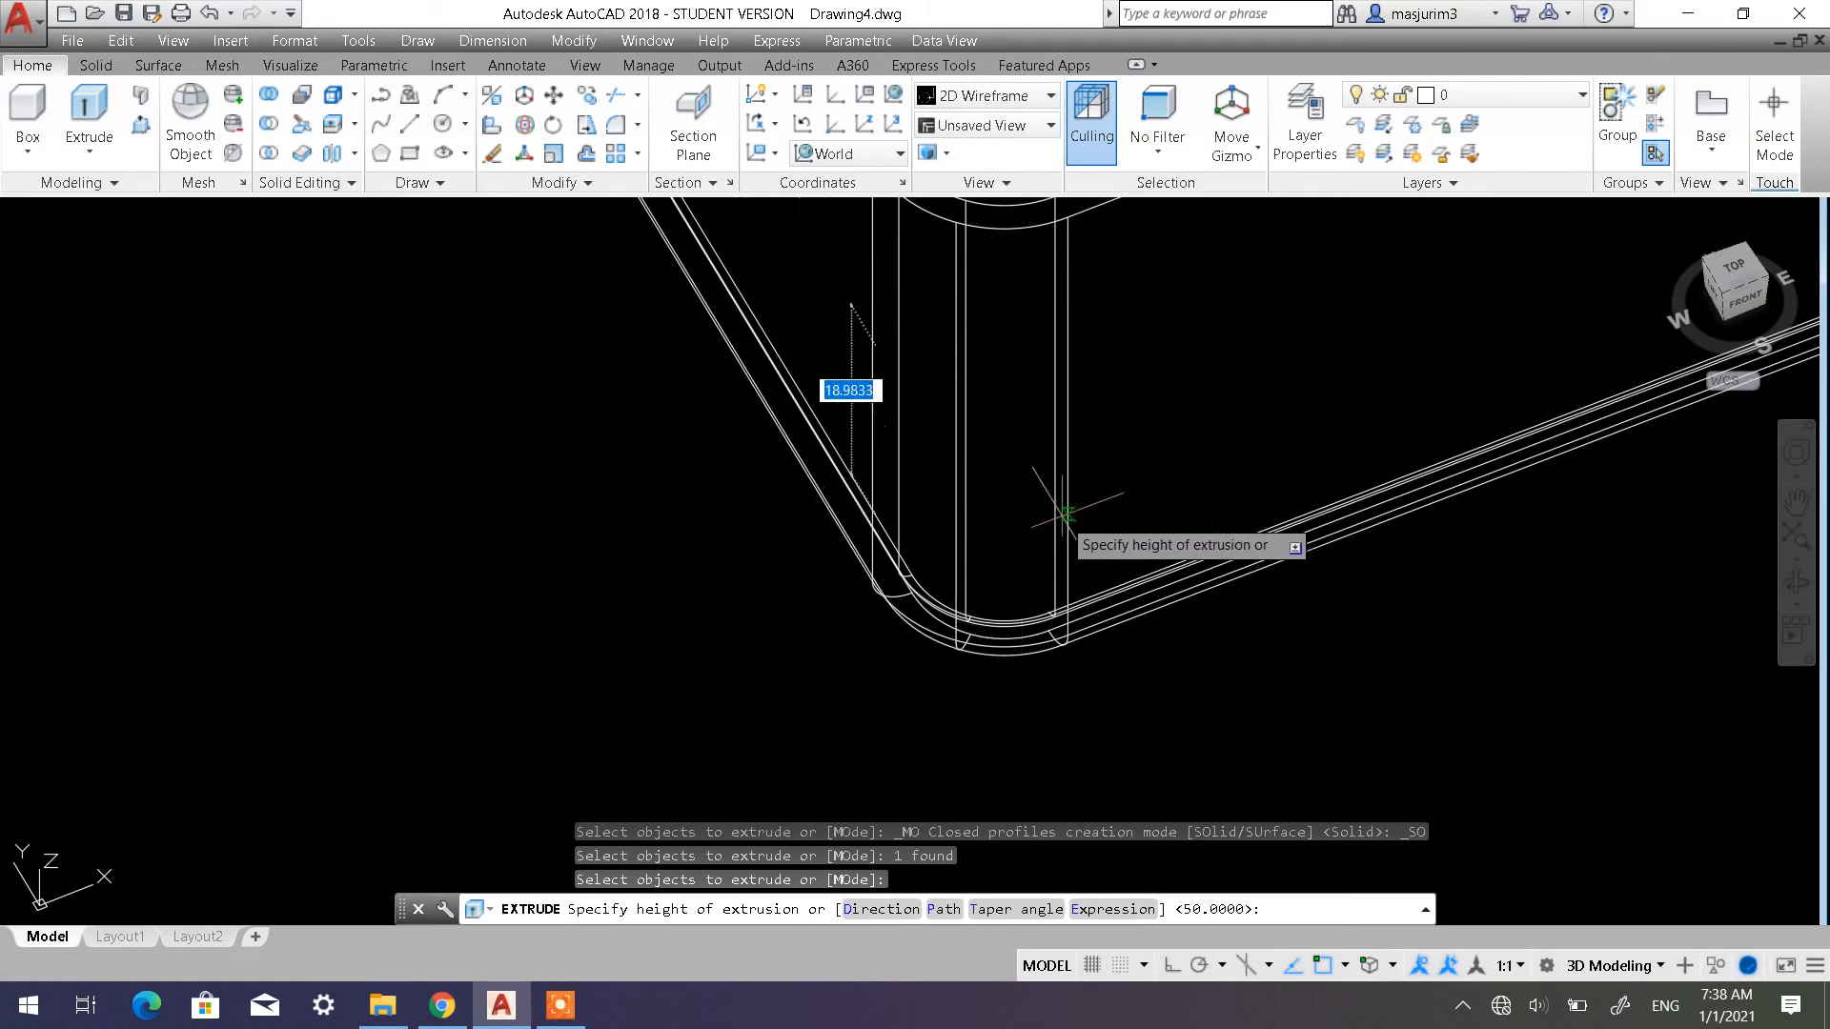
middle_click_drag(1216, 256, 1139, 465)
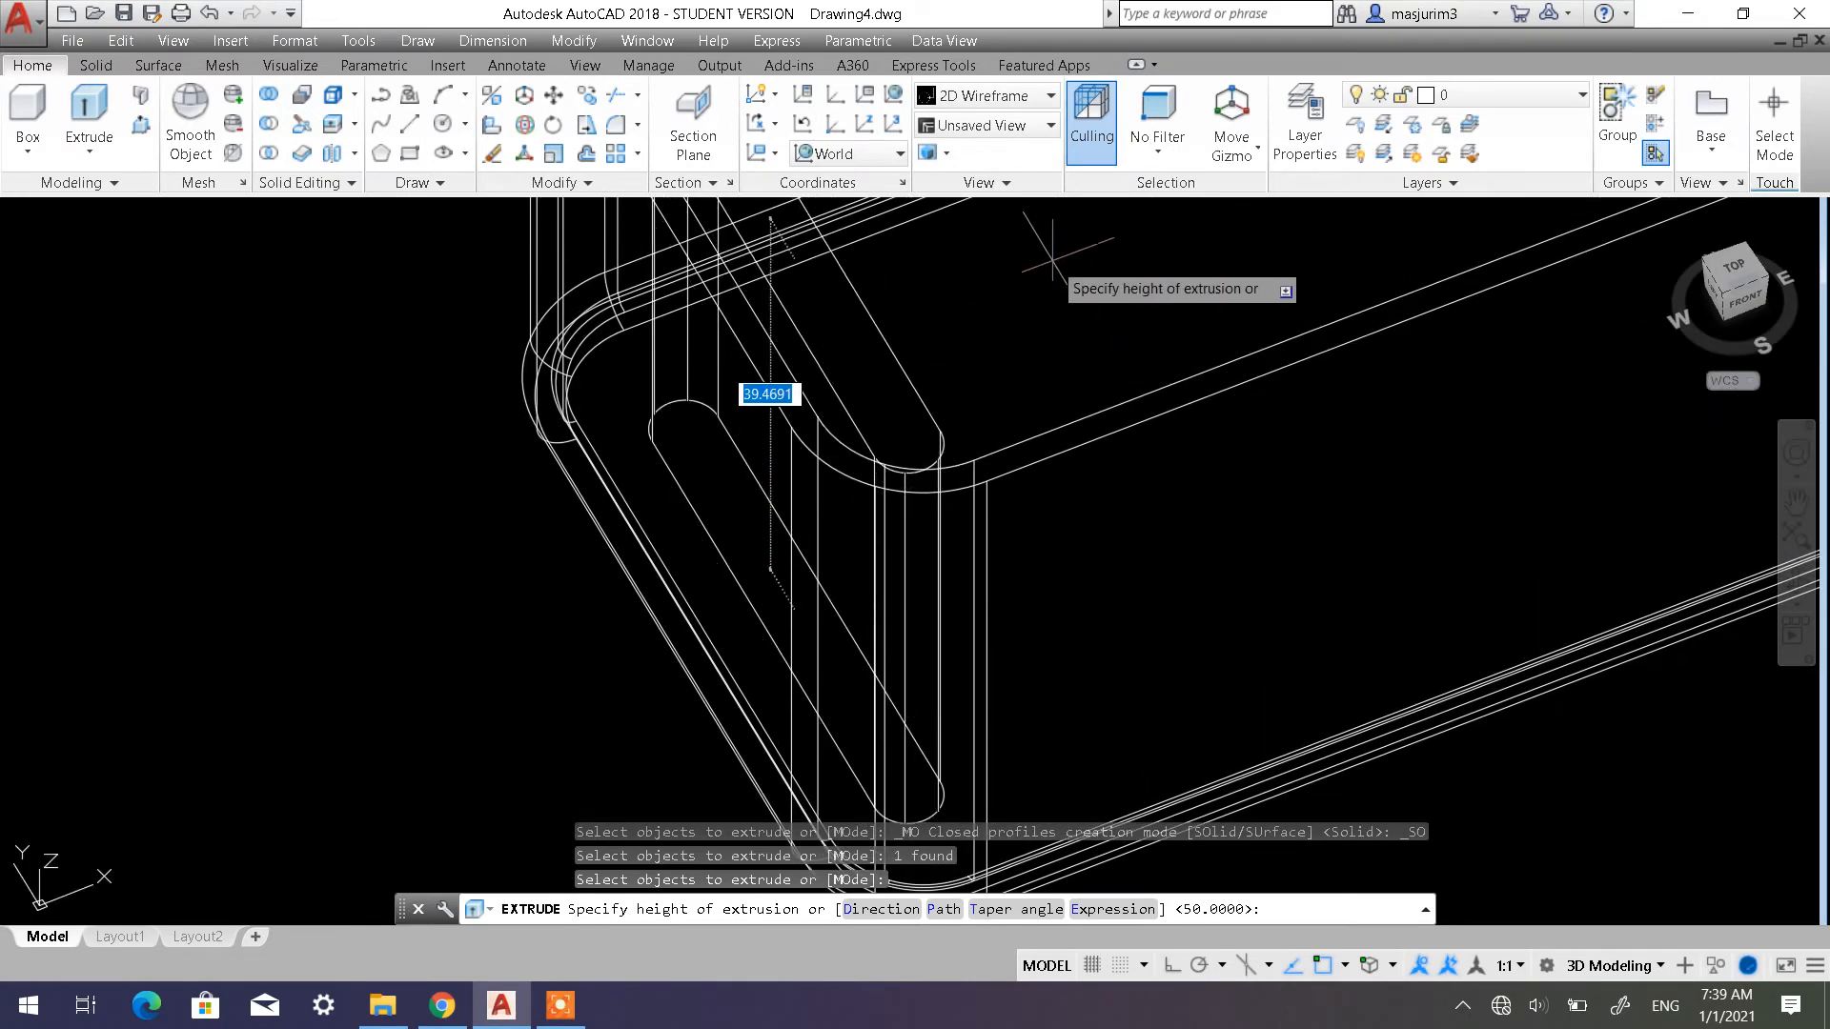
scroll(1067, 305, "down", 6)
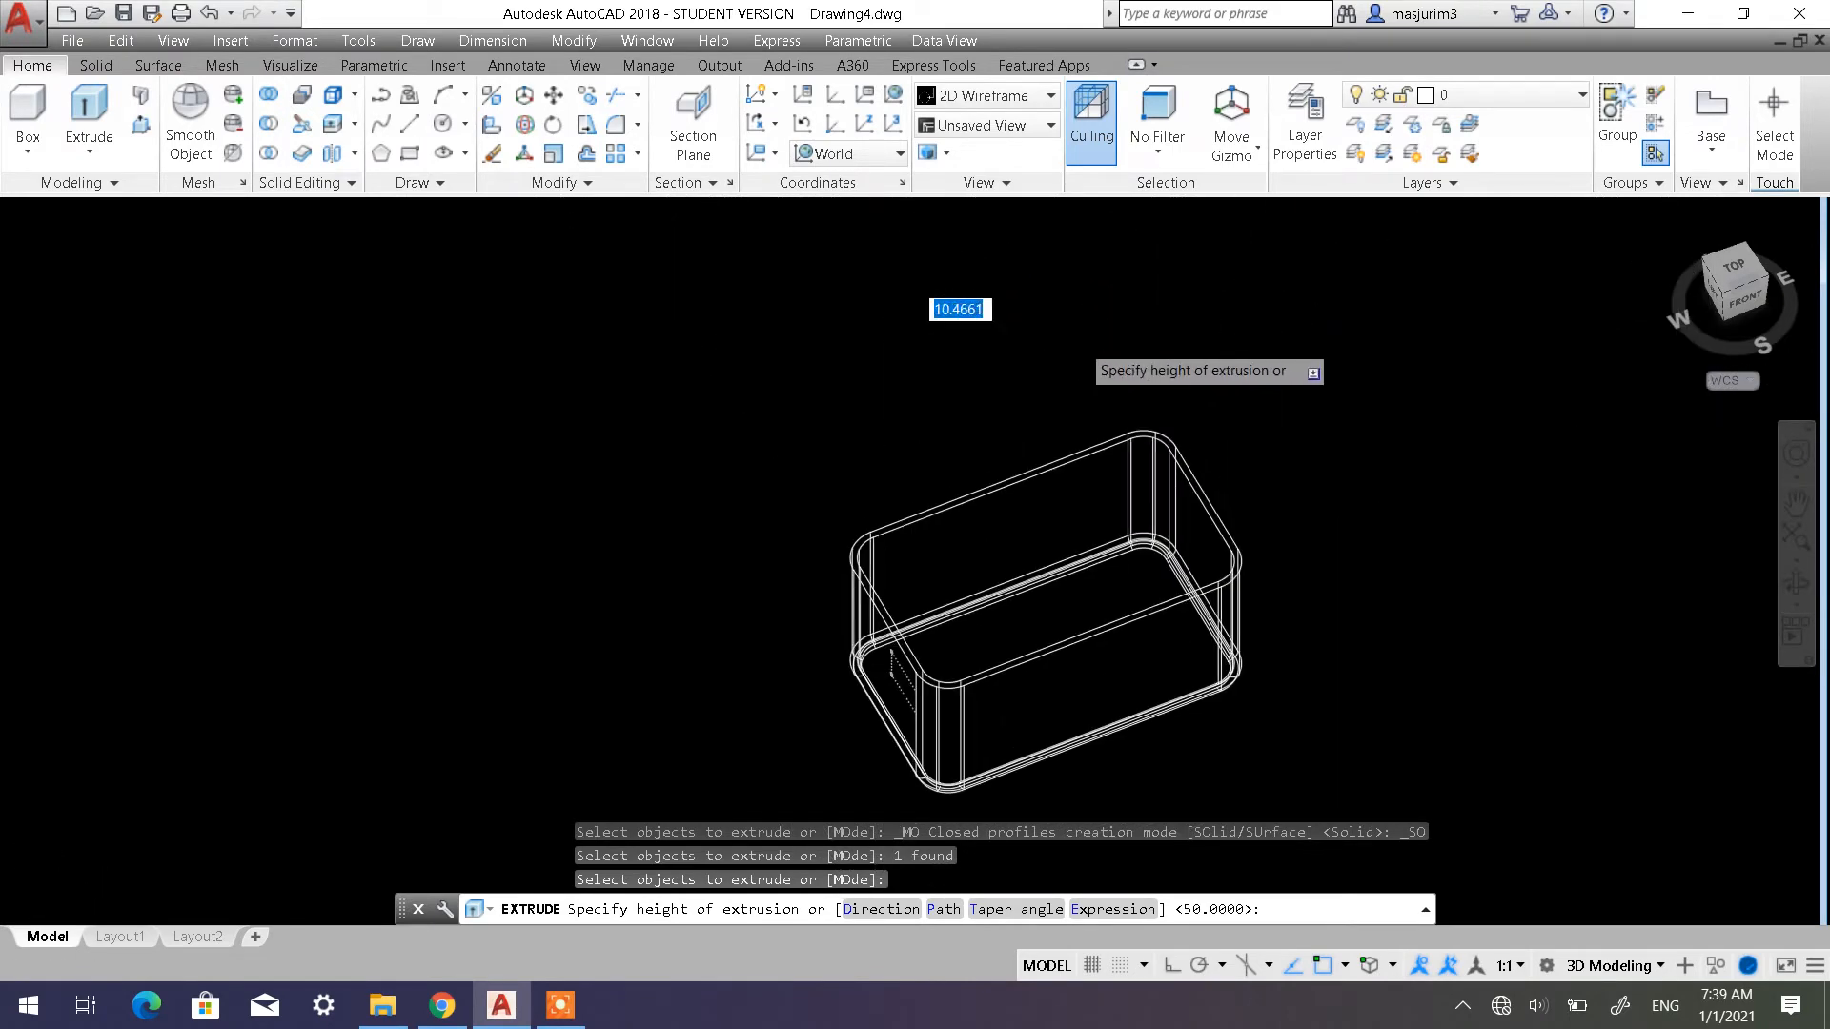
middle_click_drag(1032, 657, 1054, 359, "shift")
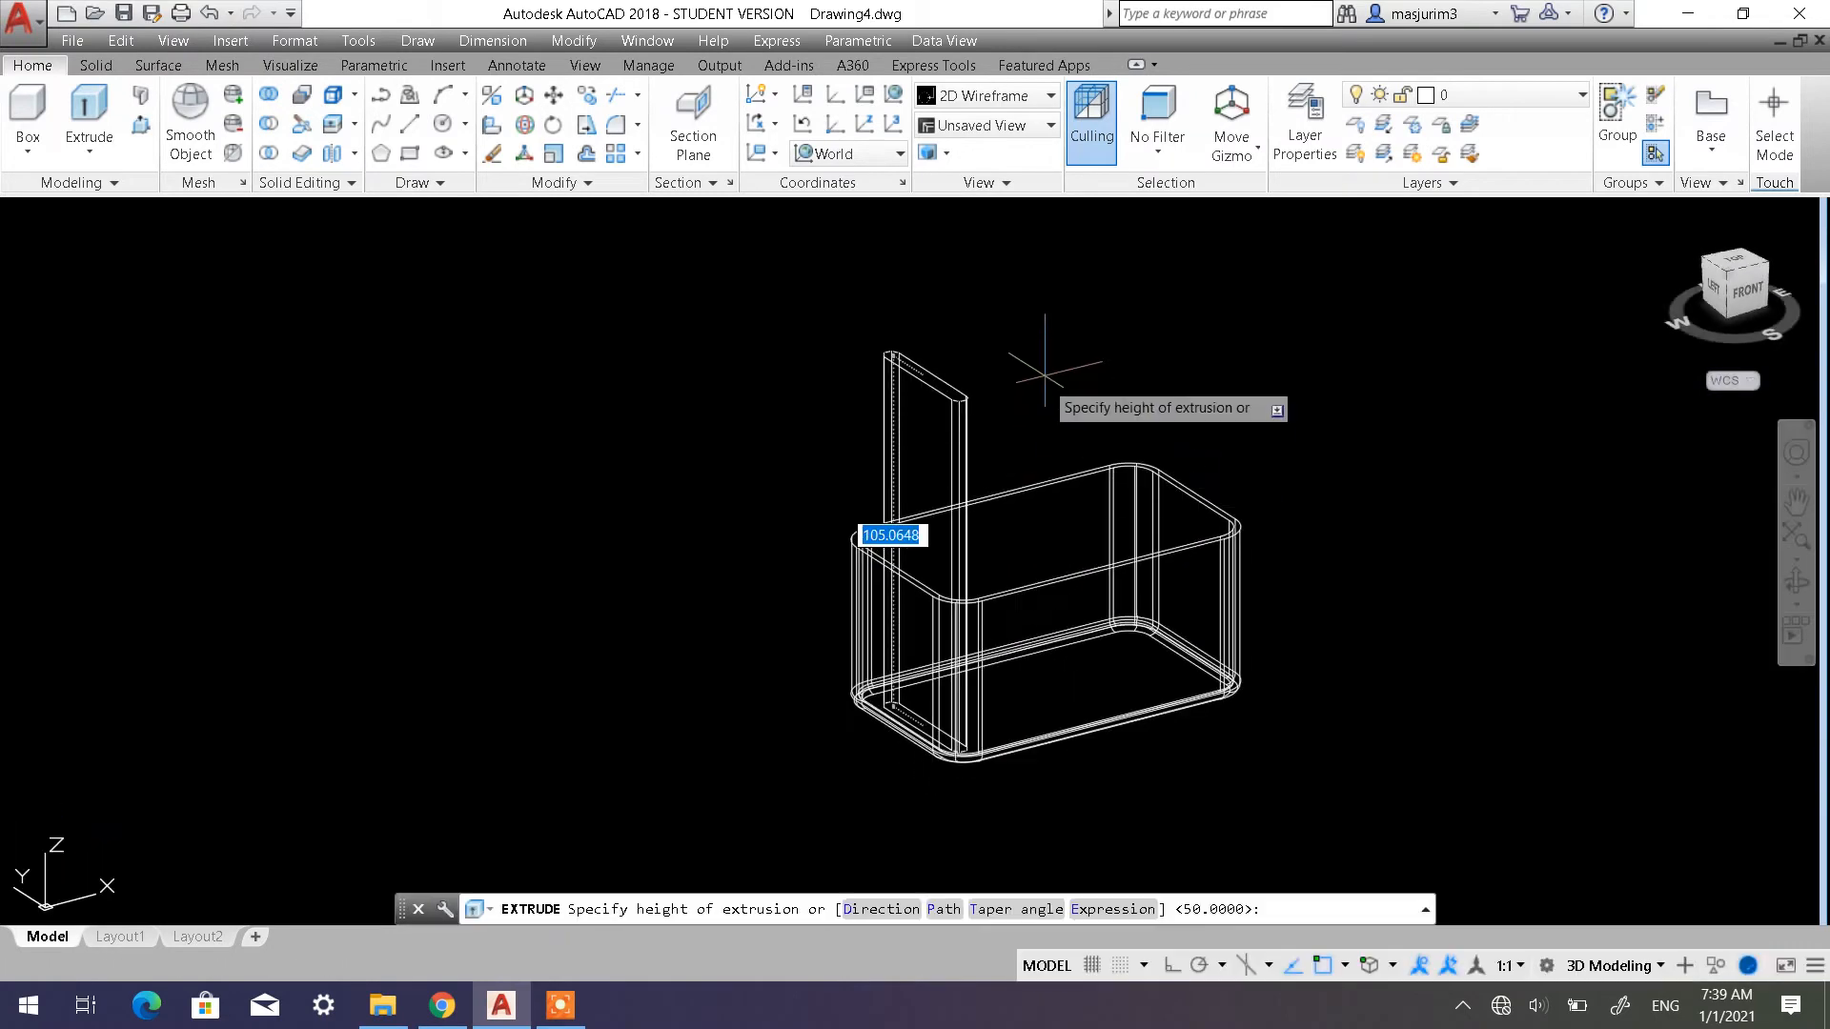
left_click(1043, 351)
Move the extruded slot solid straight down along Z so that it passes through the container's floor
middle_click_drag(745, 573, 633, 443)
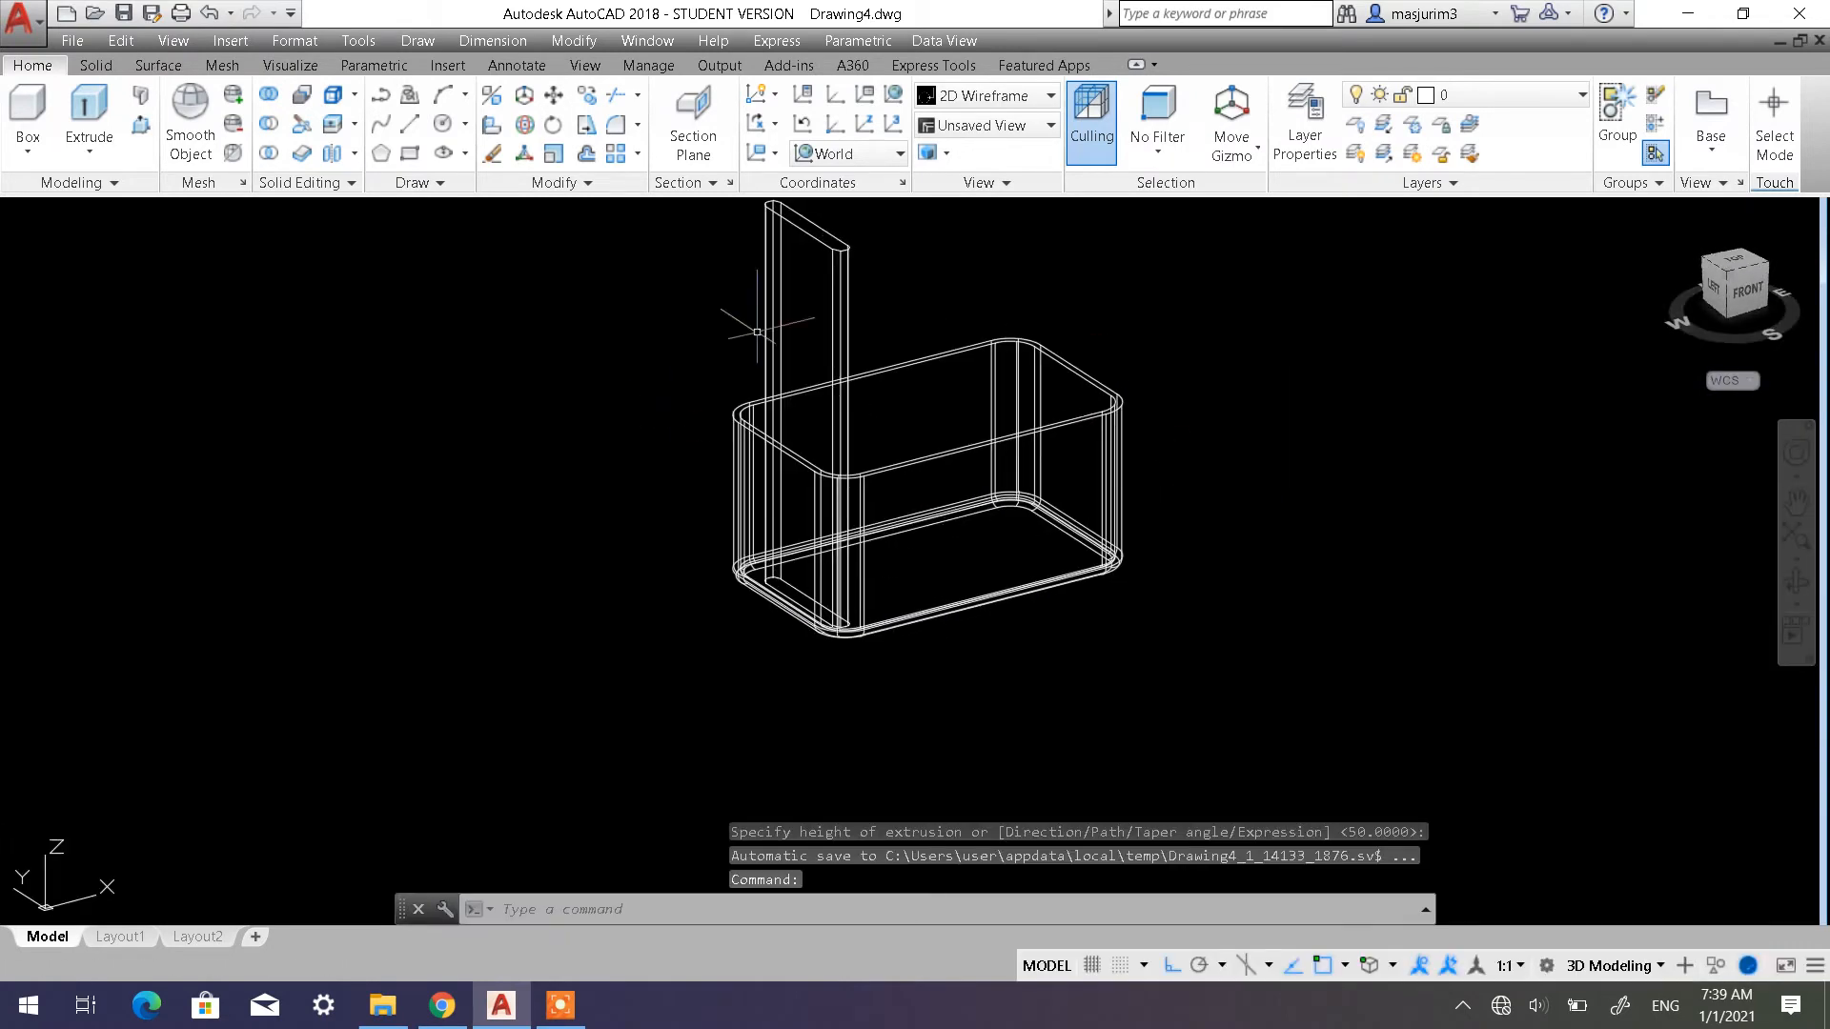
scroll(828, 428, "up", 2)
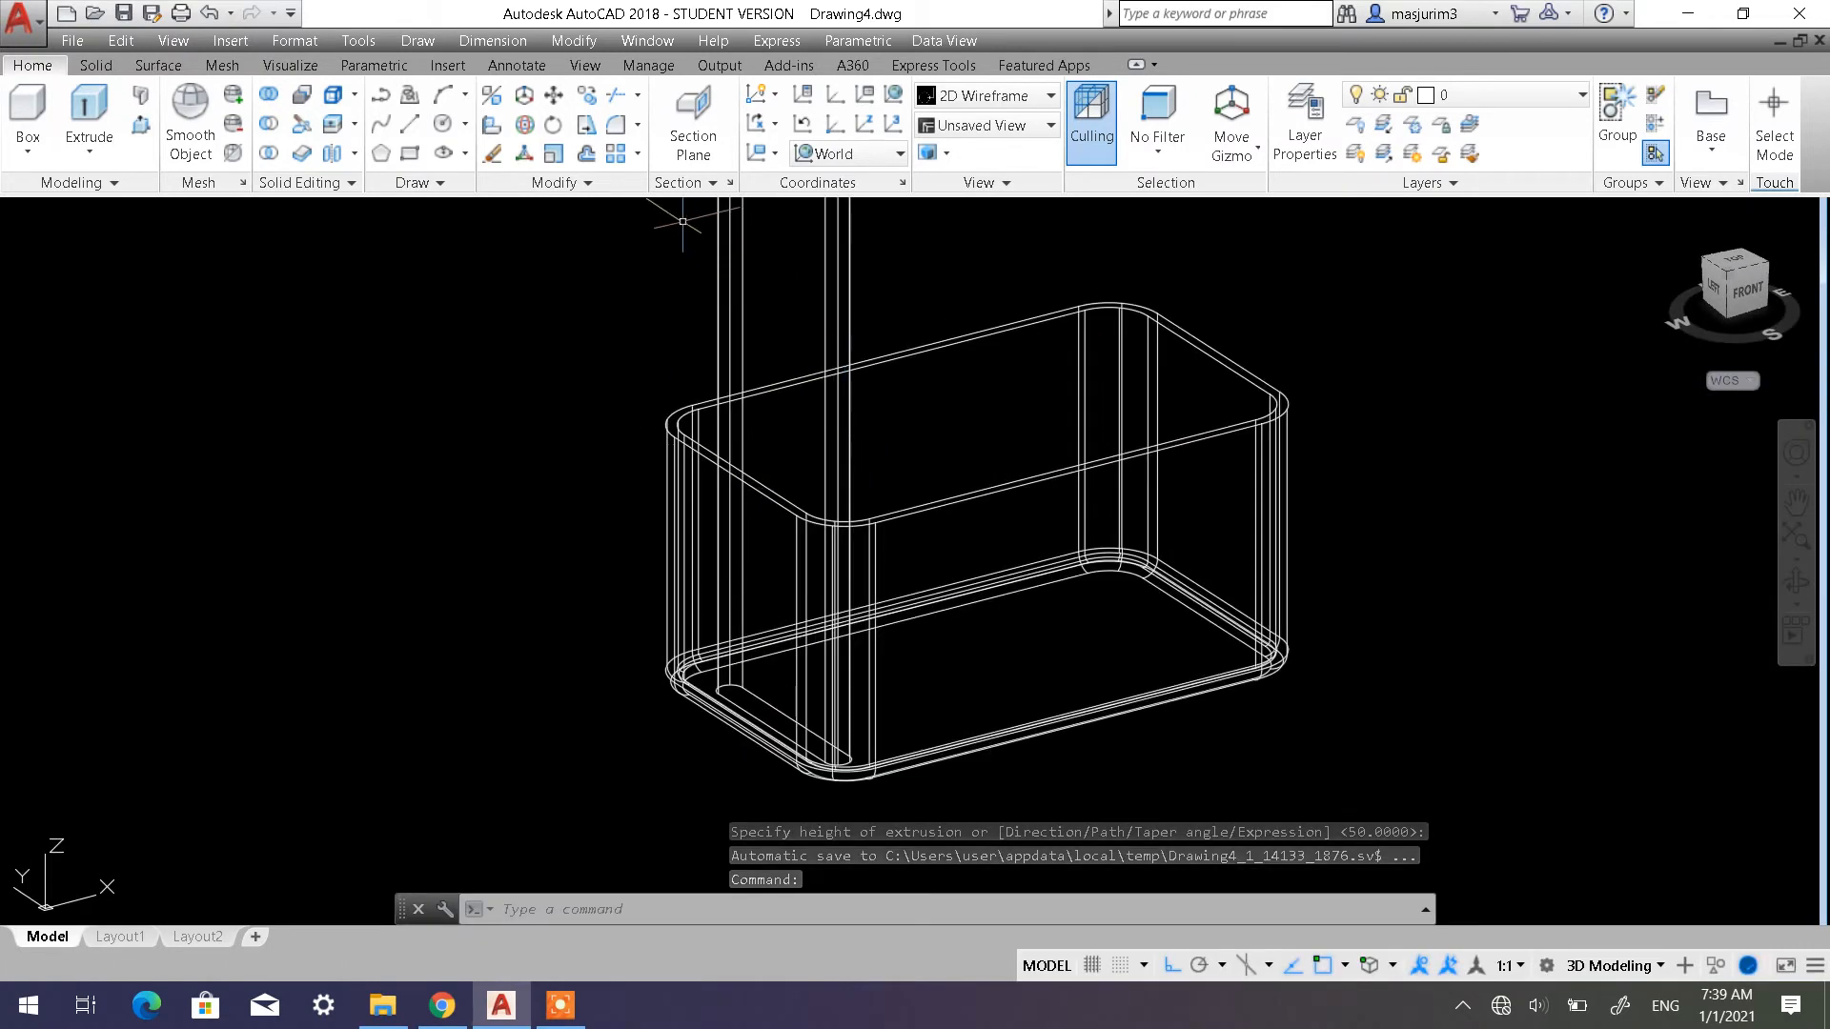
left_click(553, 94)
left_click(873, 316)
left_click(813, 289)
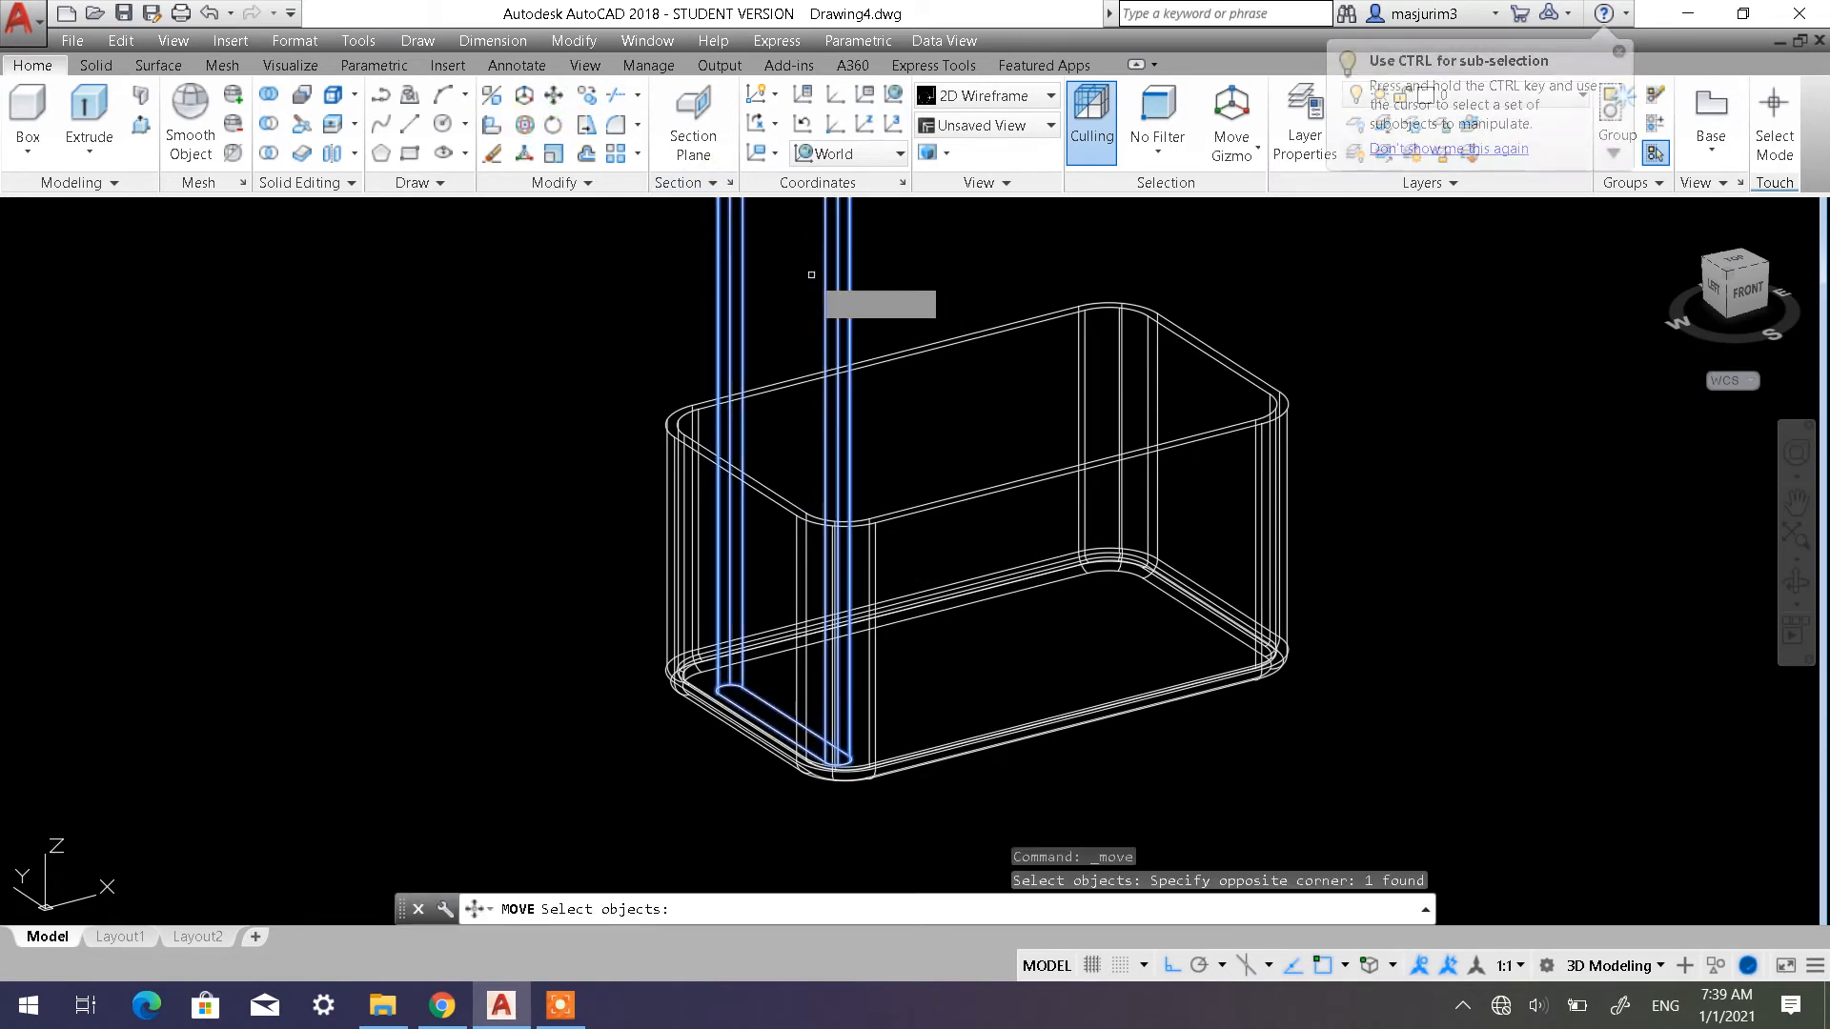
key("Return")
left_click(460, 315)
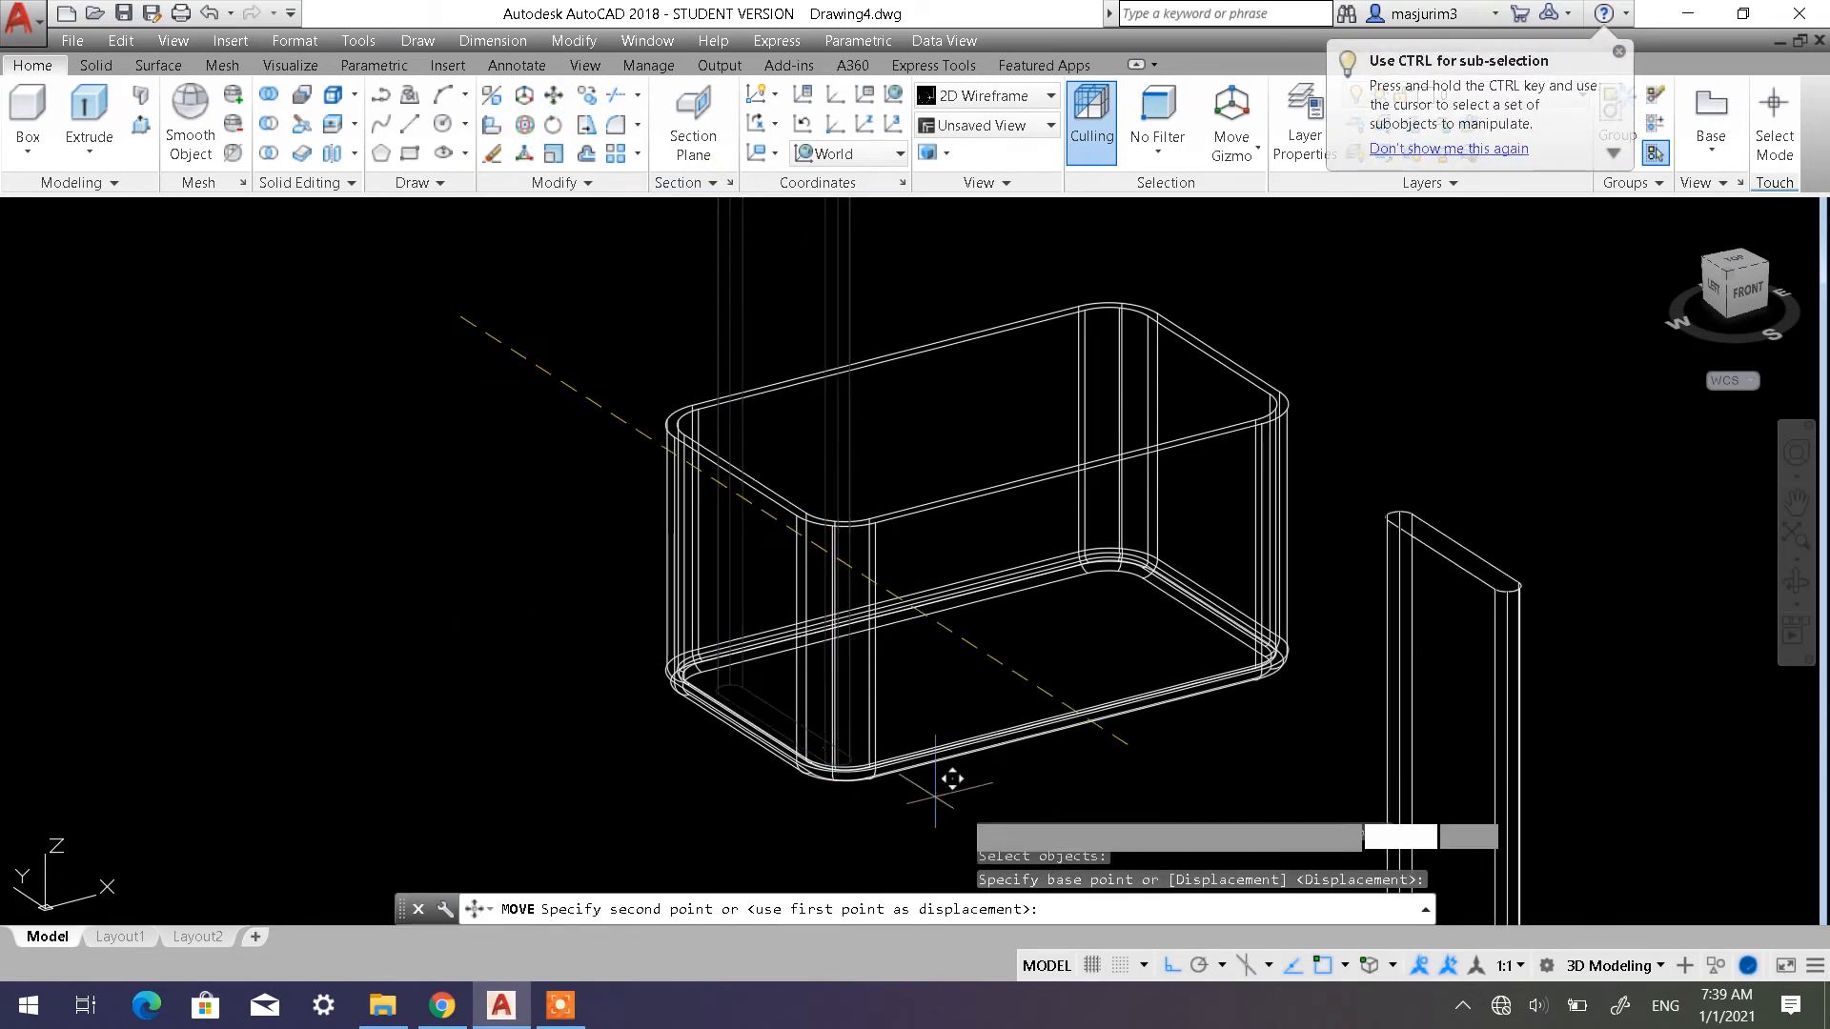
left_click(1170, 968)
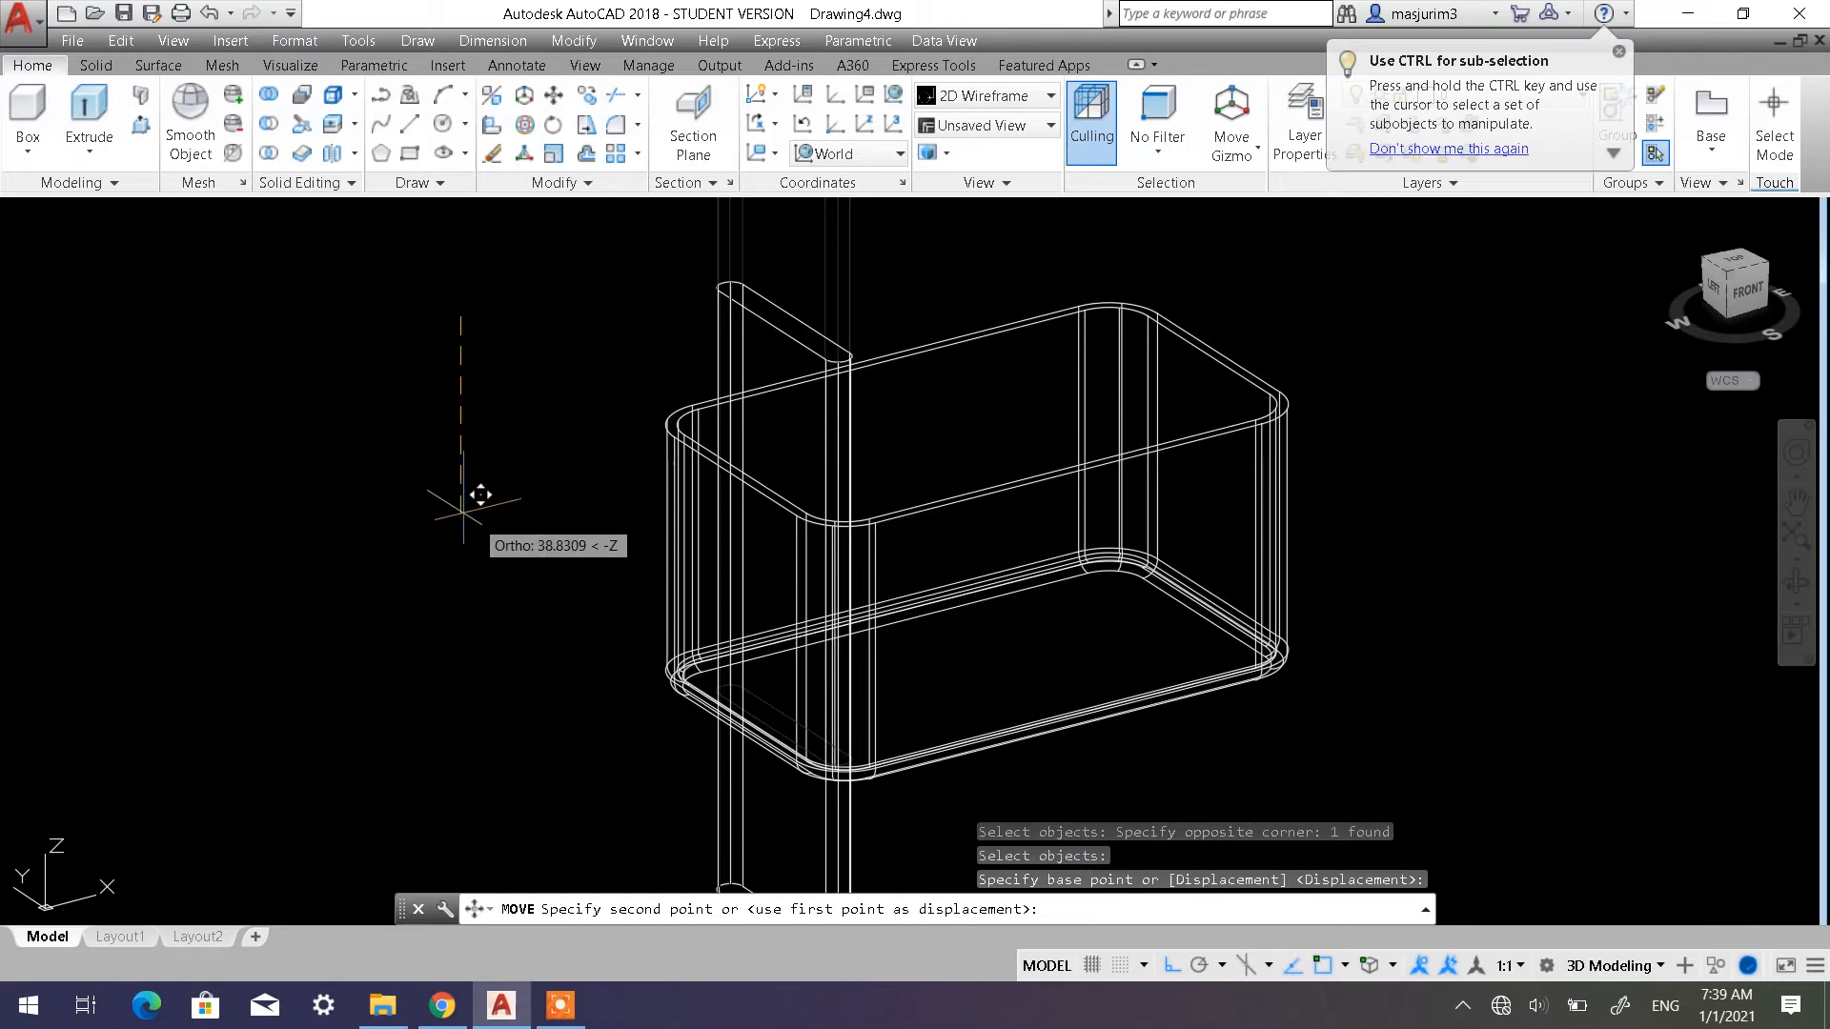
left_click(482, 463)
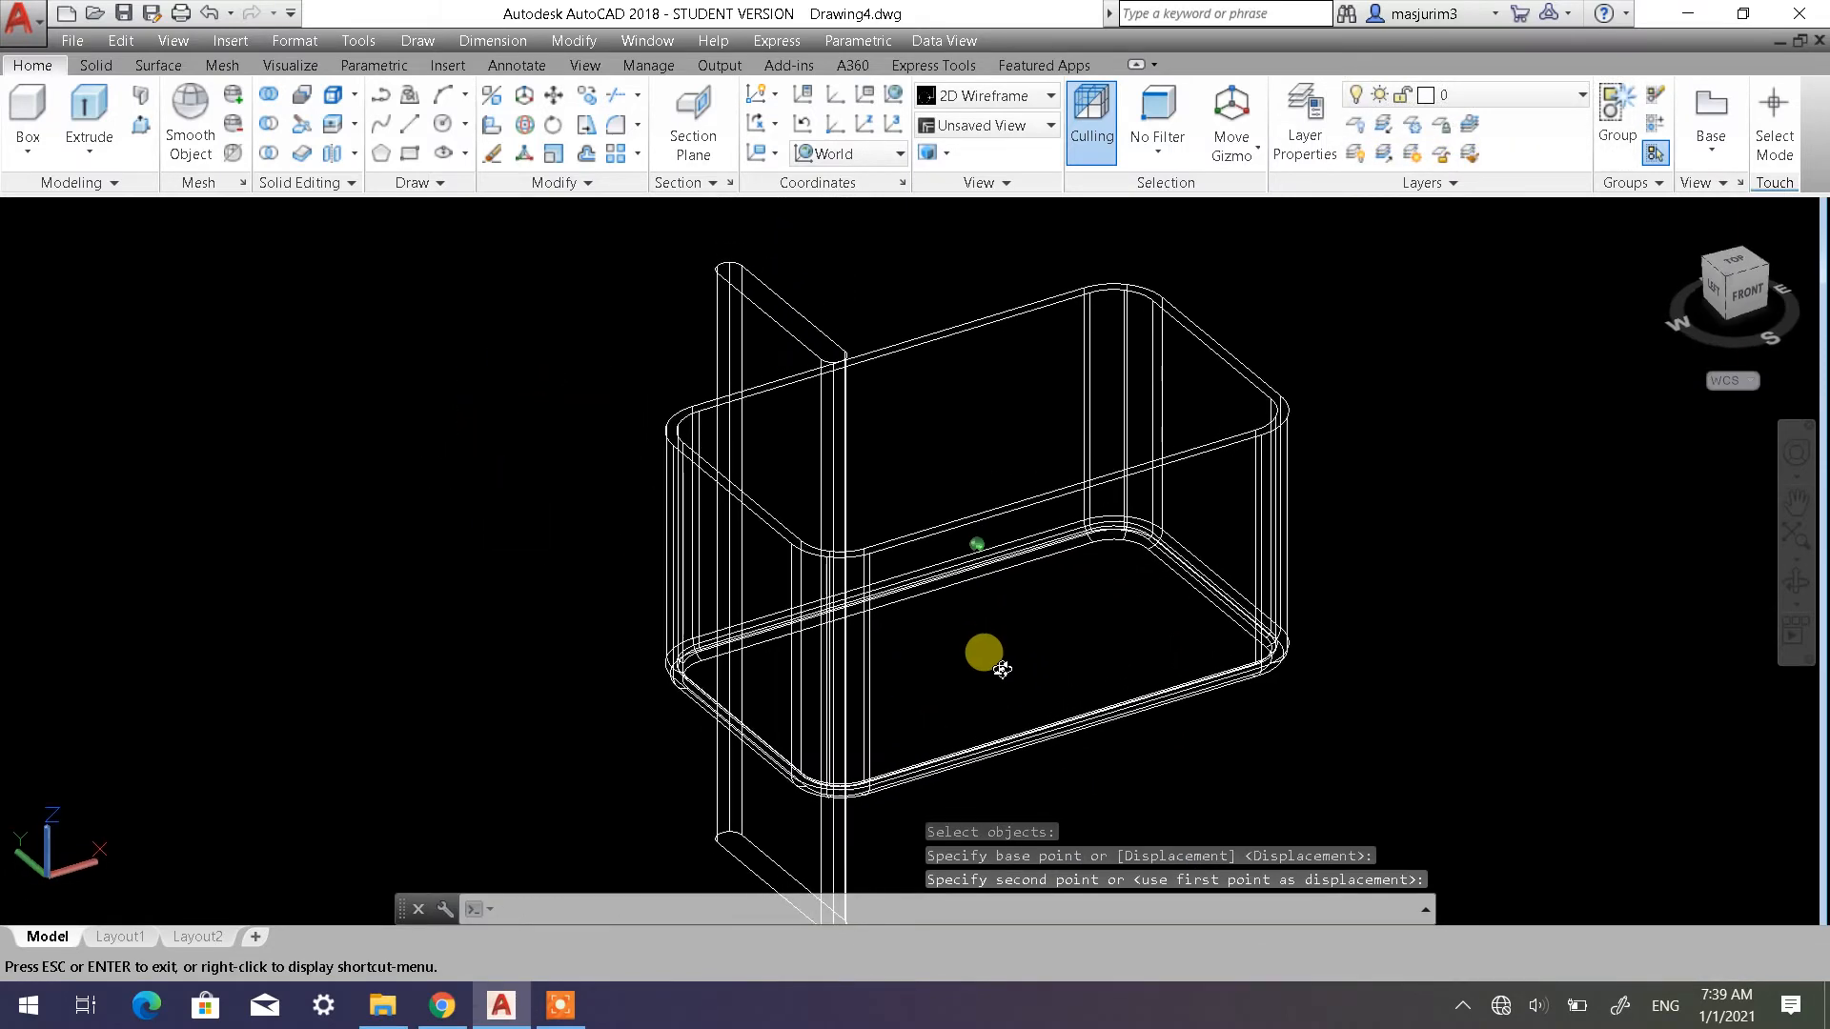
Create a rectangular array of the extruded slot solid
scroll(980, 654, "up", 5)
scroll(754, 390, "down", 6)
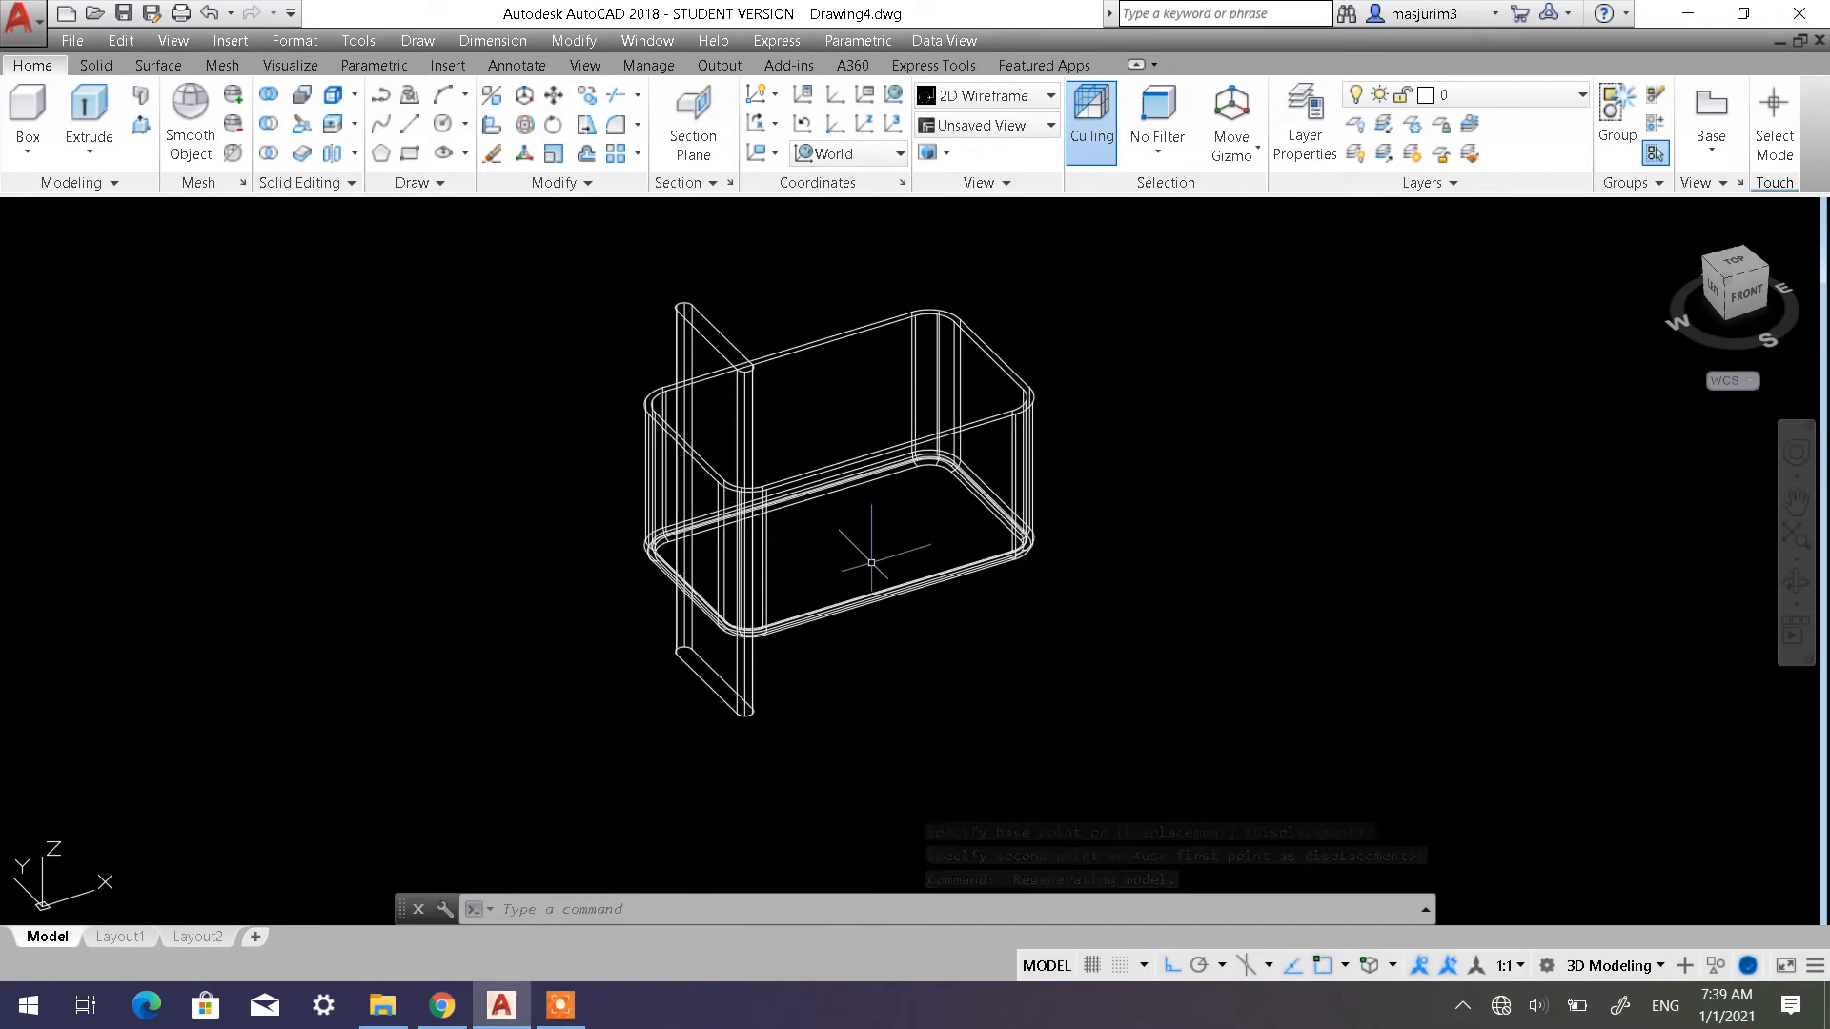
middle_click_drag(871, 505, 766, 492, "shift")
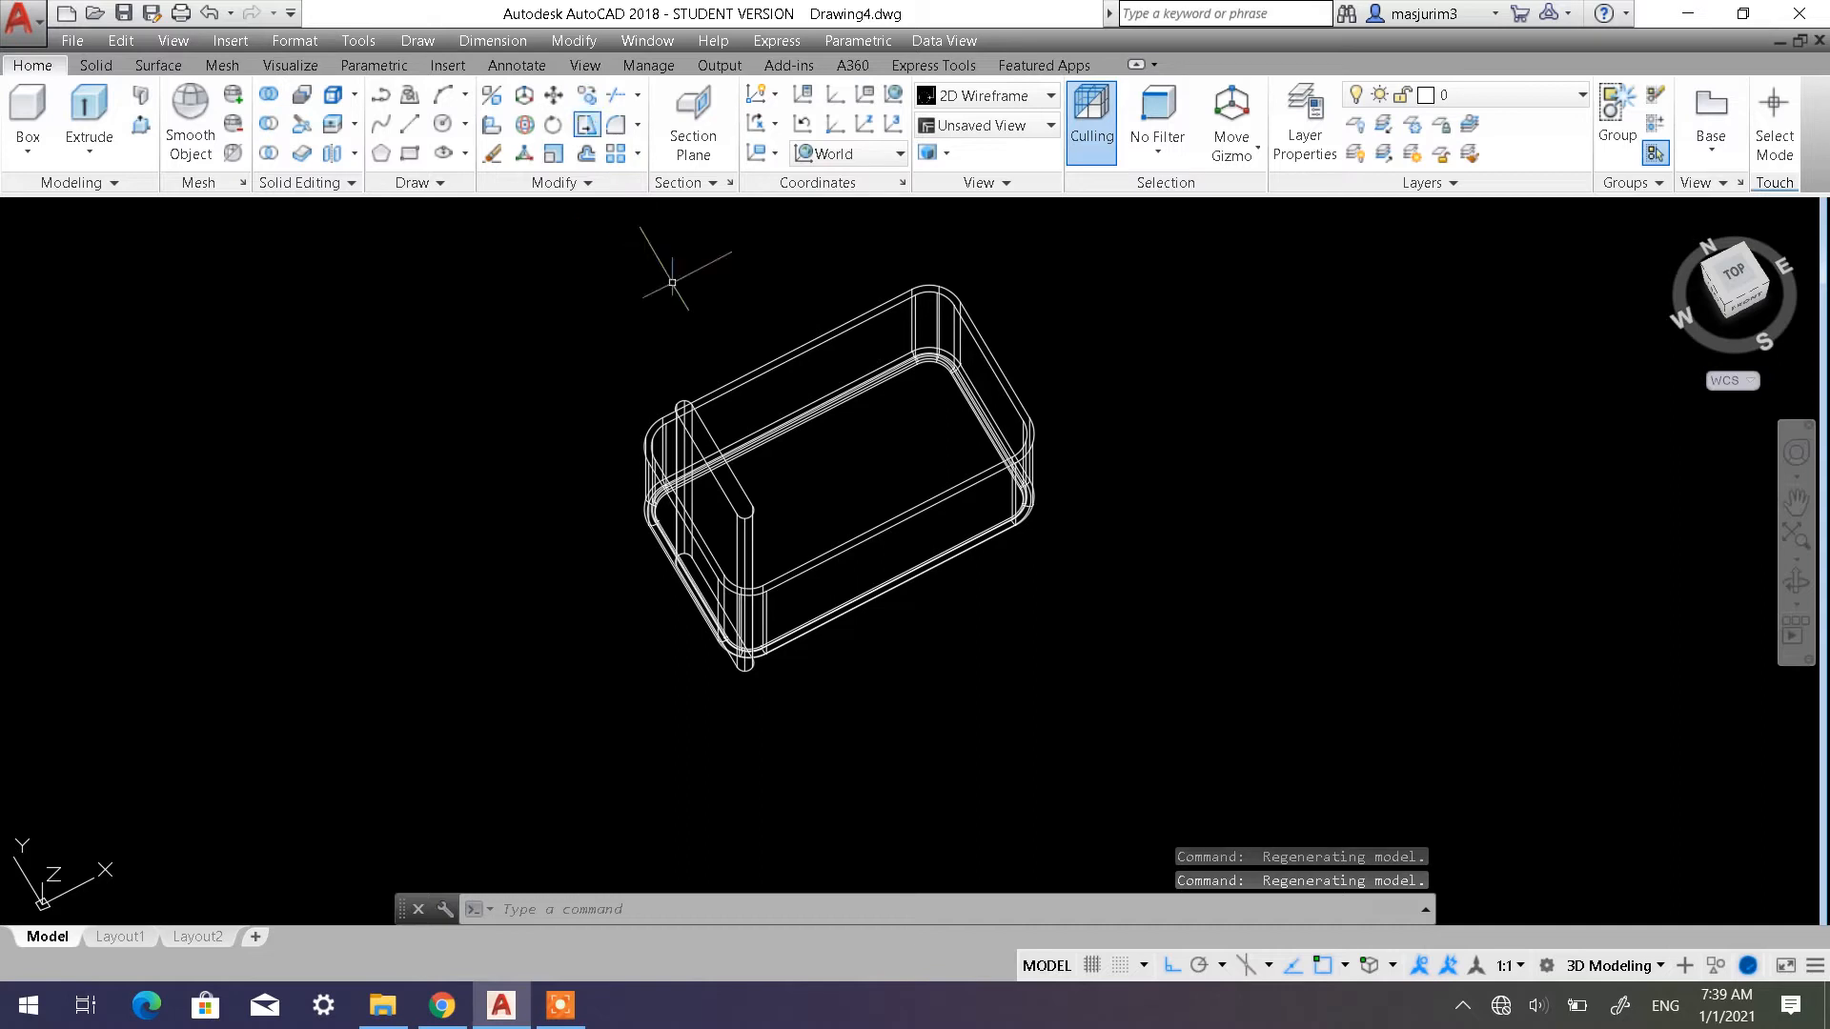
scroll(757, 334, "up", 3)
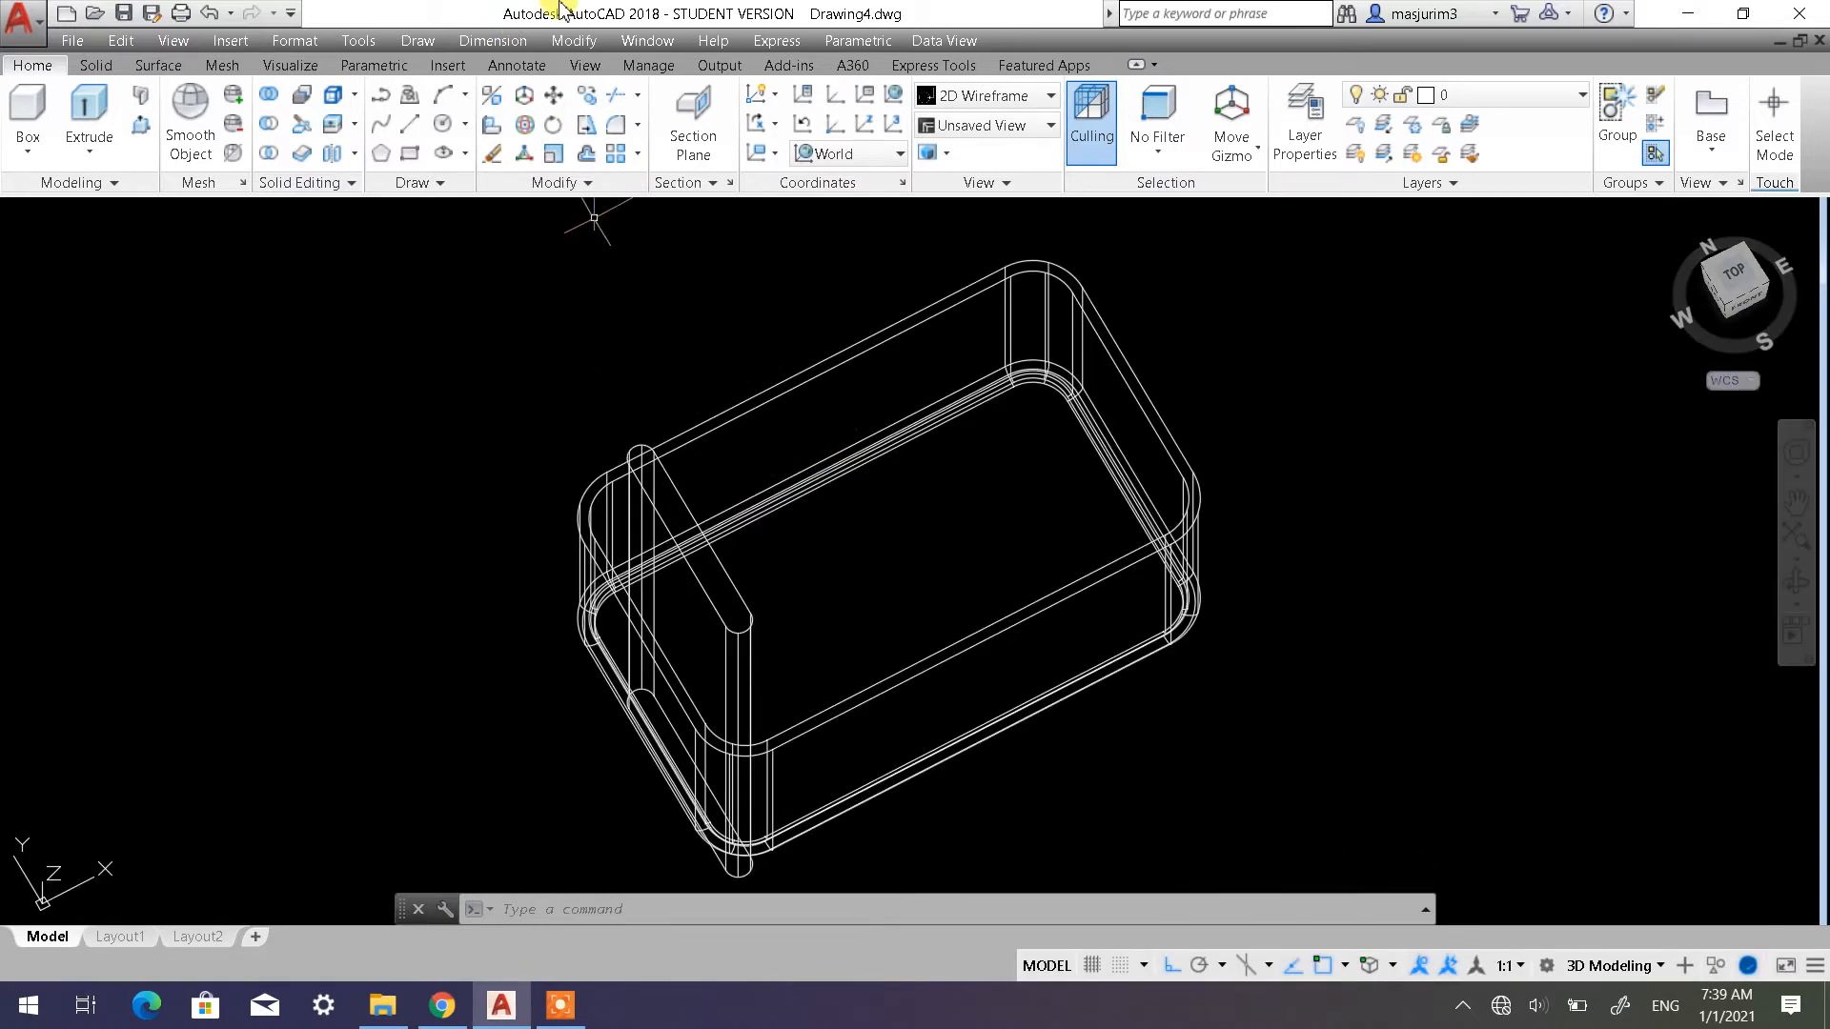
left_click(638, 152)
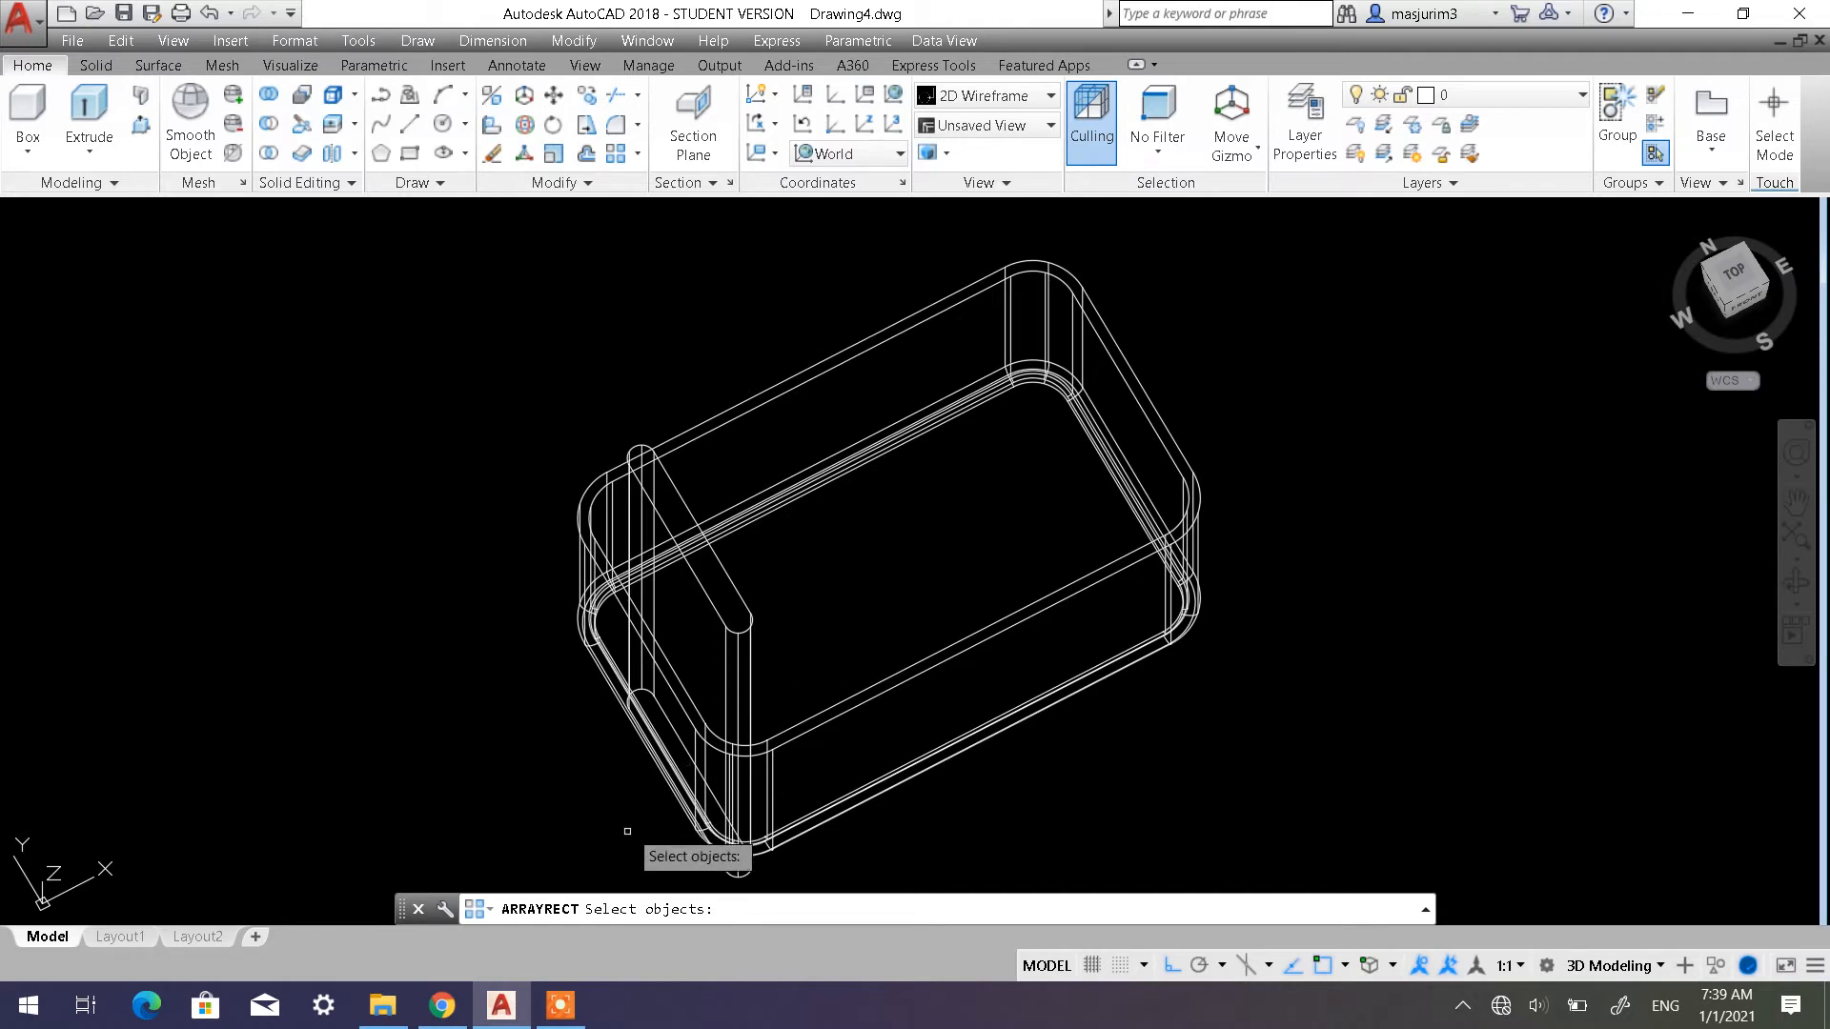
left_click(635, 156)
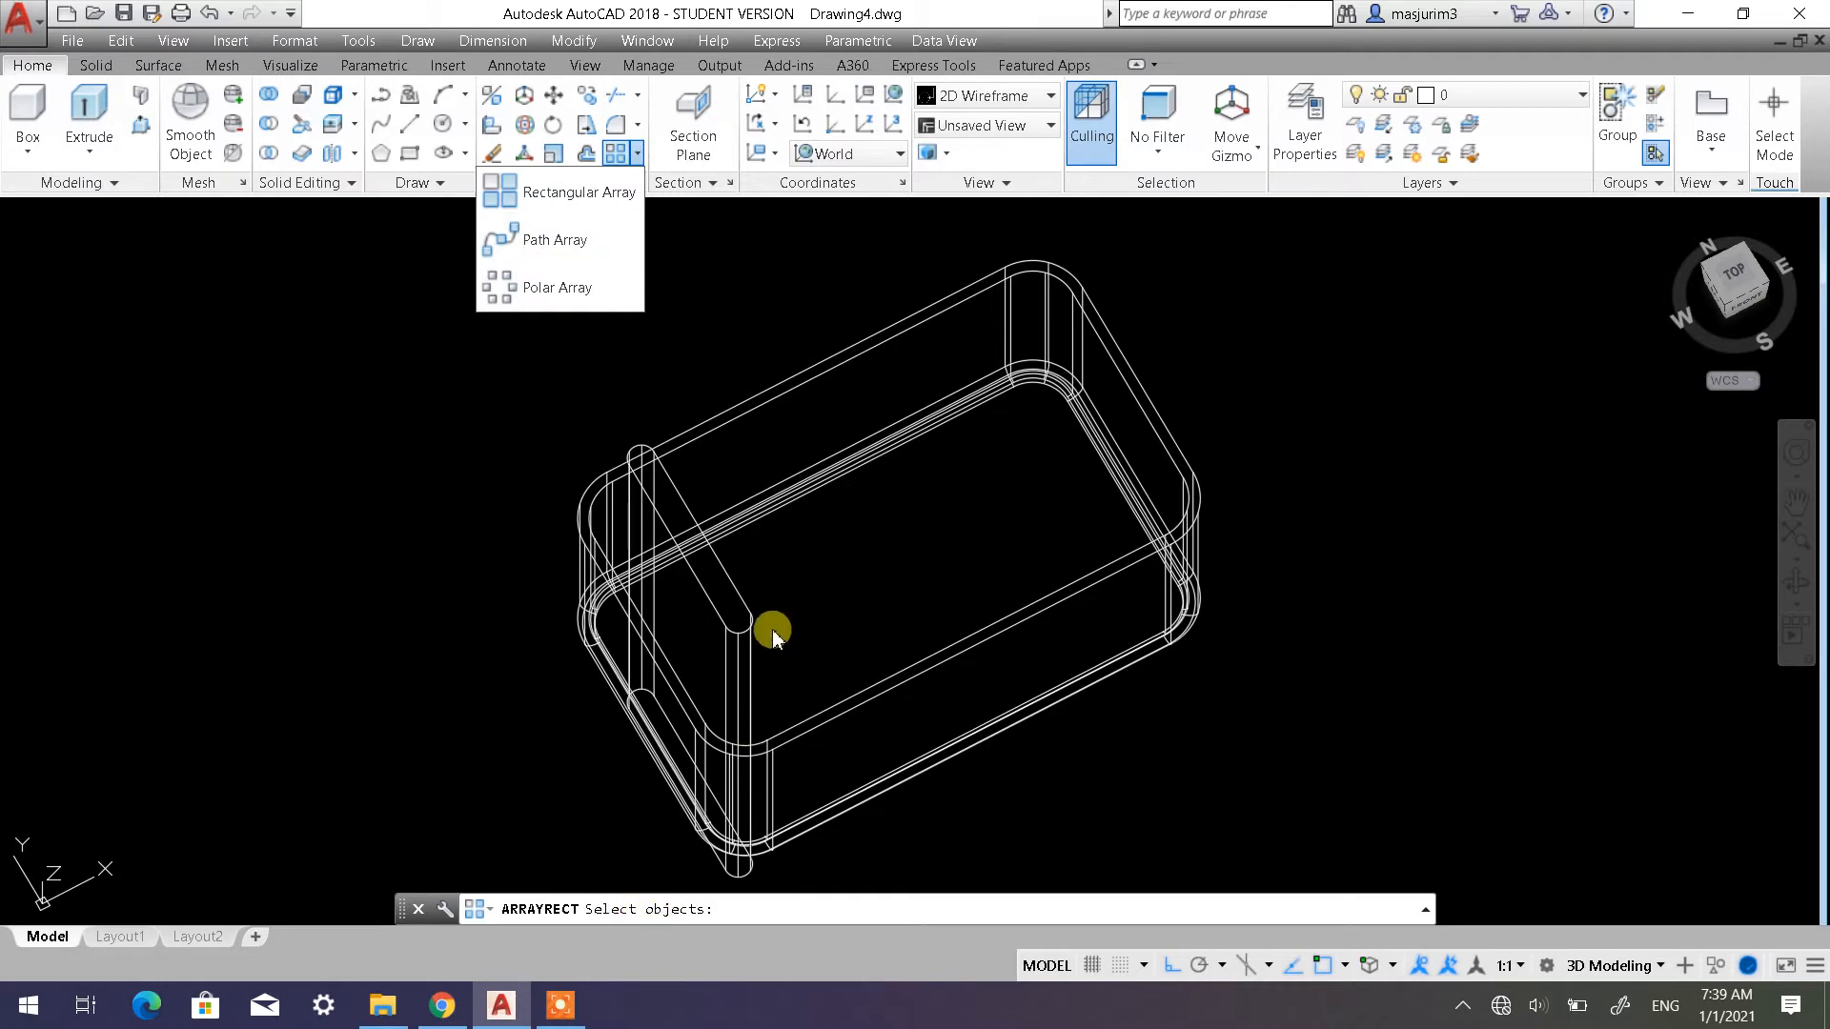
left_click(741, 631)
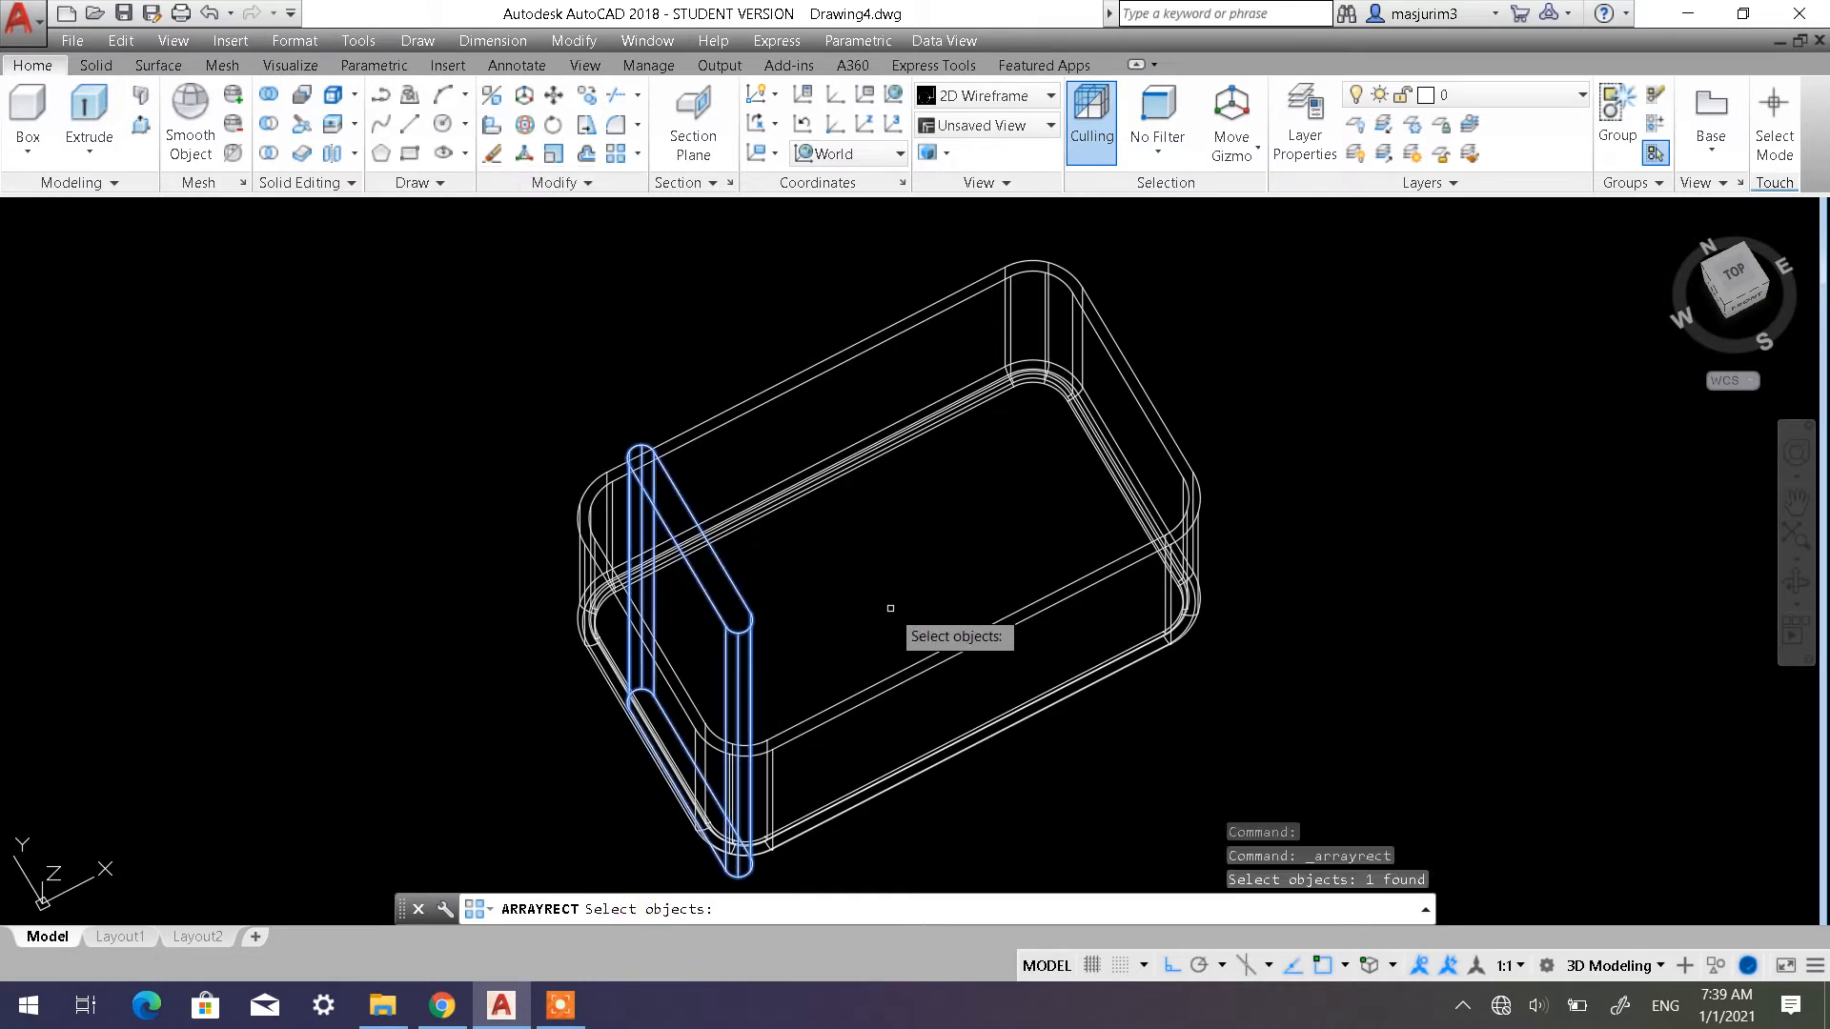
key("Return")
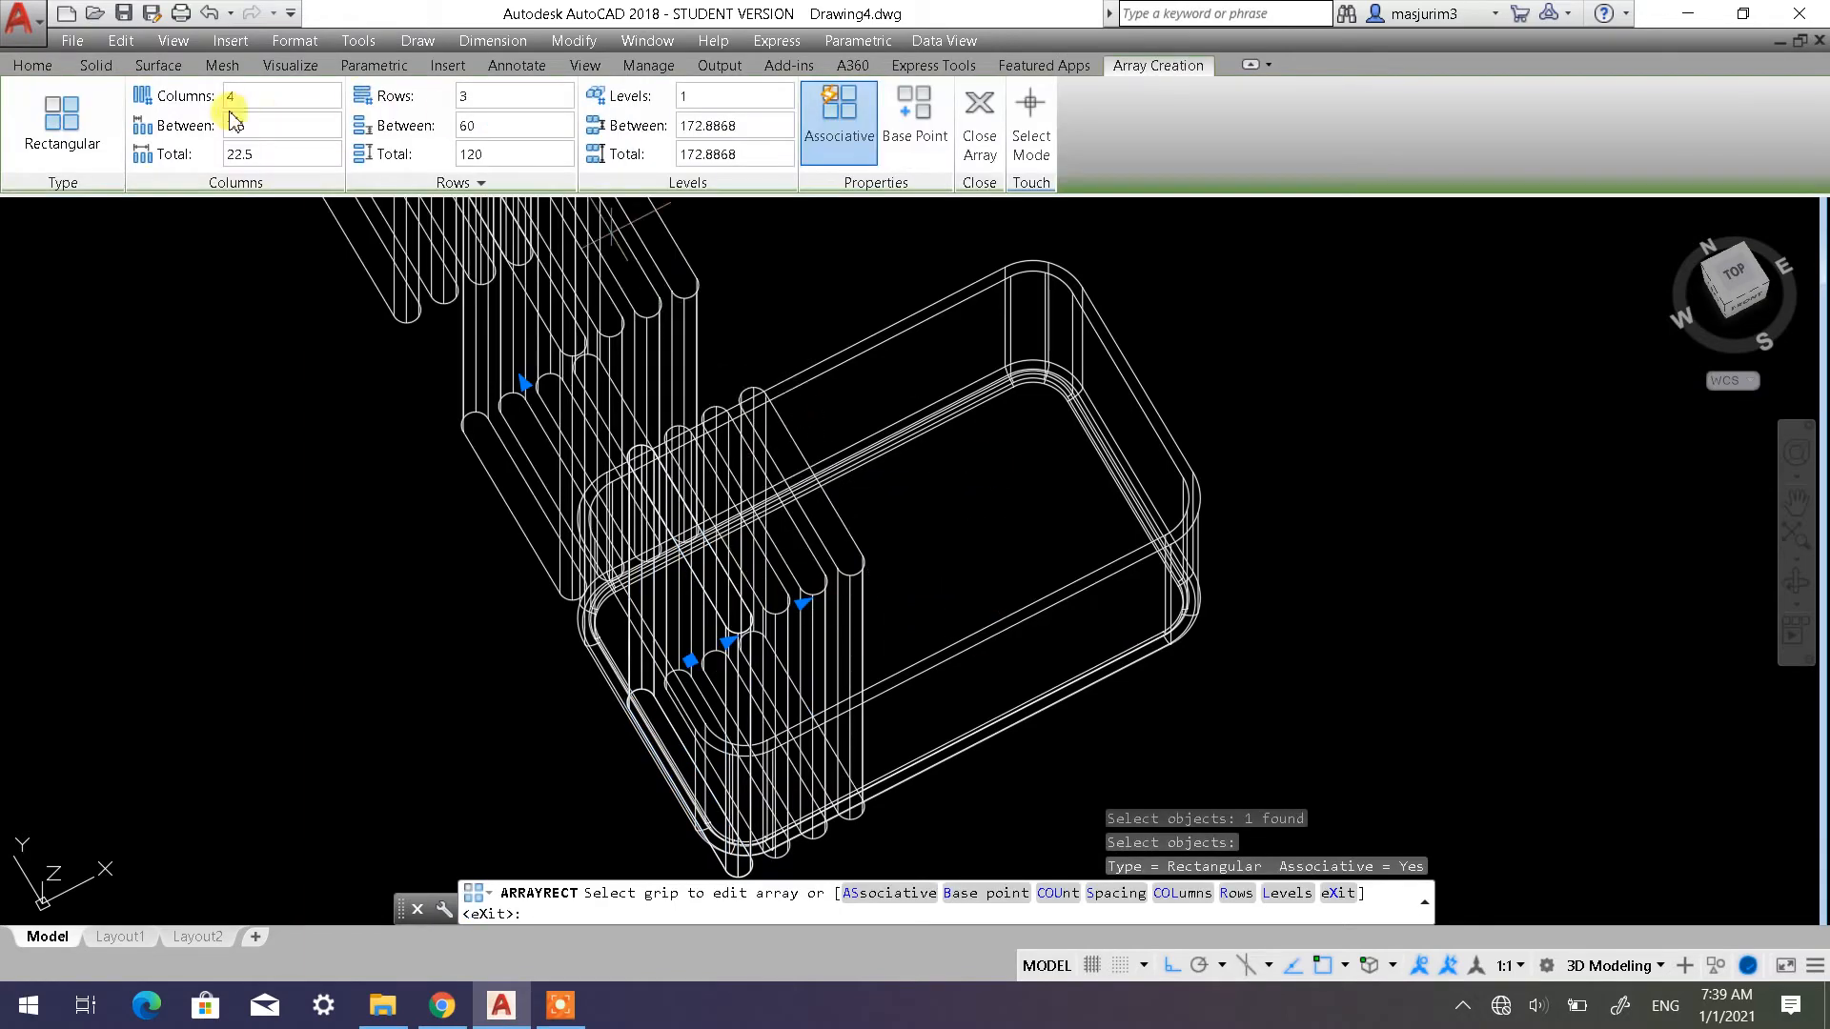
Reduce the slot array to 1 column and 1 row
scroll(629, 381, "down", 2)
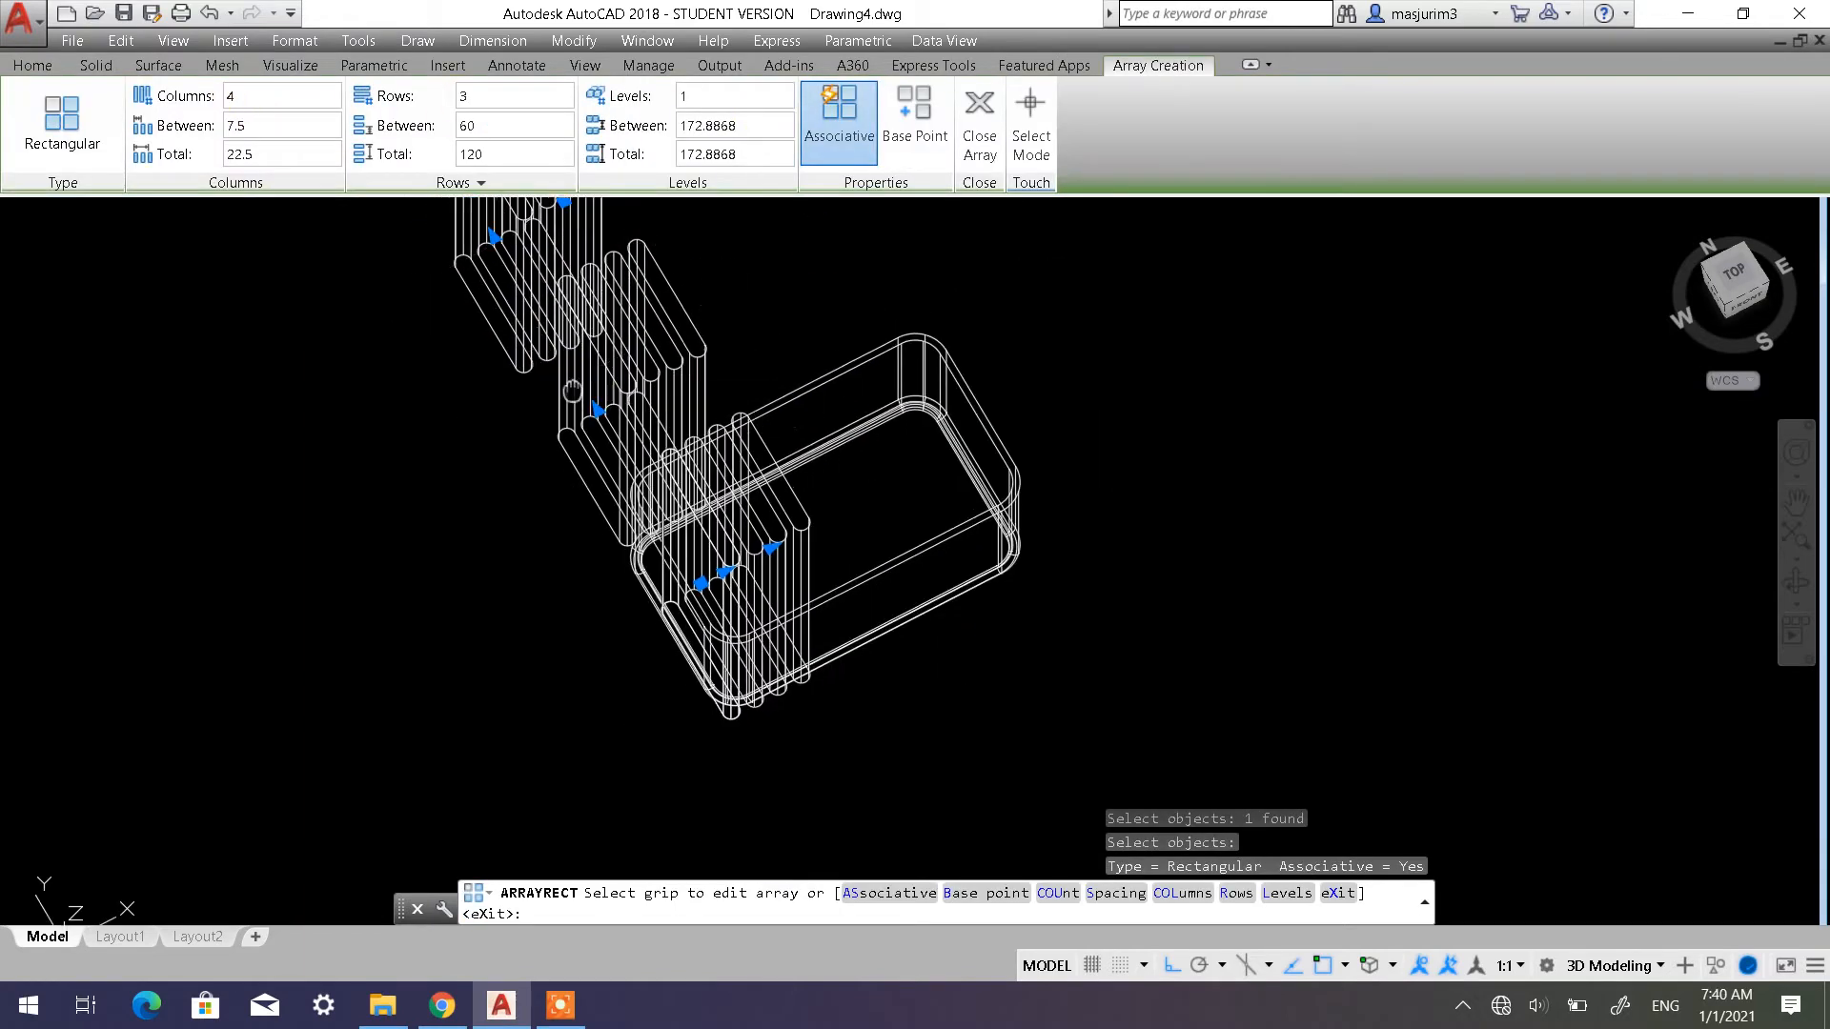
middle_click_drag(572, 390, 610, 475)
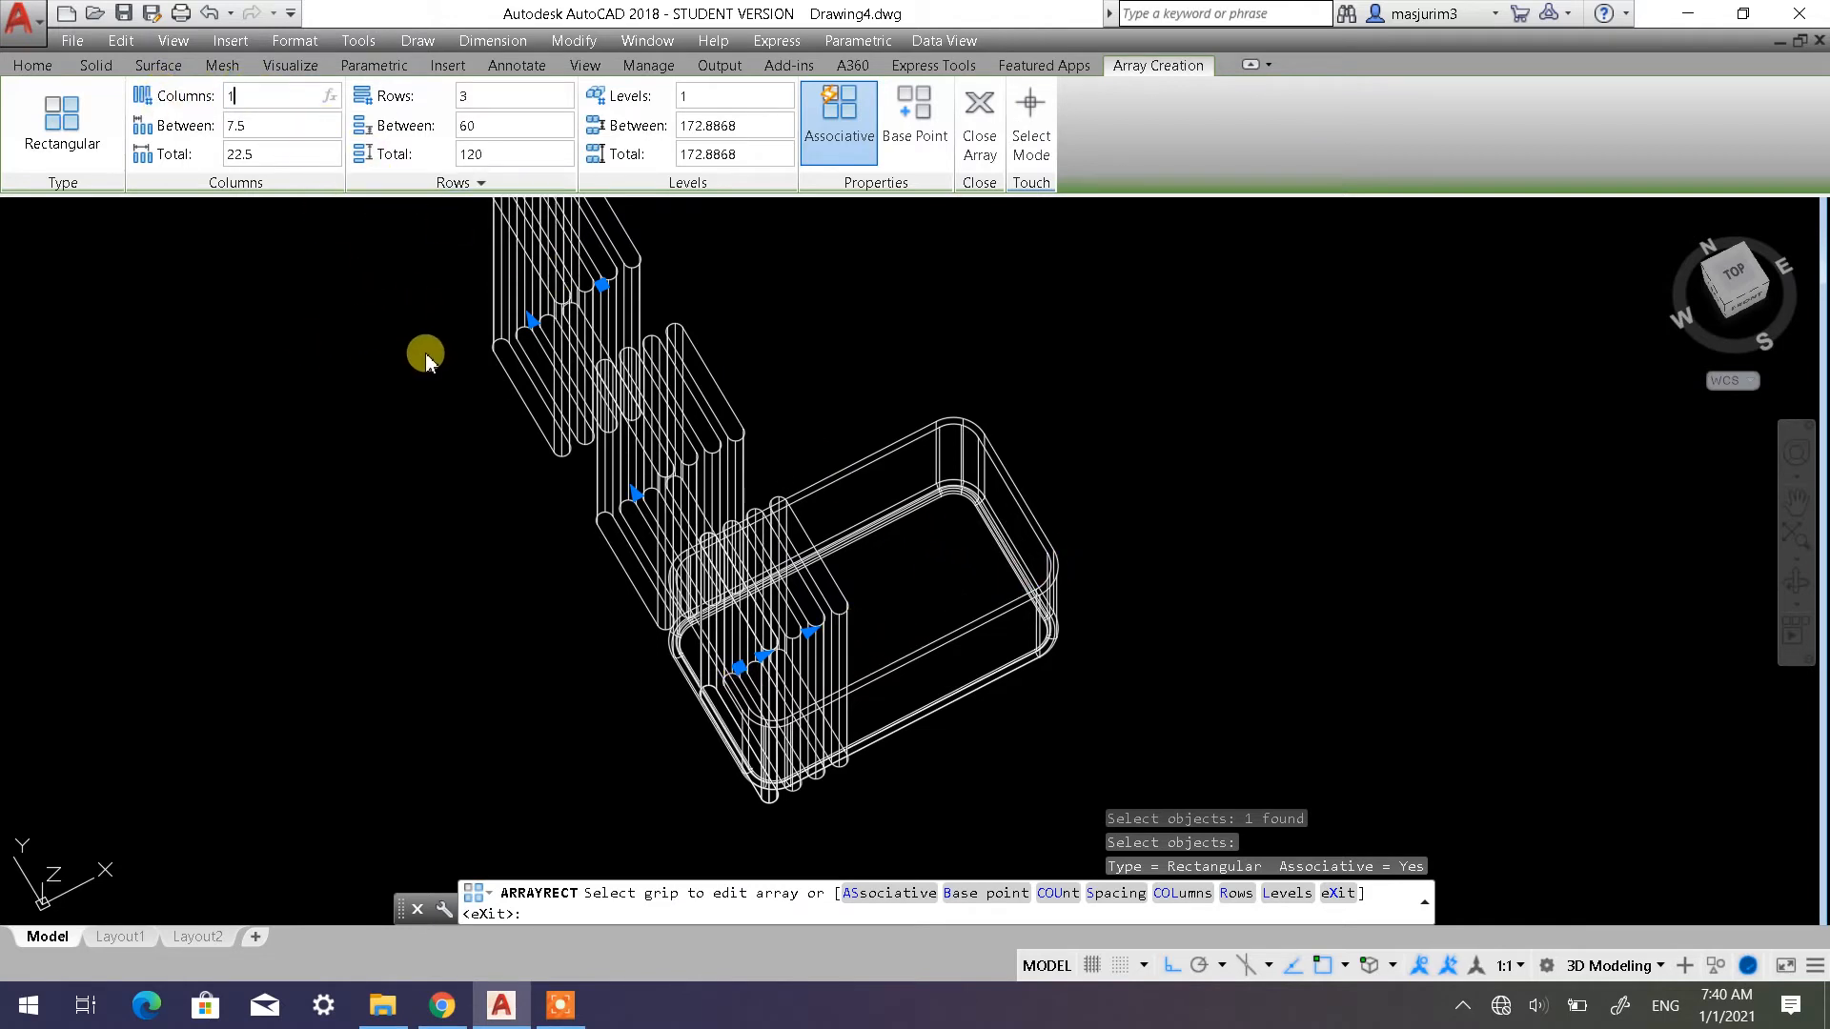
key("Return")
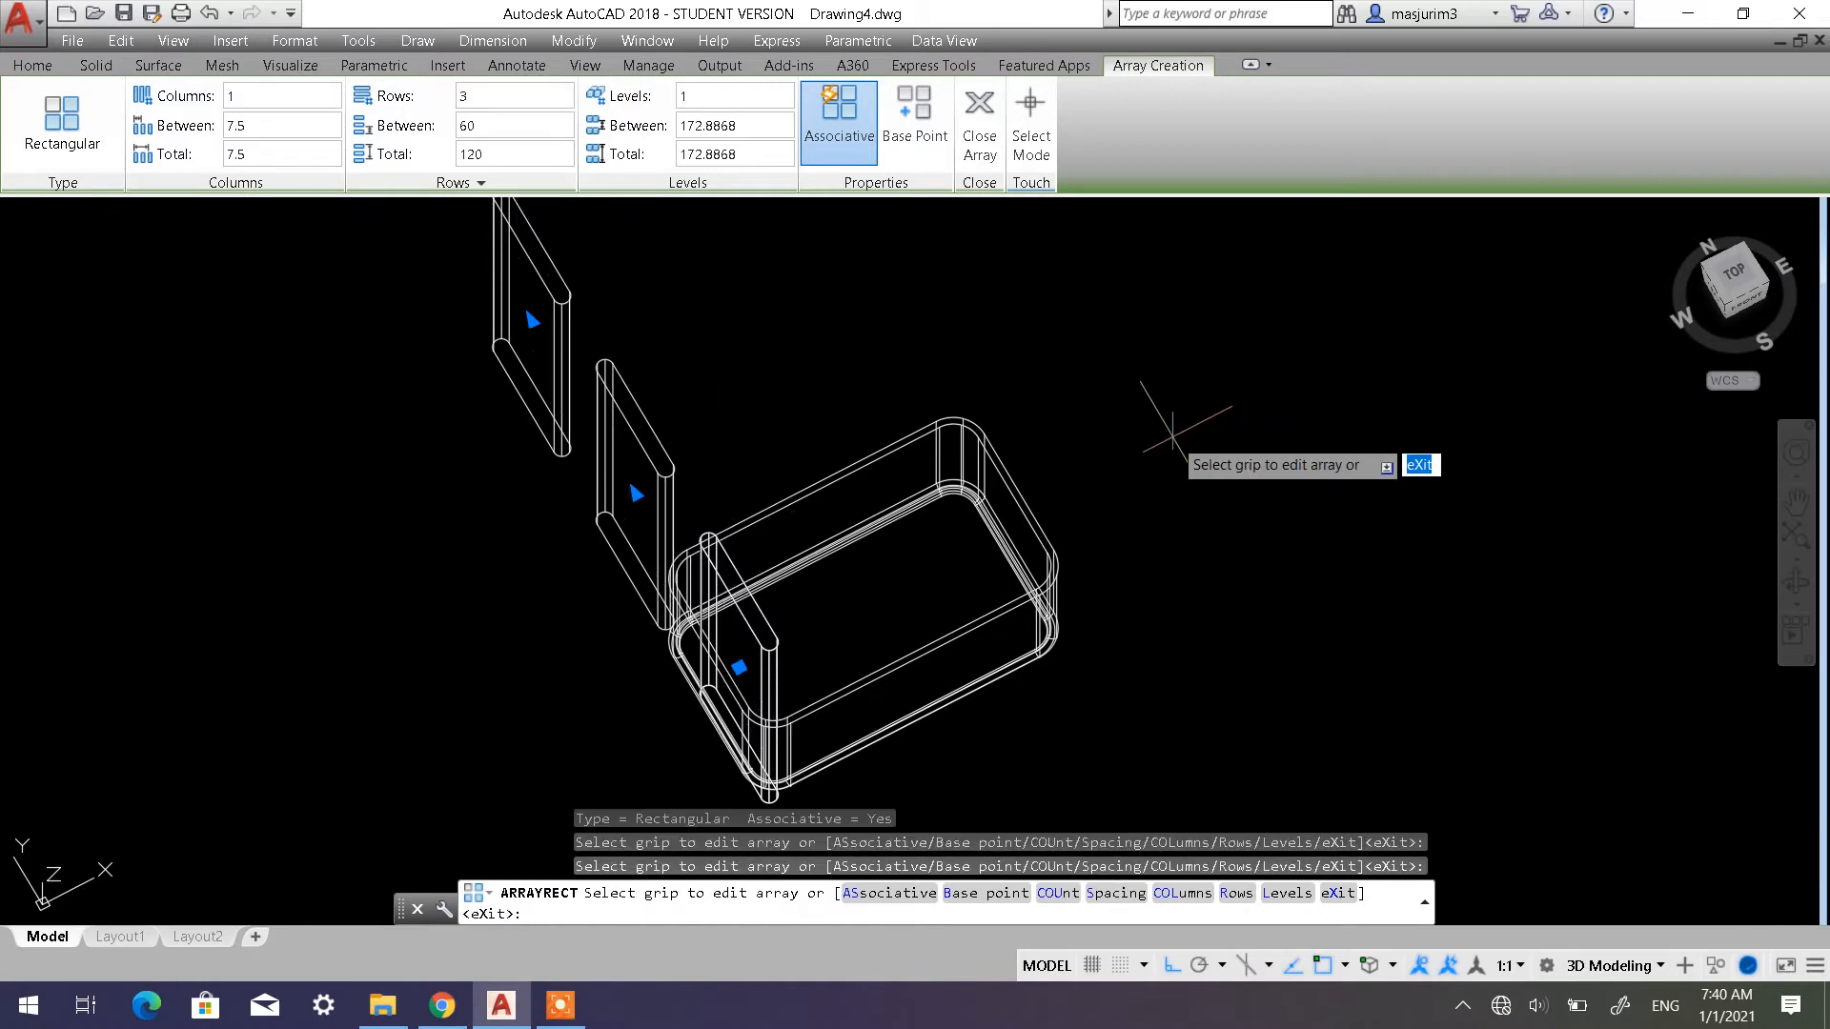
left_click(474, 98)
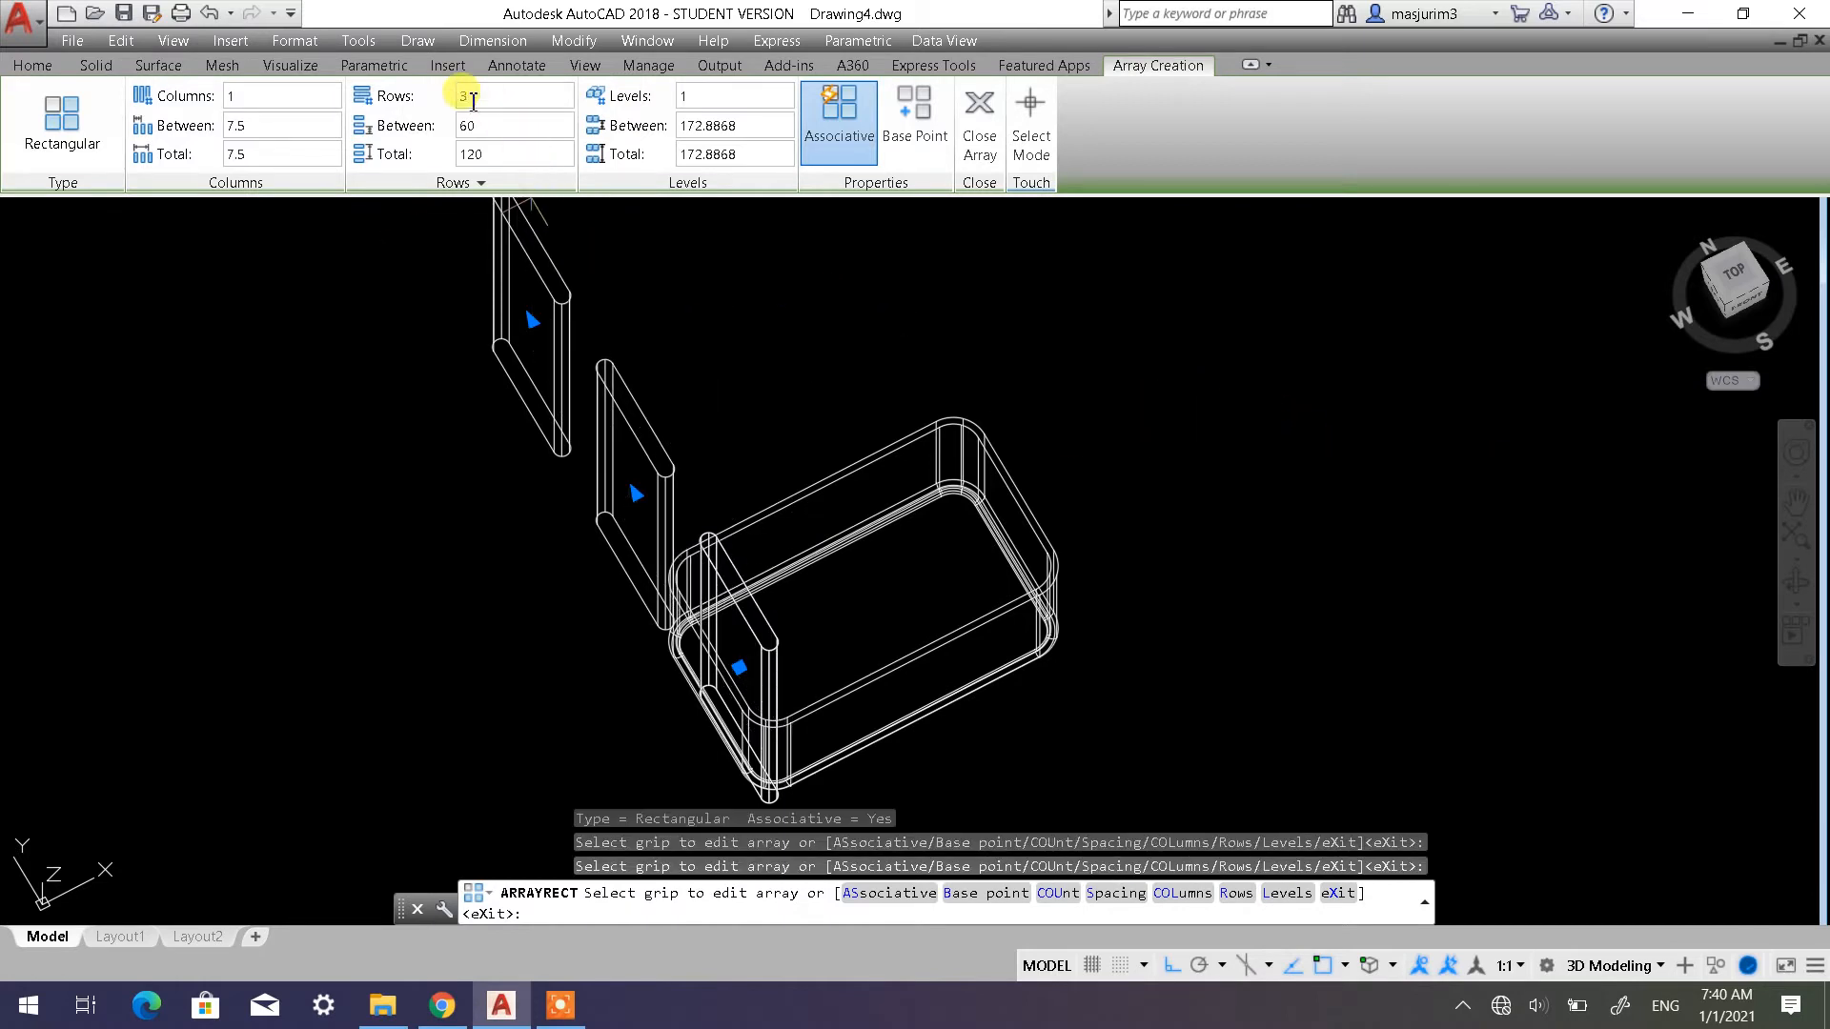
left_click_drag(507, 97, 391, 96)
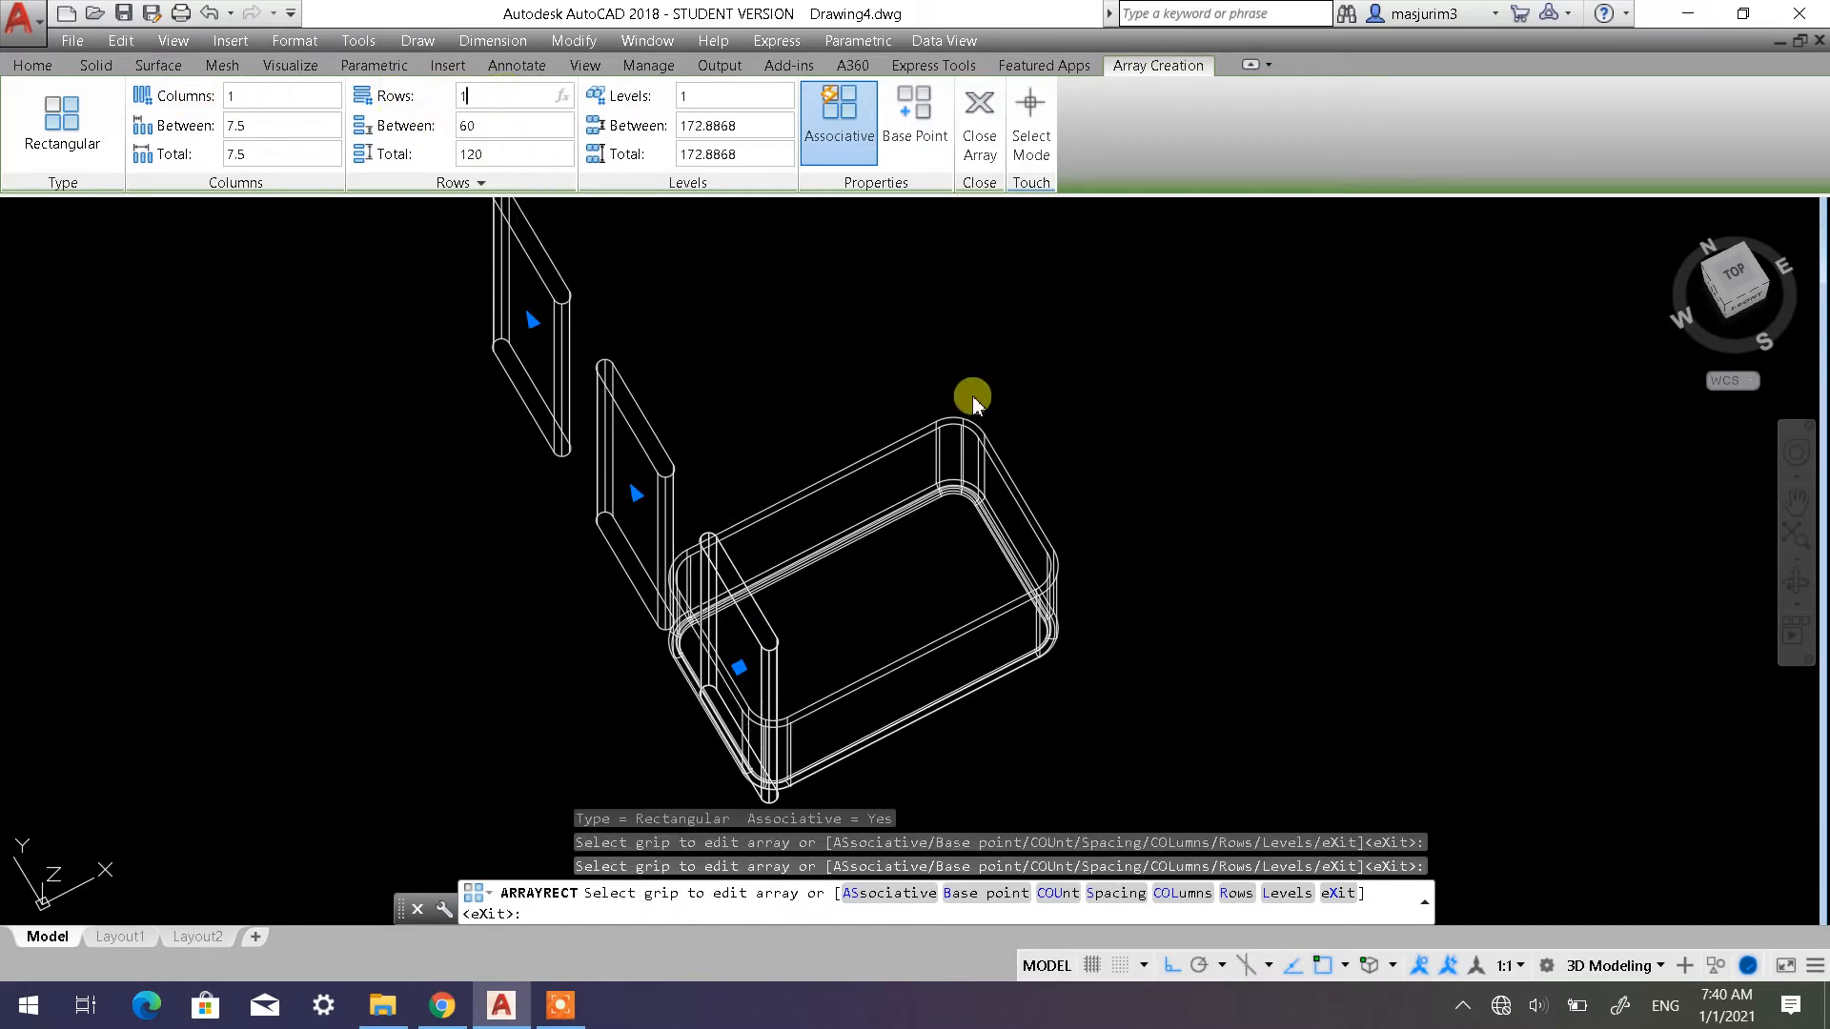
key("Return")
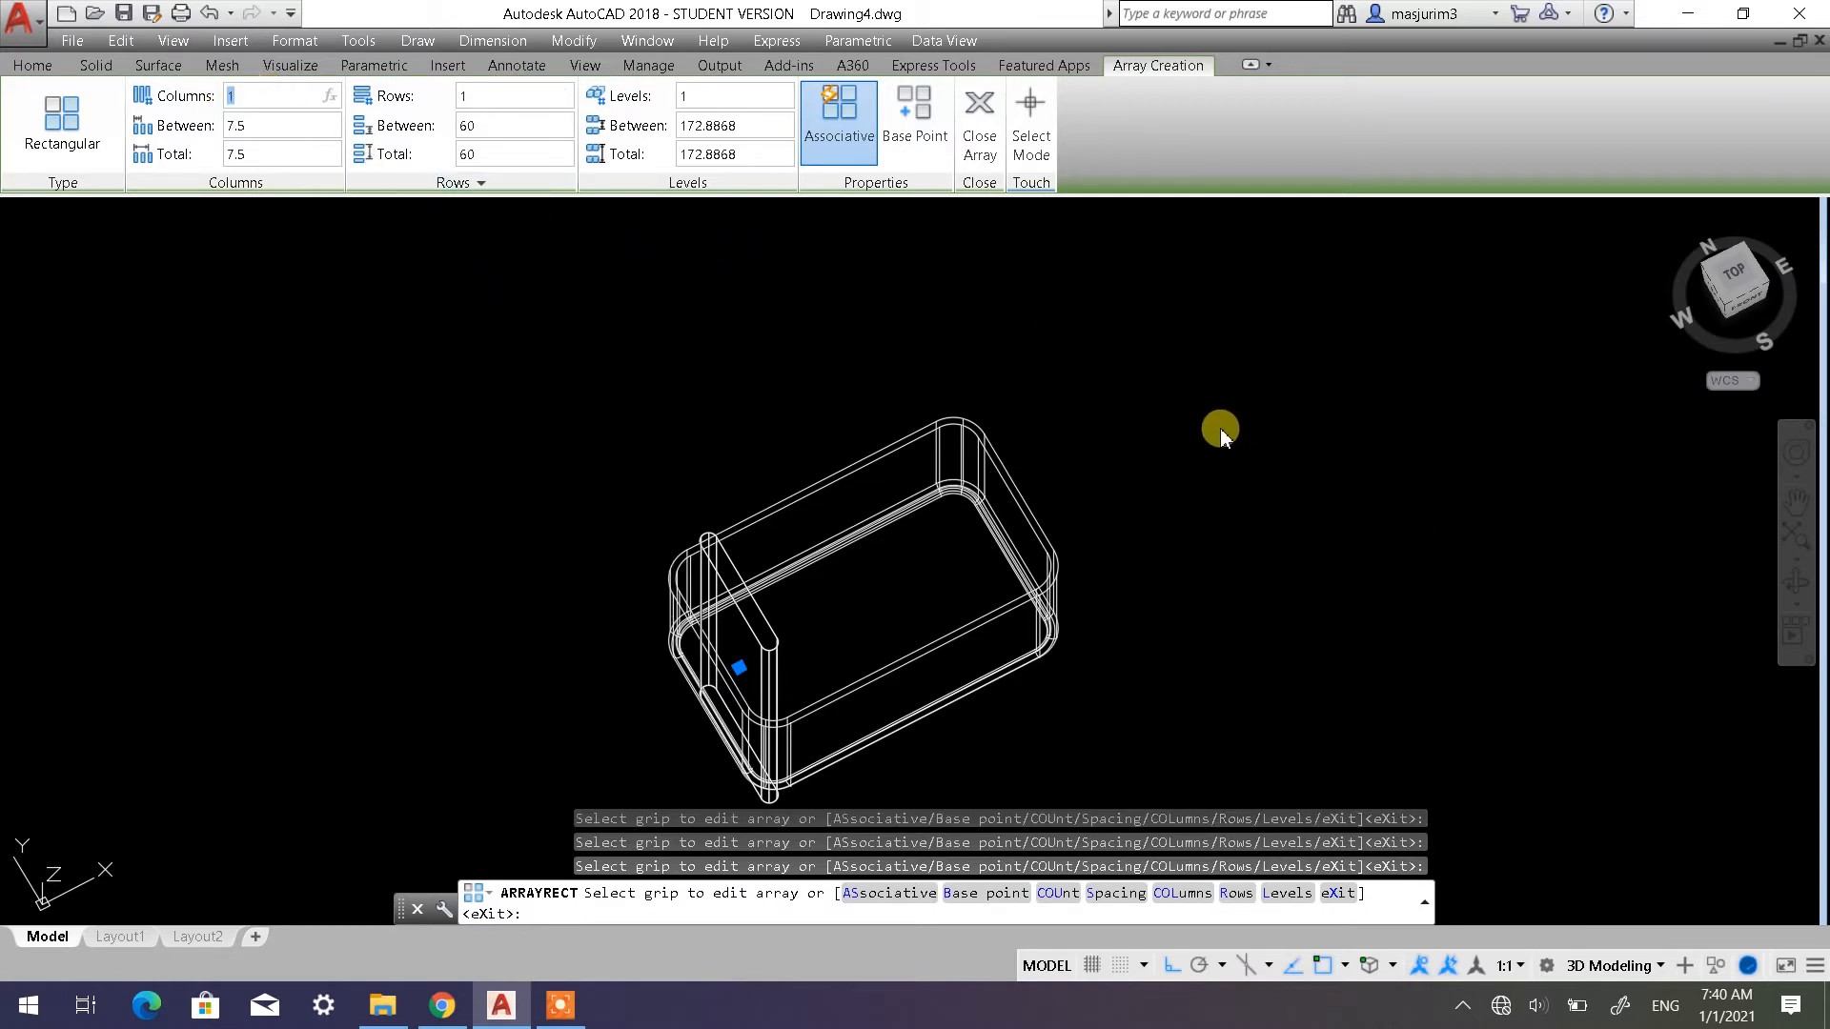
Set the slot array to 6 columns with a column spacing of 10
key("Return")
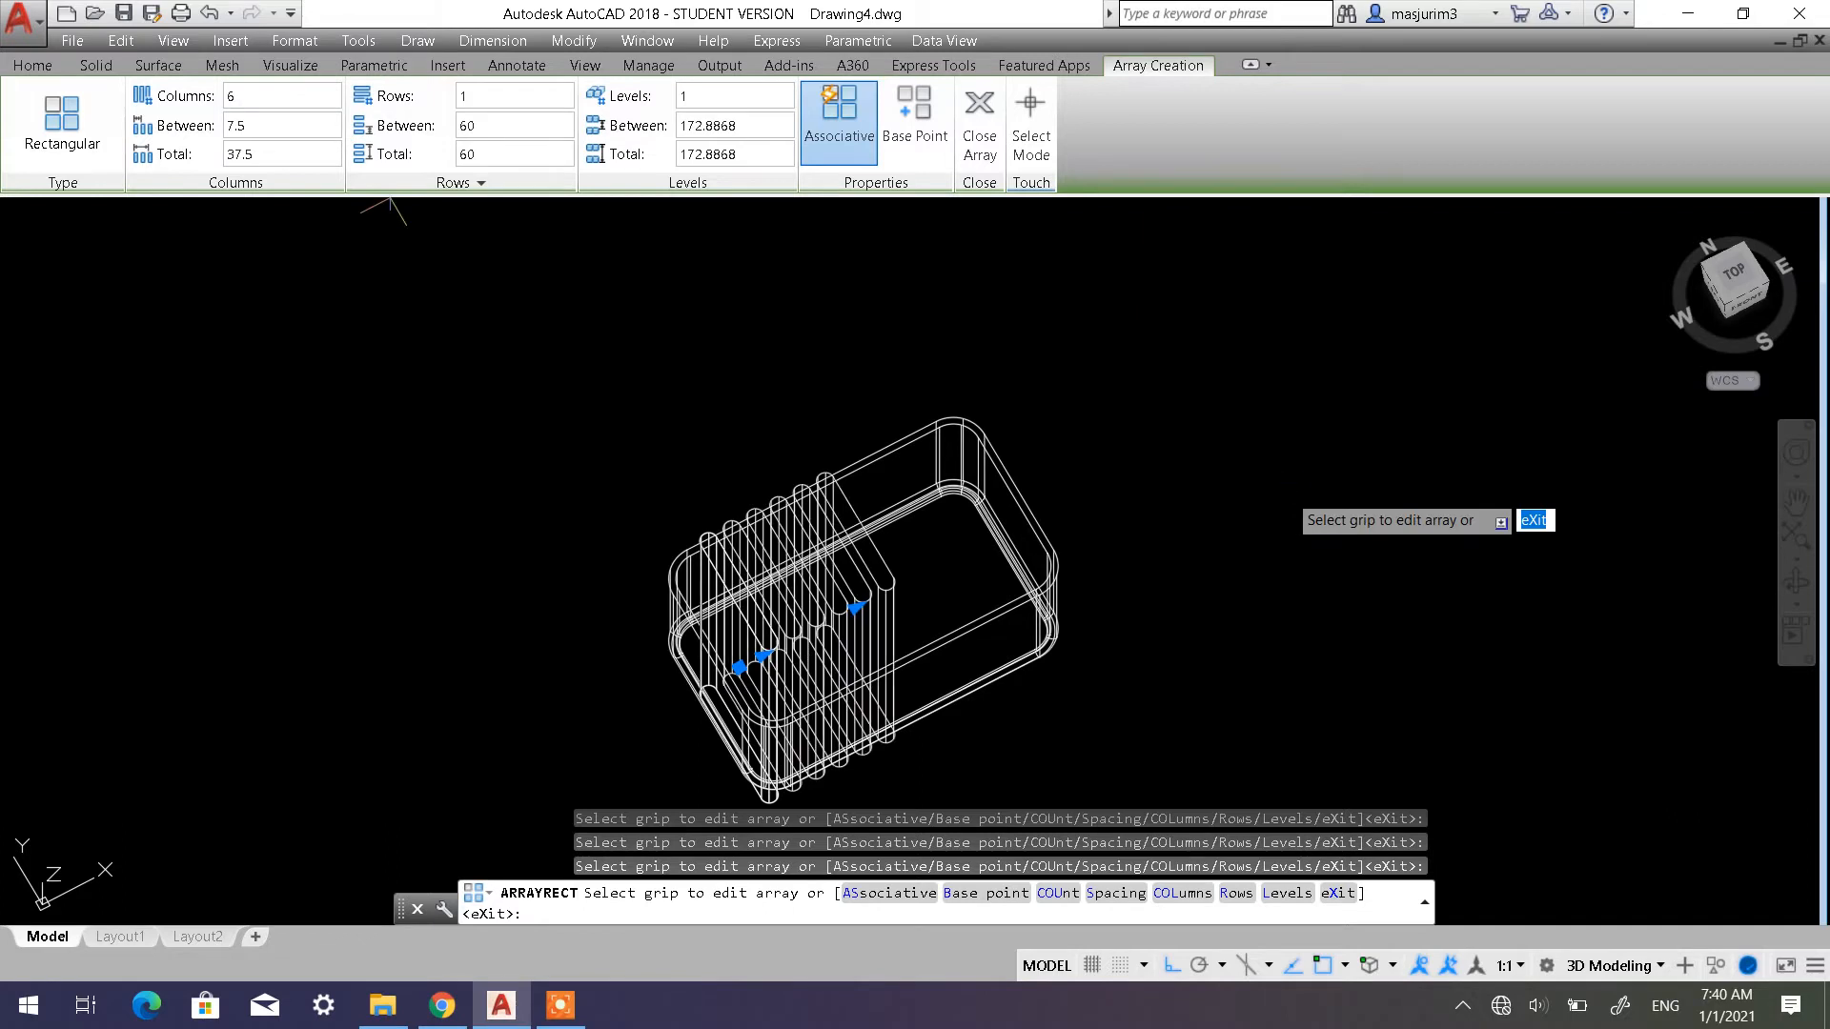
left_click(280, 150)
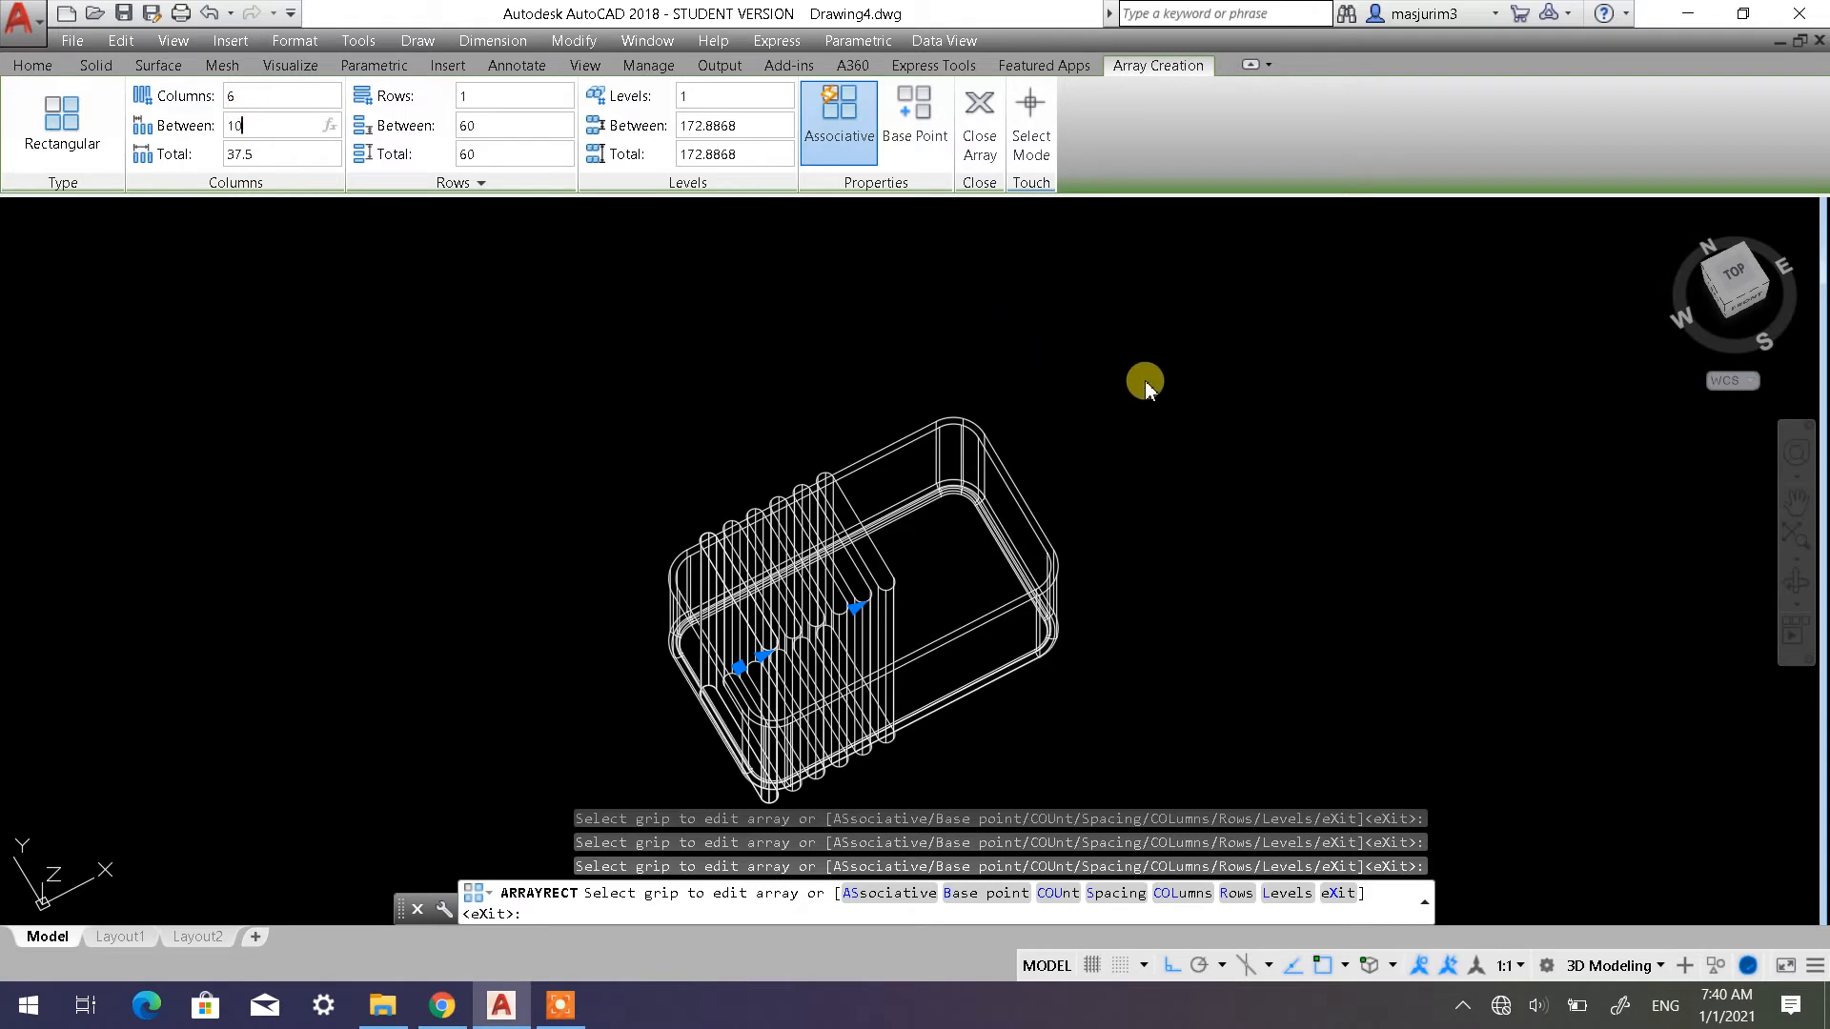
type("10")
key("Return")
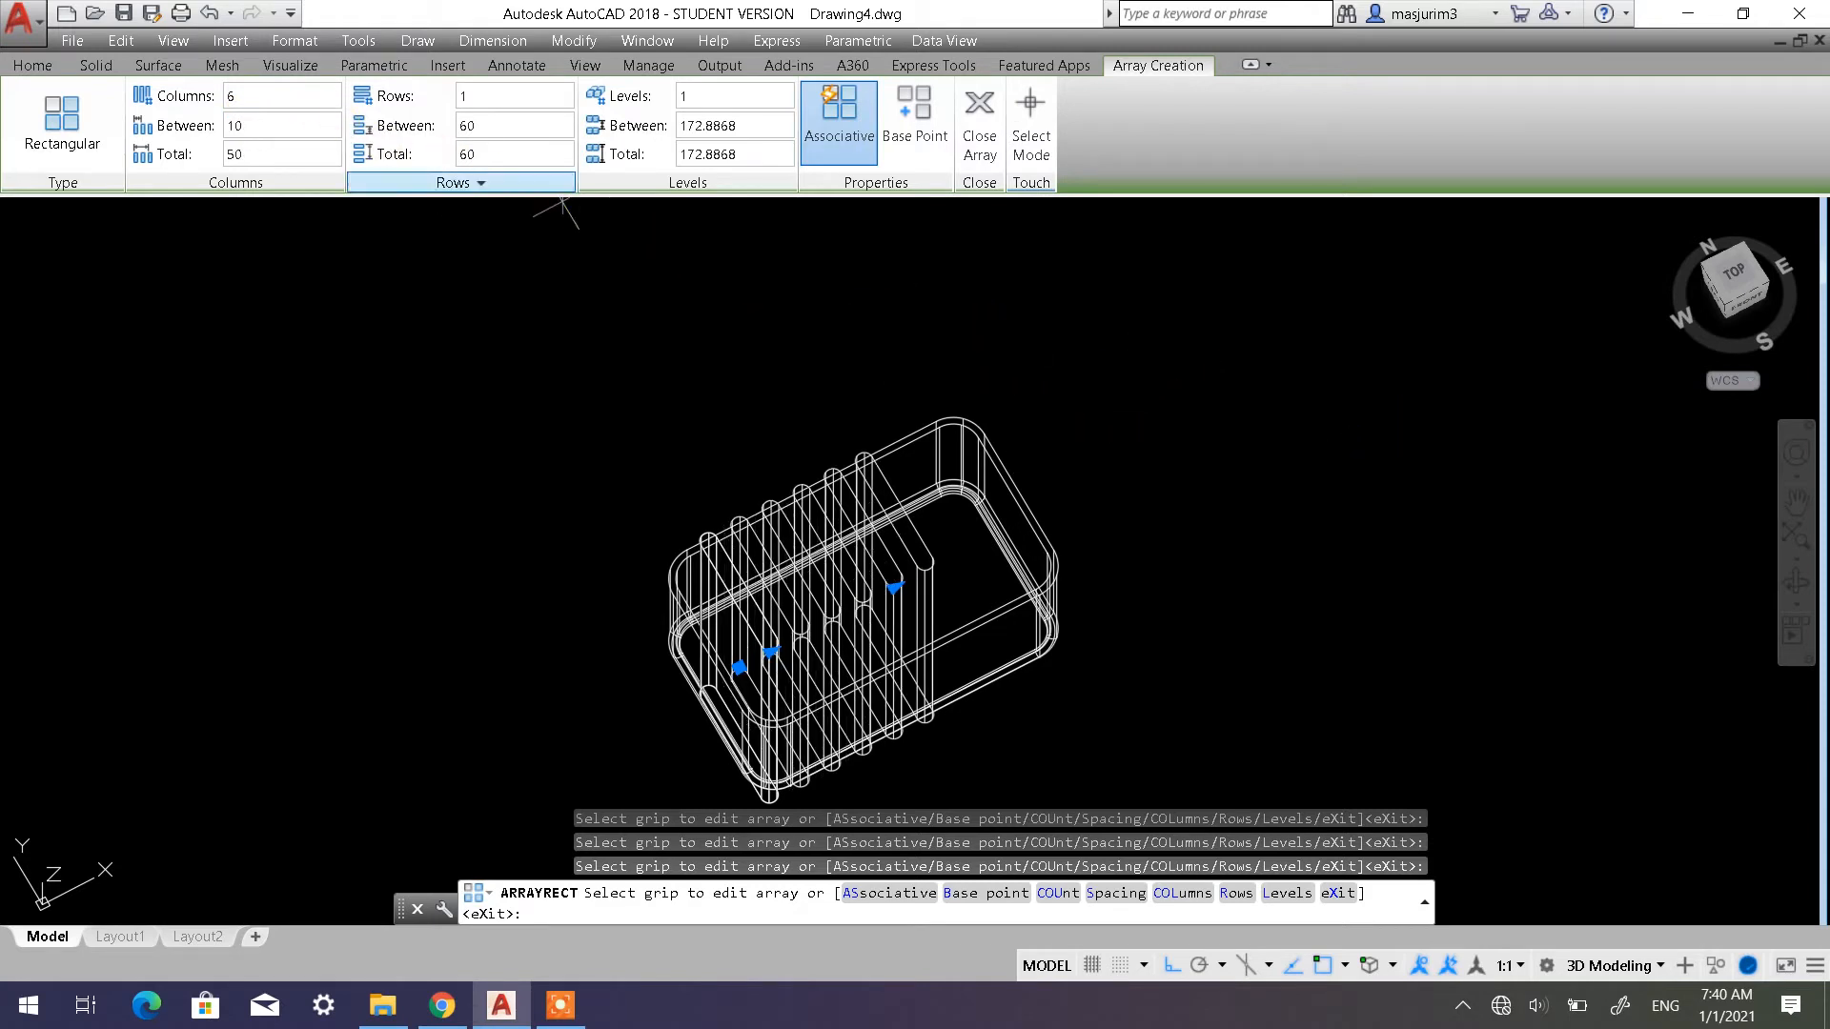
Extend the slot array to 8 columns towards the container's far end, and raise the column count to 9
scroll(992, 560, "up", 2)
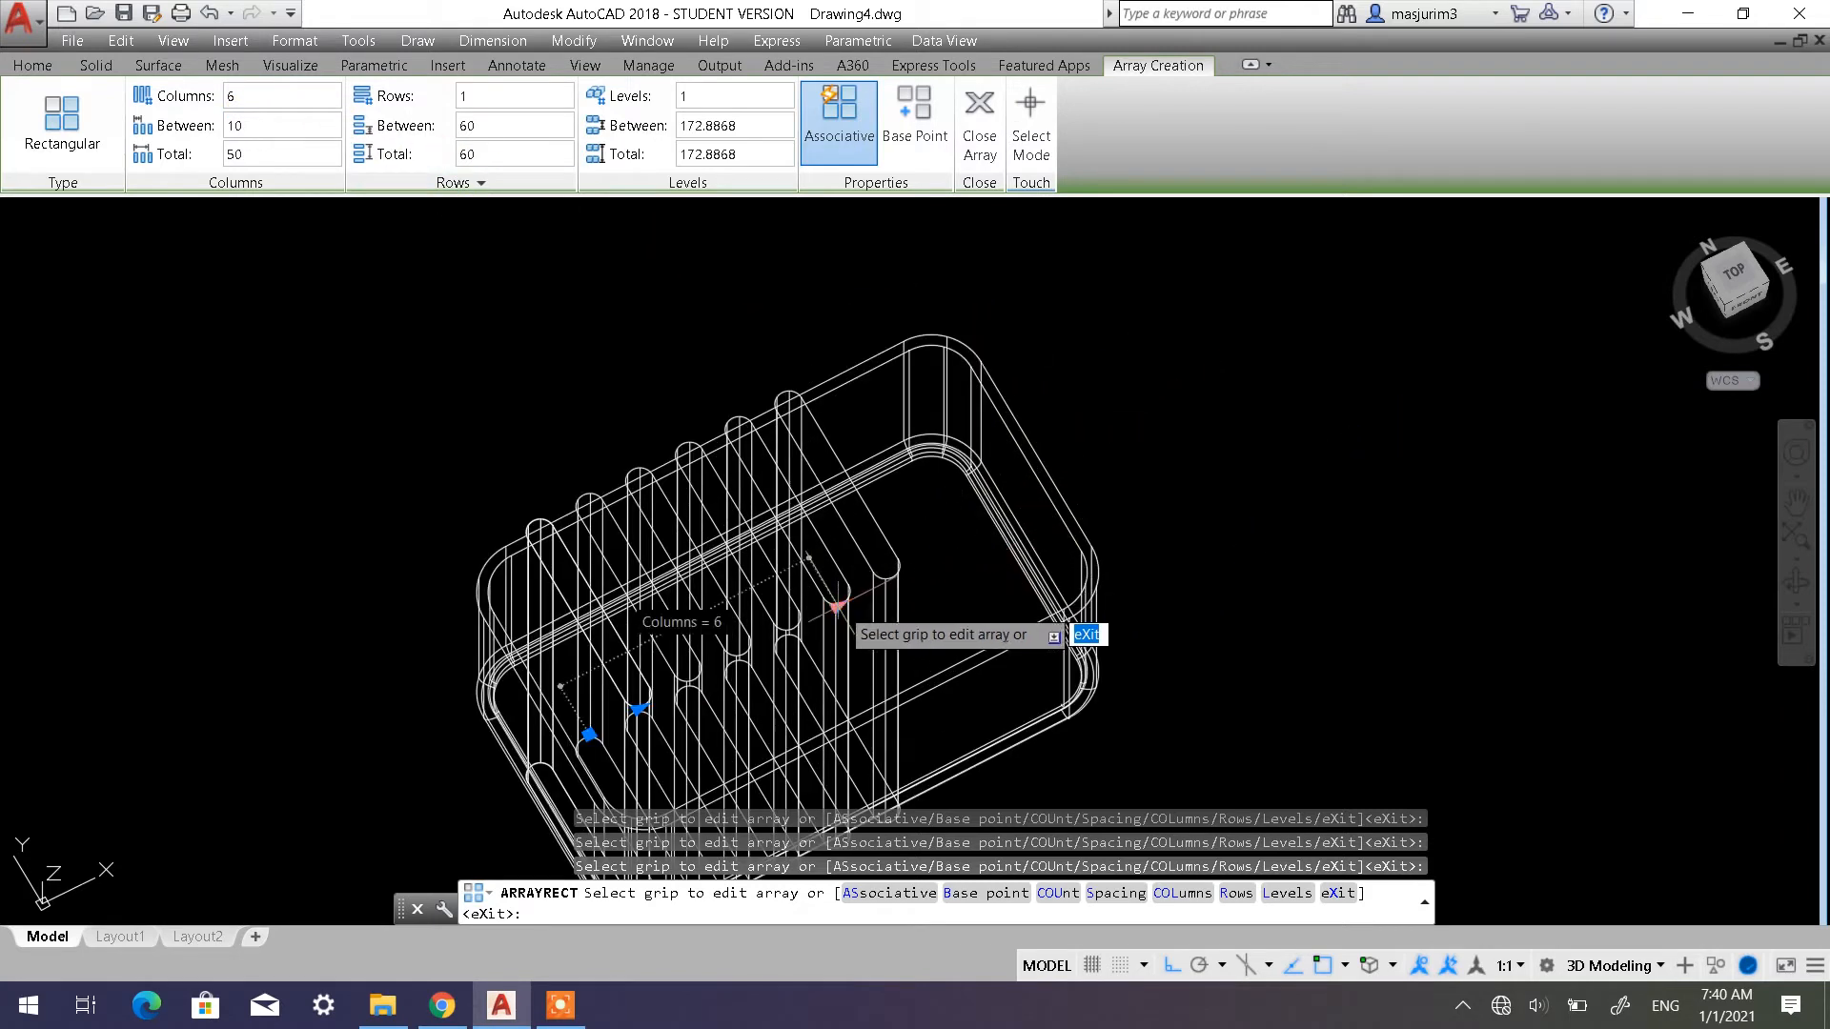
left_click(836, 606)
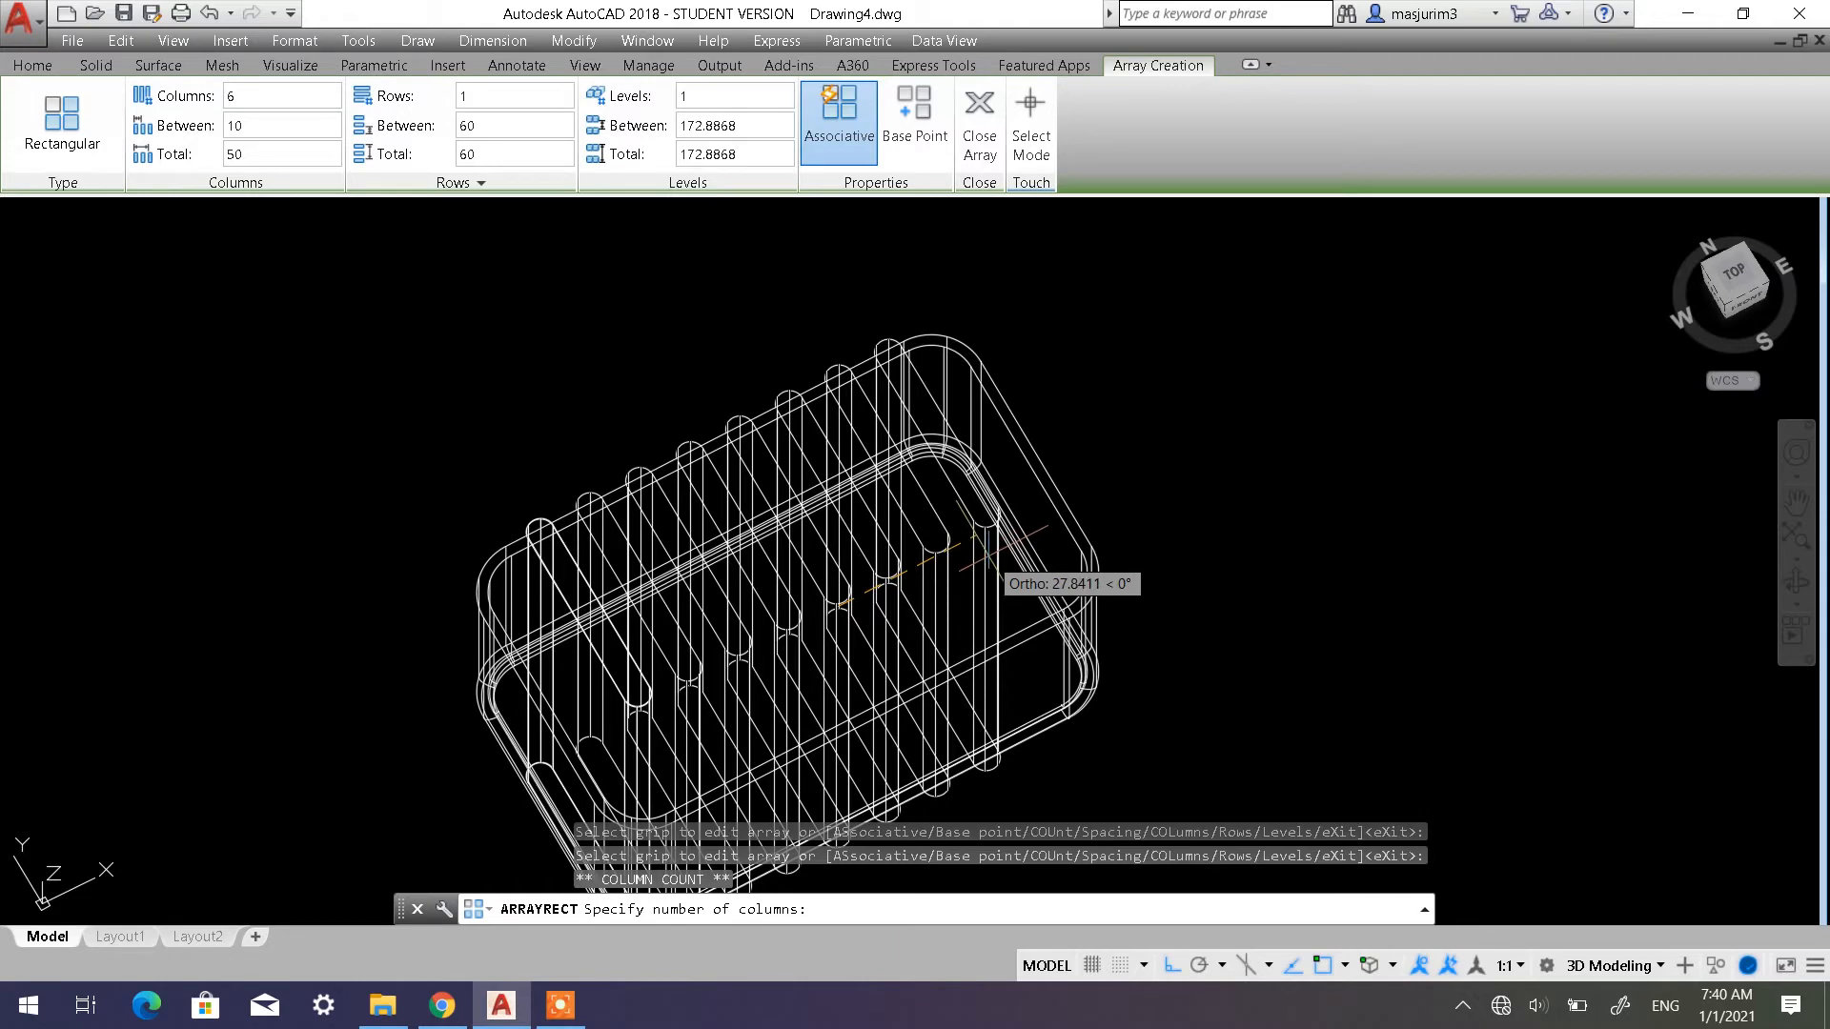
left_click(991, 562)
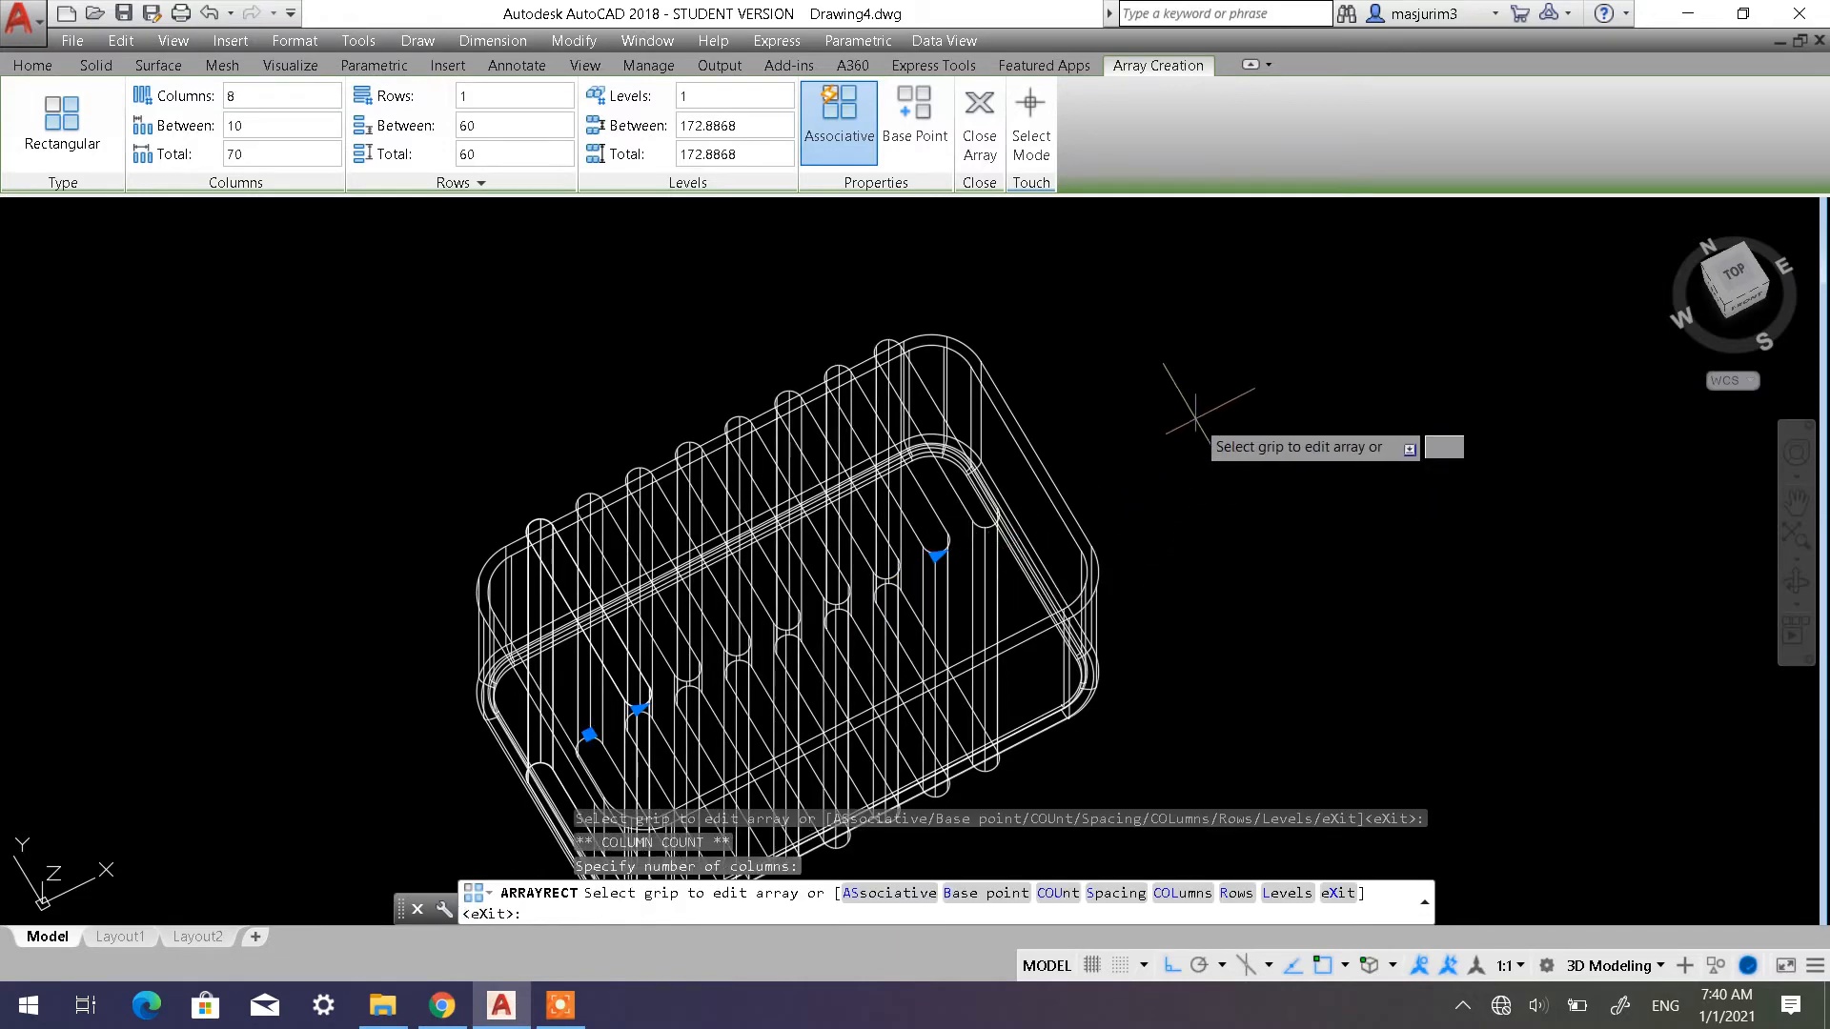
middle_click_drag(1212, 493, 1148, 631, "shift")
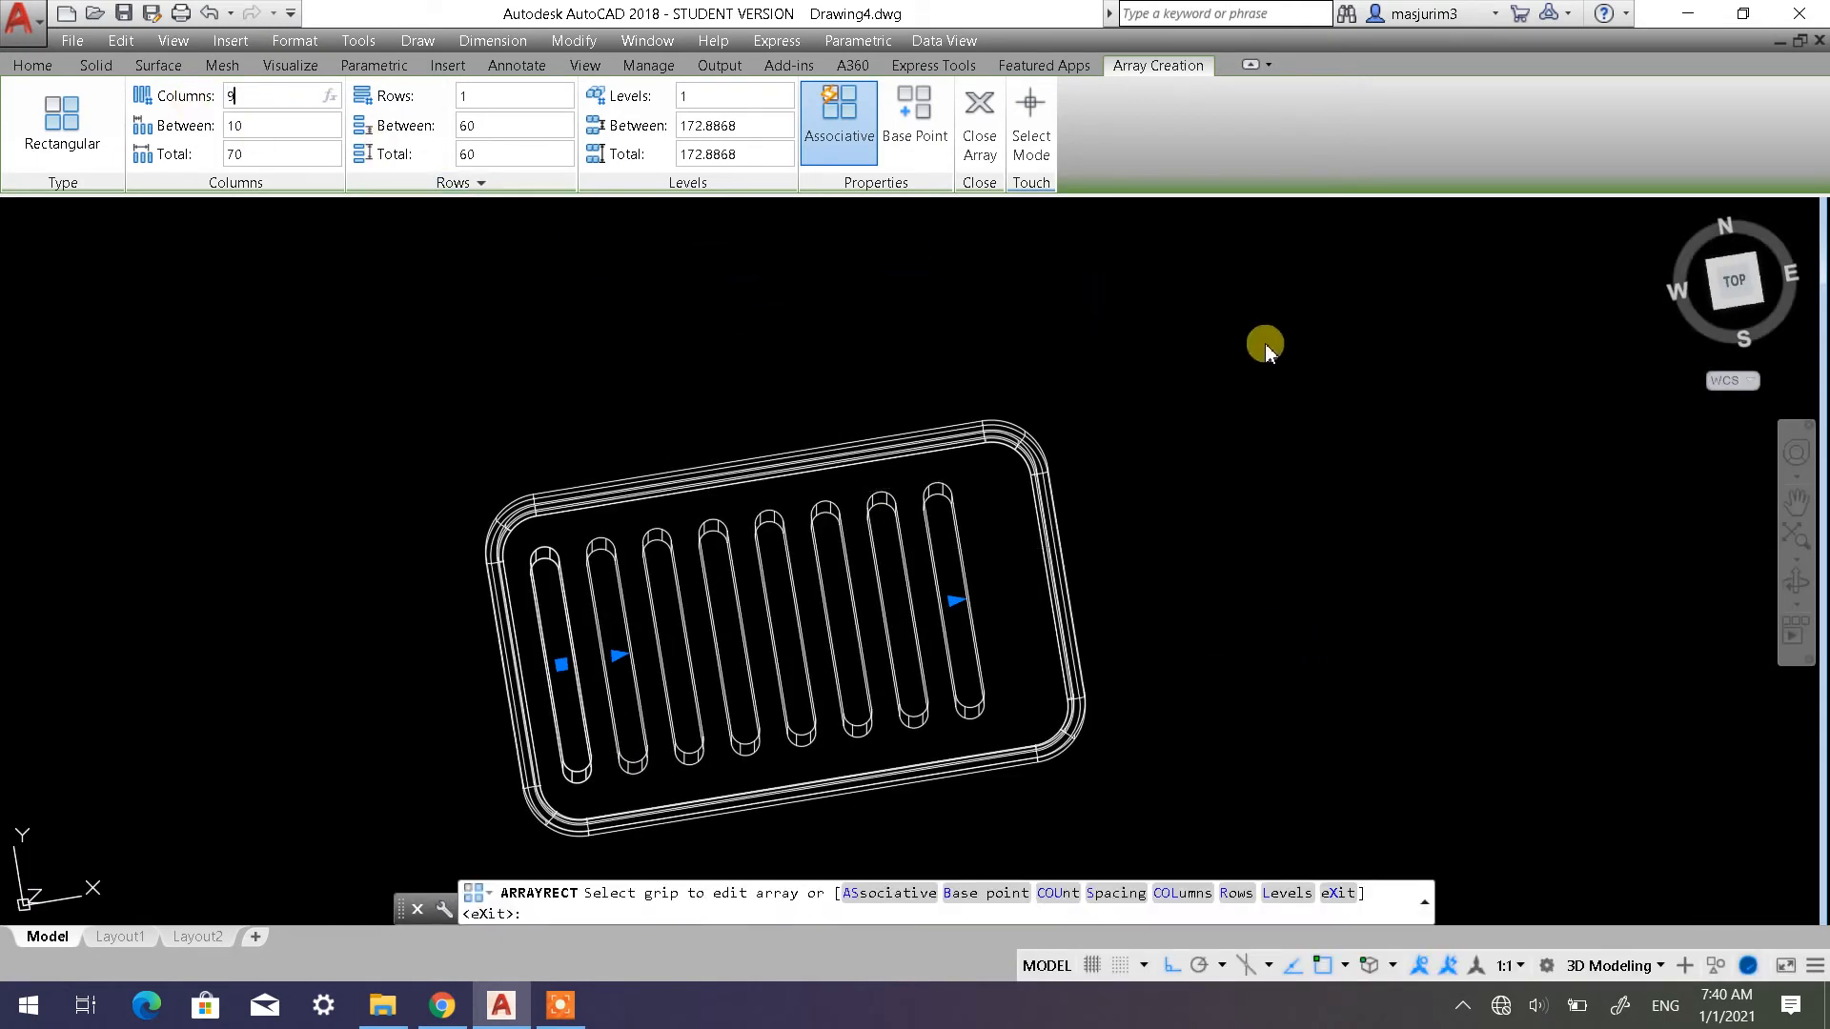
left_click(1310, 434)
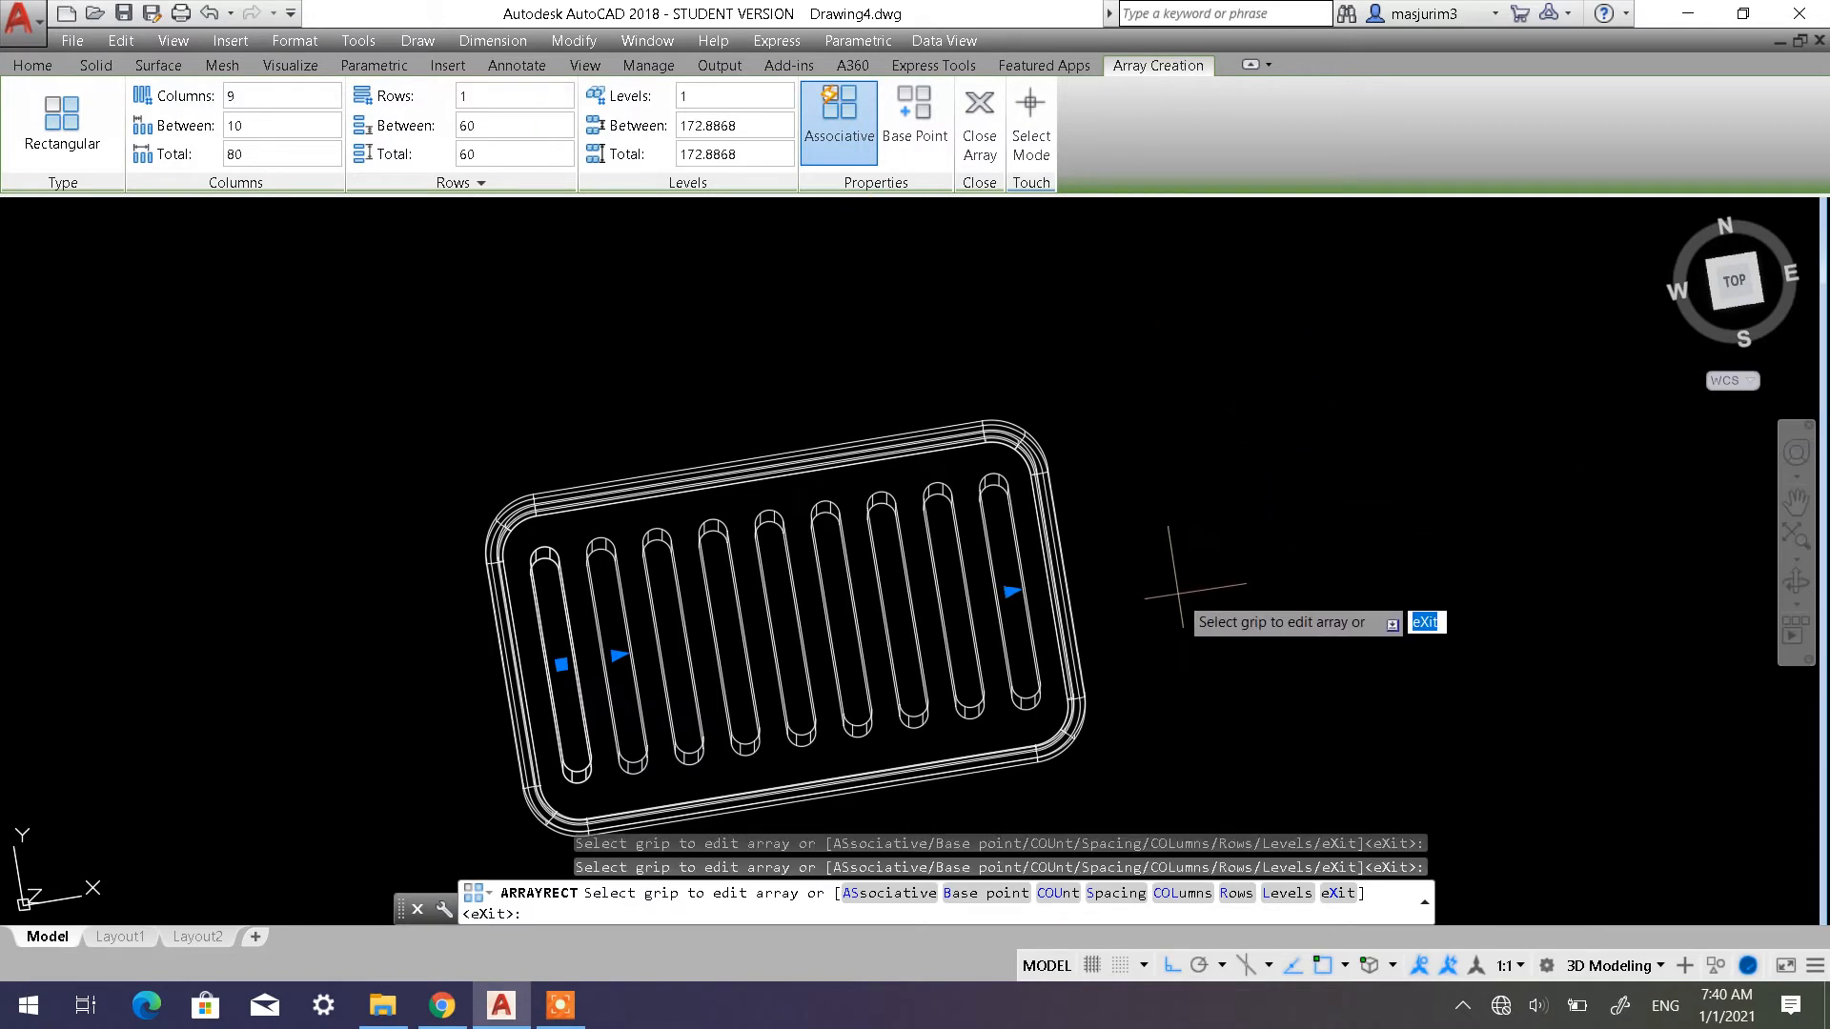
left_click(1726, 333)
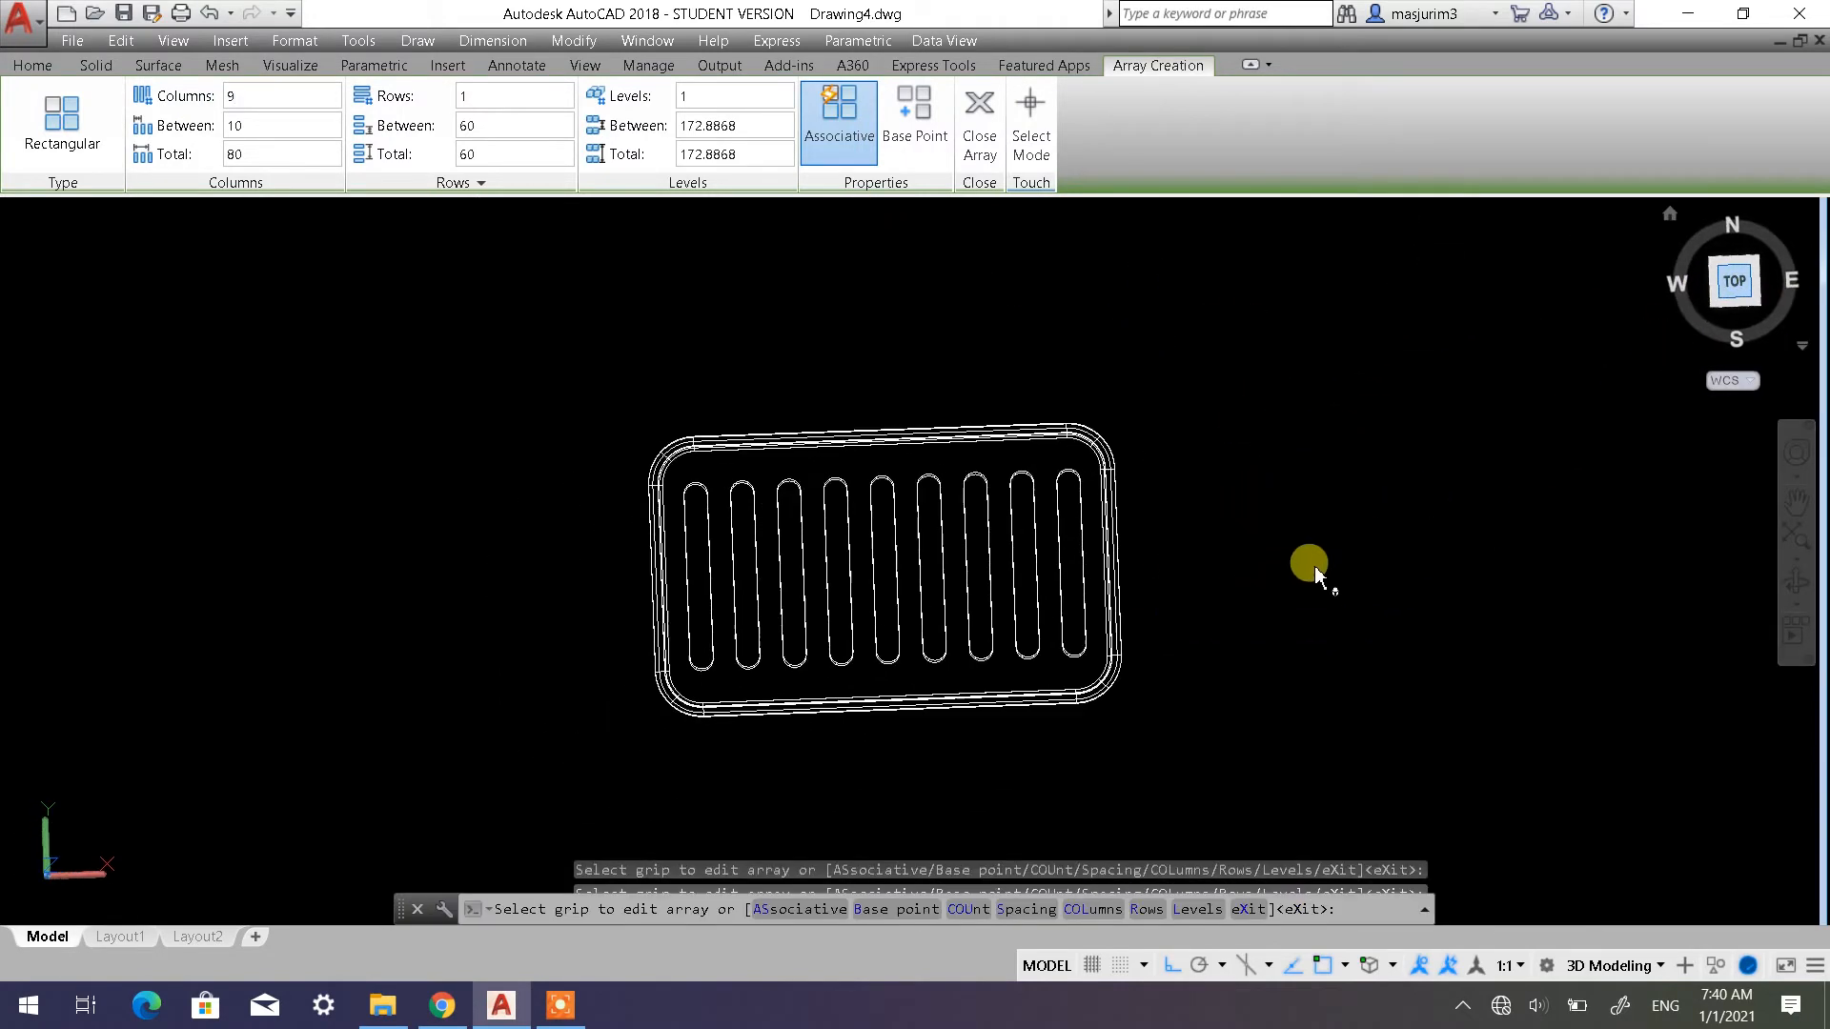
Inspect the nine-column slot array against the container from above and in 3D, and finish the array
scroll(982, 645, "up", 2)
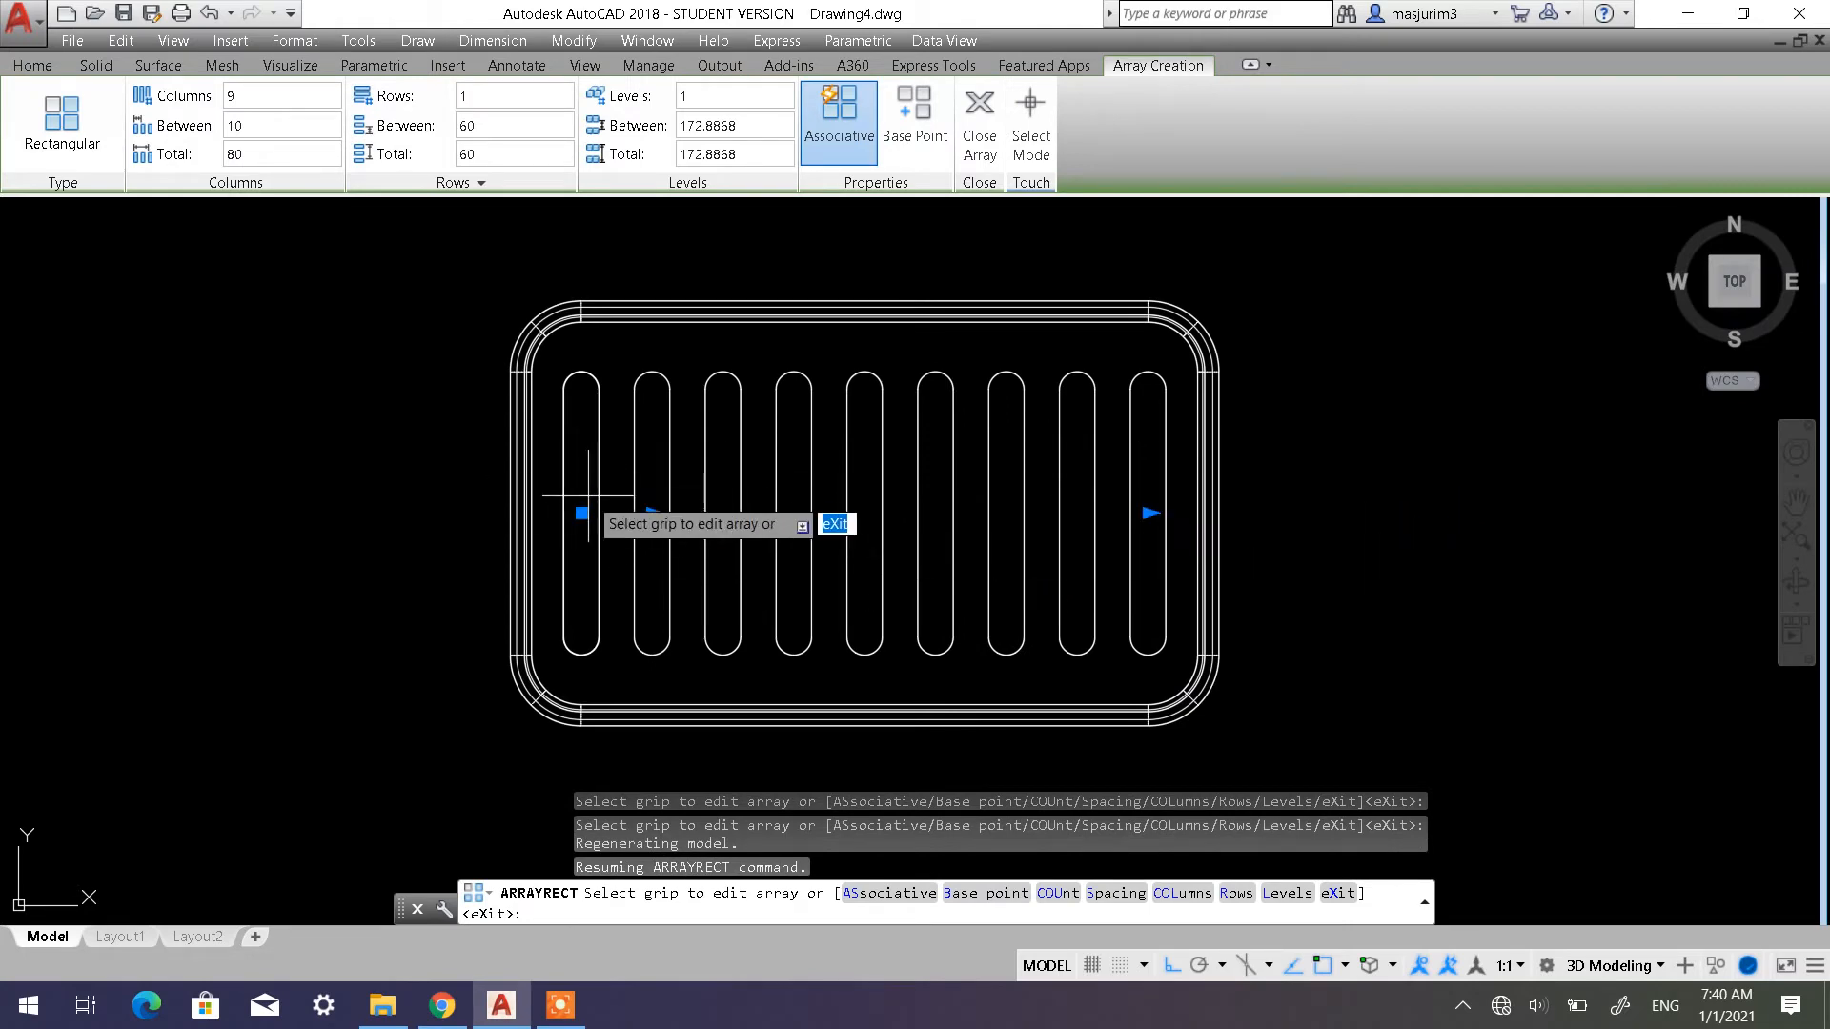
middle_click_drag(1205, 691, 1201, 495, "shift")
scroll(1201, 495, "down", 2)
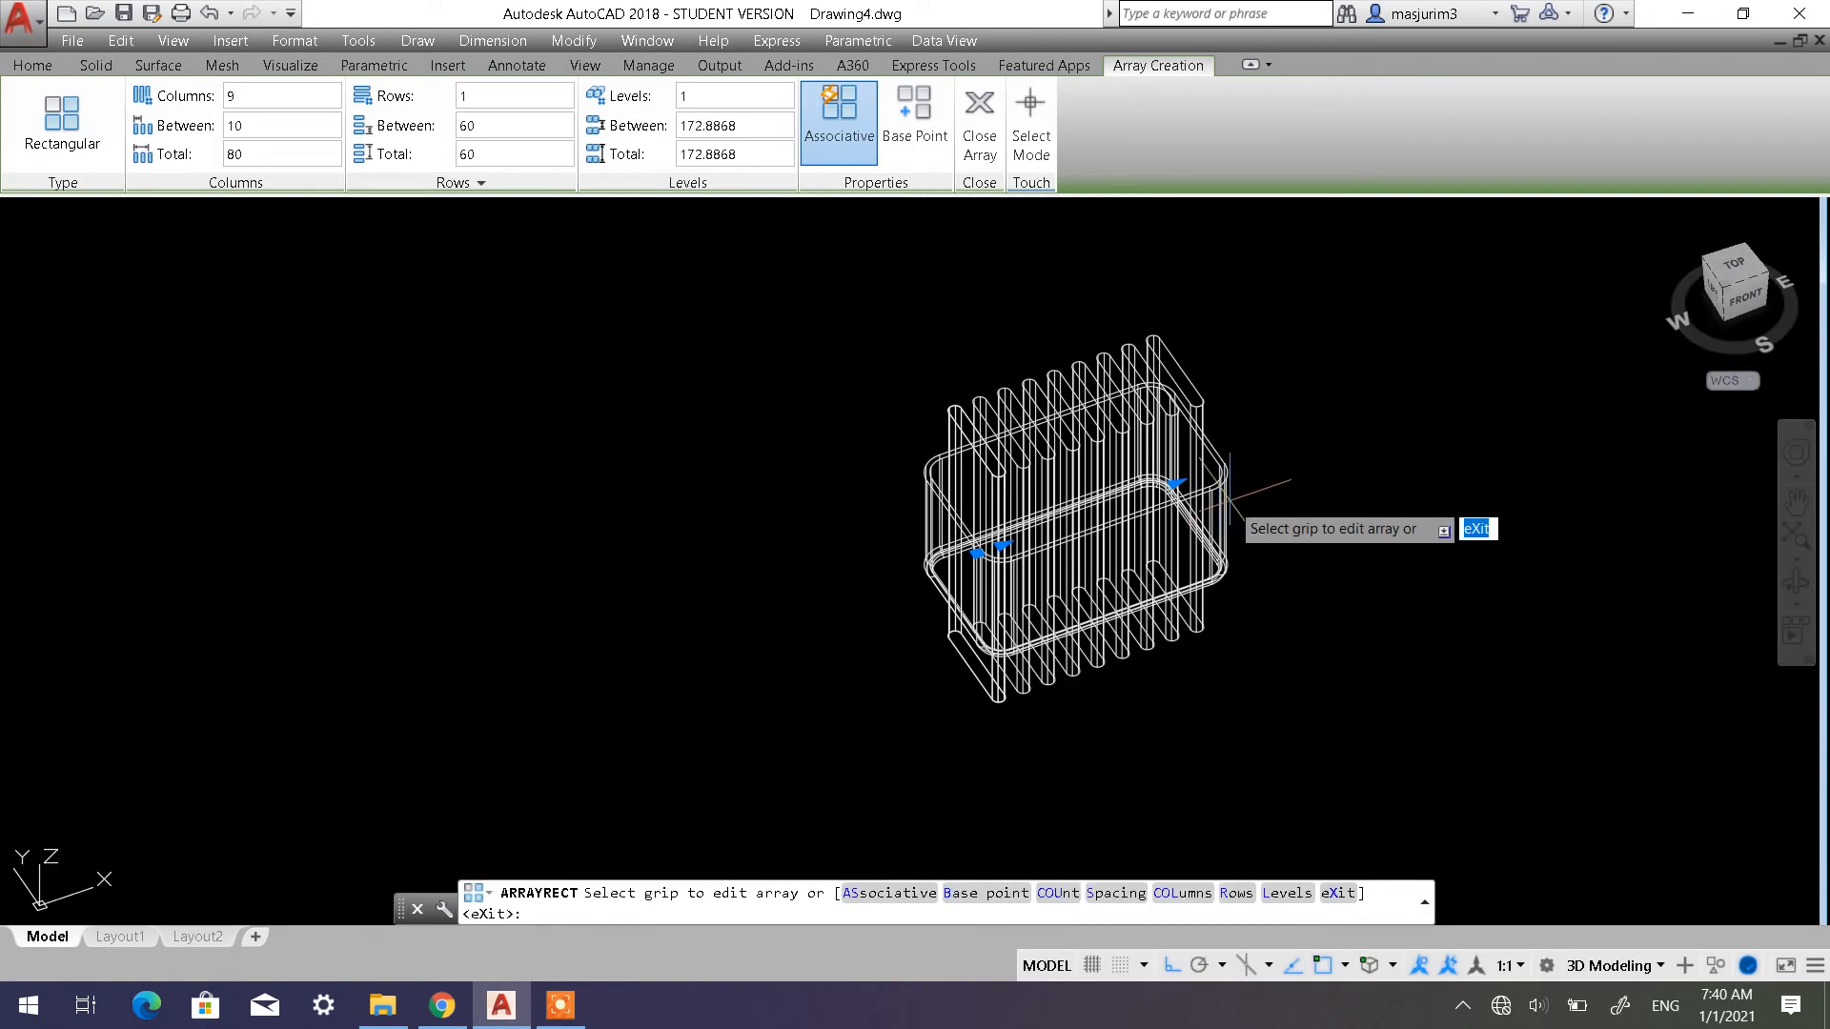
scroll(1195, 500, "up", 2)
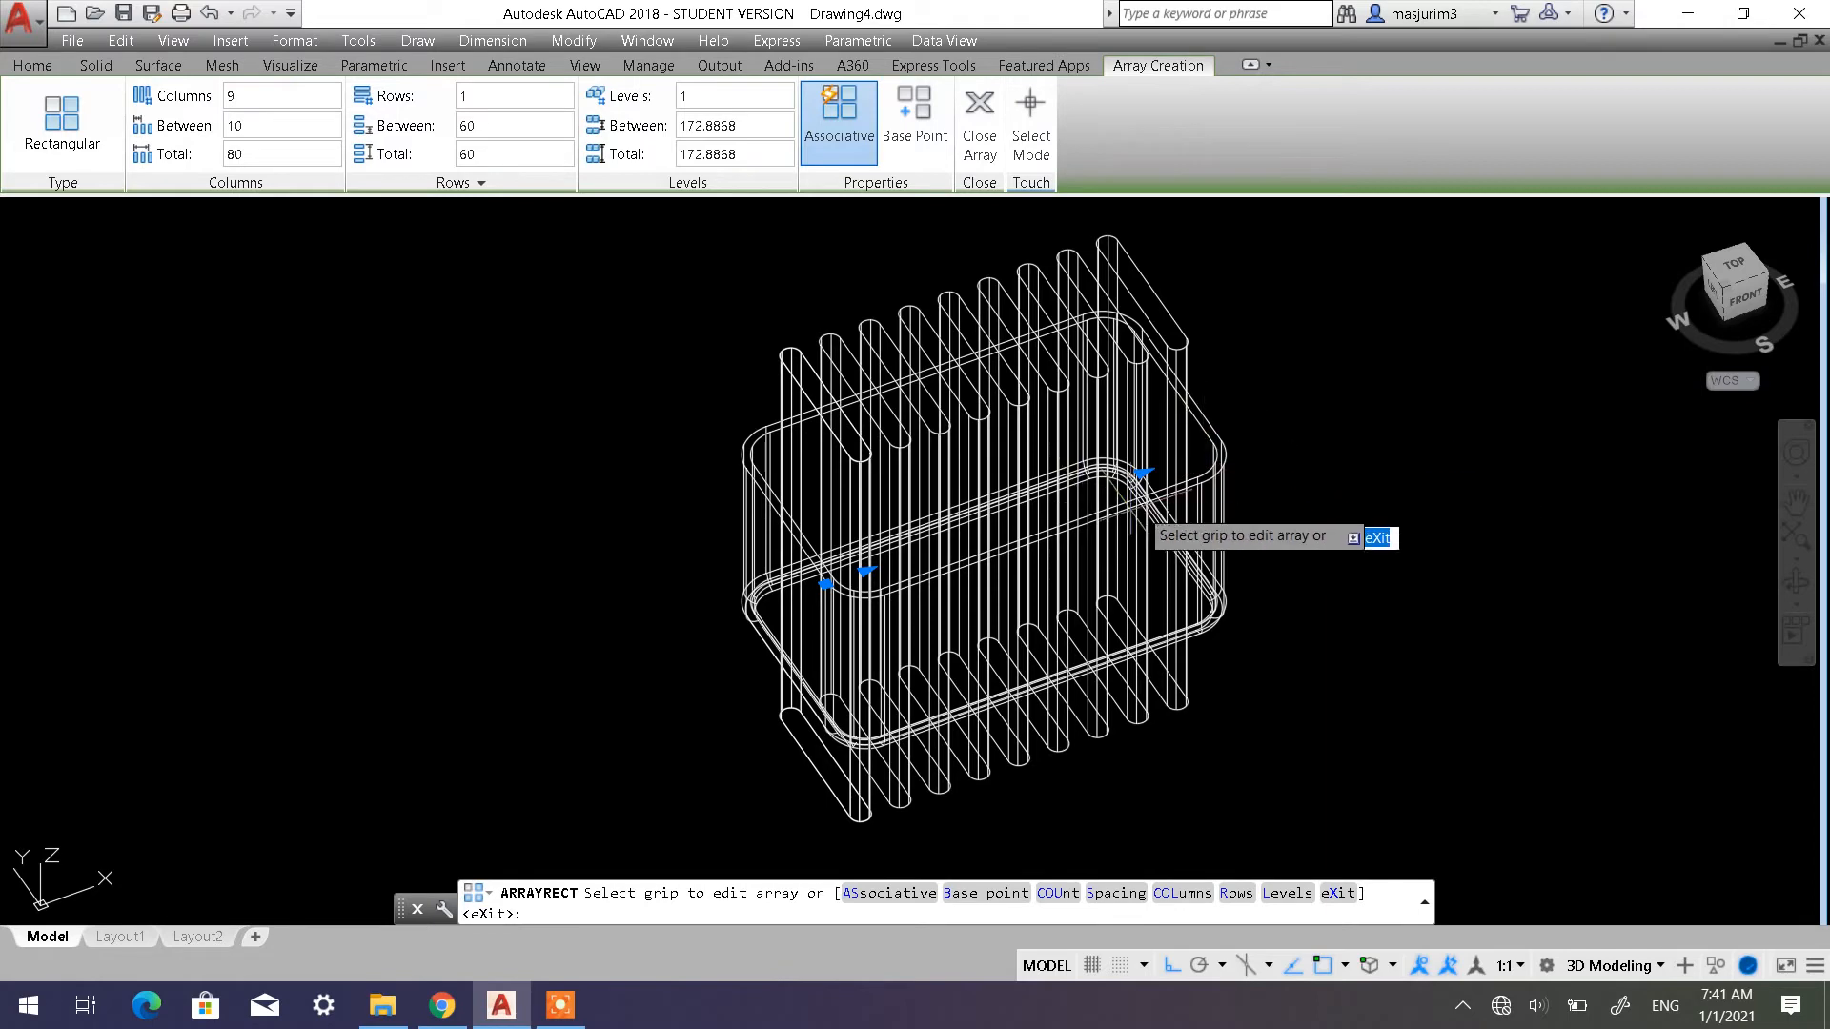
left_click(984, 149)
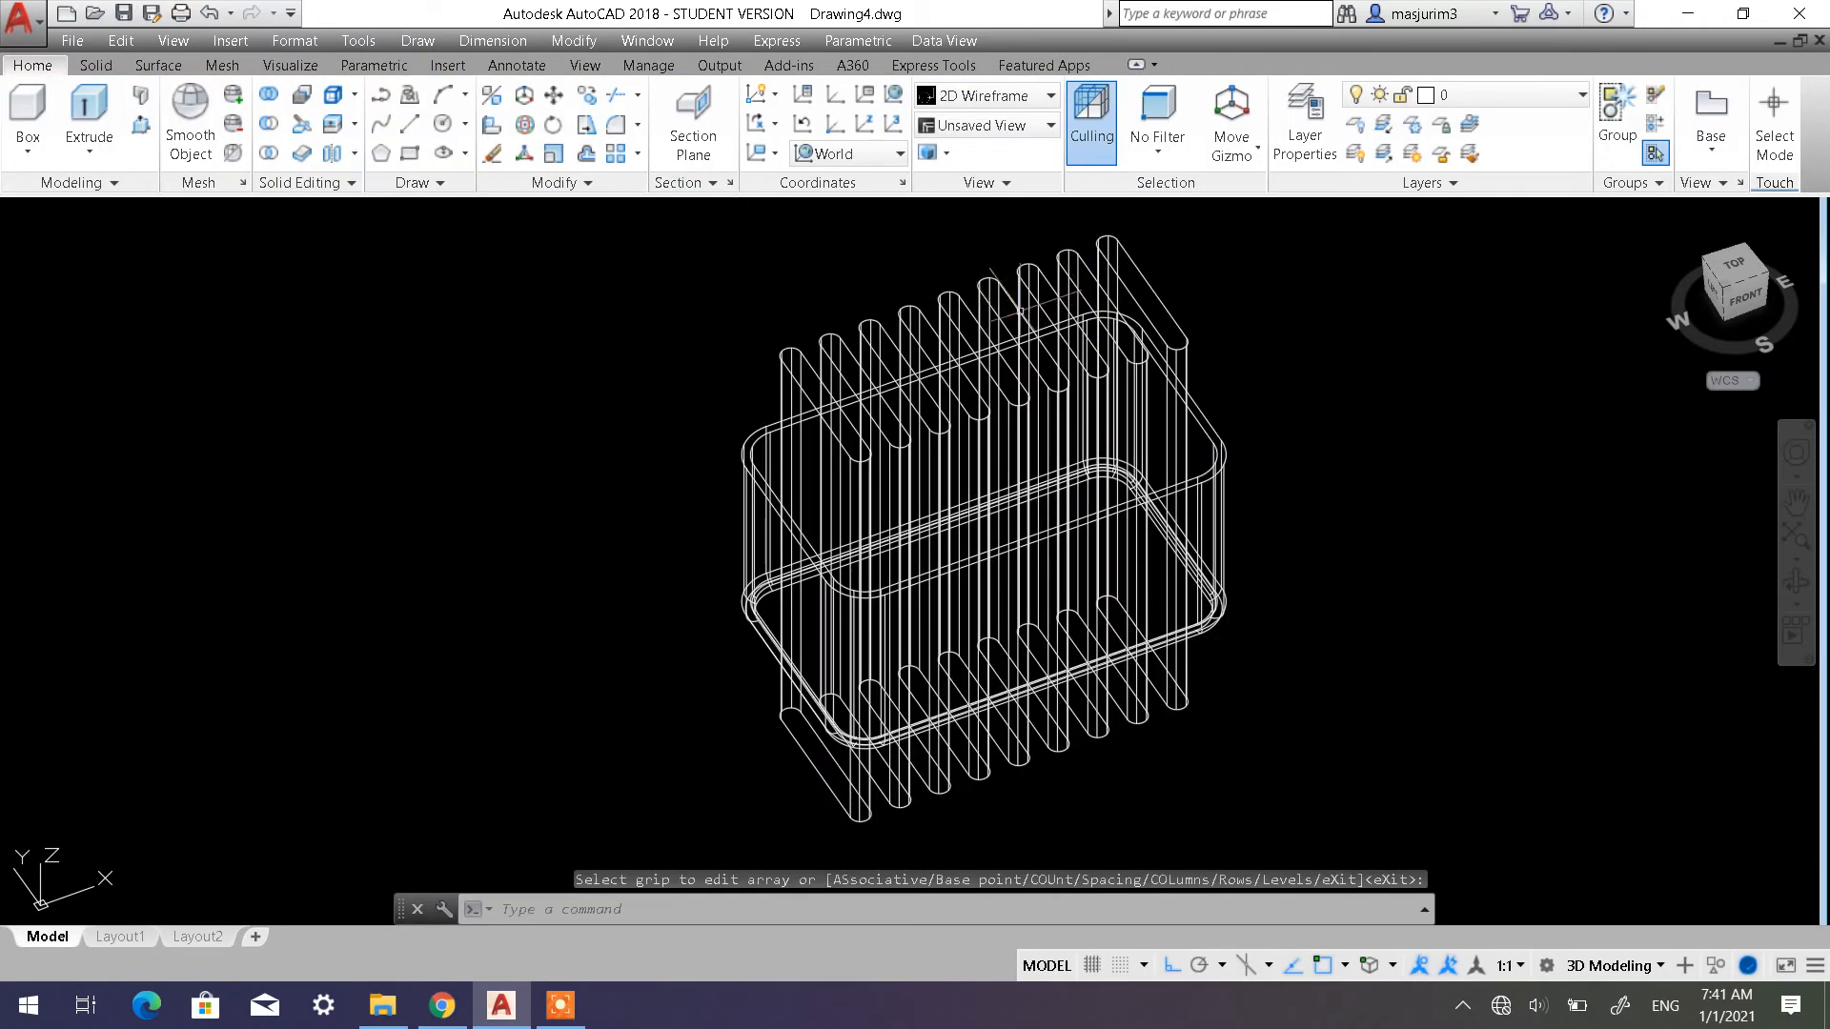
left_click(1095, 261)
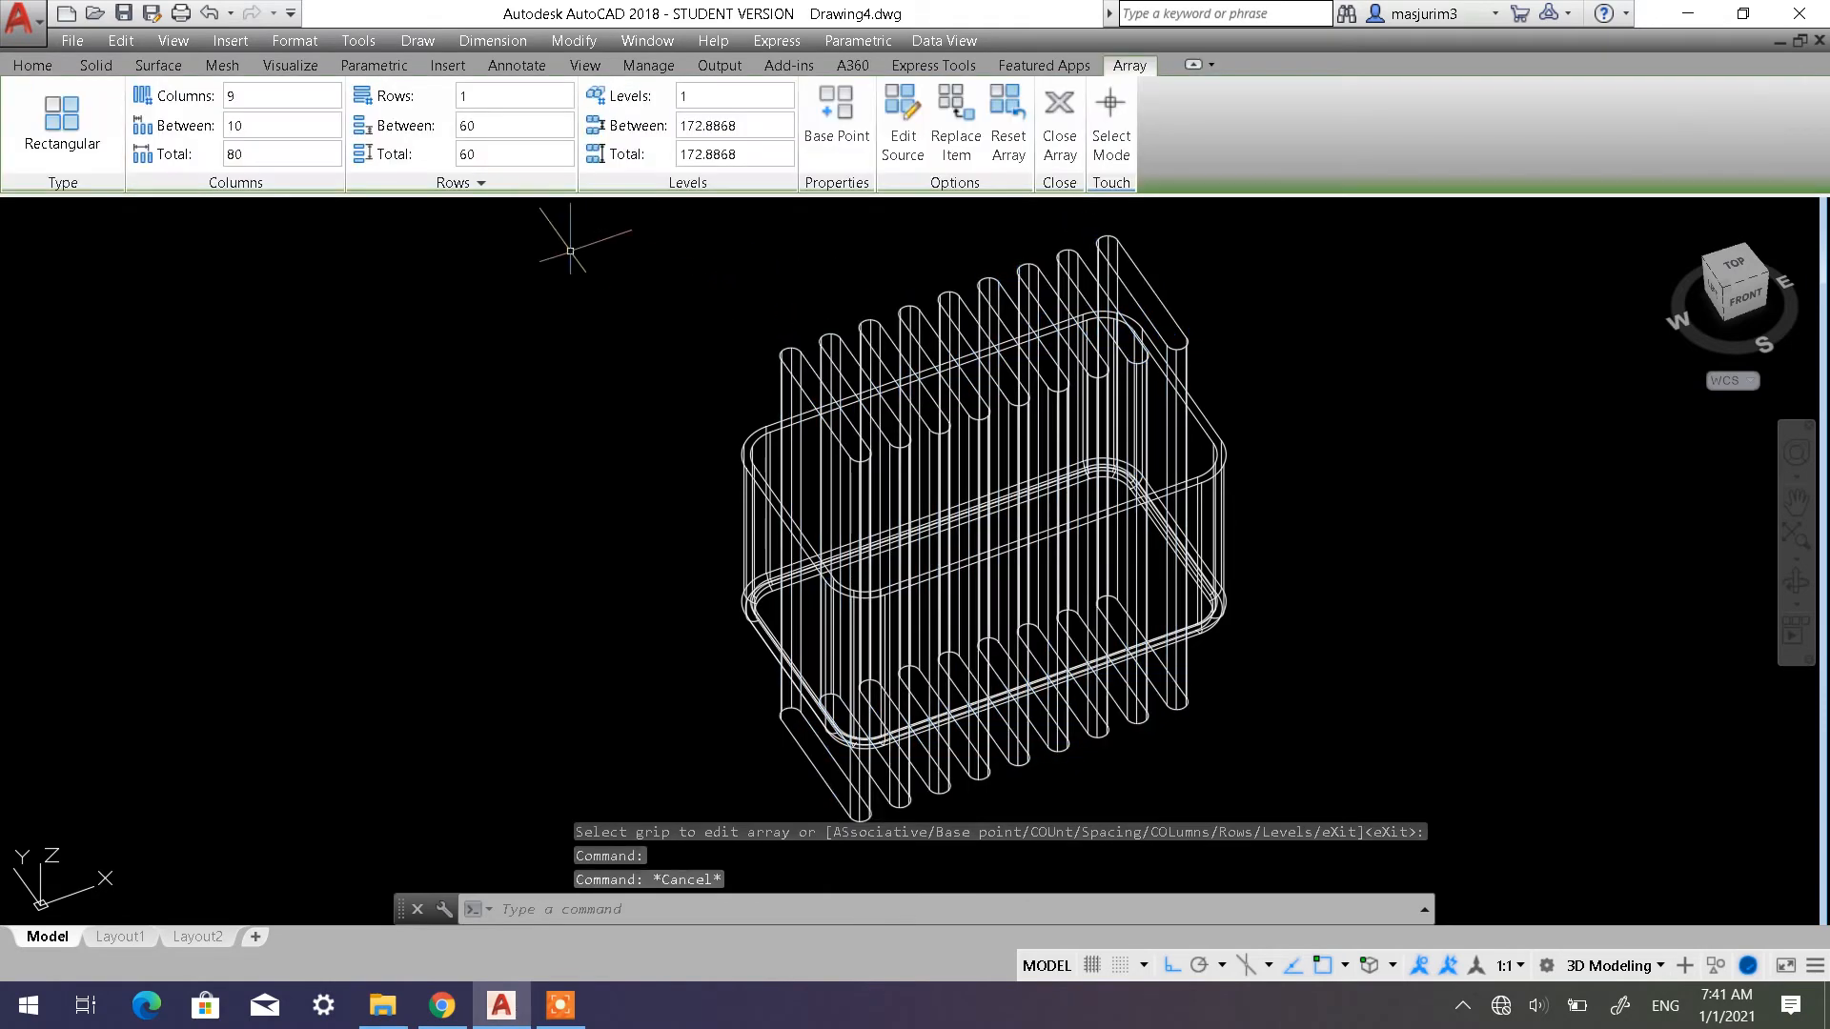
key("Escape")
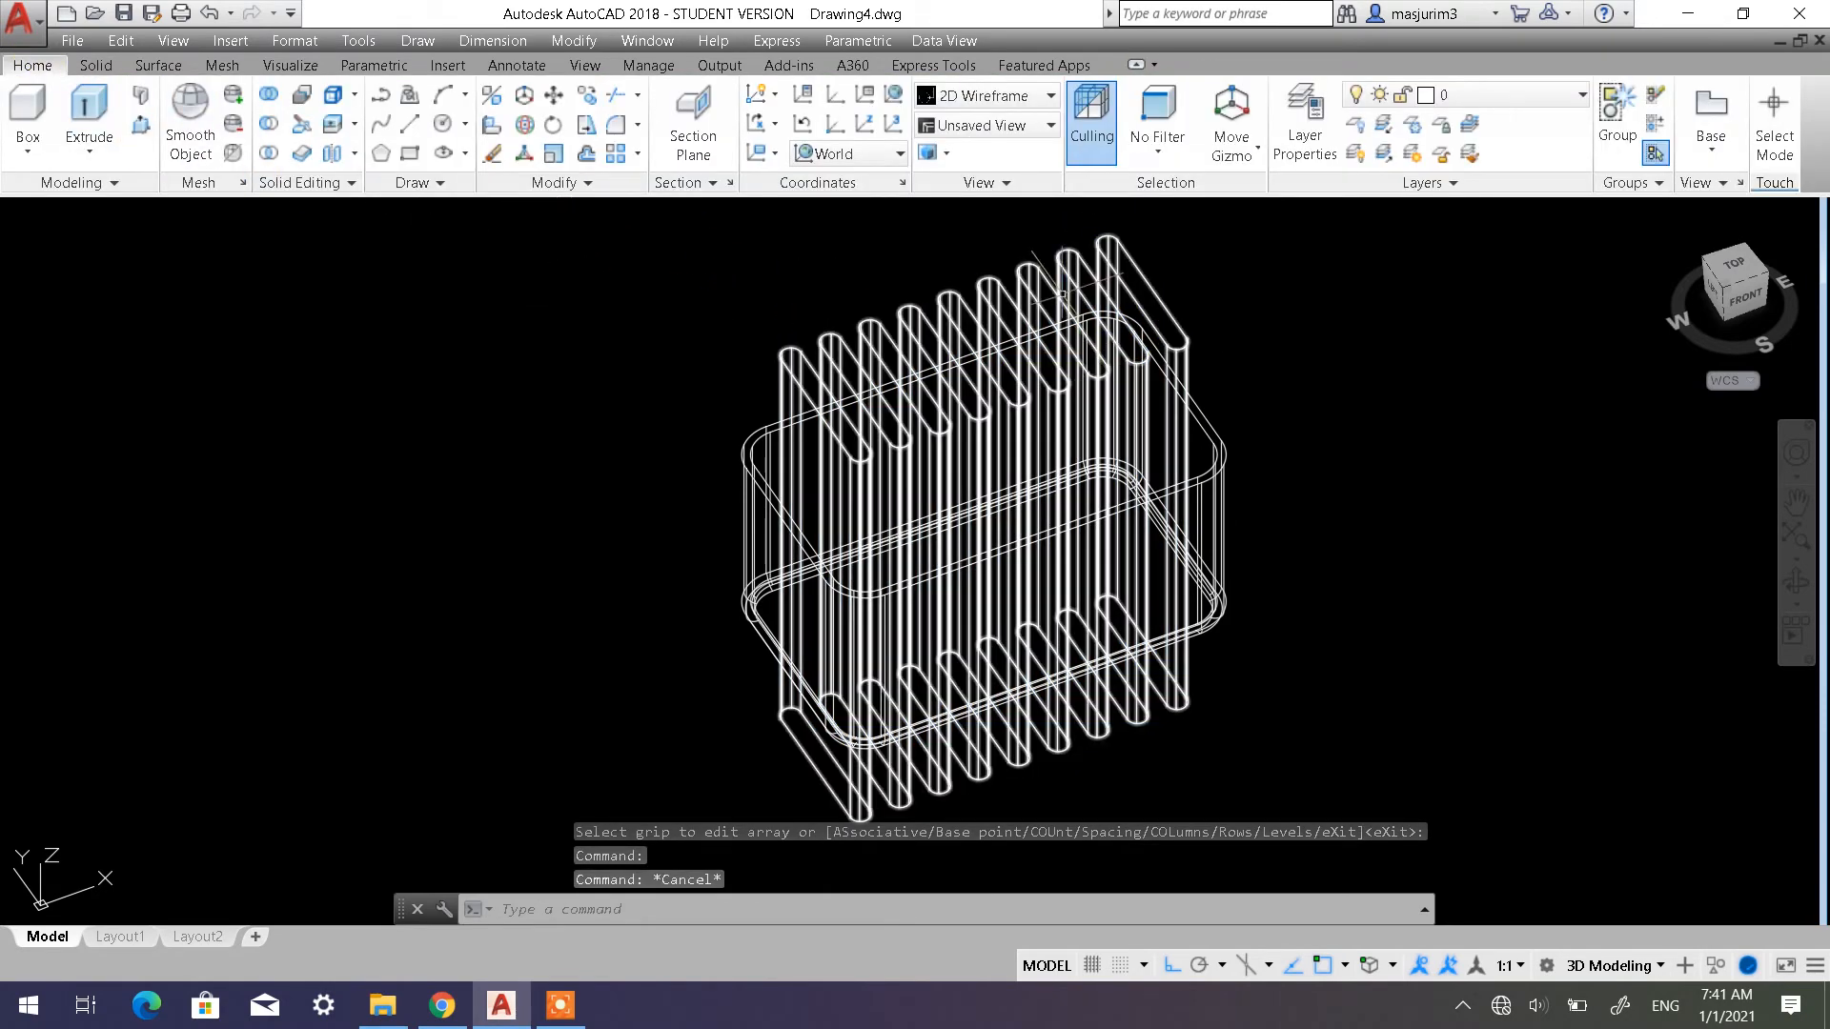
left_click(1169, 365)
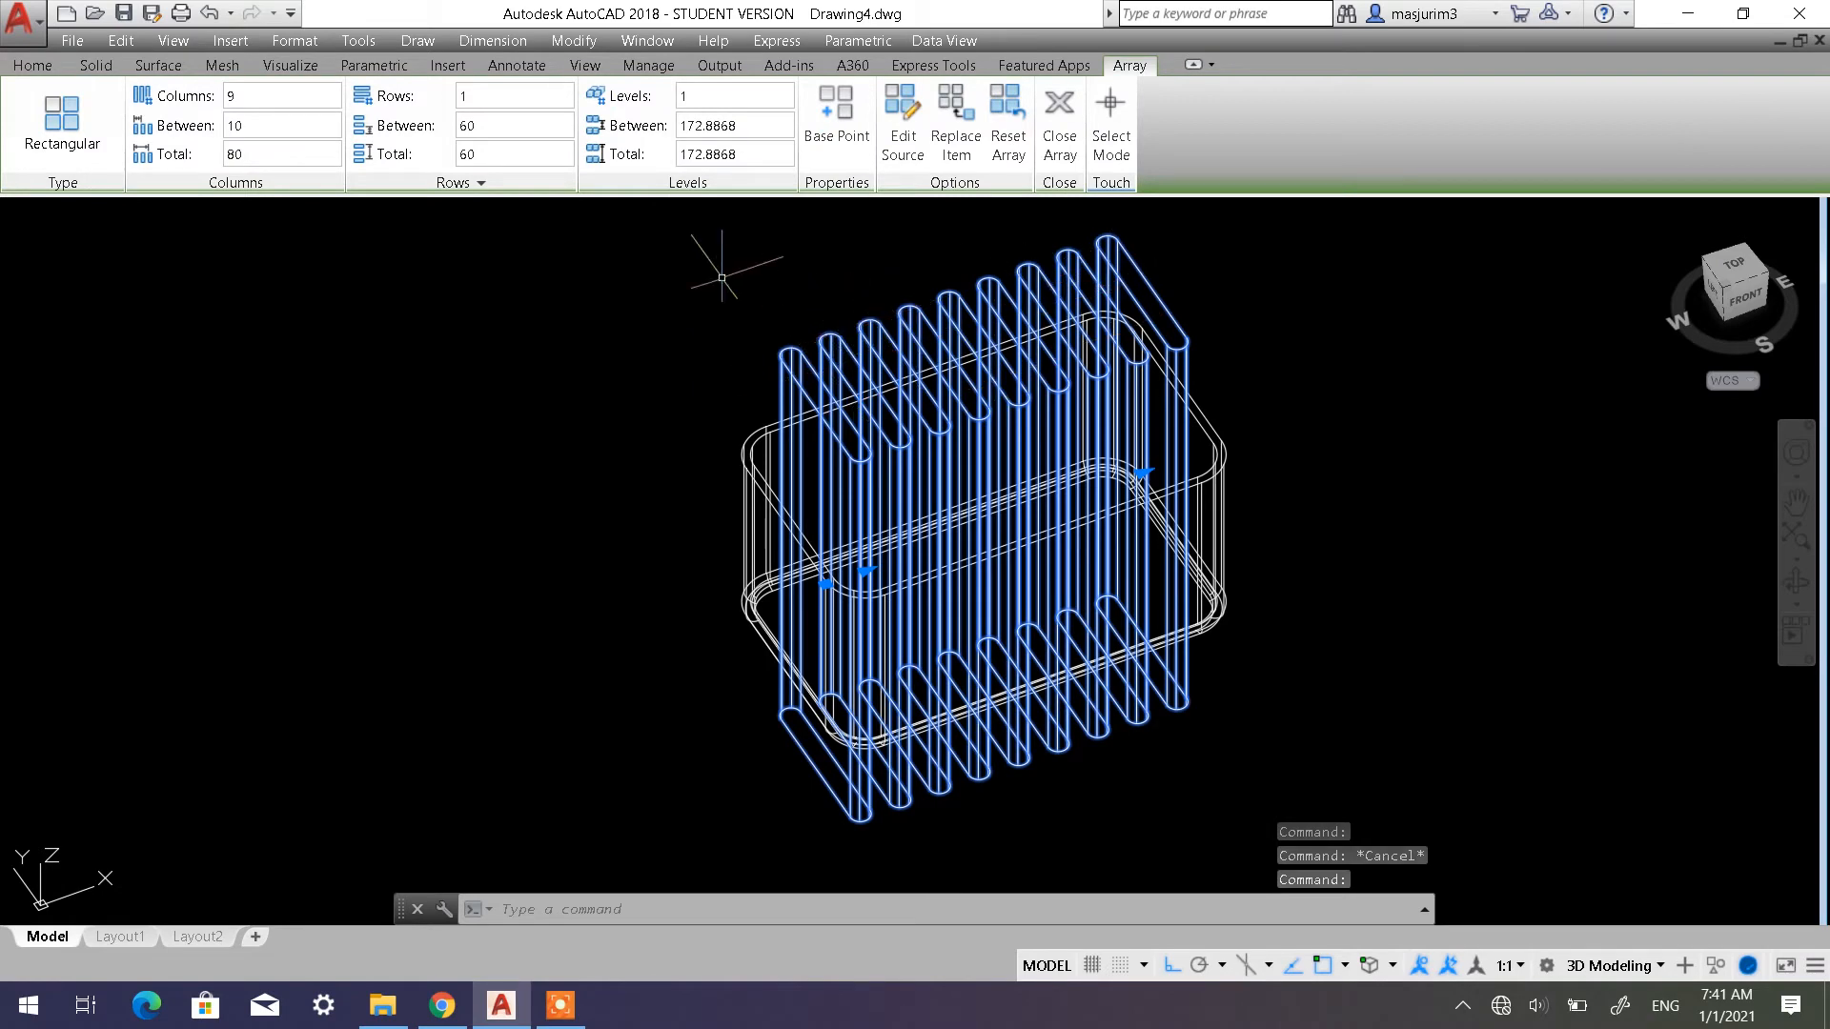
key("Escape")
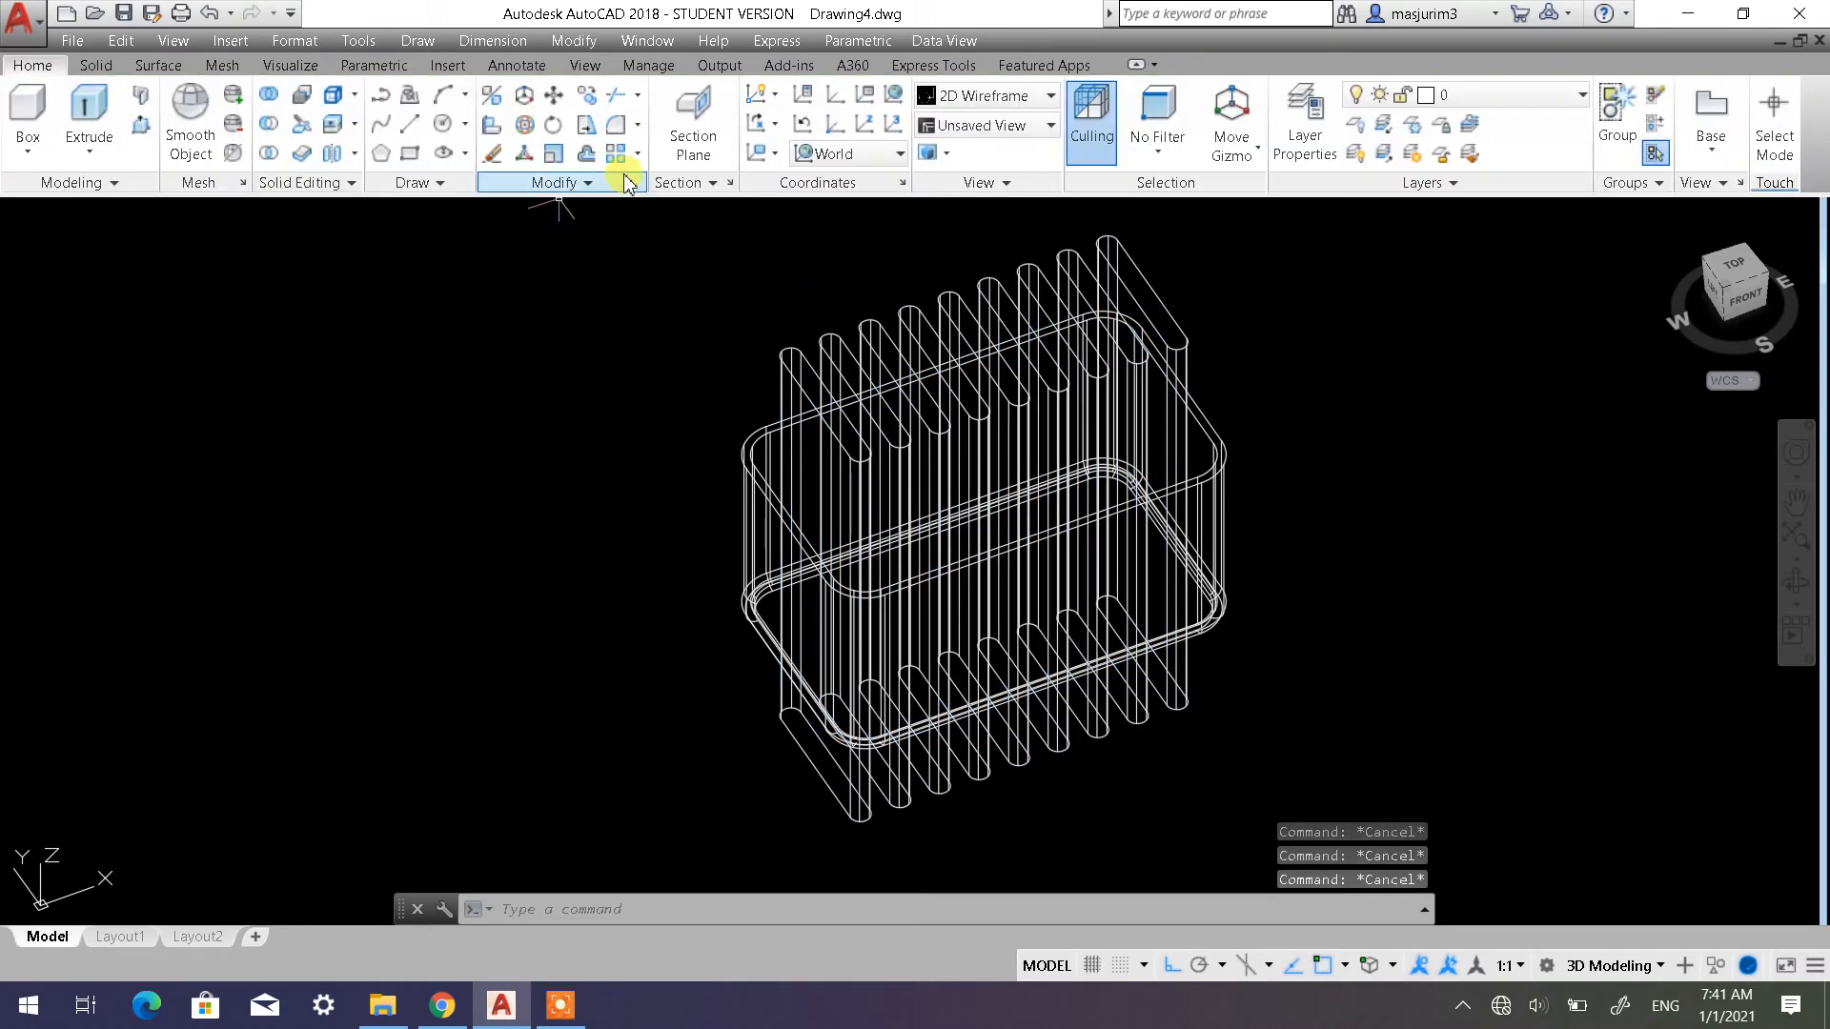
Explode the slot array into separate solids
left_click(585, 185)
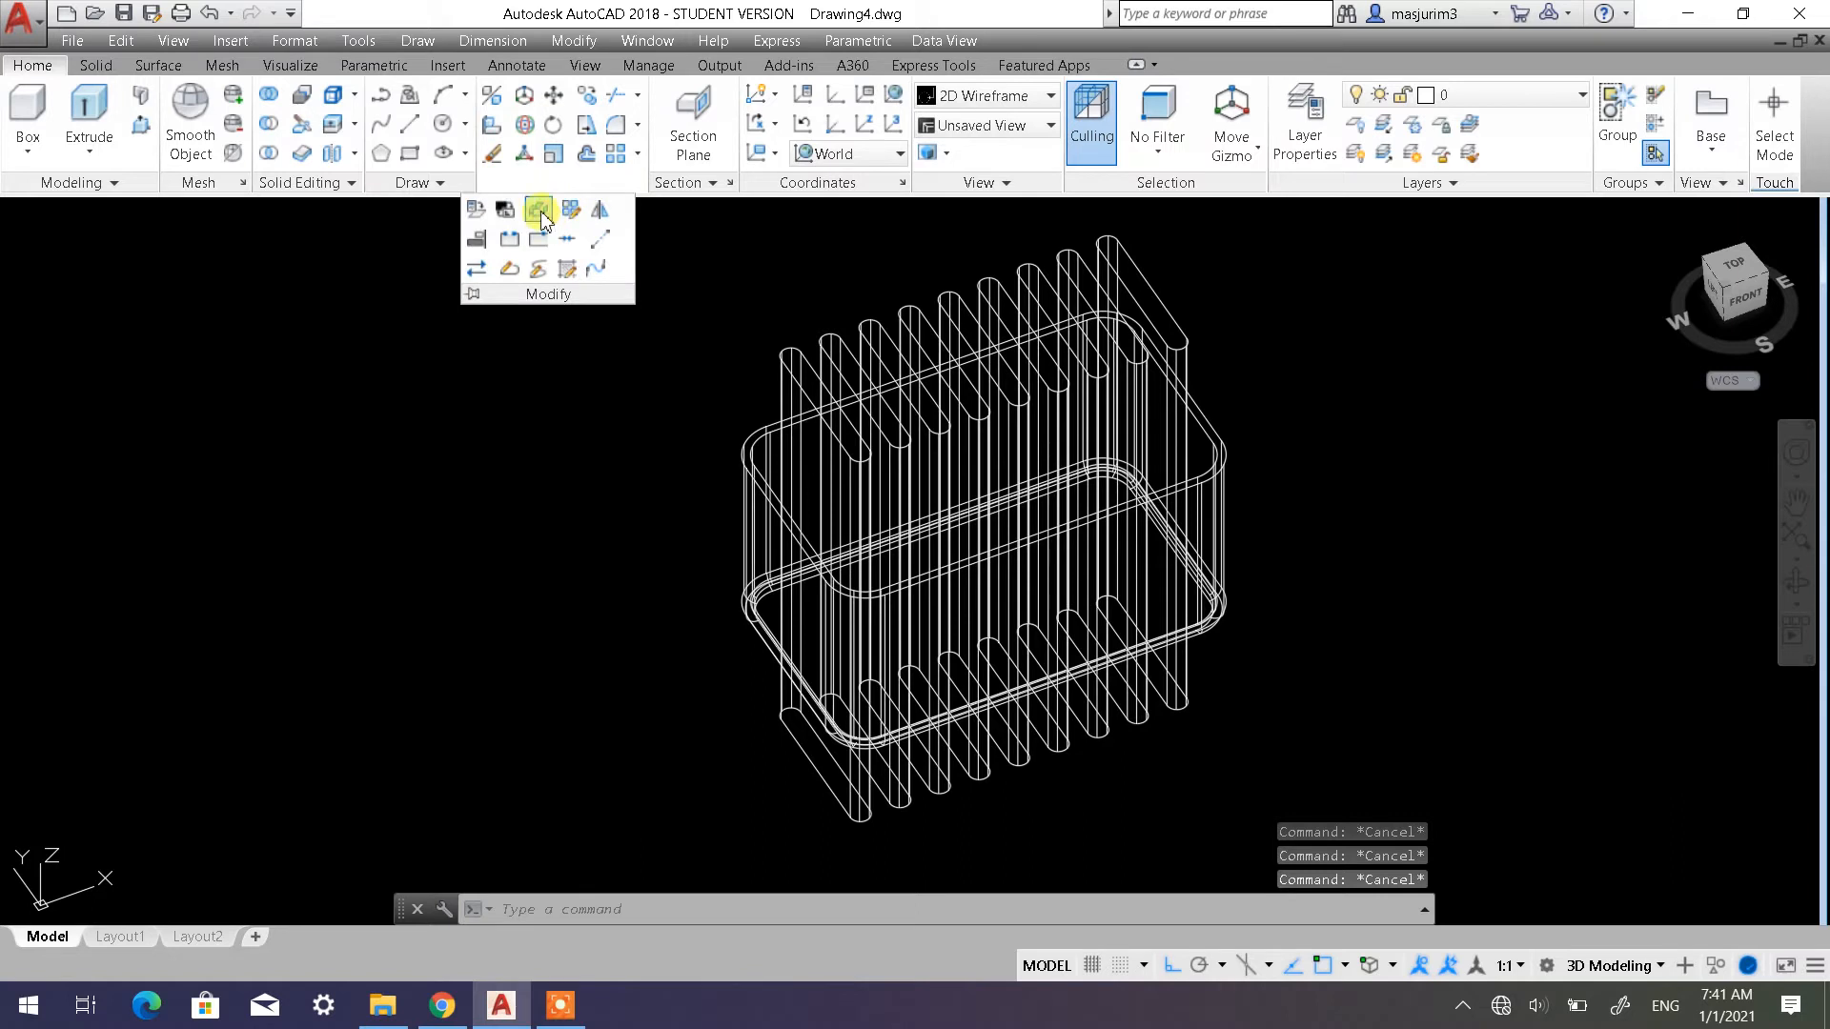
left_click(541, 220)
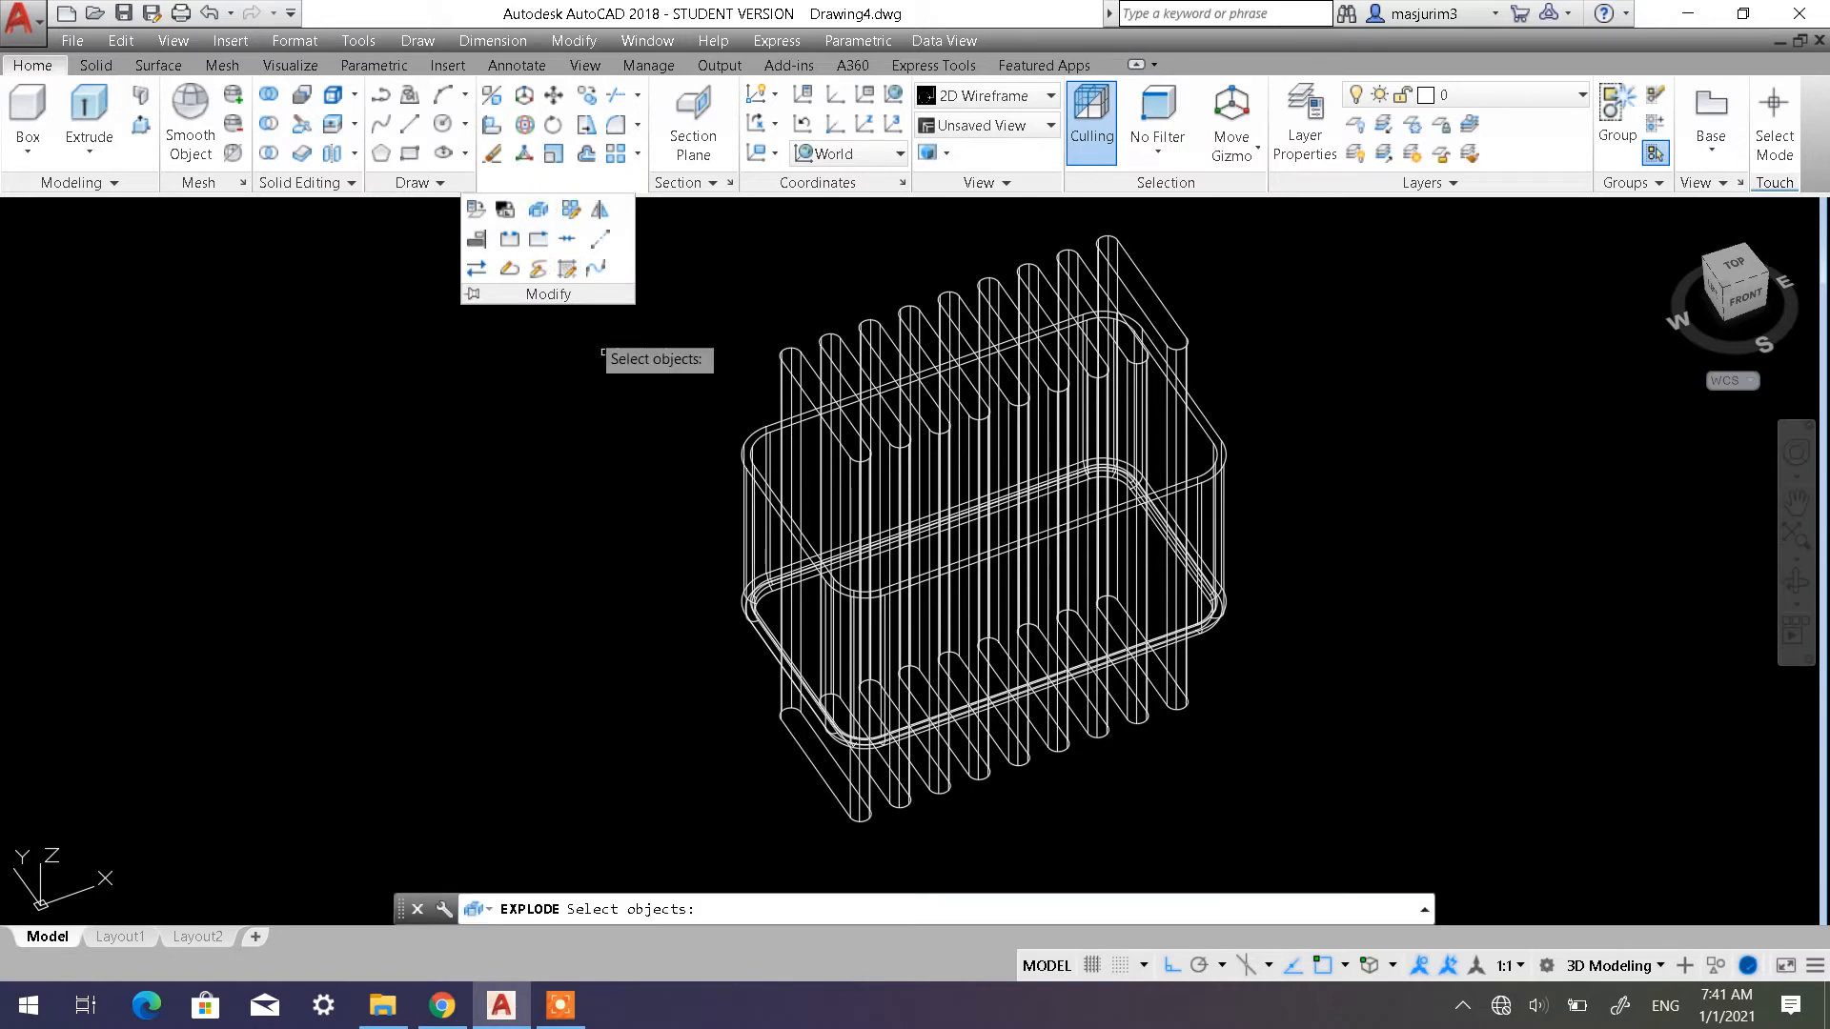
left_click(1103, 256)
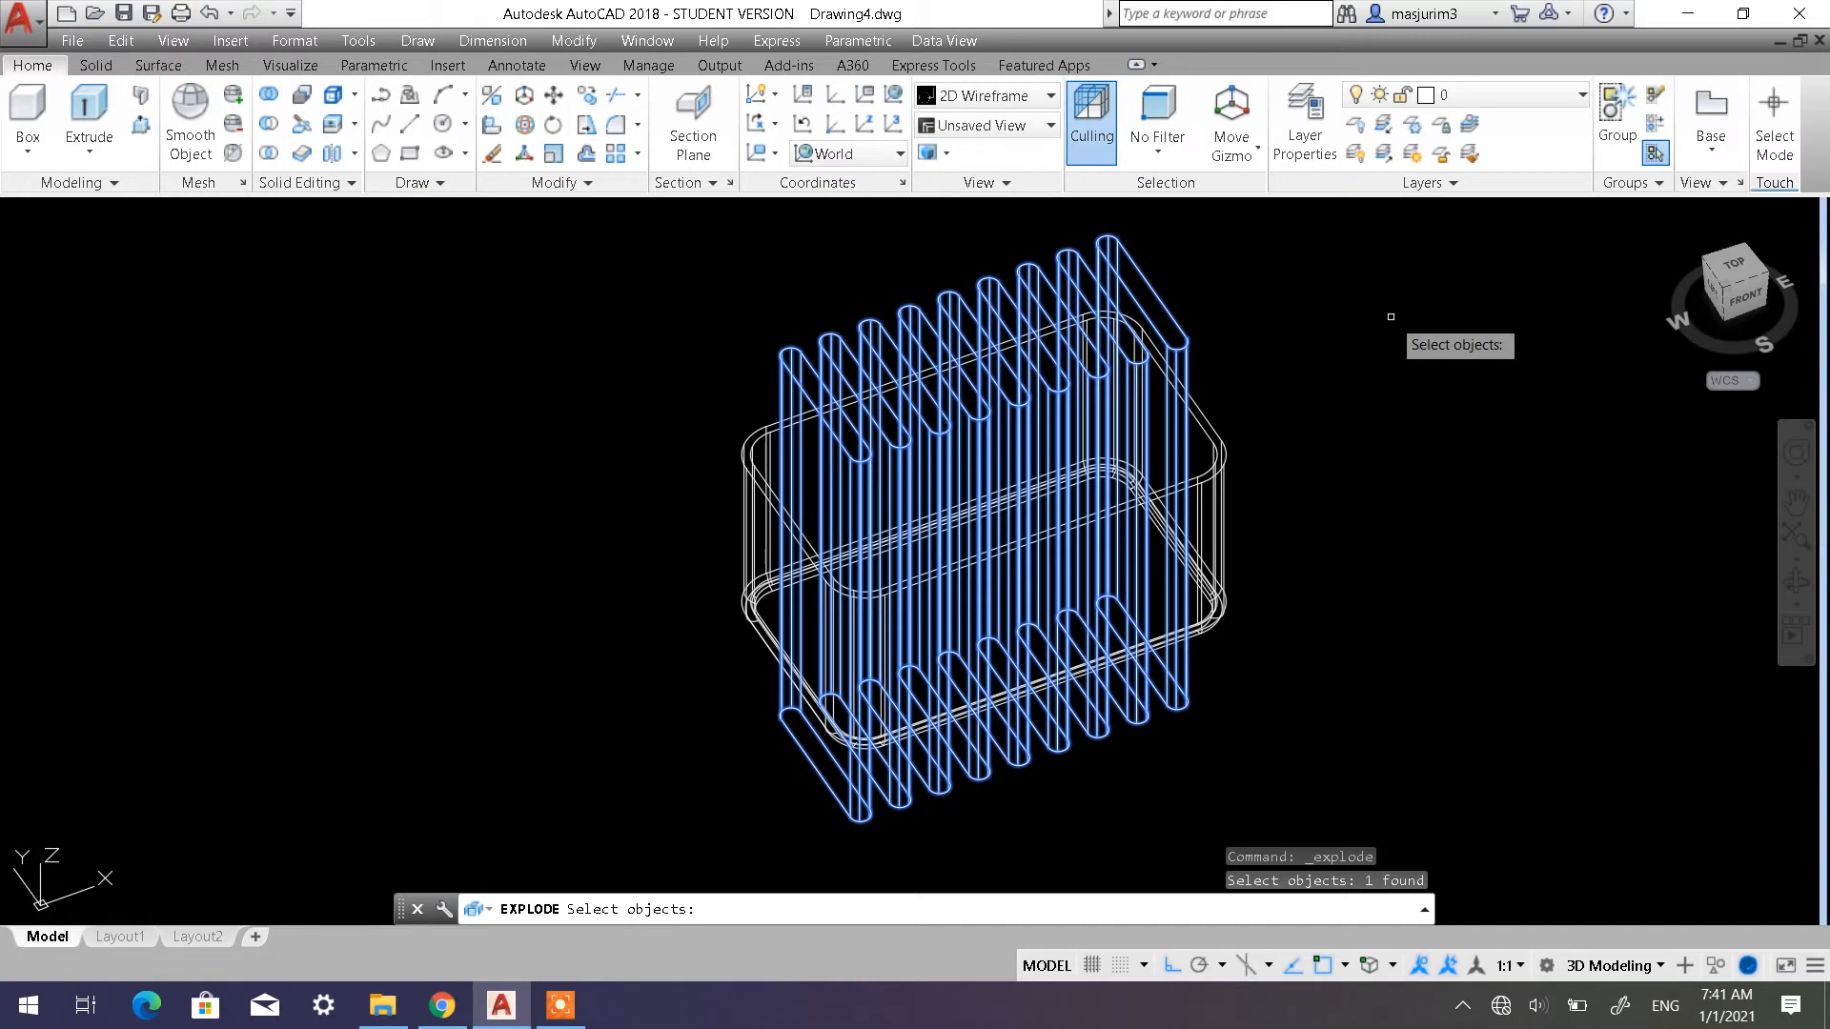
key("Return")
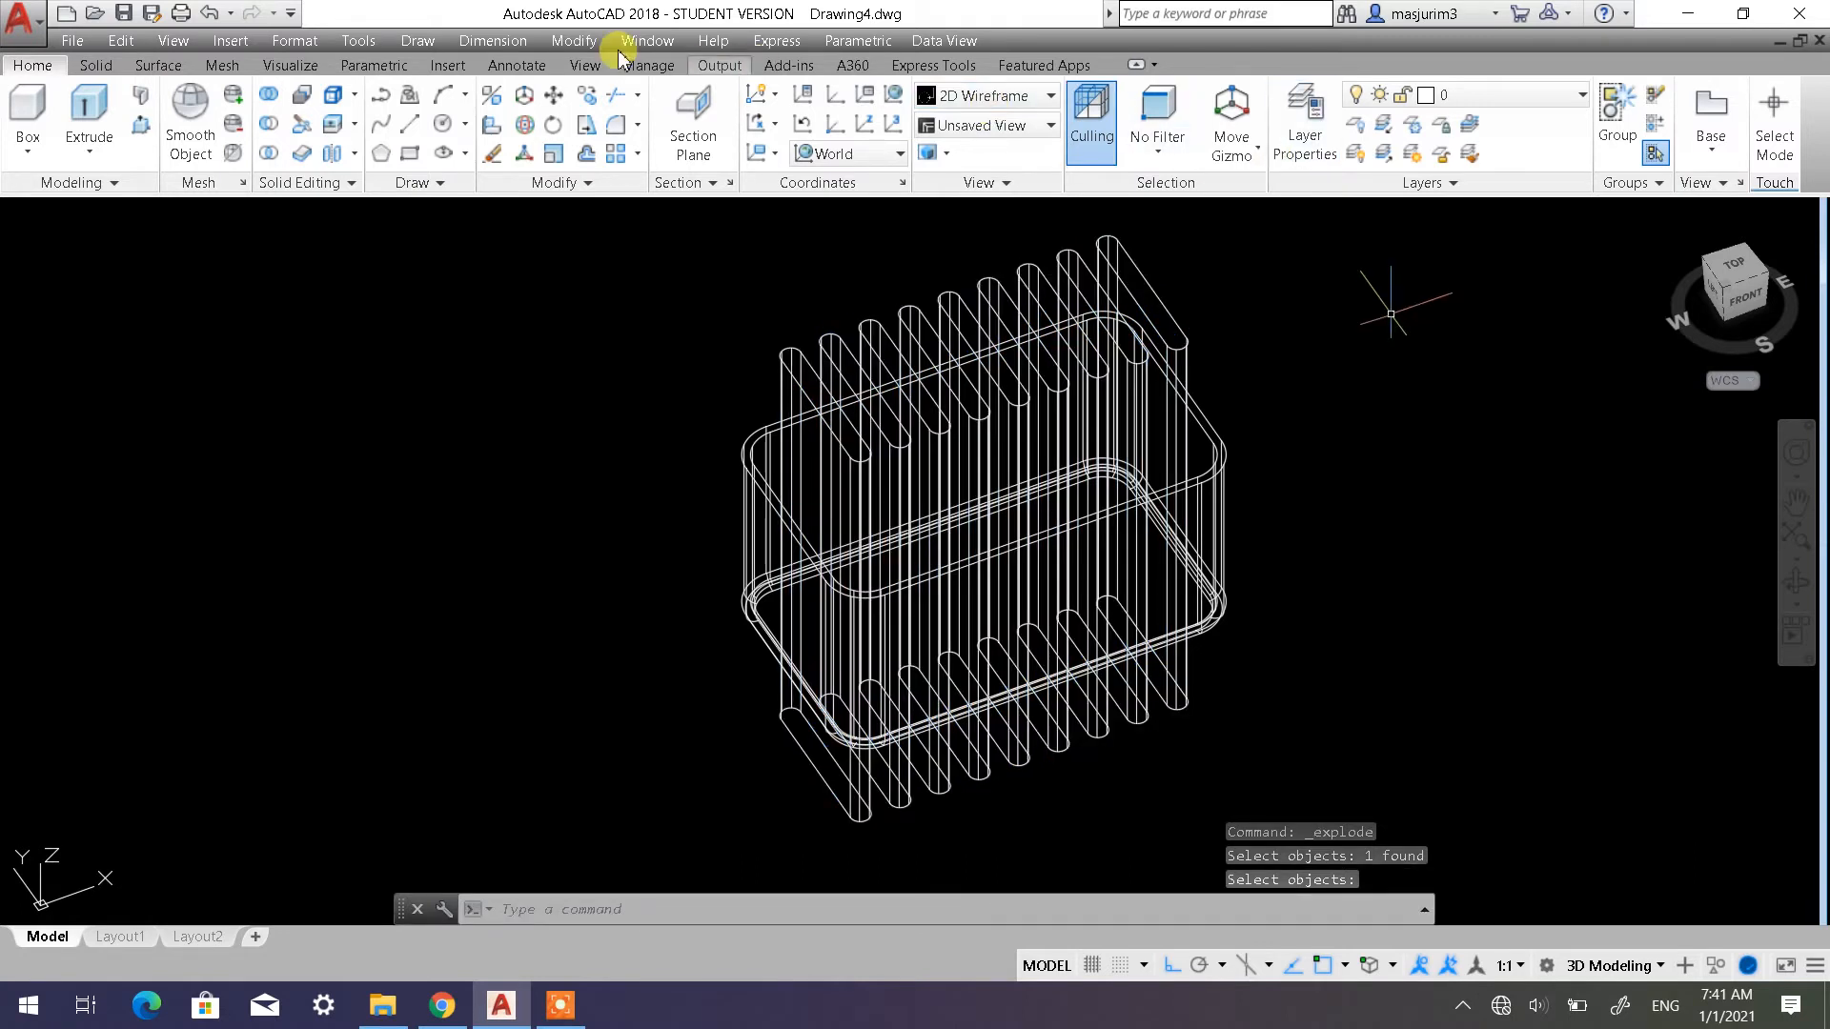
Subtract all nine slot solids from the container to cut the slots through its floor
left_click(270, 125)
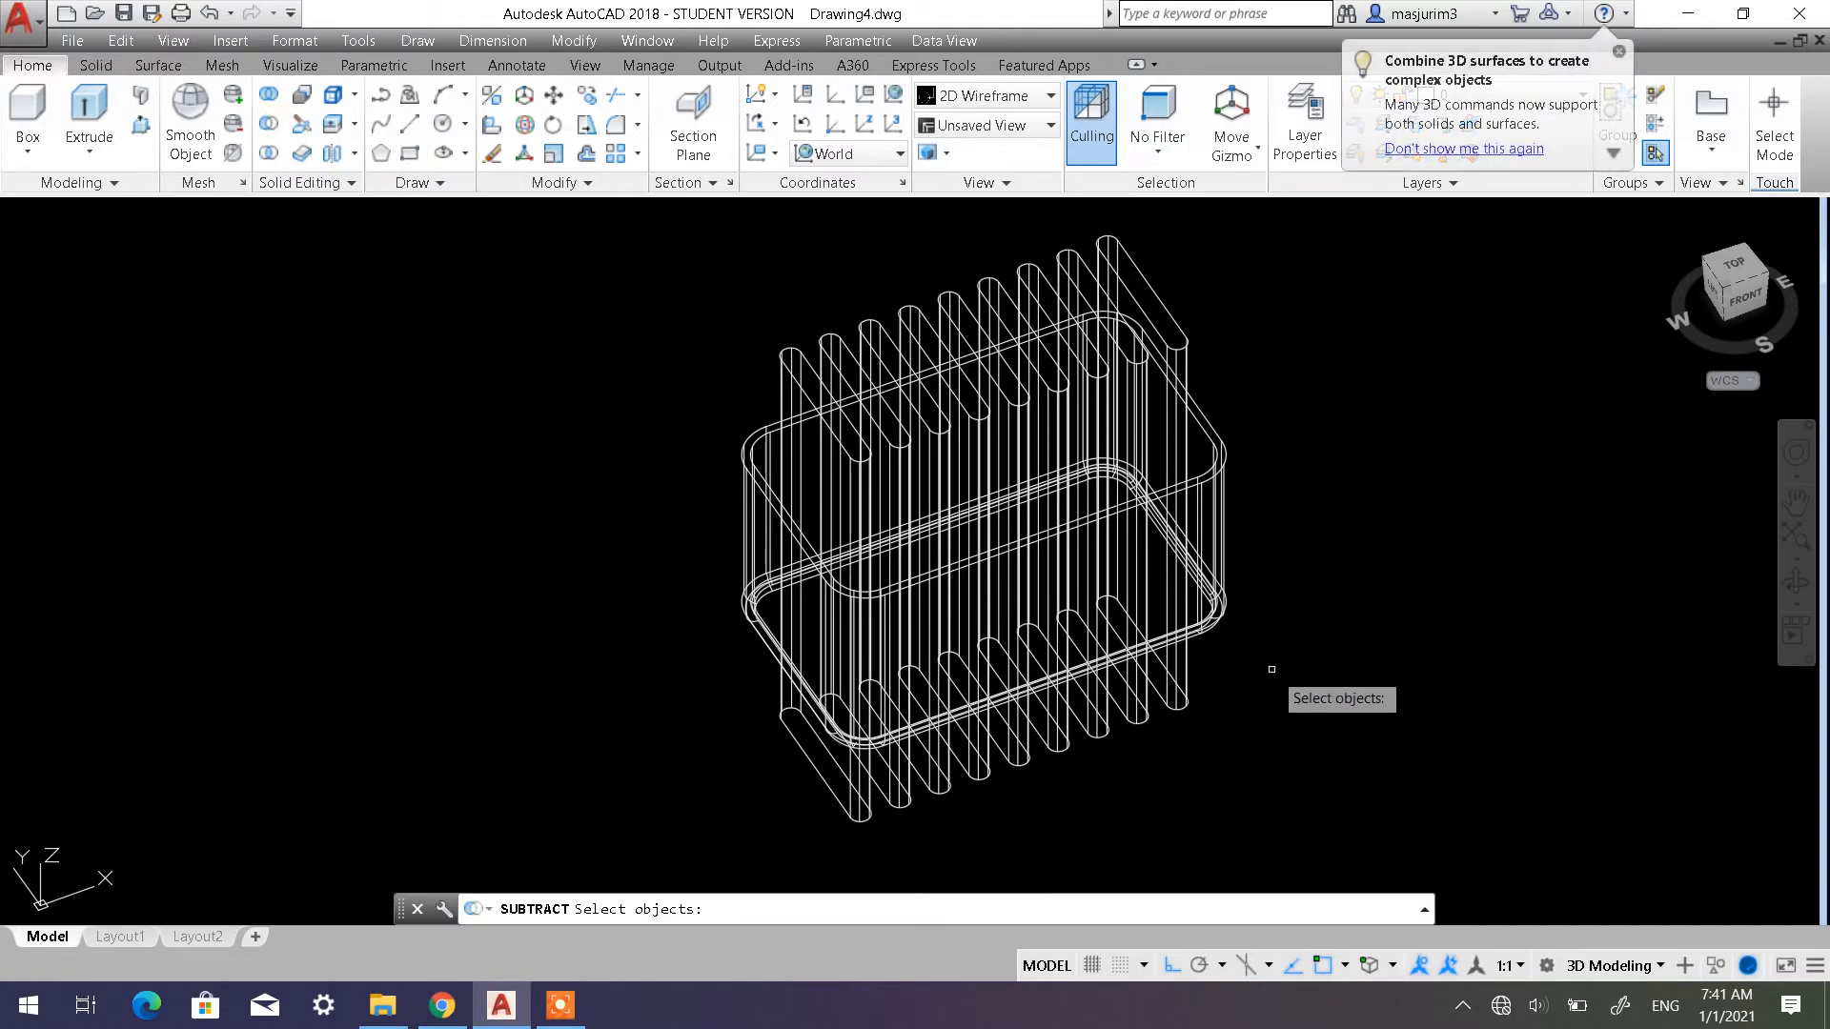
left_click(1229, 607)
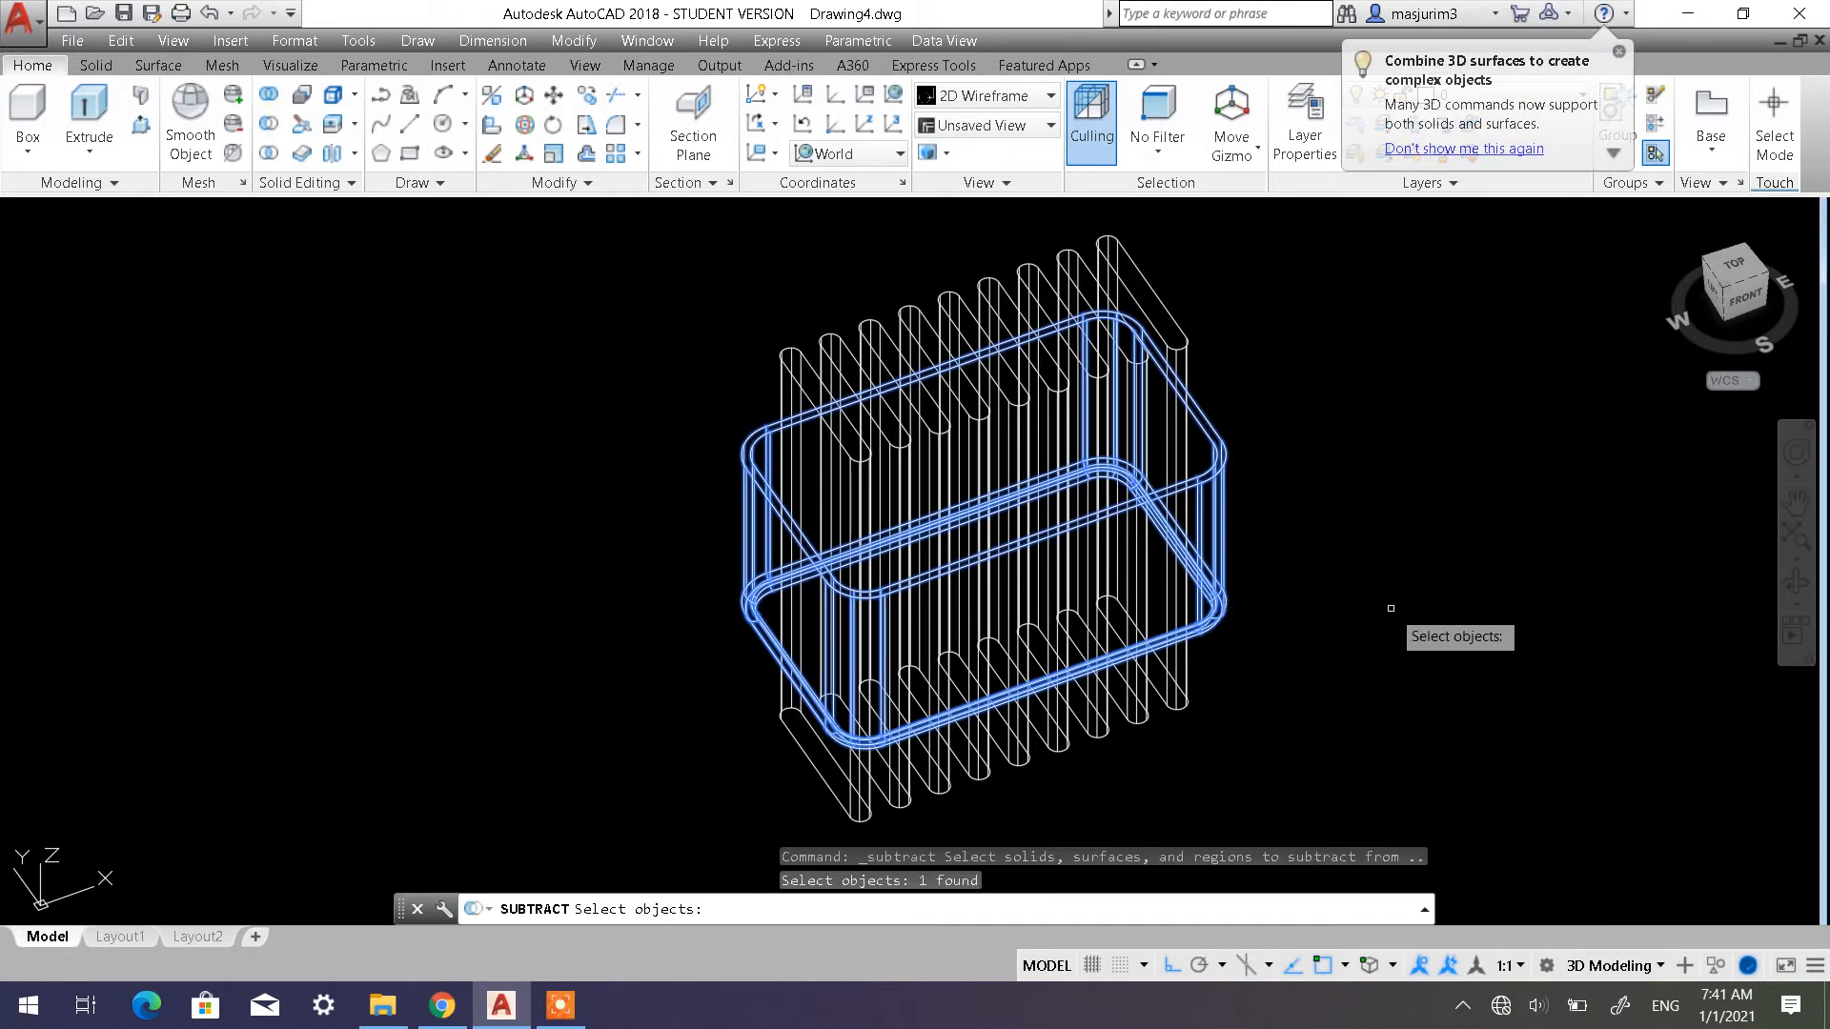
key("Return")
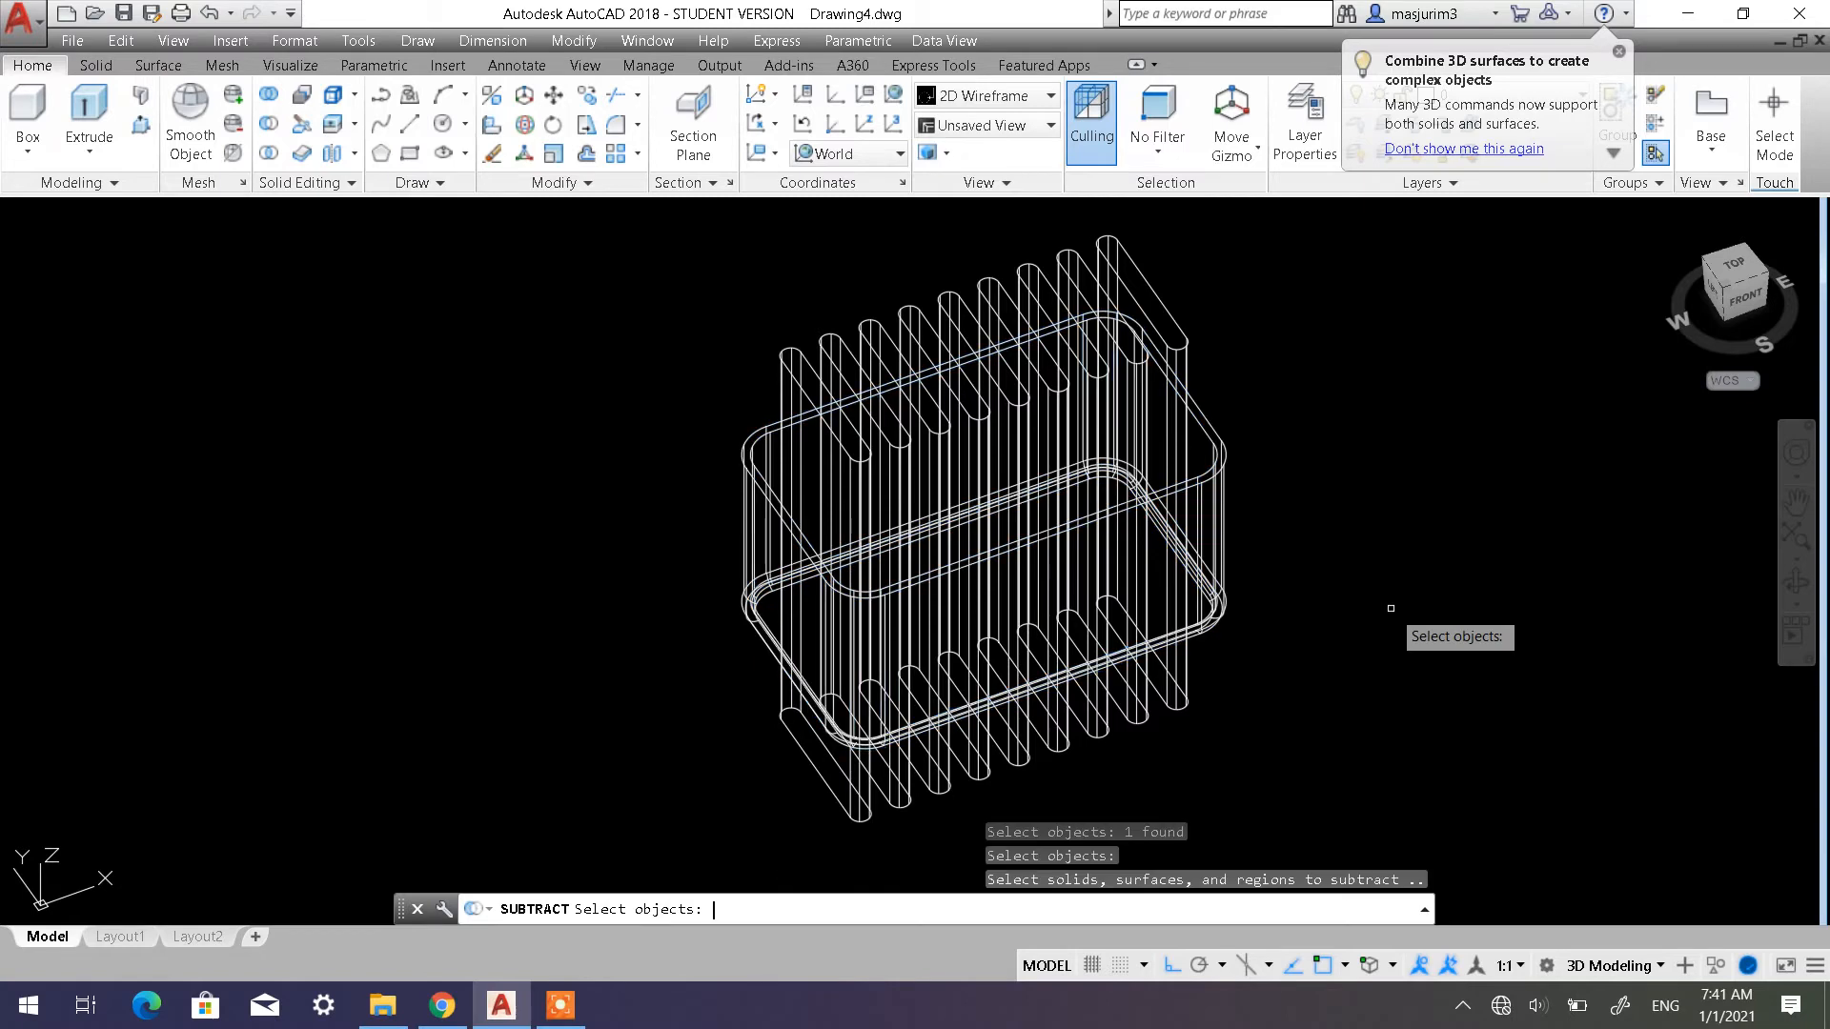
middle_click_drag(1220, 610, 1226, 520, "shift")
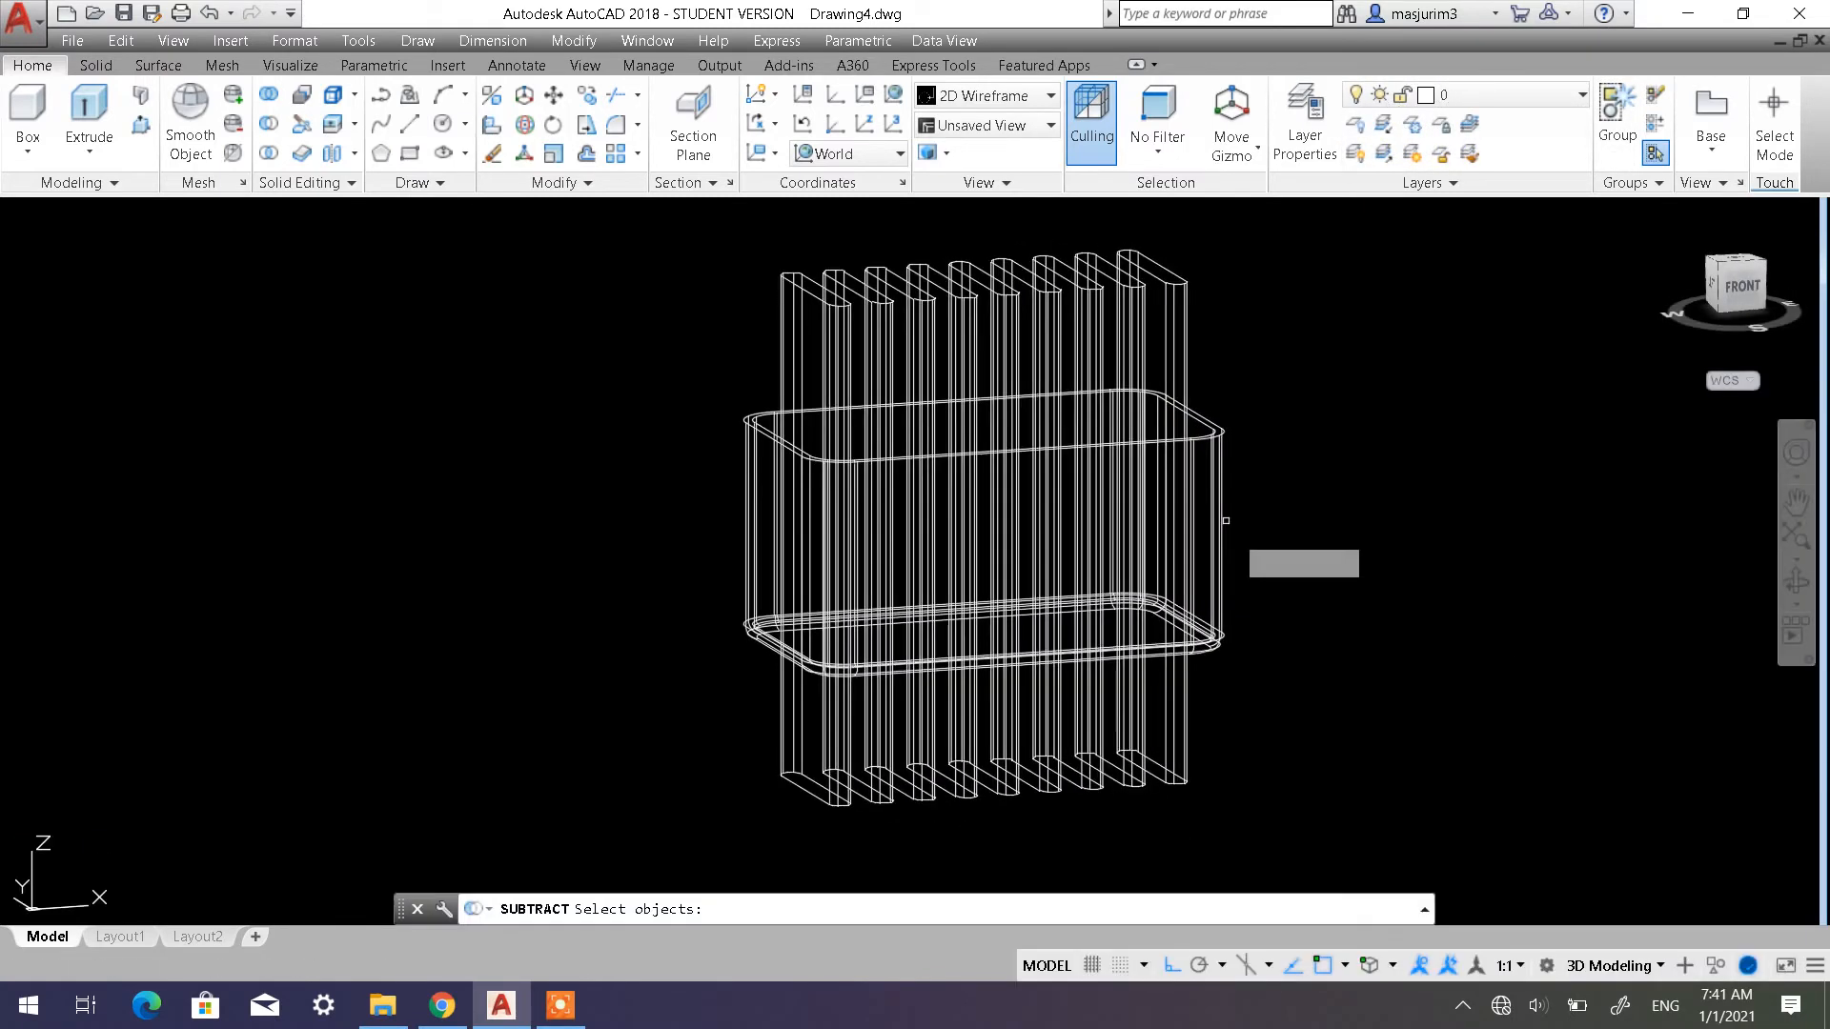
left_click(1322, 814)
left_click(797, 738)
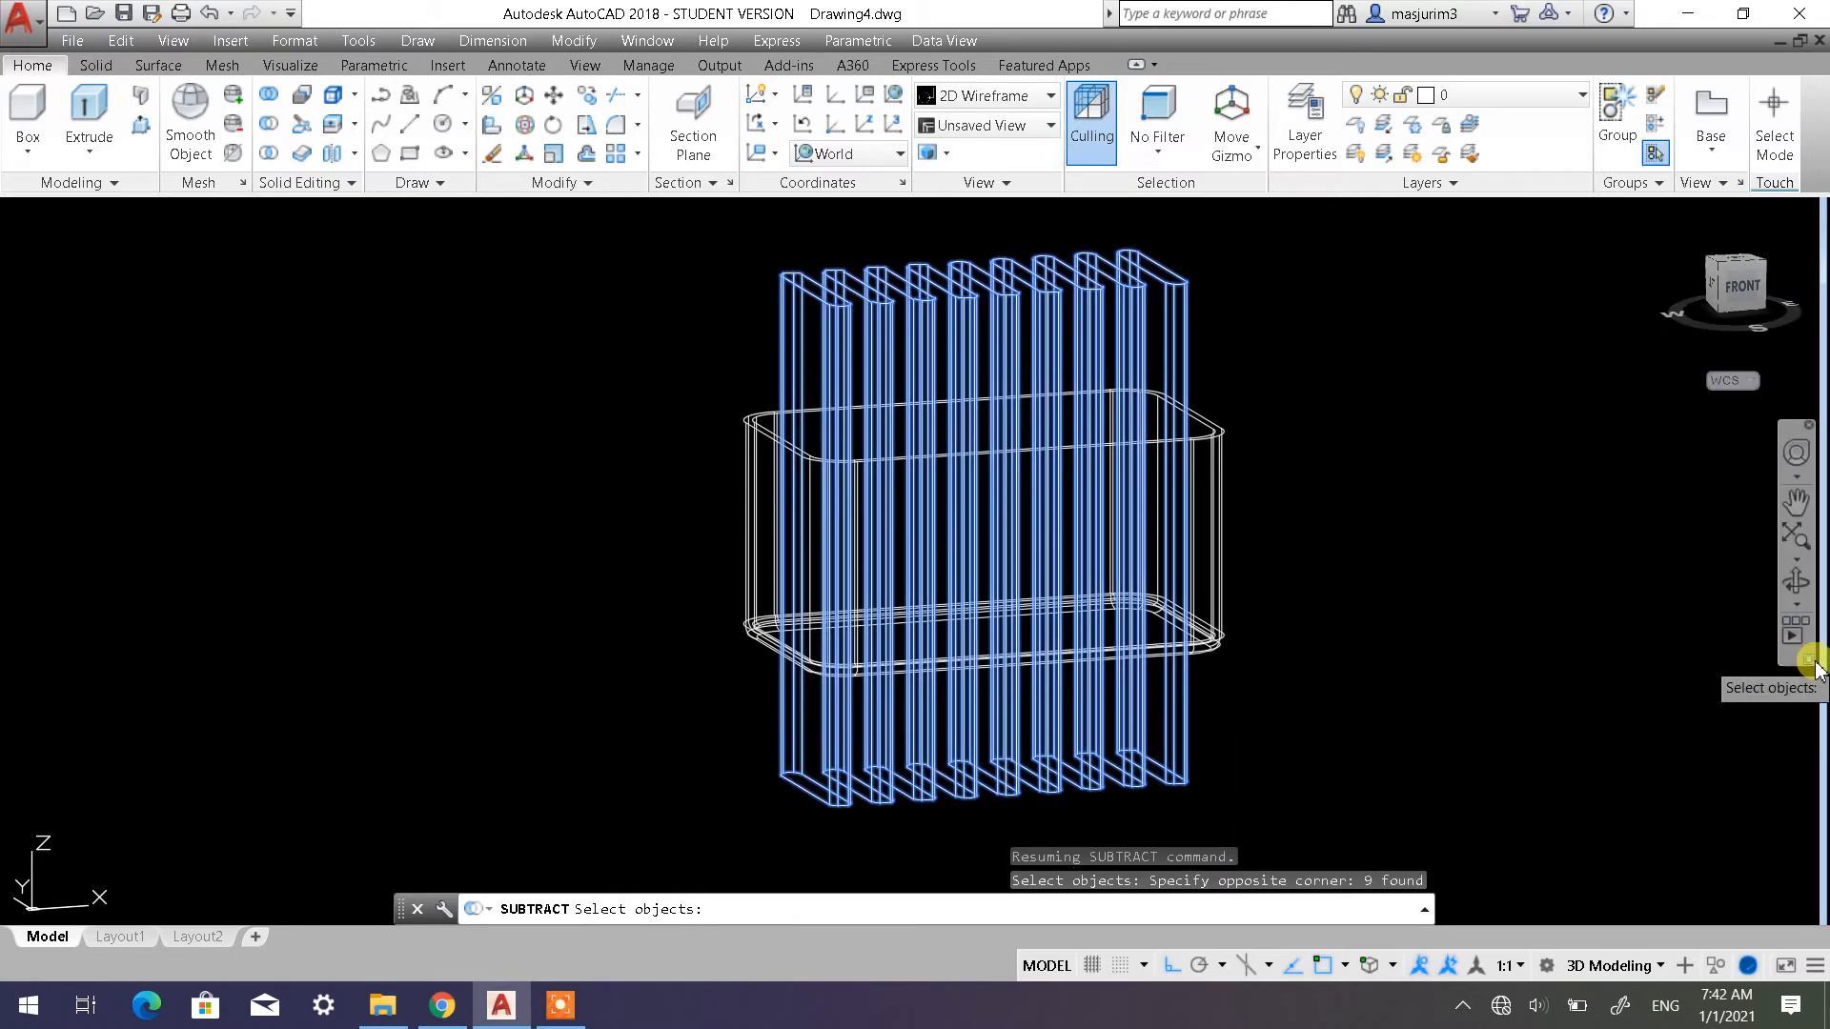
key("Return")
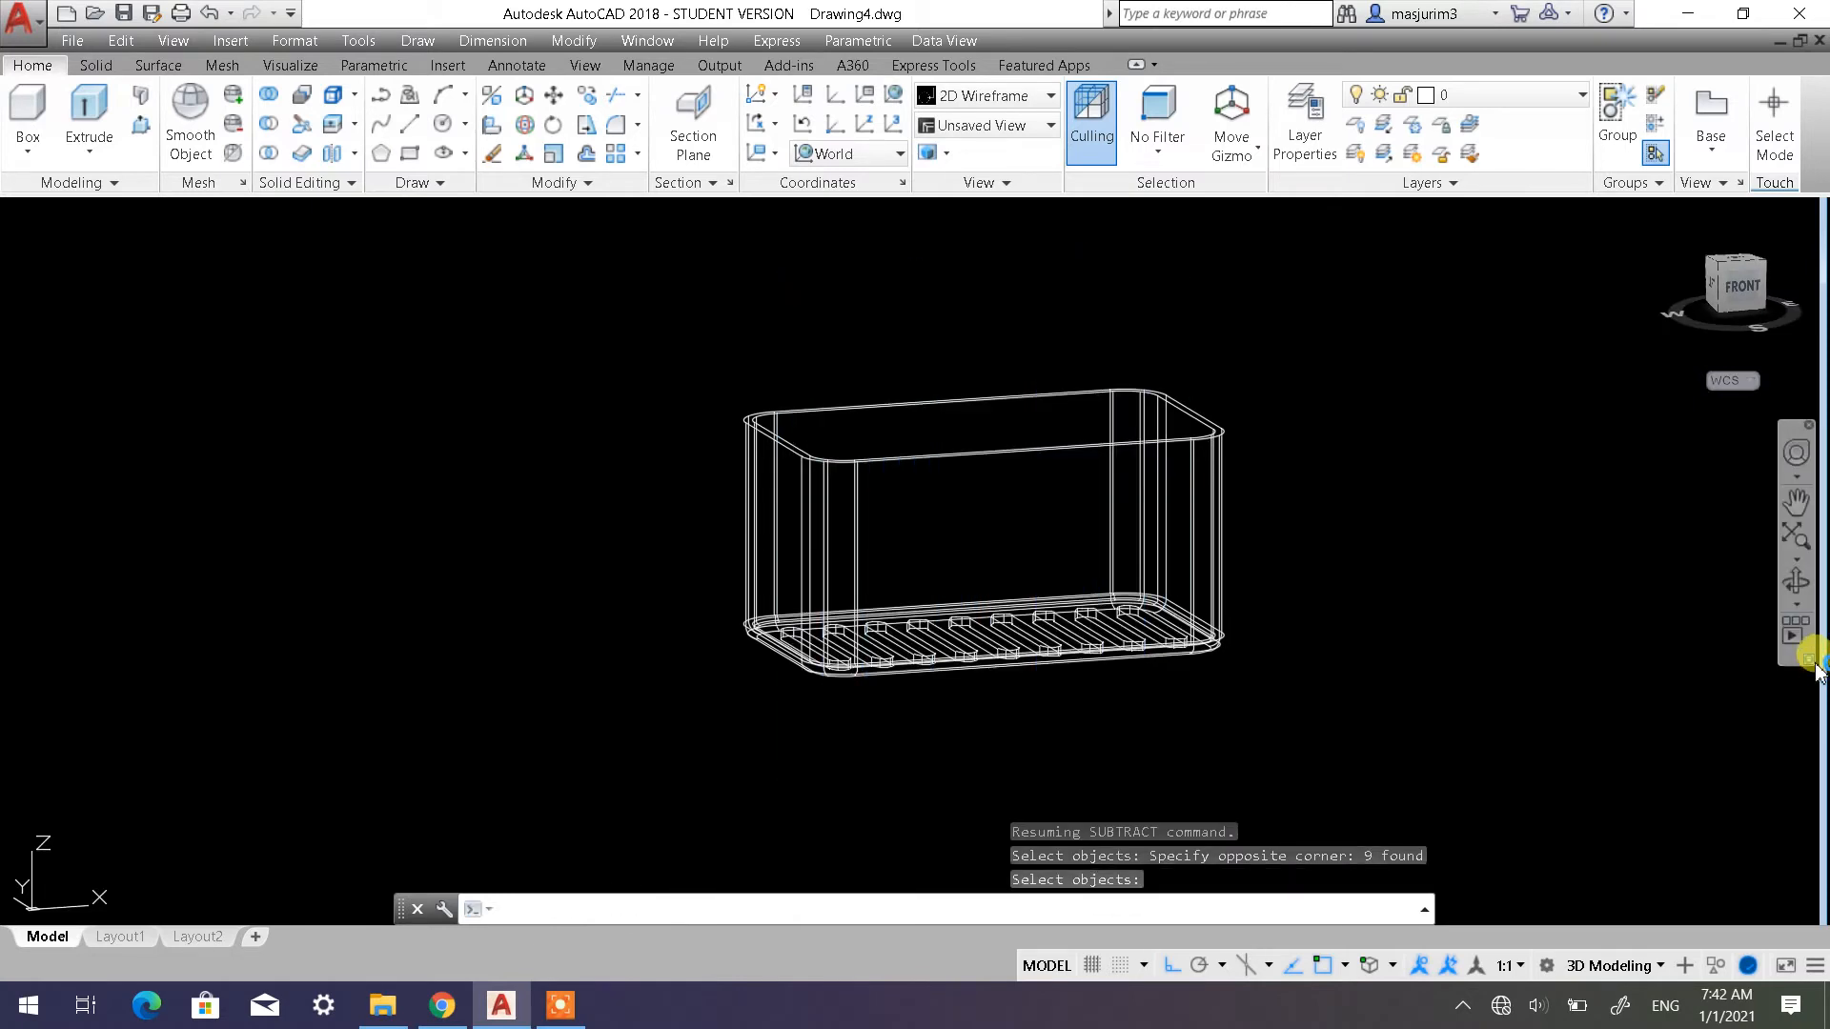
Move the slotted container to Layer1 and clear the selection
middle_click_drag(1229, 534, 1268, 424, "shift")
left_click(1363, 527)
left_click(1223, 438)
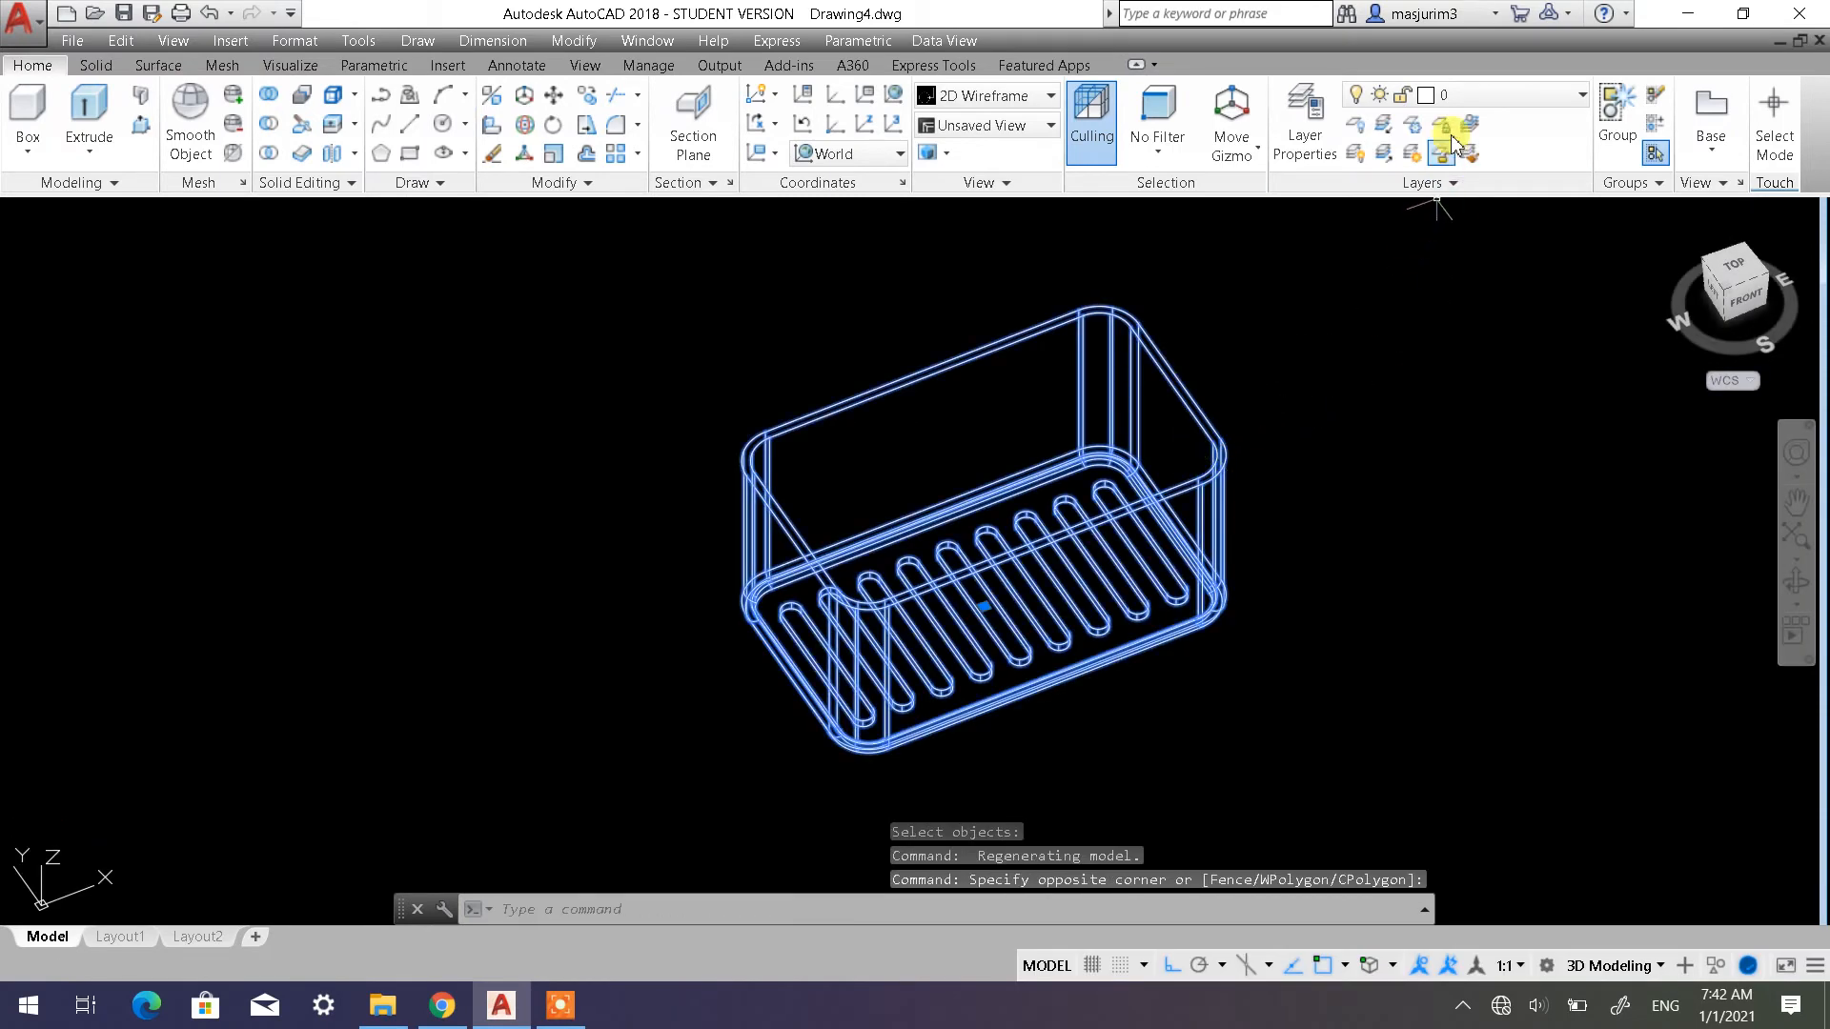
left_click(1467, 95)
left_click(1466, 152)
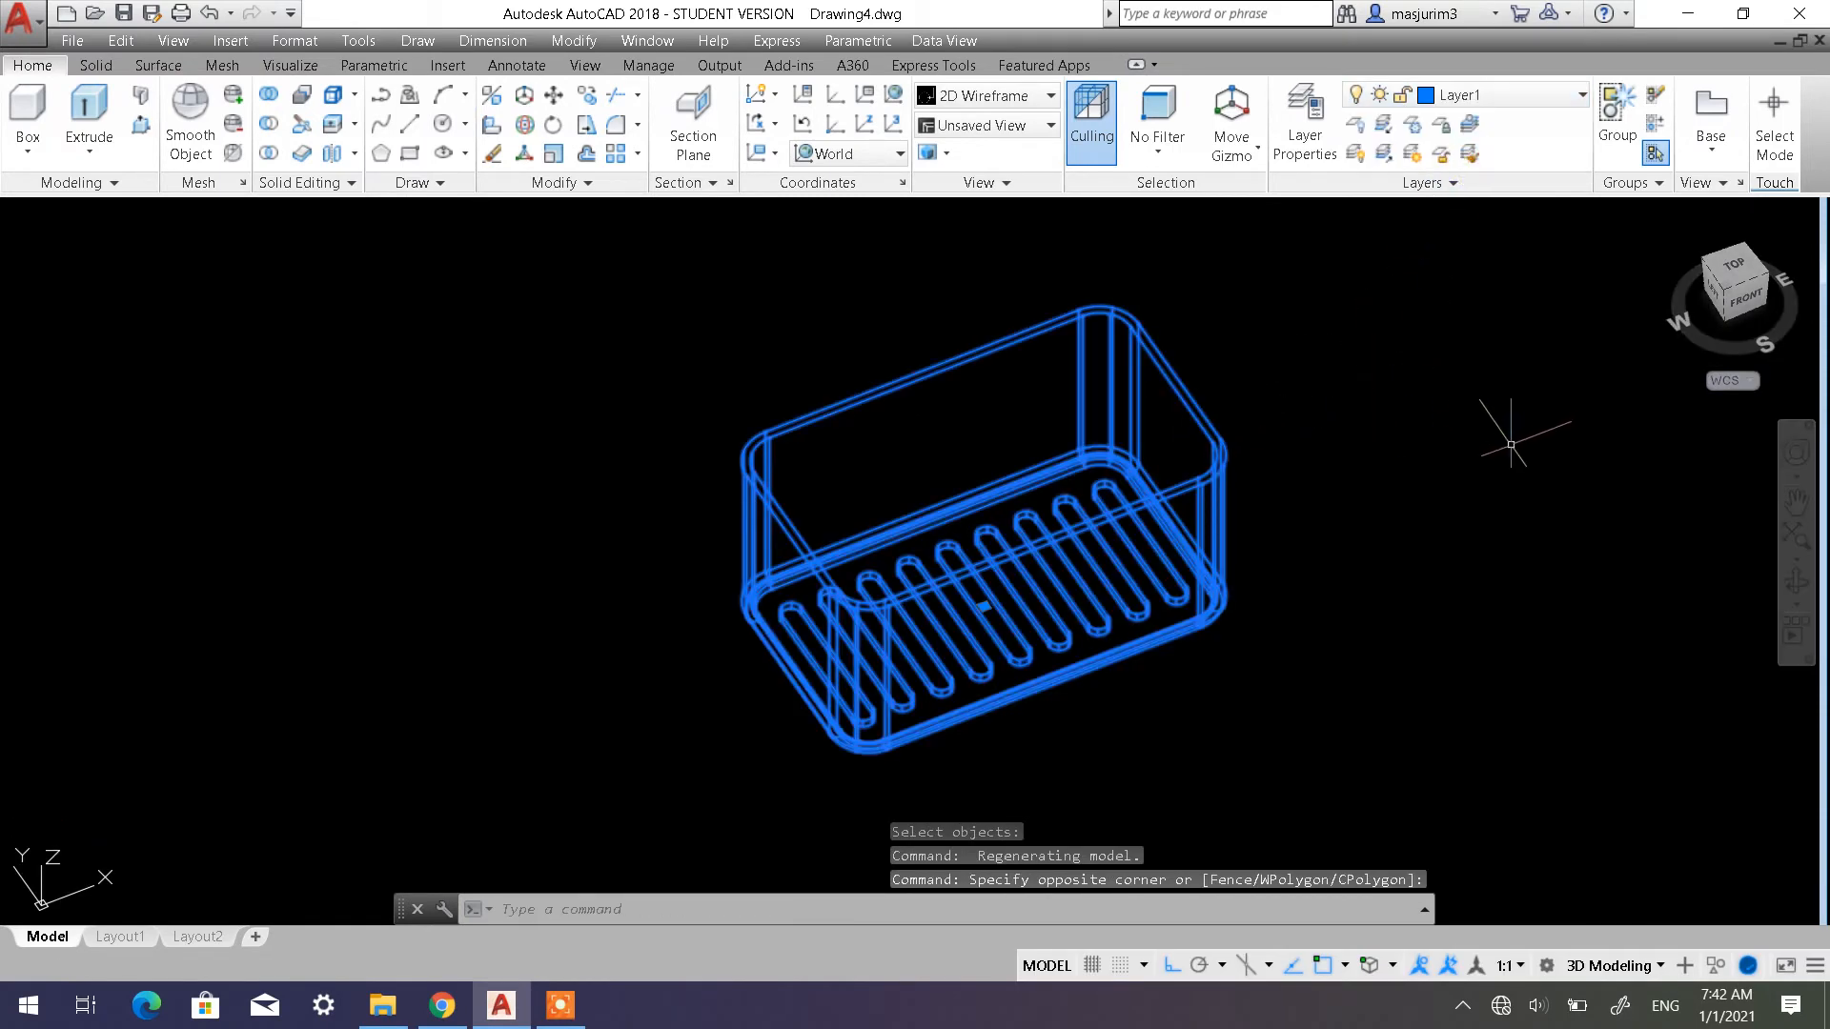
key("Escape")
key("Escape")
key("Escape")
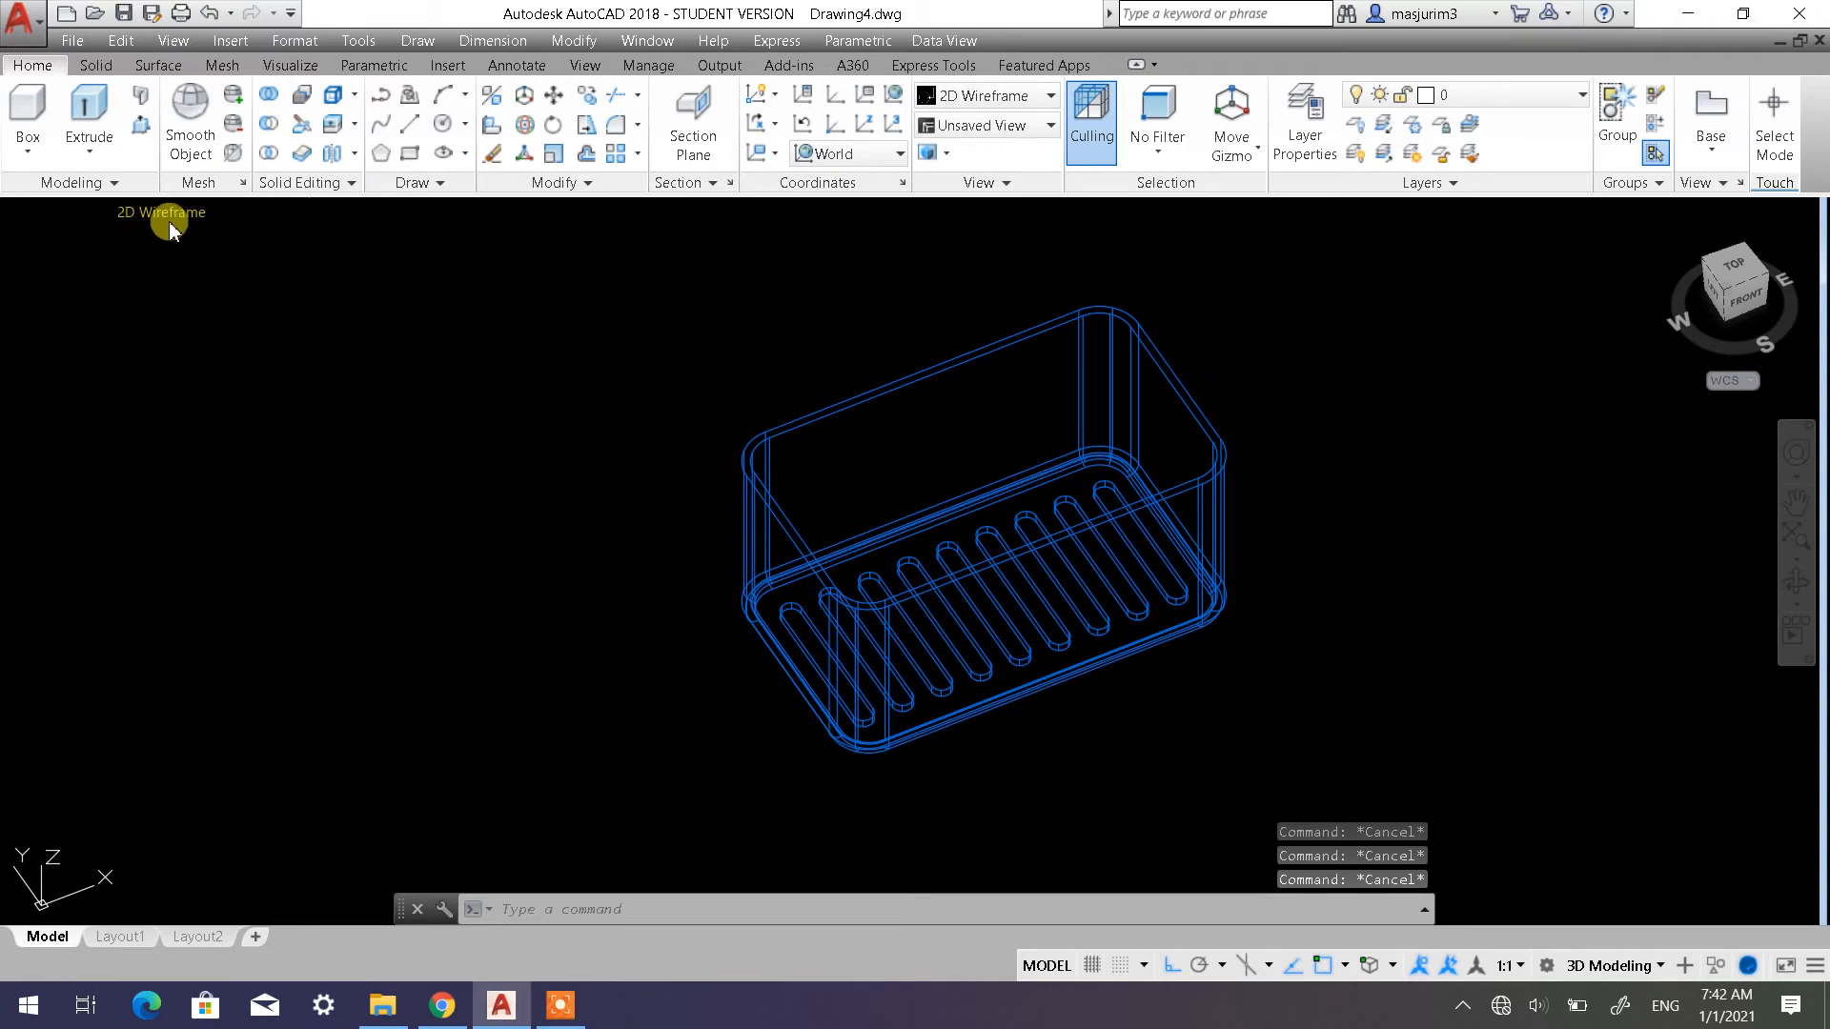
Display the container in the Shaded with Edges visual style and examine its slotted floor and walls from several angles
left_click(170, 217)
left_click(246, 379)
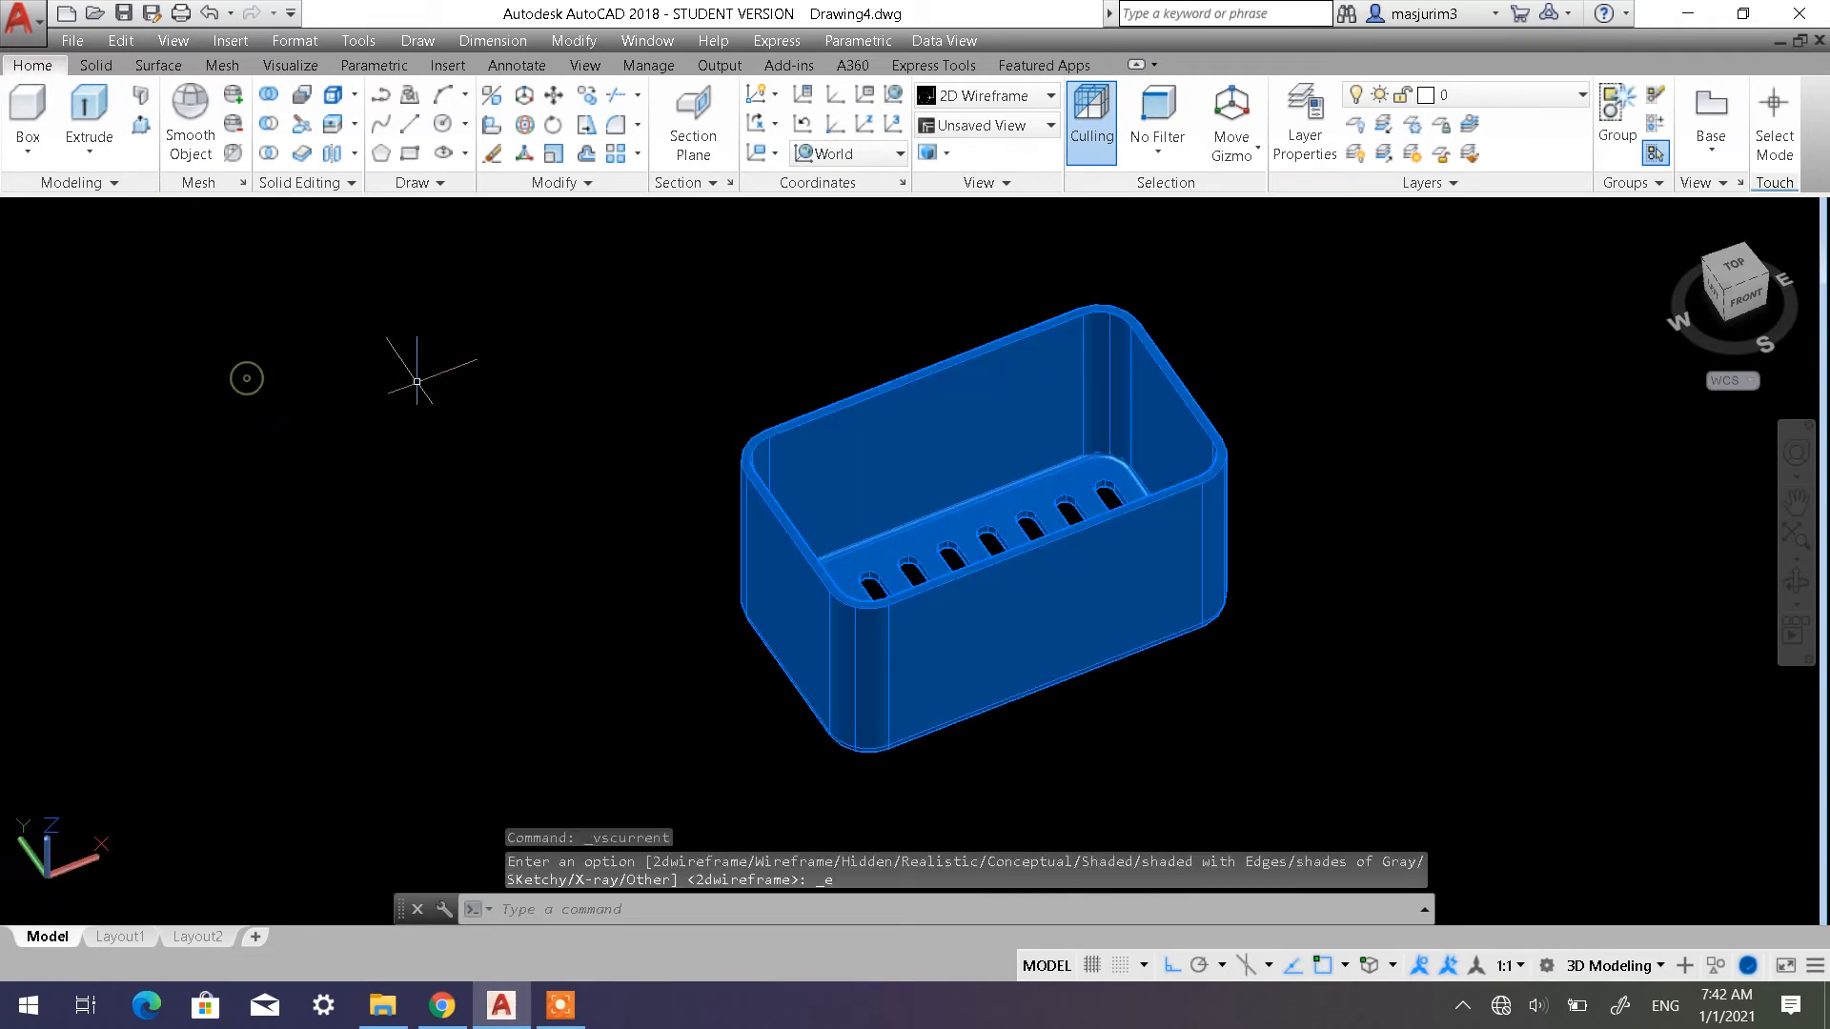
middle_click_drag(1278, 477, 1248, 655, "shift")
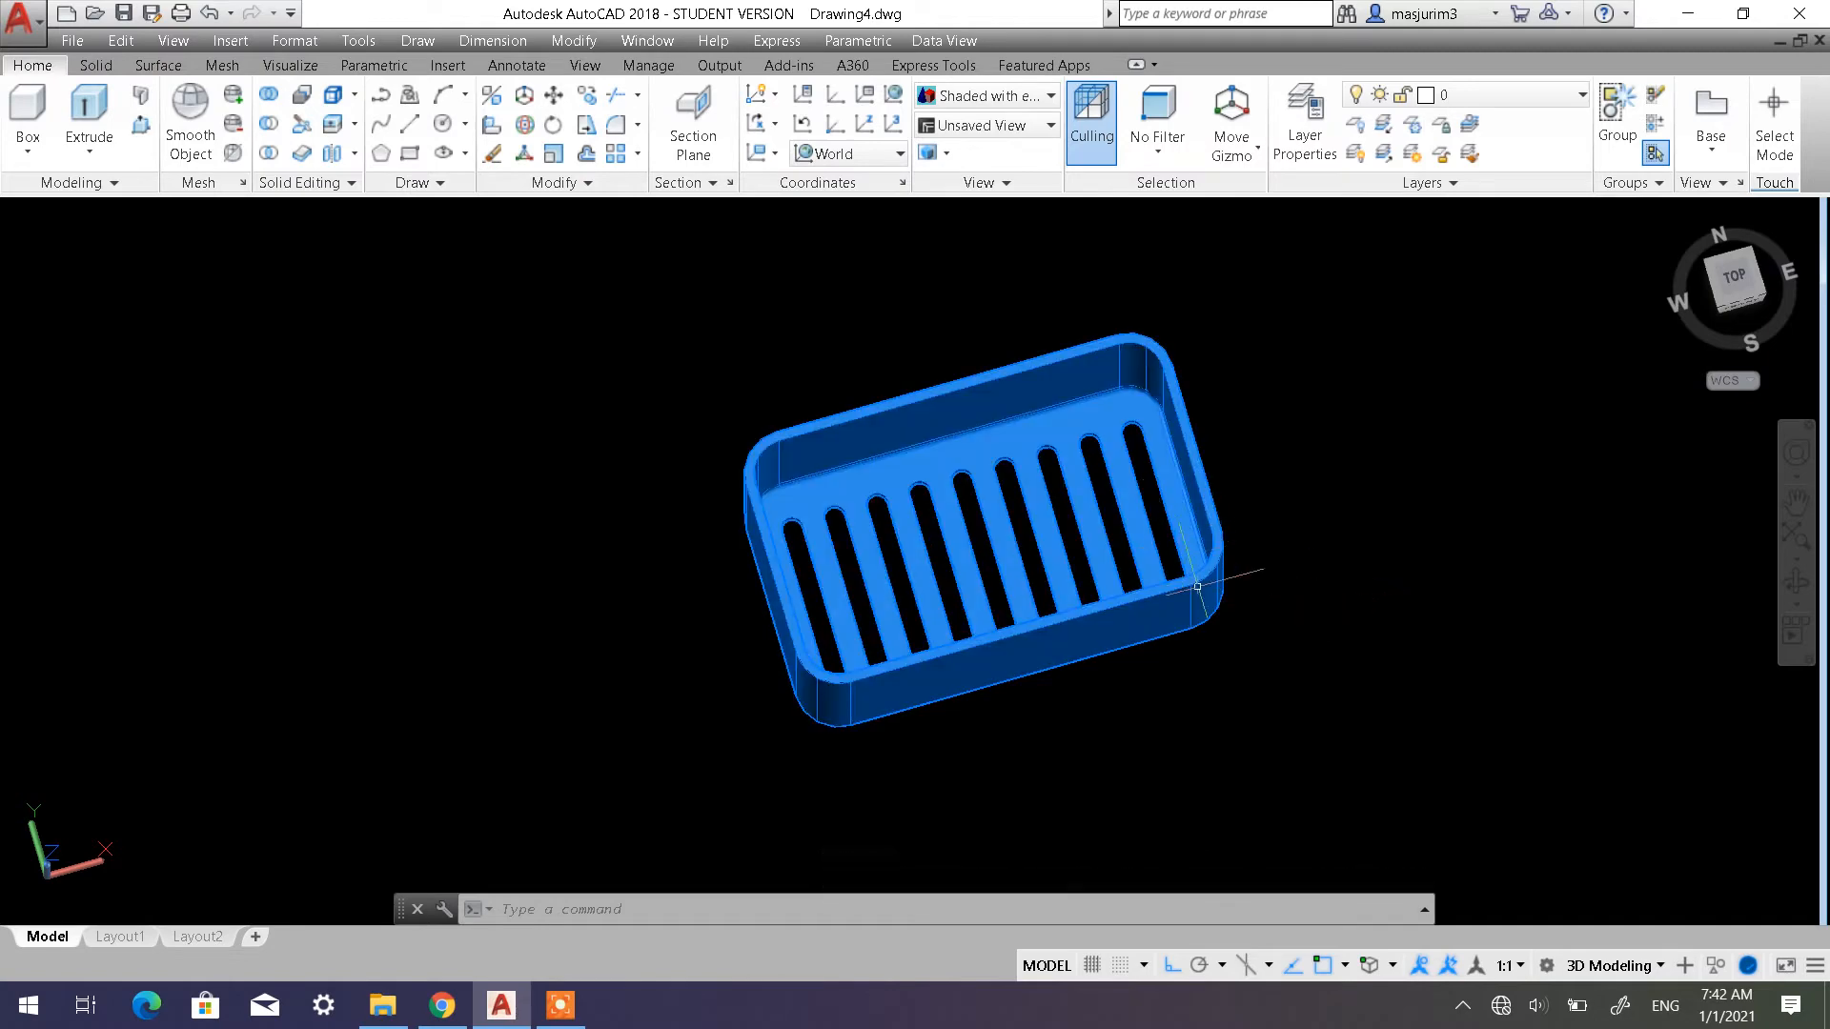
middle_click_drag(1200, 594, 1172, 390, "shift")
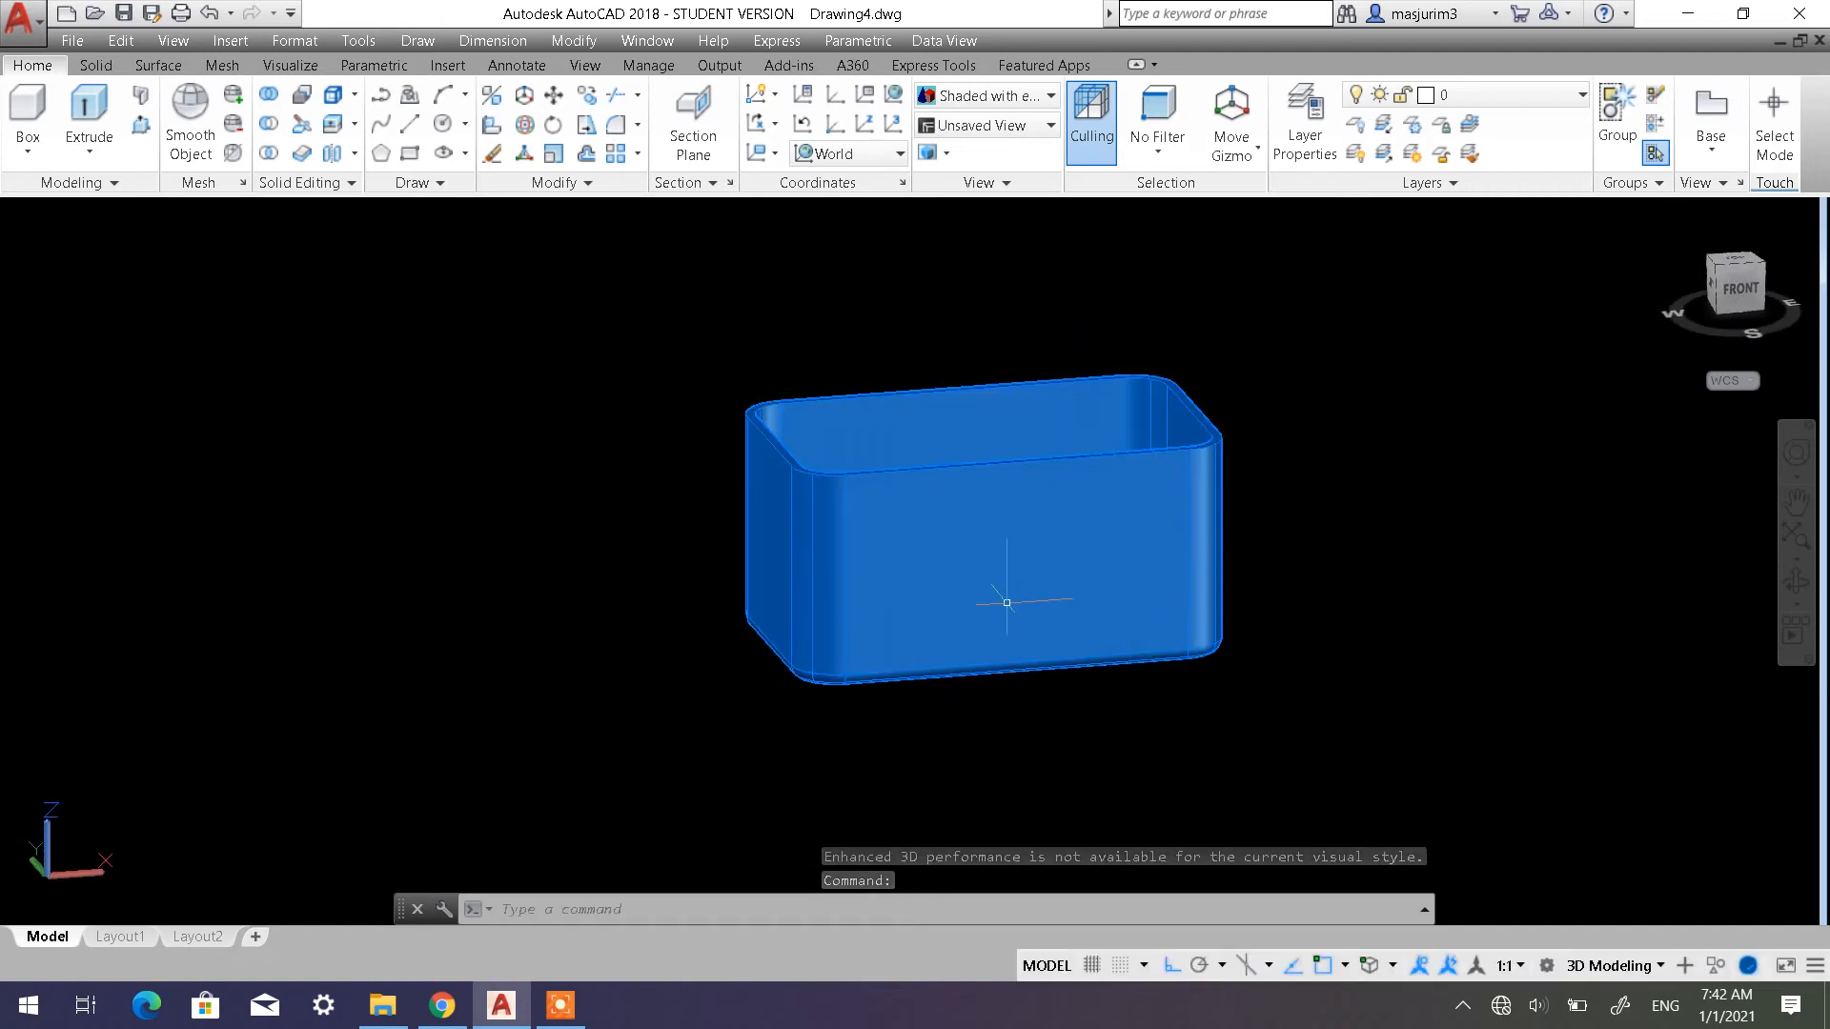
middle_click_drag(991, 609, 1000, 717, "shift")
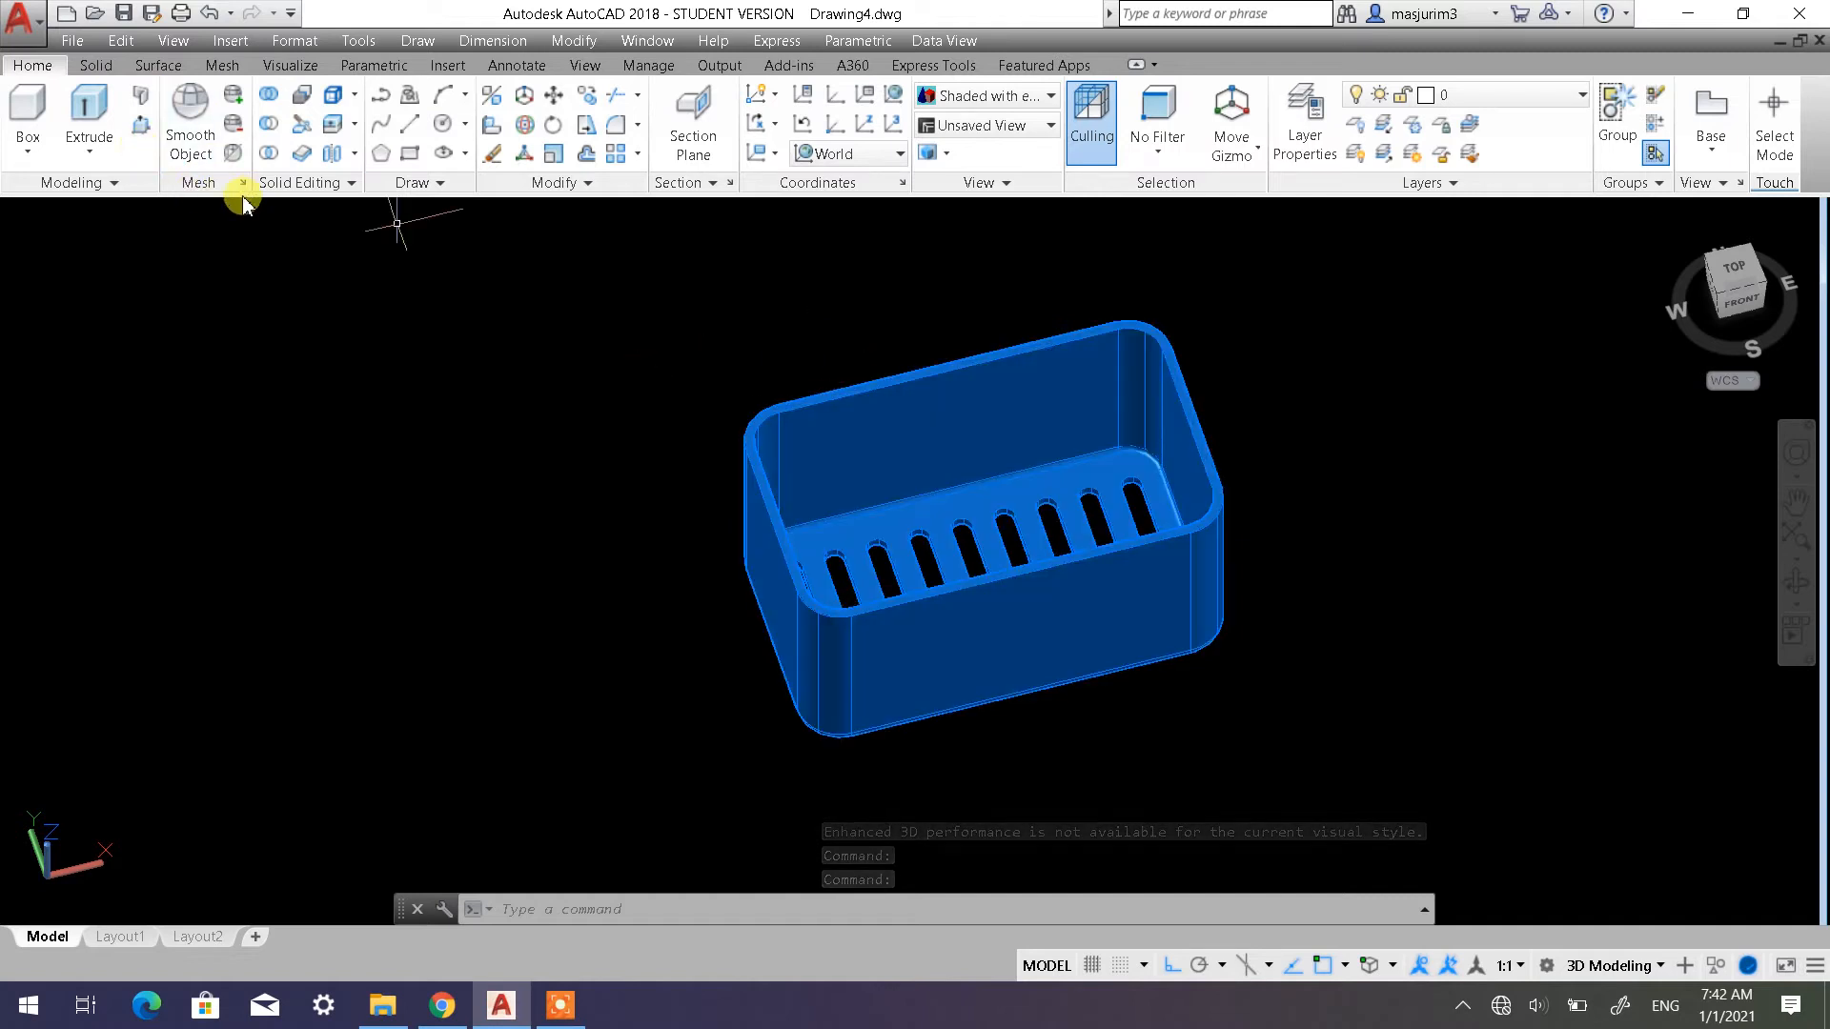
Return the container's display to the 2D Wireframe visual style in an angled 3D view
left_click(157, 214)
left_click(183, 257)
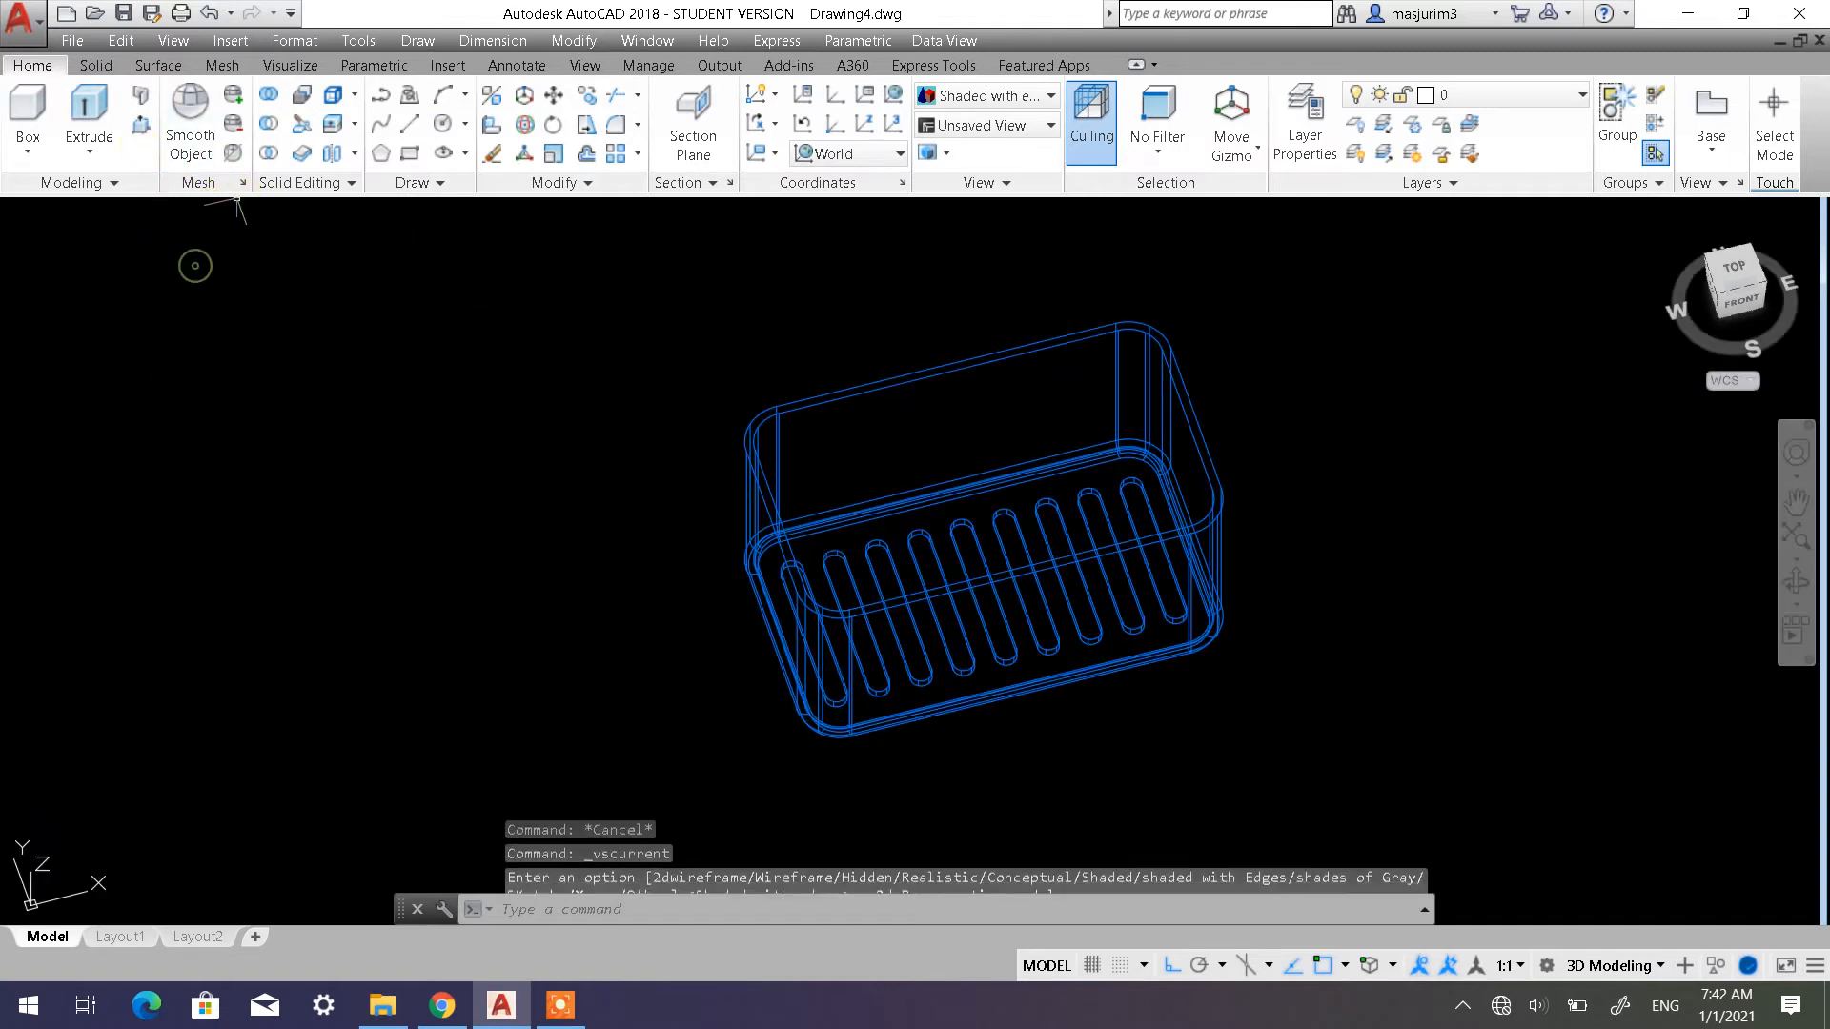
middle_click_drag(1278, 396, 1234, 343, "shift")
middle_click_drag(1317, 569, 1004, 701, "shift")
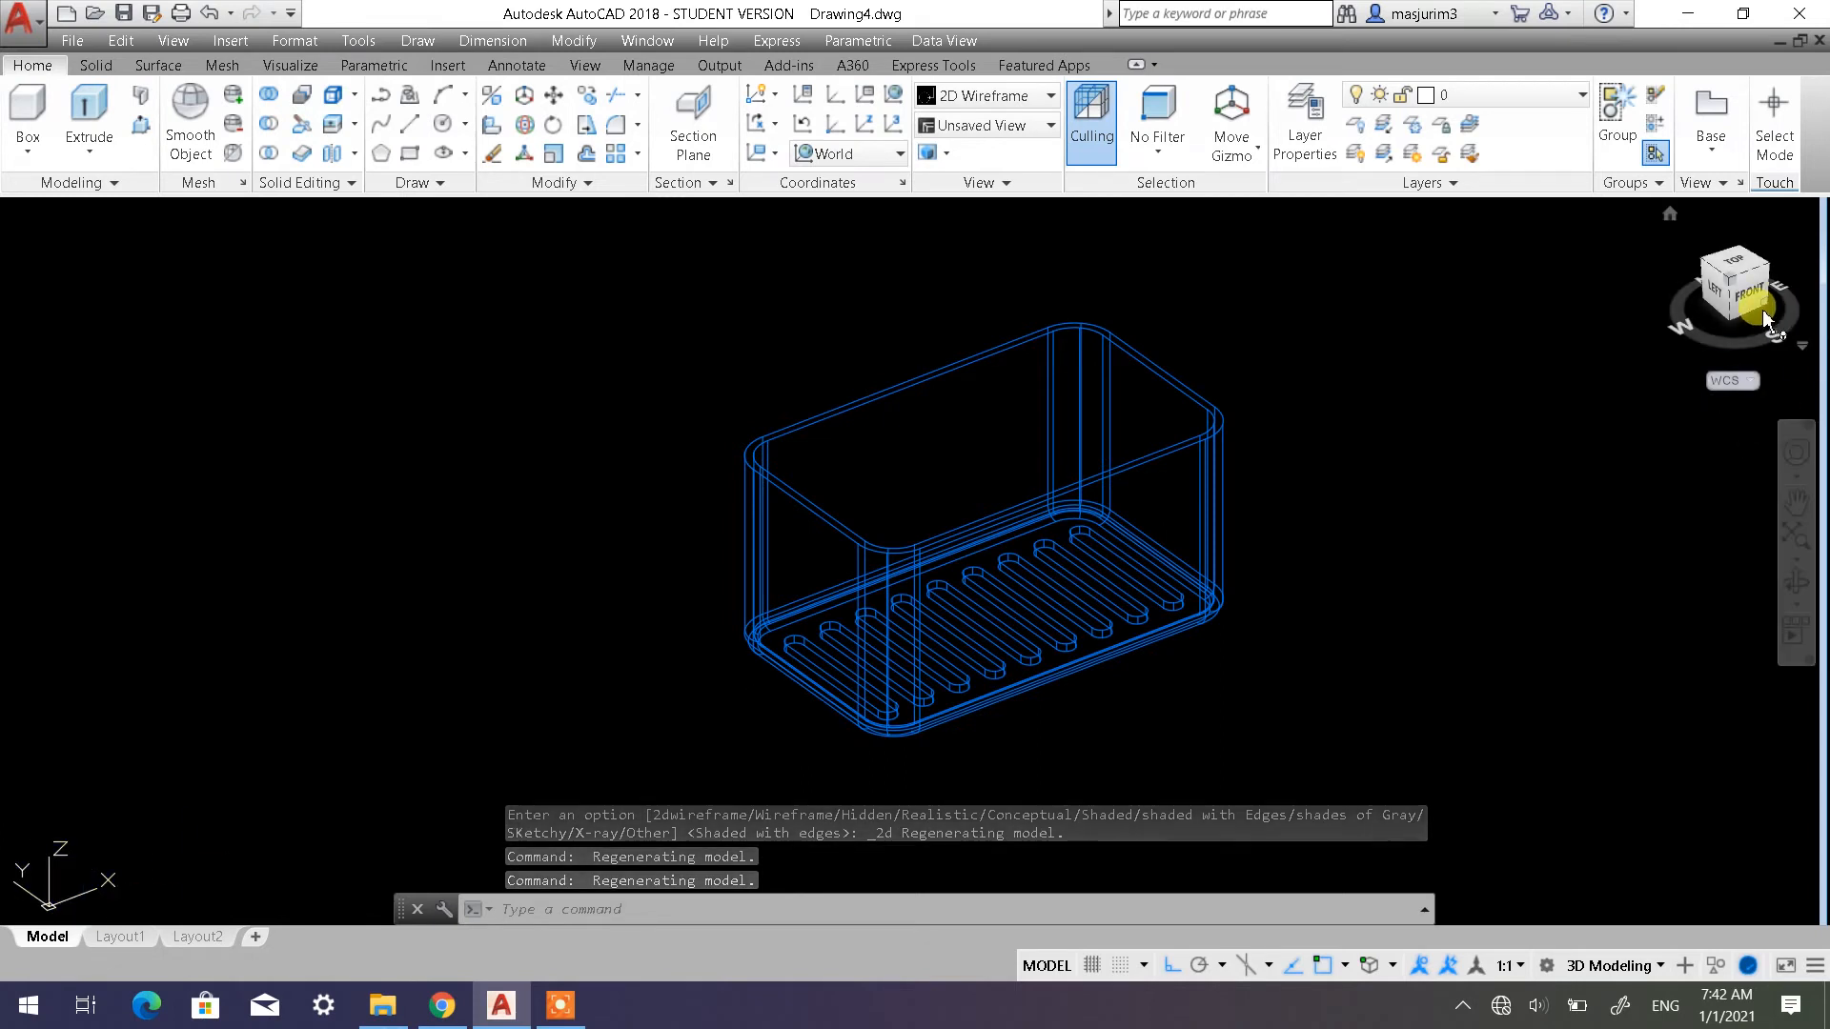
Set the coordinate system to Front and look straight onto the container's long front side, with its floor horizontal
left_click(803, 125)
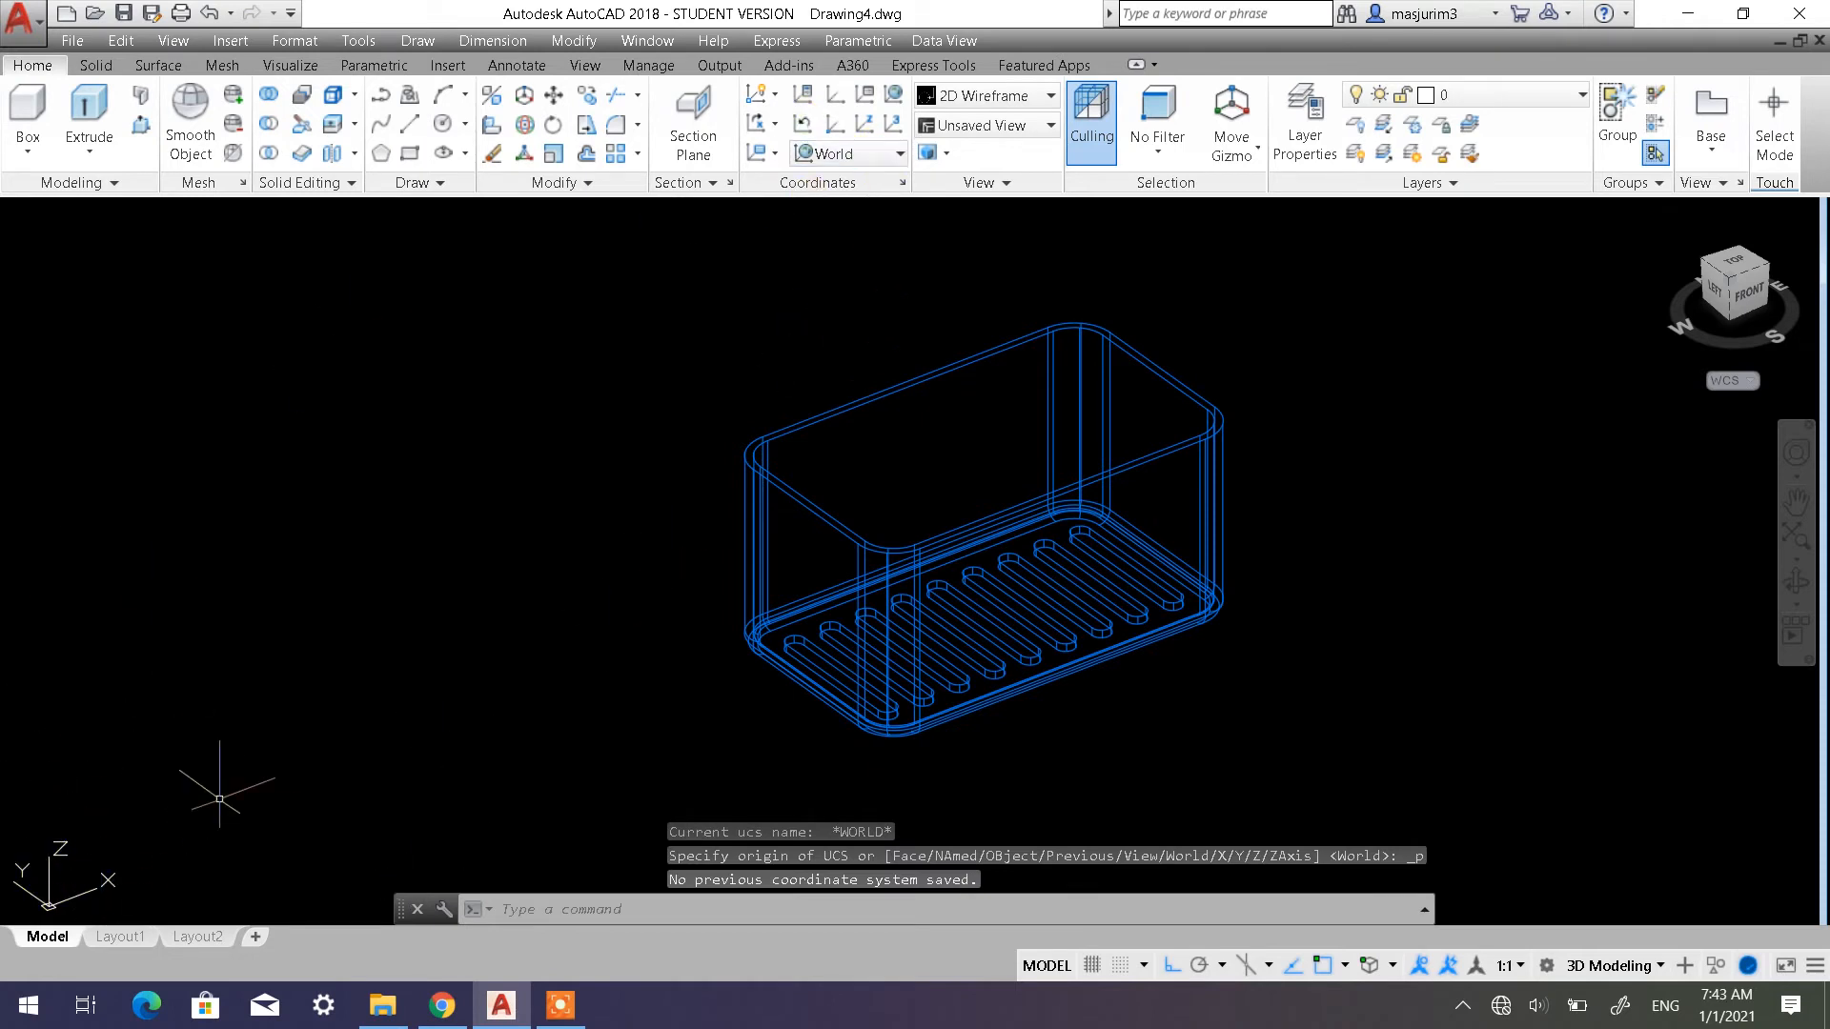
left_click(886, 156)
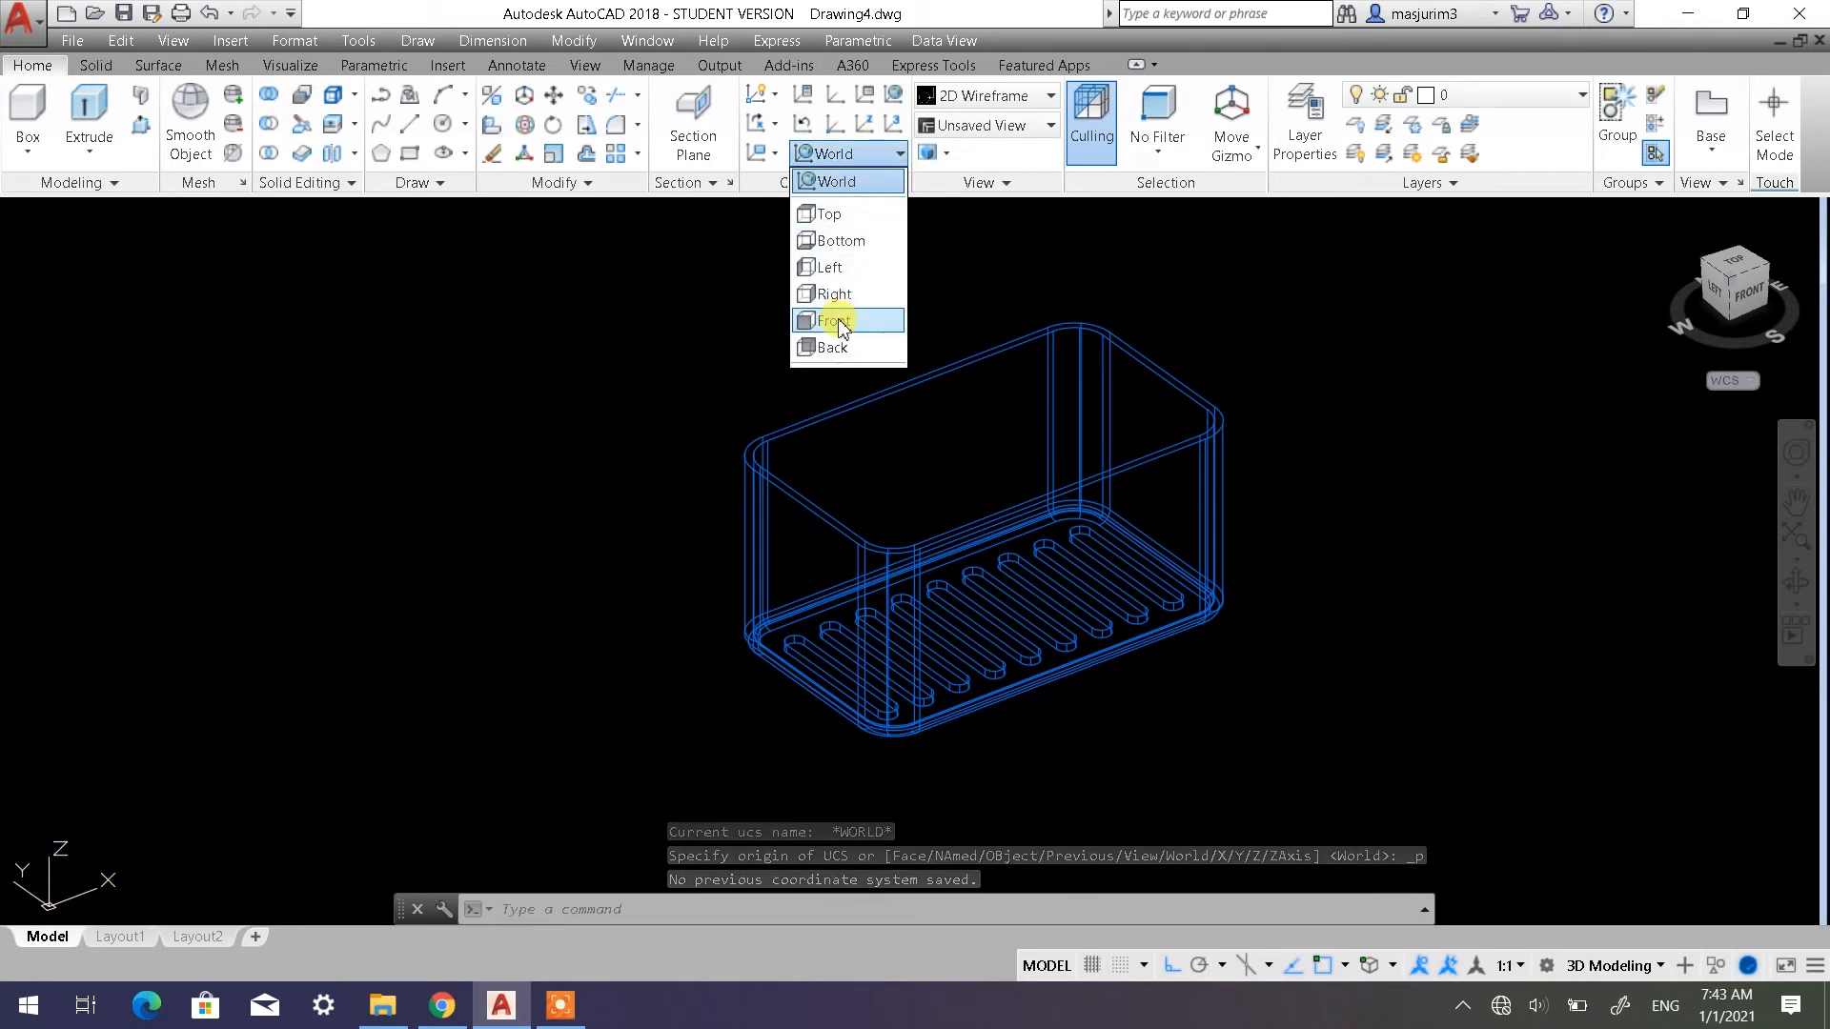
left_click(838, 282)
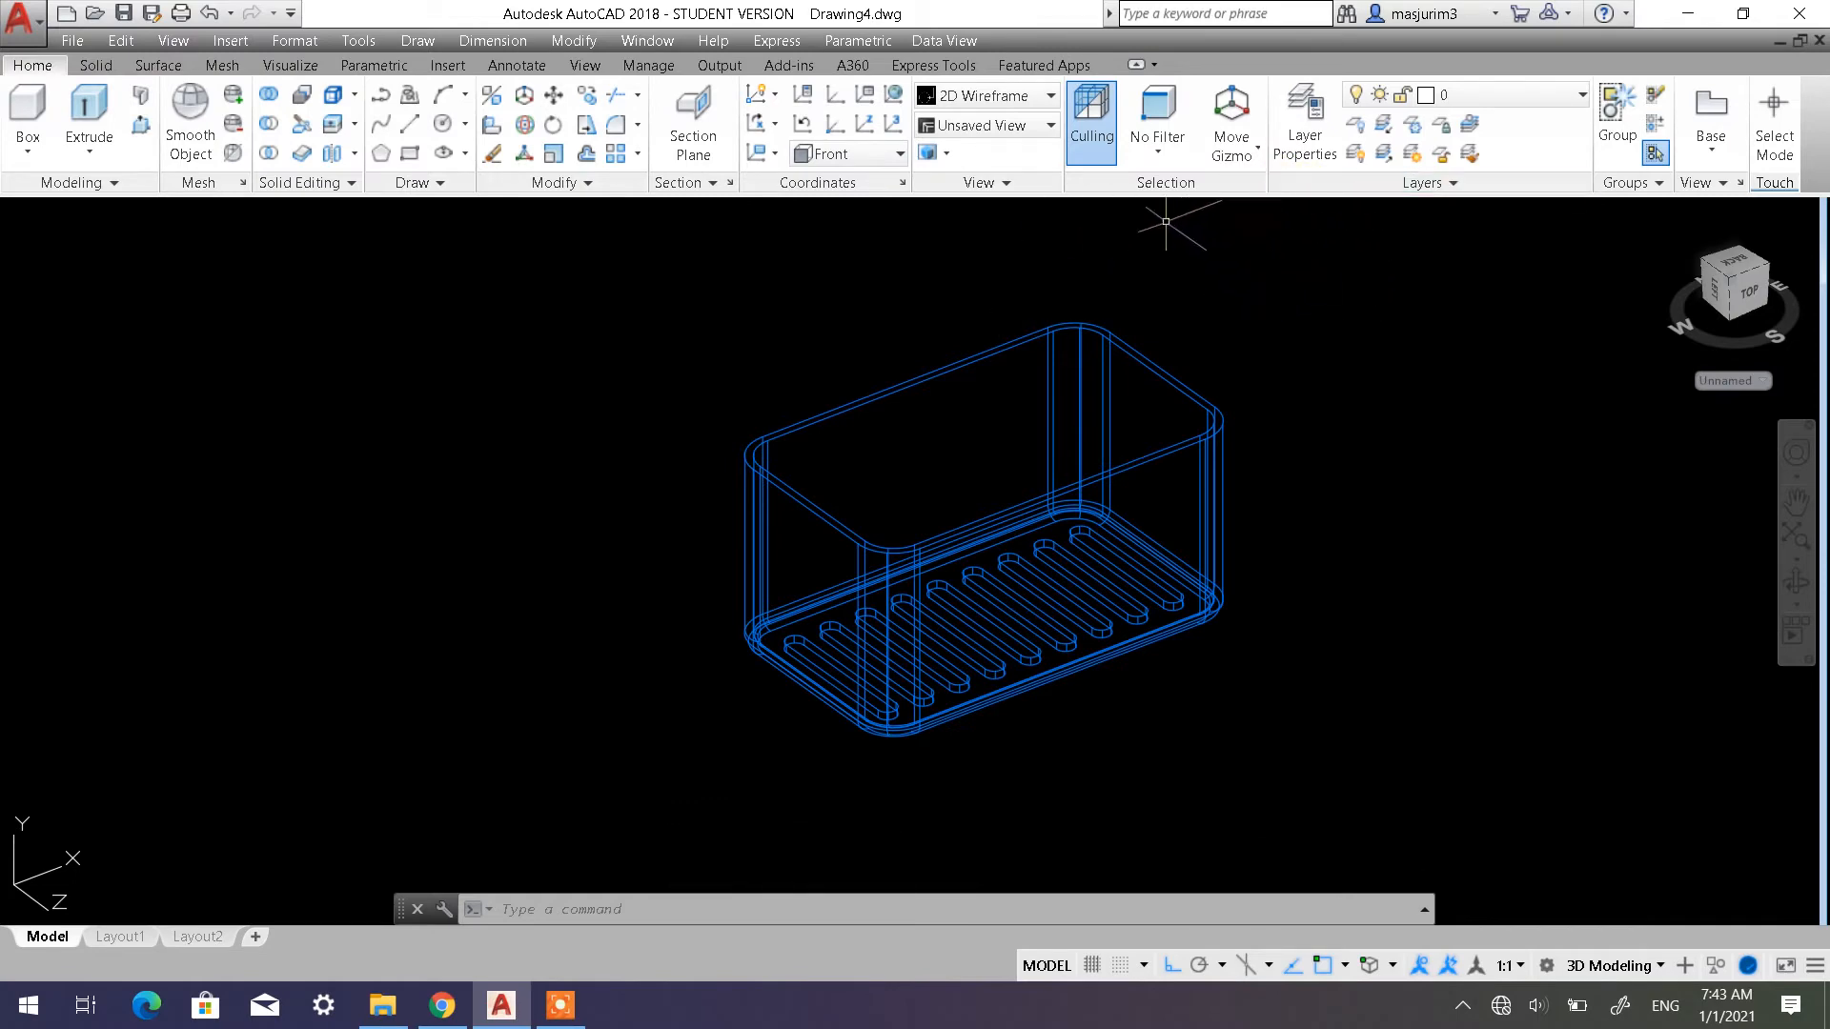
left_click(1745, 303)
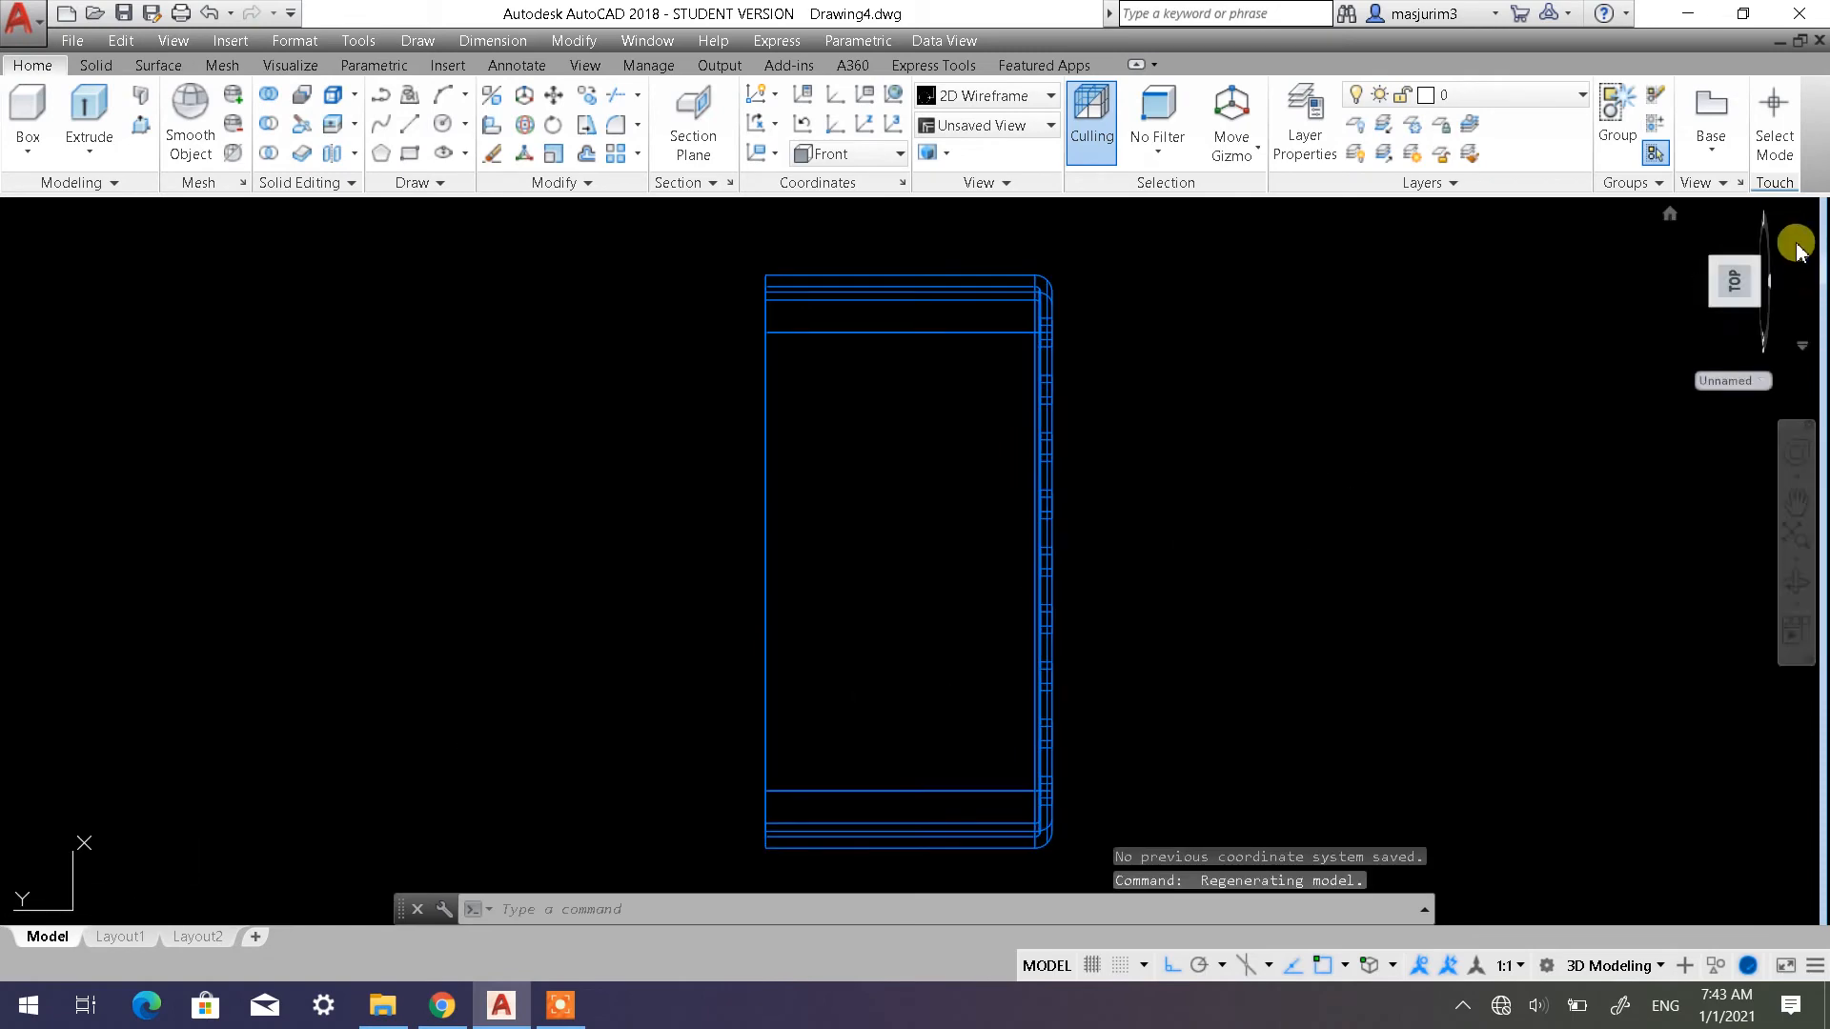
left_click(1802, 233)
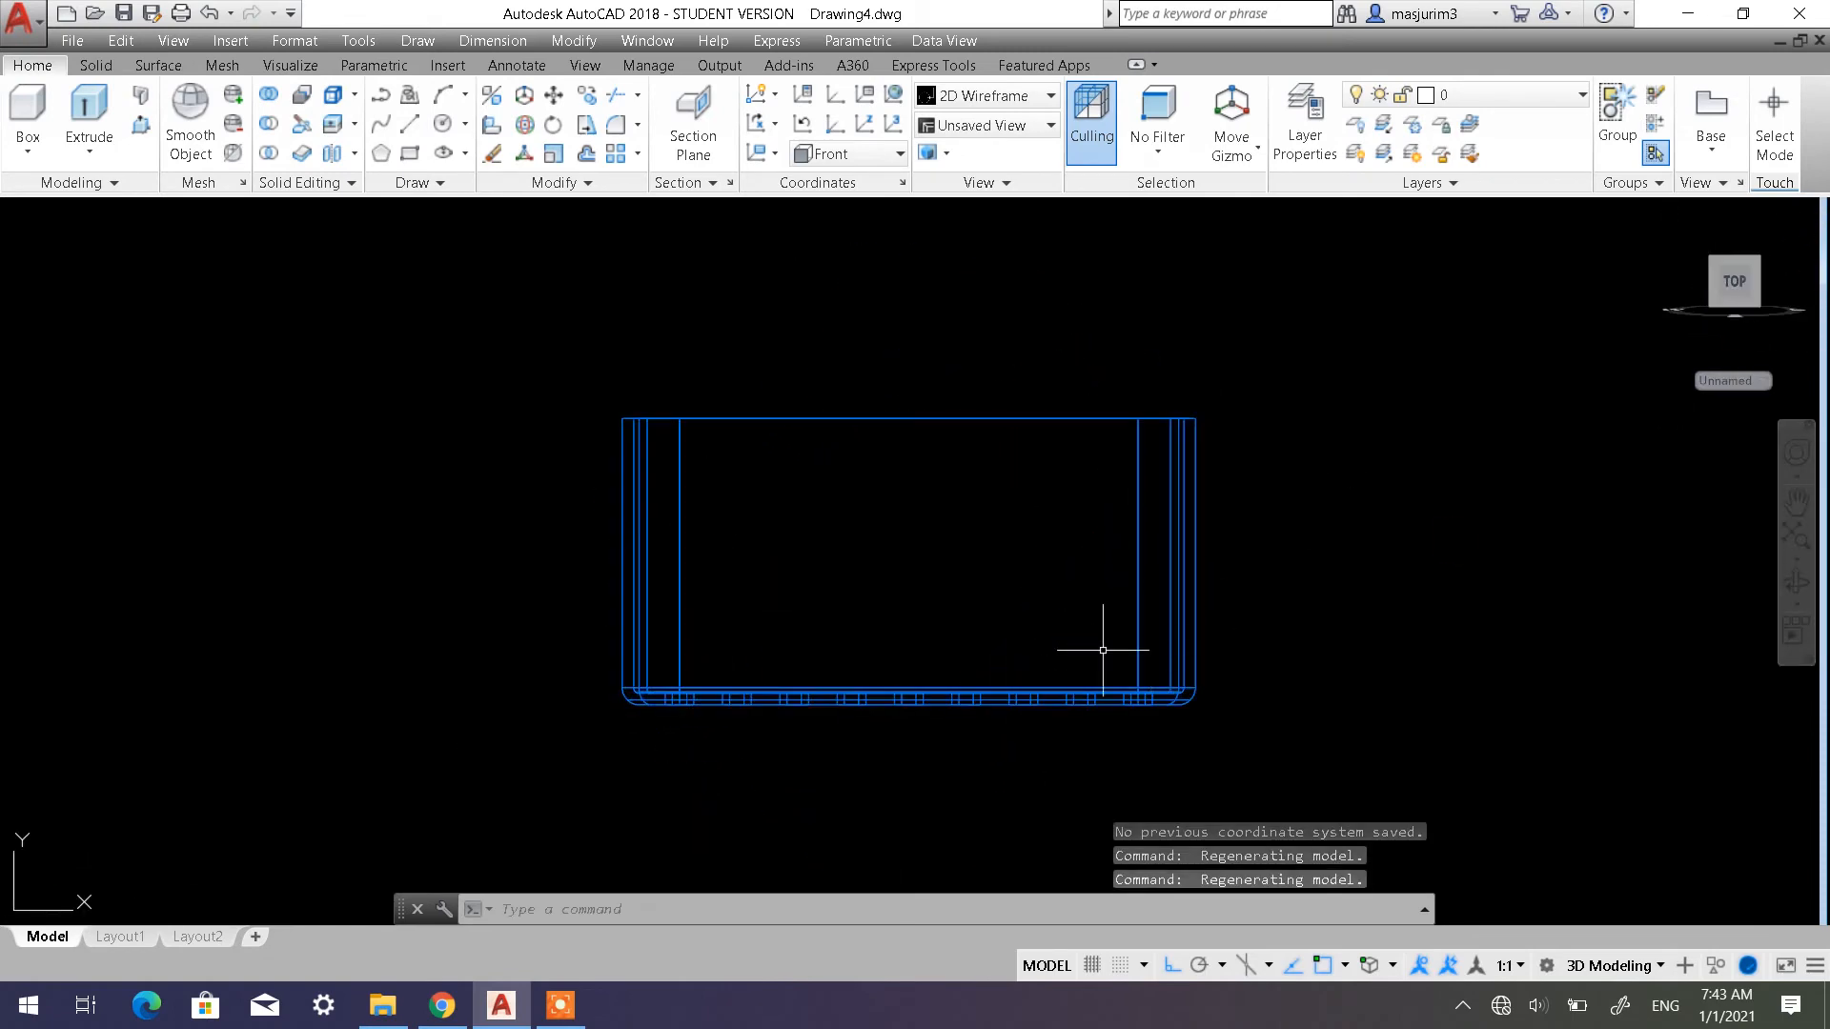
middle_click_drag(905, 637, 876, 540)
scroll(766, 544, "up", 2)
scroll(964, 517, "down", 2)
scroll(822, 530, "up", 2)
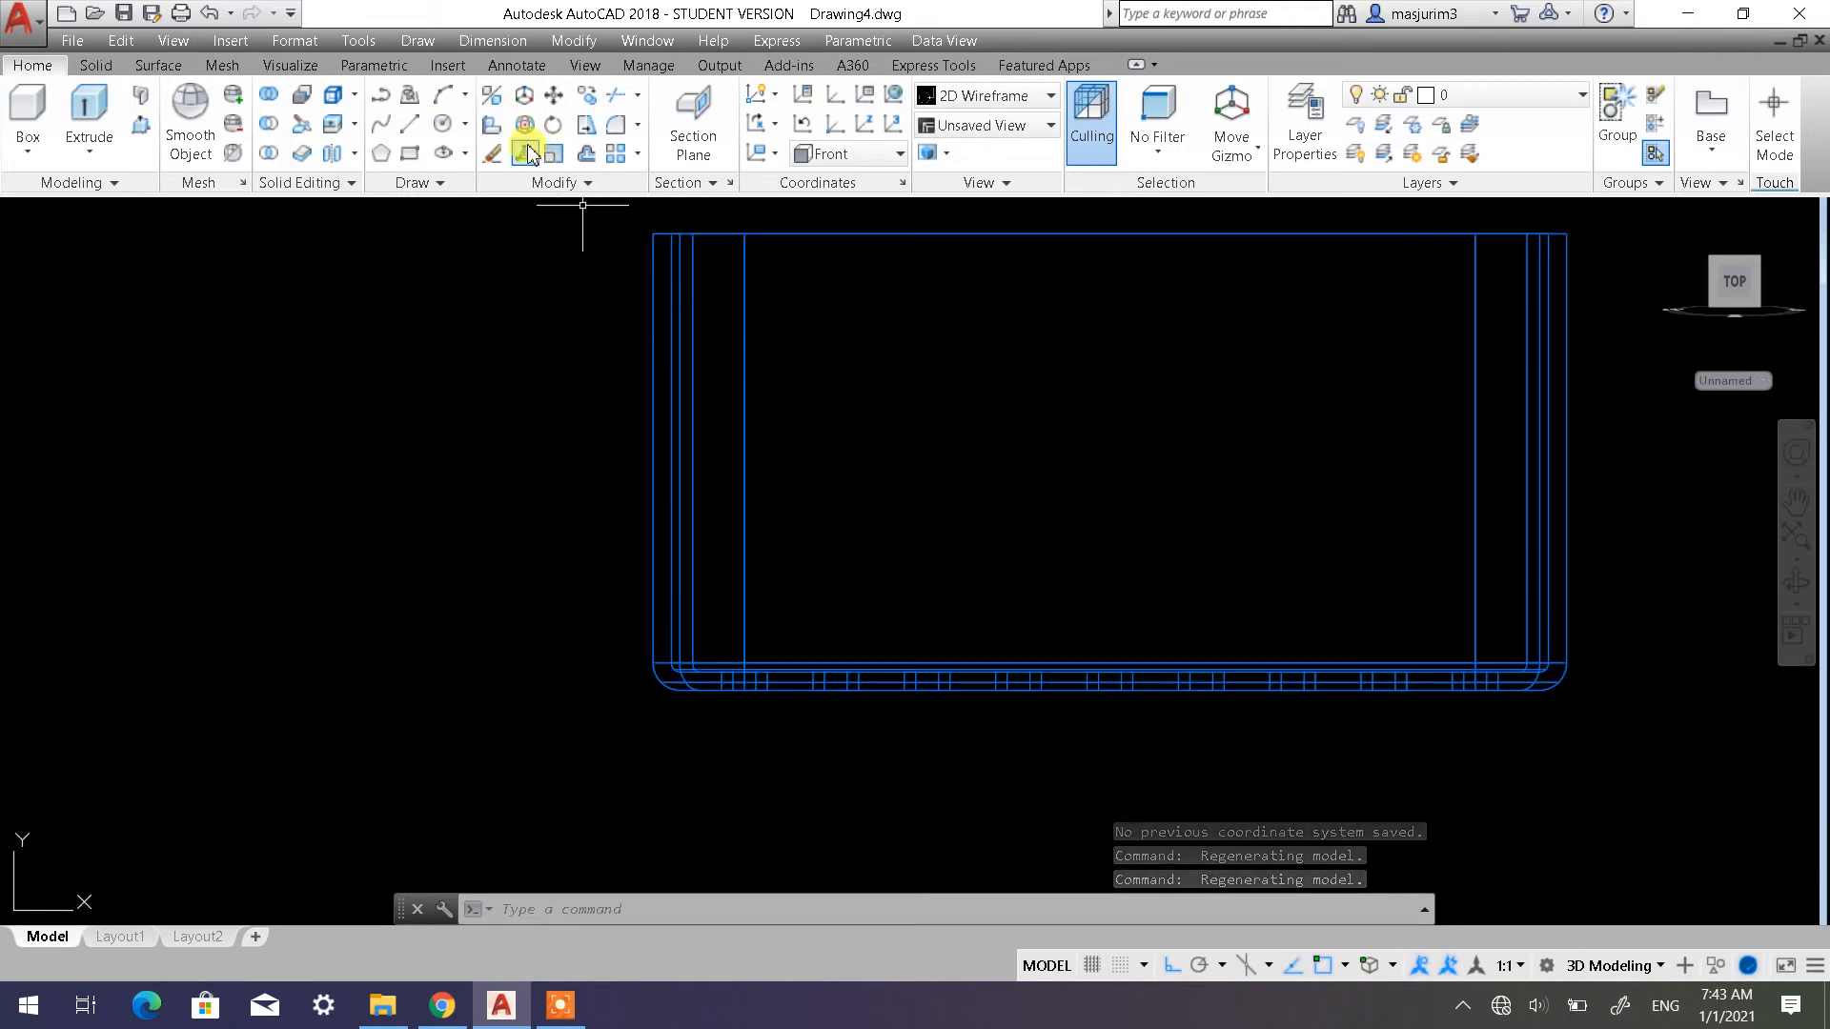
Draw a circle of diameter 5 inside the container's front outline, near its lower-left corner
left_click(440, 124)
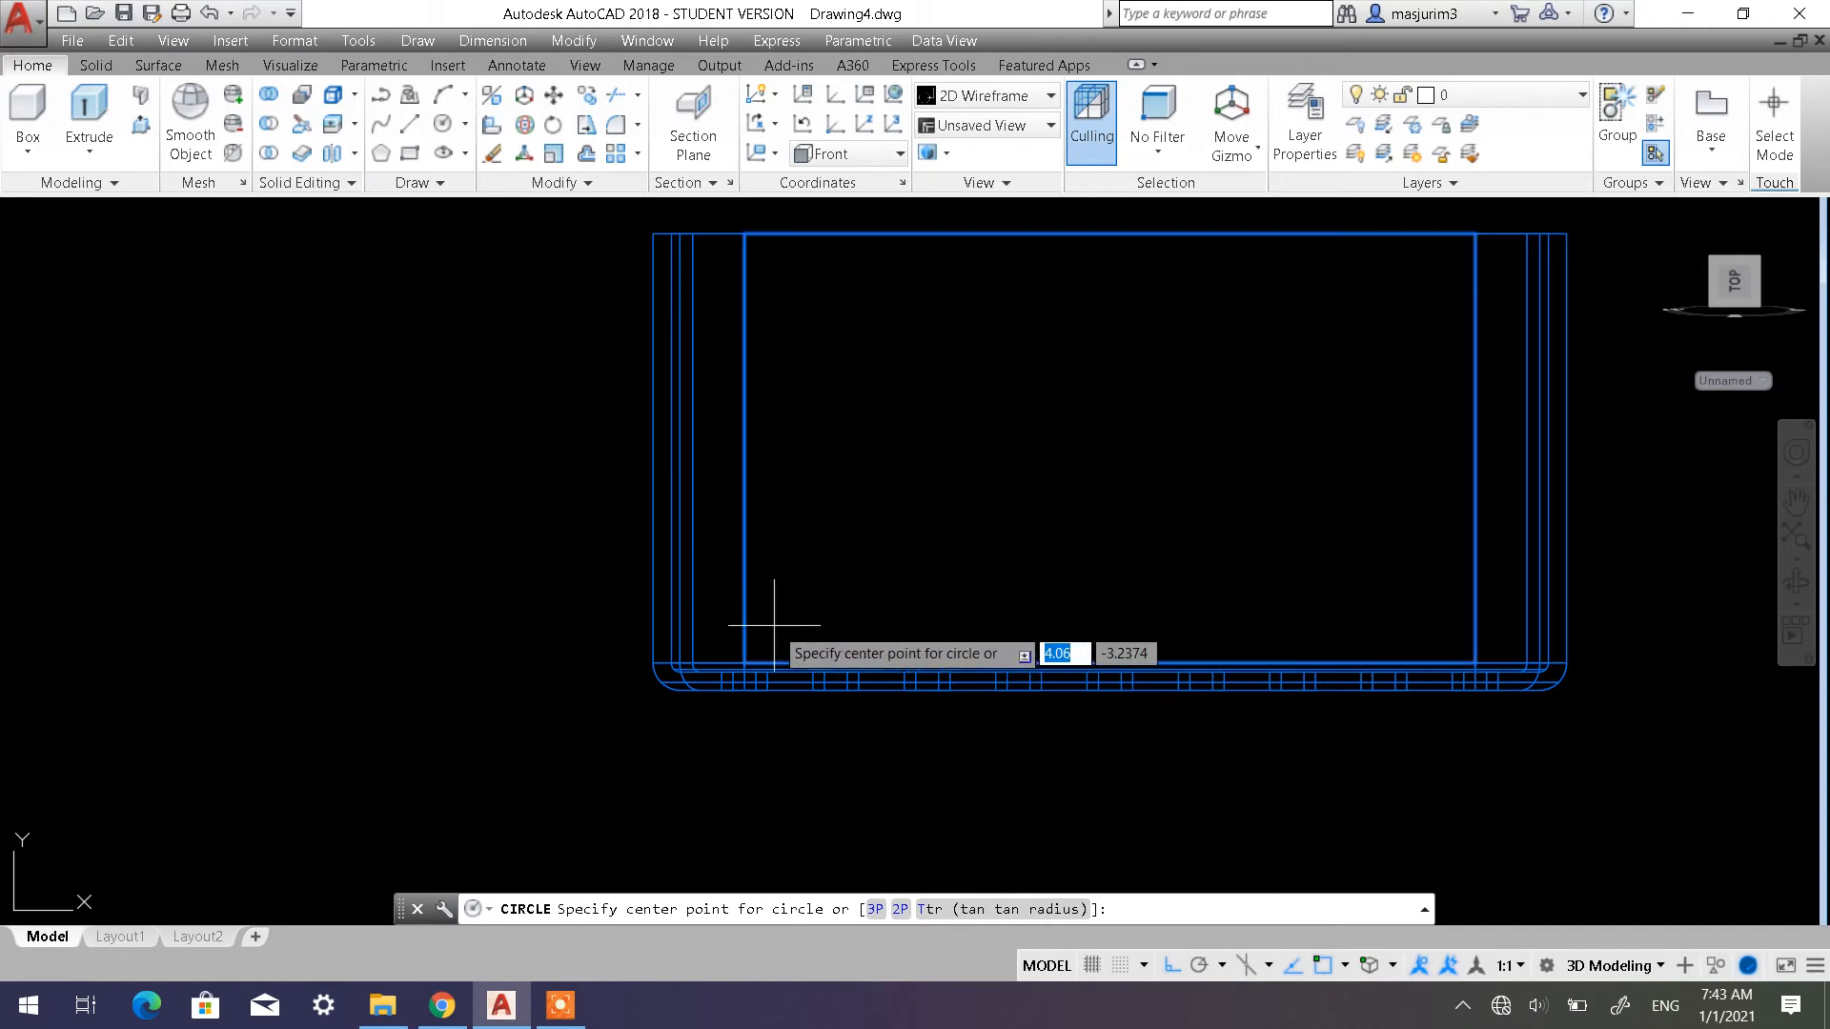
scroll(737, 619, "up", 3)
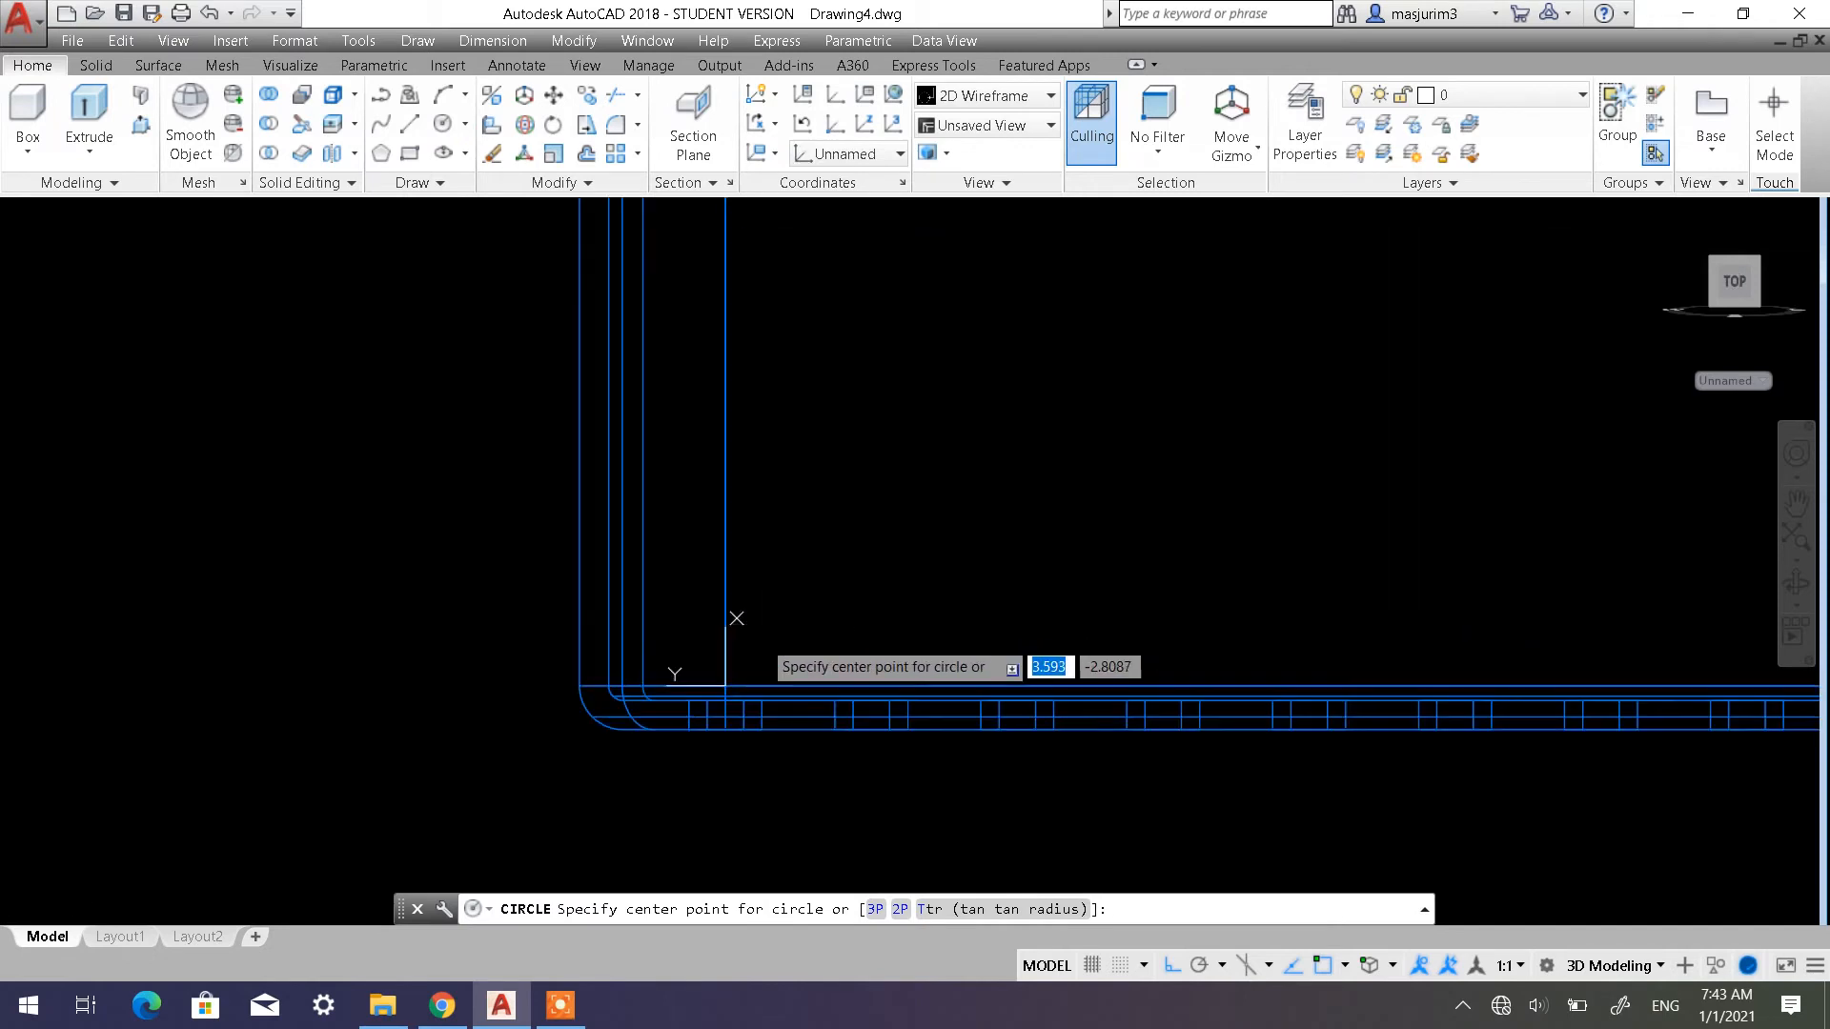
left_click(793, 620)
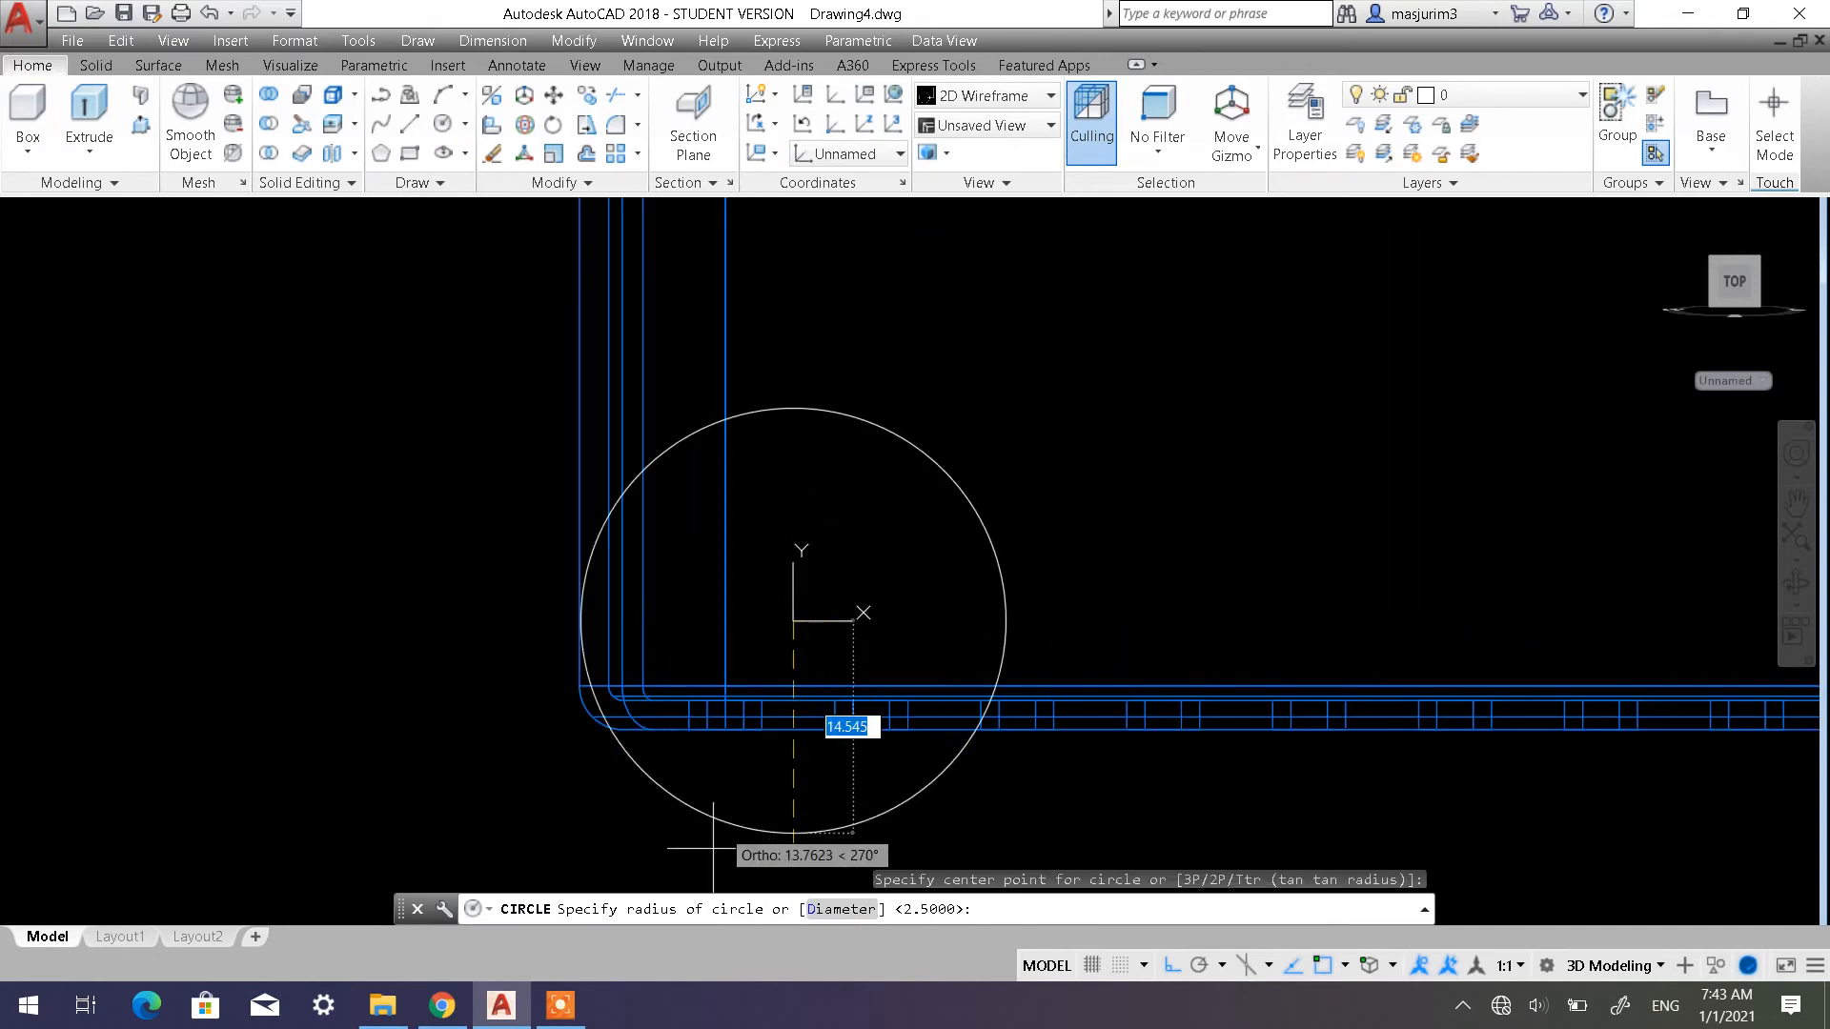
left_click(840, 909)
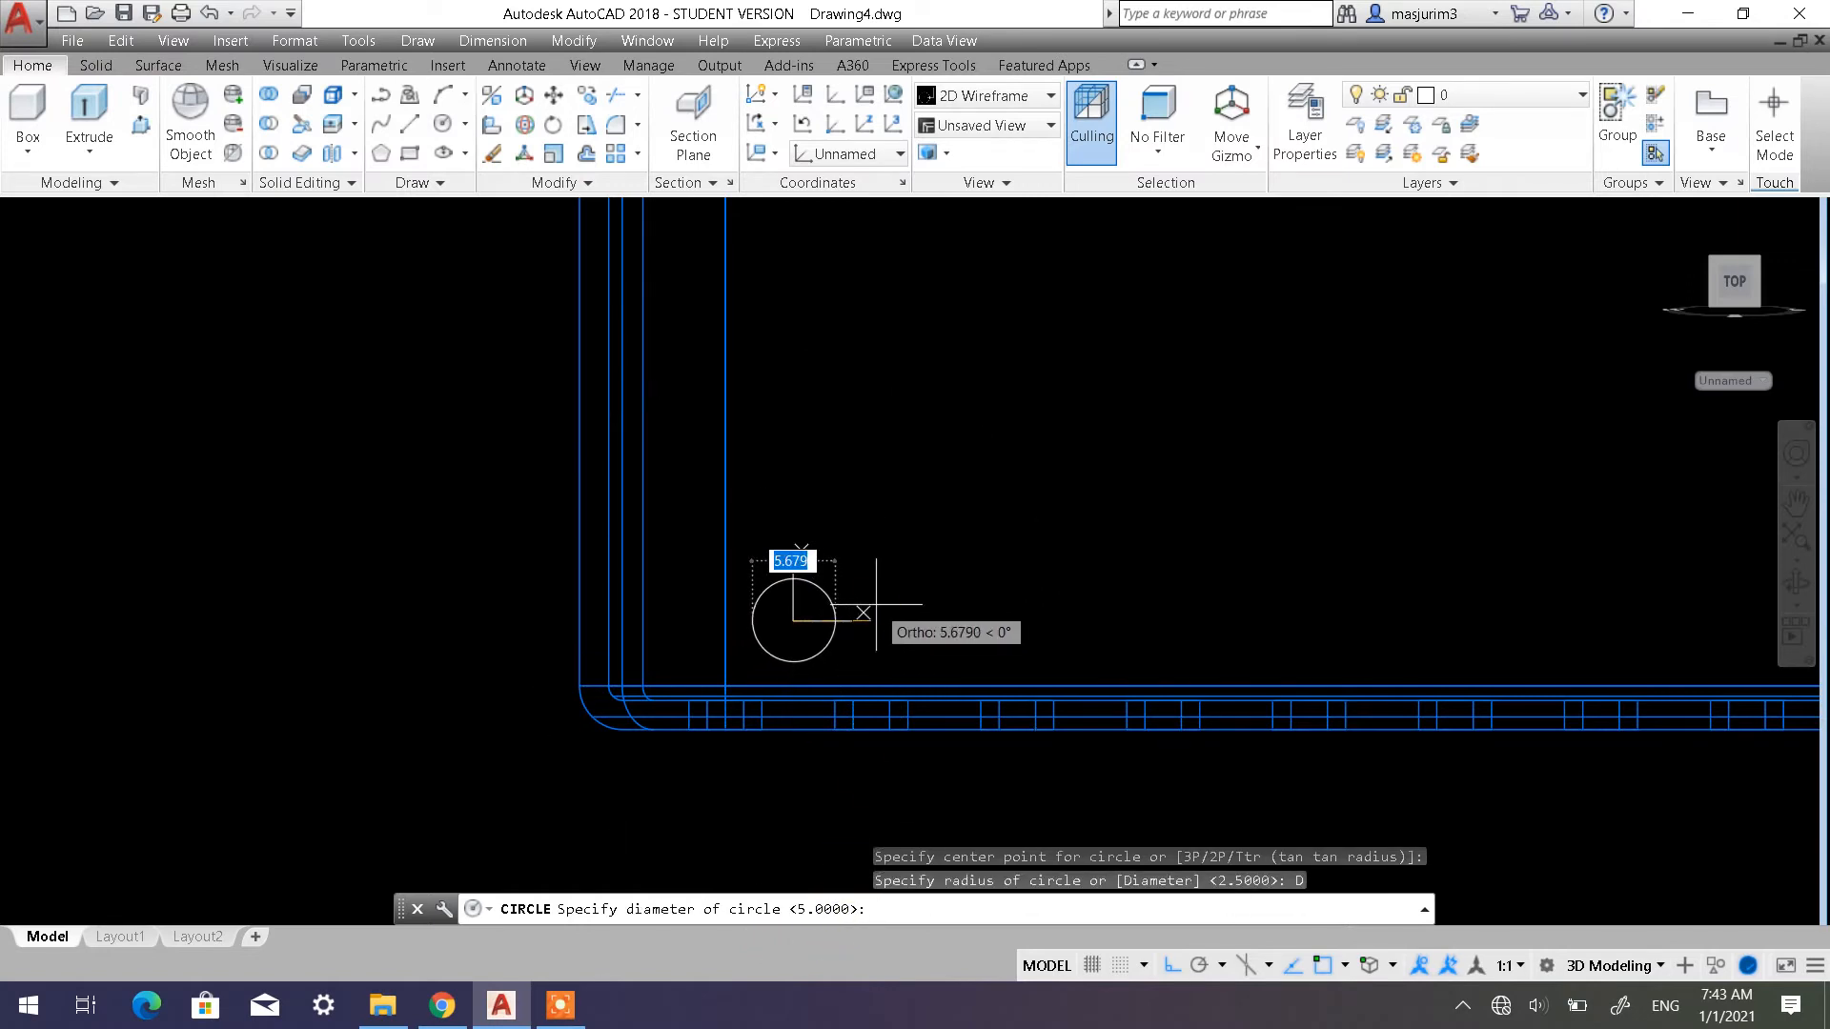
key("Return")
scroll(908, 558, "down", 2)
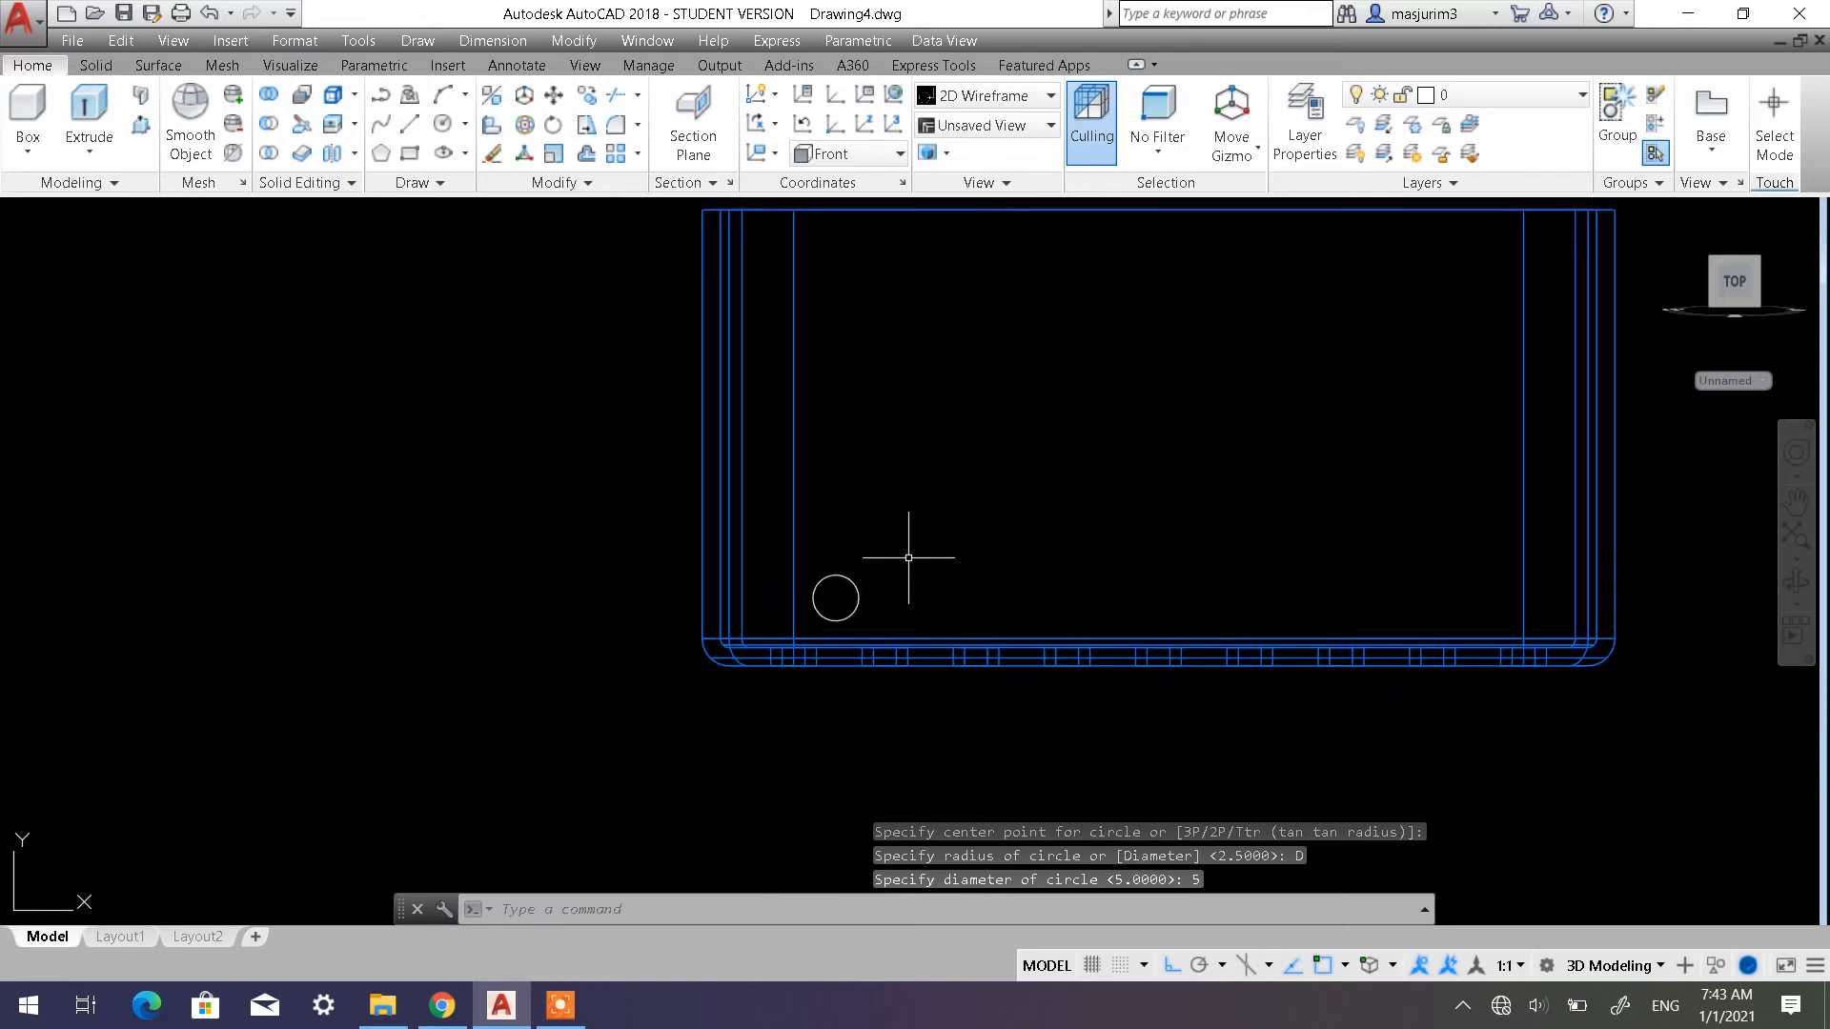
middle_click_drag(932, 521, 967, 535)
middle_click_drag(851, 578, 770, 639)
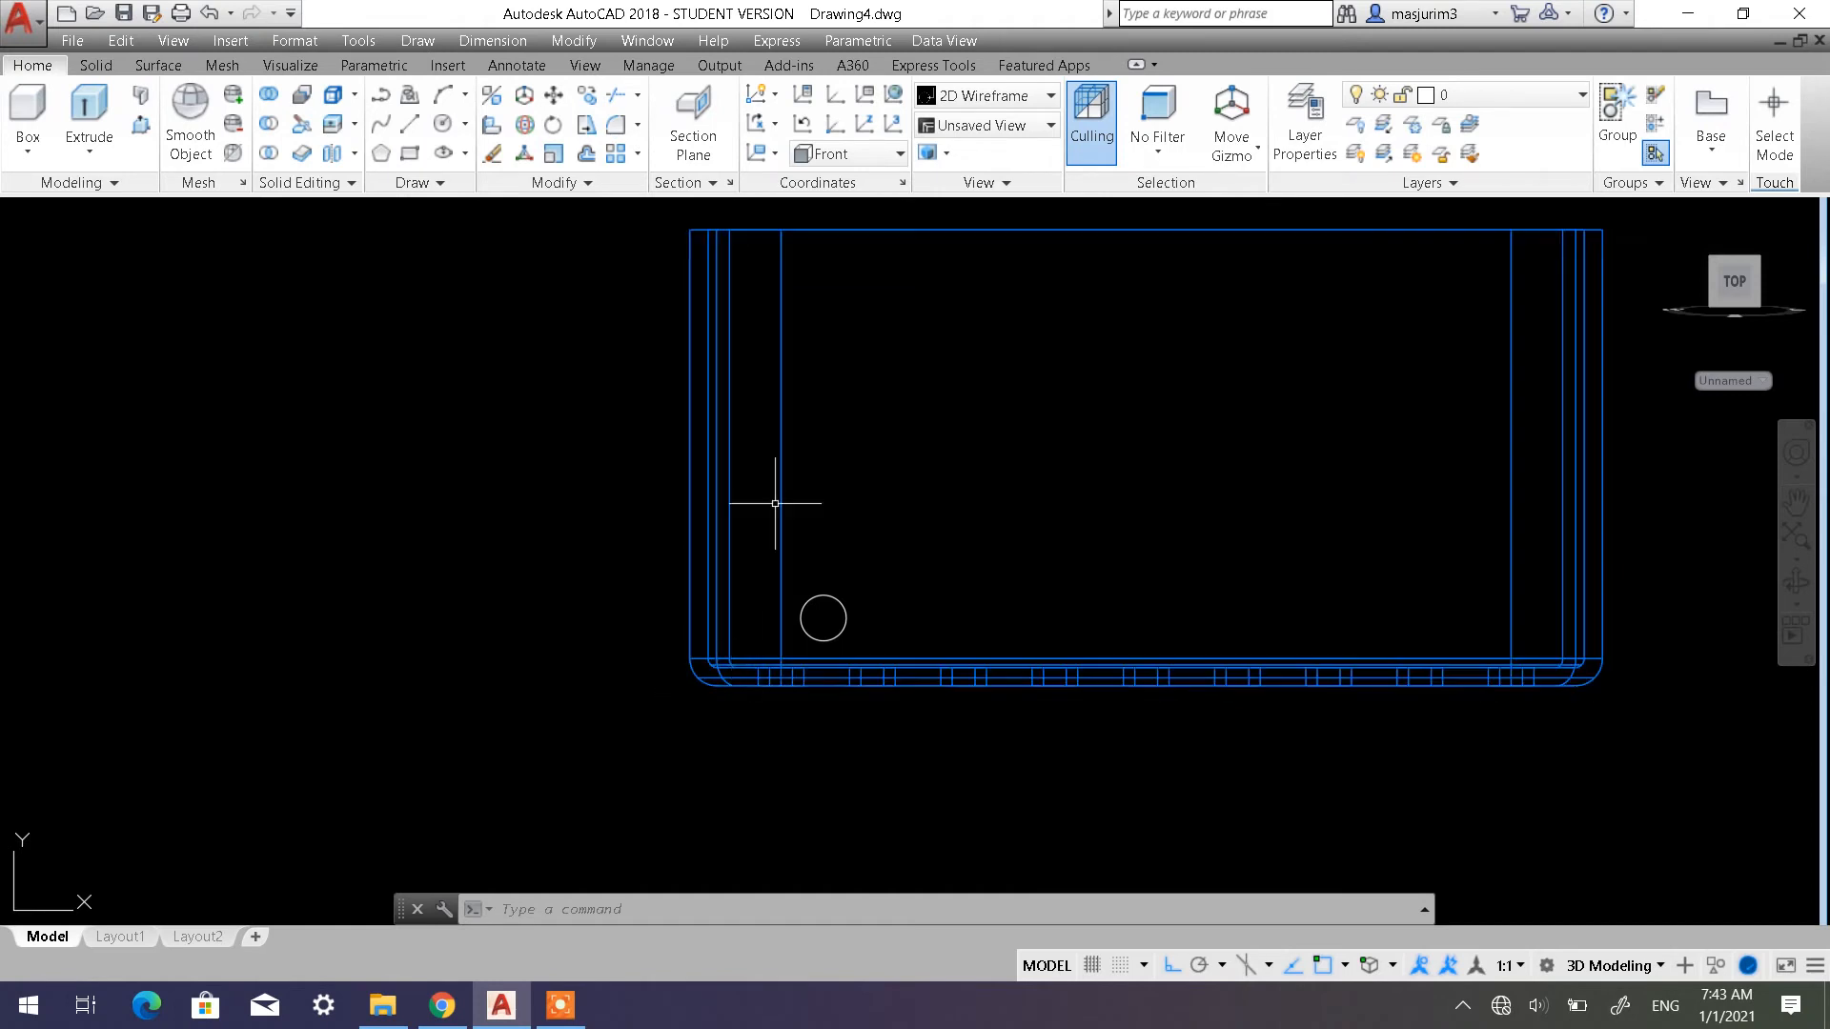
Move the circle by its center onto the center of the container's outer lower-left corner arc
left_click(569, 105)
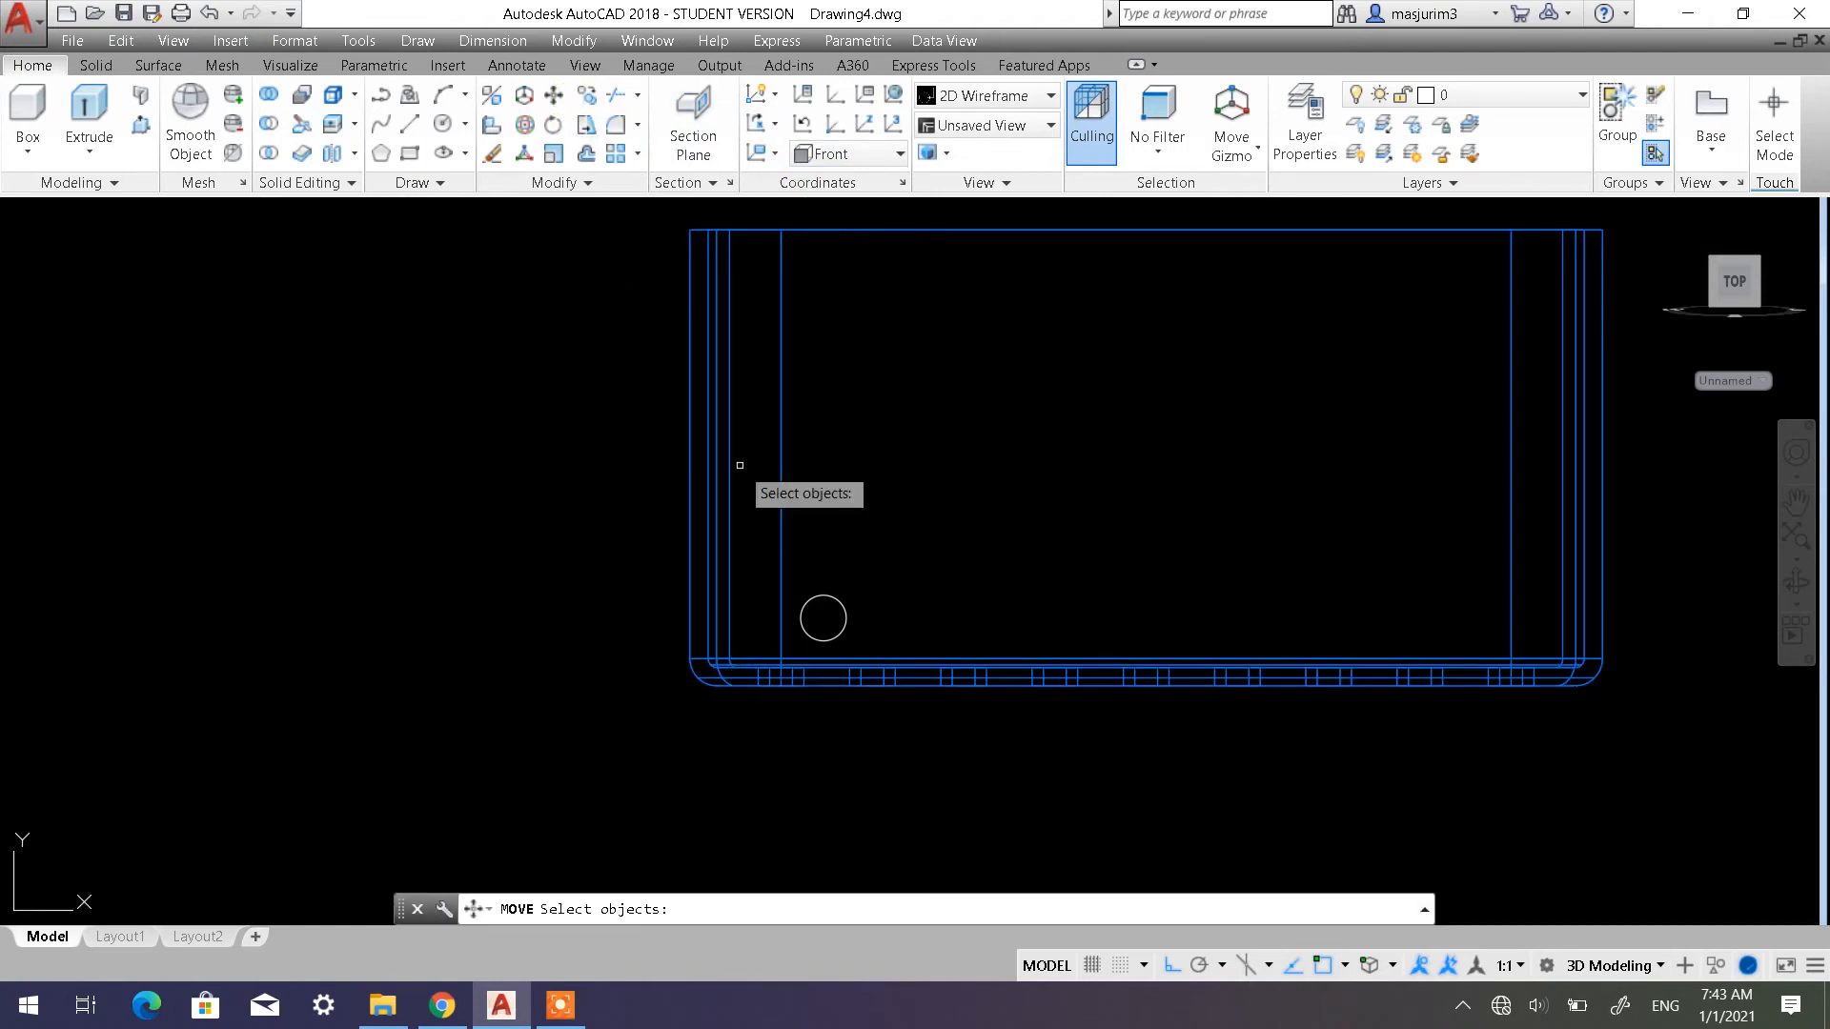
scroll(752, 476, "up", 3)
middle_click_drag(919, 621, 935, 196)
left_click_drag(1078, 459, 1000, 400)
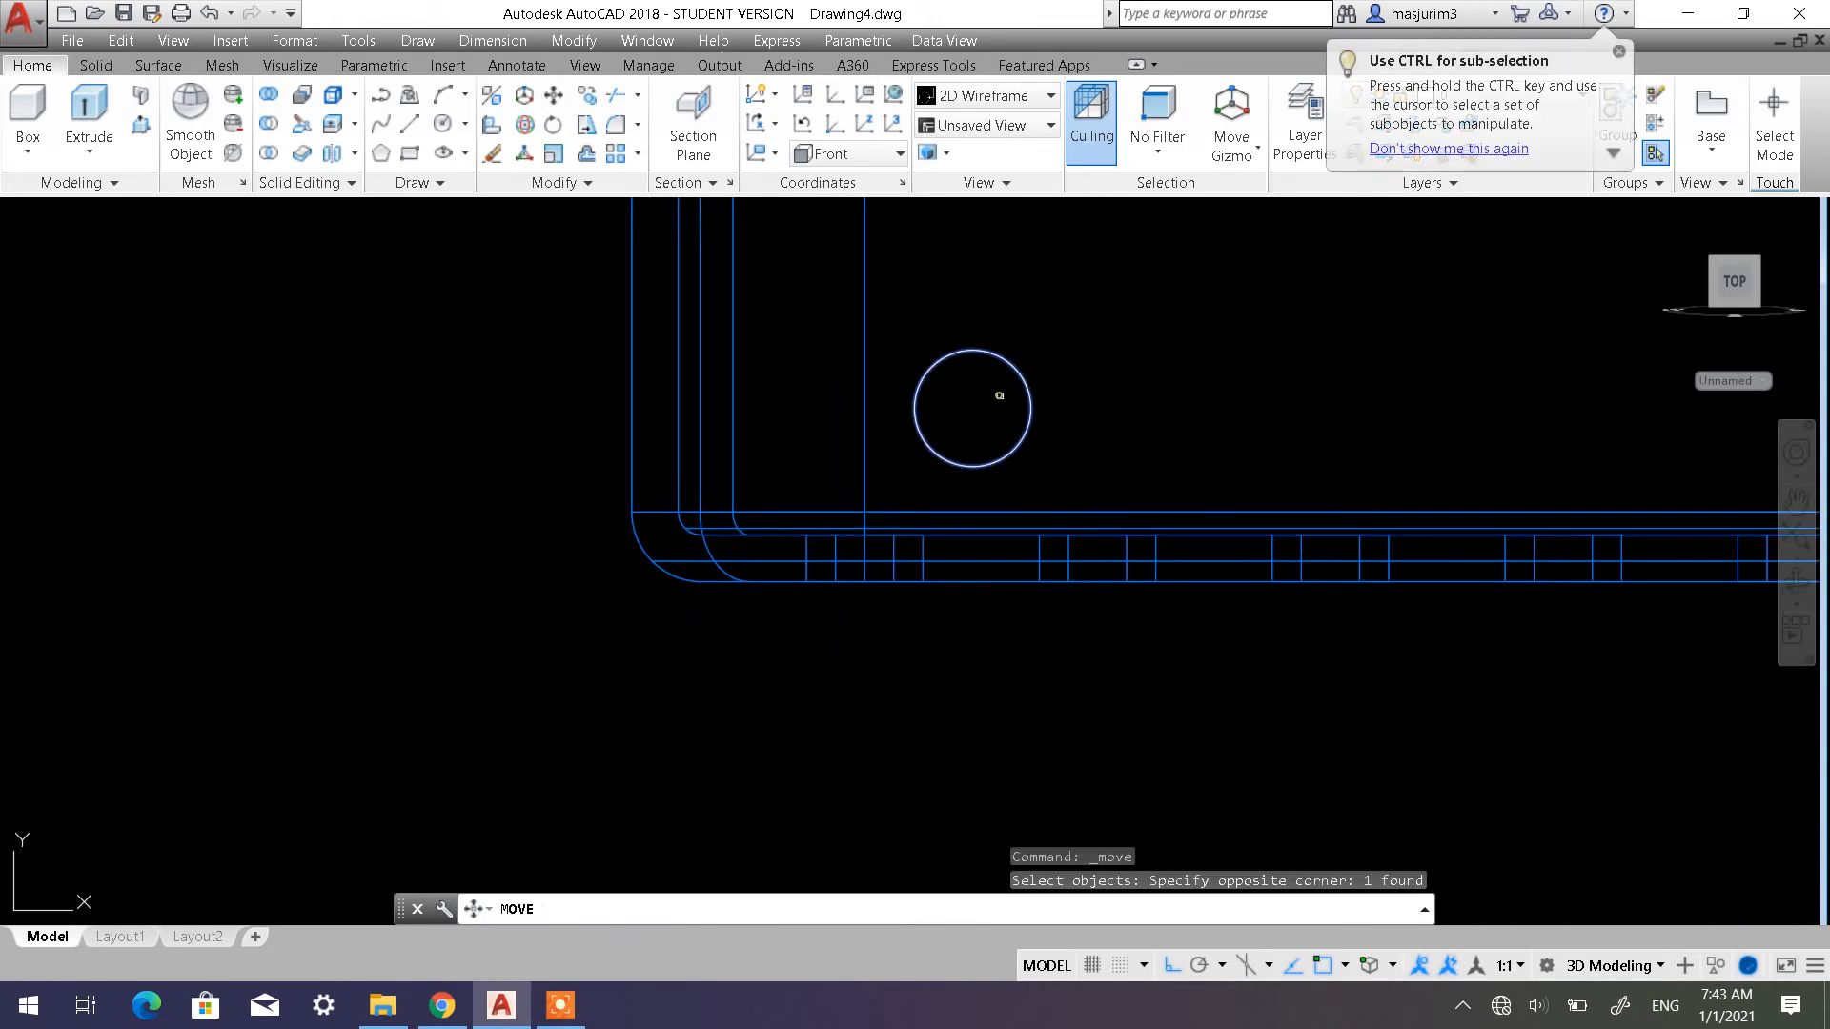
key("Return")
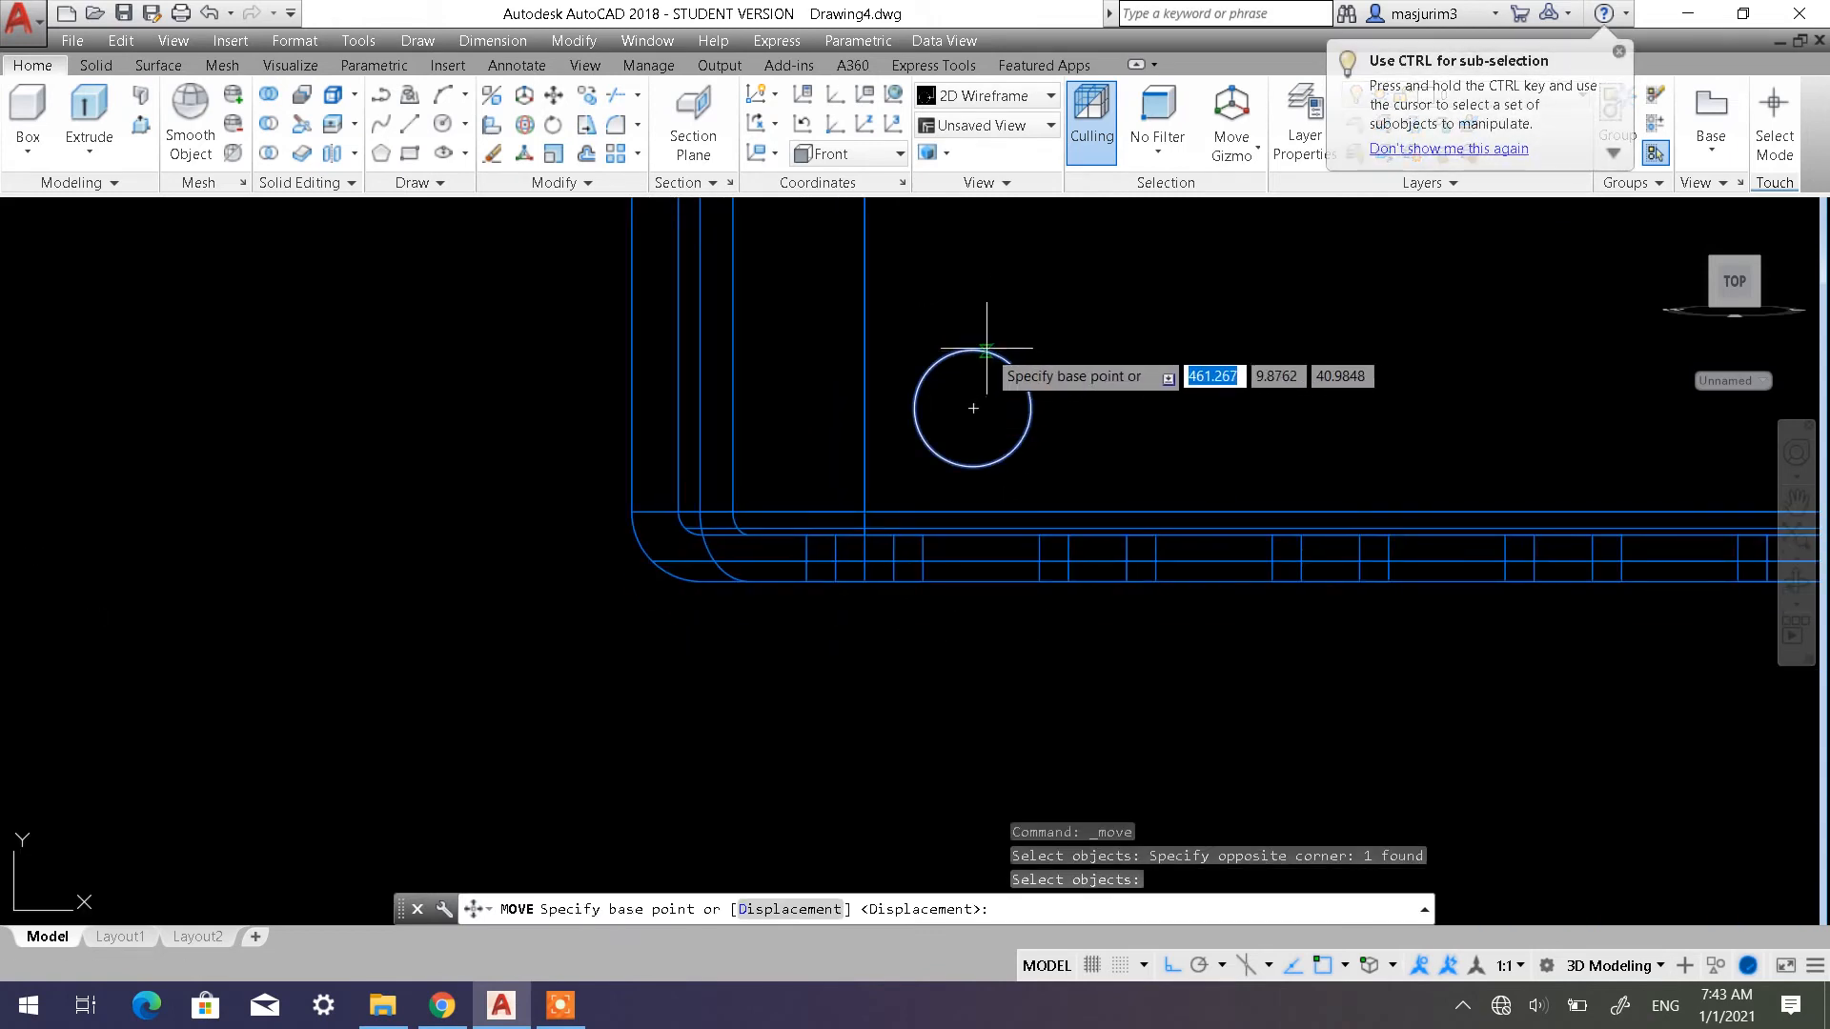
left_click(972, 407)
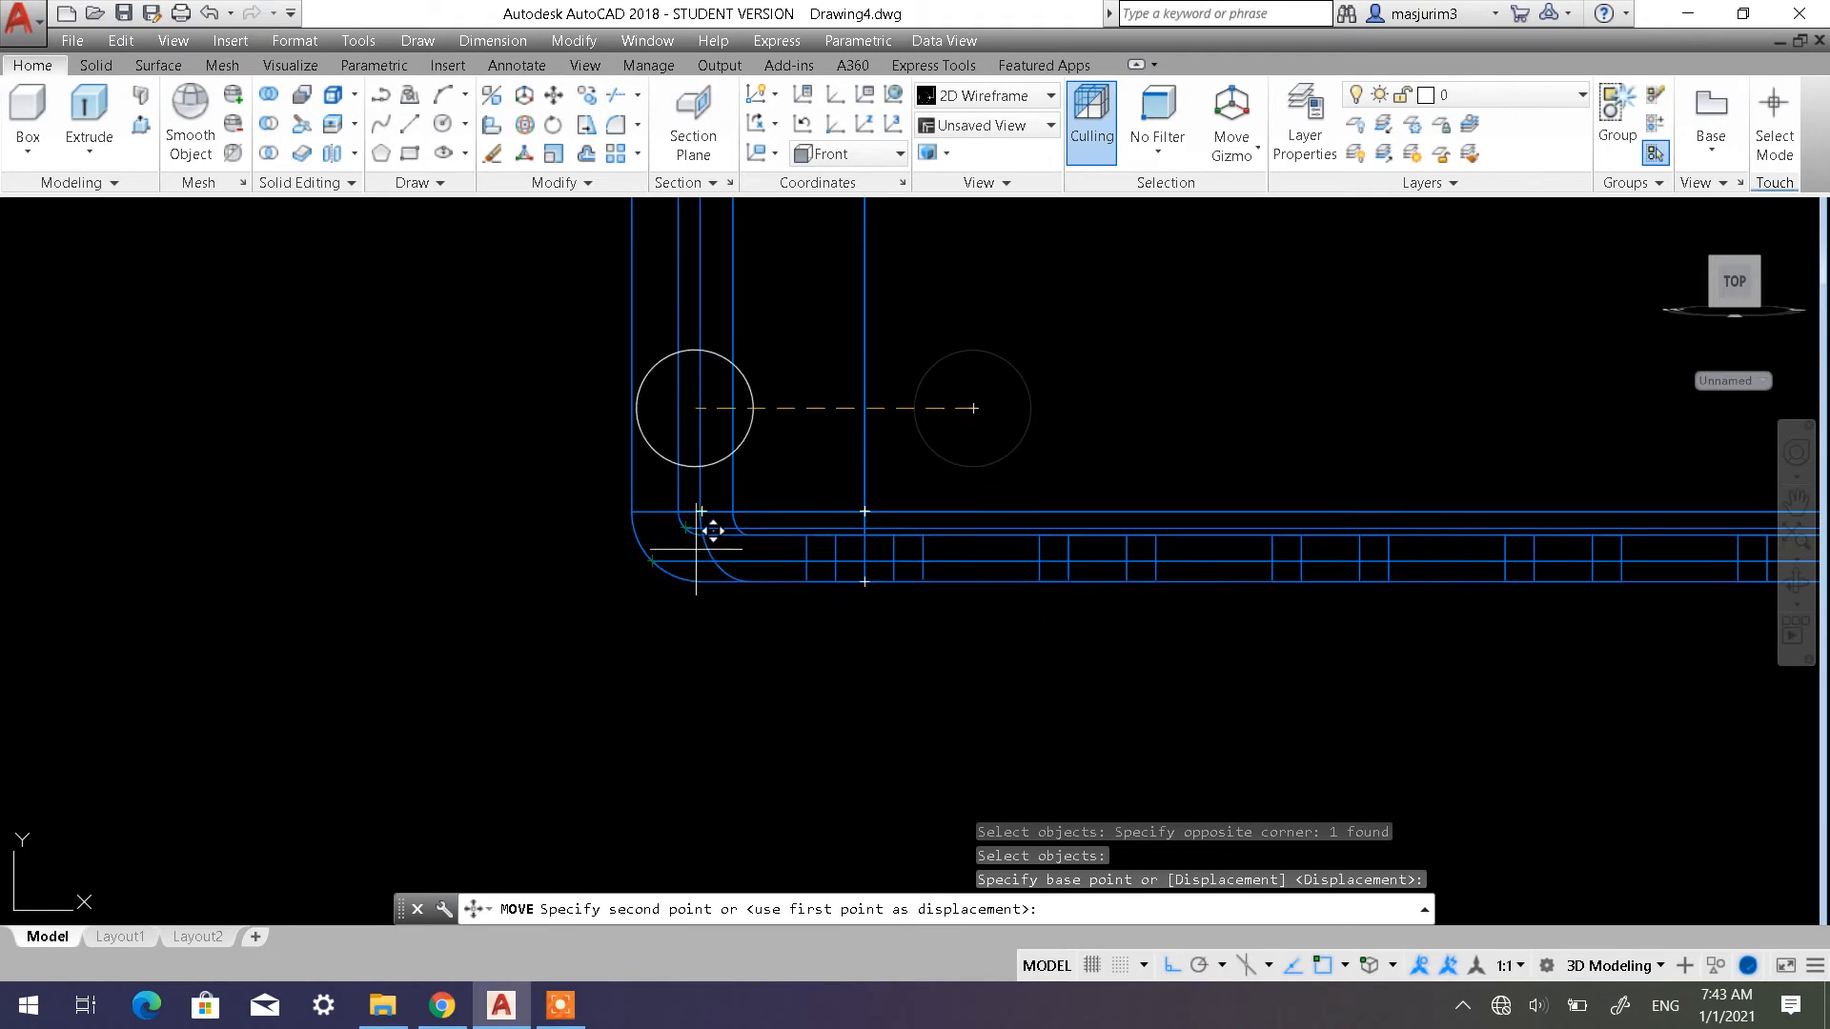
key("F8")
right_click(687, 640, "shift")
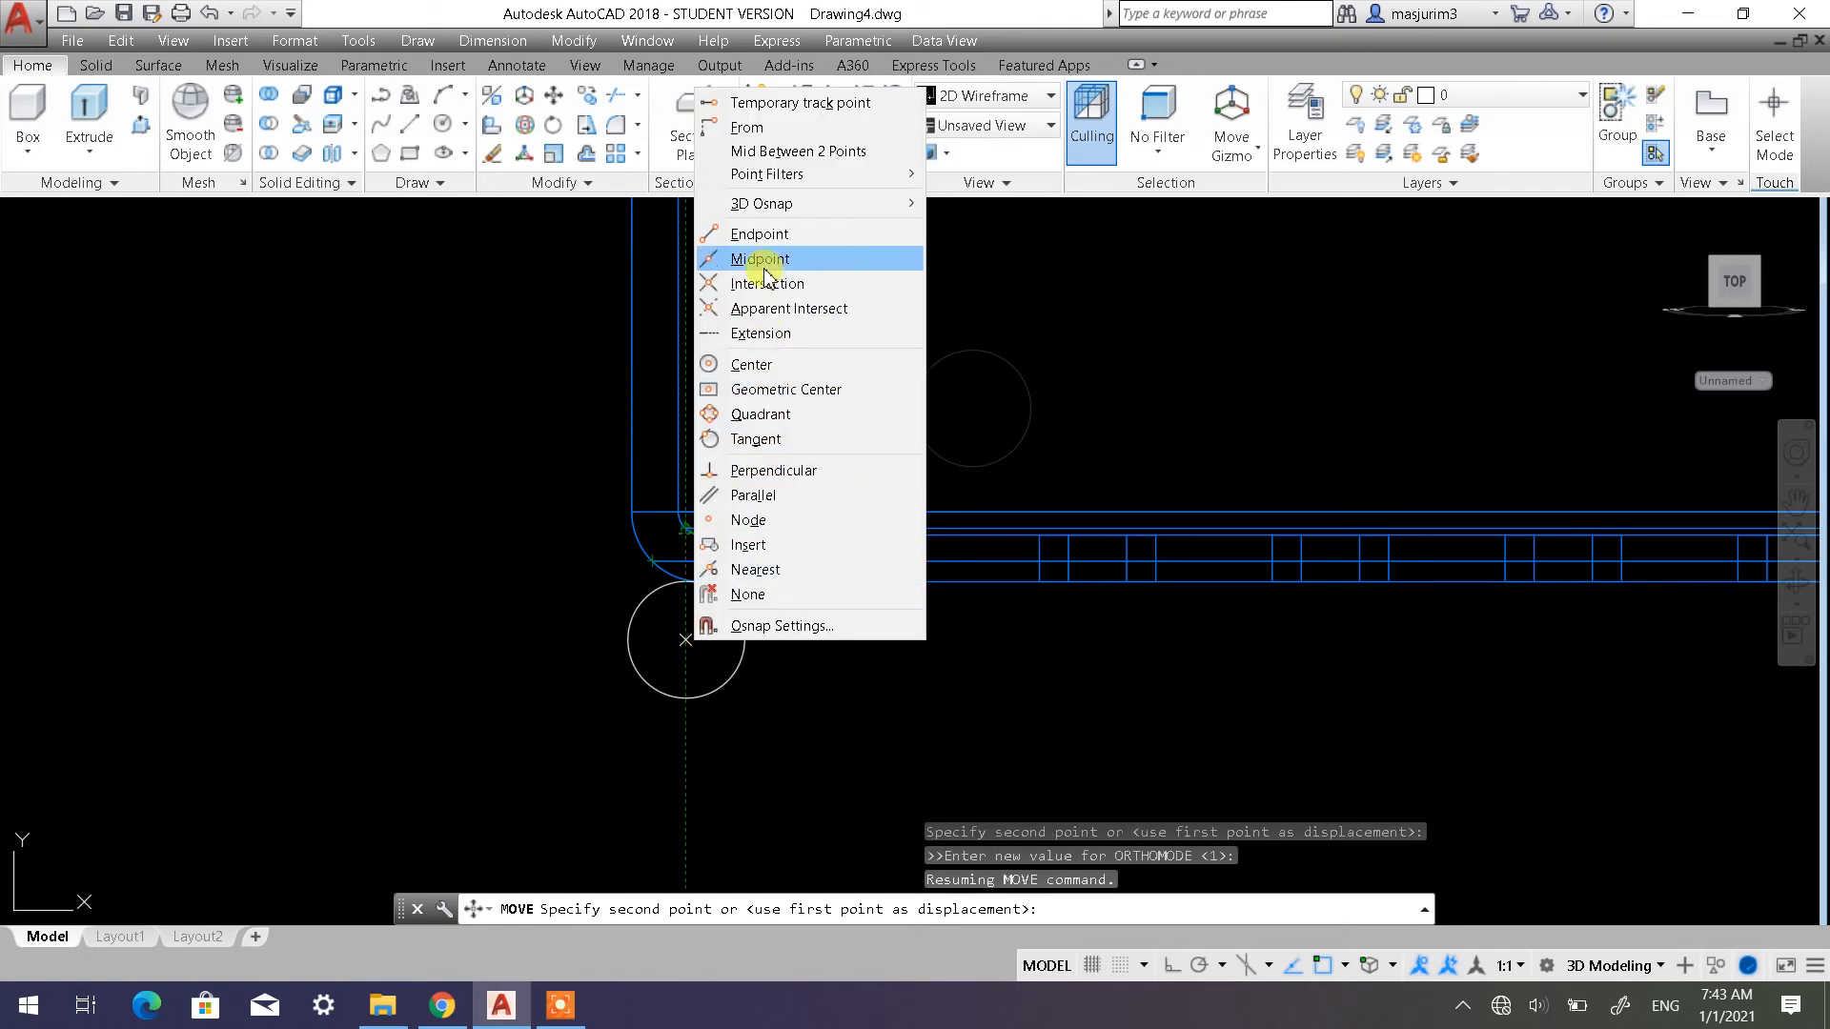
left_click(748, 364)
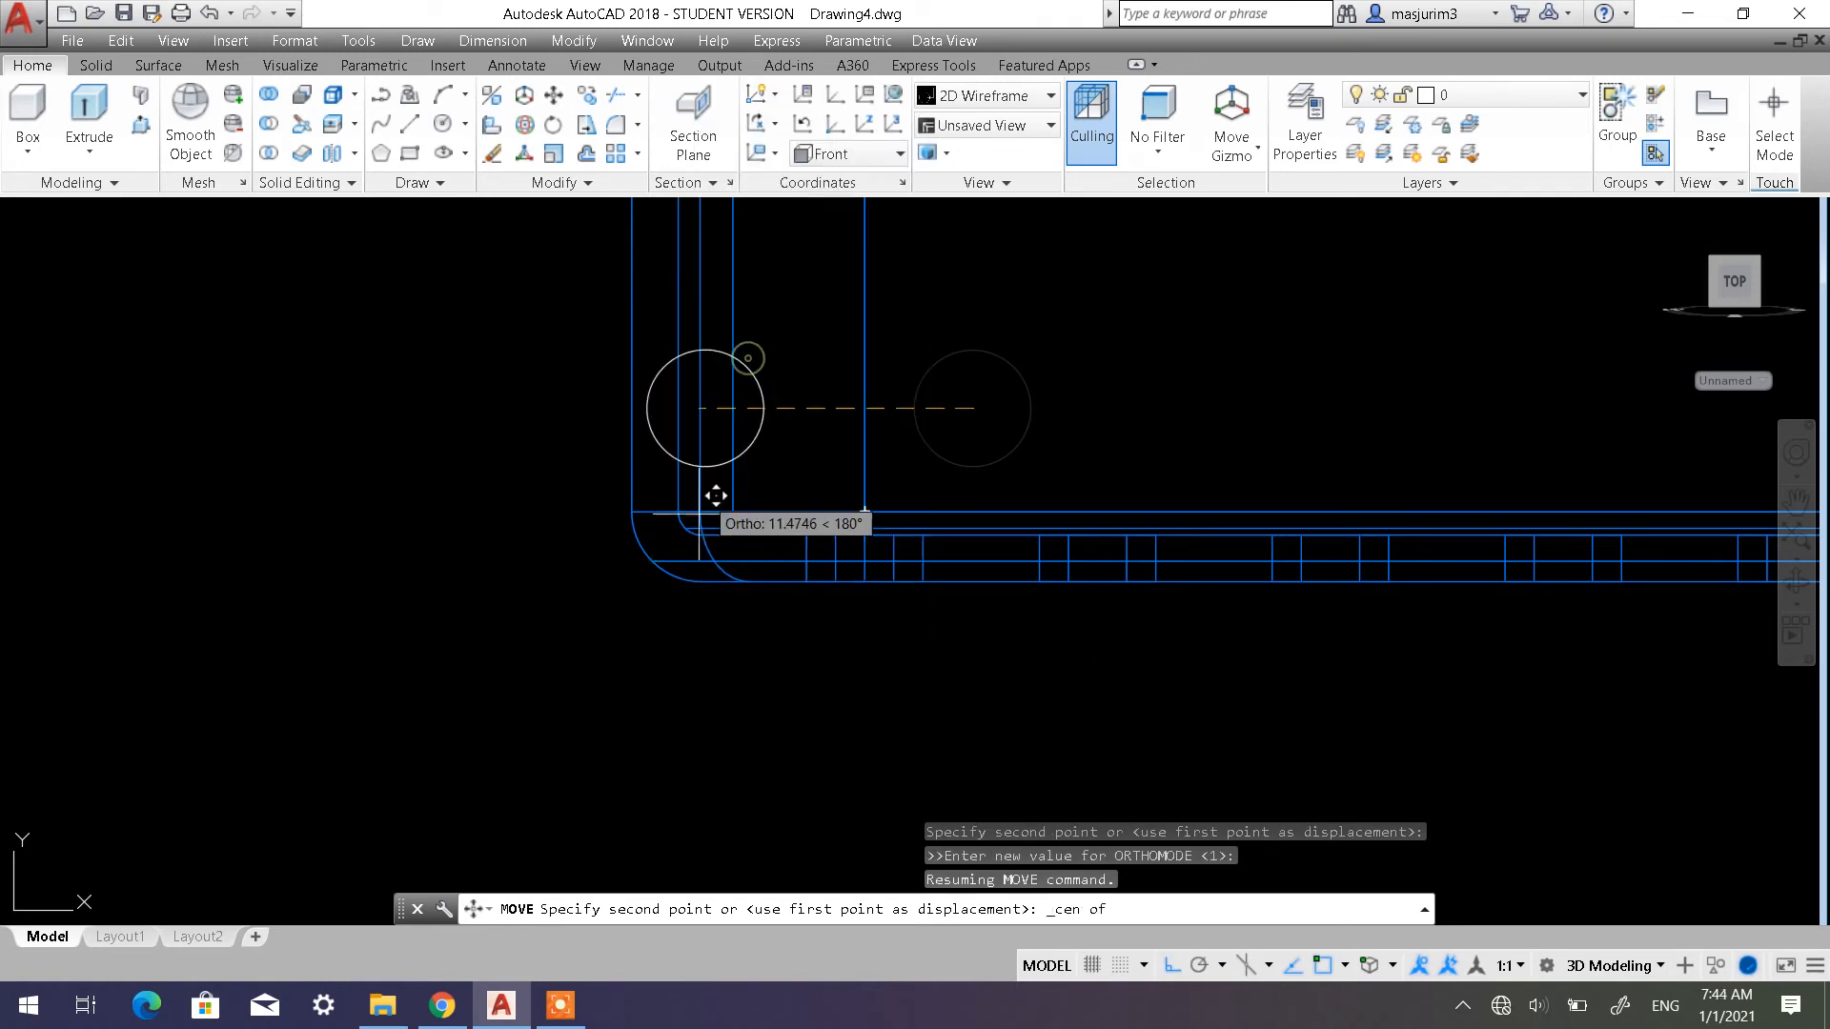
left_click(659, 578)
scroll(937, 498, "down", 1)
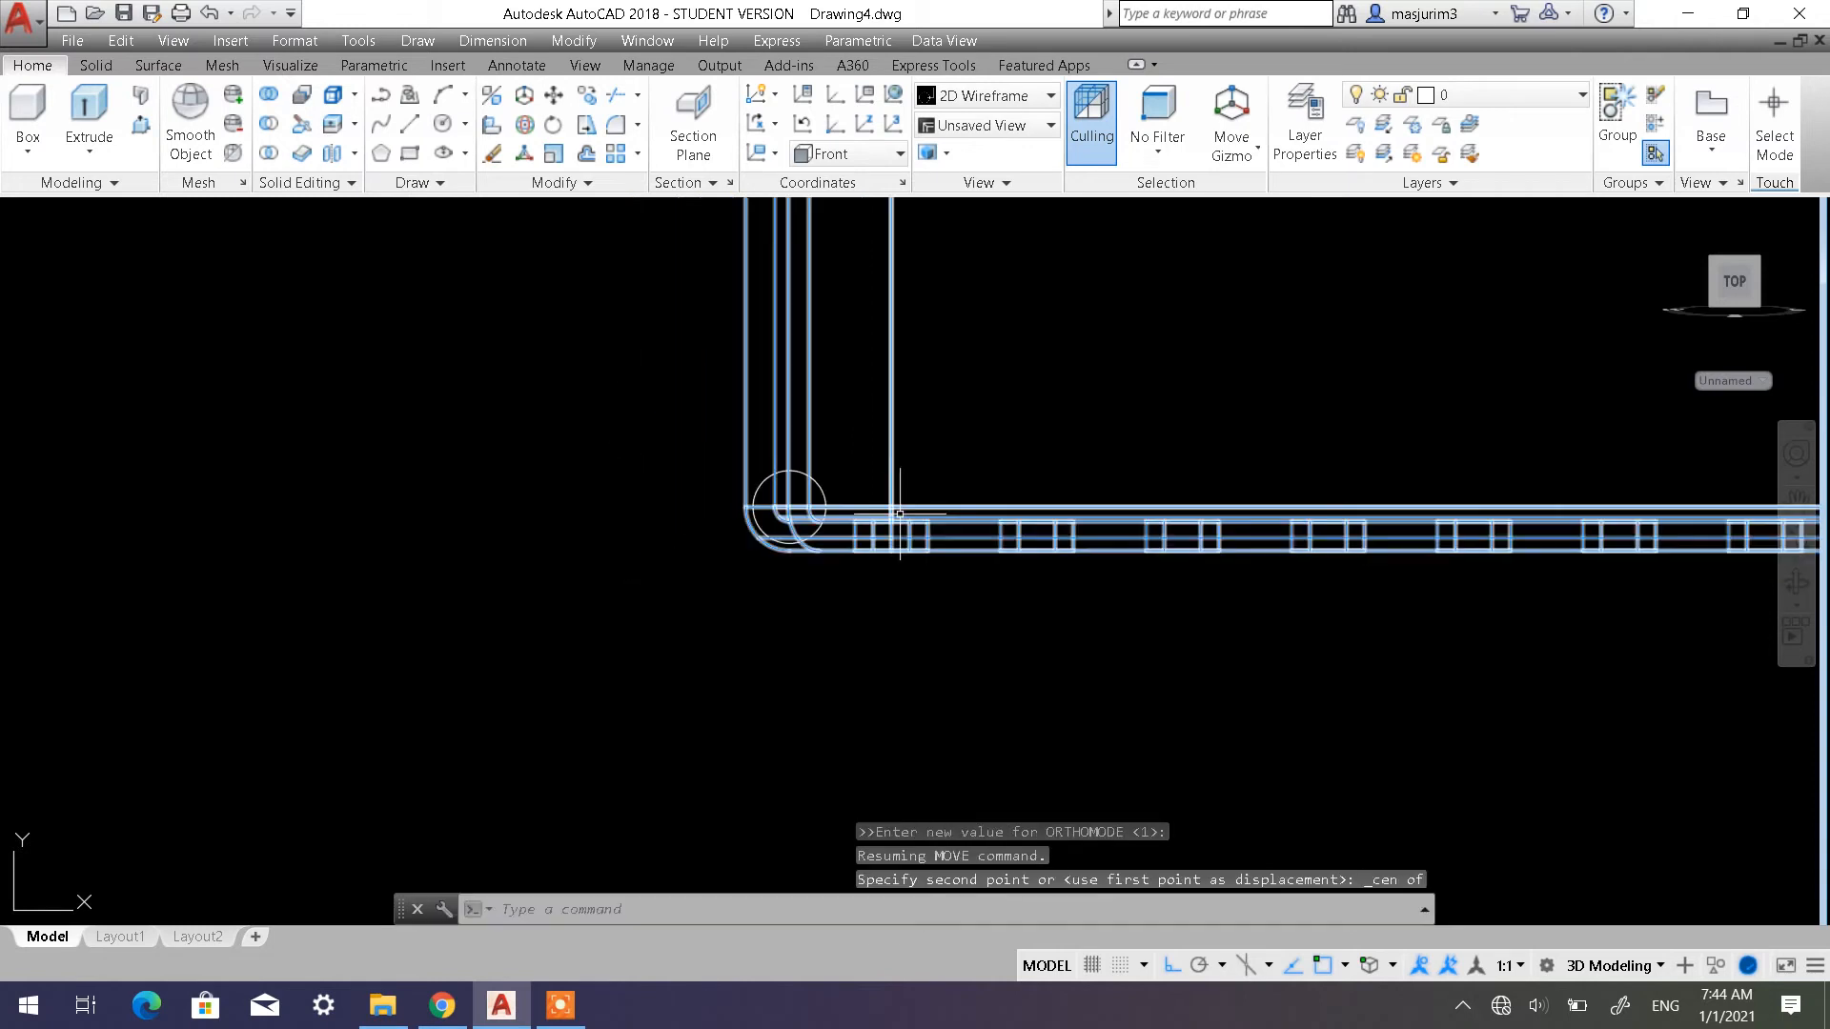
middle_click_drag(882, 509, 773, 614)
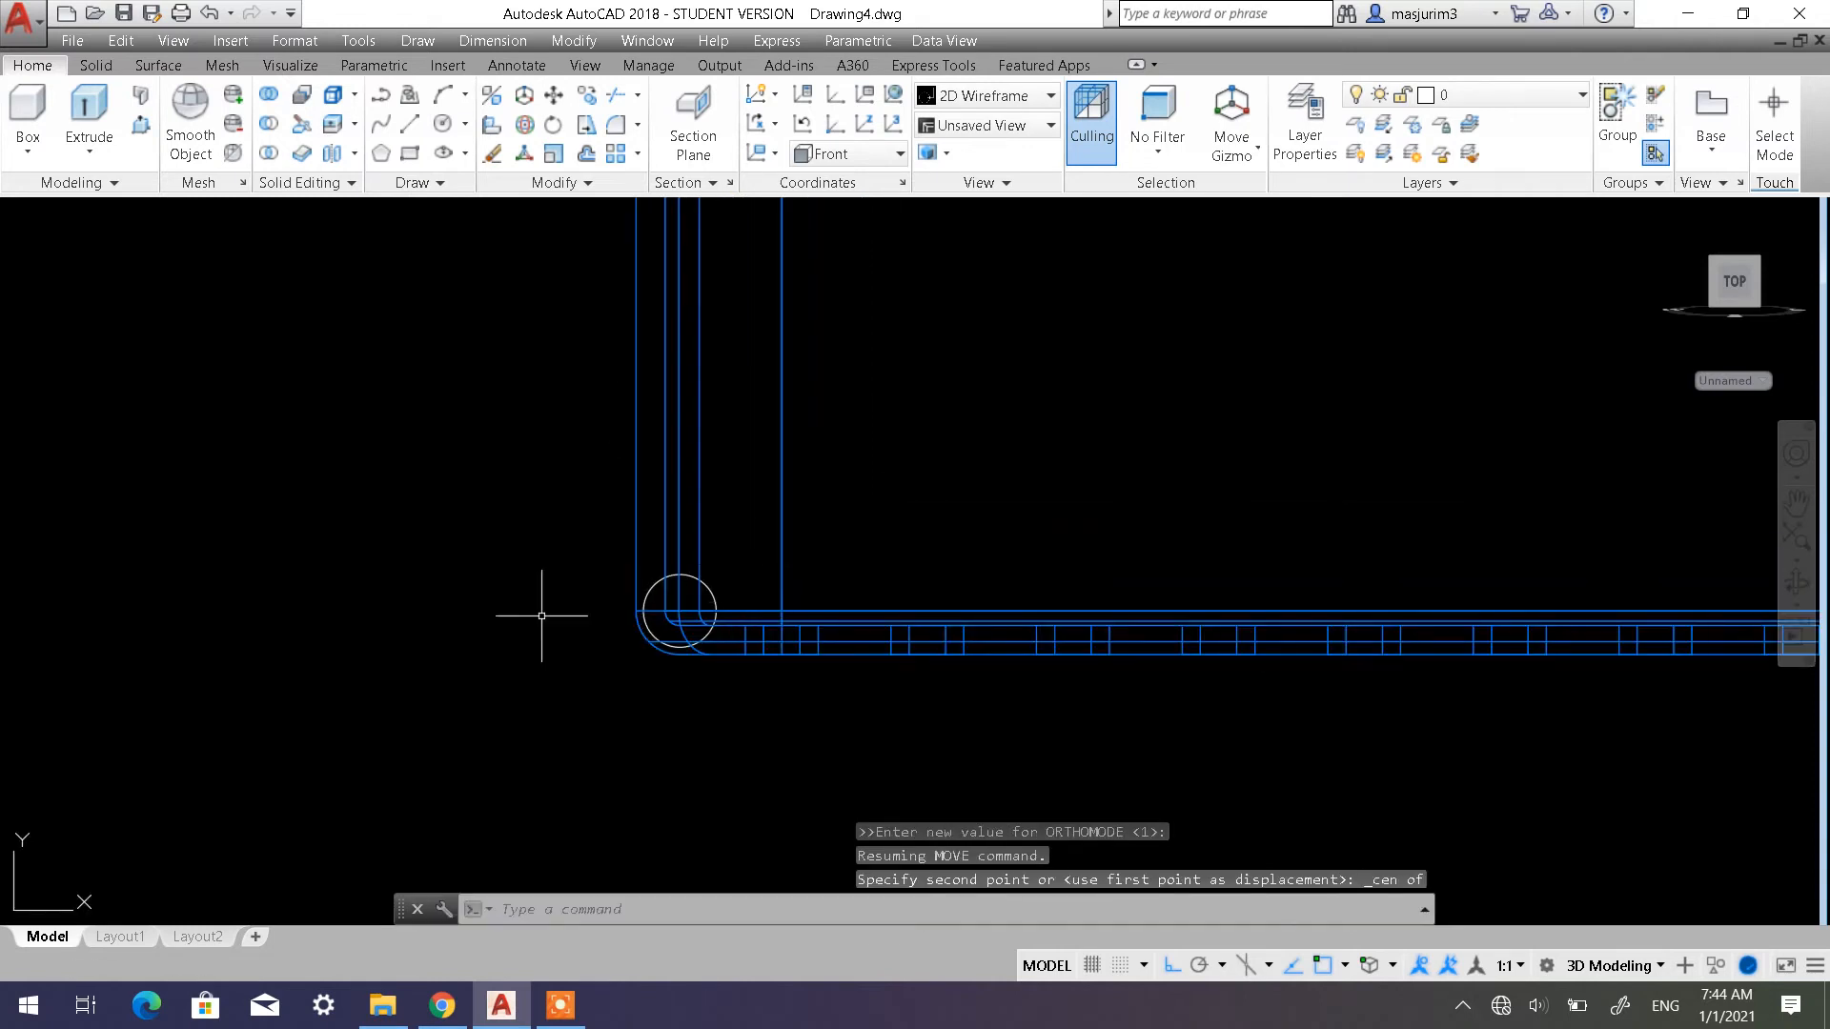
middle_click_drag(633, 563, 526, 622)
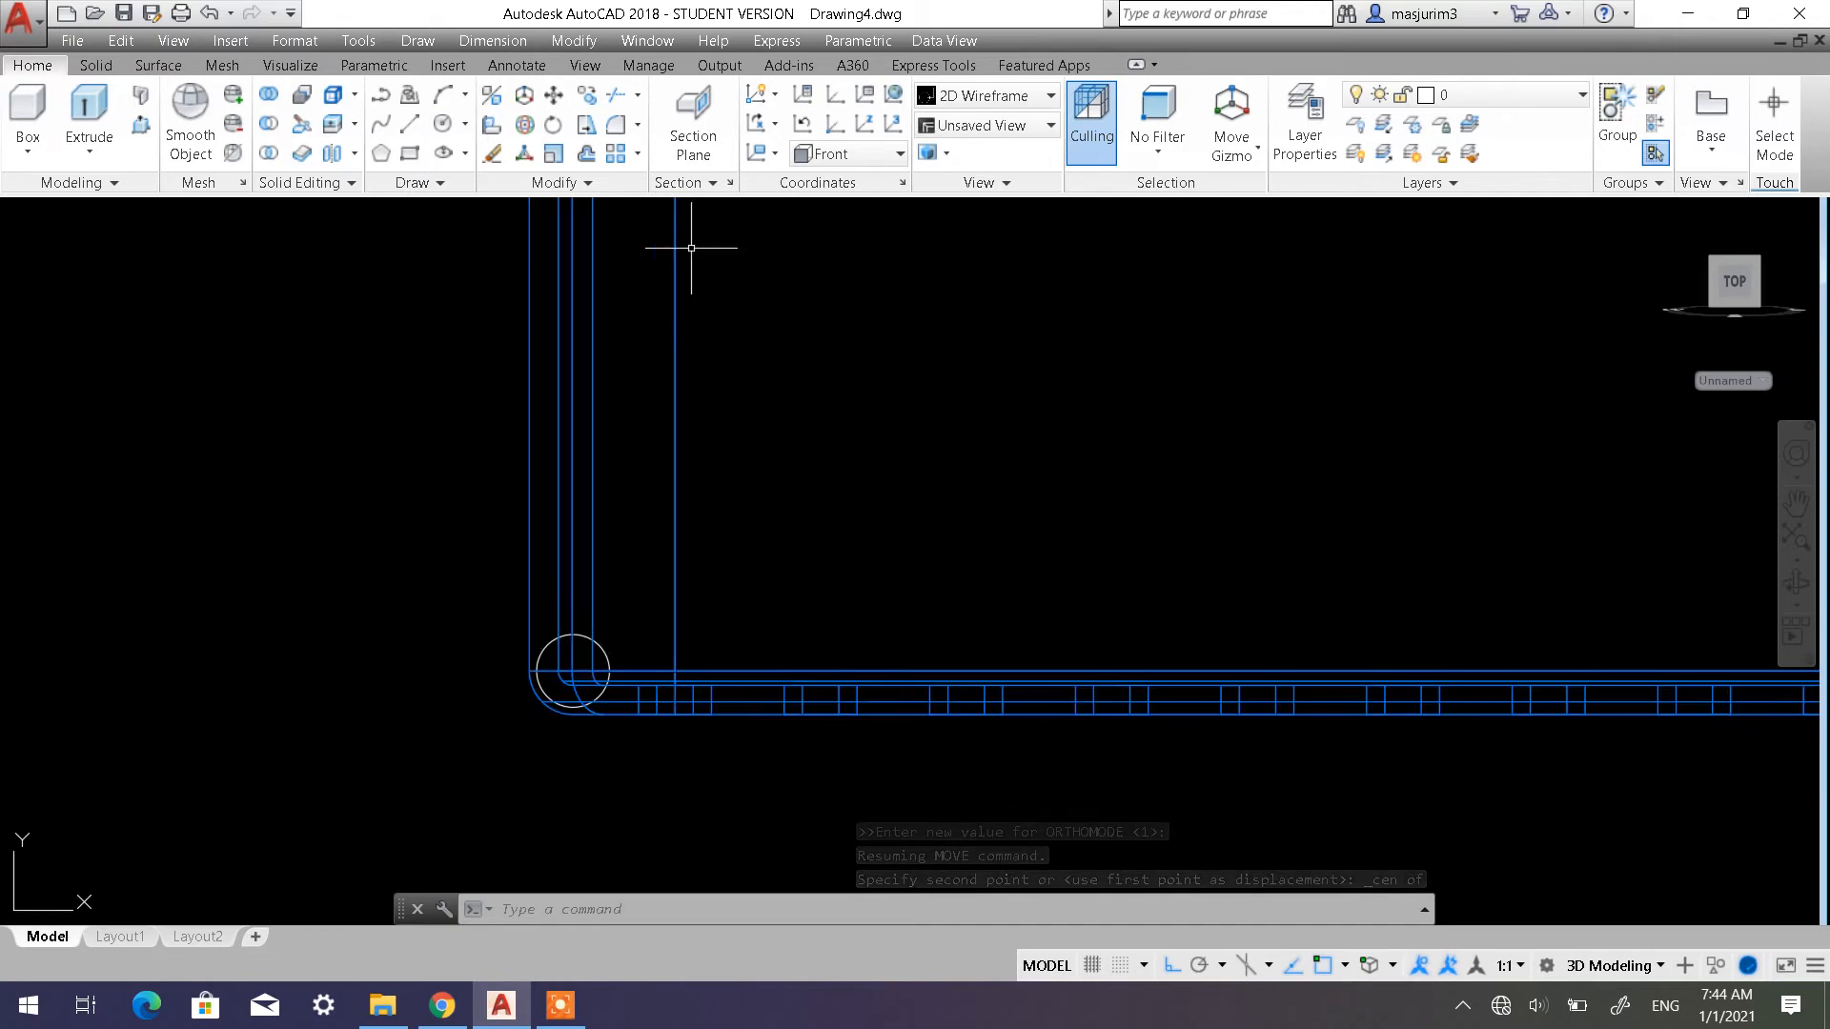
Move the circle 12 units horizontally from the corner toward the middle of the container's front side
left_click(554, 95)
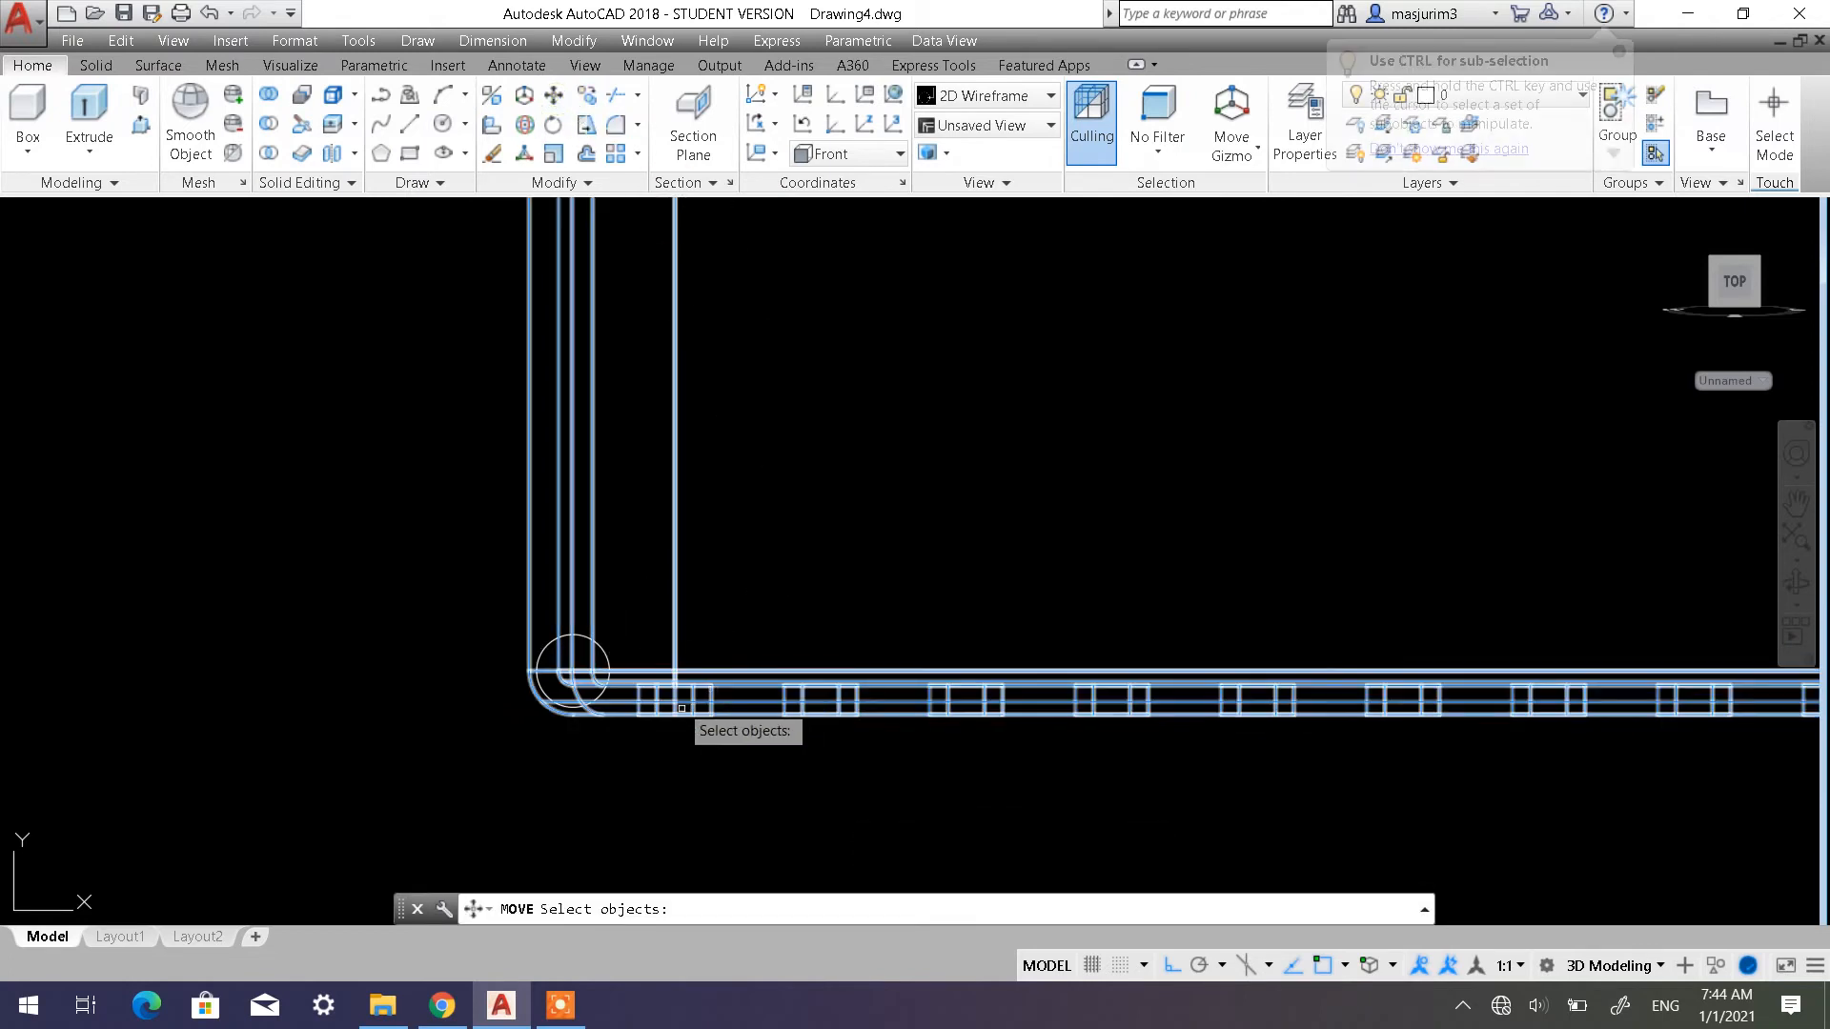
left_click(610, 658)
key("Return")
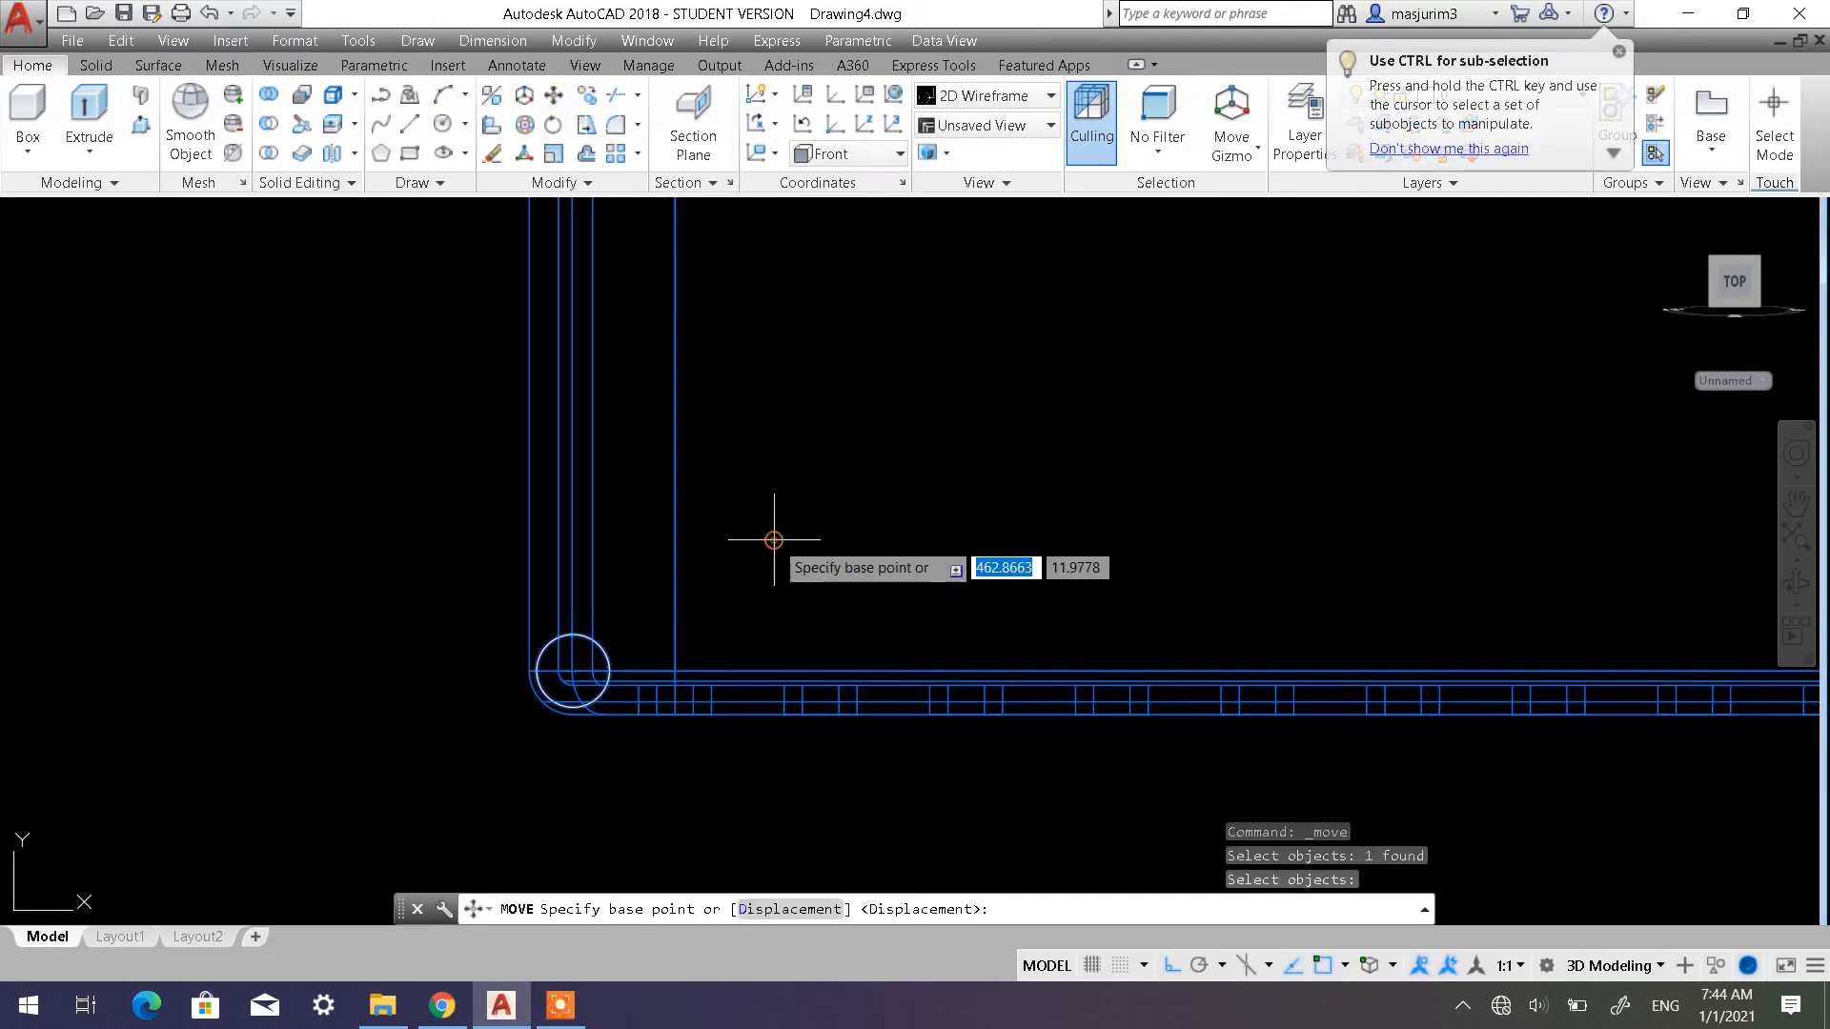
left_click(773, 541)
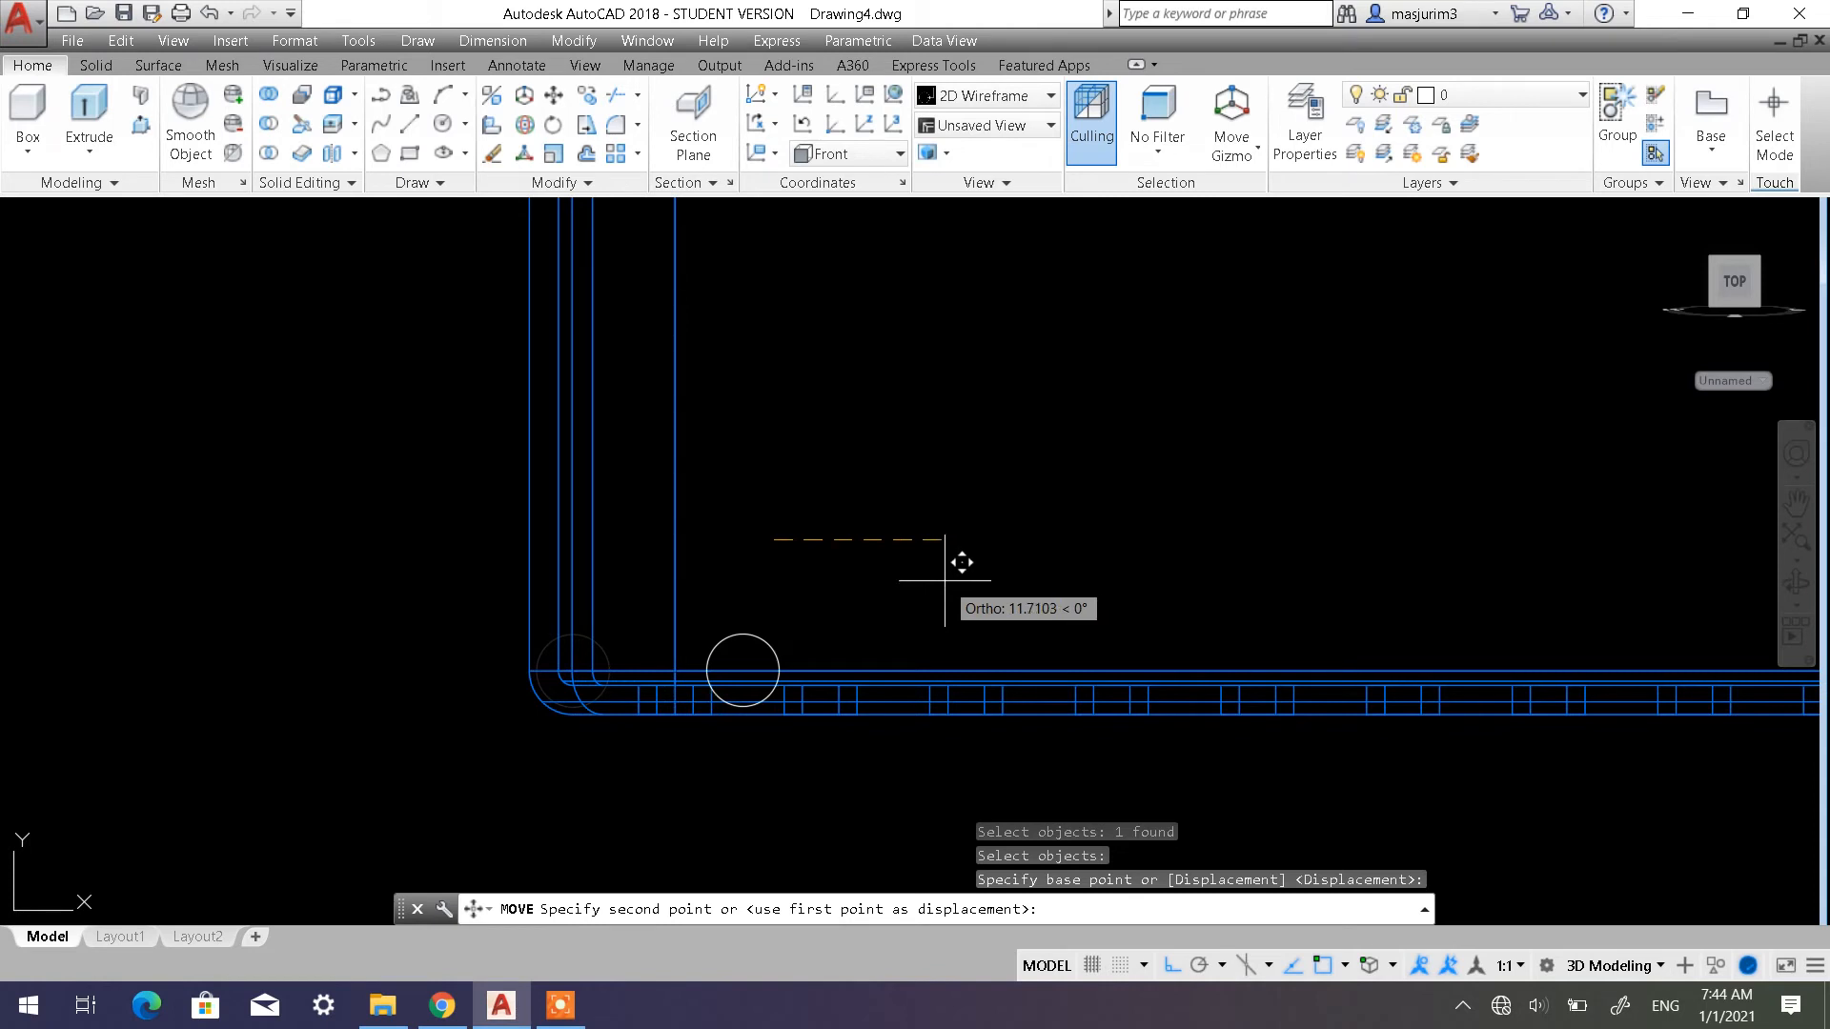
type("12")
key("Return")
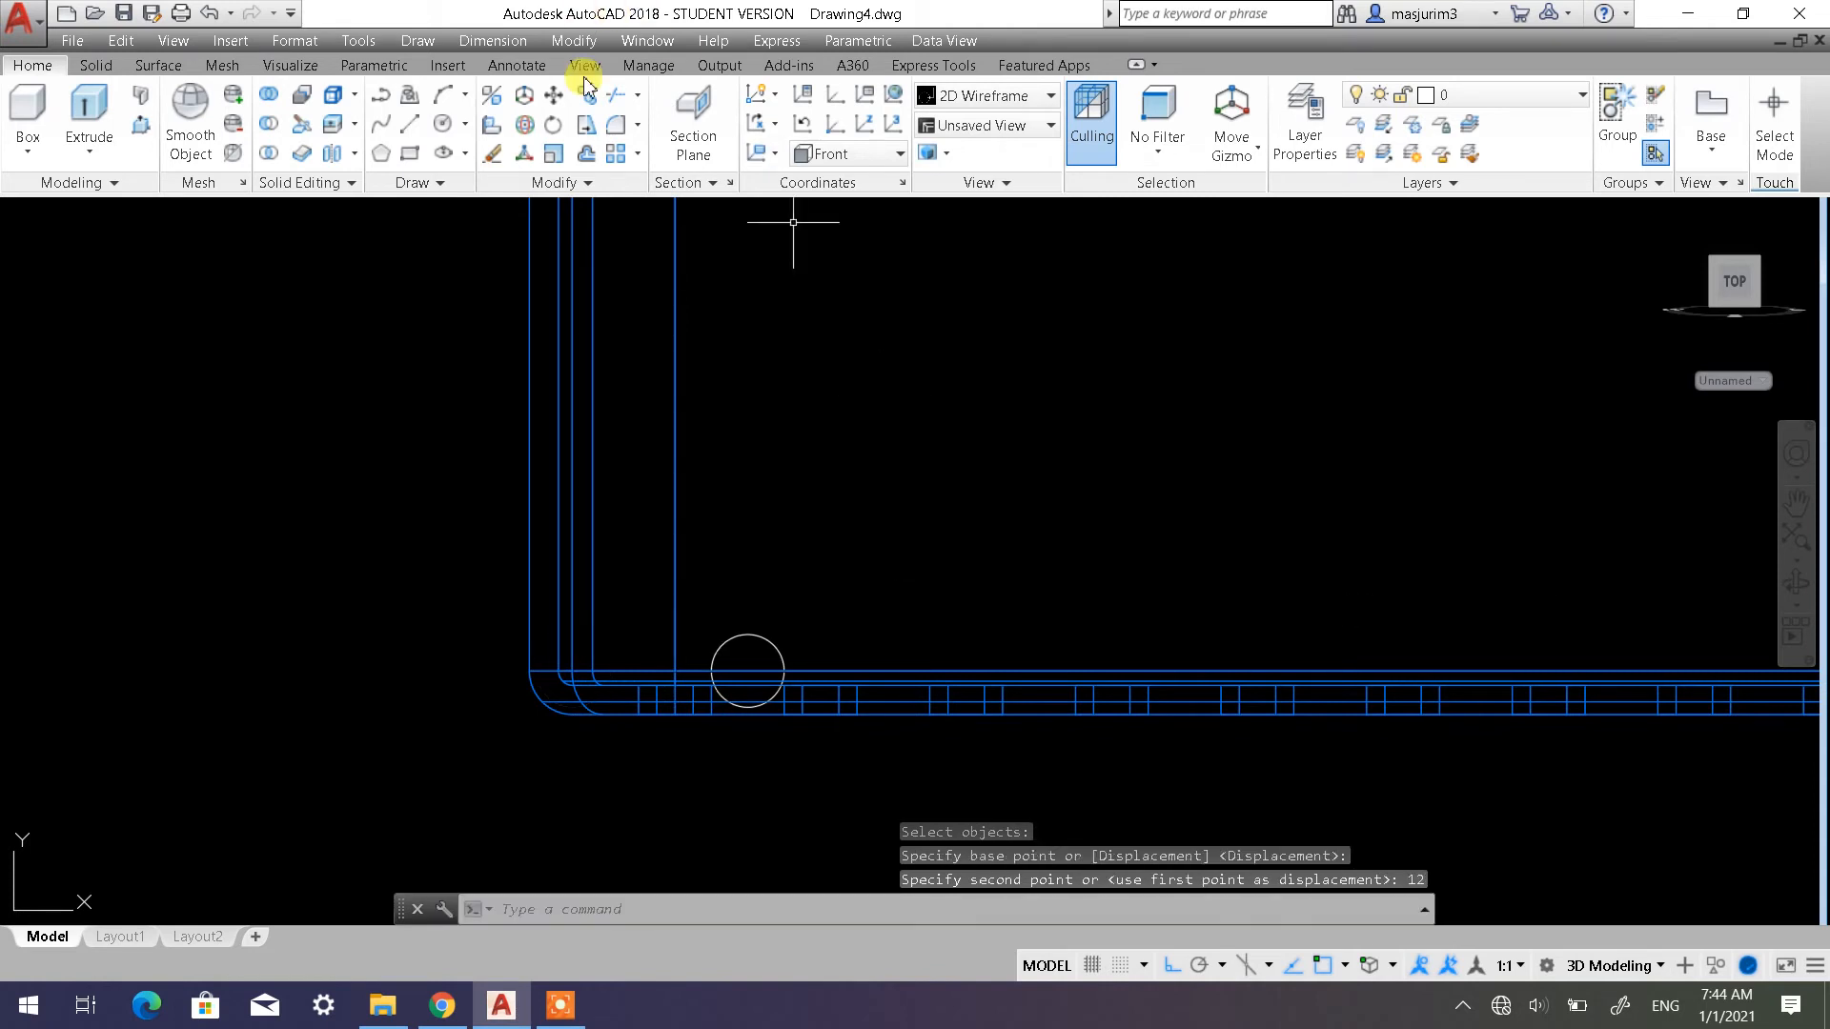
Move the circle 4 units straight up from the container's floor
left_click(553, 94)
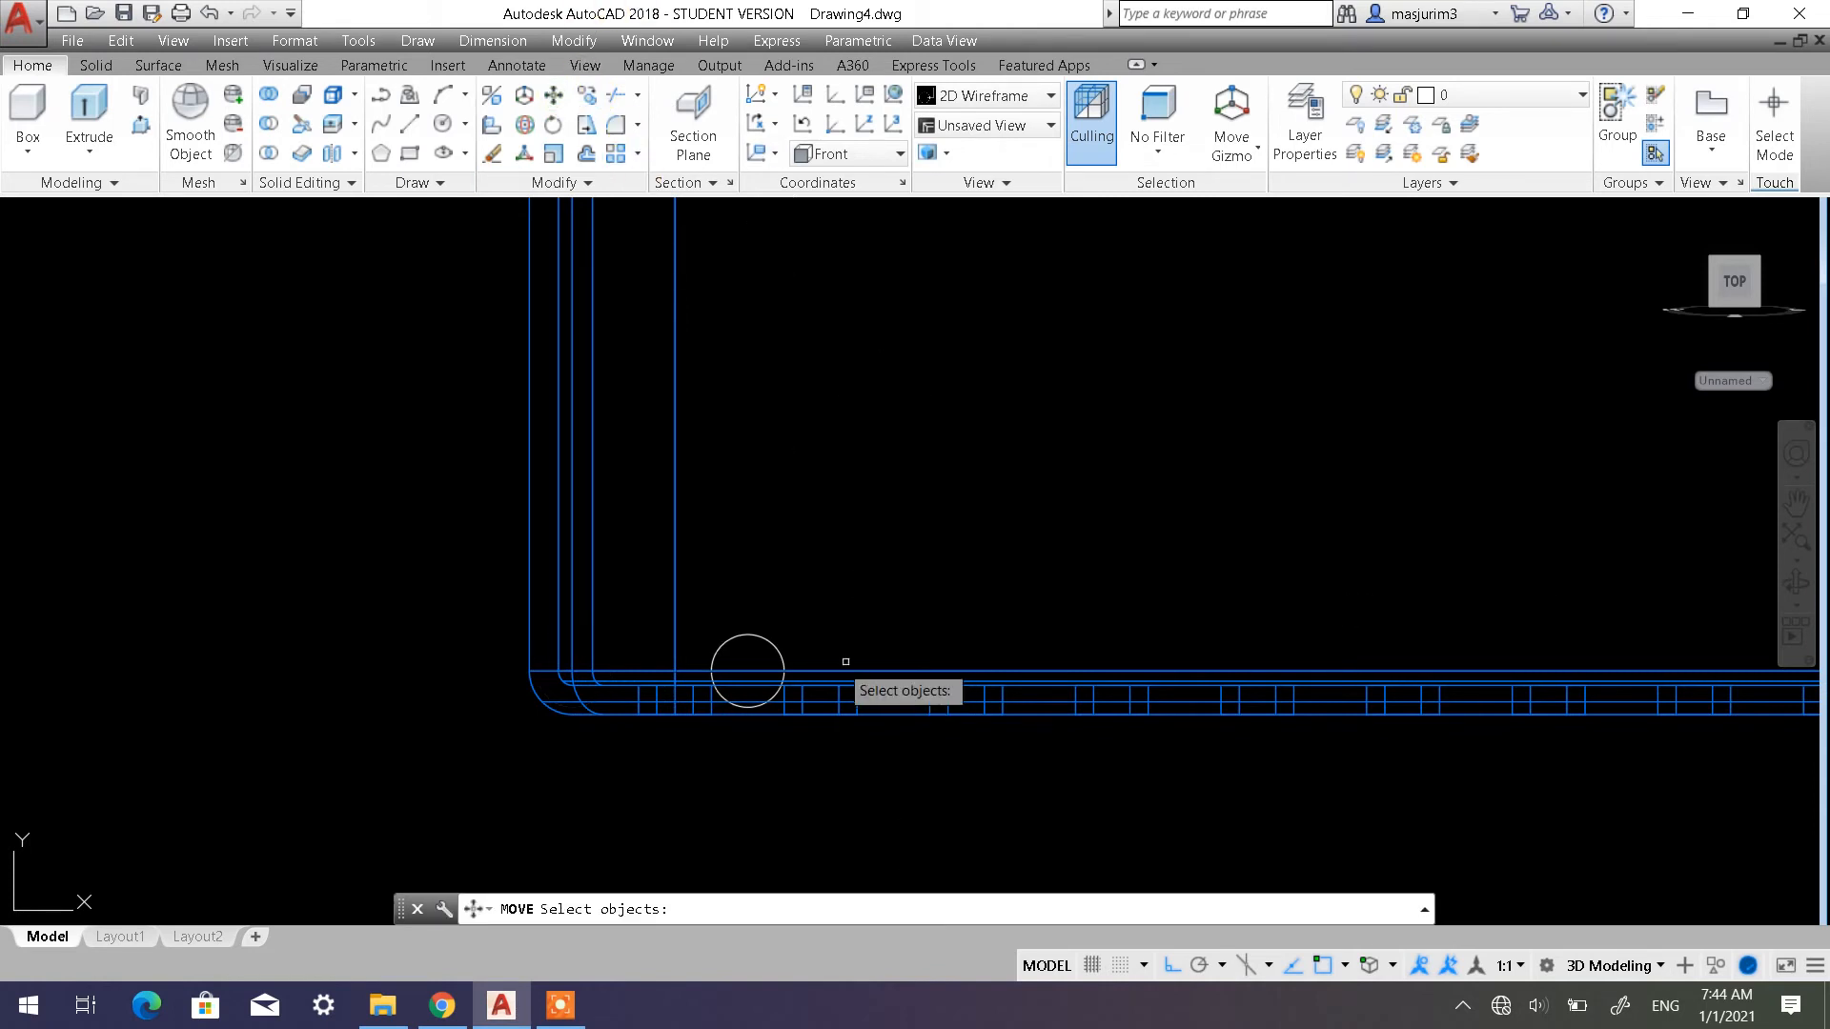
left_click(771, 645)
key("Return")
left_click(825, 550)
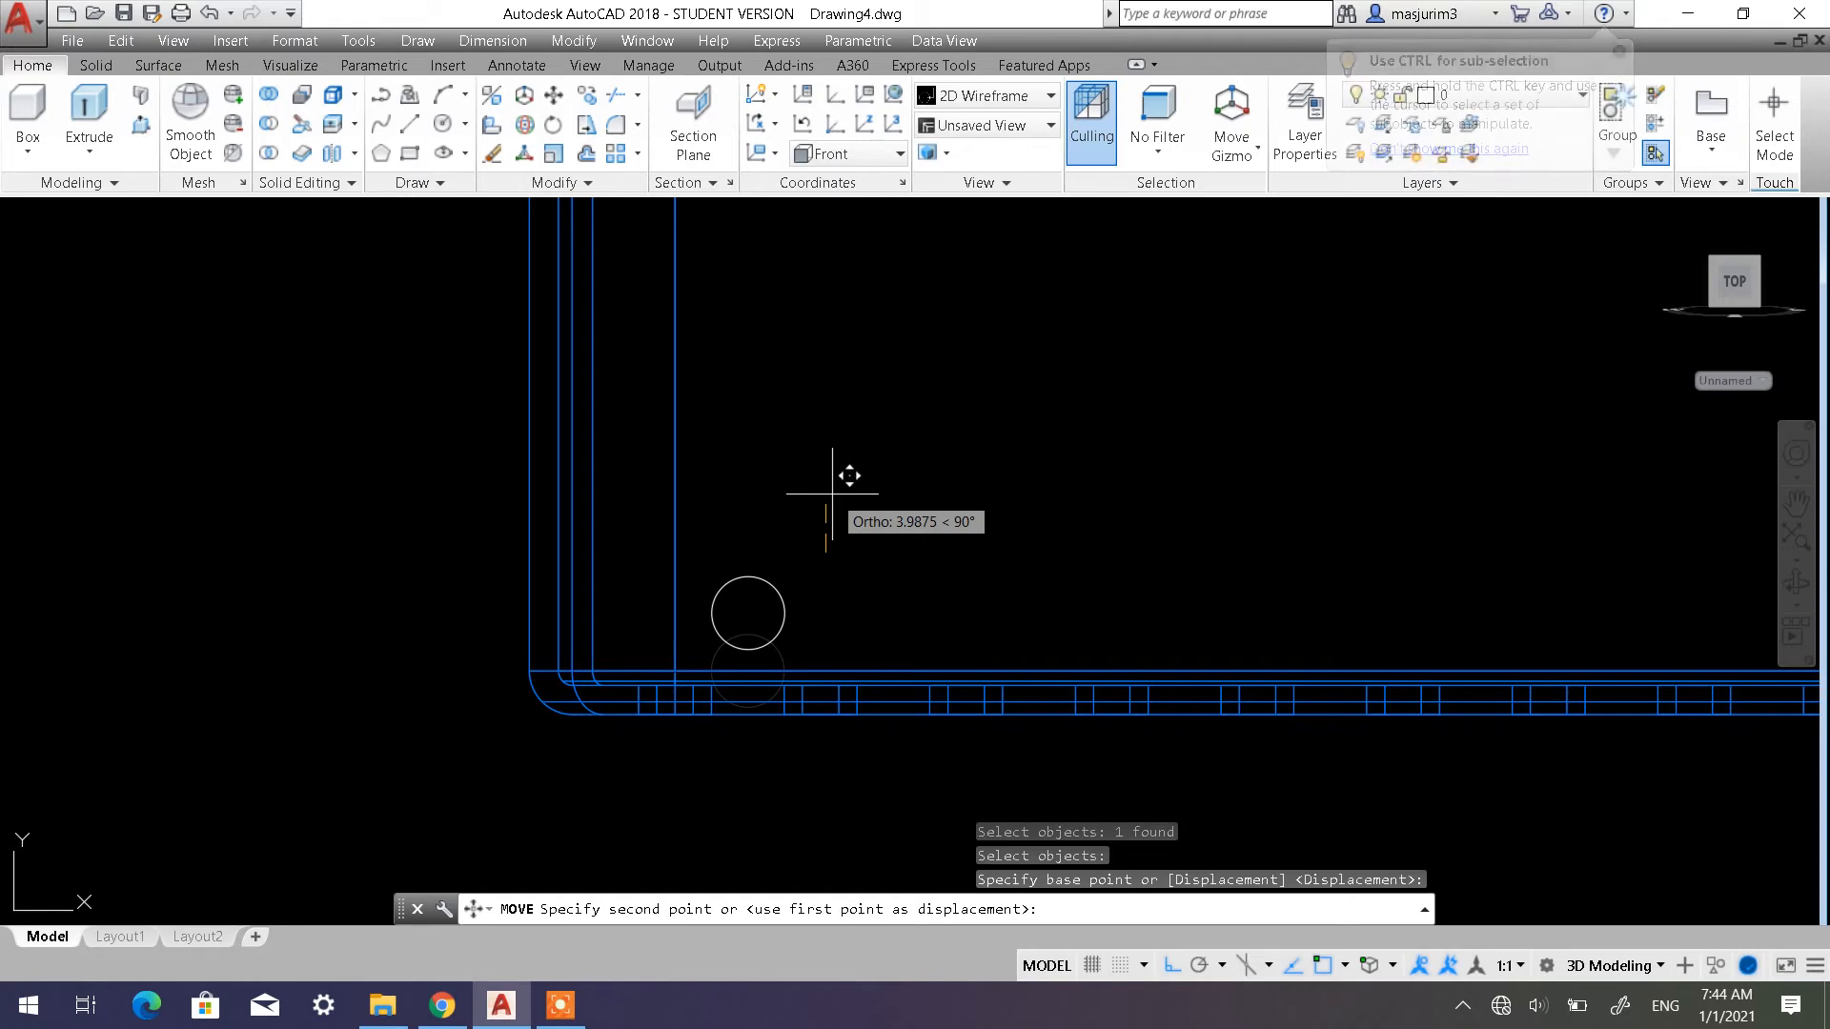
type("4")
key("Return")
scroll(869, 463, "down", 4)
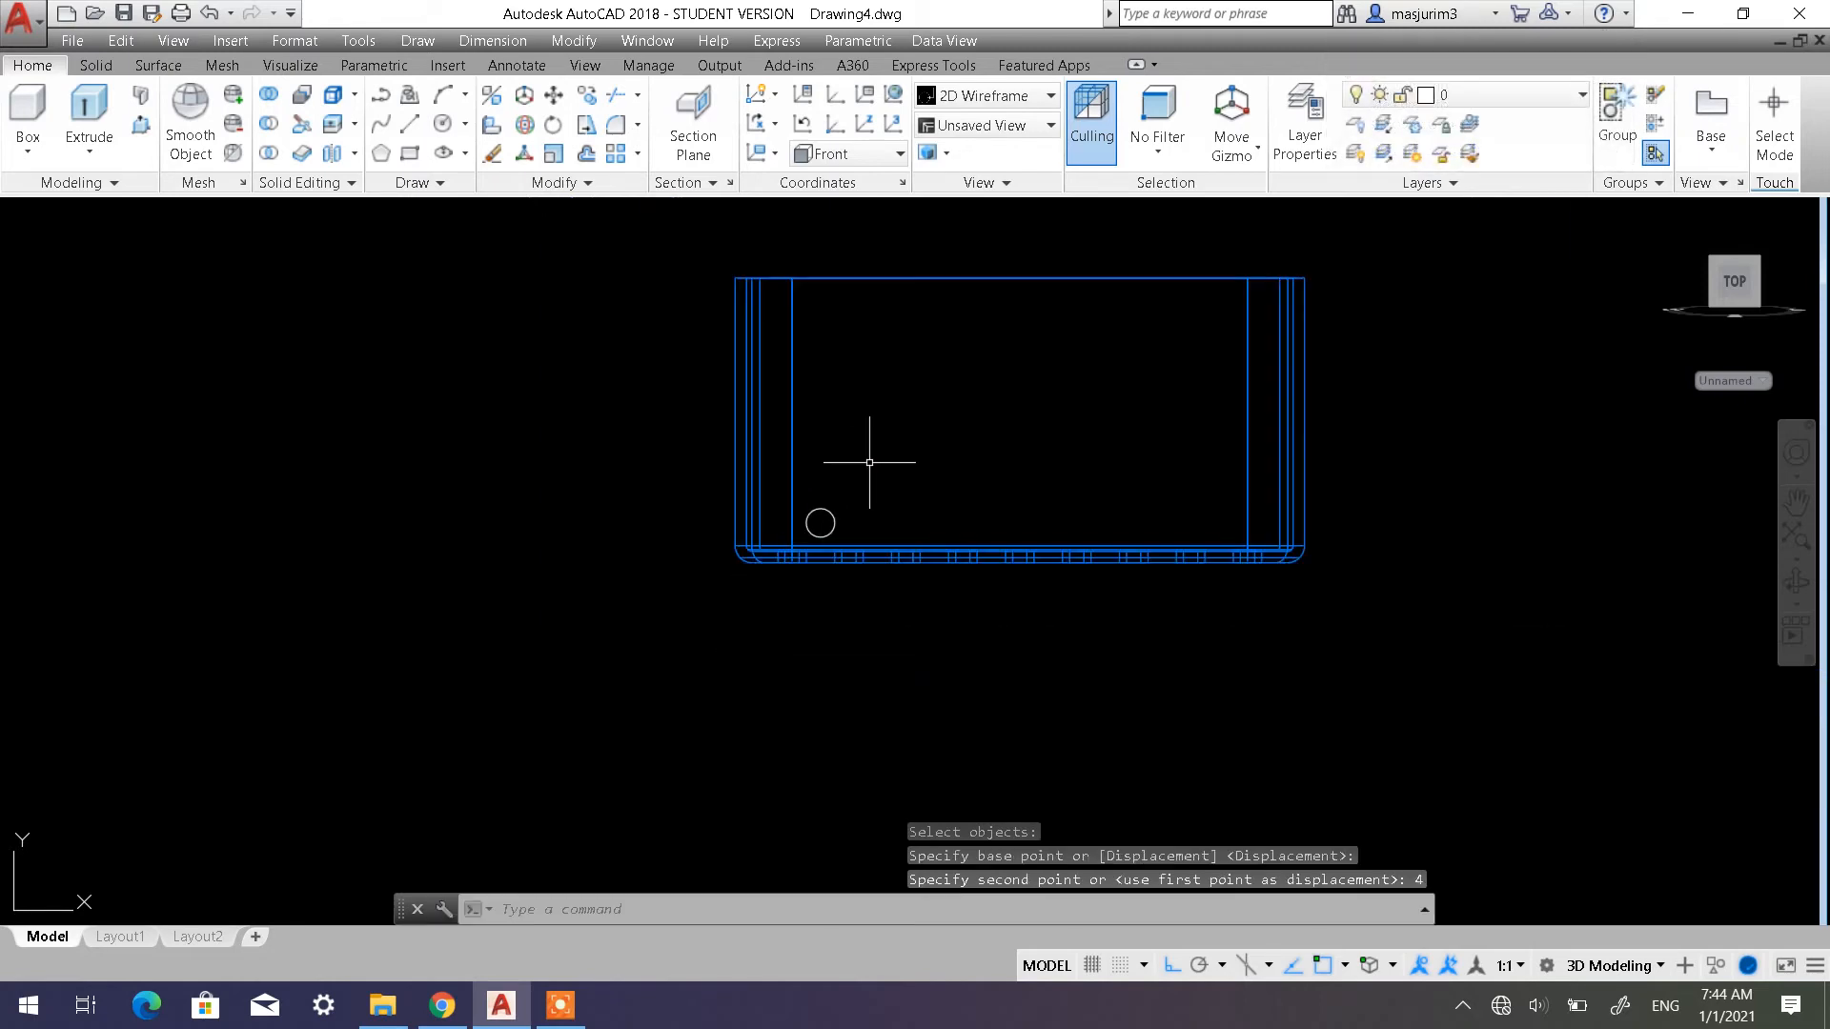
Extrude the circle into a long solid cylinder that reaches well past the container's opposite long wall
middle_click_drag(916, 460, 1072, 545, "shift")
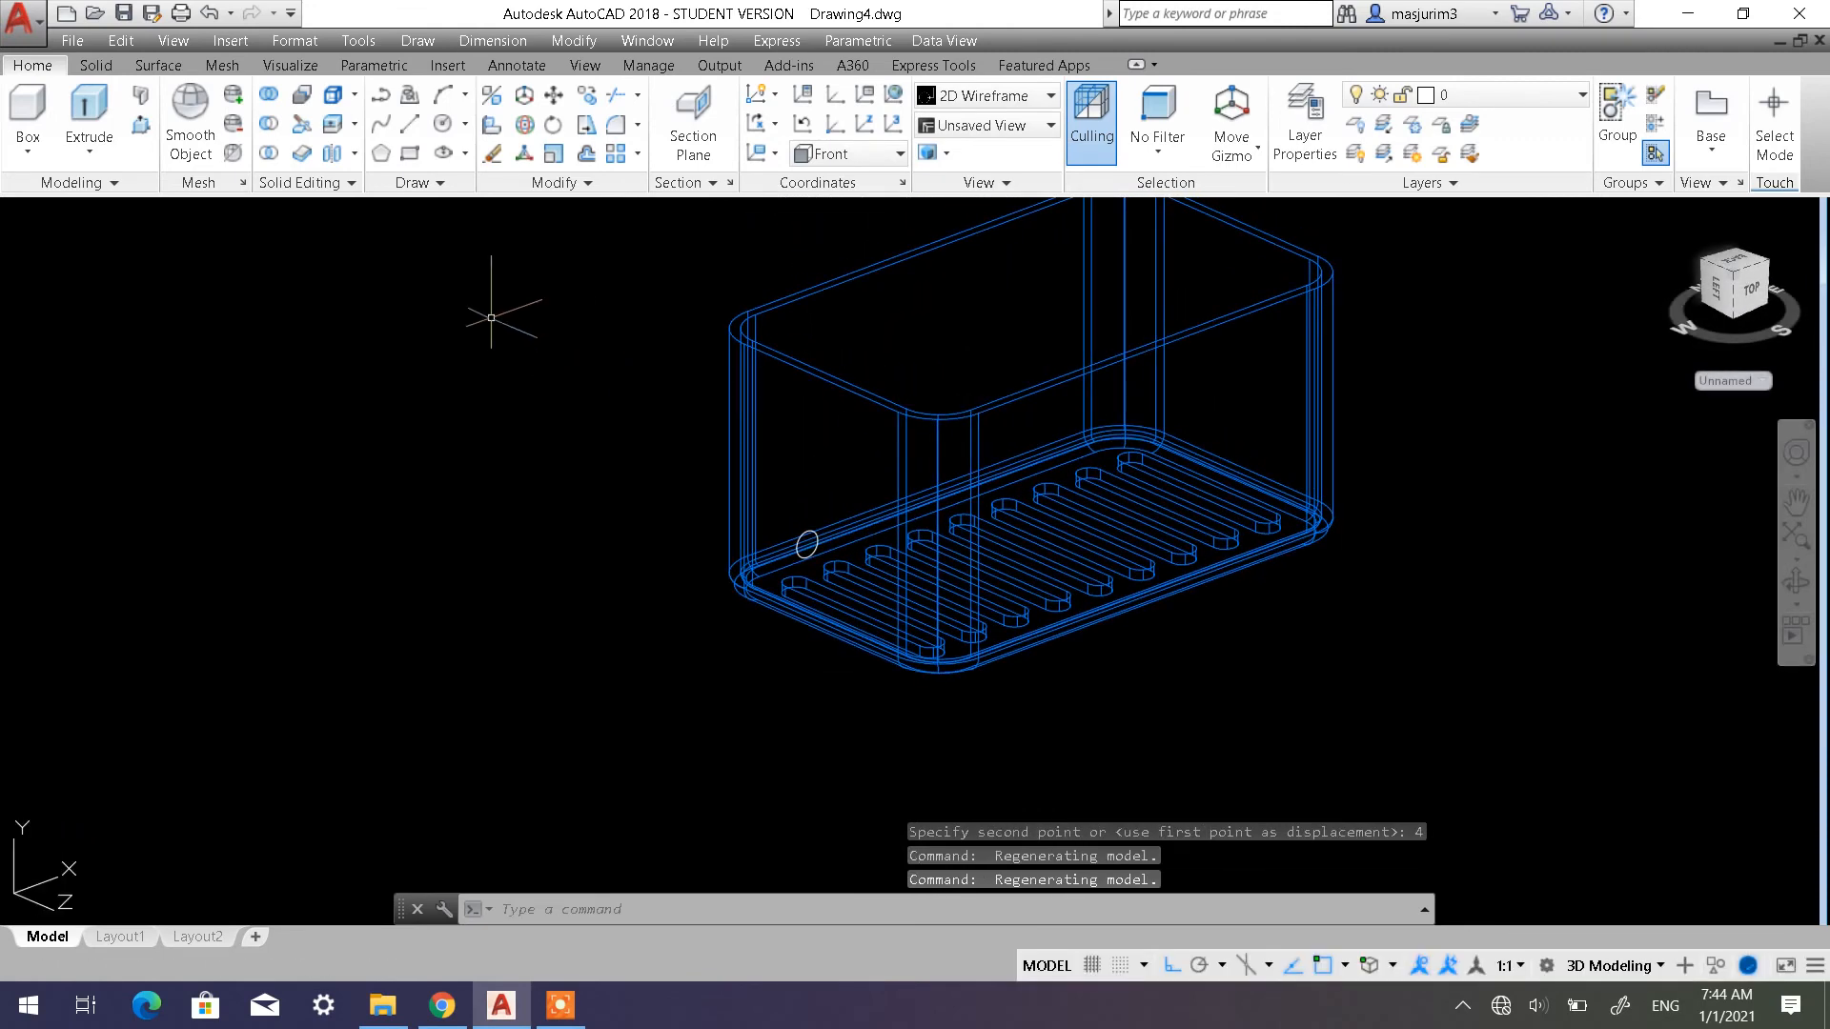
middle_click_drag(824, 475, 1010, 496, "shift")
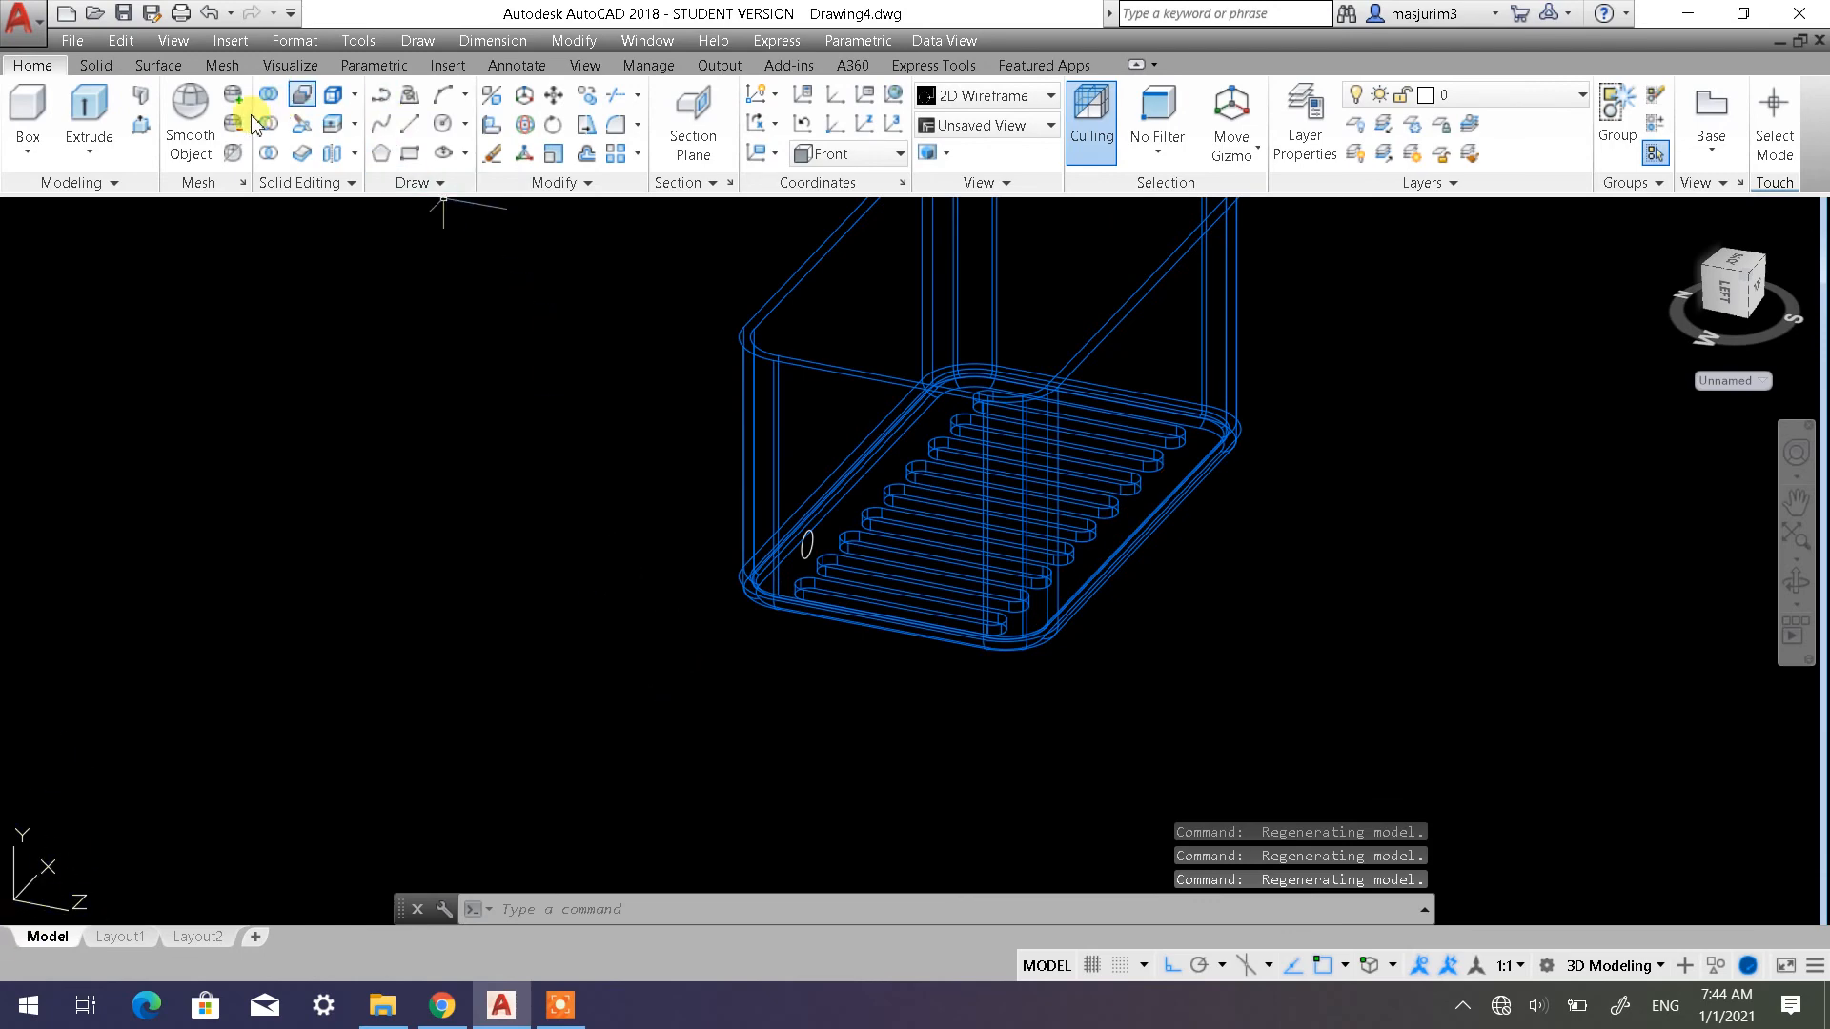
left_click(88, 113)
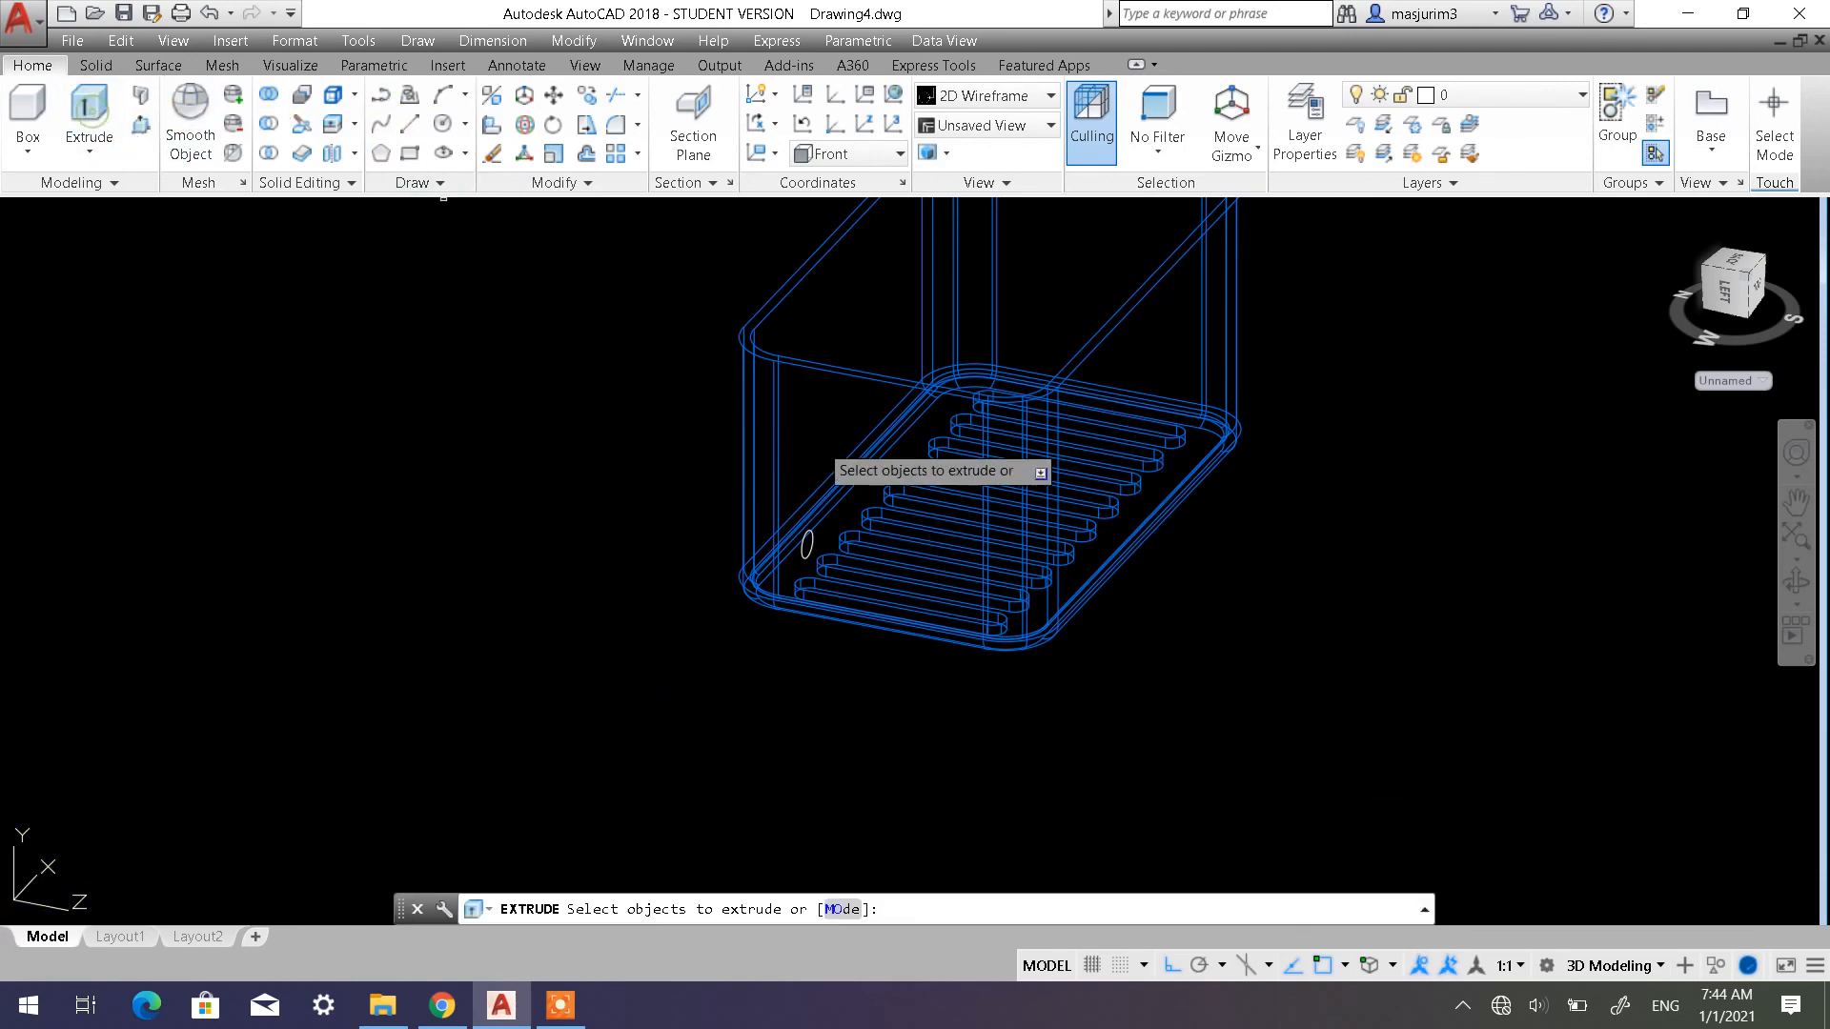
left_click(809, 549)
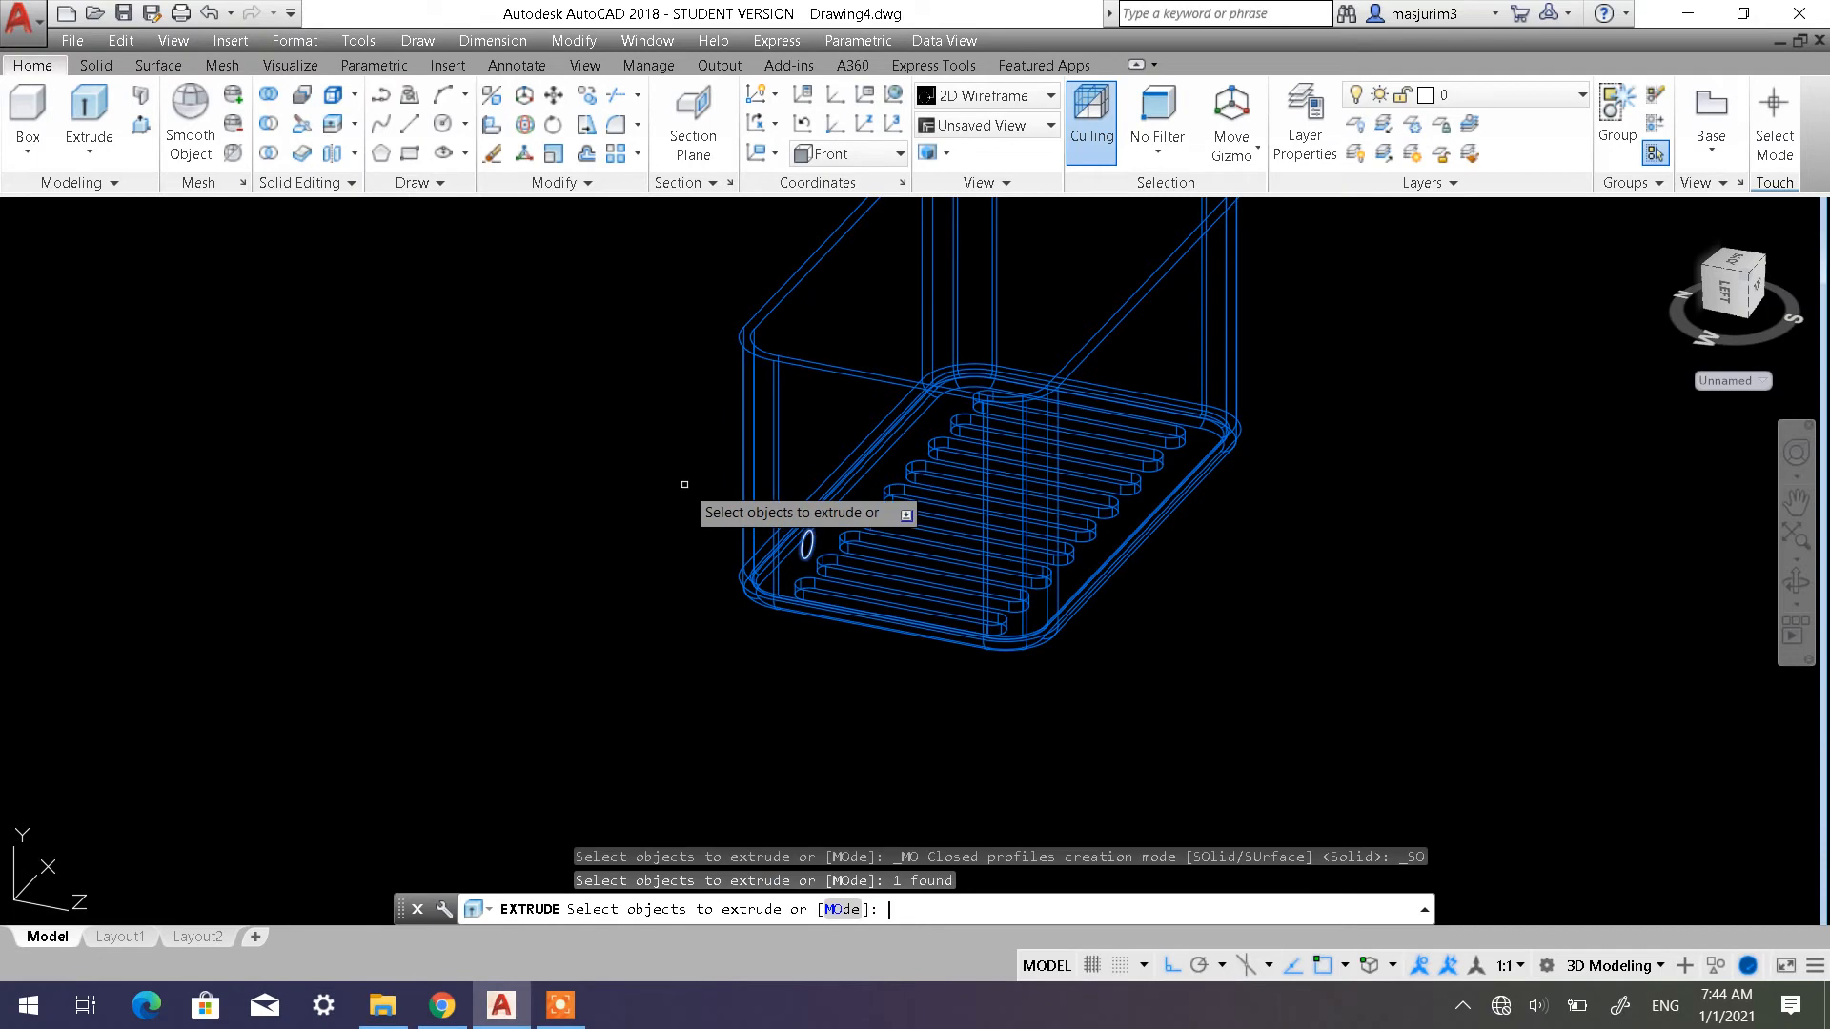
key("Return")
left_click(1558, 679)
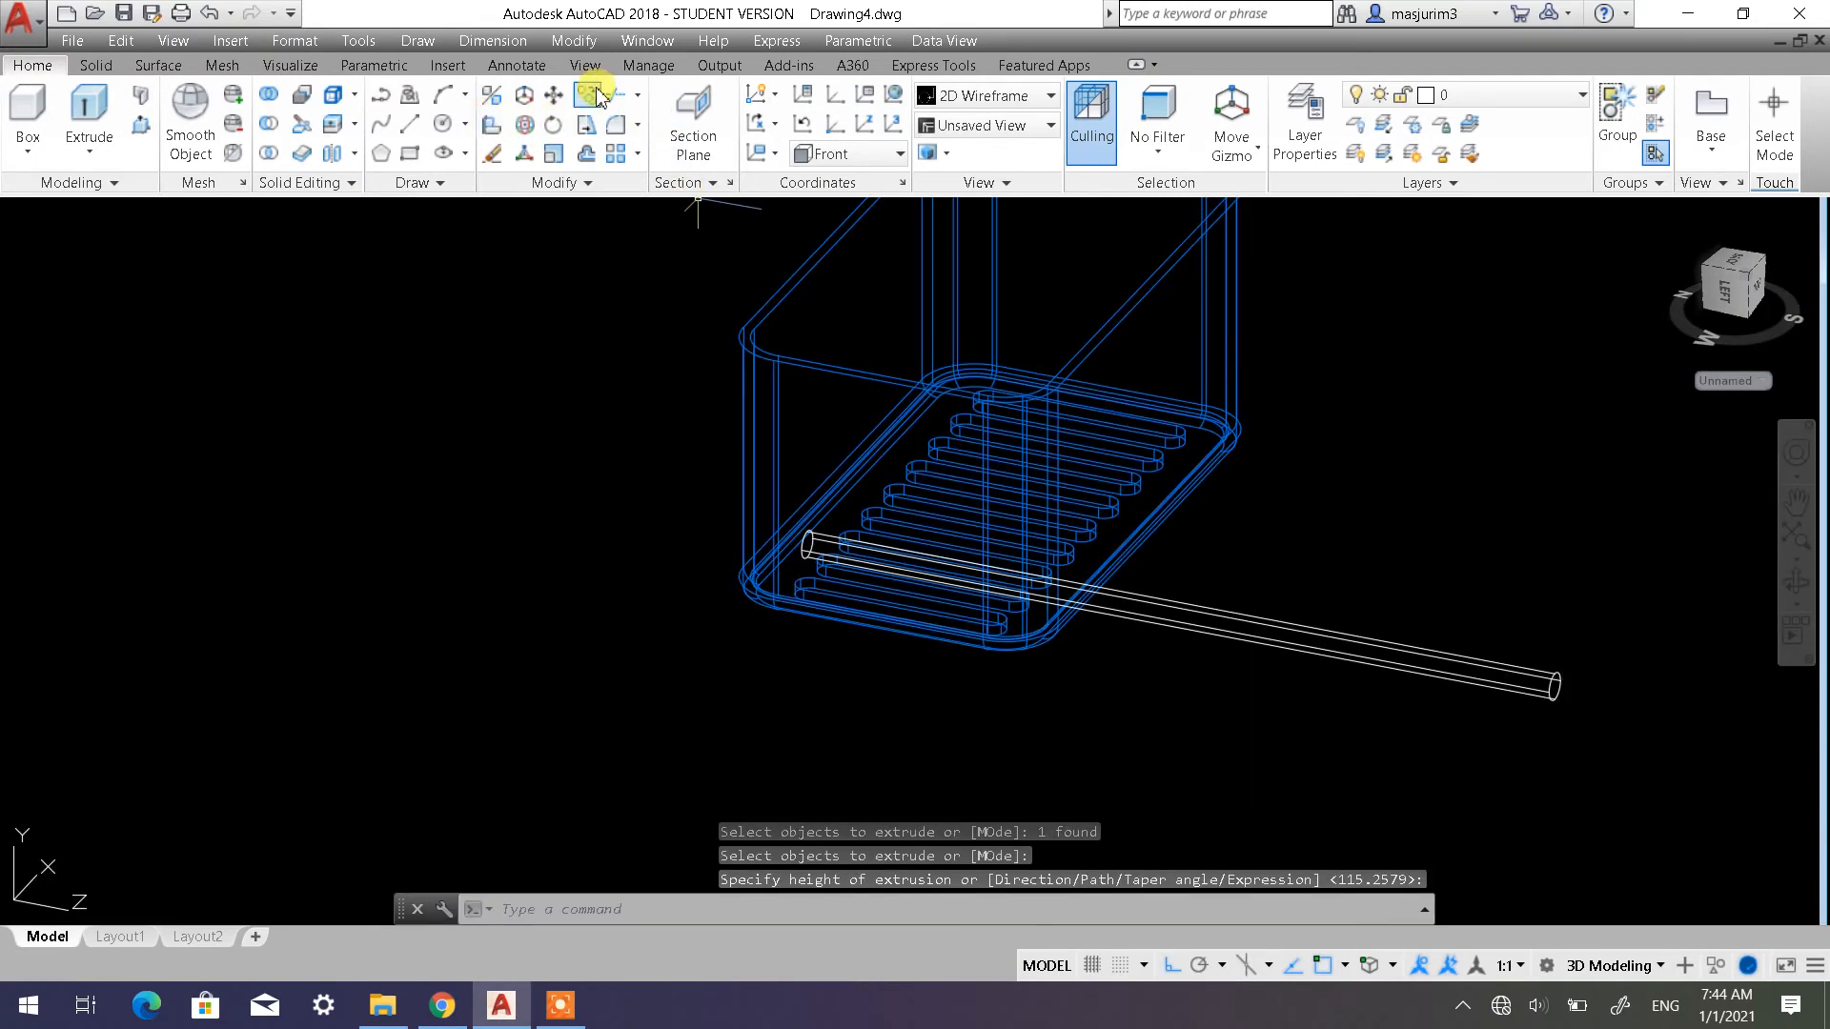
Move the cylinder along its own axis so that it protrudes through both long walls of the container
left_click(552, 95)
left_click(1339, 700)
left_click(1376, 519)
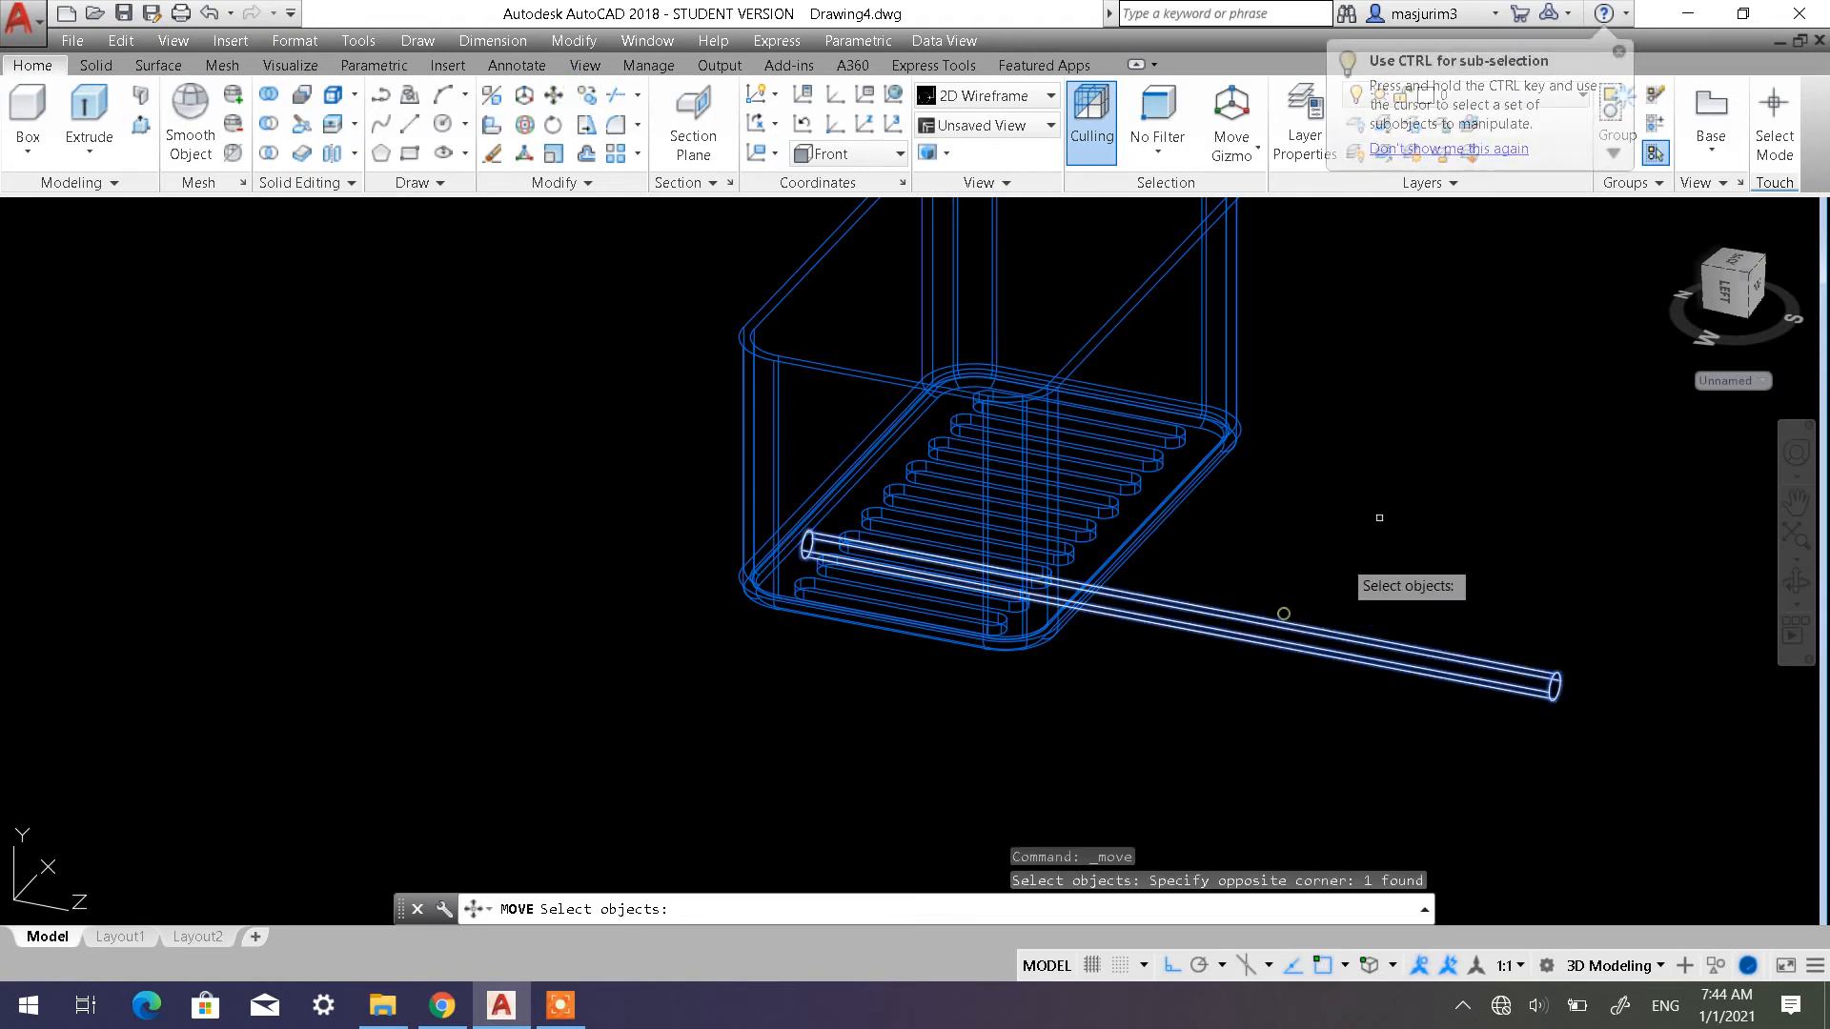
key("Return")
left_click(1378, 519)
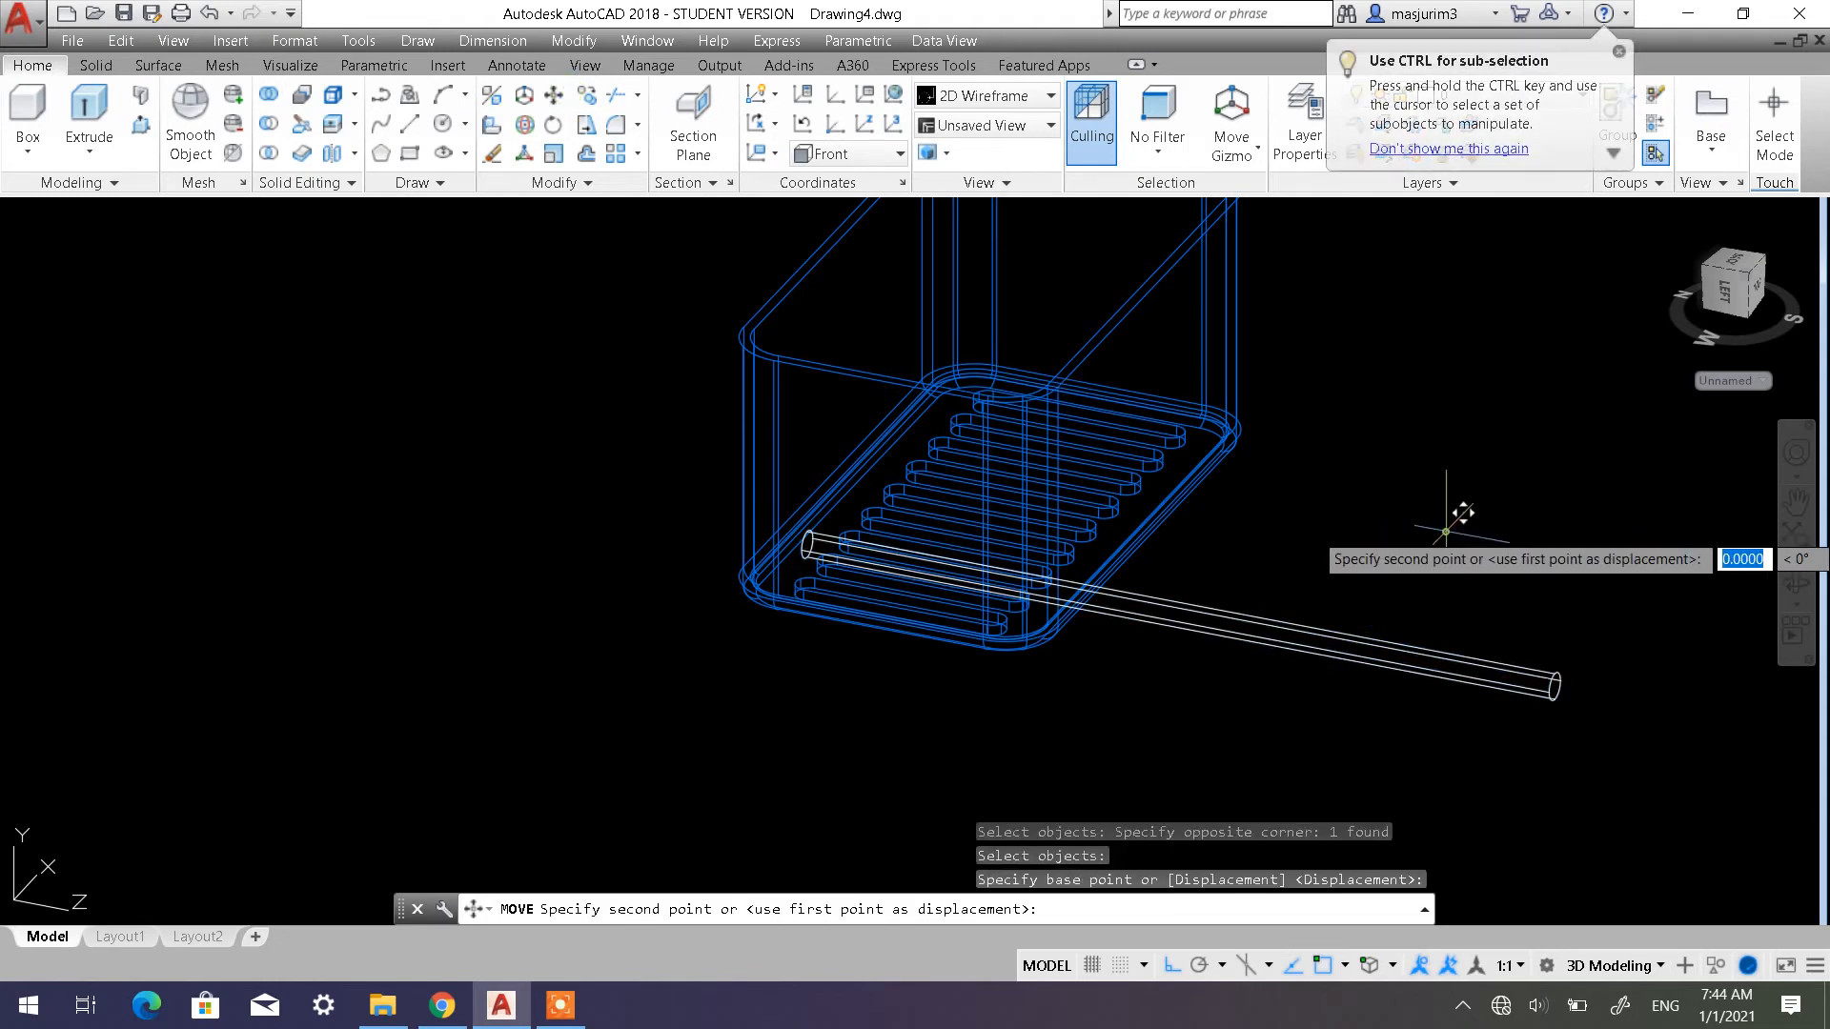
left_click(1302, 495)
key("Escape")
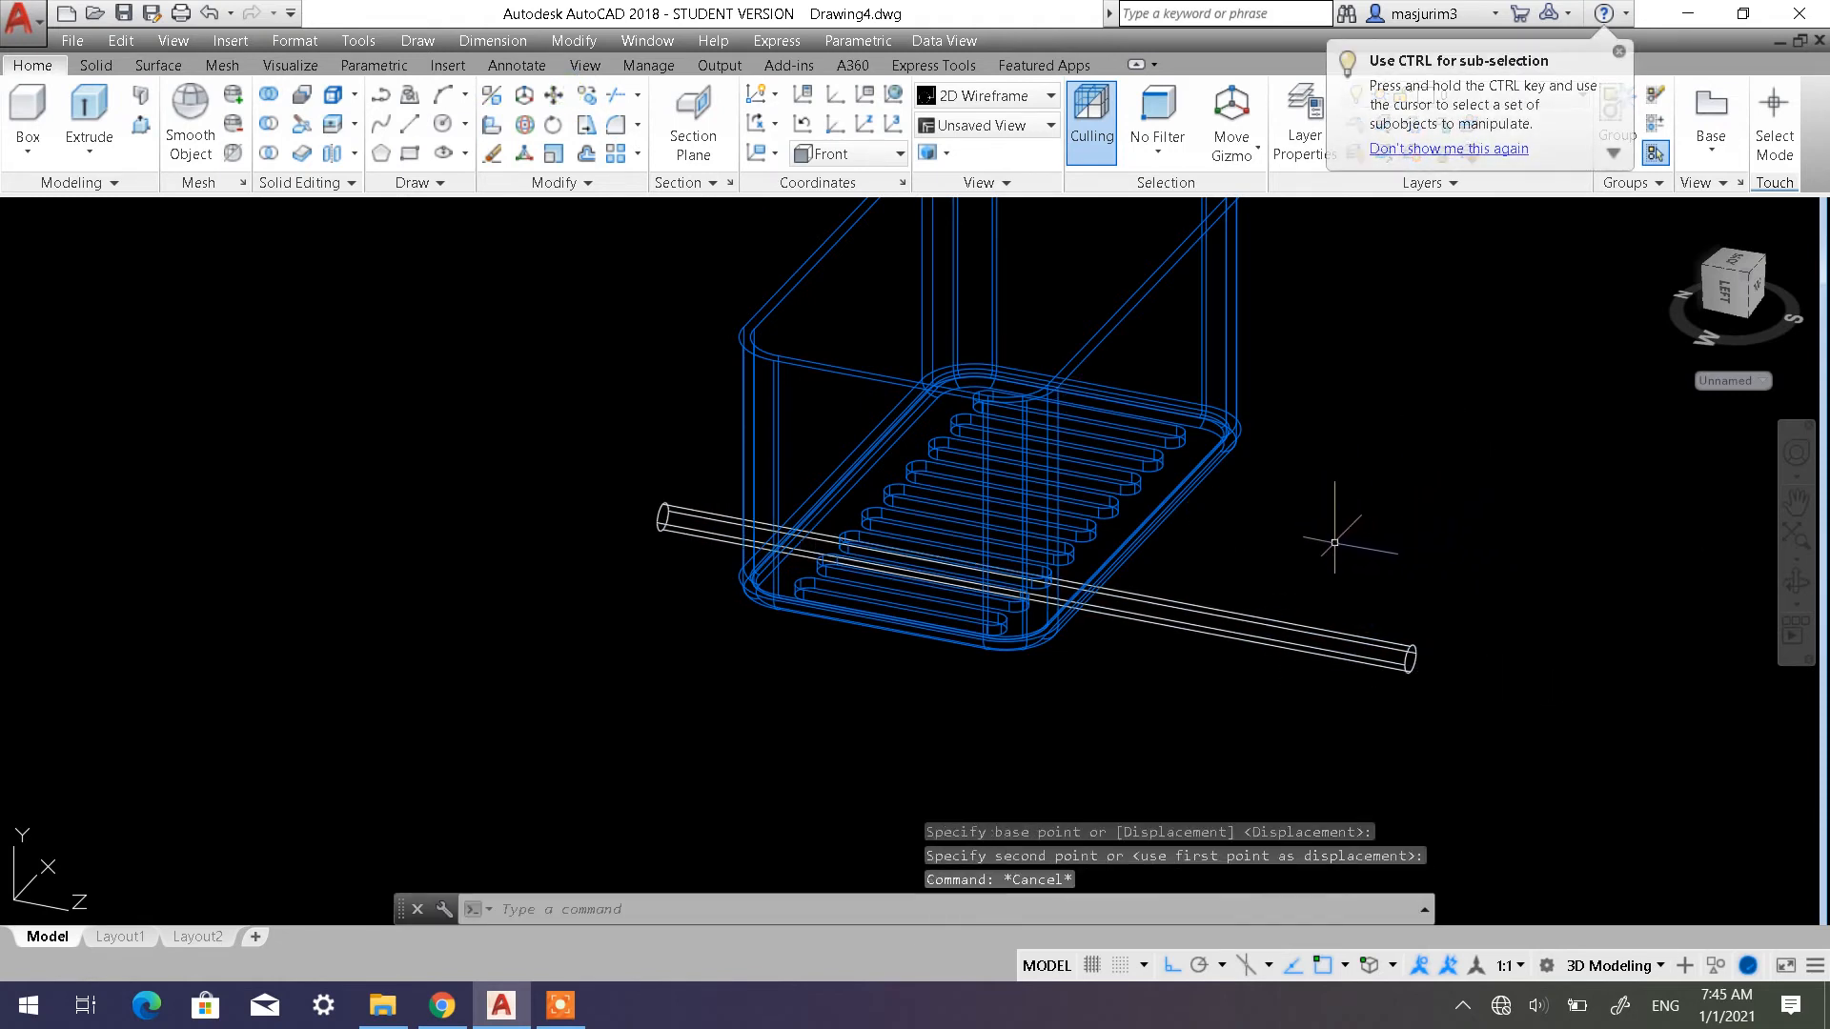
Create a rectangular array of the cylinder and extend it to 11 columns along the container's long wall
middle_click_drag(1334, 542, 1229, 595, "shift")
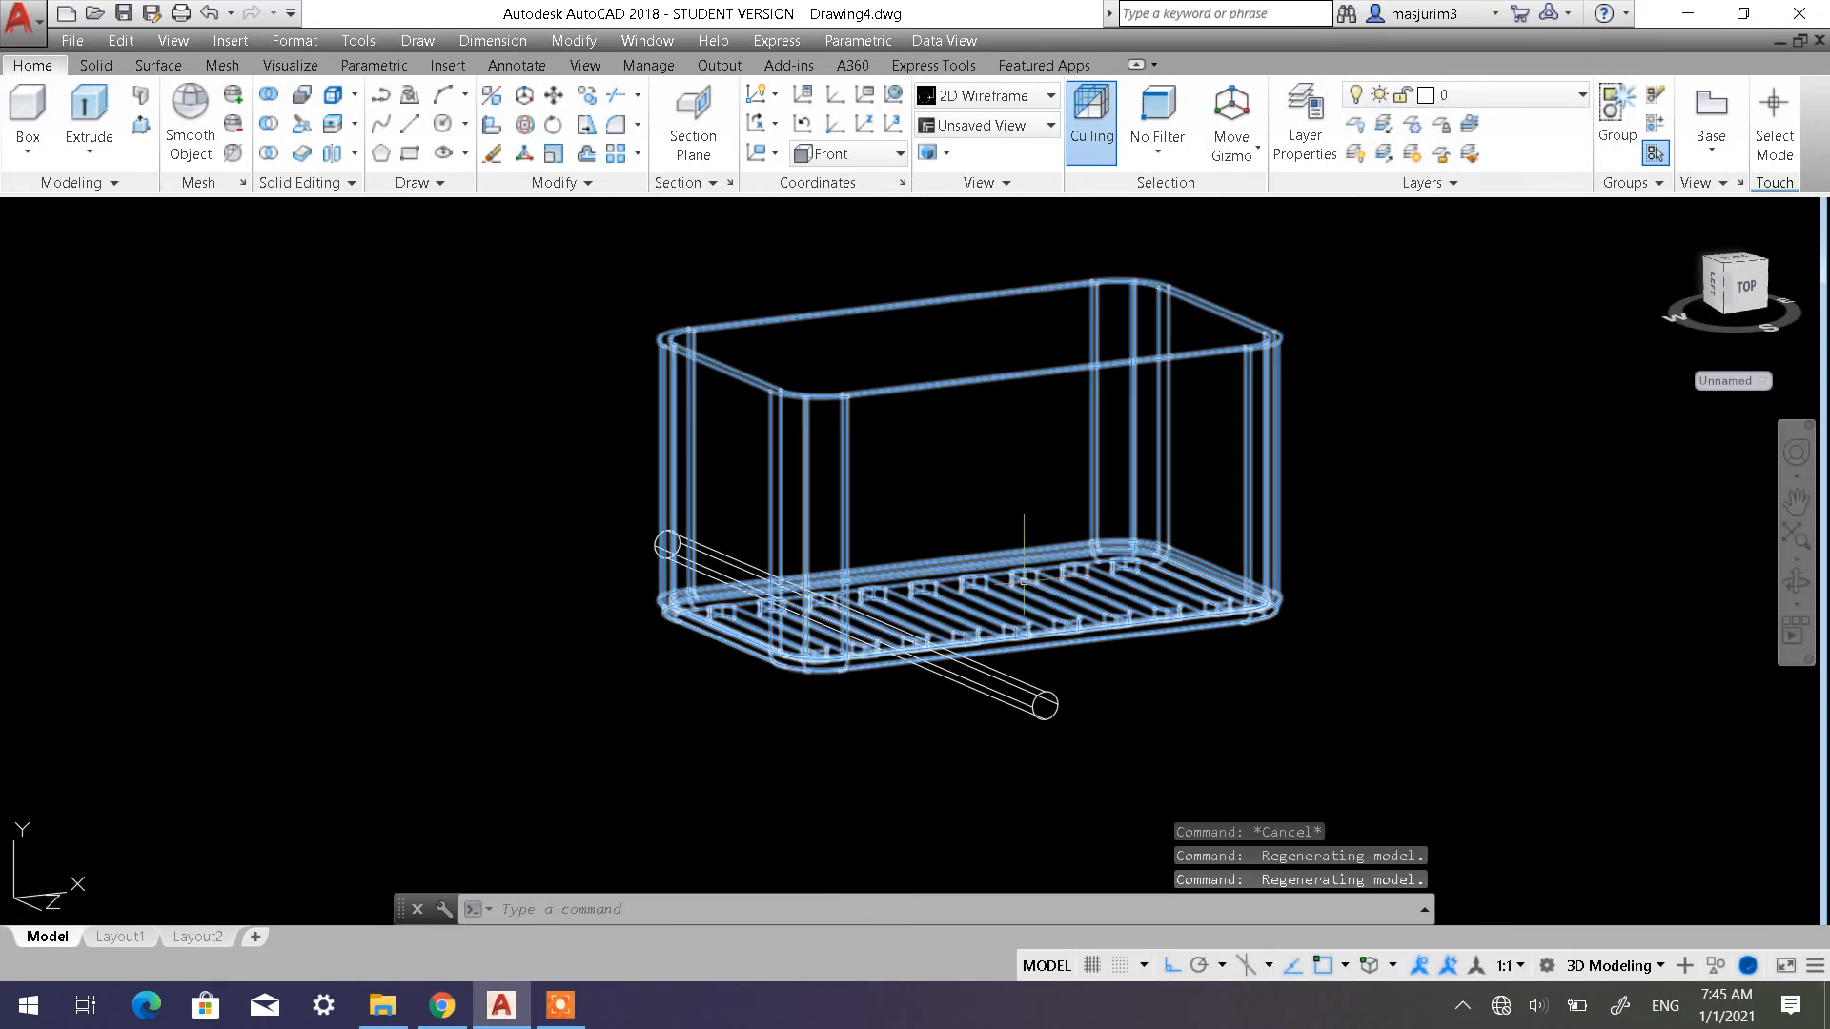
left_click(637, 155)
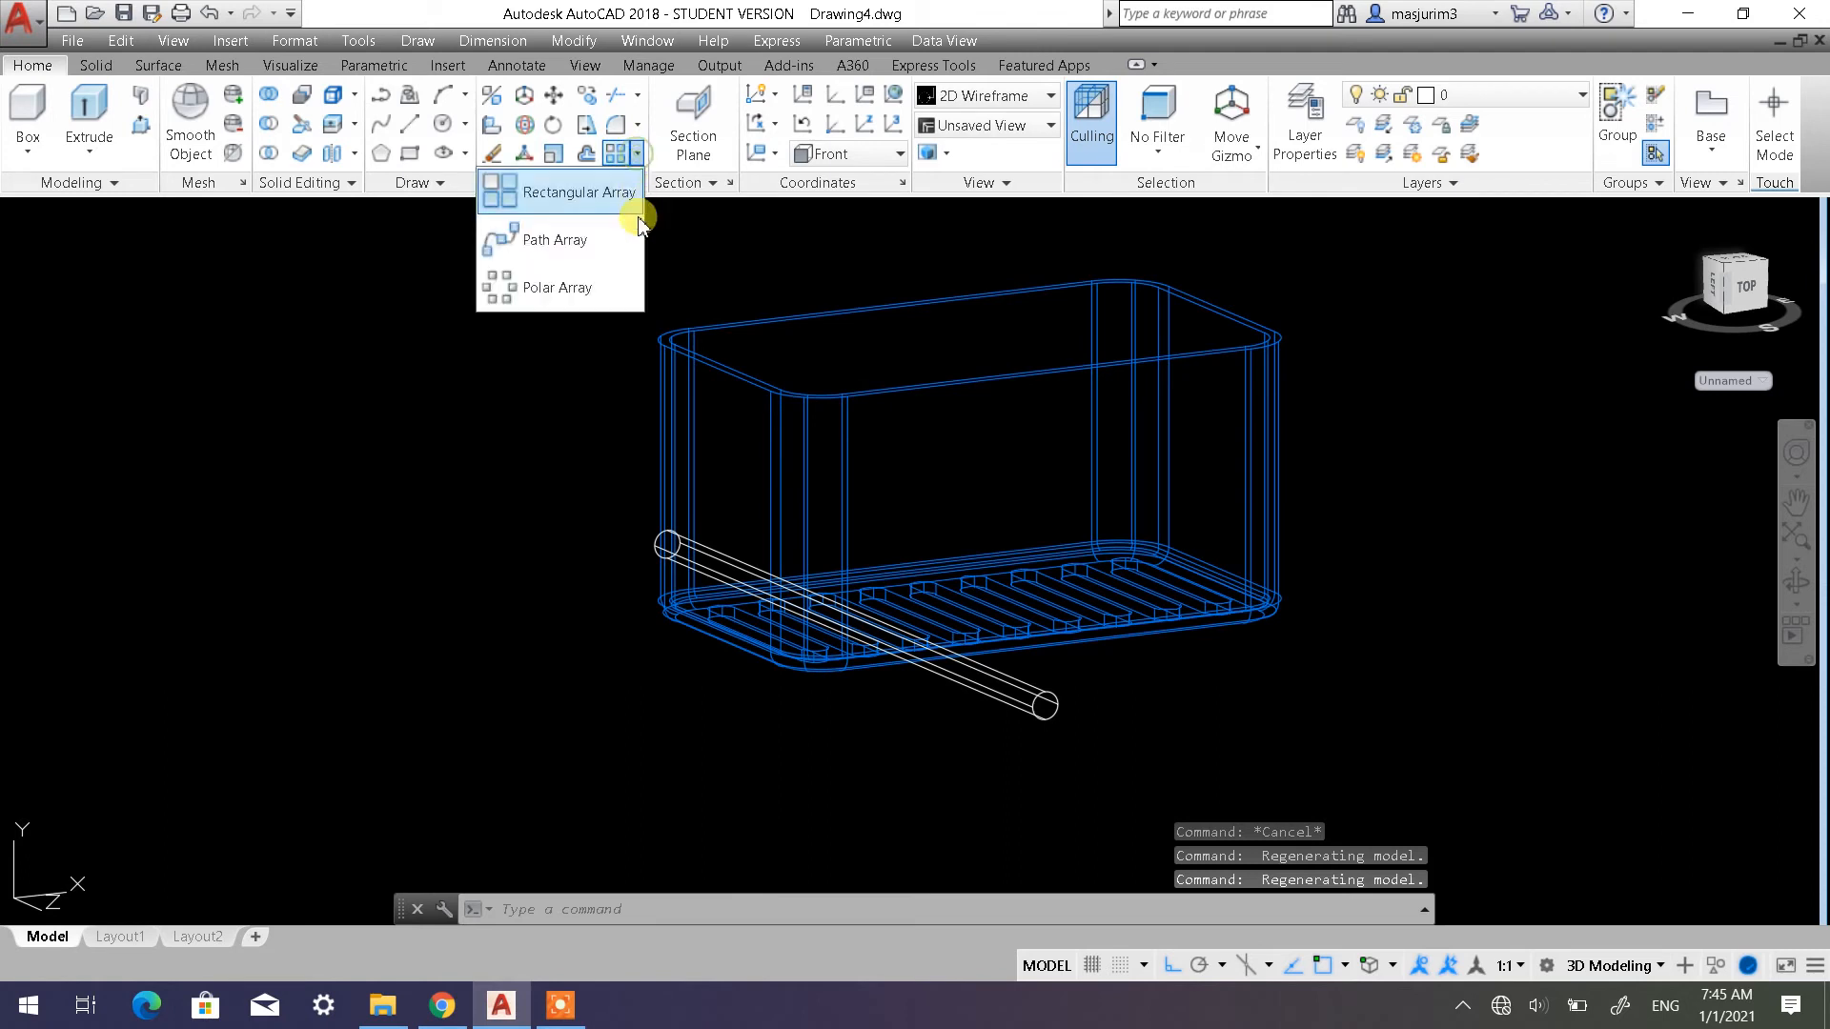
left_click(574, 190)
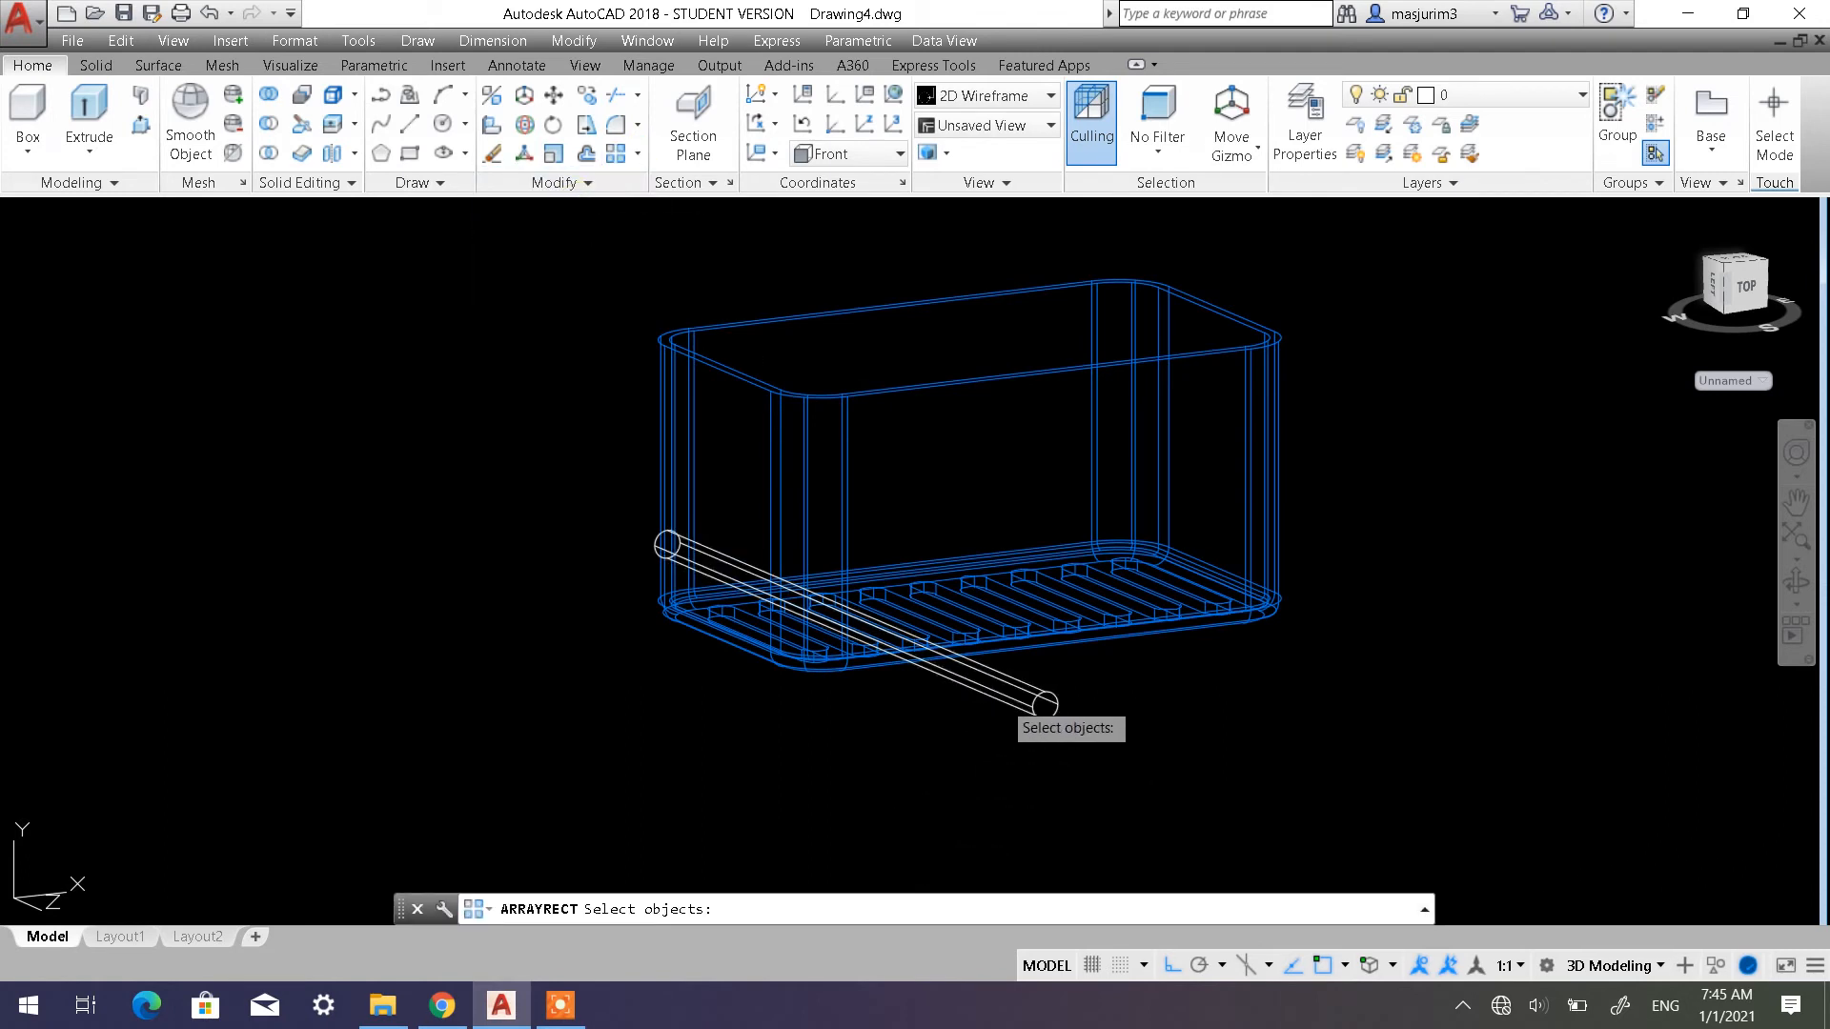
left_click(1009, 697)
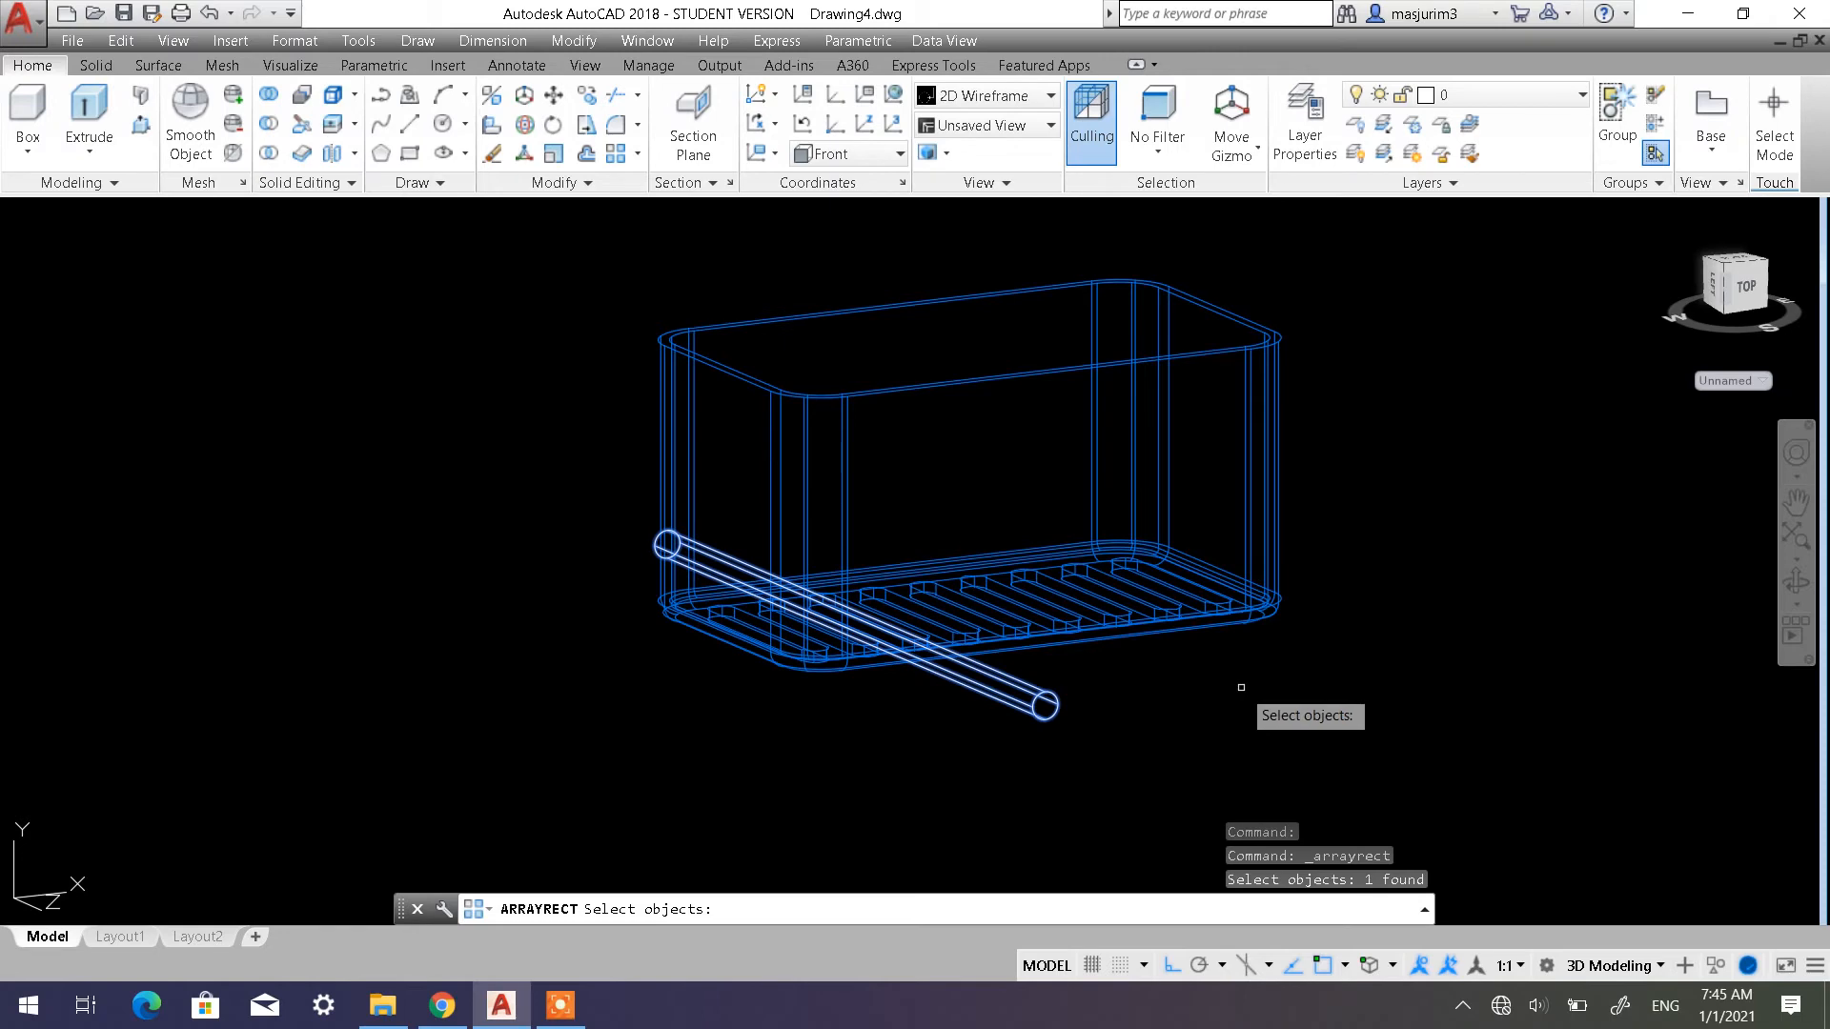
key("Return")
middle_click_drag(1273, 655, 1167, 610, "shift")
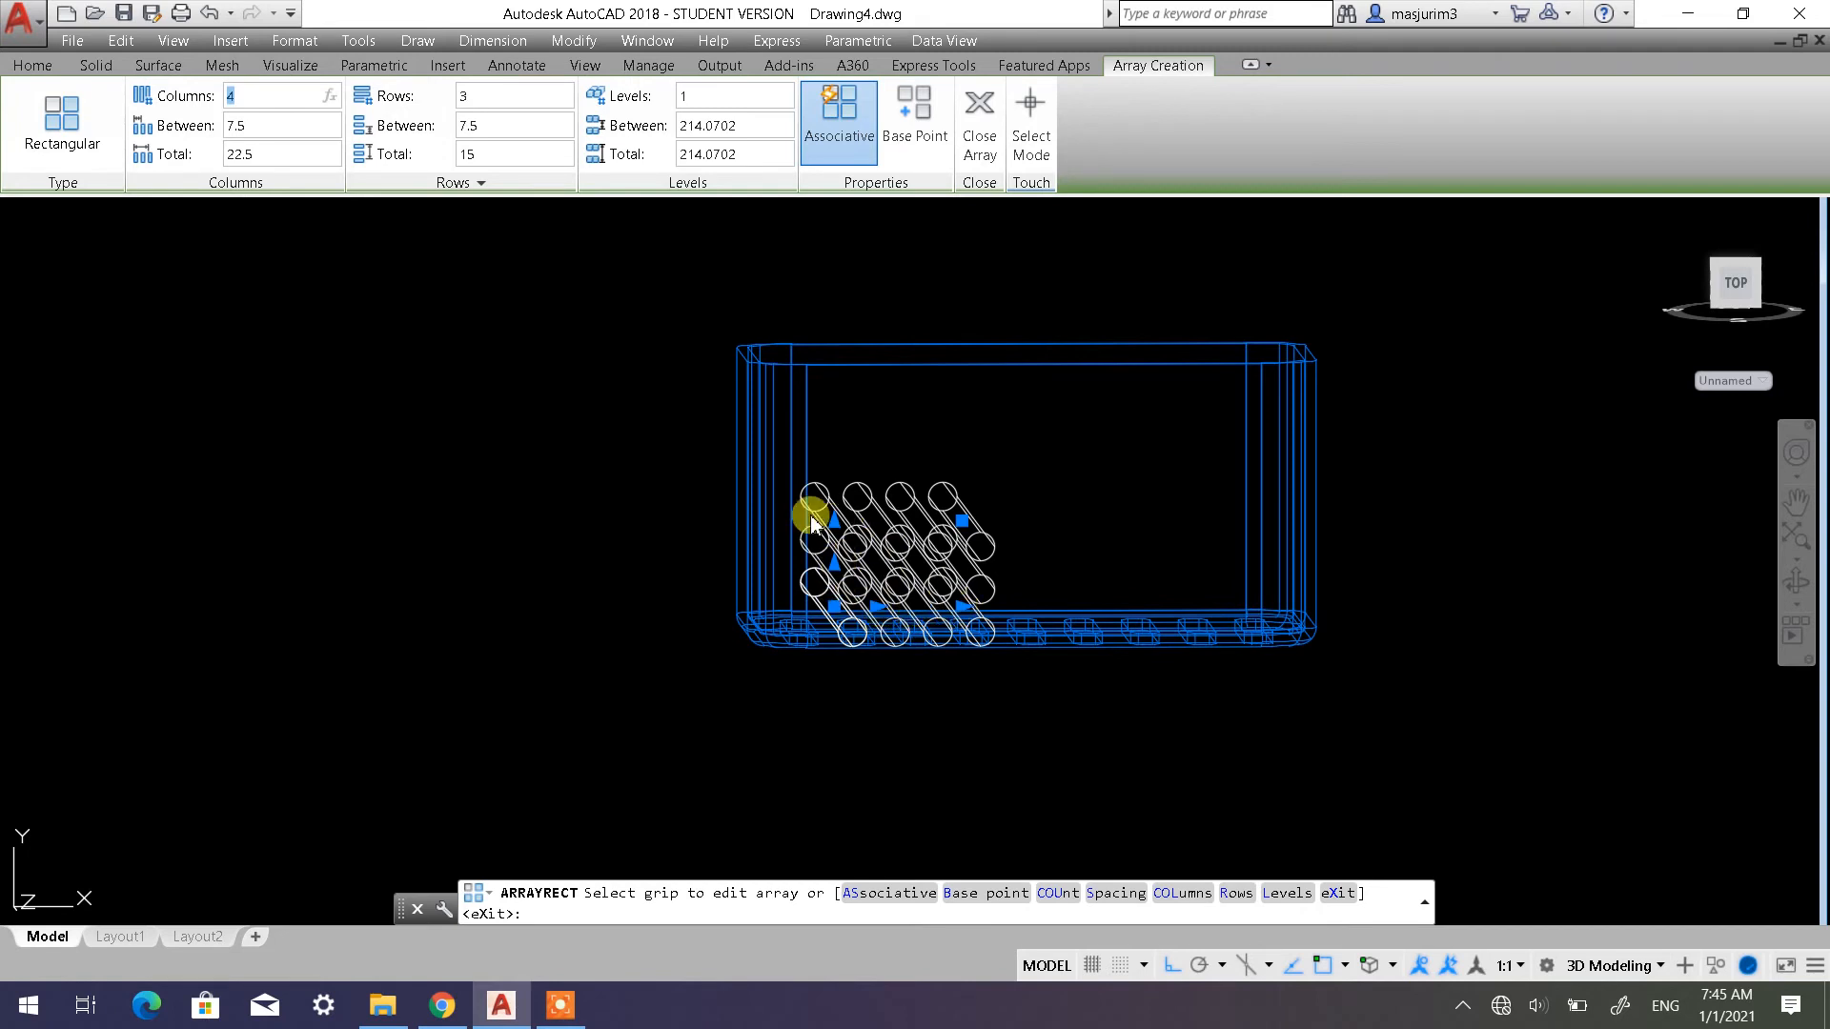
left_click(963, 609)
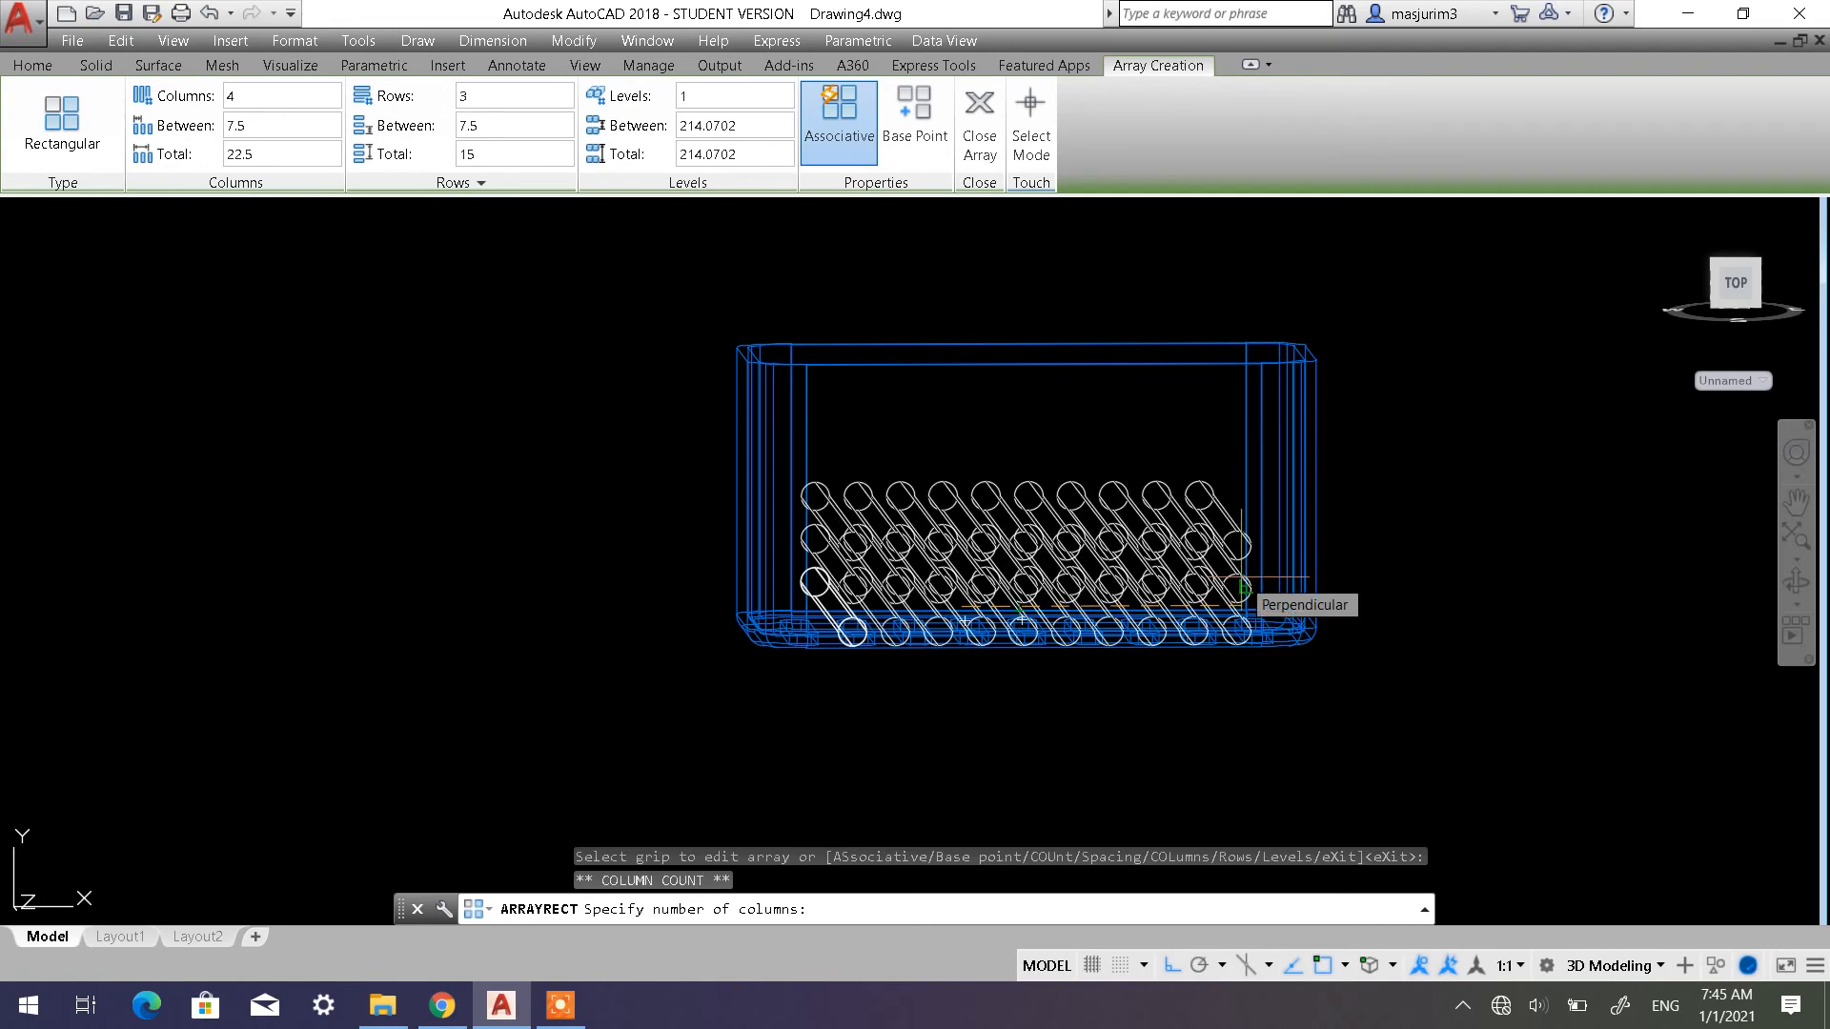
left_click(1242, 590)
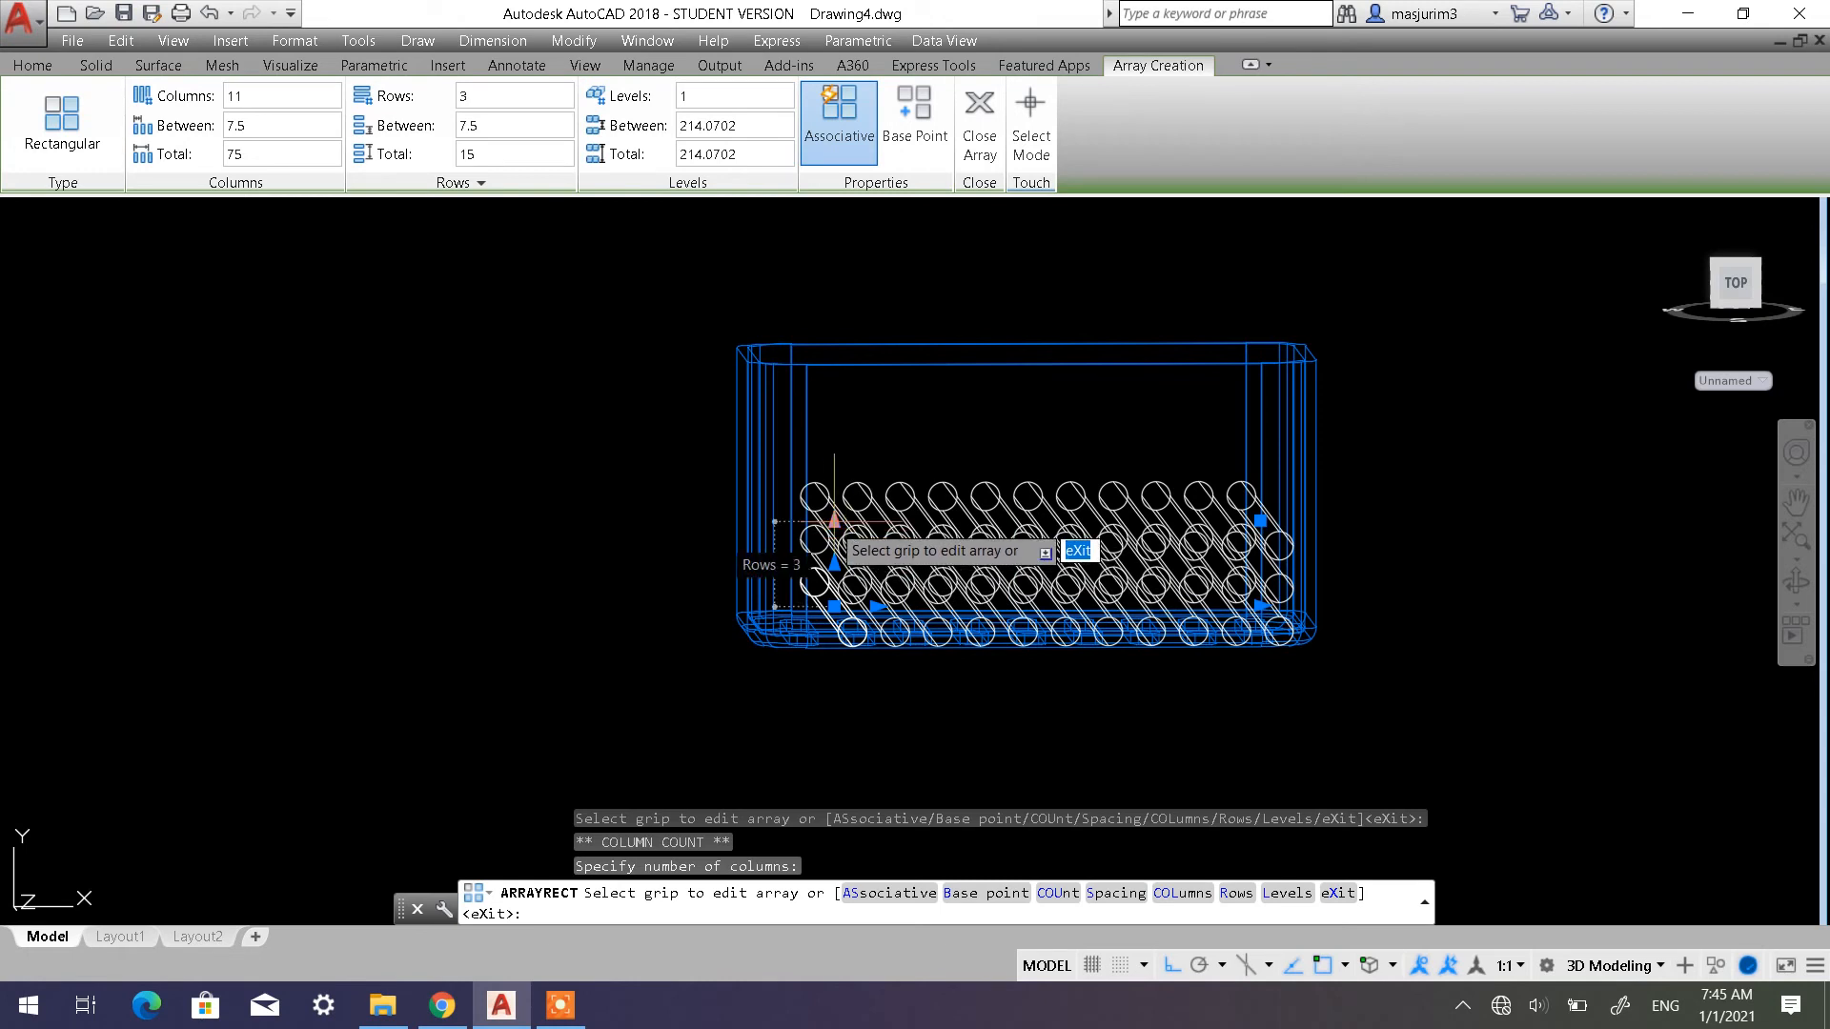
Abandon the row count change and undo the cylinder's rectangular array
left_click(833, 563)
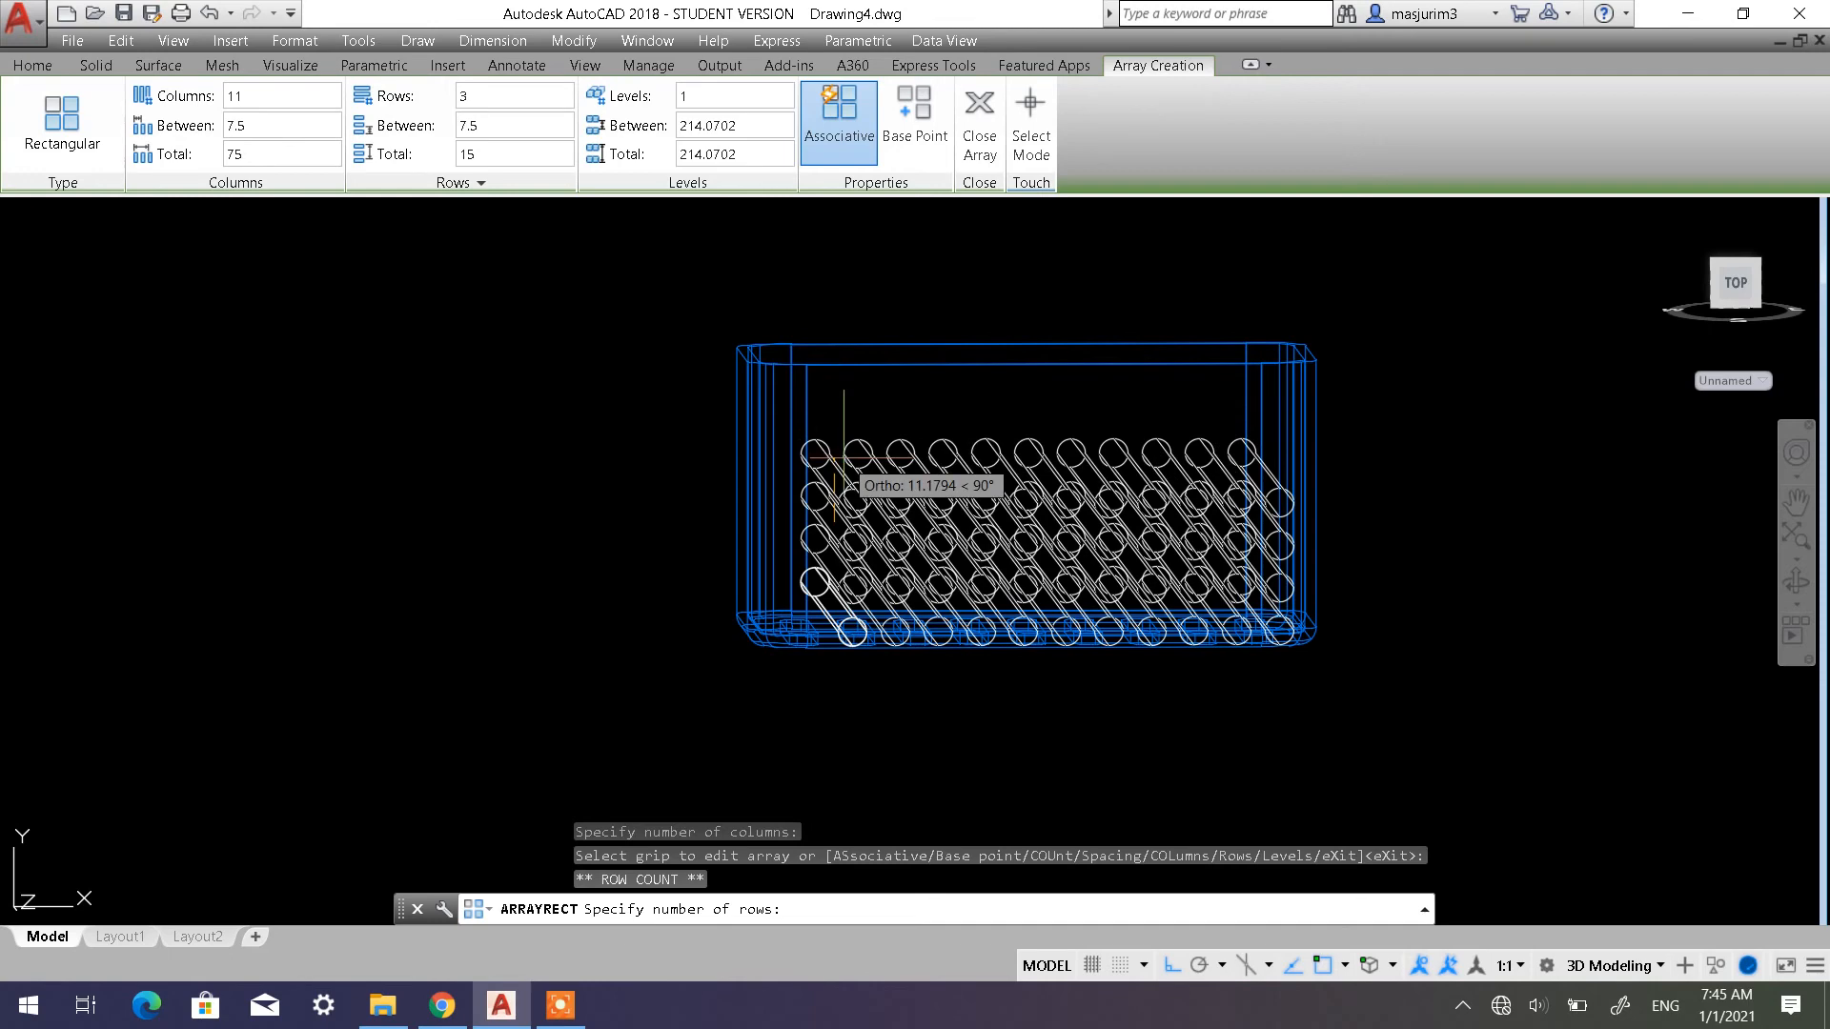
key("Escape")
key("Escape")
key("Escape")
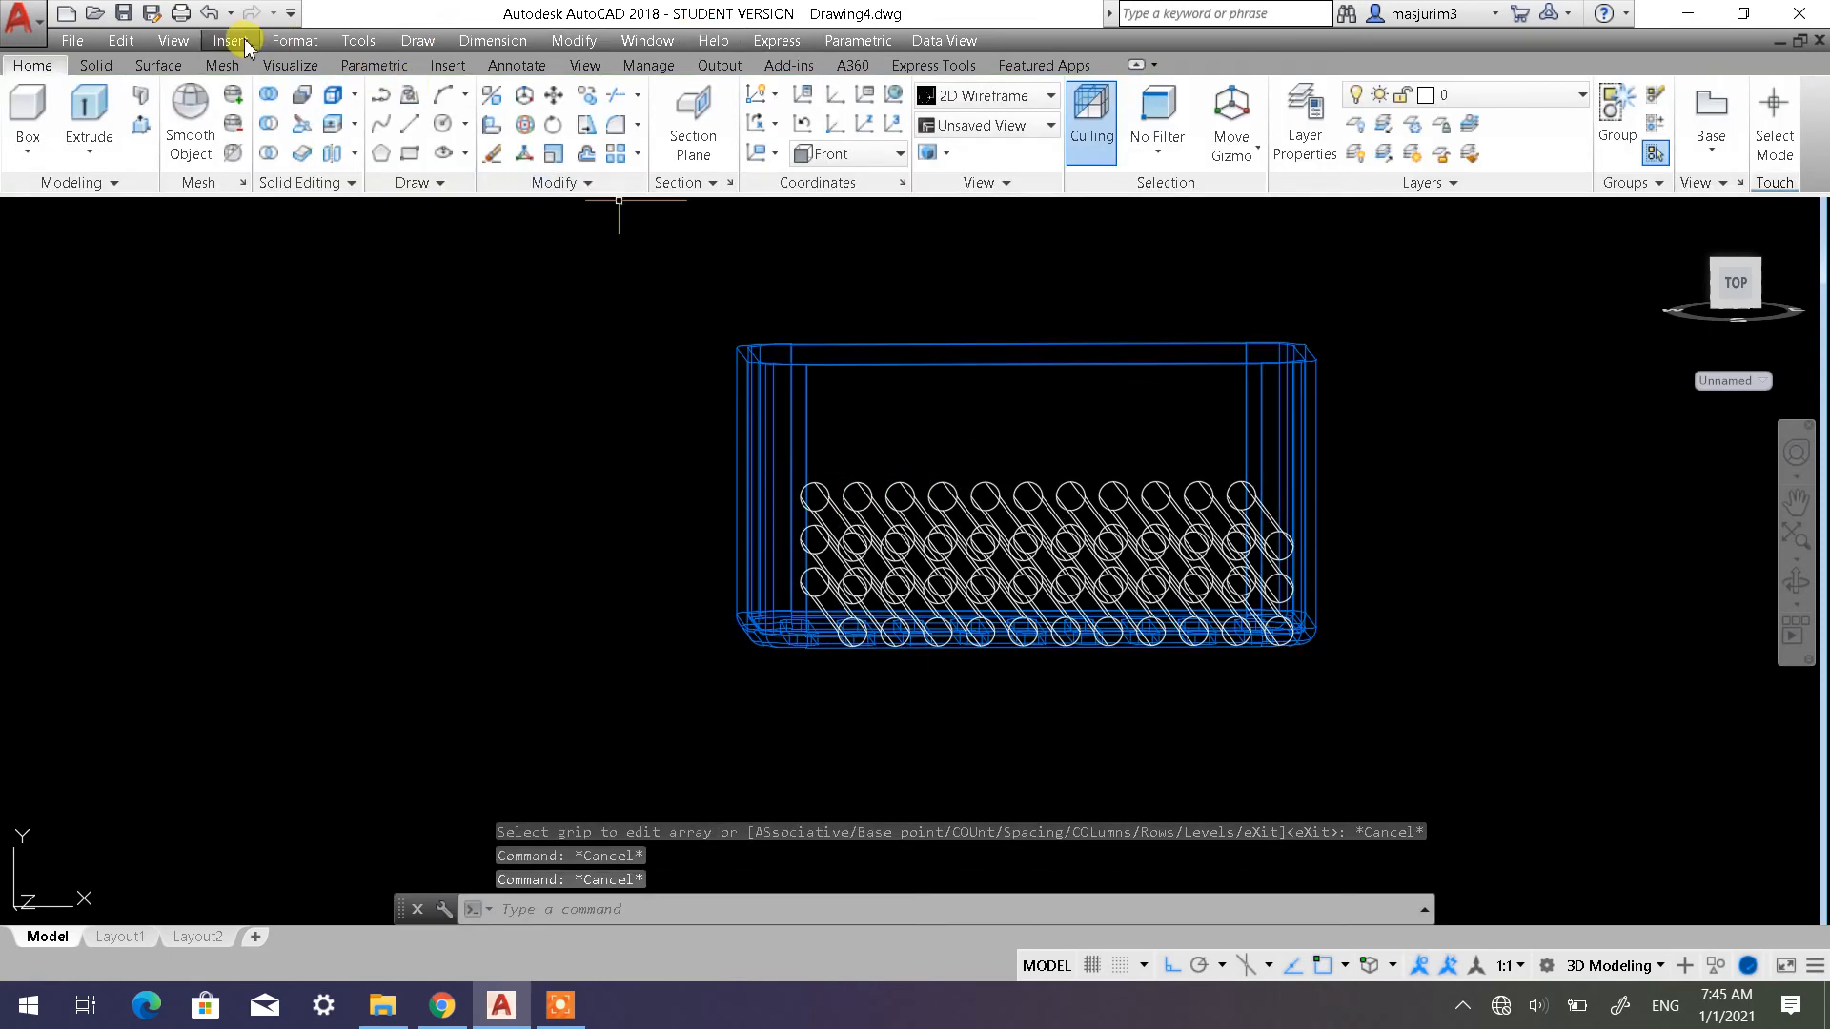
left_click(209, 13)
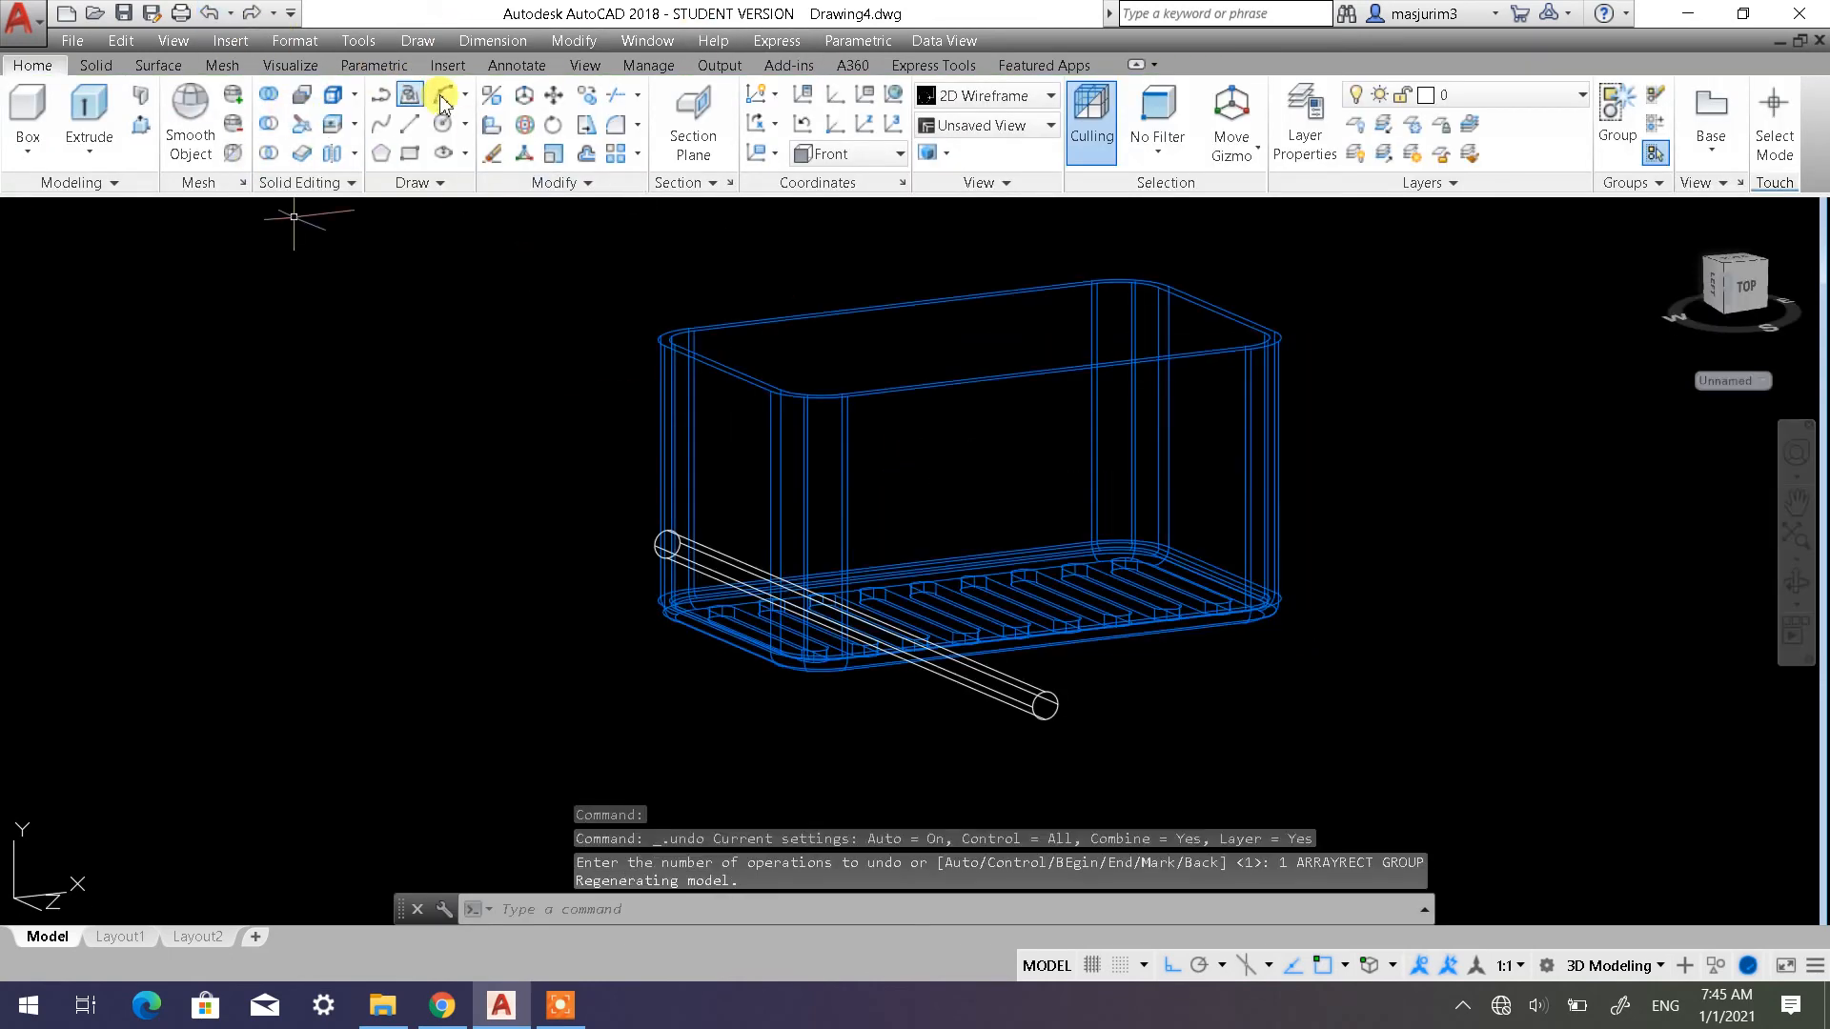
Create a rectangular array of the cylinder with 9 columns along the long wall and 4 rows upward
left_click(638, 157)
left_click(596, 188)
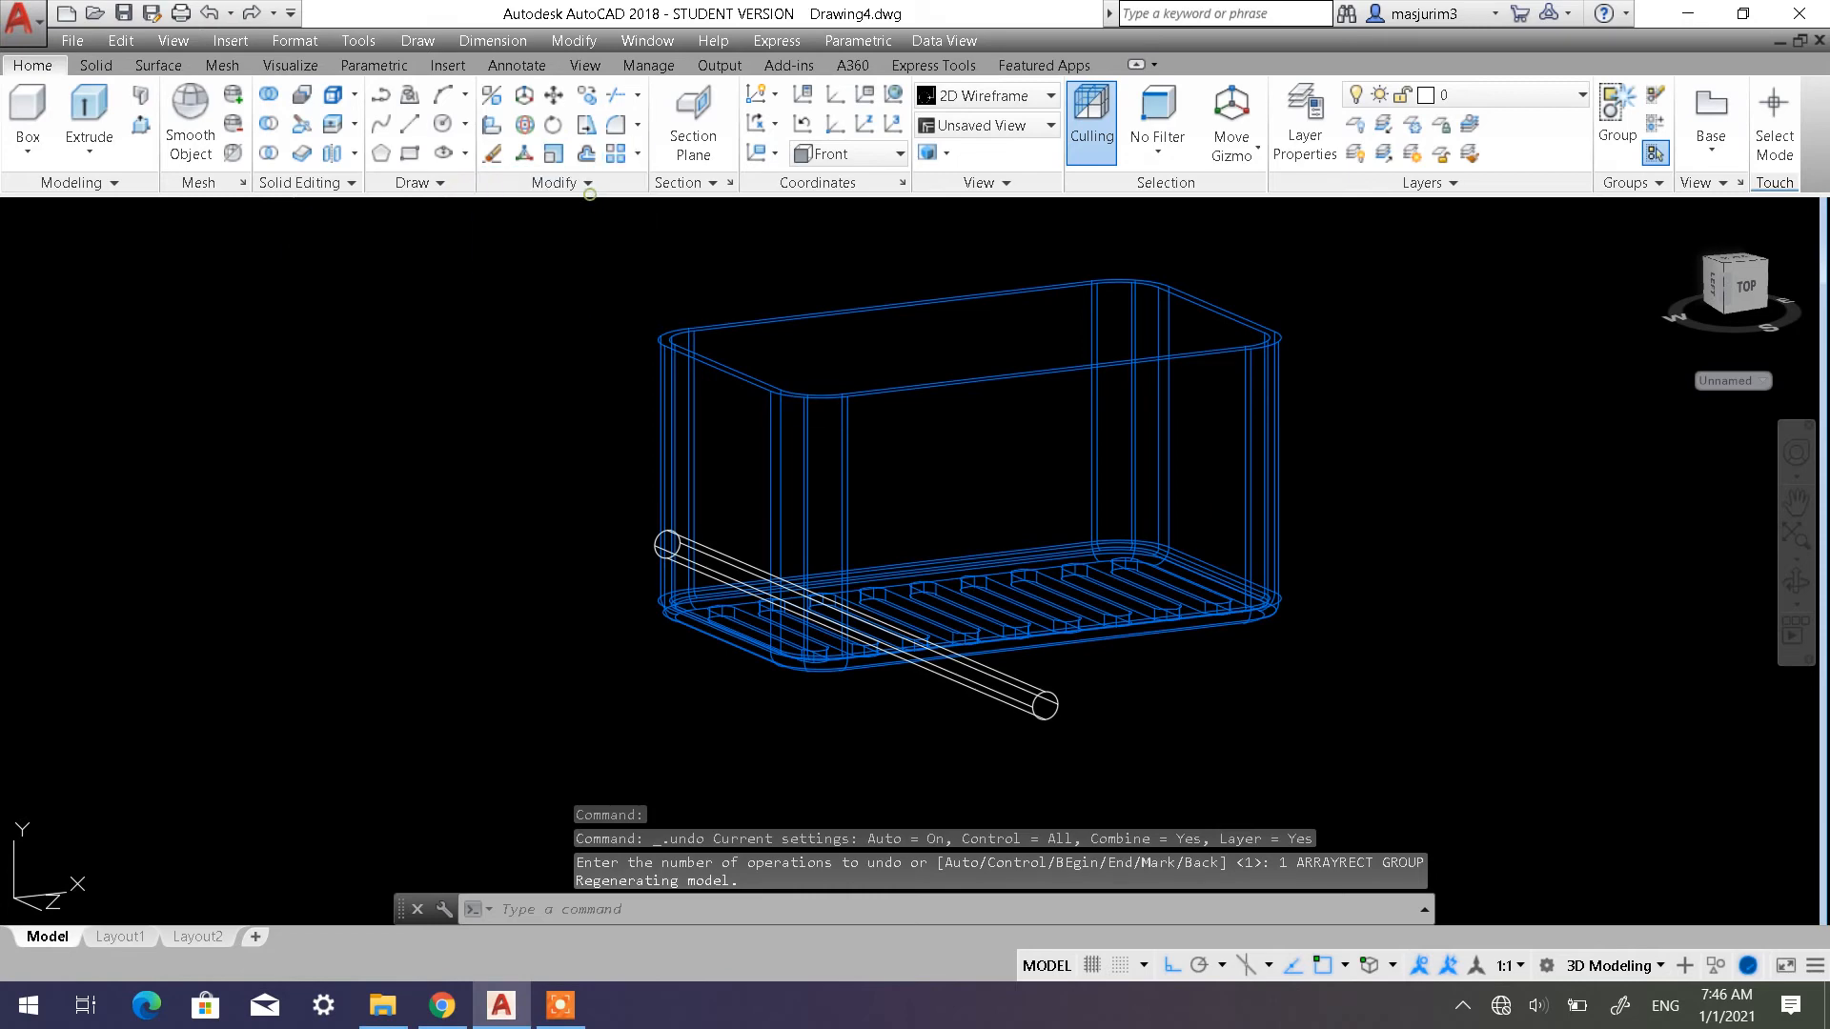
left_click(1006, 705)
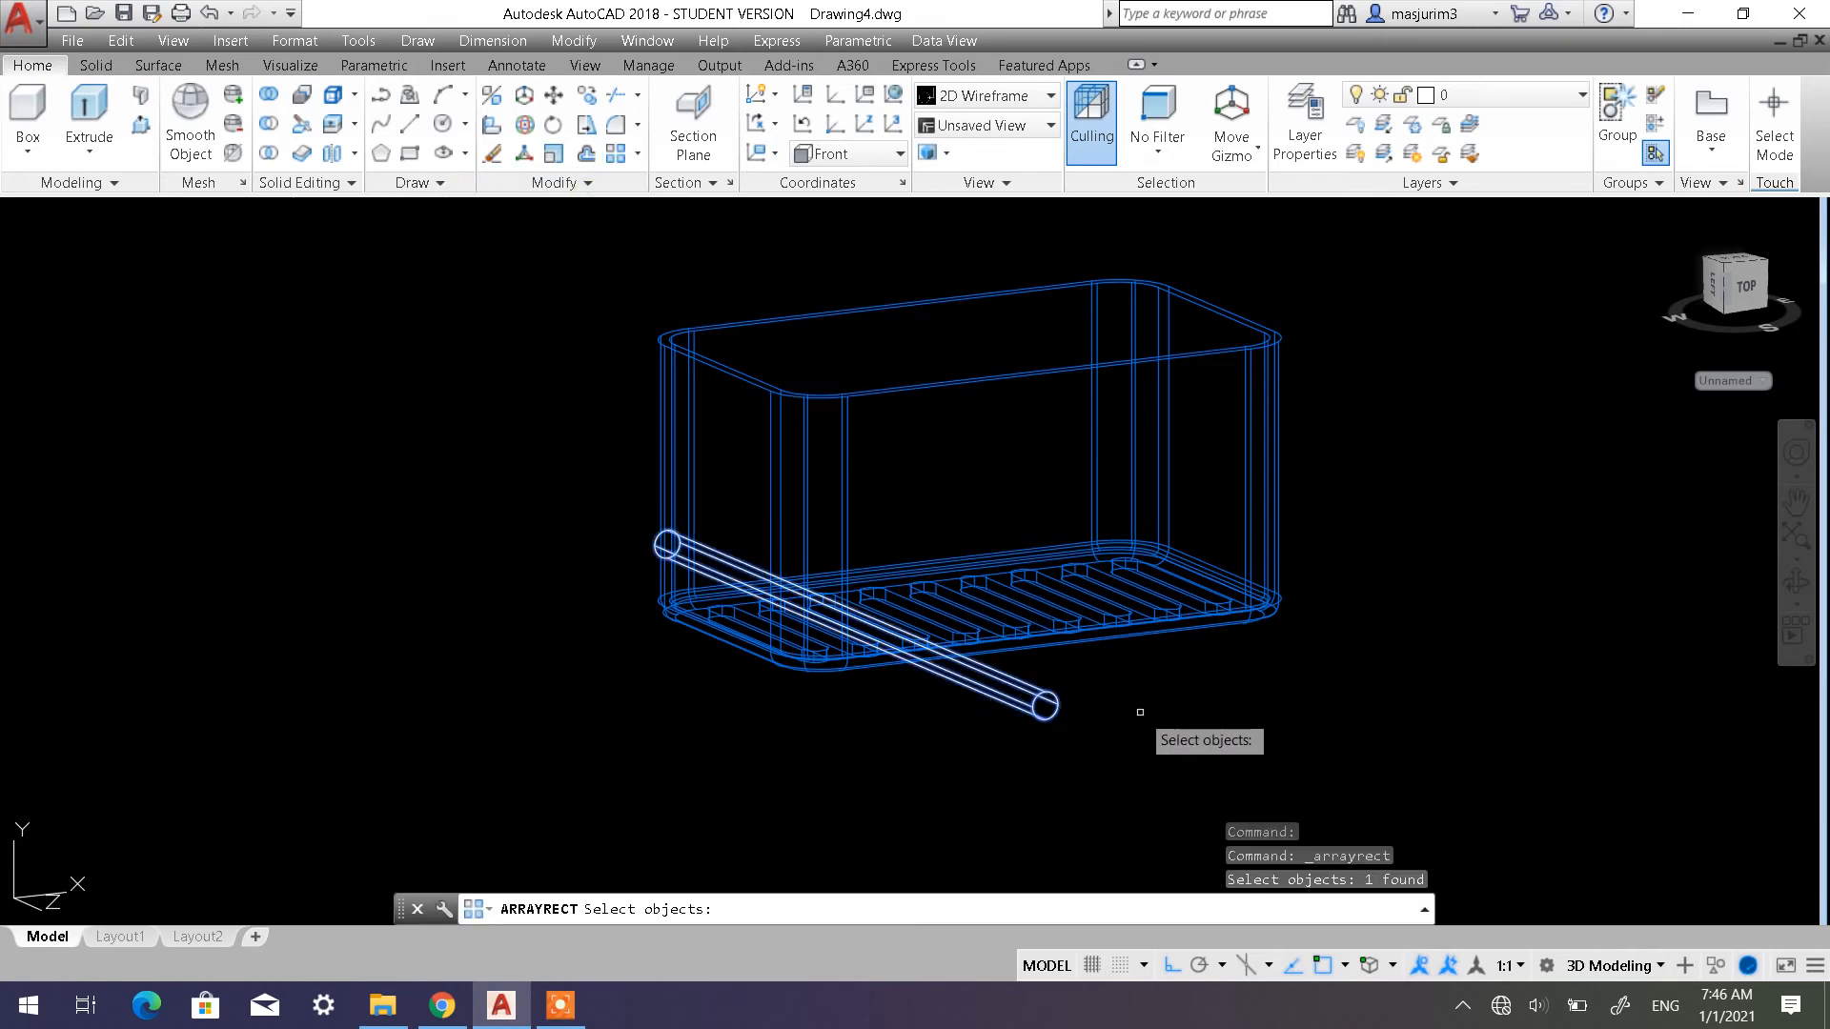
key("Return")
middle_click_drag(1277, 703, 1125, 658, "shift")
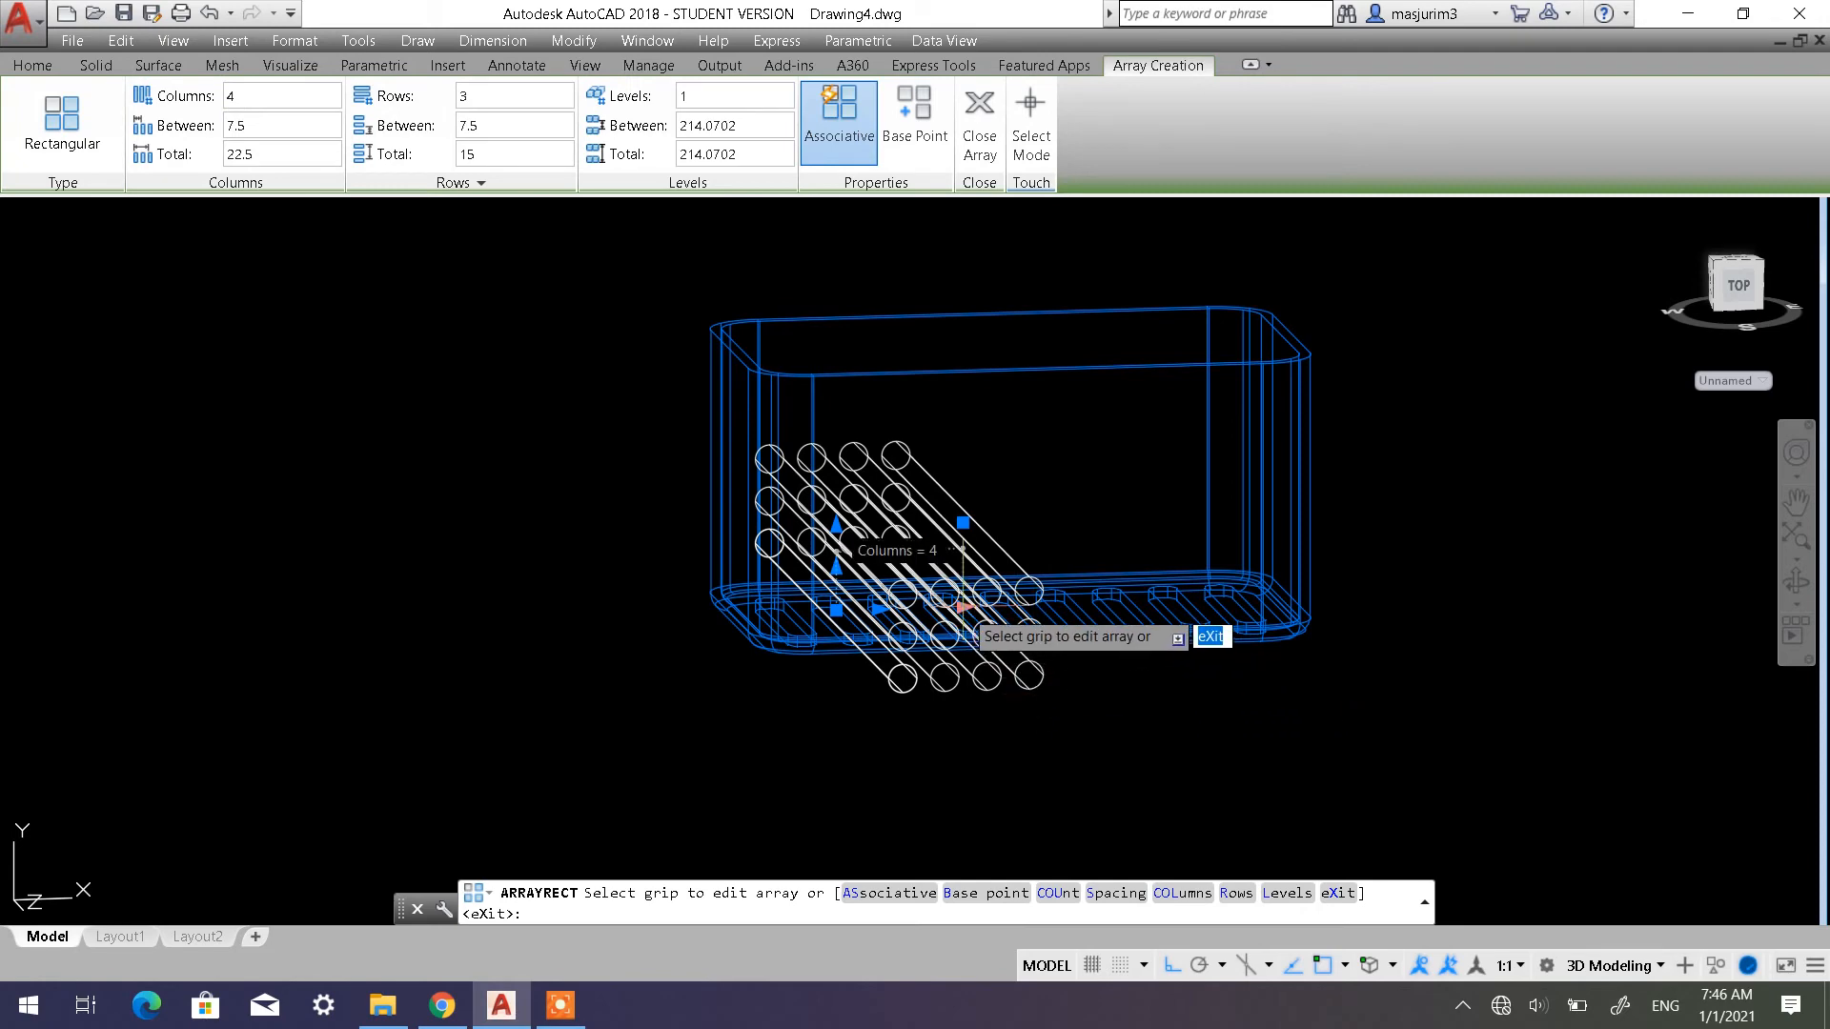
left_click(964, 606)
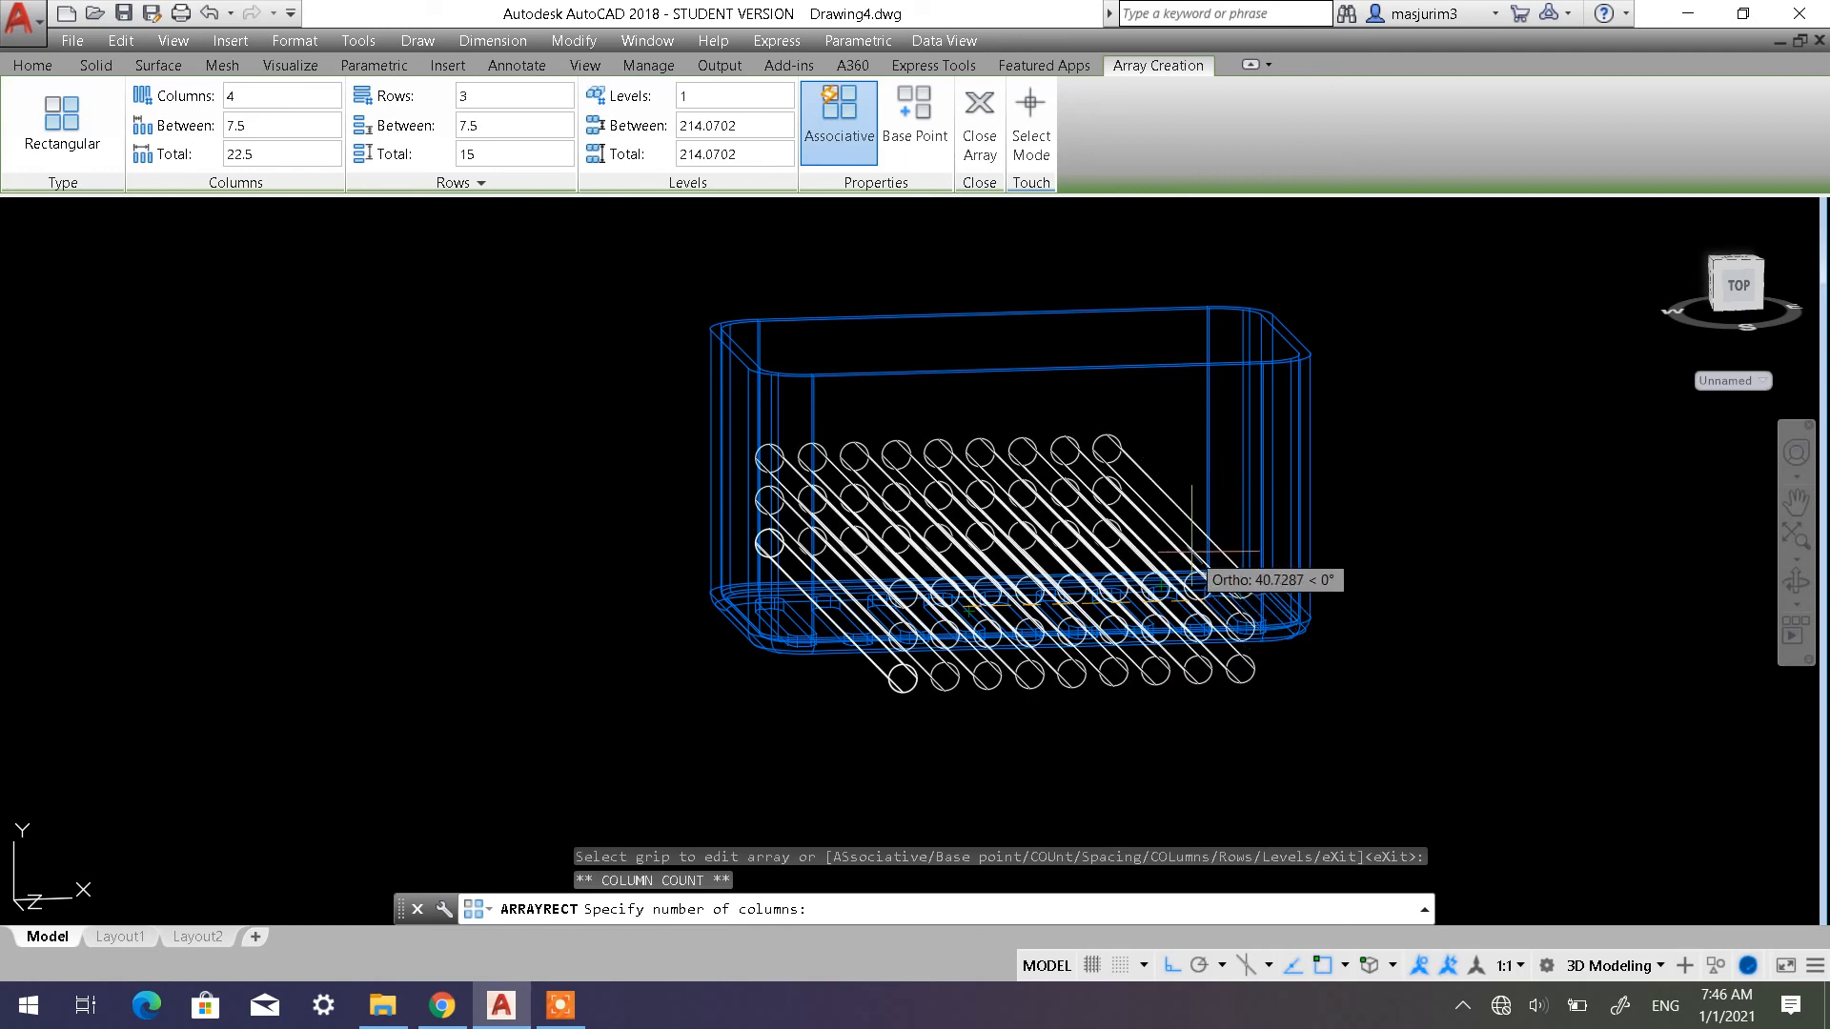
left_click(1191, 551)
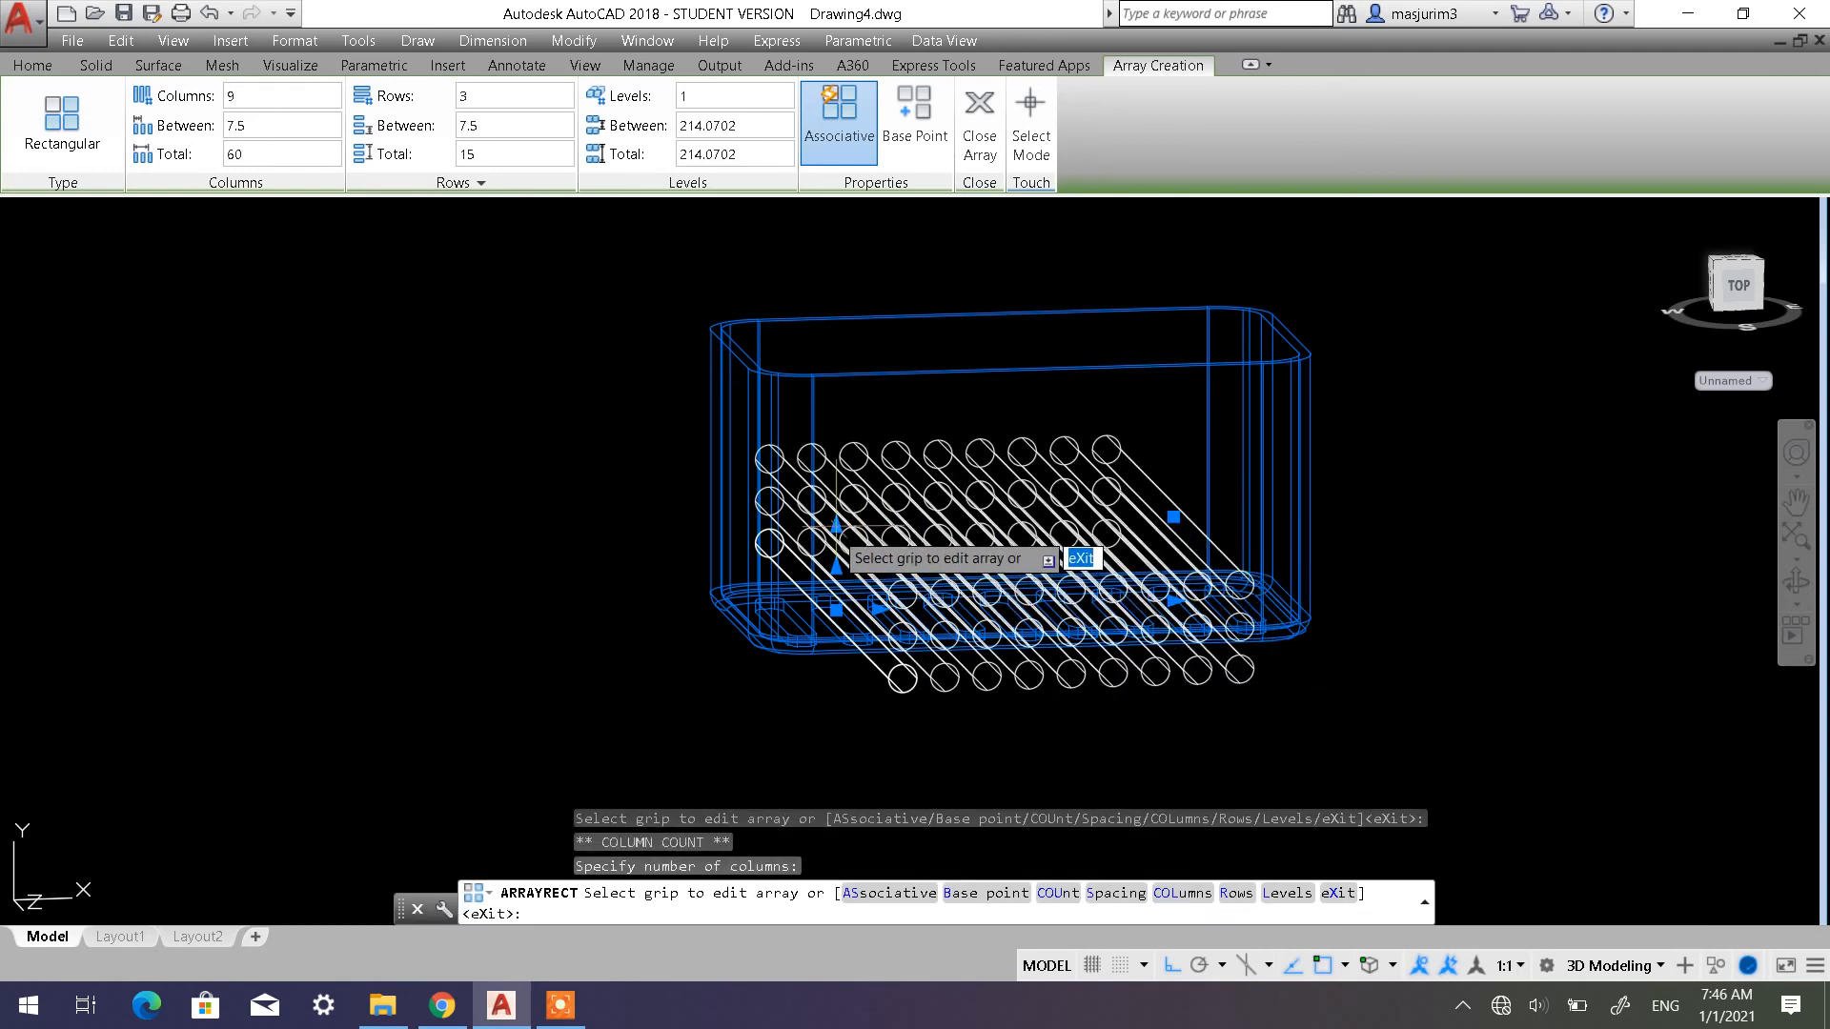
left_click(836, 527)
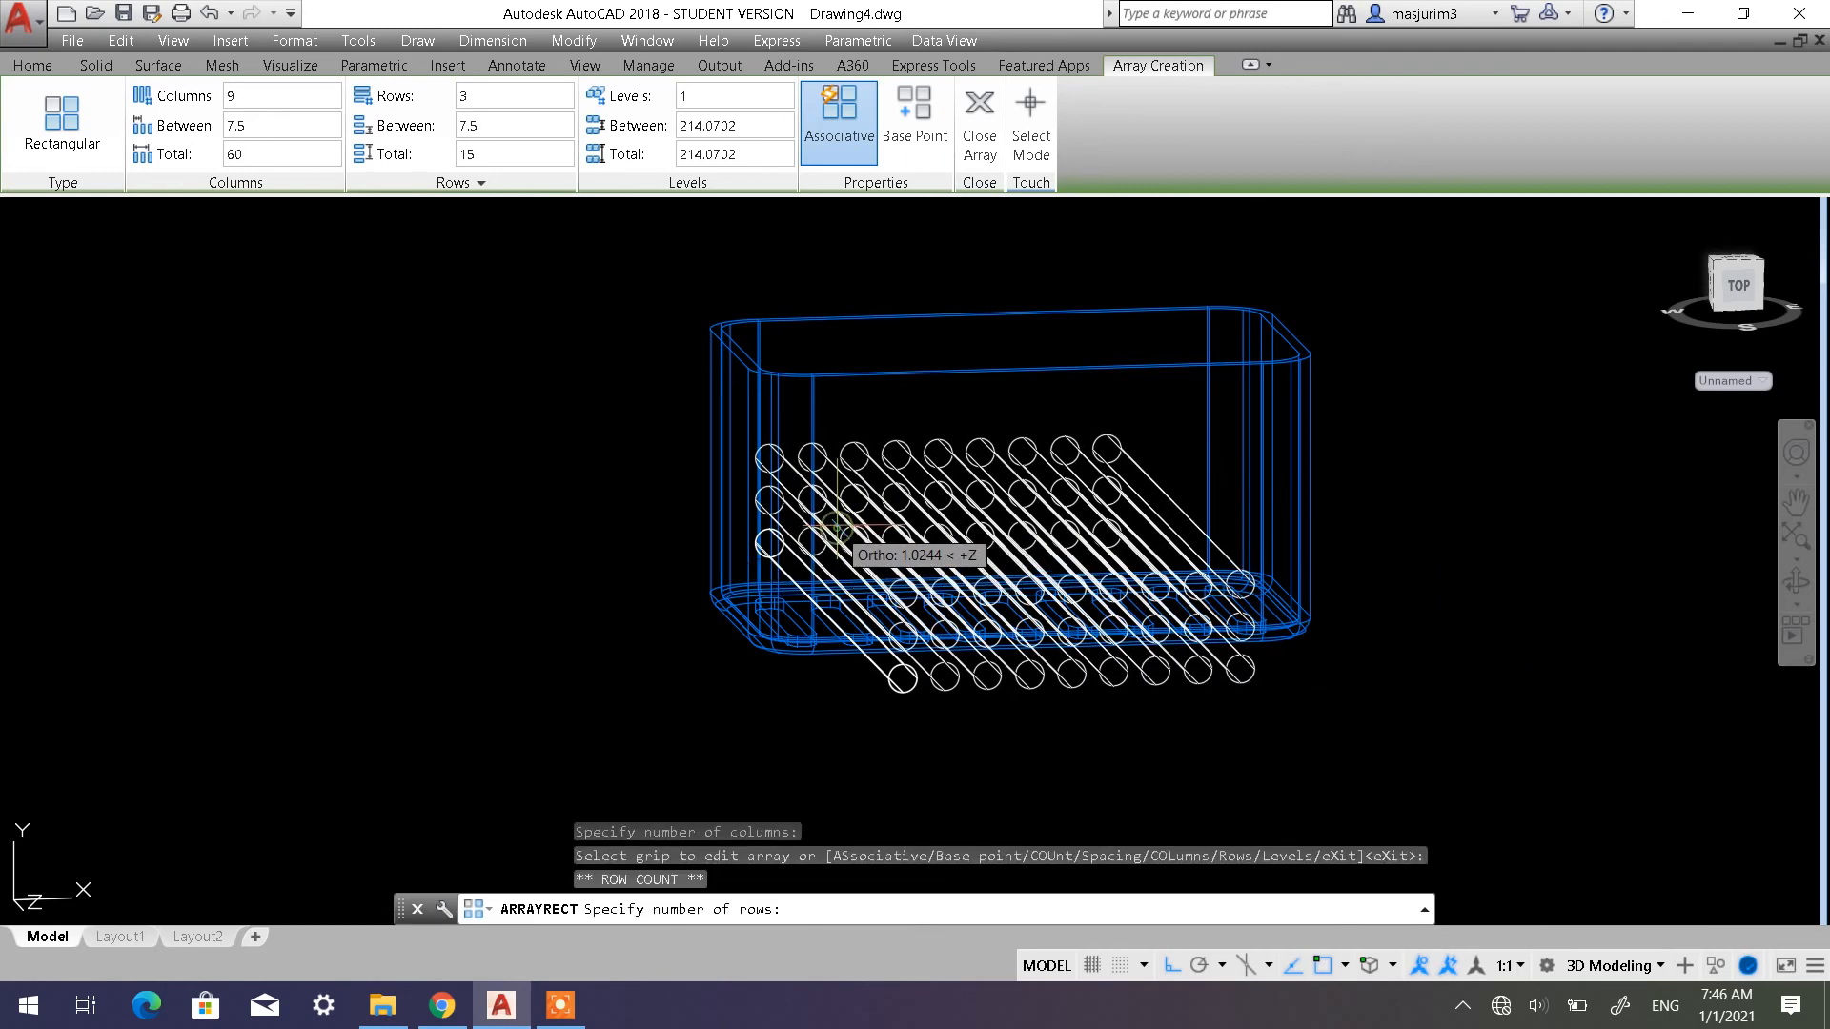
left_click(836, 446)
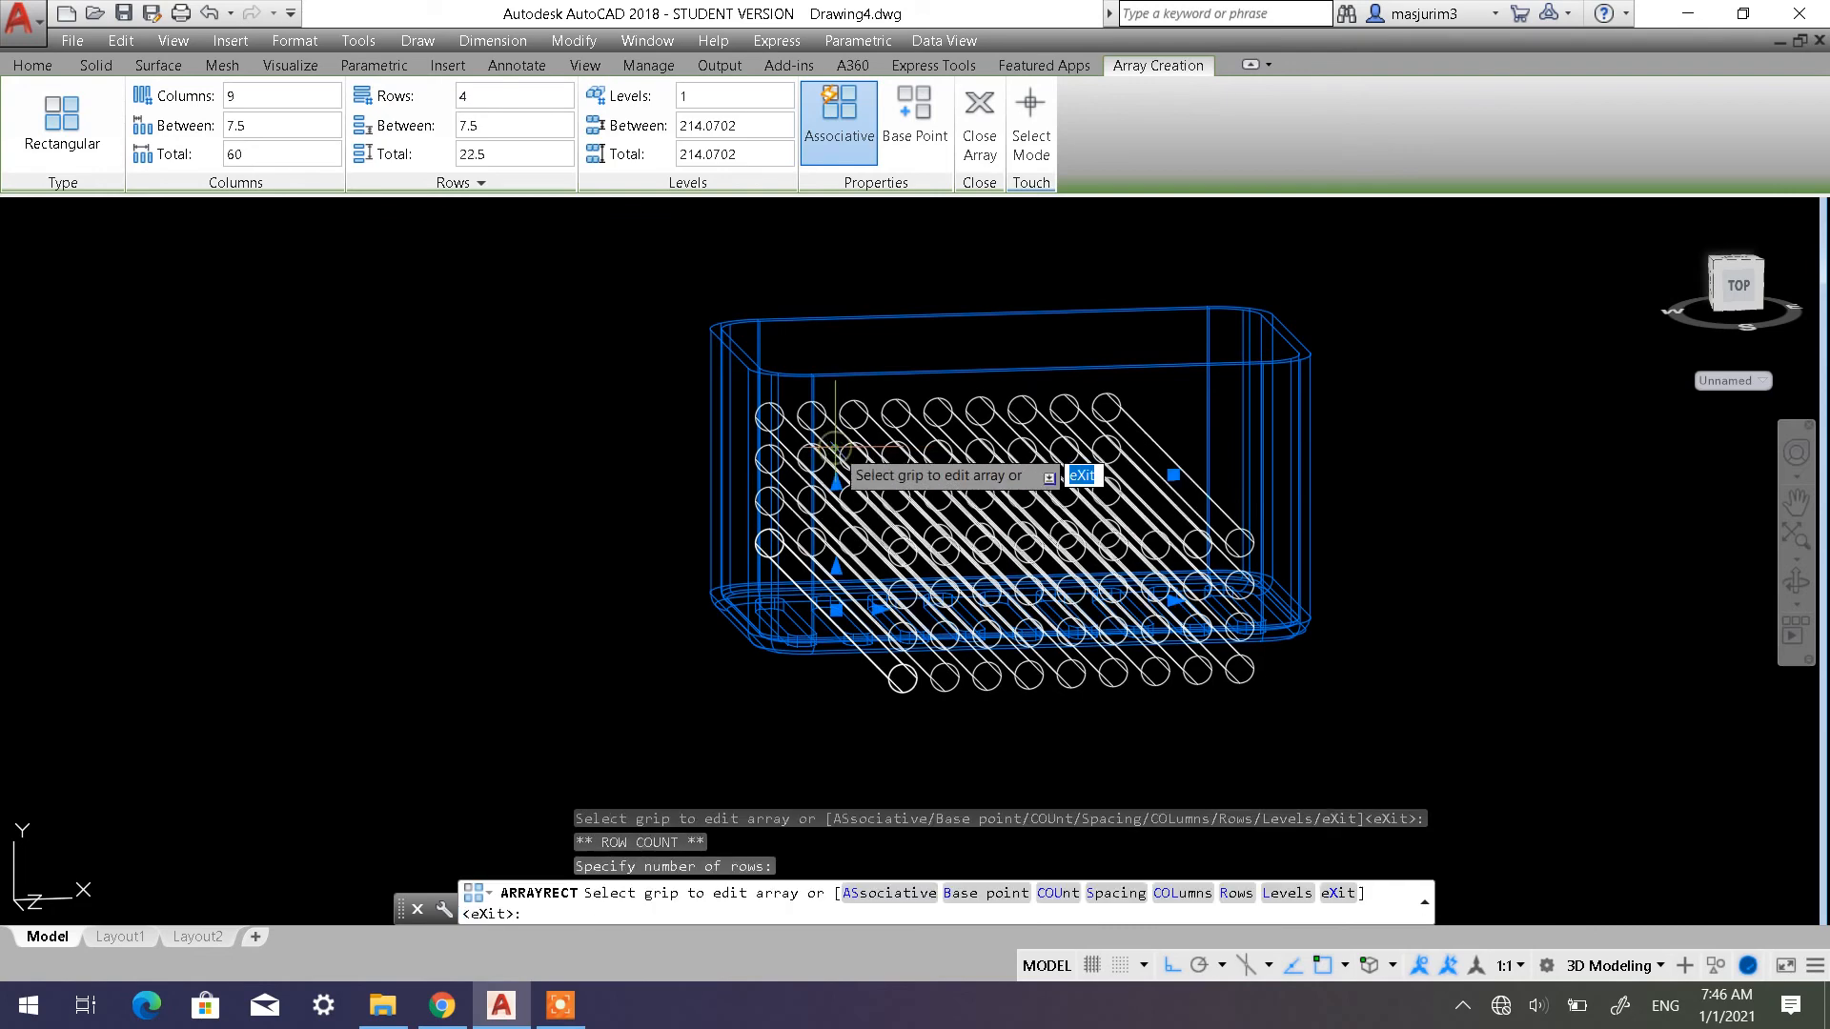
Extend the cylinder array to 11 columns and 6 rows in a straight-on view of the long wall
left_click(1744, 289)
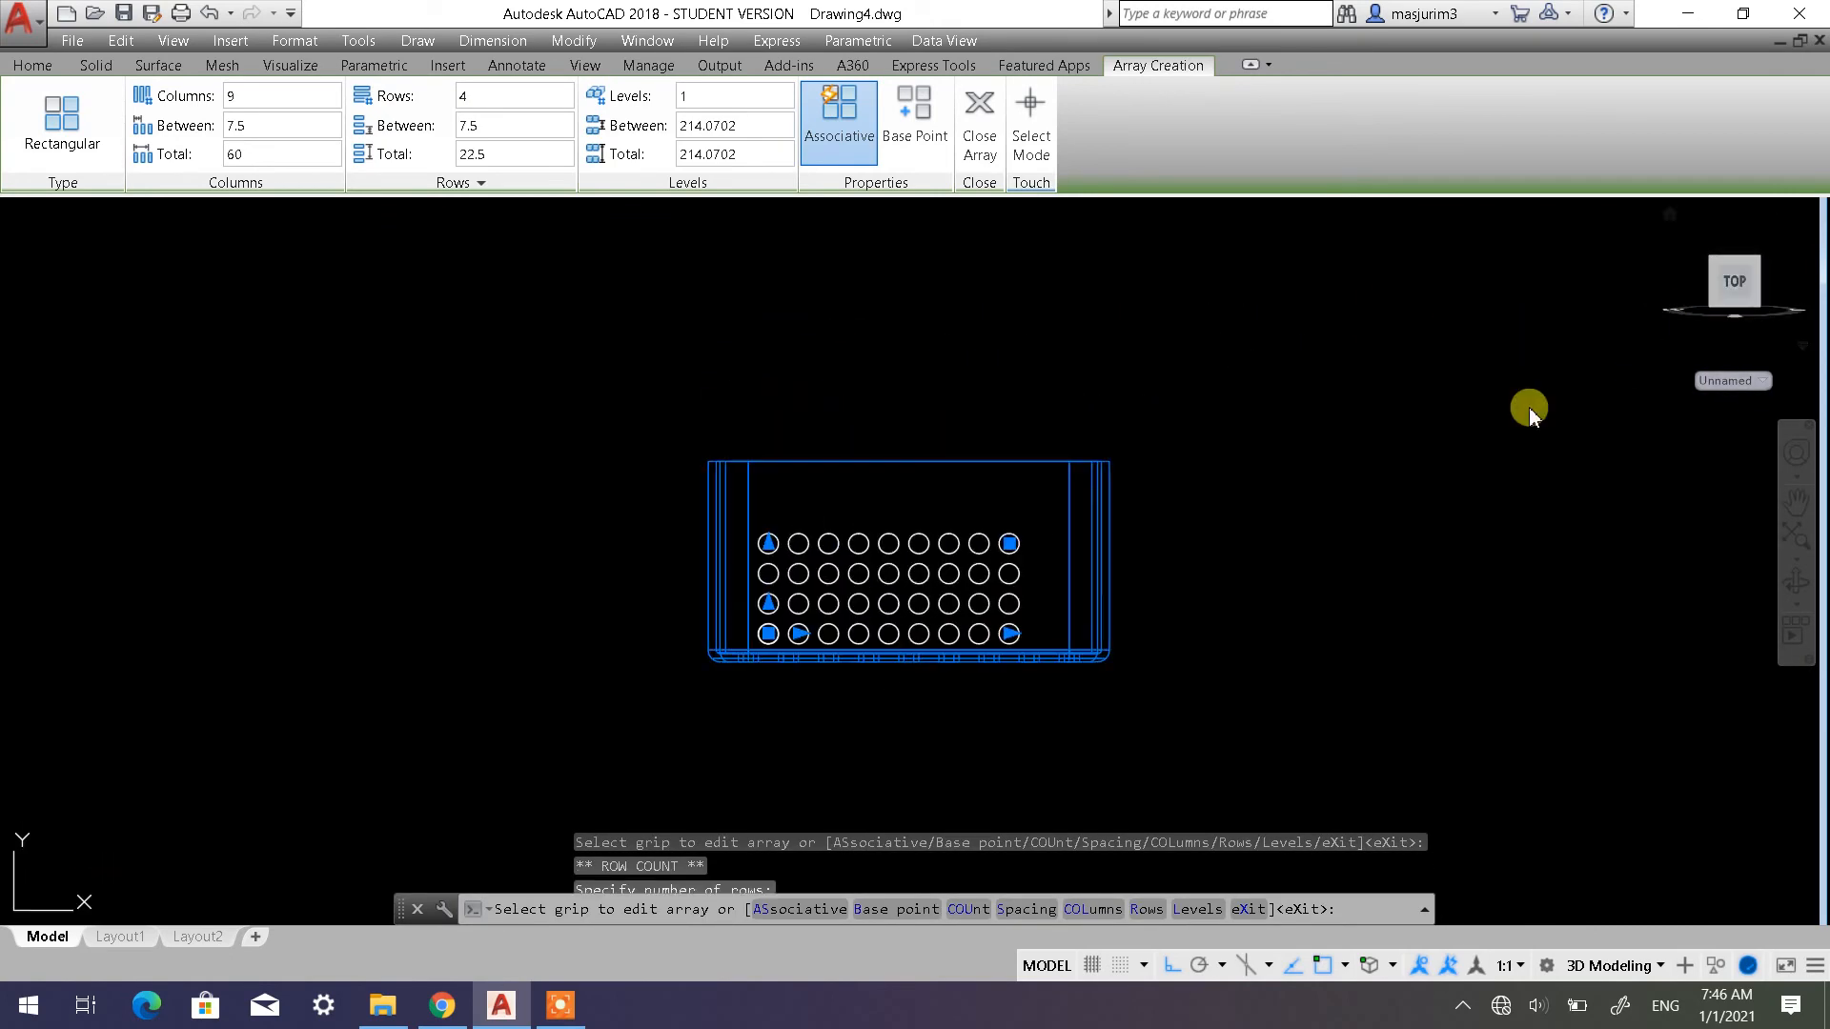
scroll(1105, 639, "up", 2)
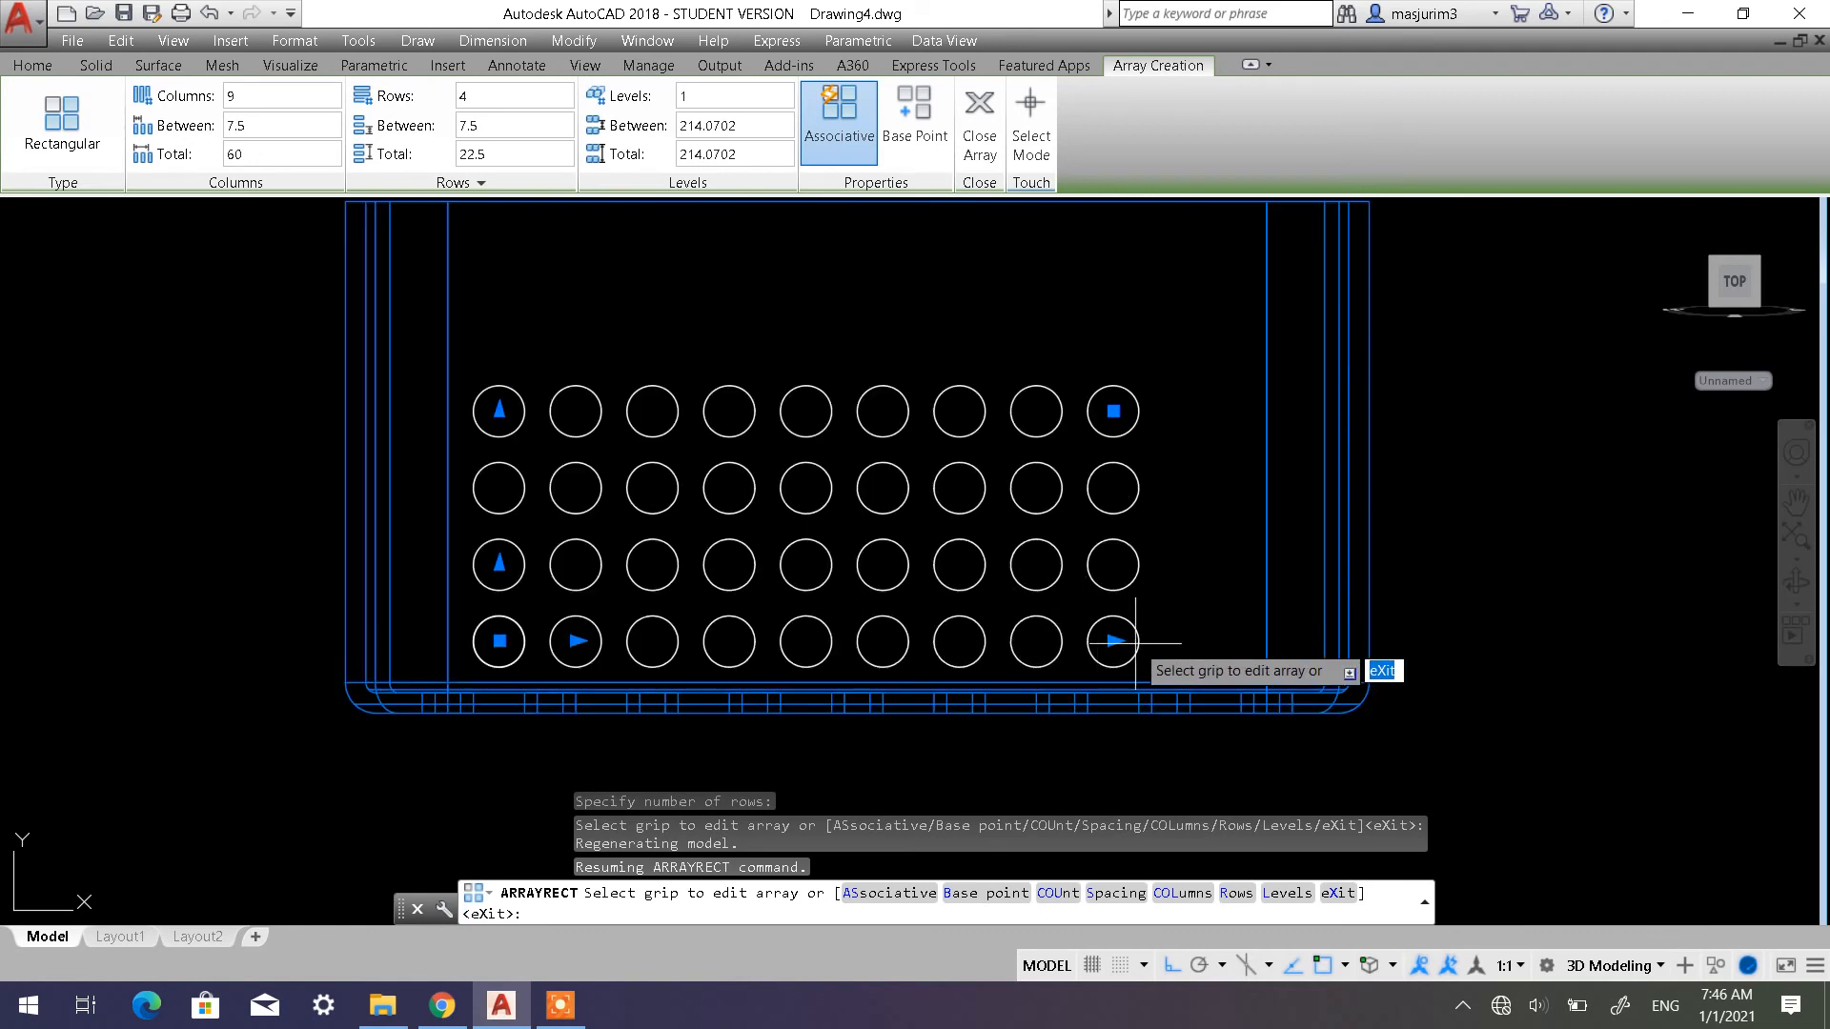
left_click(1117, 641)
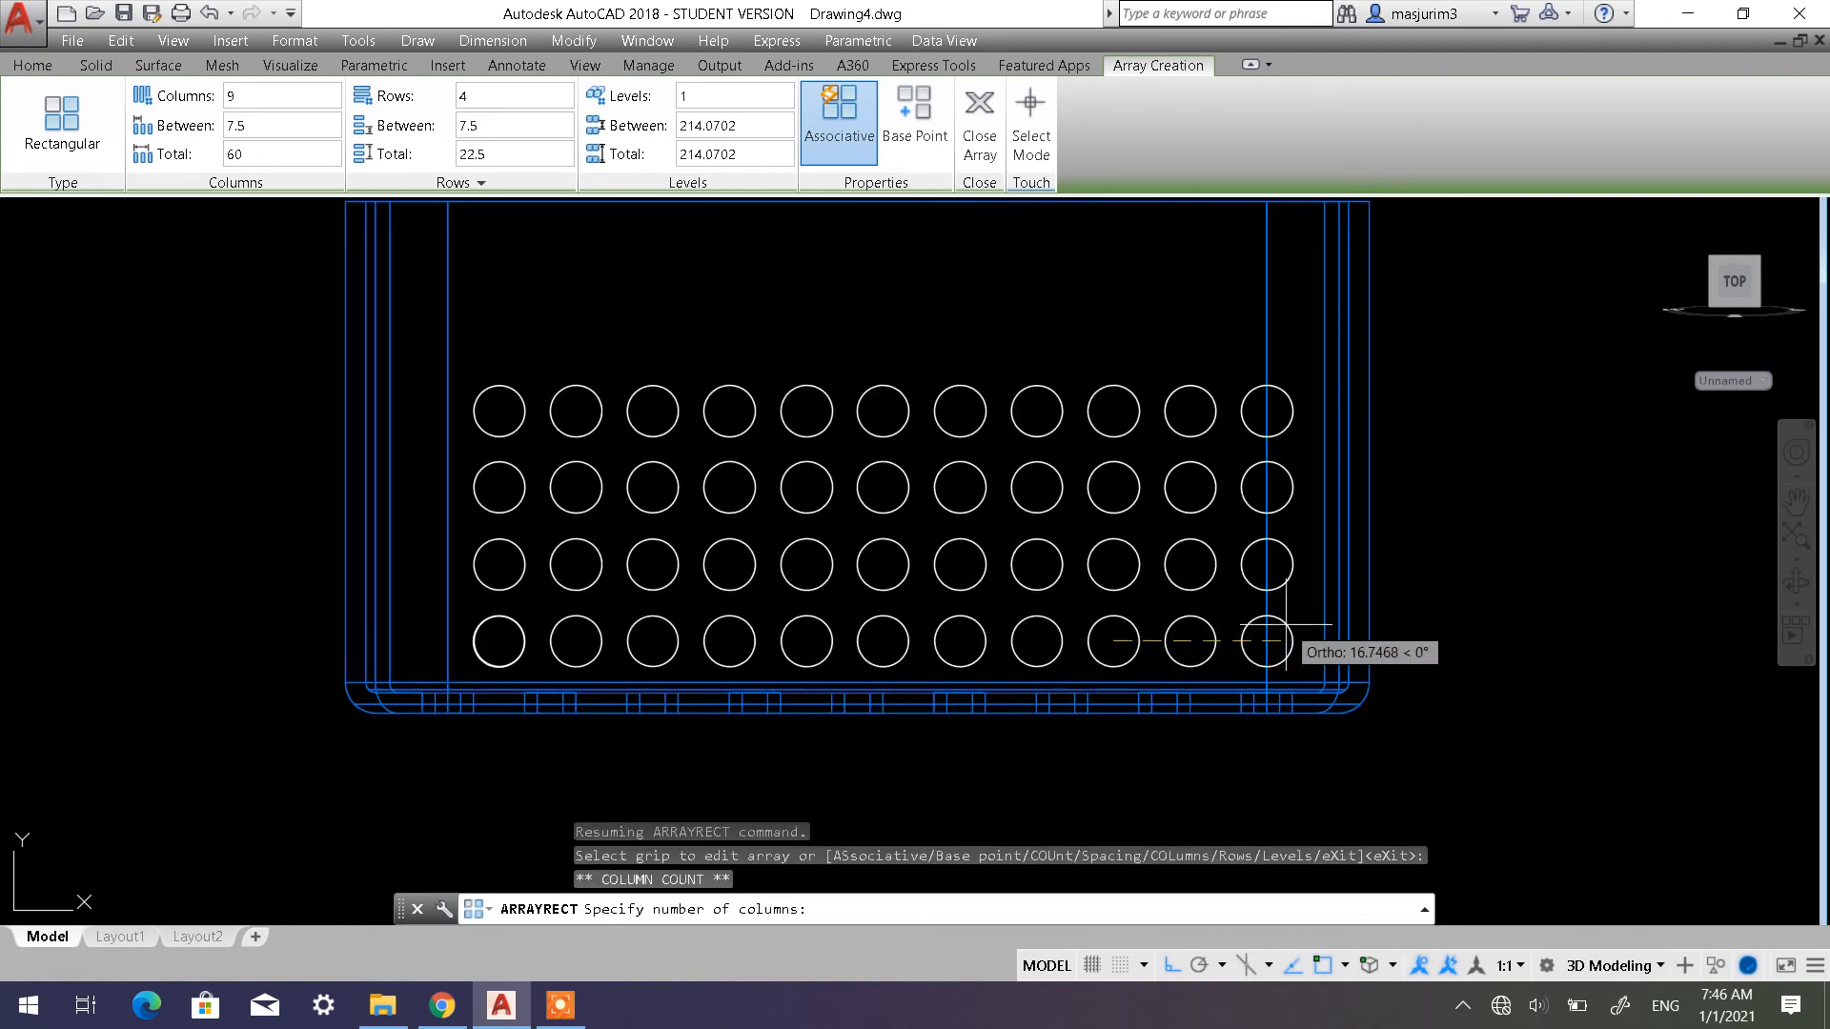
left_click(1267, 630)
middle_click_drag(1121, 566, 1188, 647)
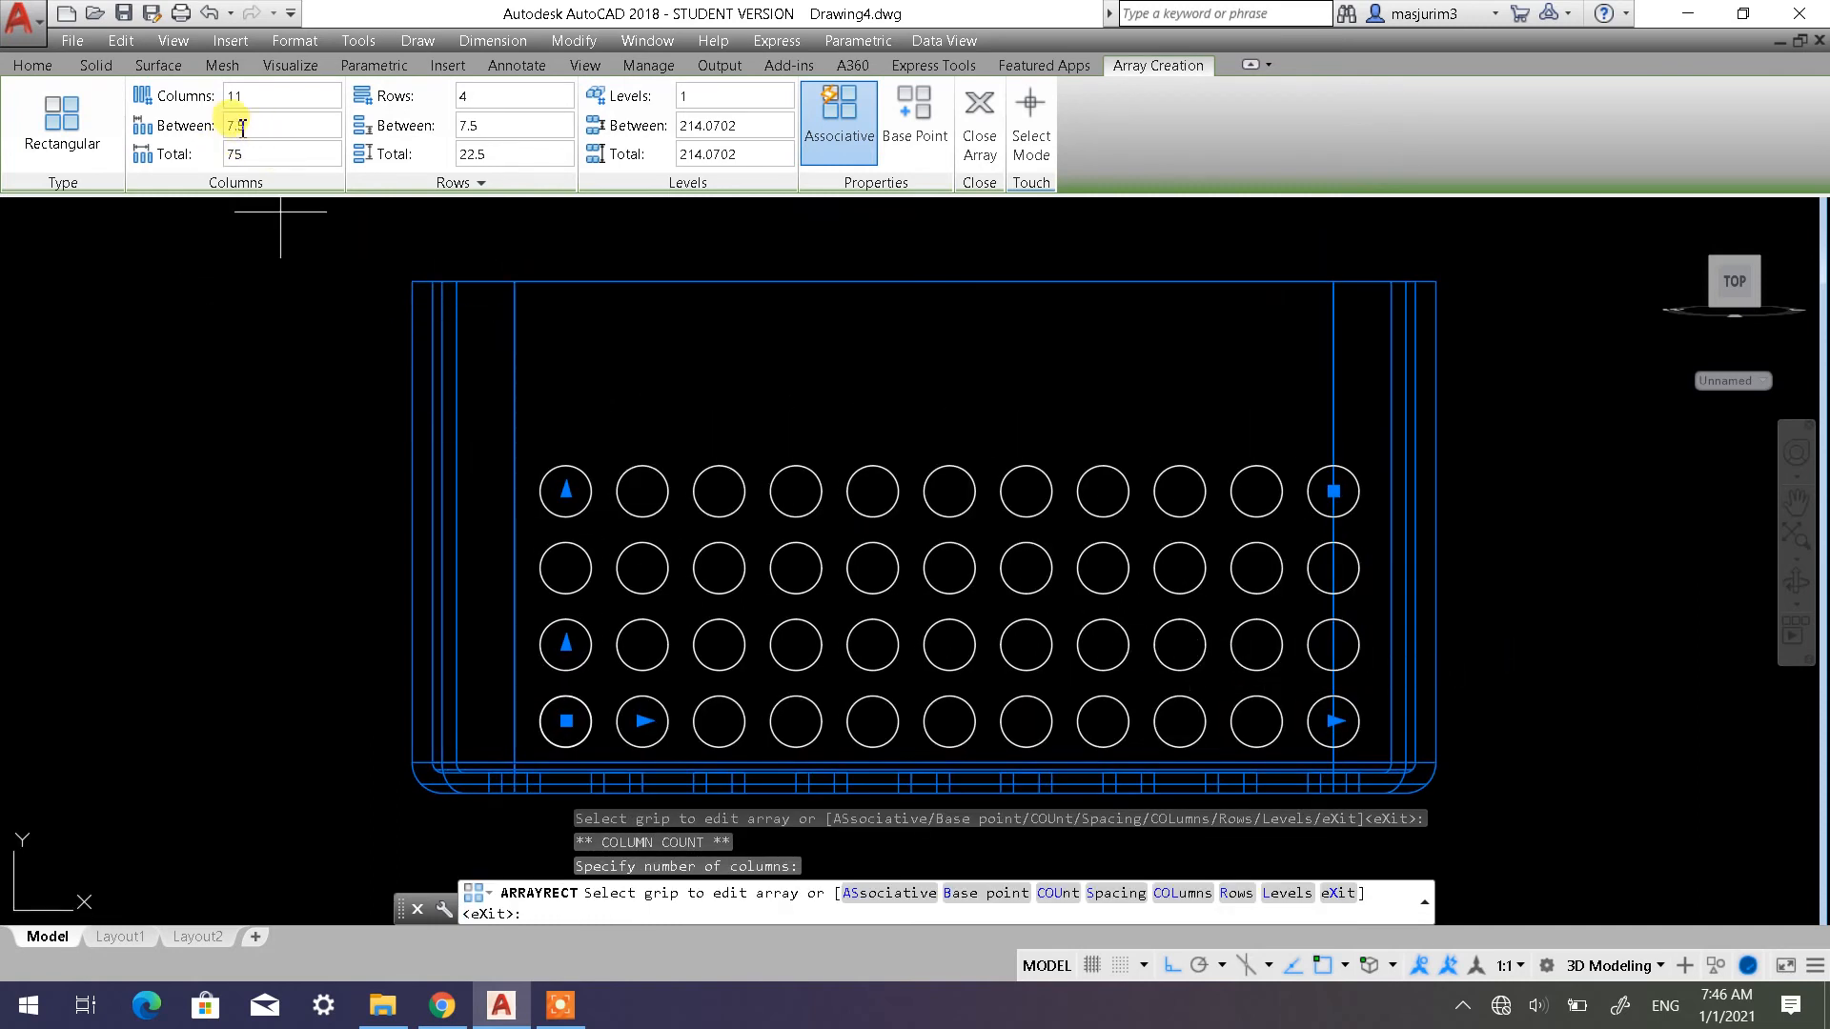
left_click(566, 490)
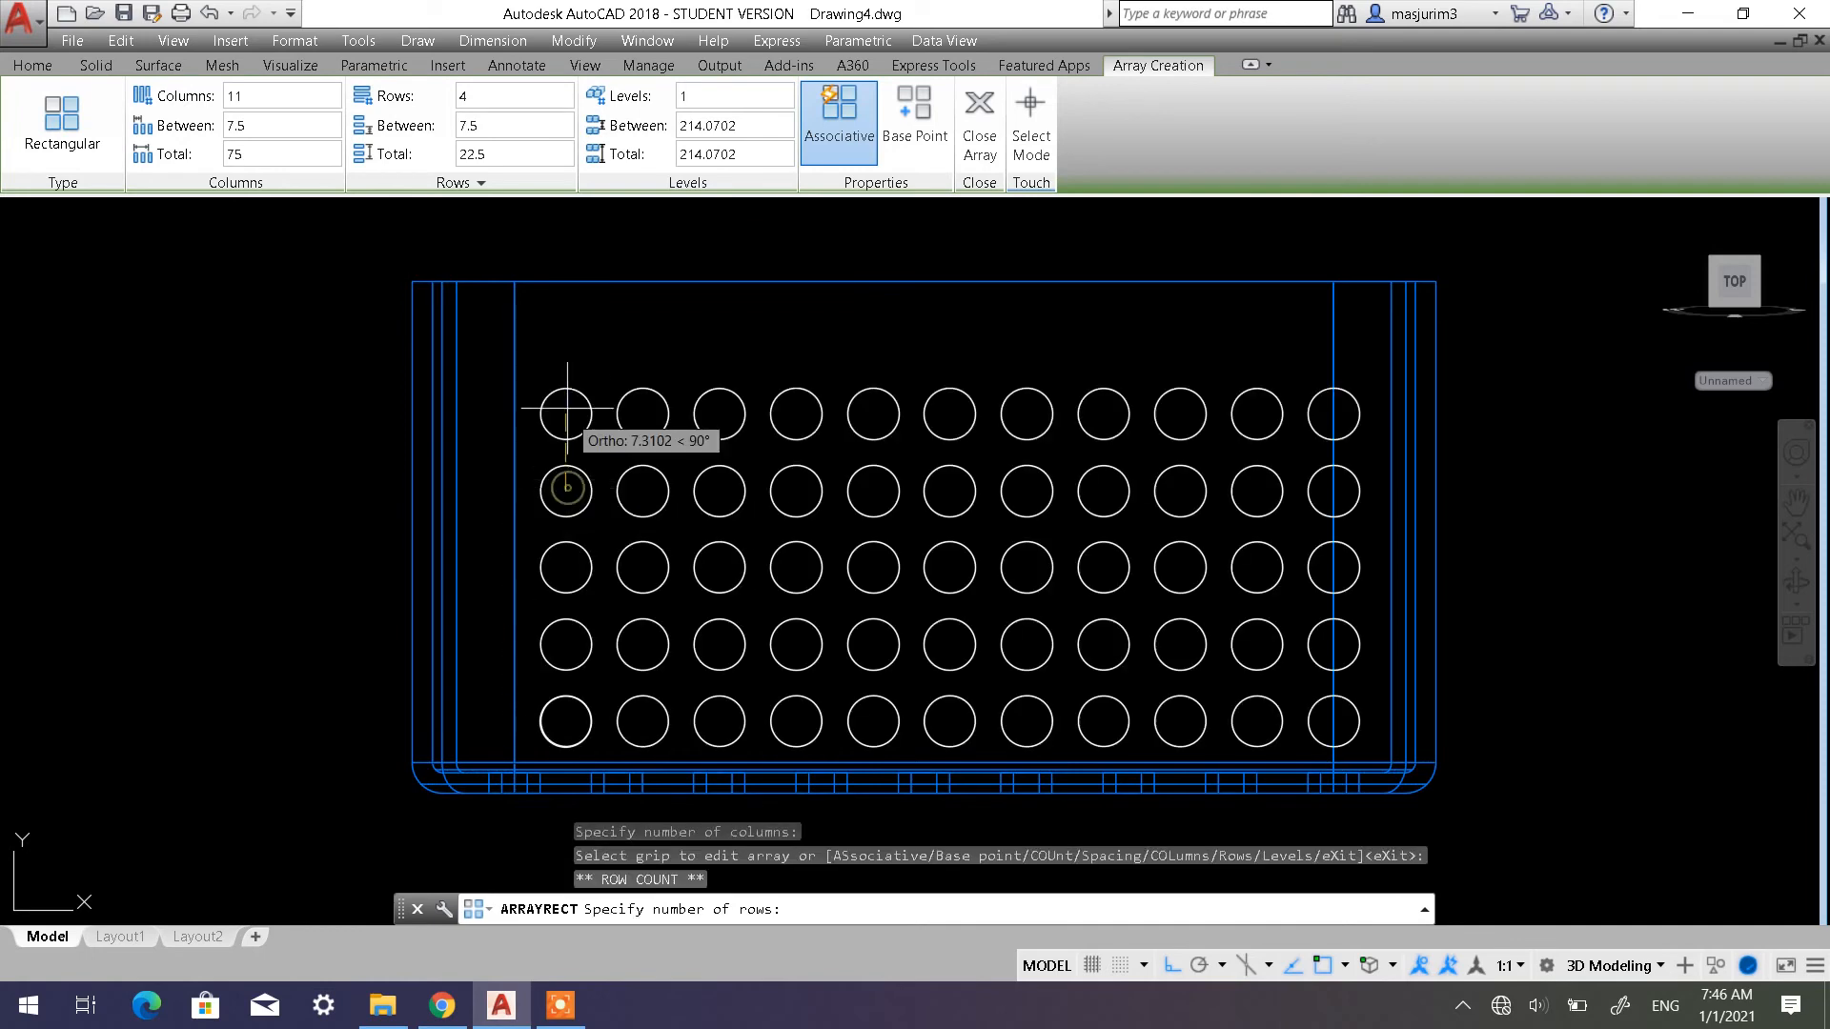
left_click(563, 314)
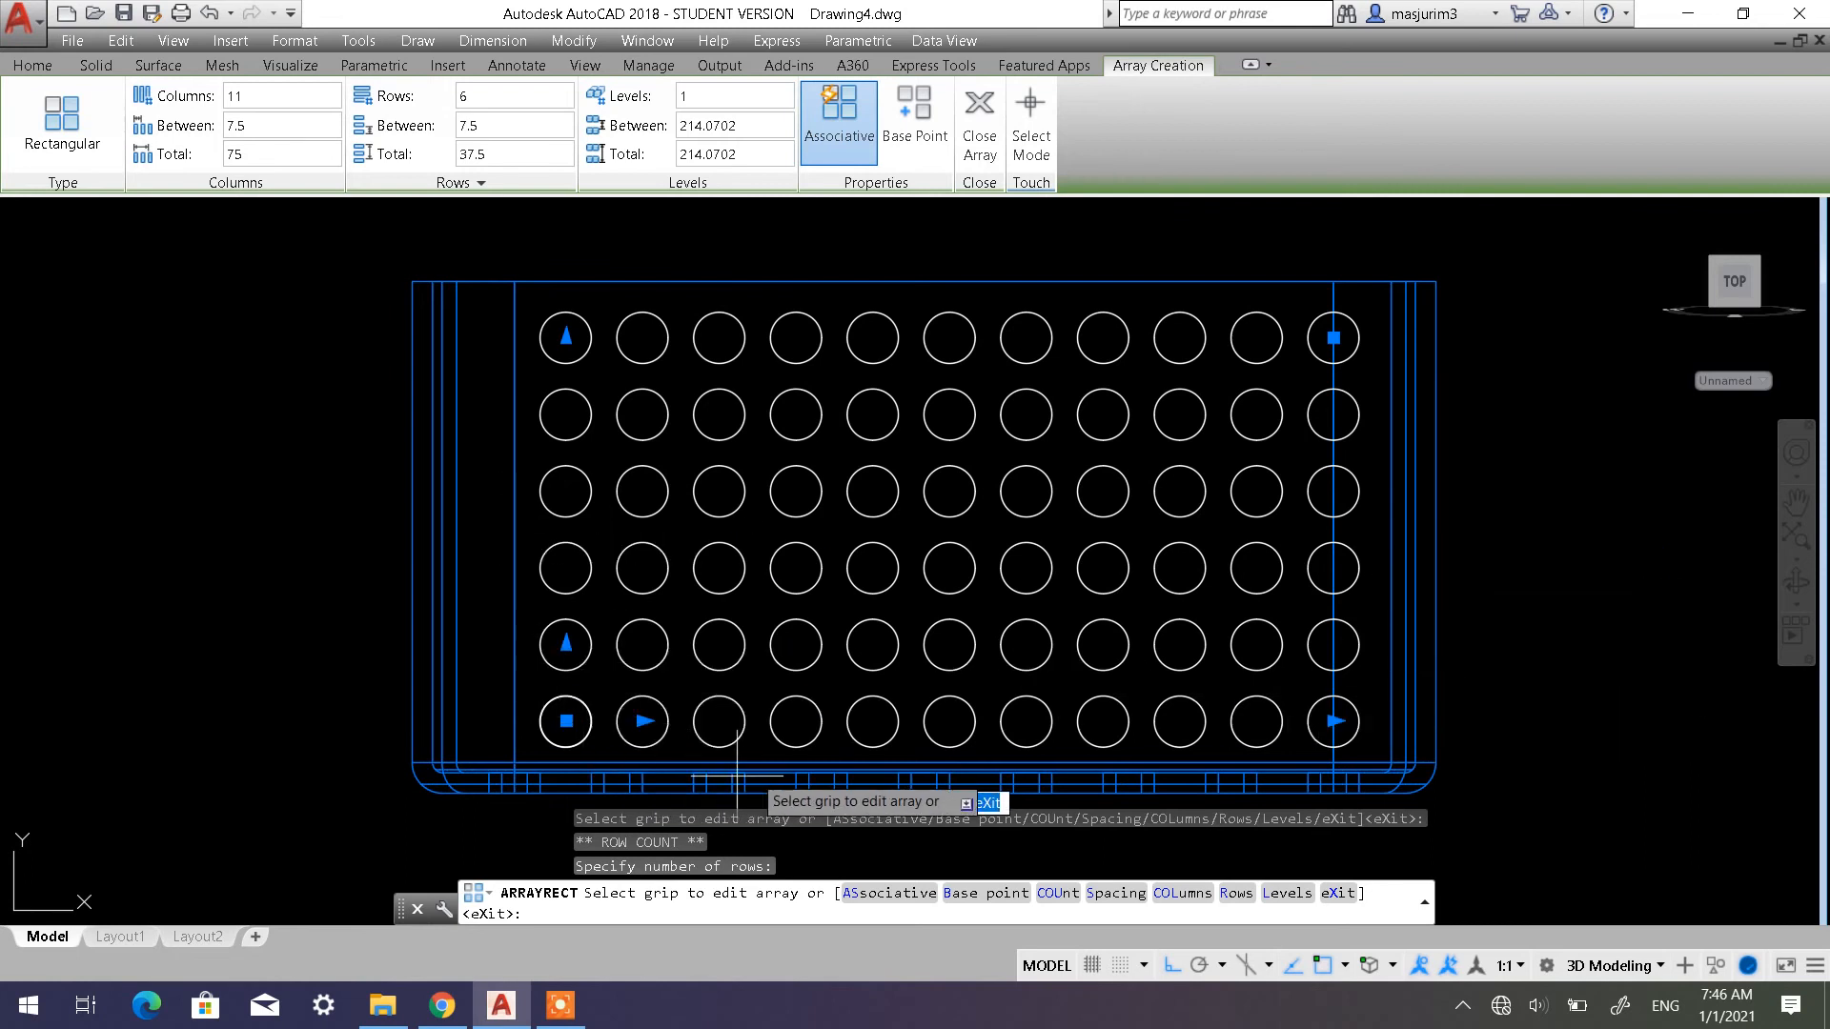
Reduce the cylinder array to 10 columns
scroll(1038, 607, "down", 2)
scroll(1043, 607, "down", 3)
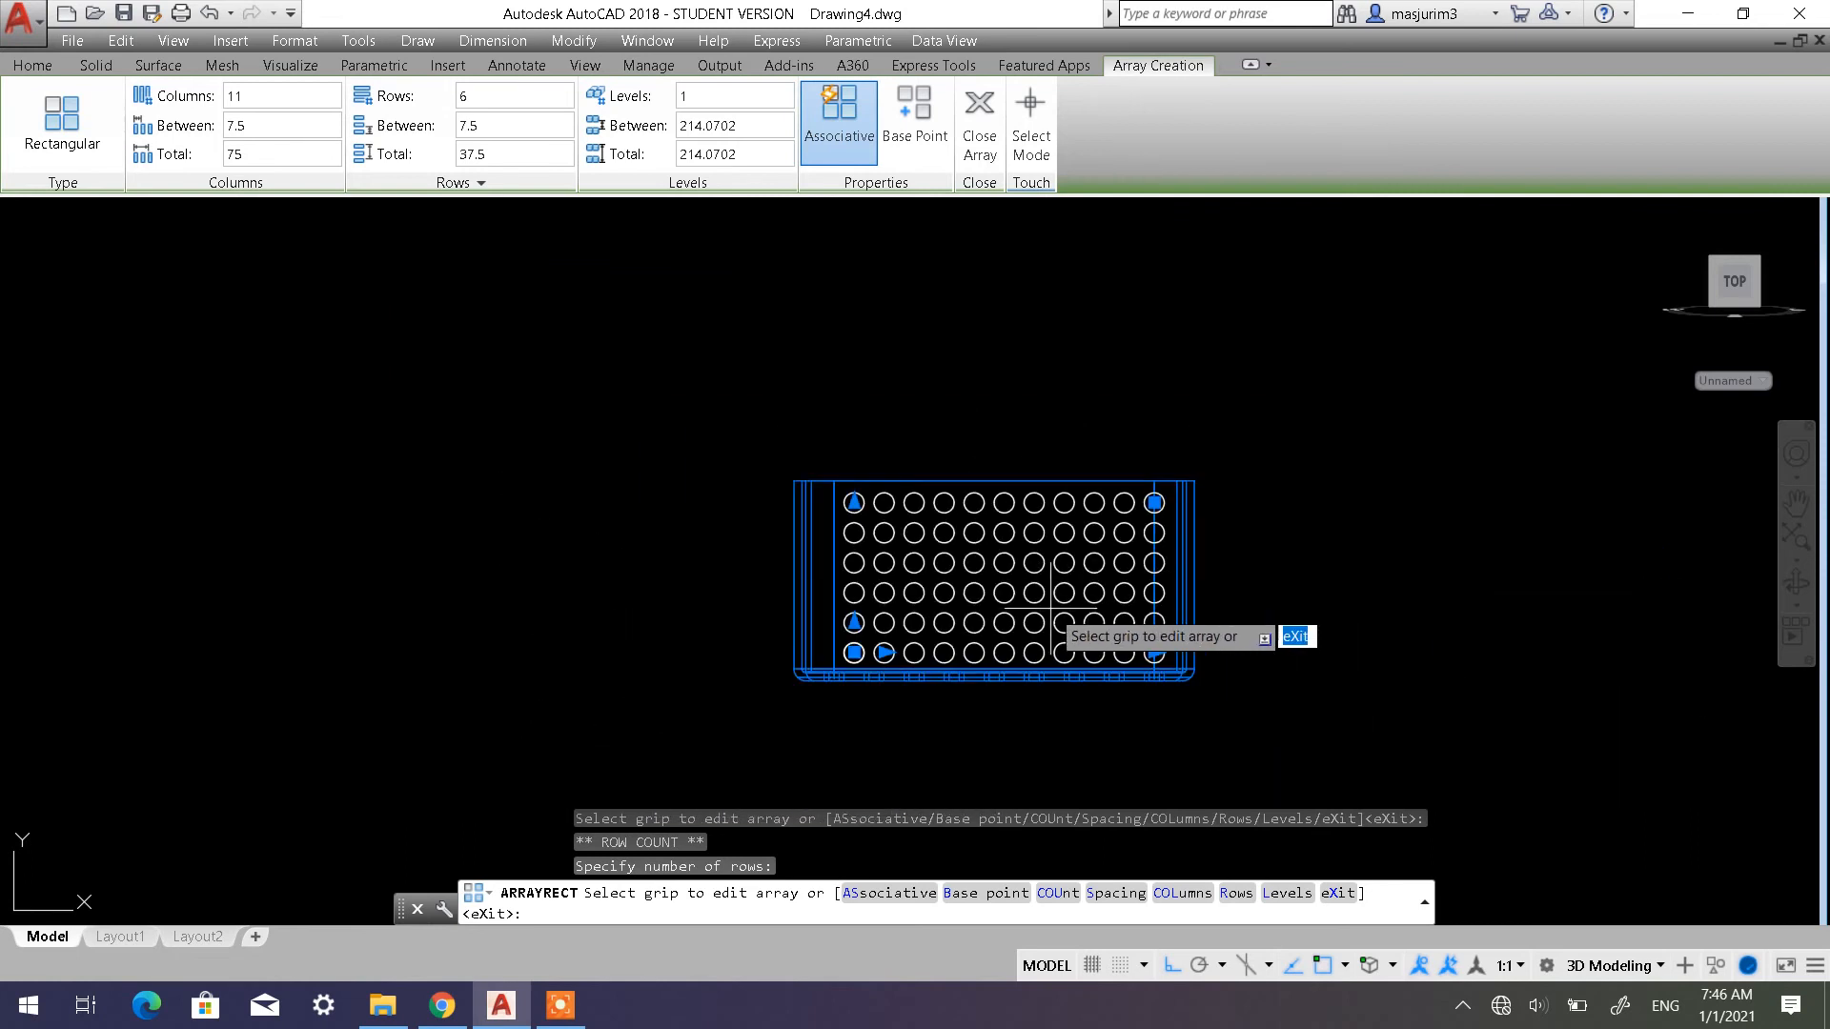
scroll(877, 583, "up", 3)
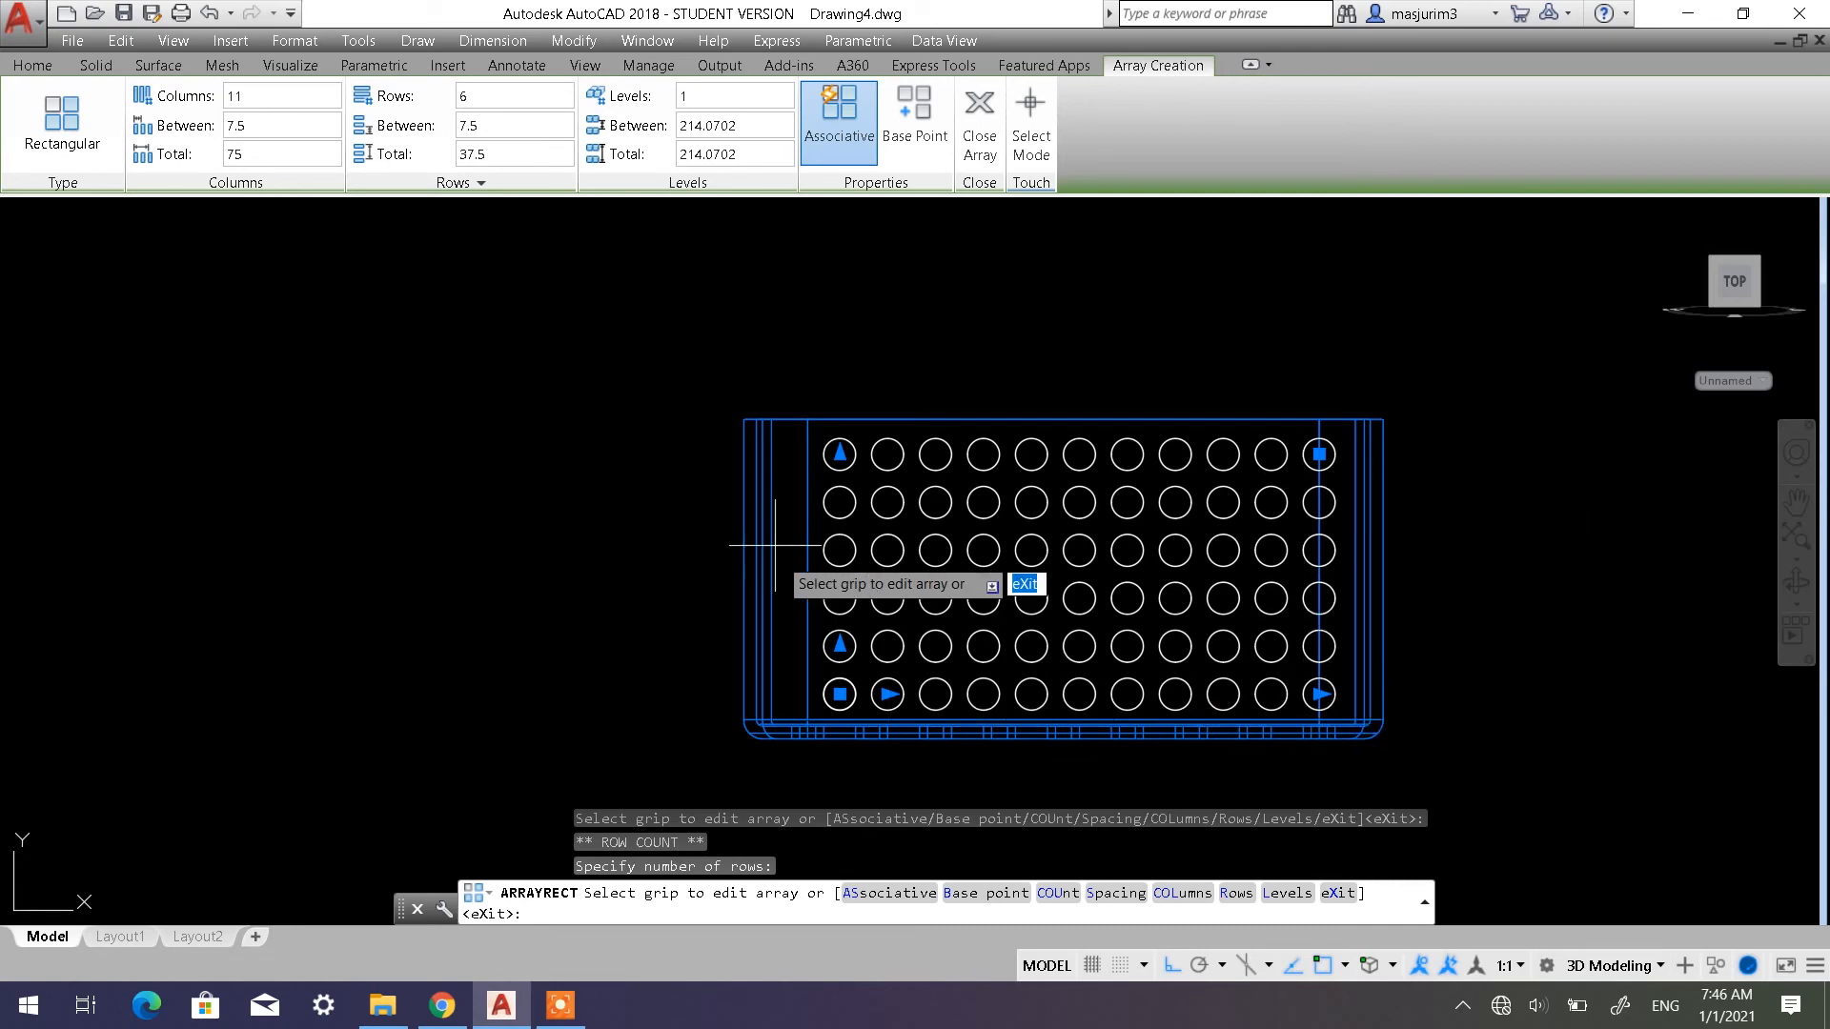
scroll(1141, 595, "up", 2)
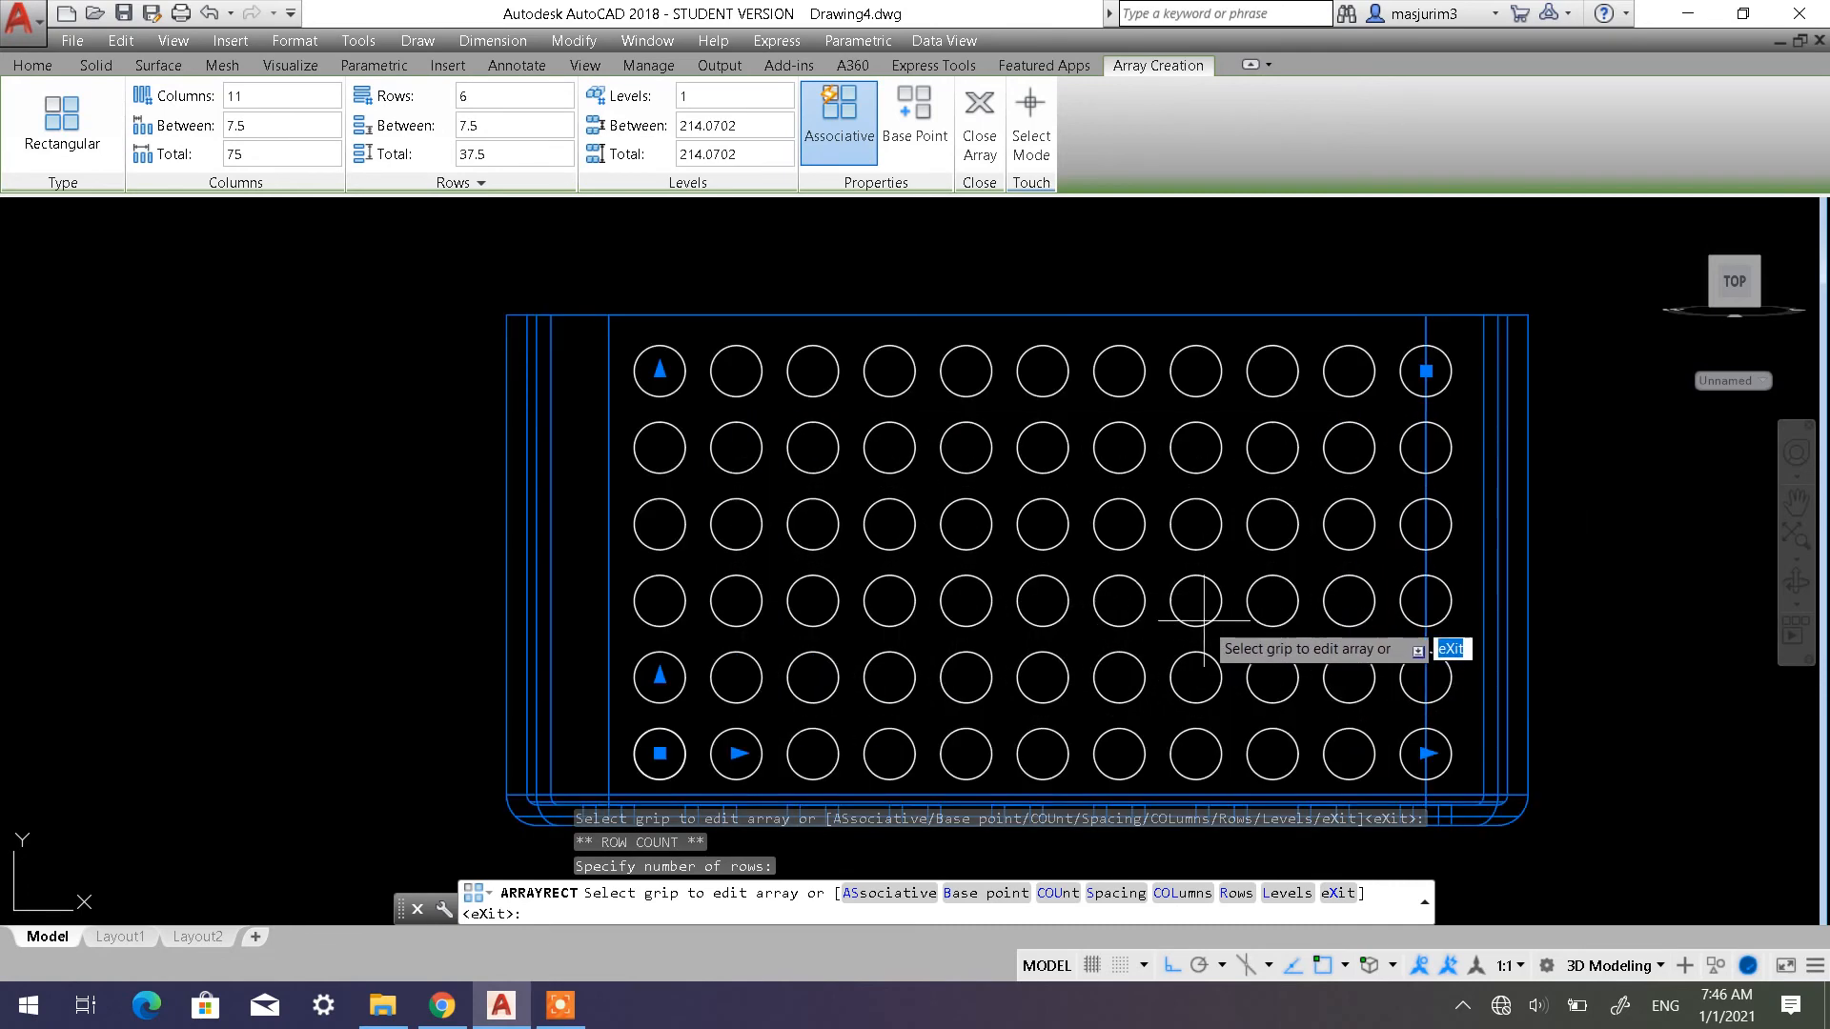
left_click(1426, 753)
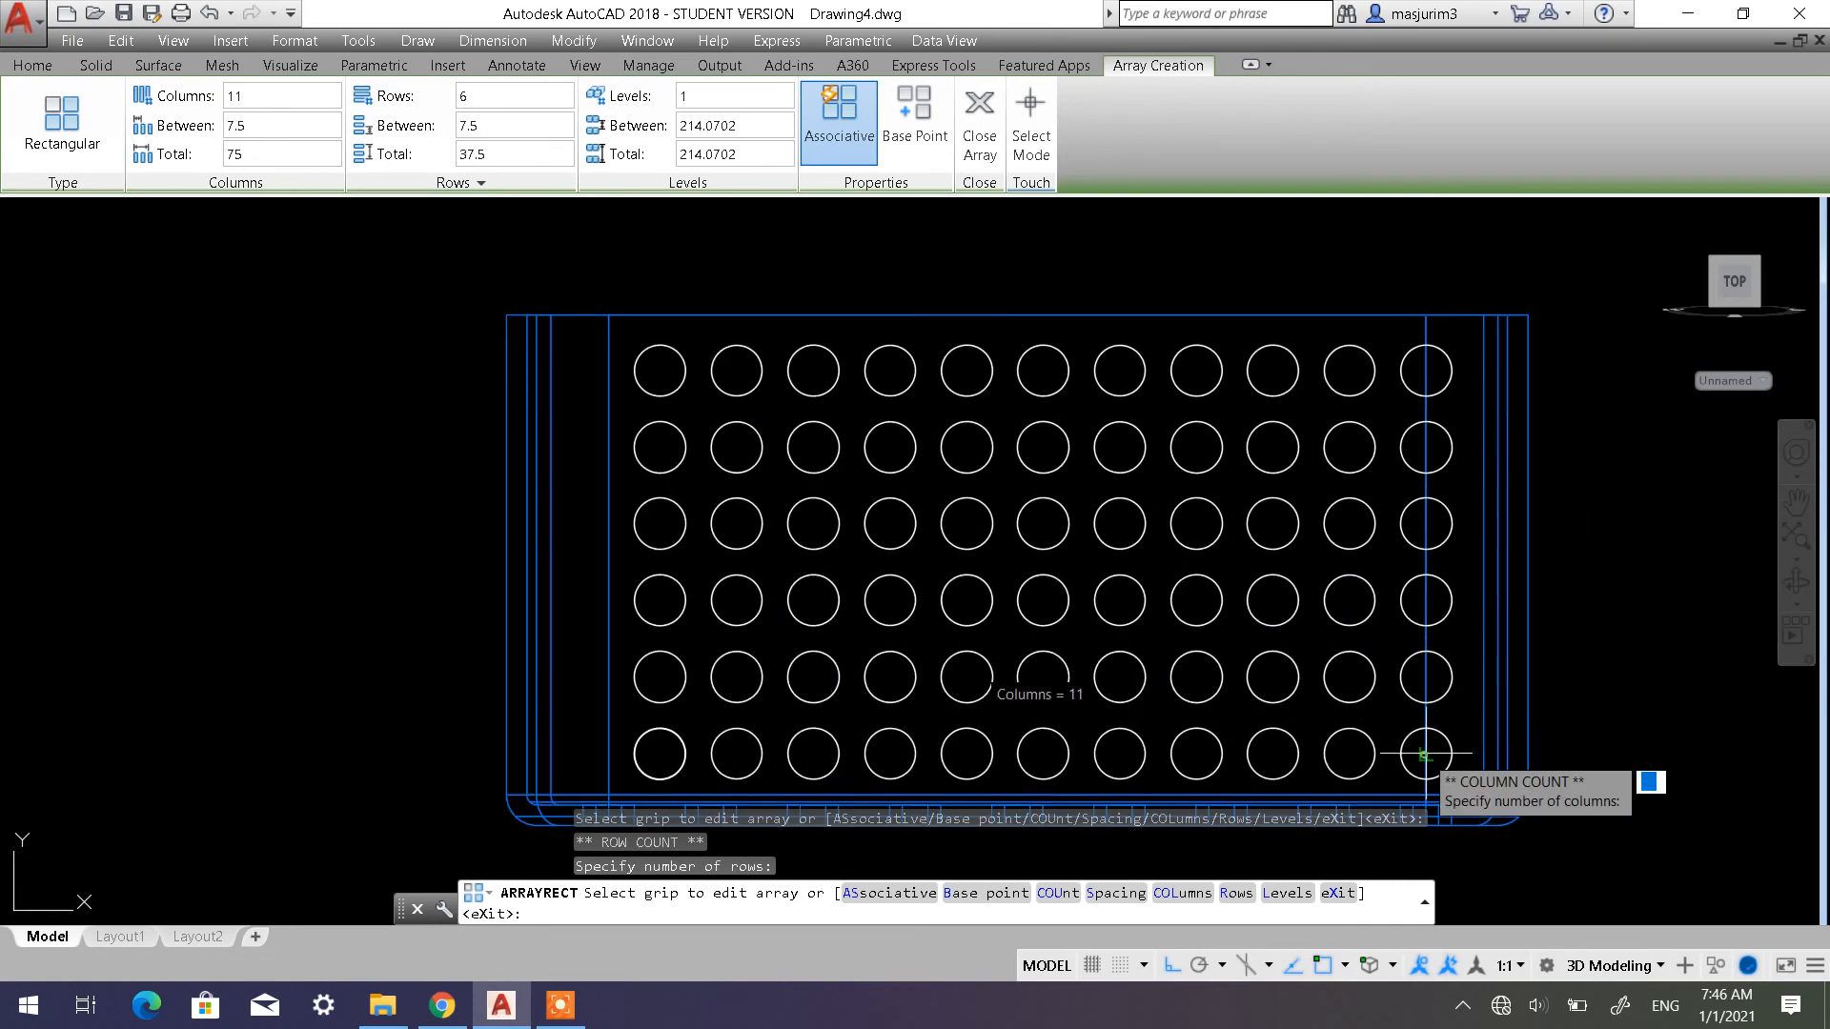
left_click(1353, 757)
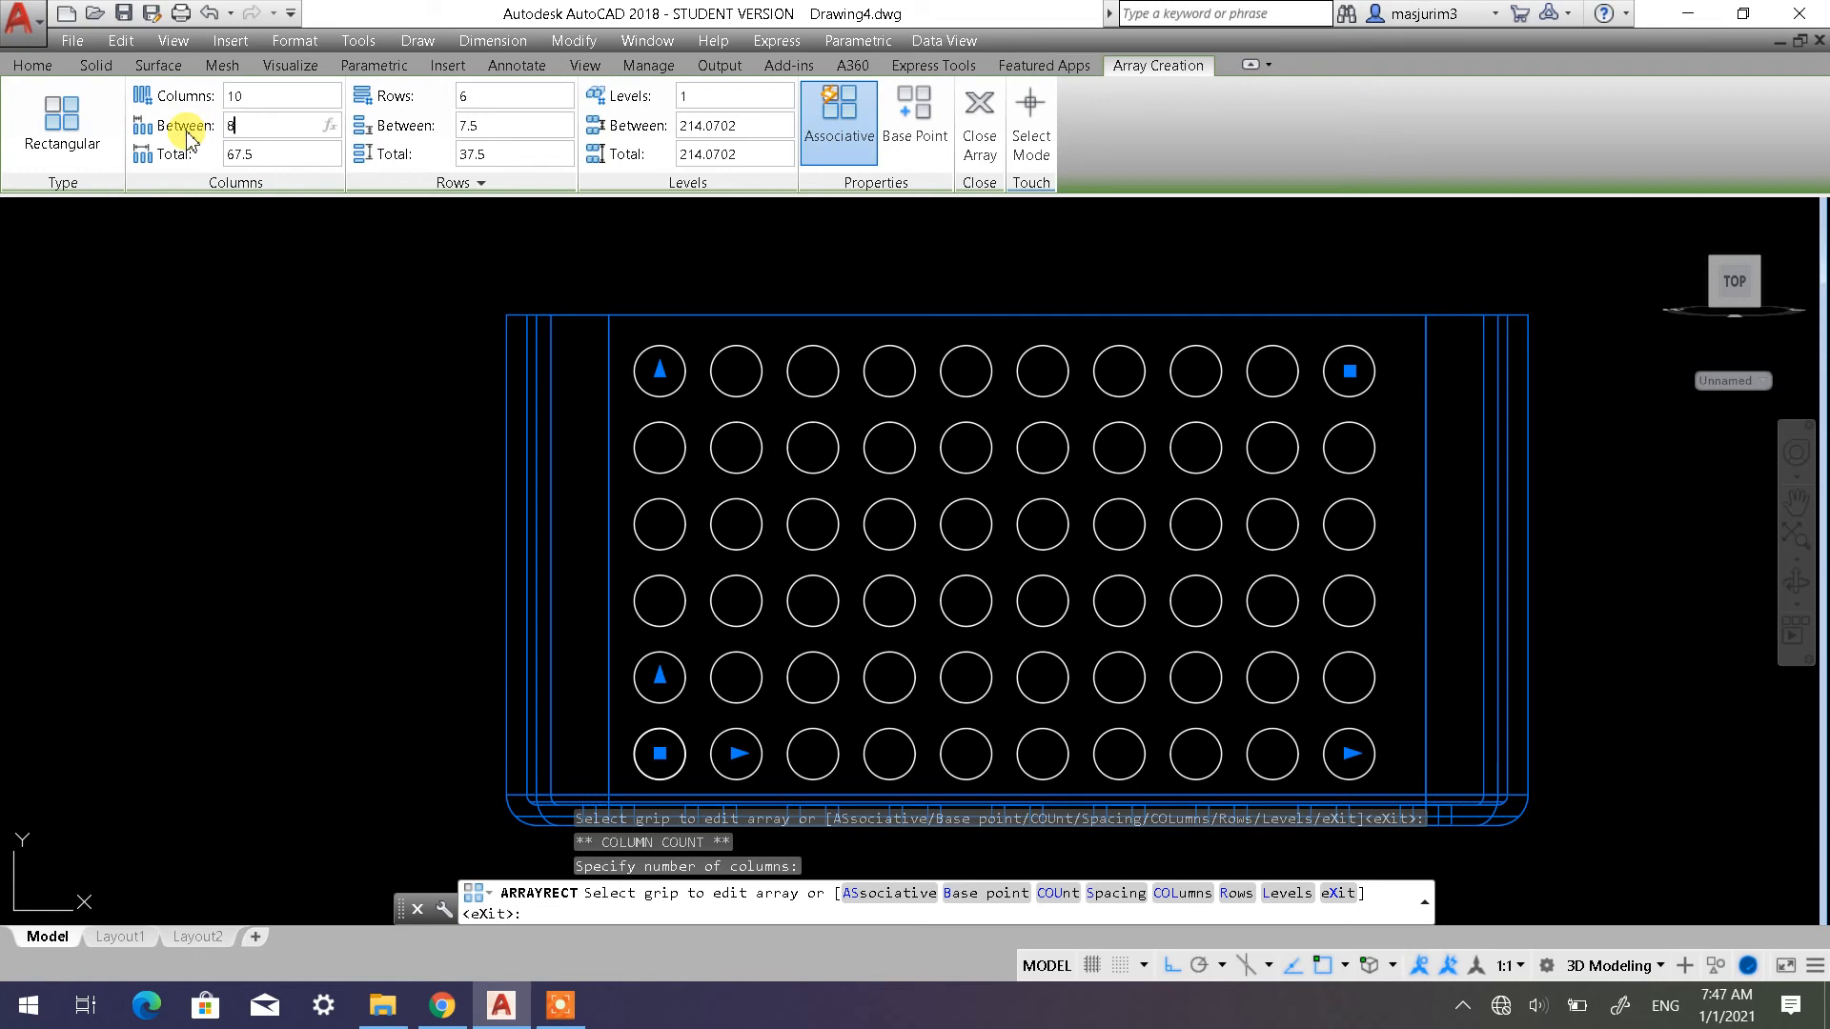
Try column spacings of 8, 7.6 and 7.7 for the array and settle on 7.8
type("8")
key("Return")
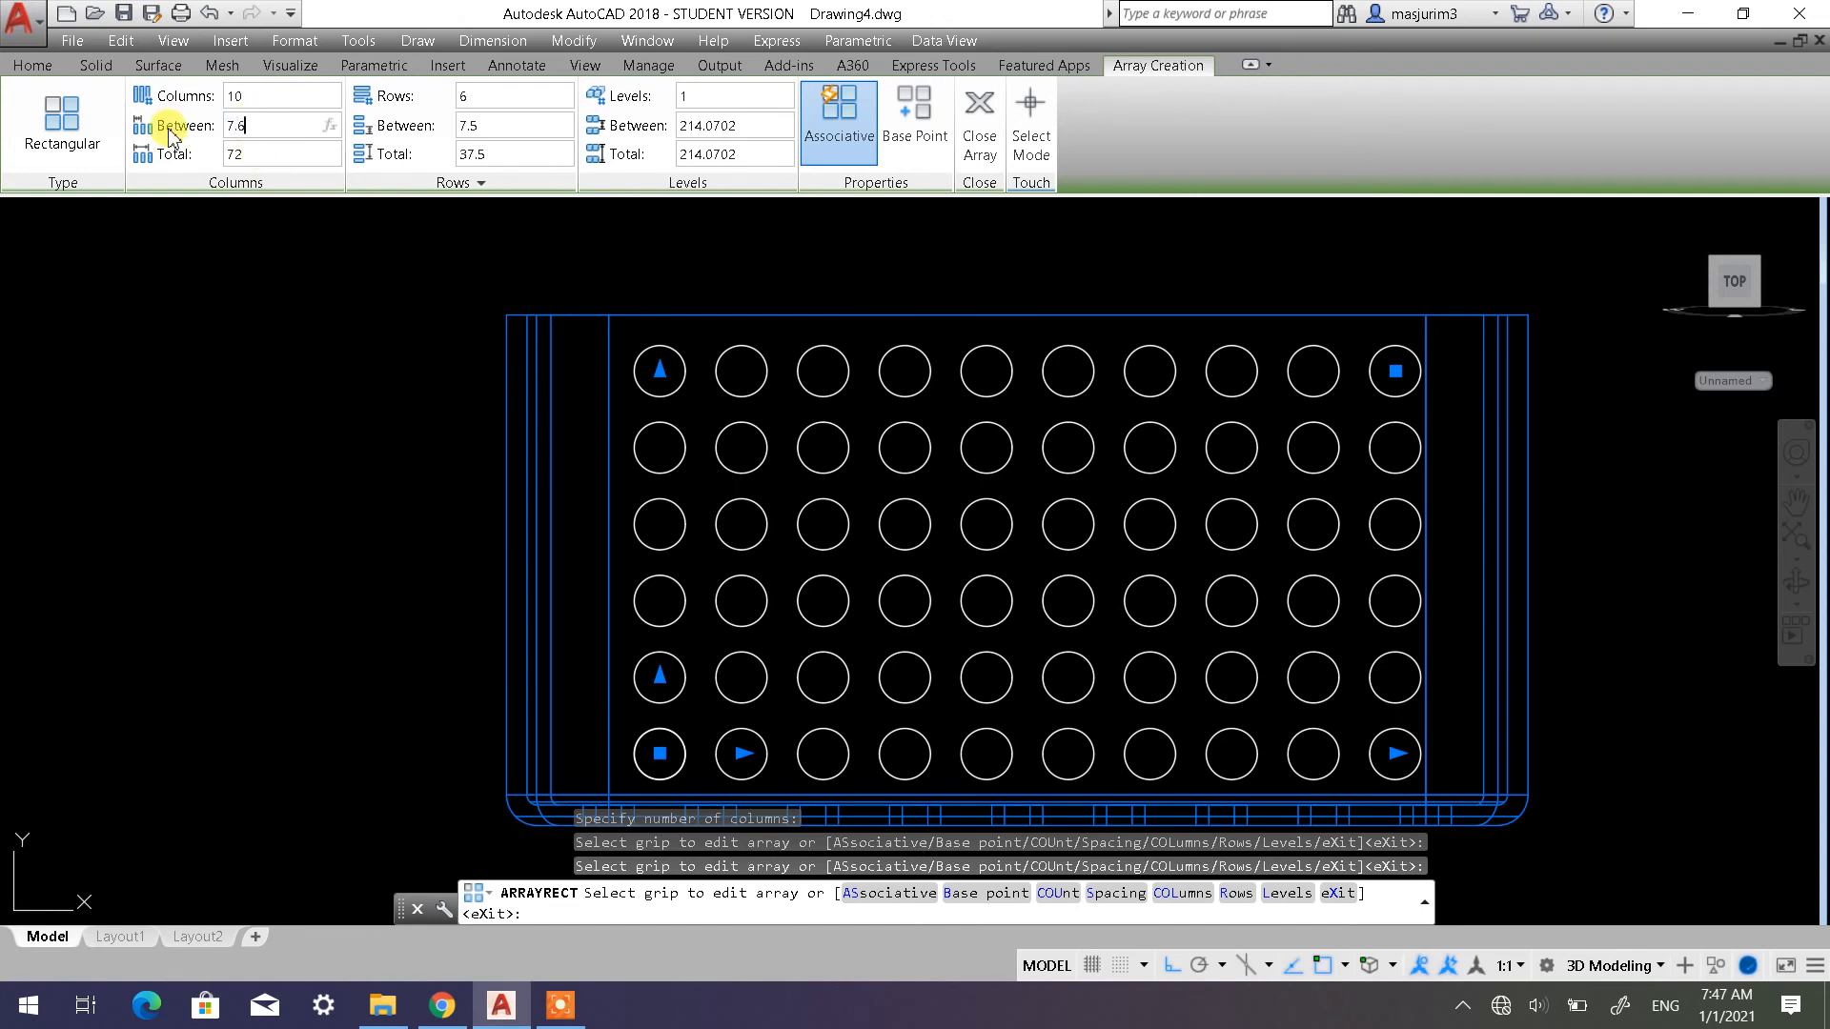
left_click(260, 389)
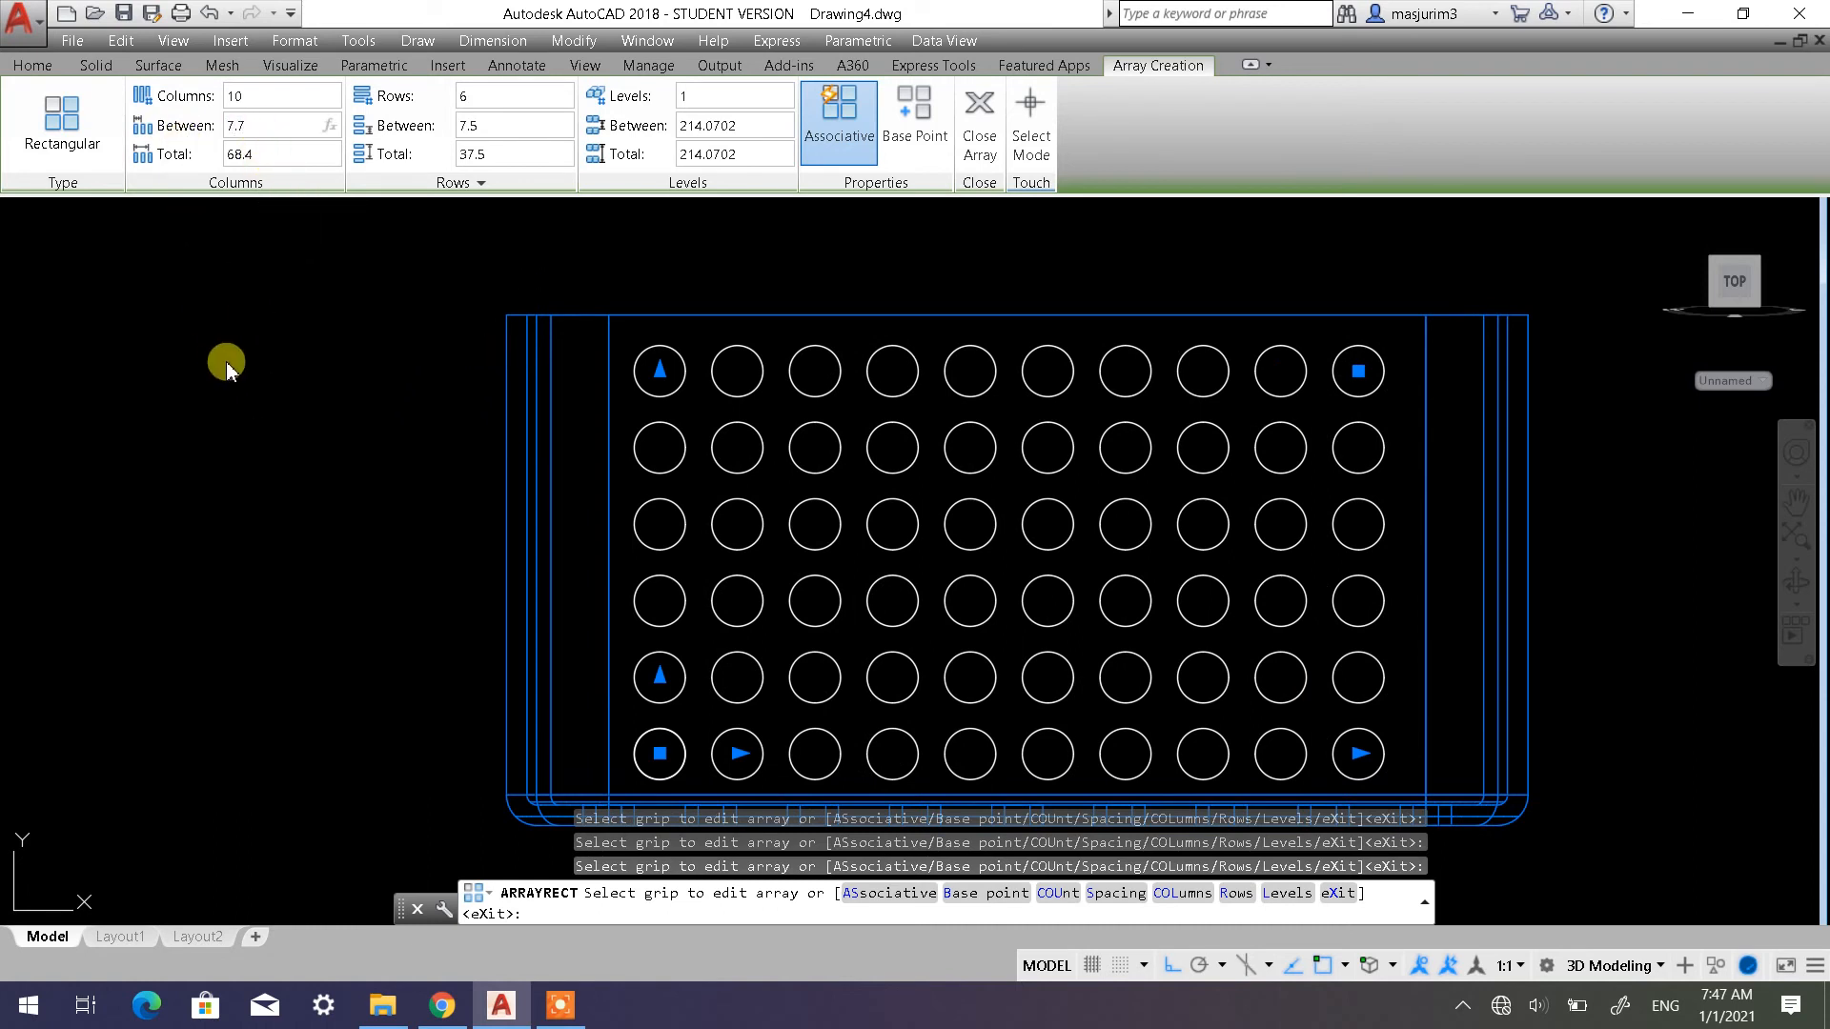
left_click(226, 367)
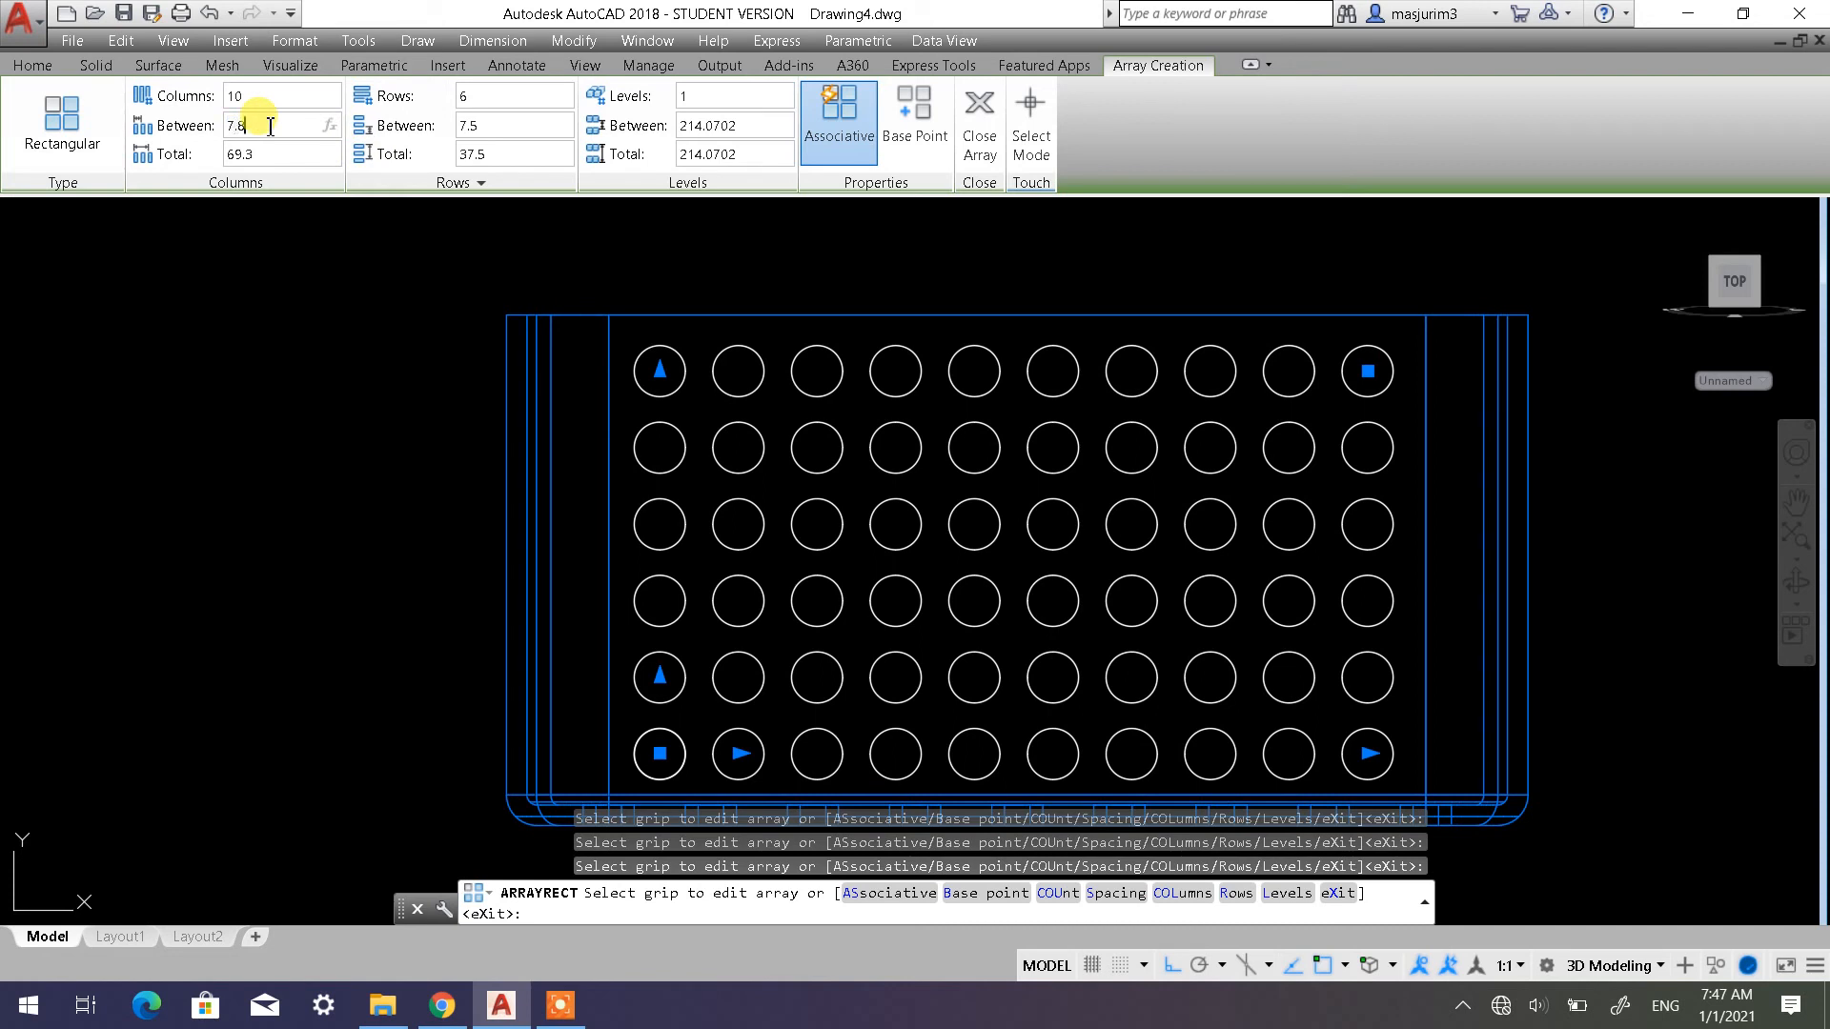
left_click(338, 327)
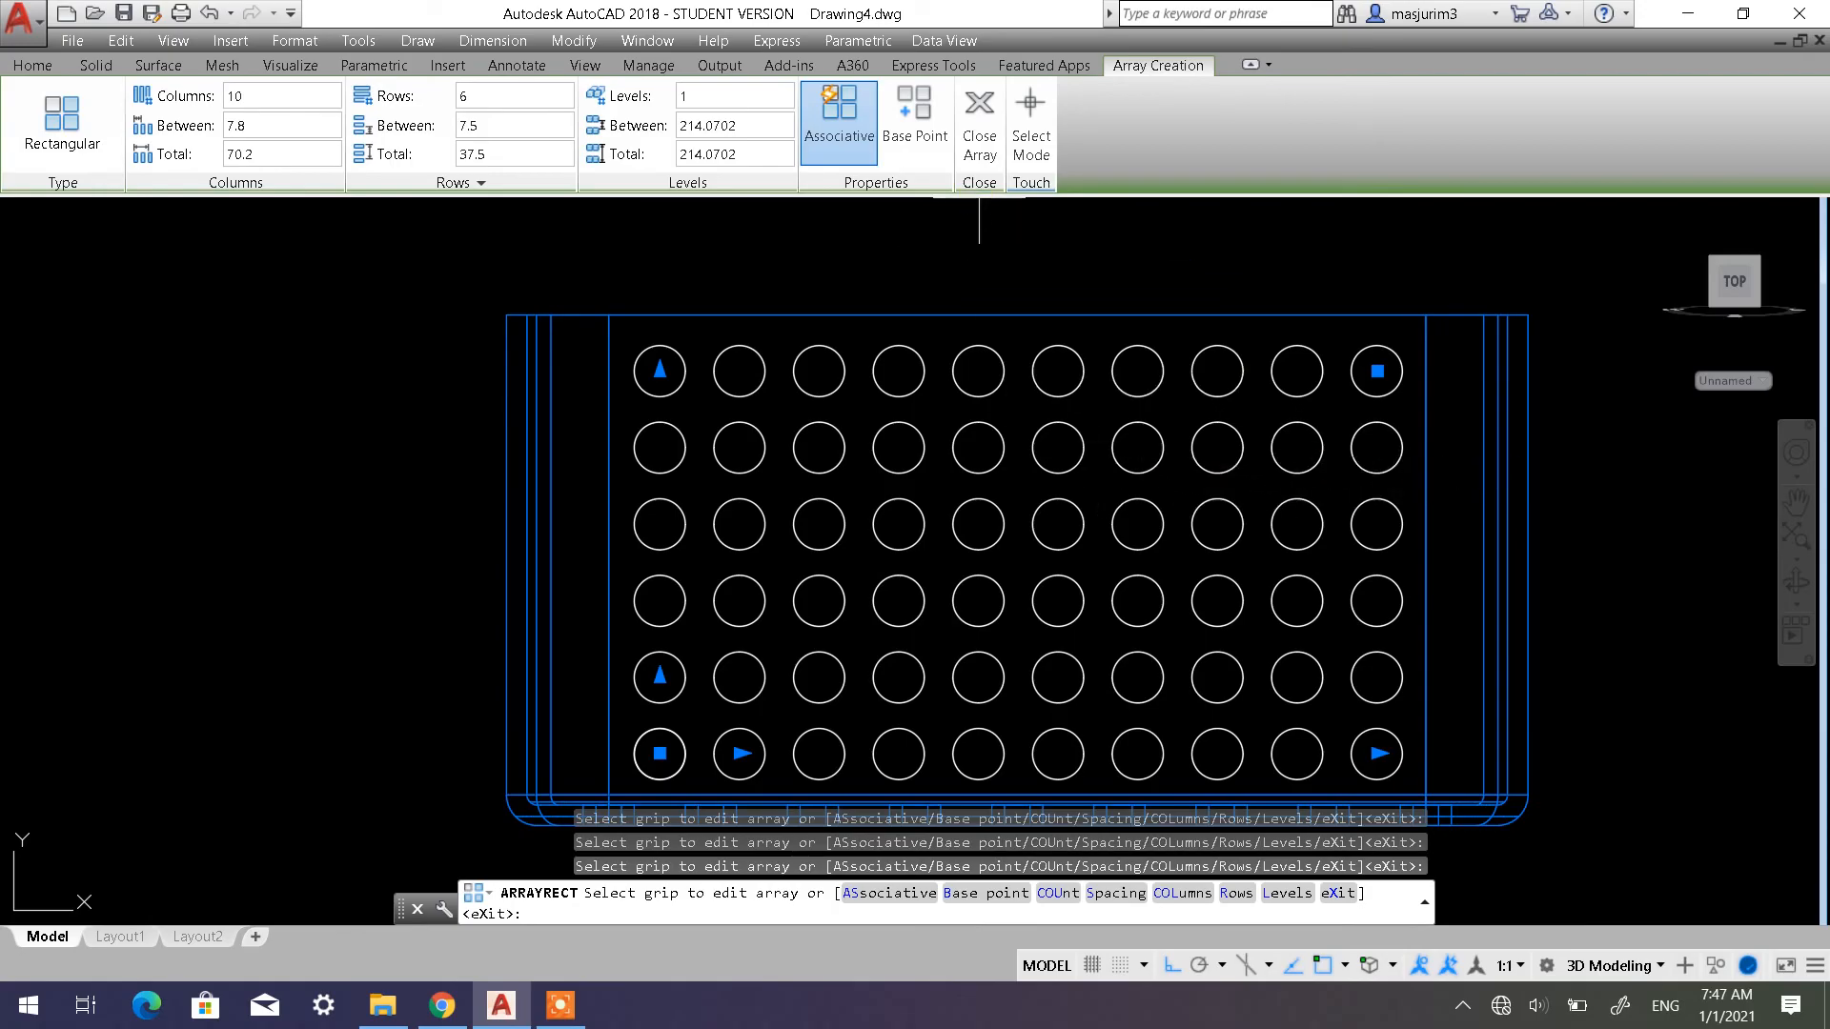
Check the array in a 3D view and finish creating it
middle_click_drag(832, 492, 825, 494, "shift")
scroll(946, 571, "down", 6)
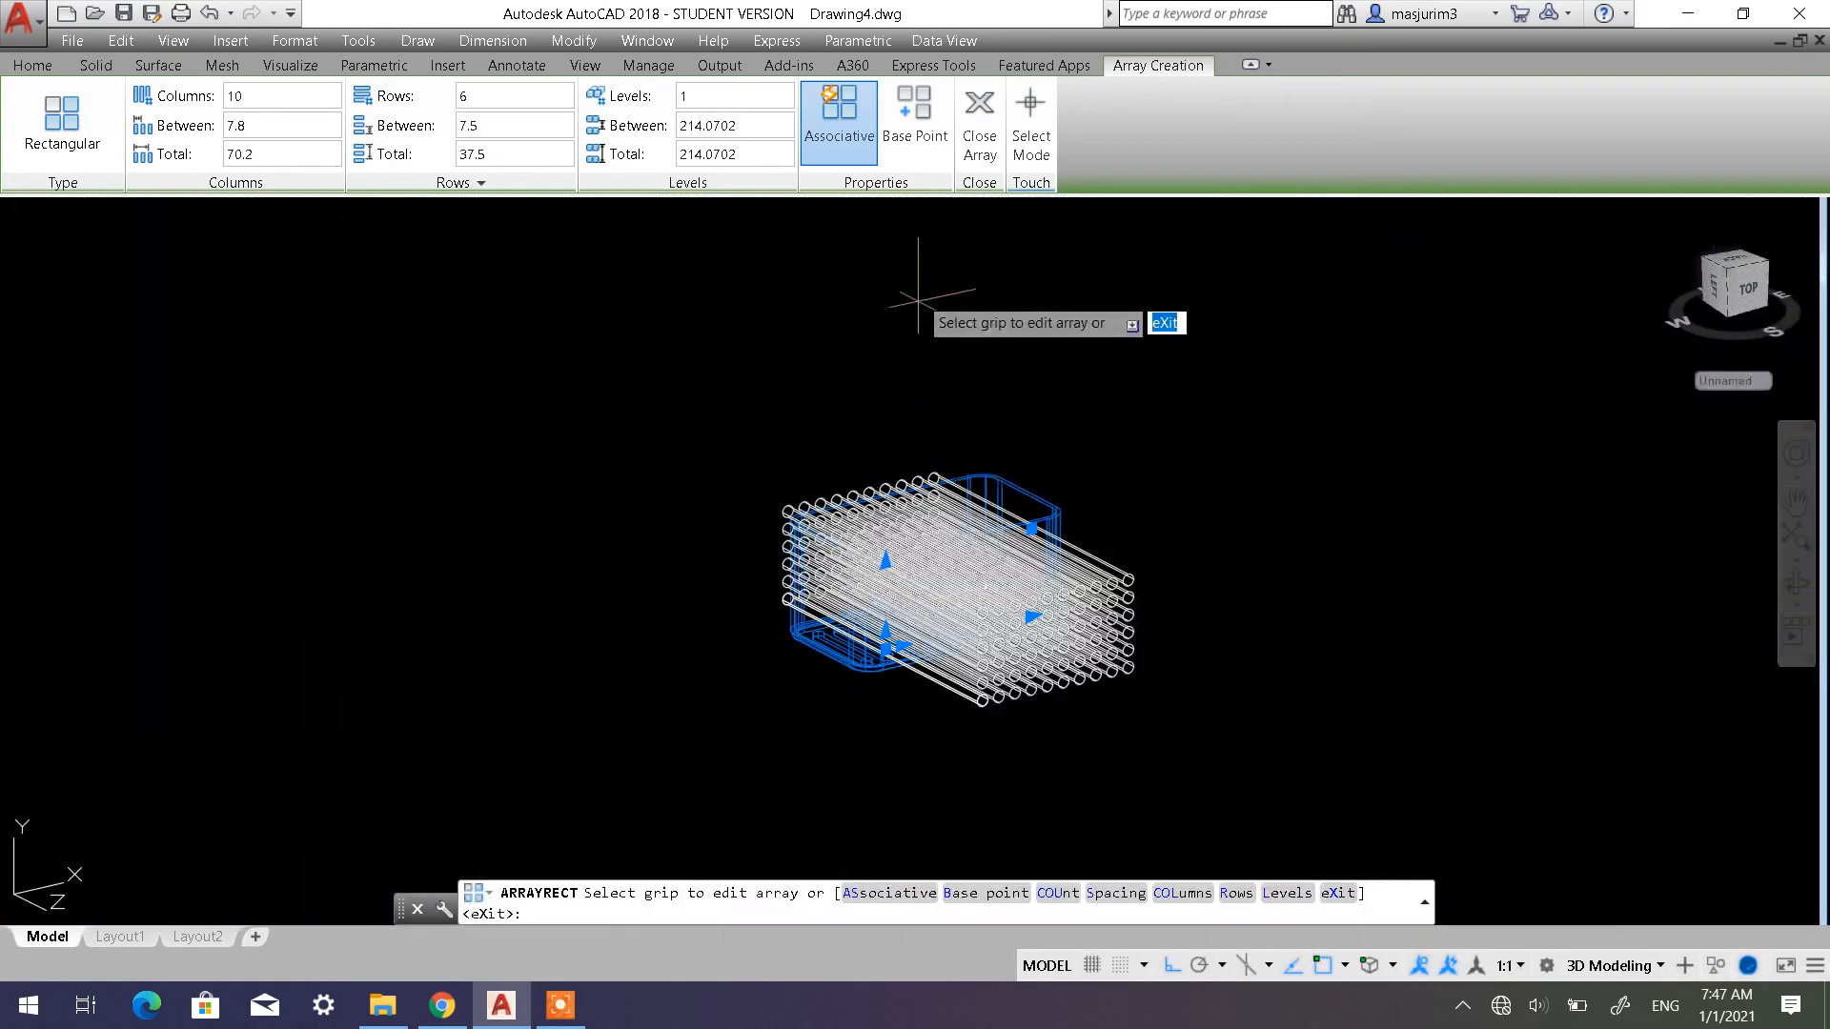
left_click(980, 143)
middle_click_drag(1096, 629, 1067, 654, "shift")
scroll(1151, 651, "up", 3)
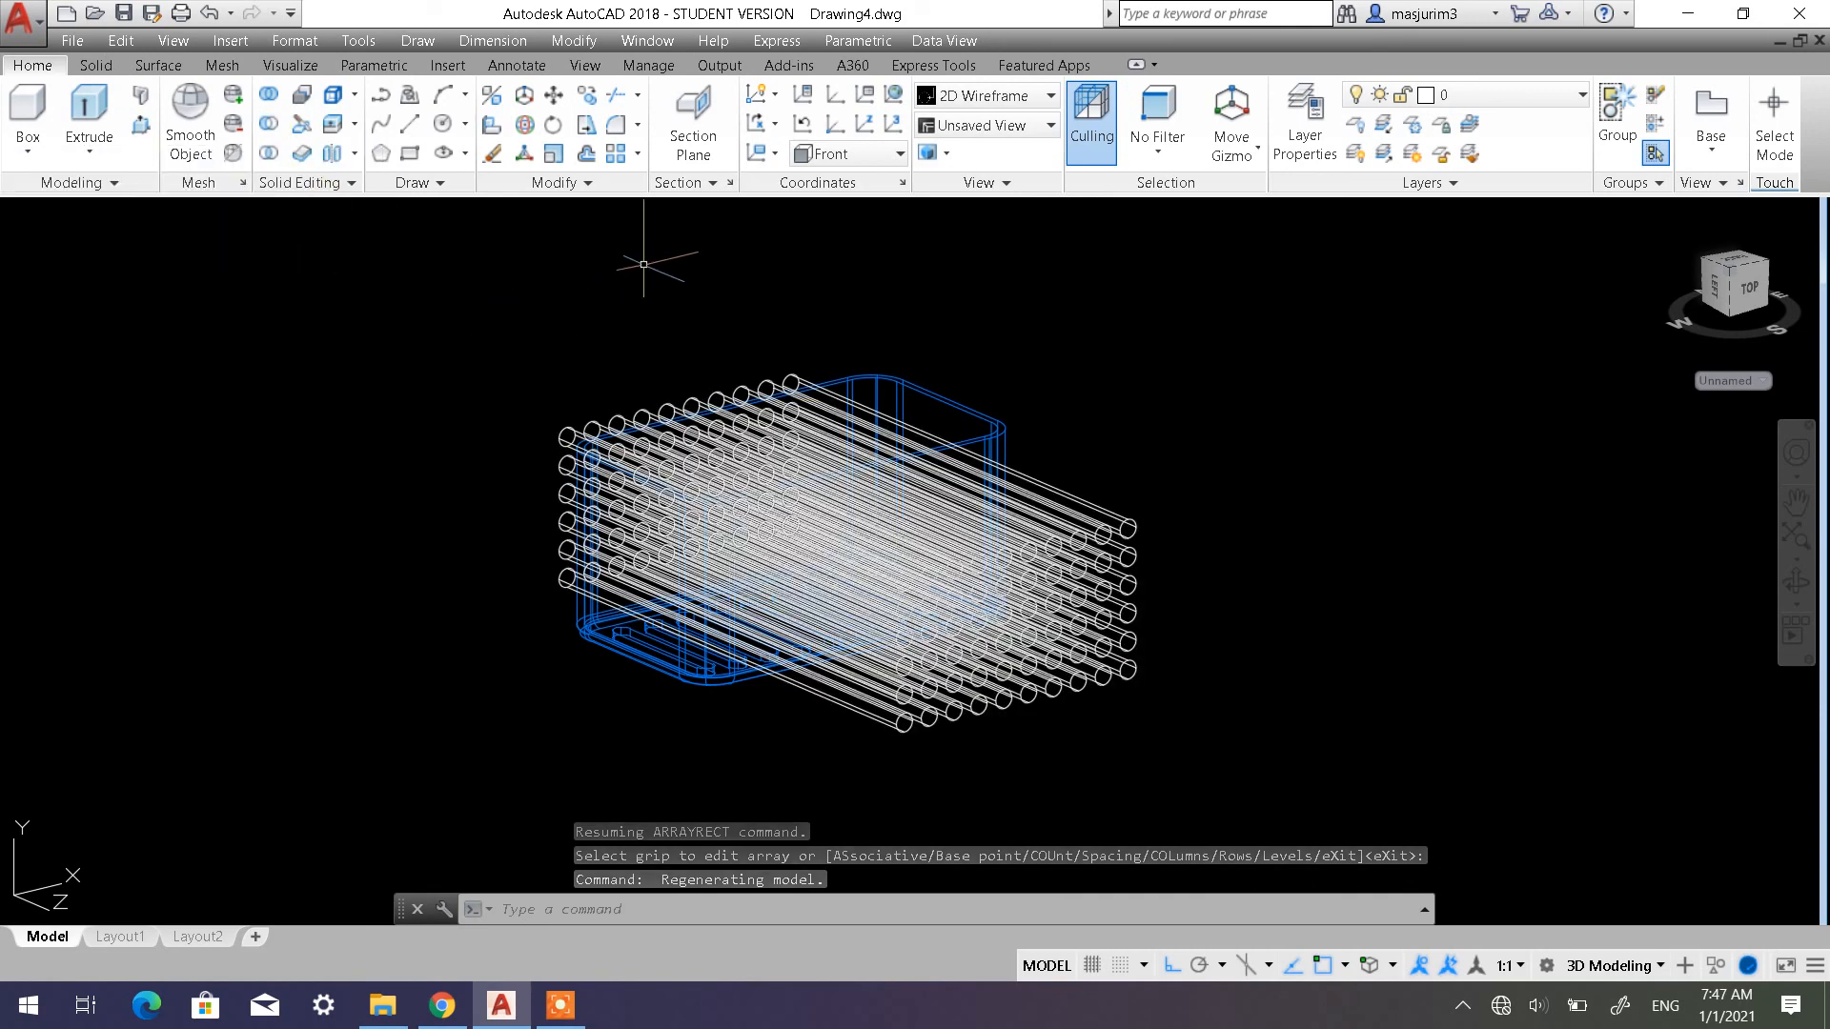
Explode the cylinder array and check that its cylinders can be selected individually
left_click(560, 183)
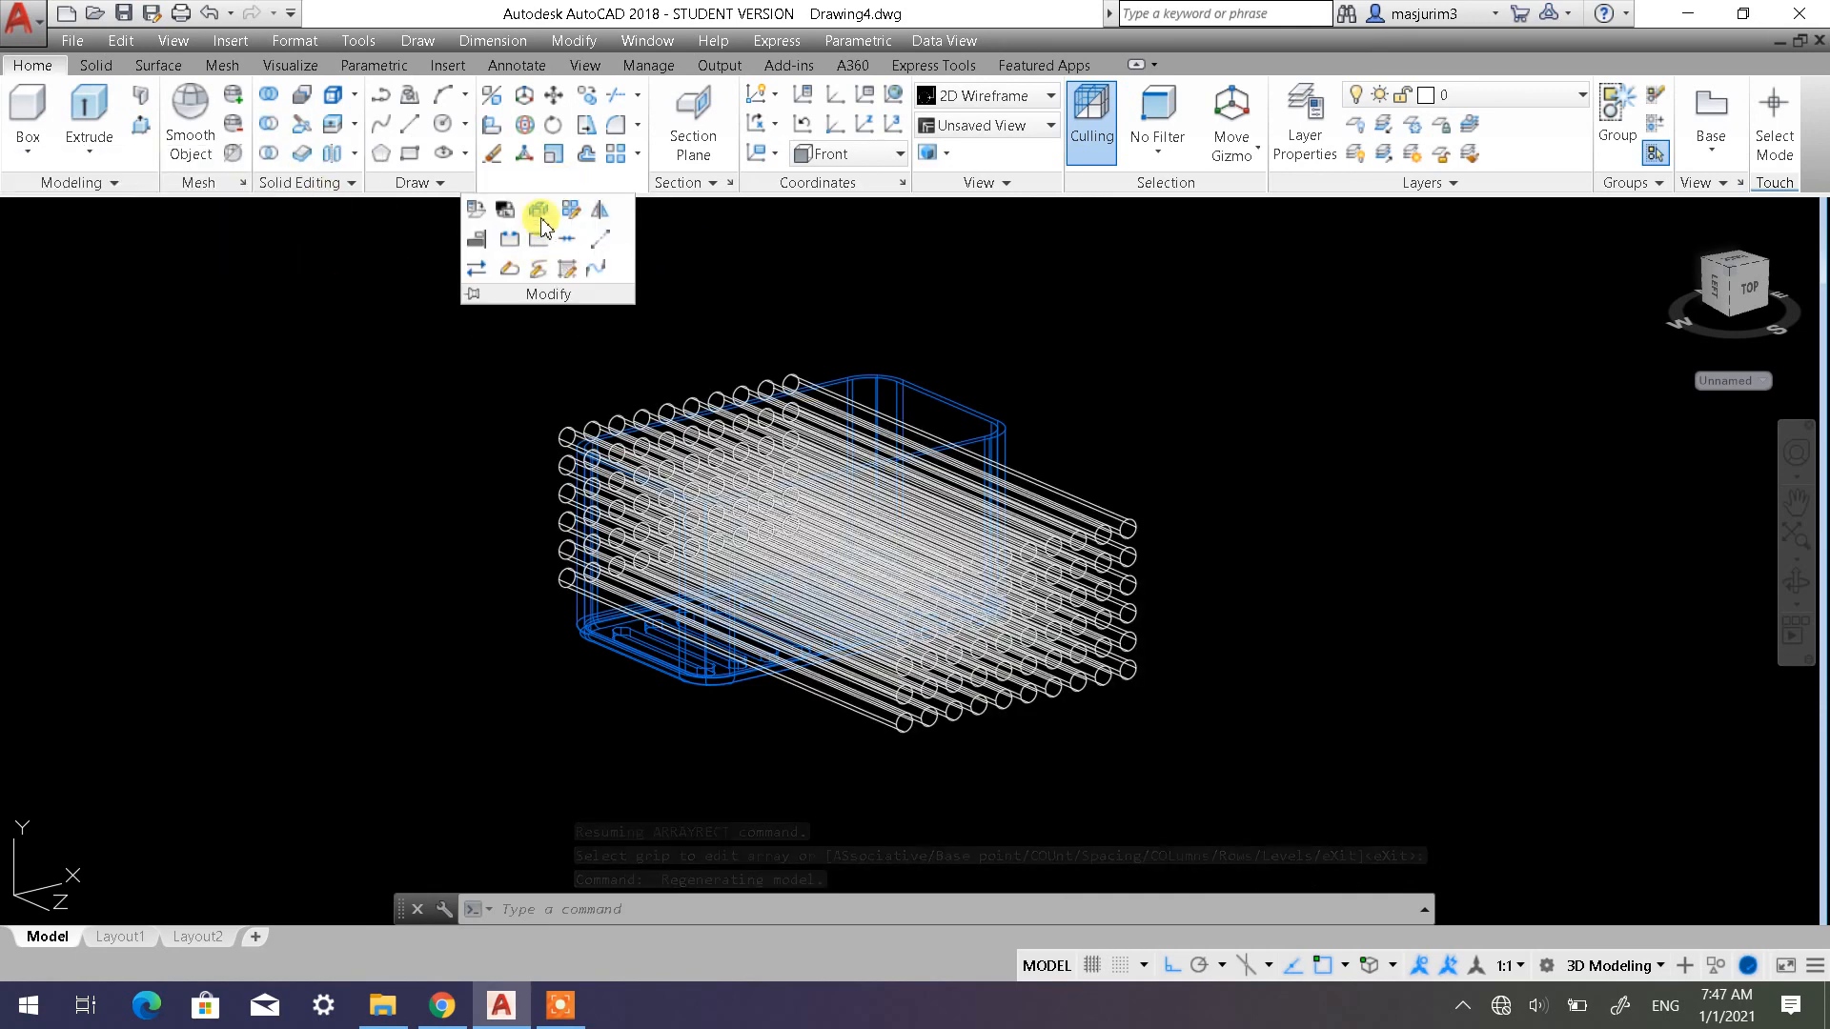
left_click(538, 208)
left_click(1180, 739)
left_click(1069, 654)
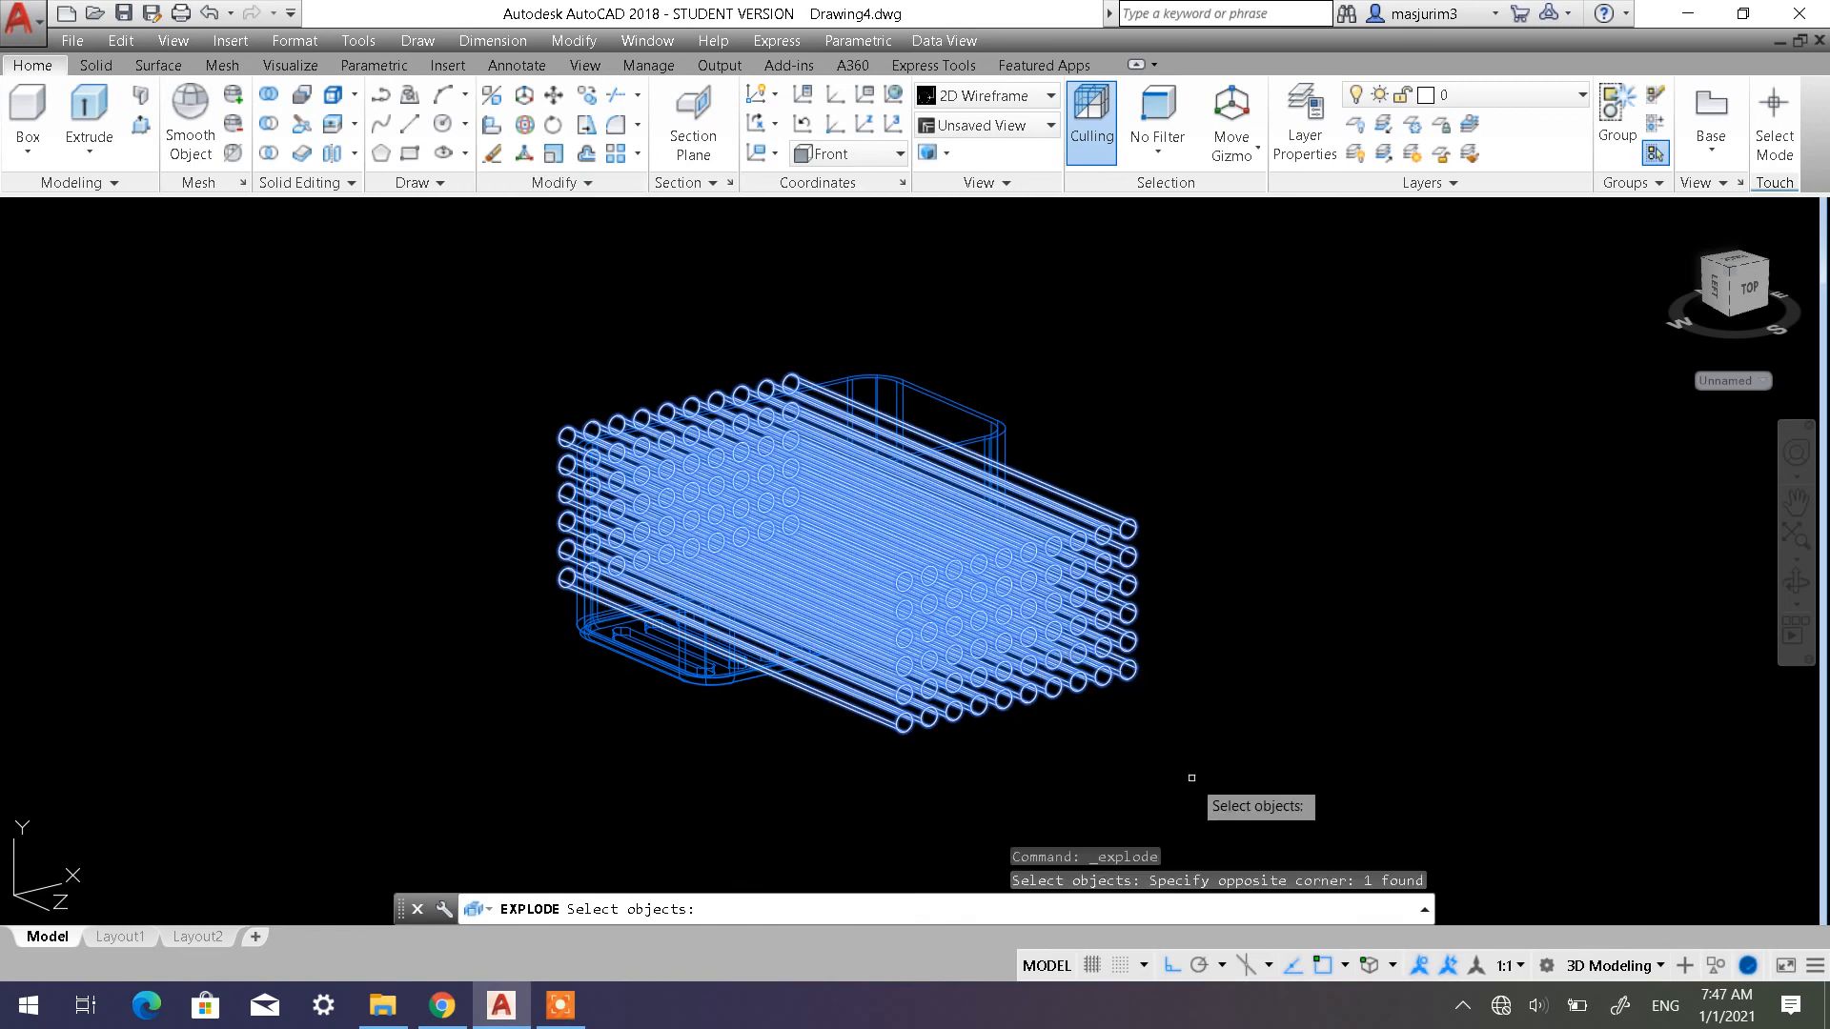
key("Return")
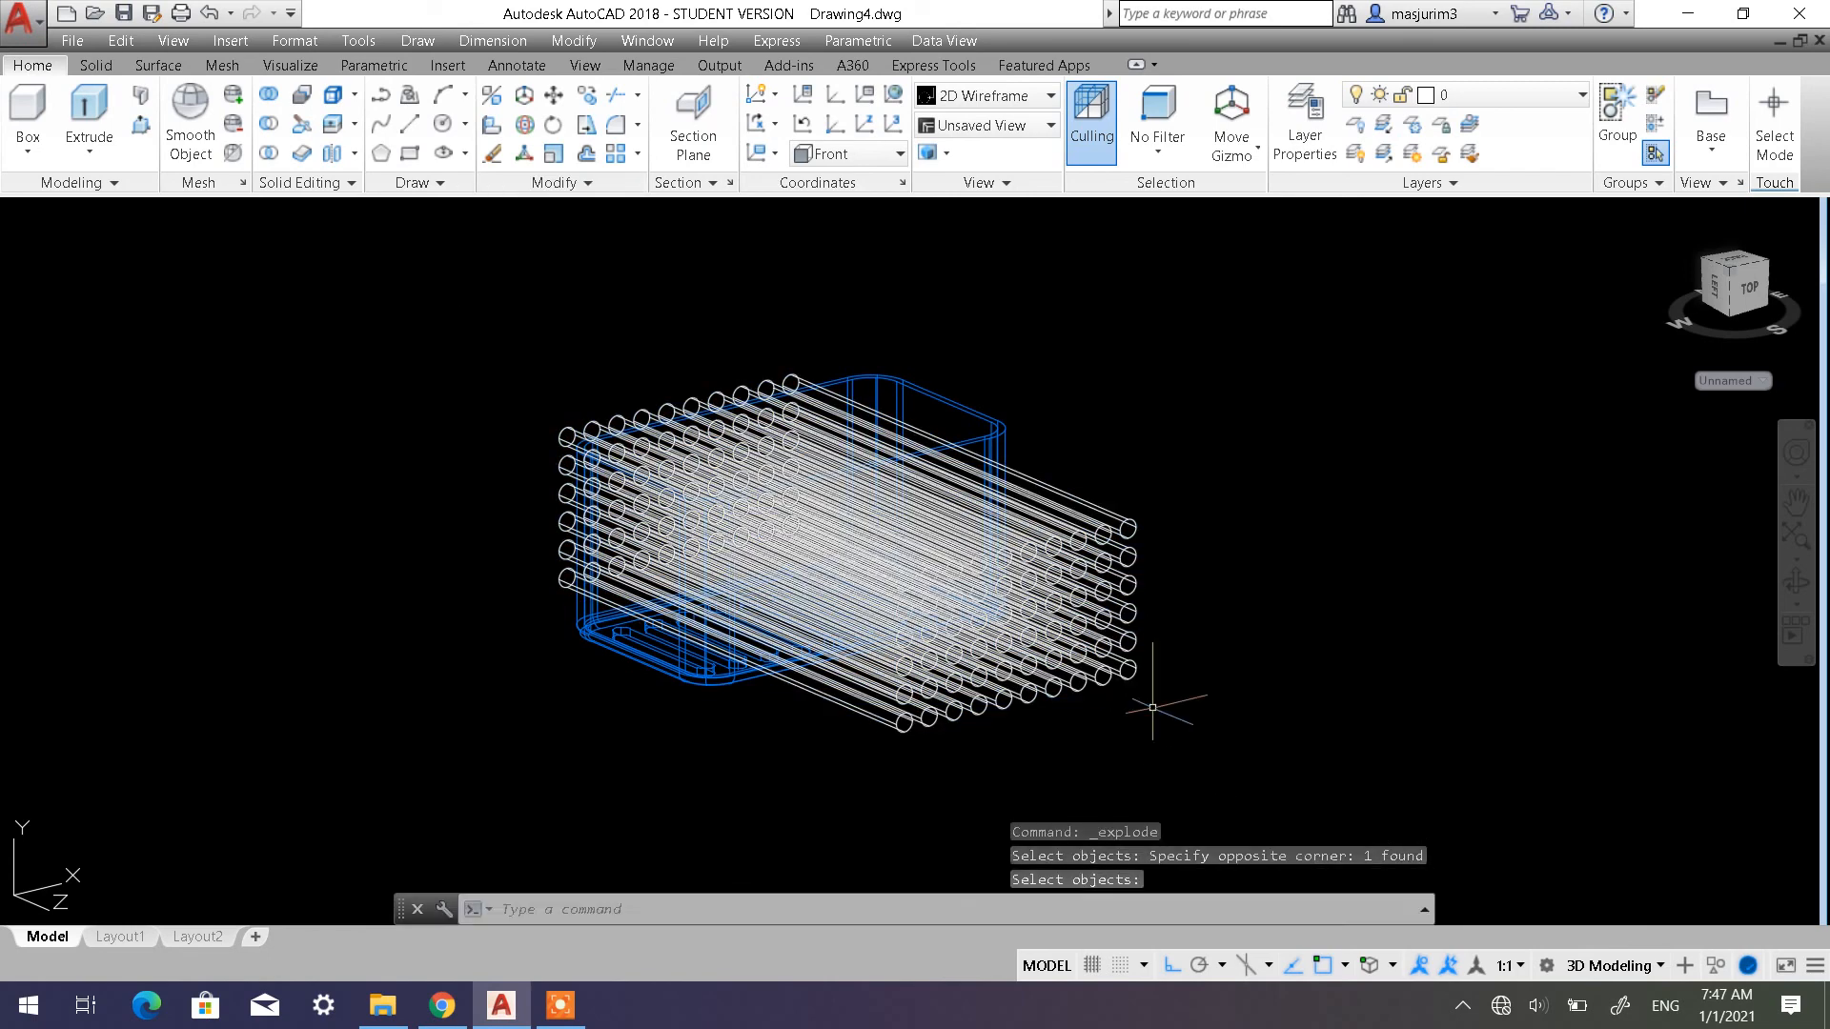
left_click(1105, 673)
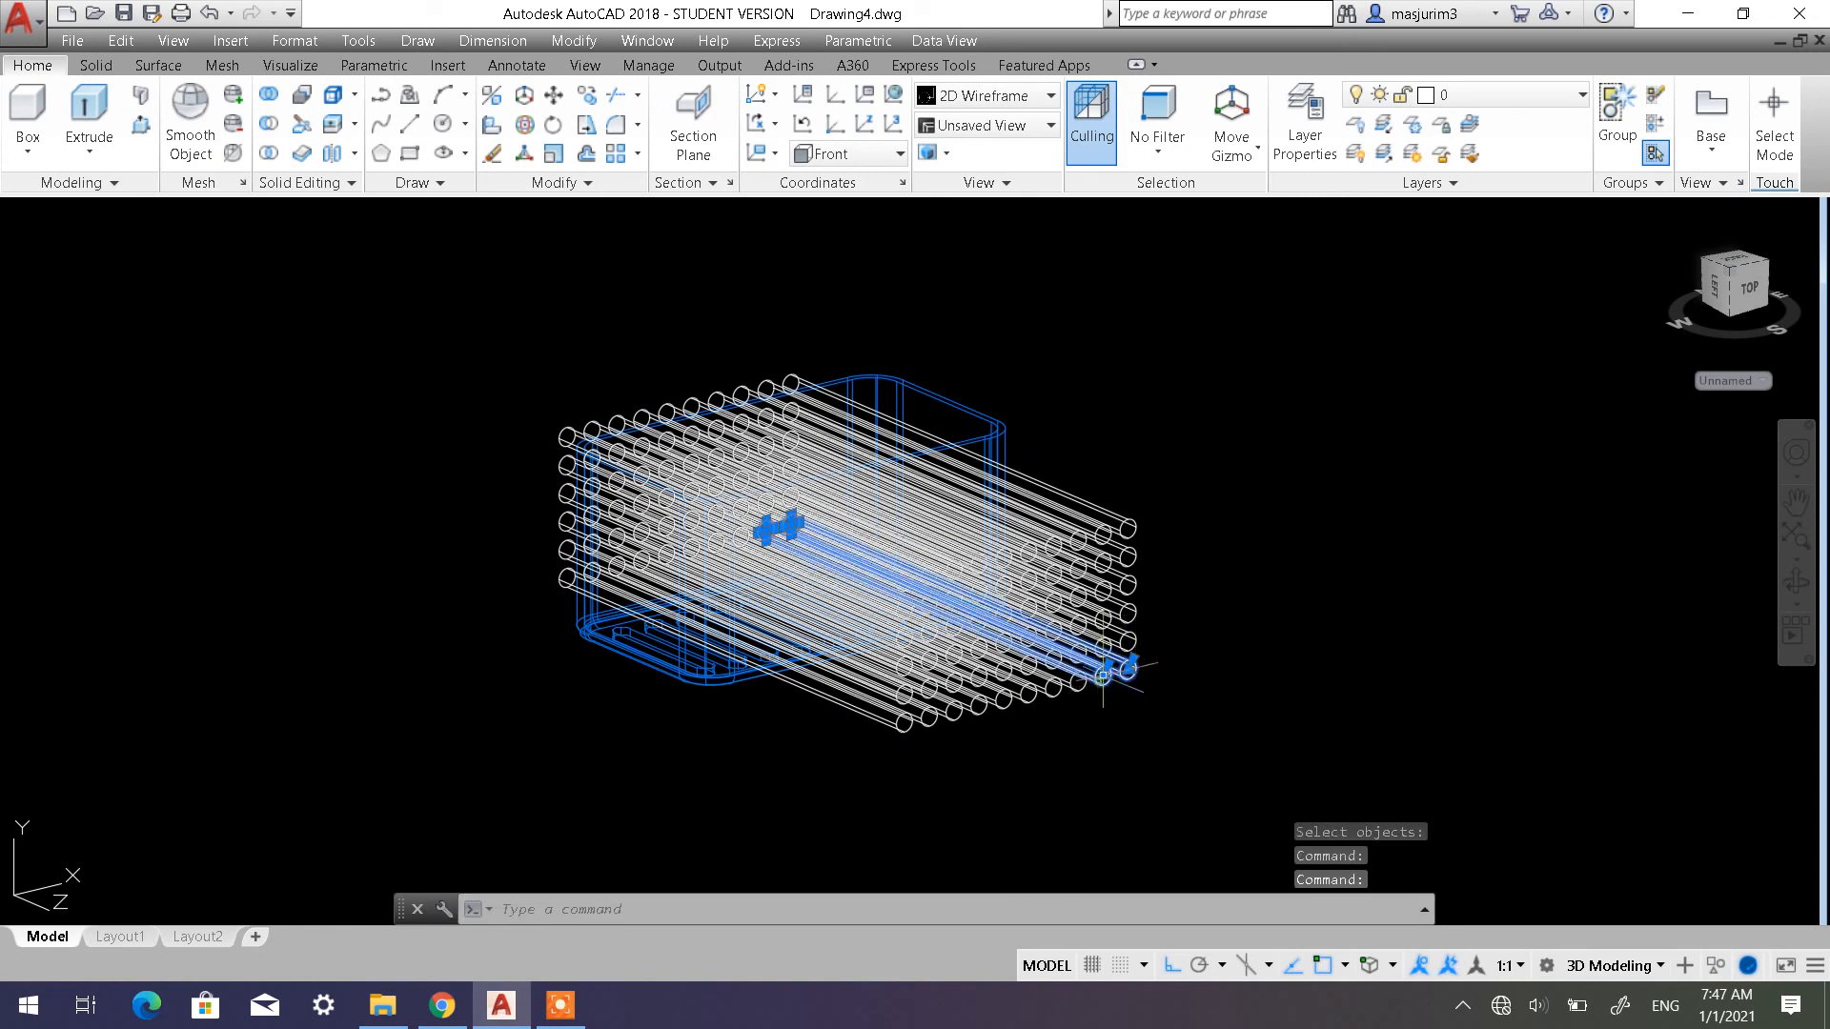
left_click_drag(1075, 684, 1055, 695)
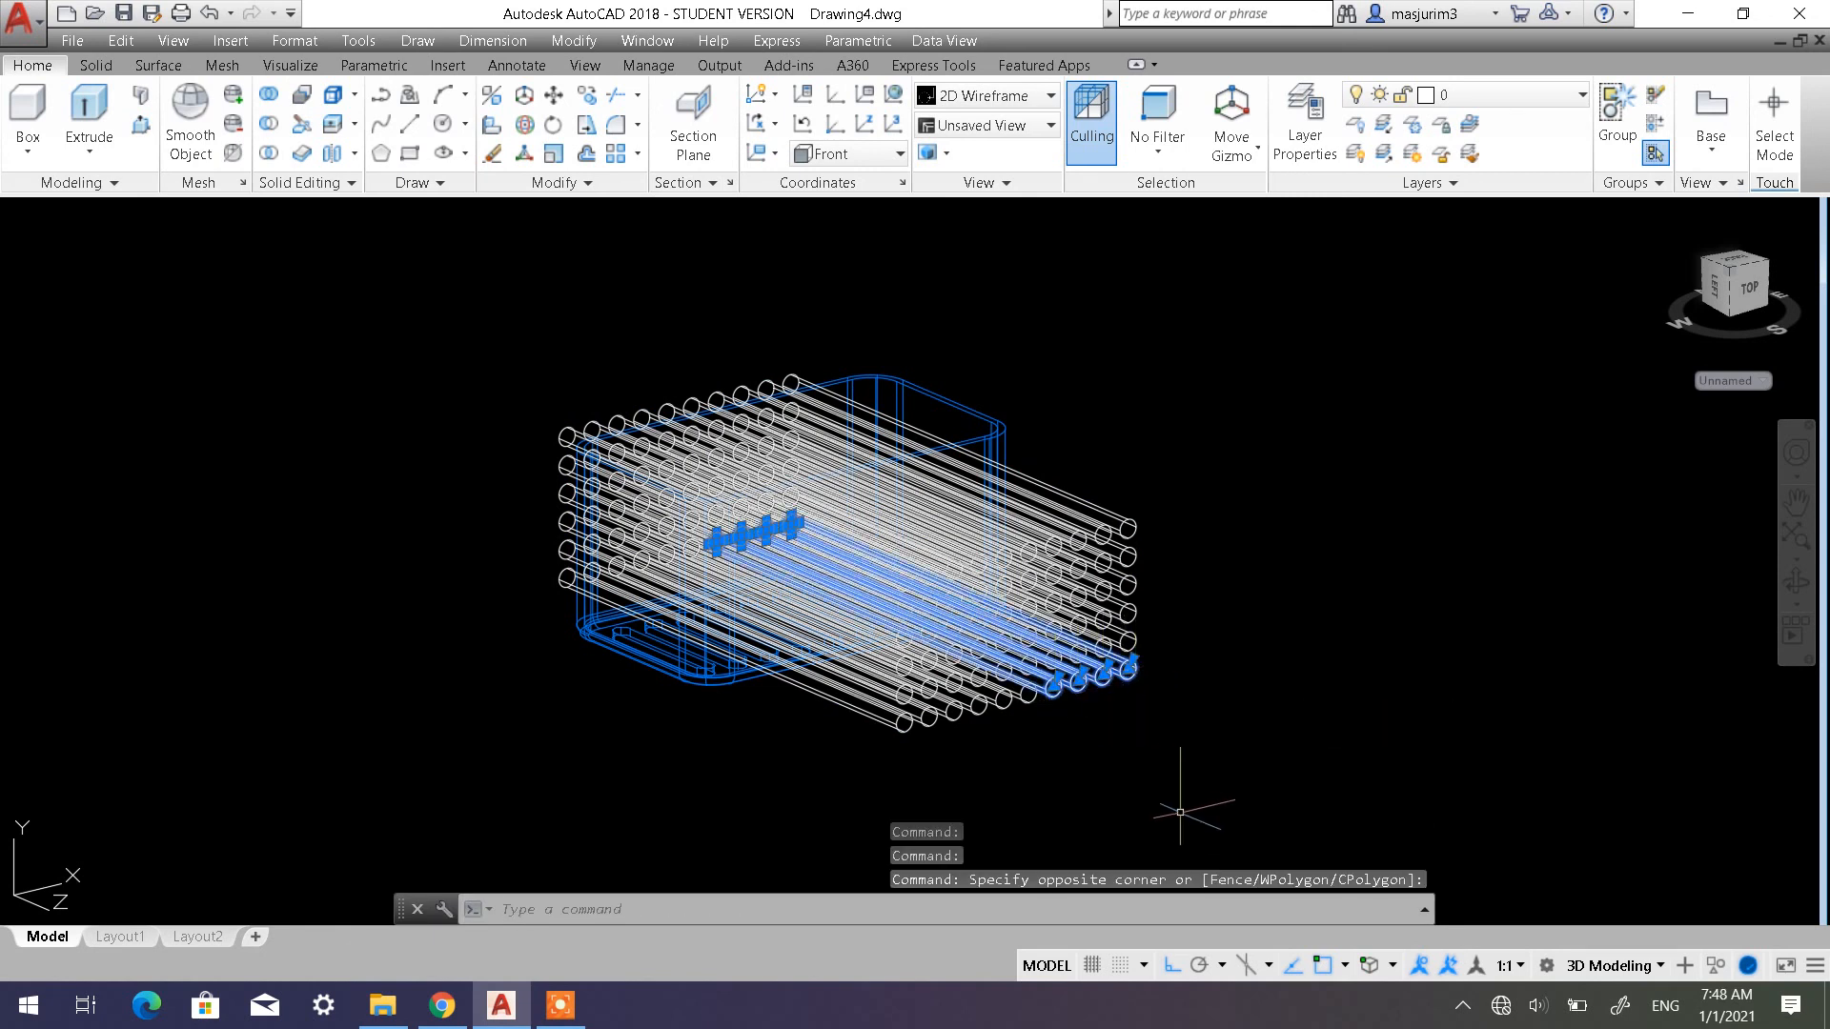
key("Escape")
key("Escape")
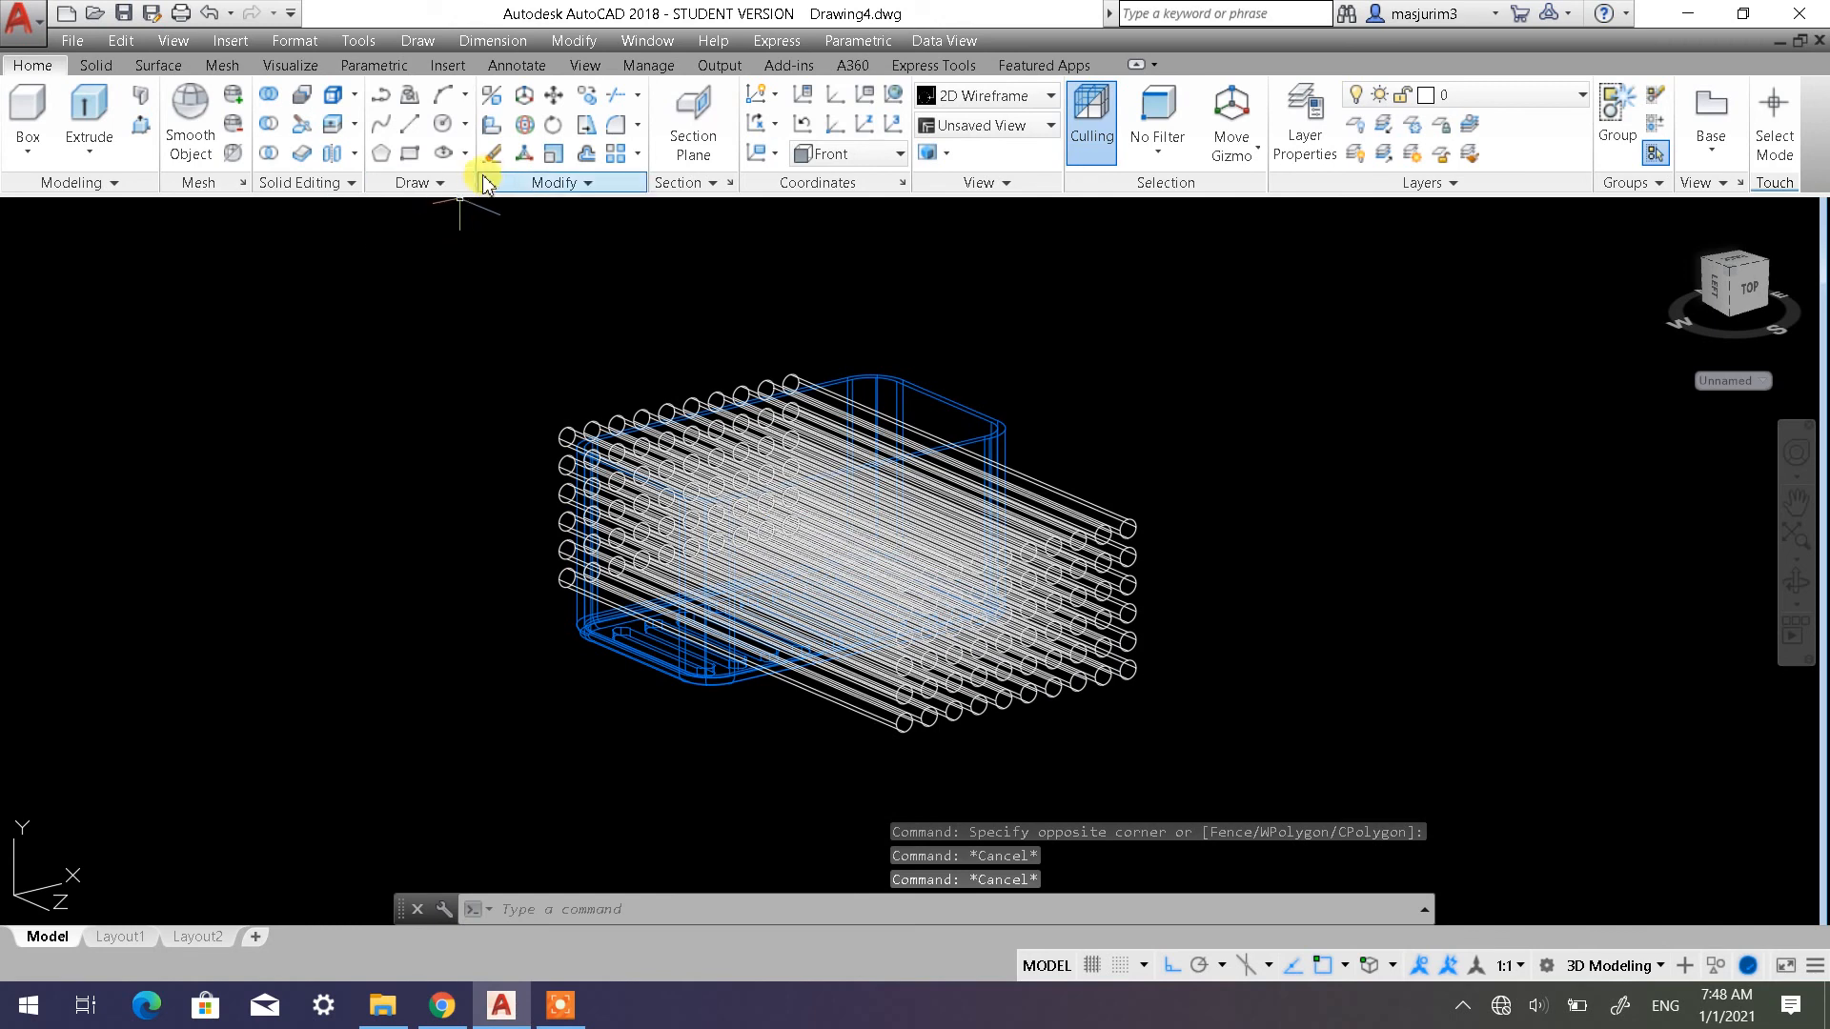
left_click(637, 158)
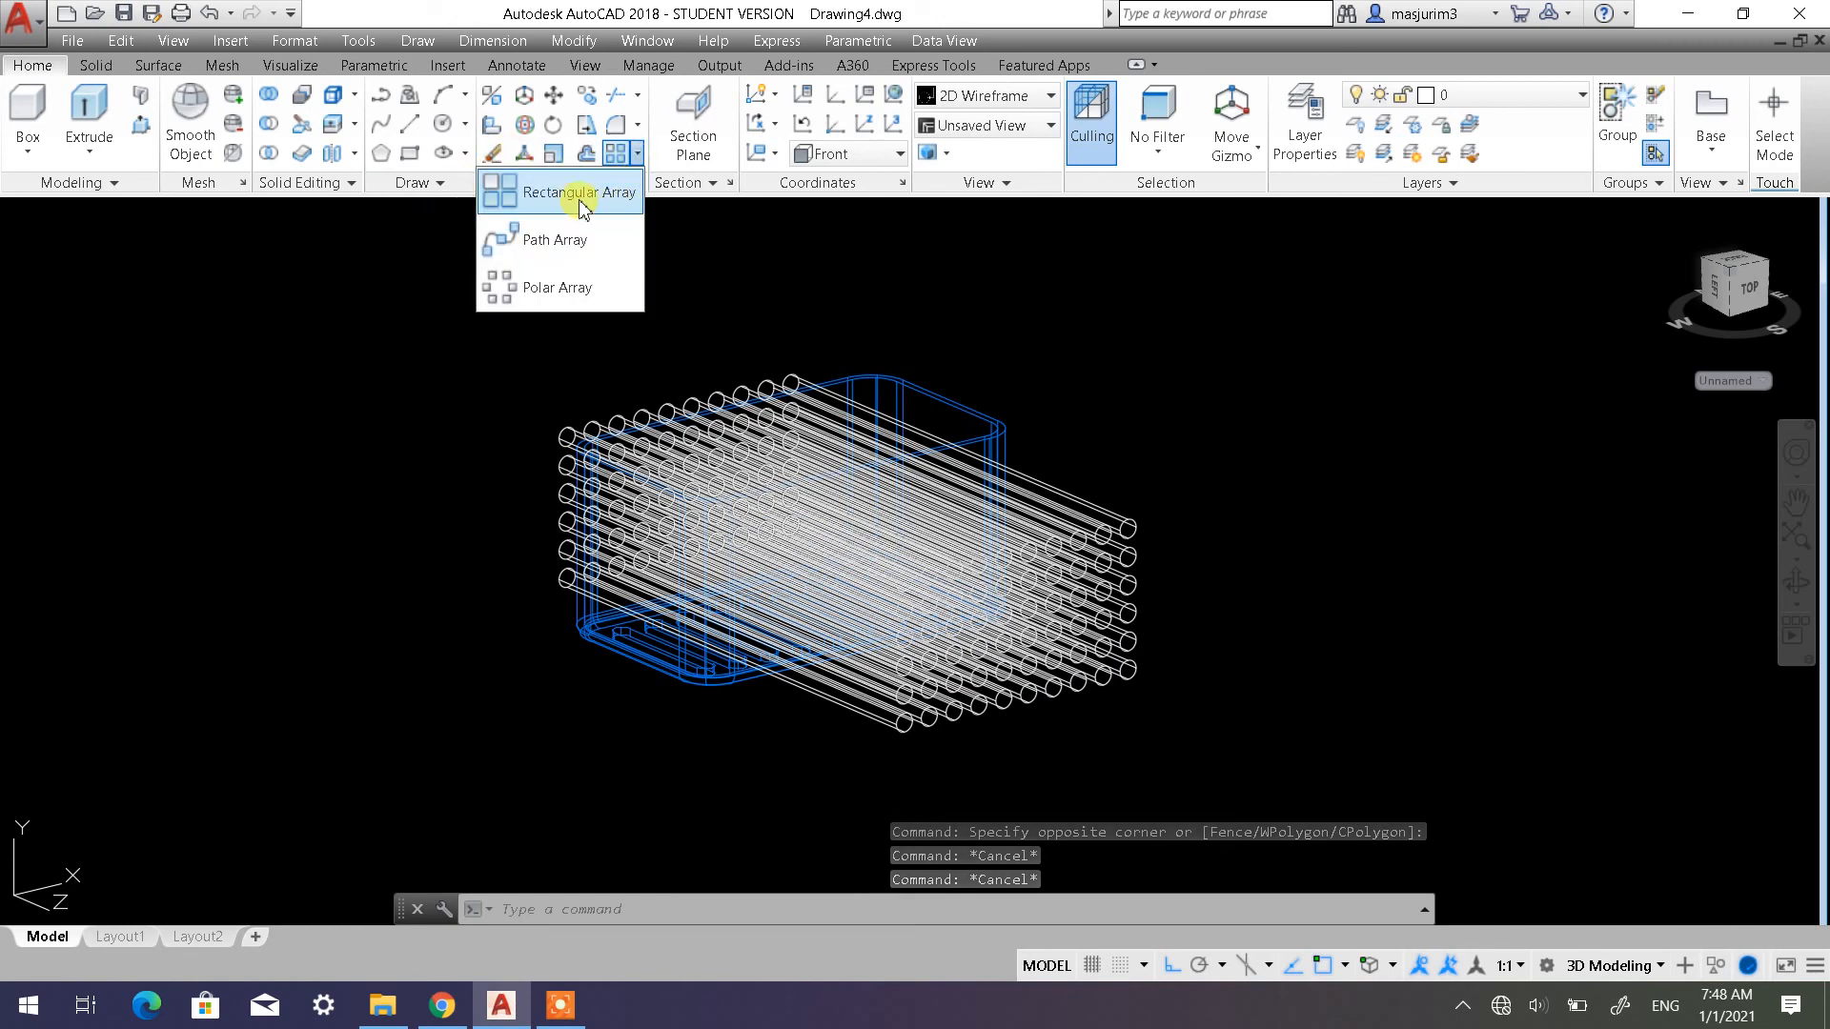
Subtract all the arrayed cylinders from the container to cut the round holes through its long walls
left_click(269, 124)
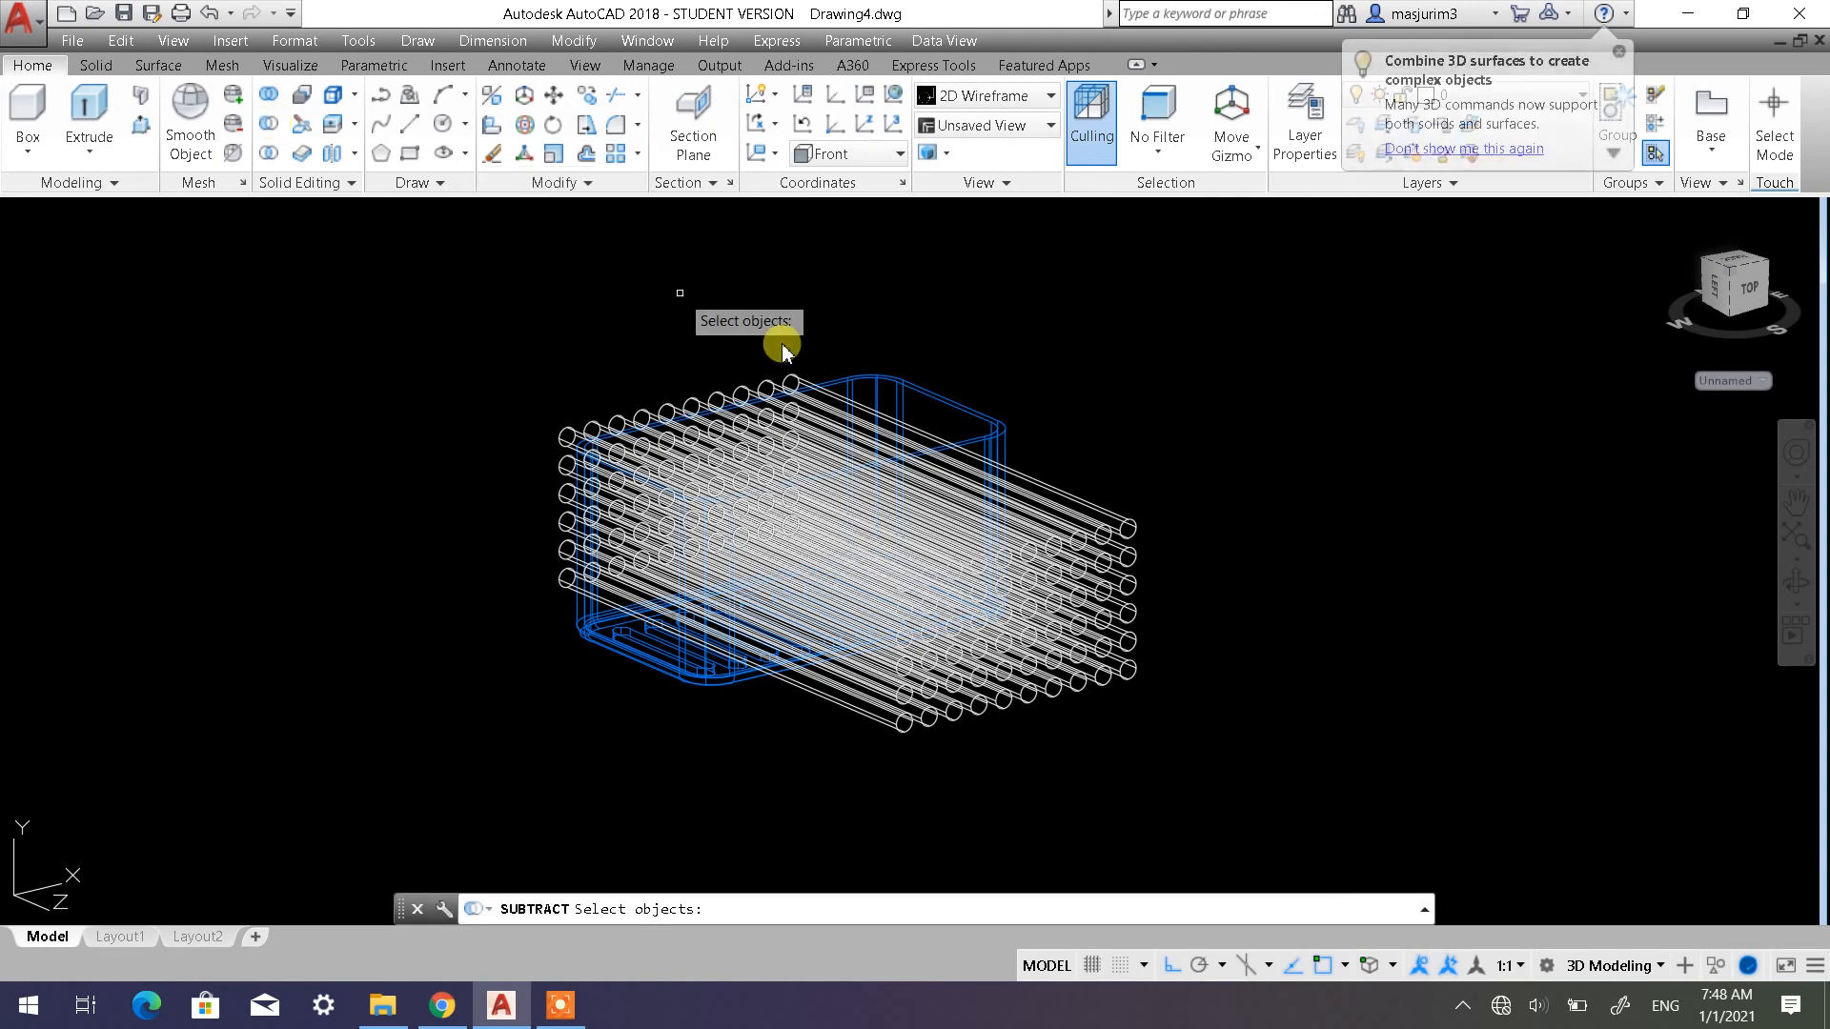
left_click(992, 436)
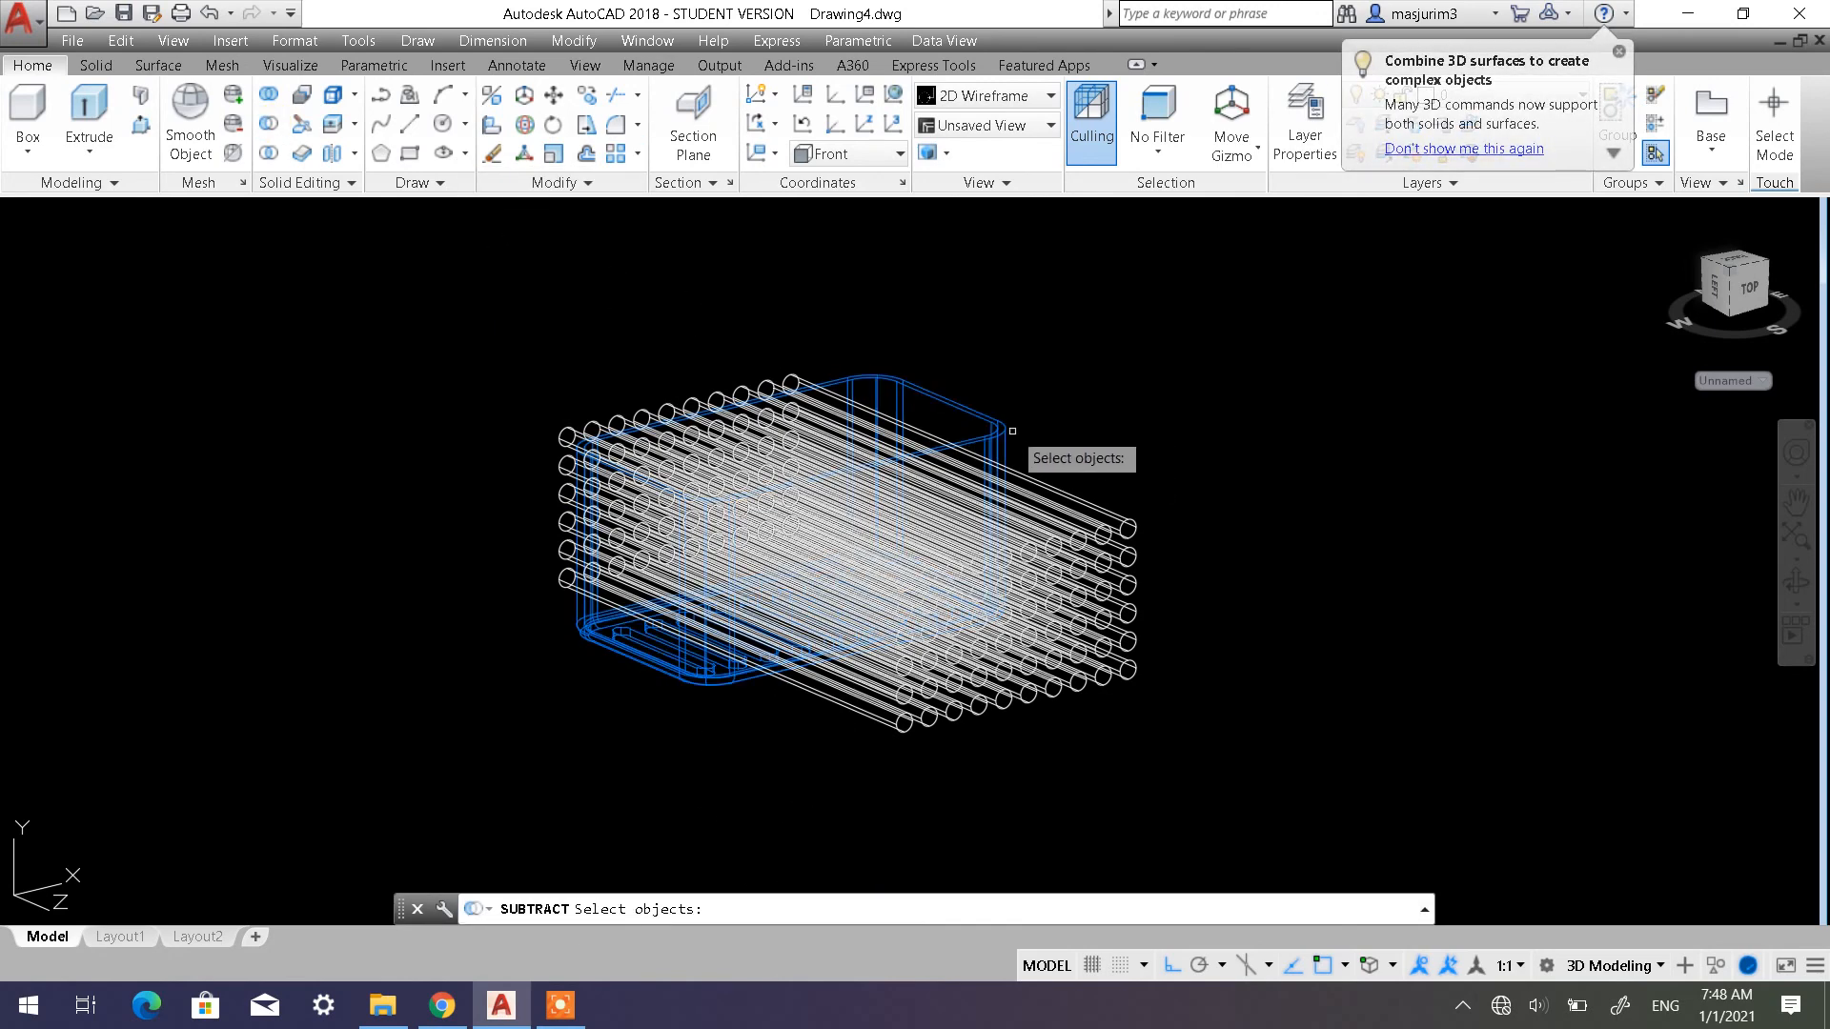
left_click(1001, 441)
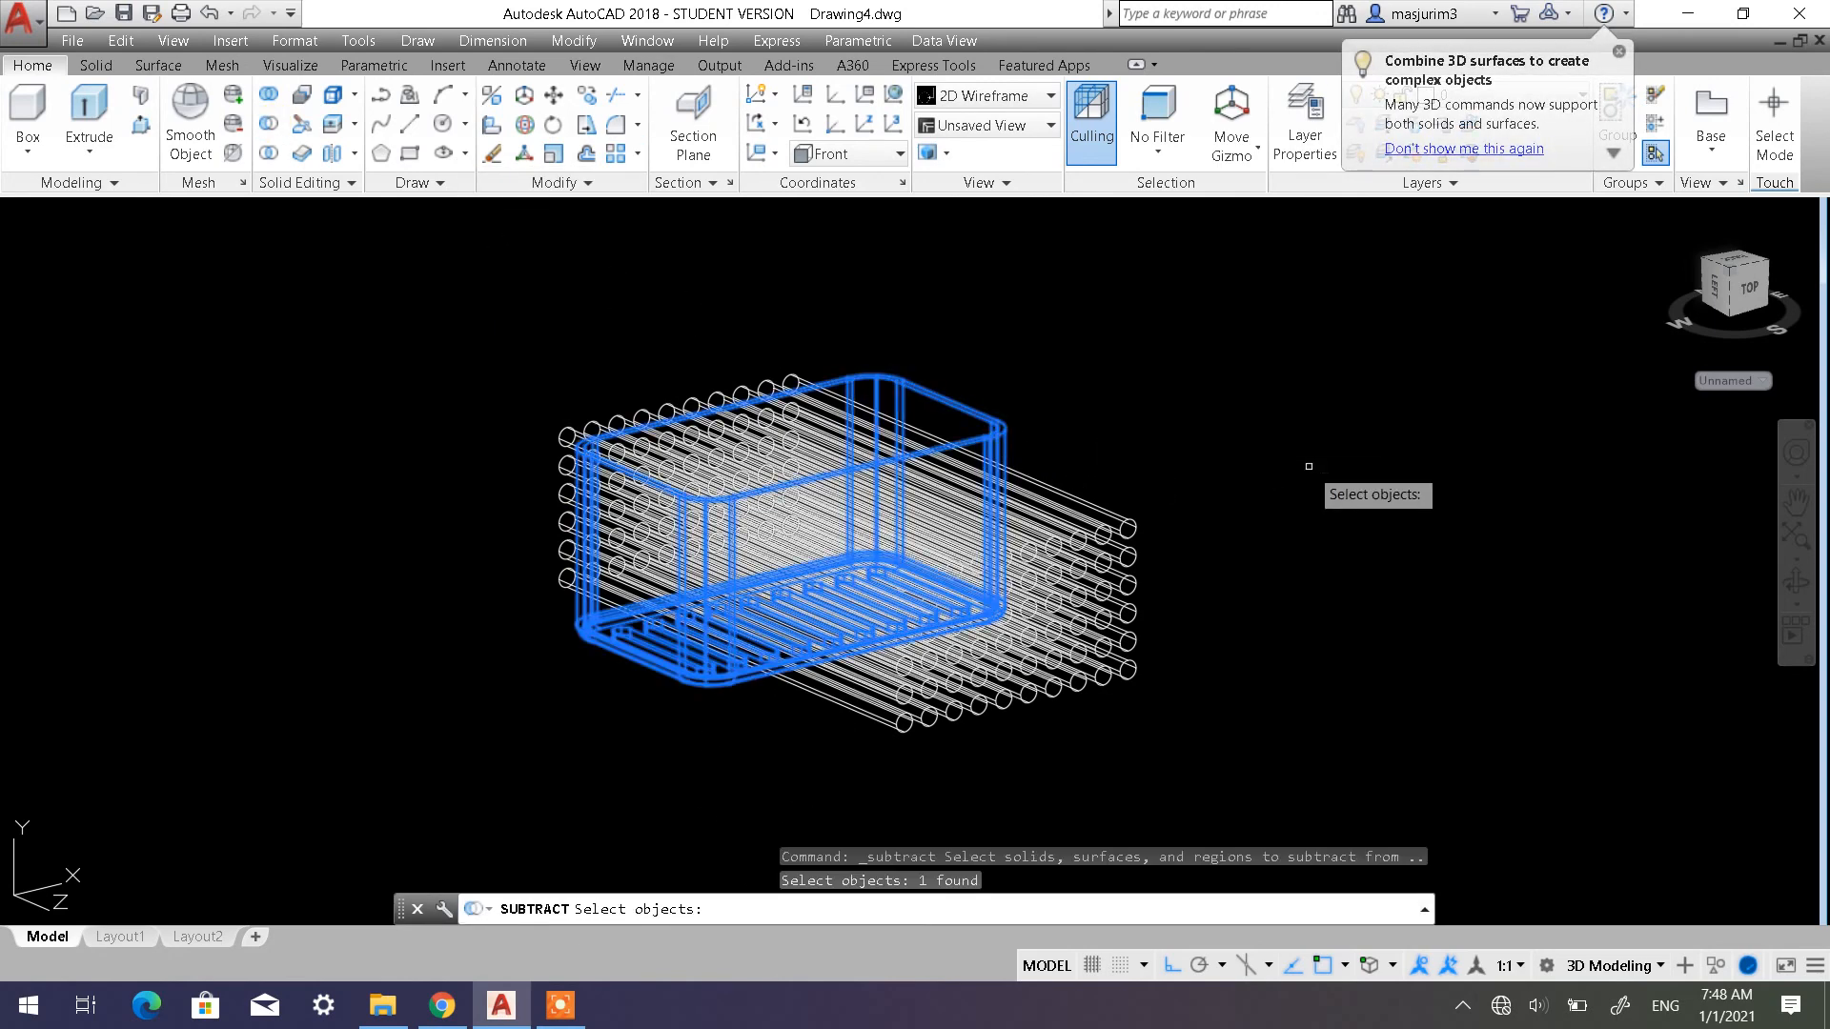
key("Return")
middle_click_drag(1164, 476, 1036, 245, "shift")
middle_click_drag(1096, 491, 1124, 515, "shift")
left_click(1292, 639)
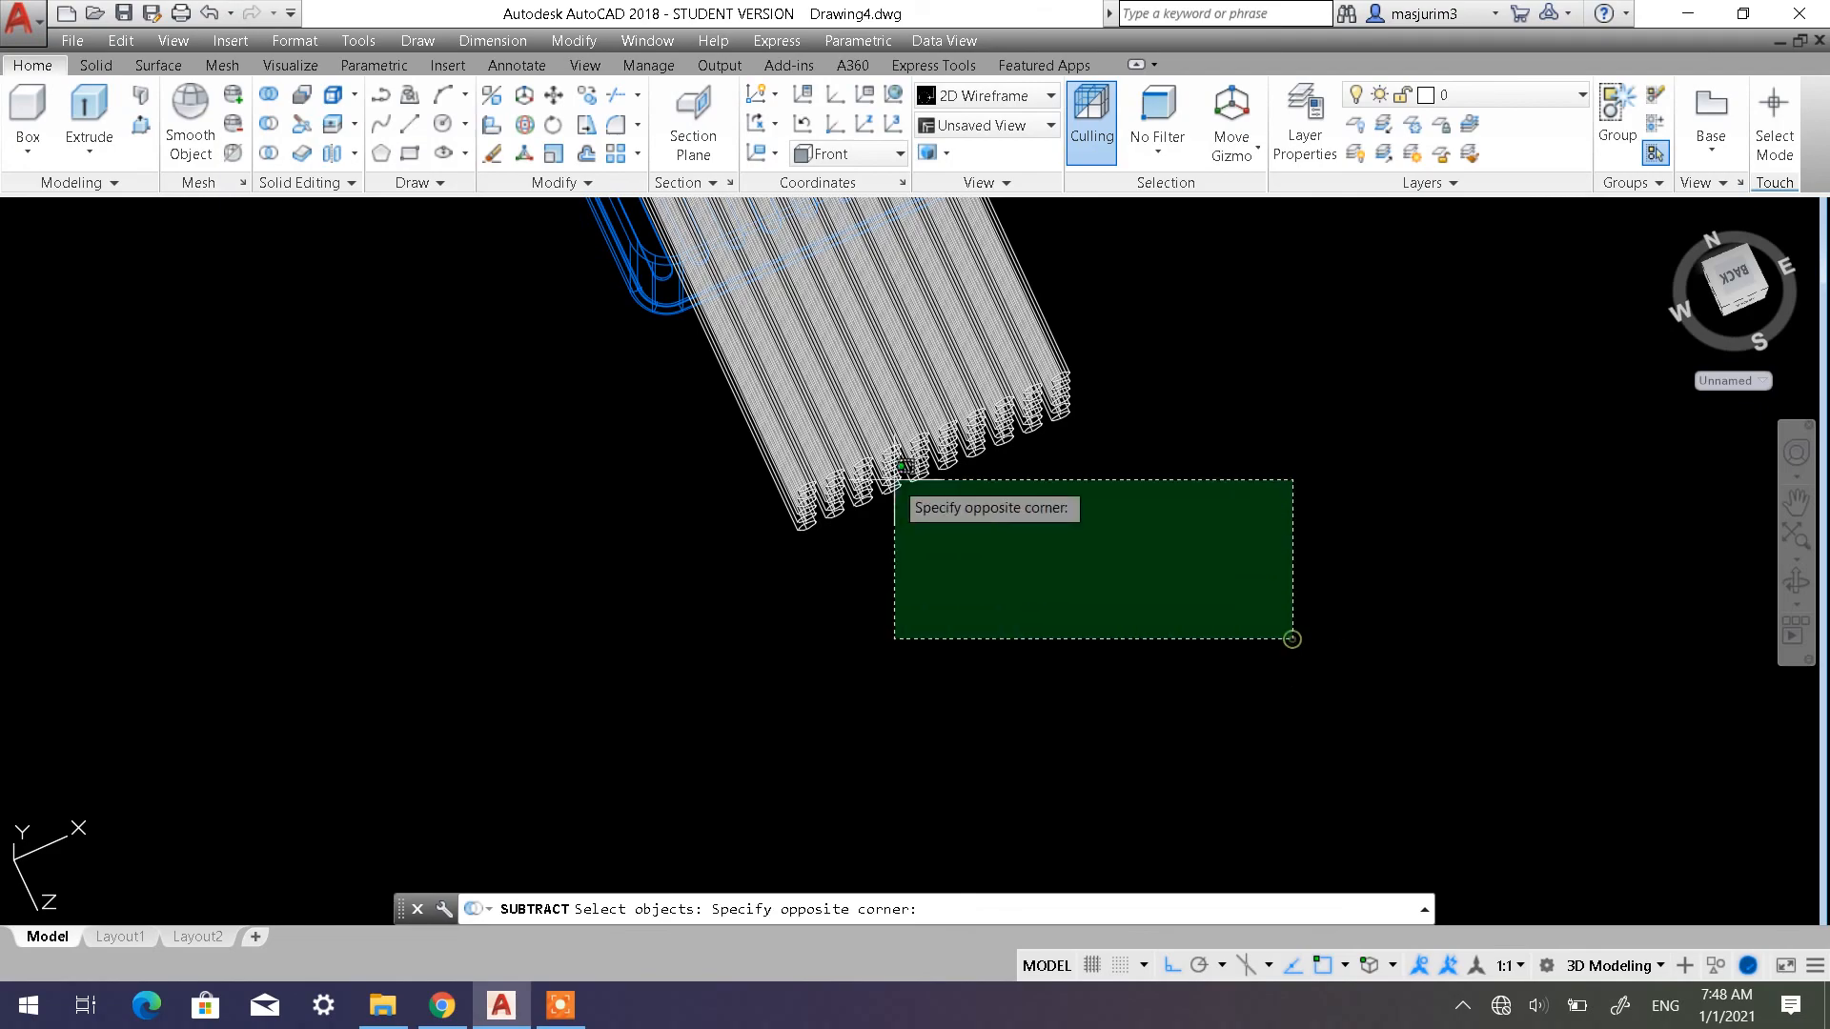
left_click(743, 335)
middle_click_drag(1071, 575, 1169, 429, "shift")
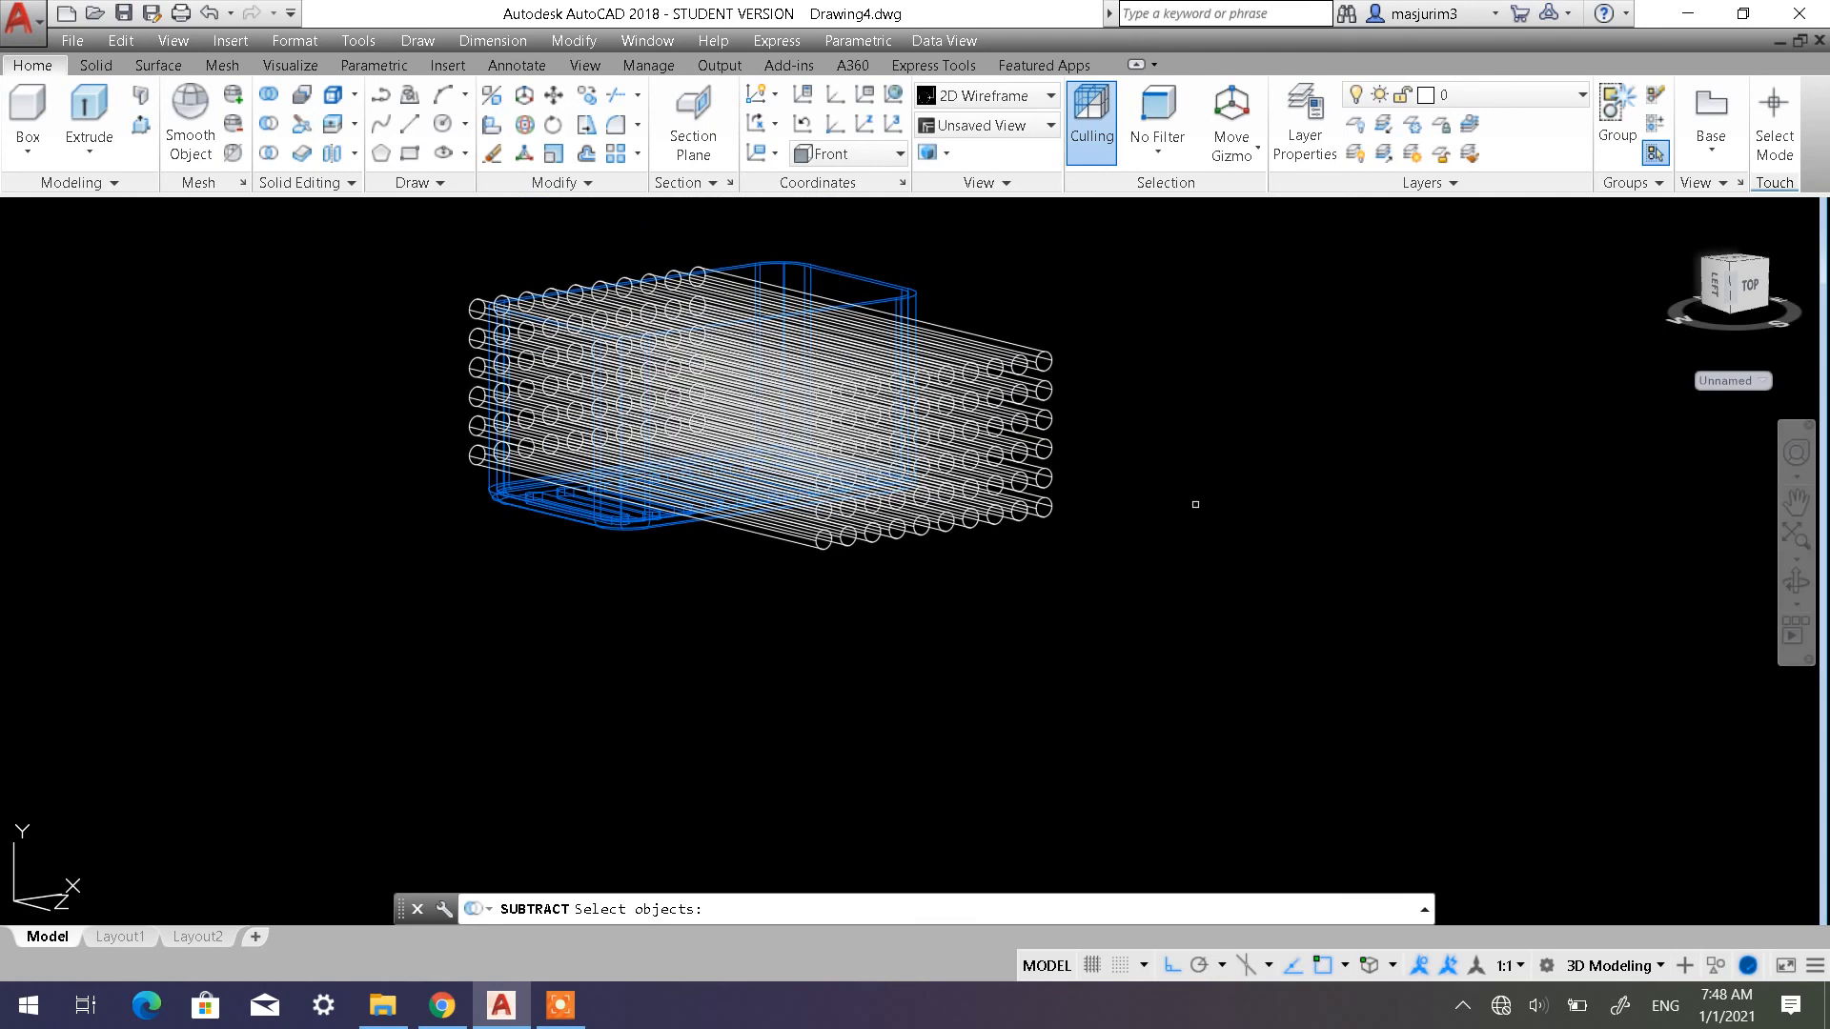
key("Return")
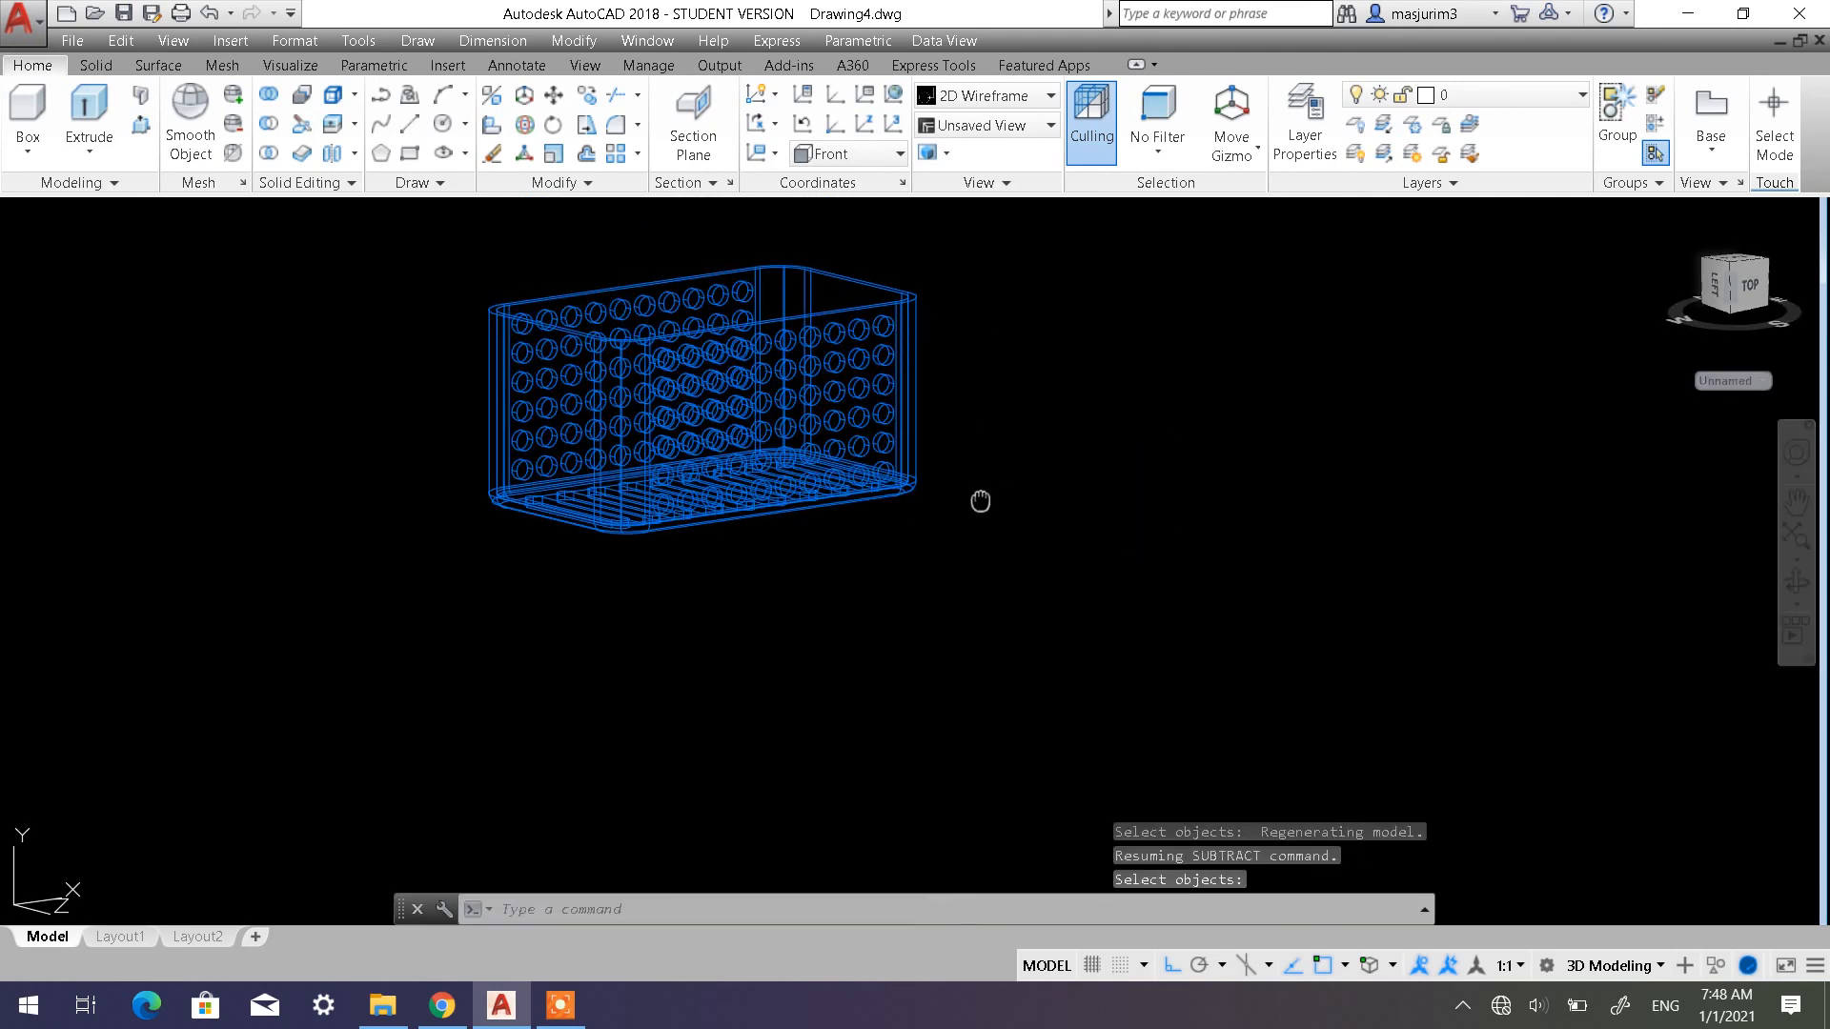
Apply the Shaded with edges visual style and inspect the perforated container from several sides
middle_click_drag(981, 502, 1171, 638)
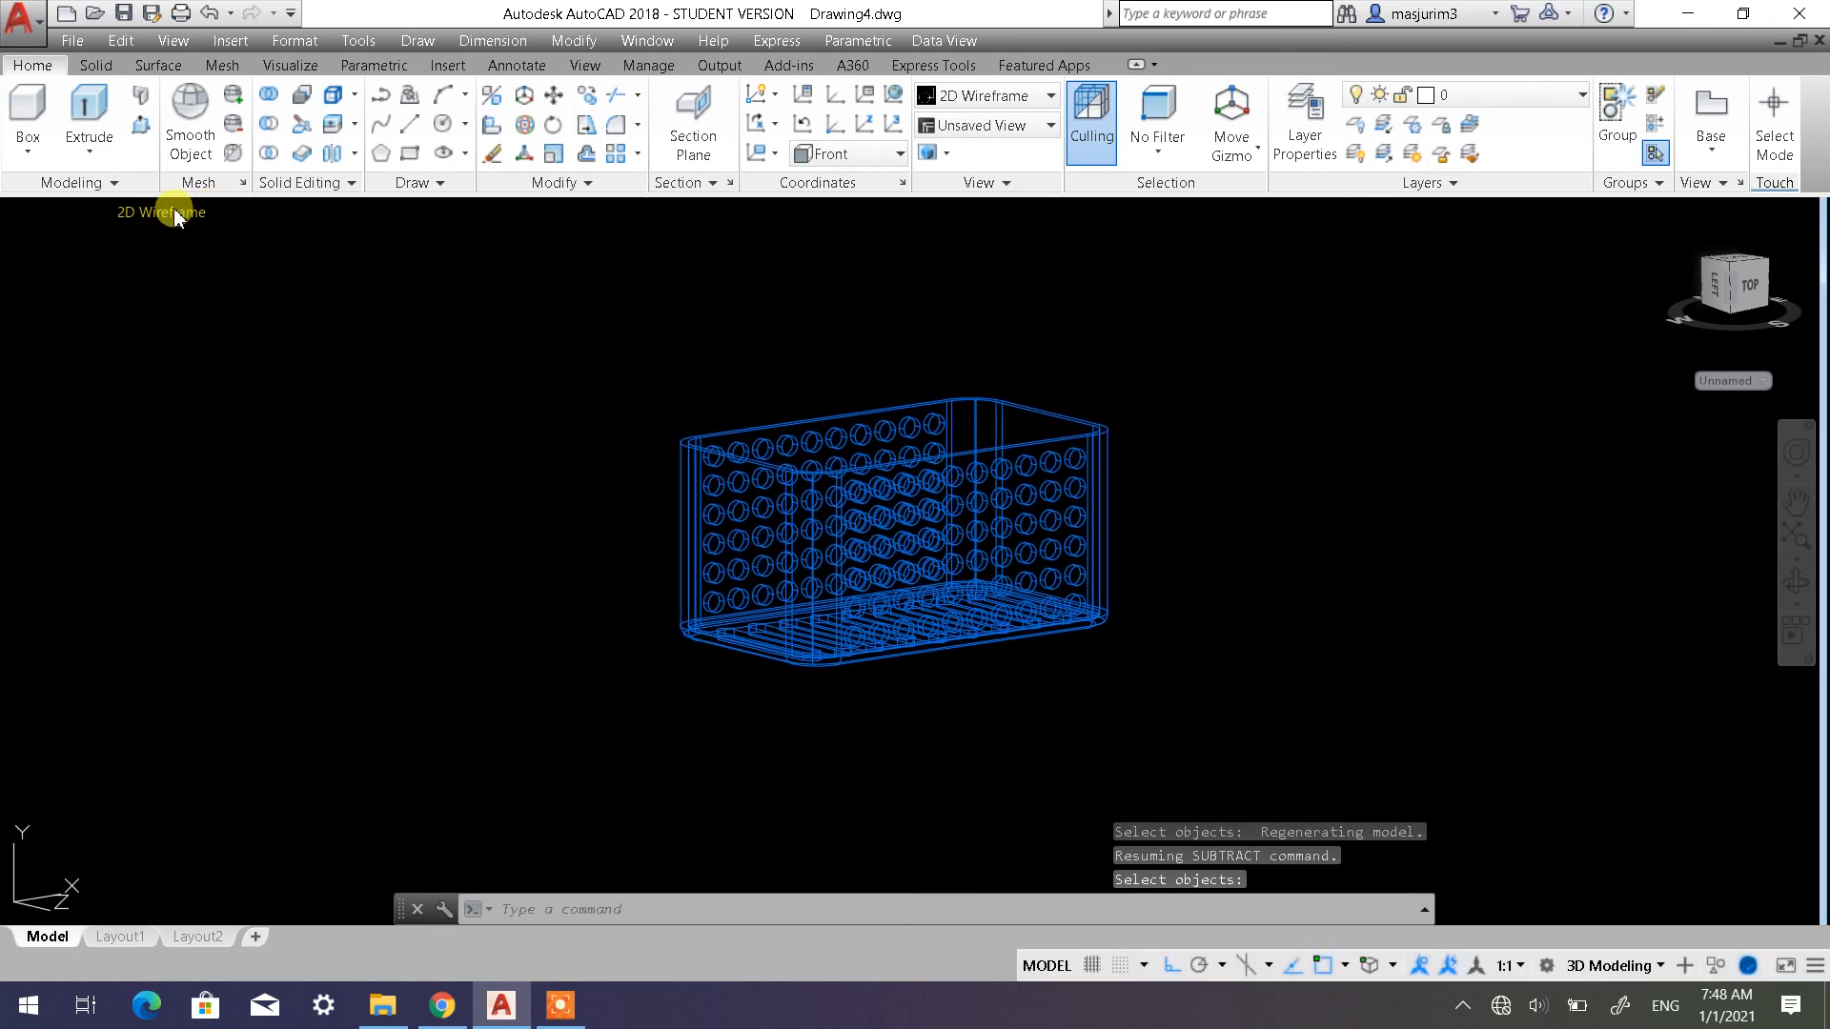
left_click(175, 214)
left_click(287, 380)
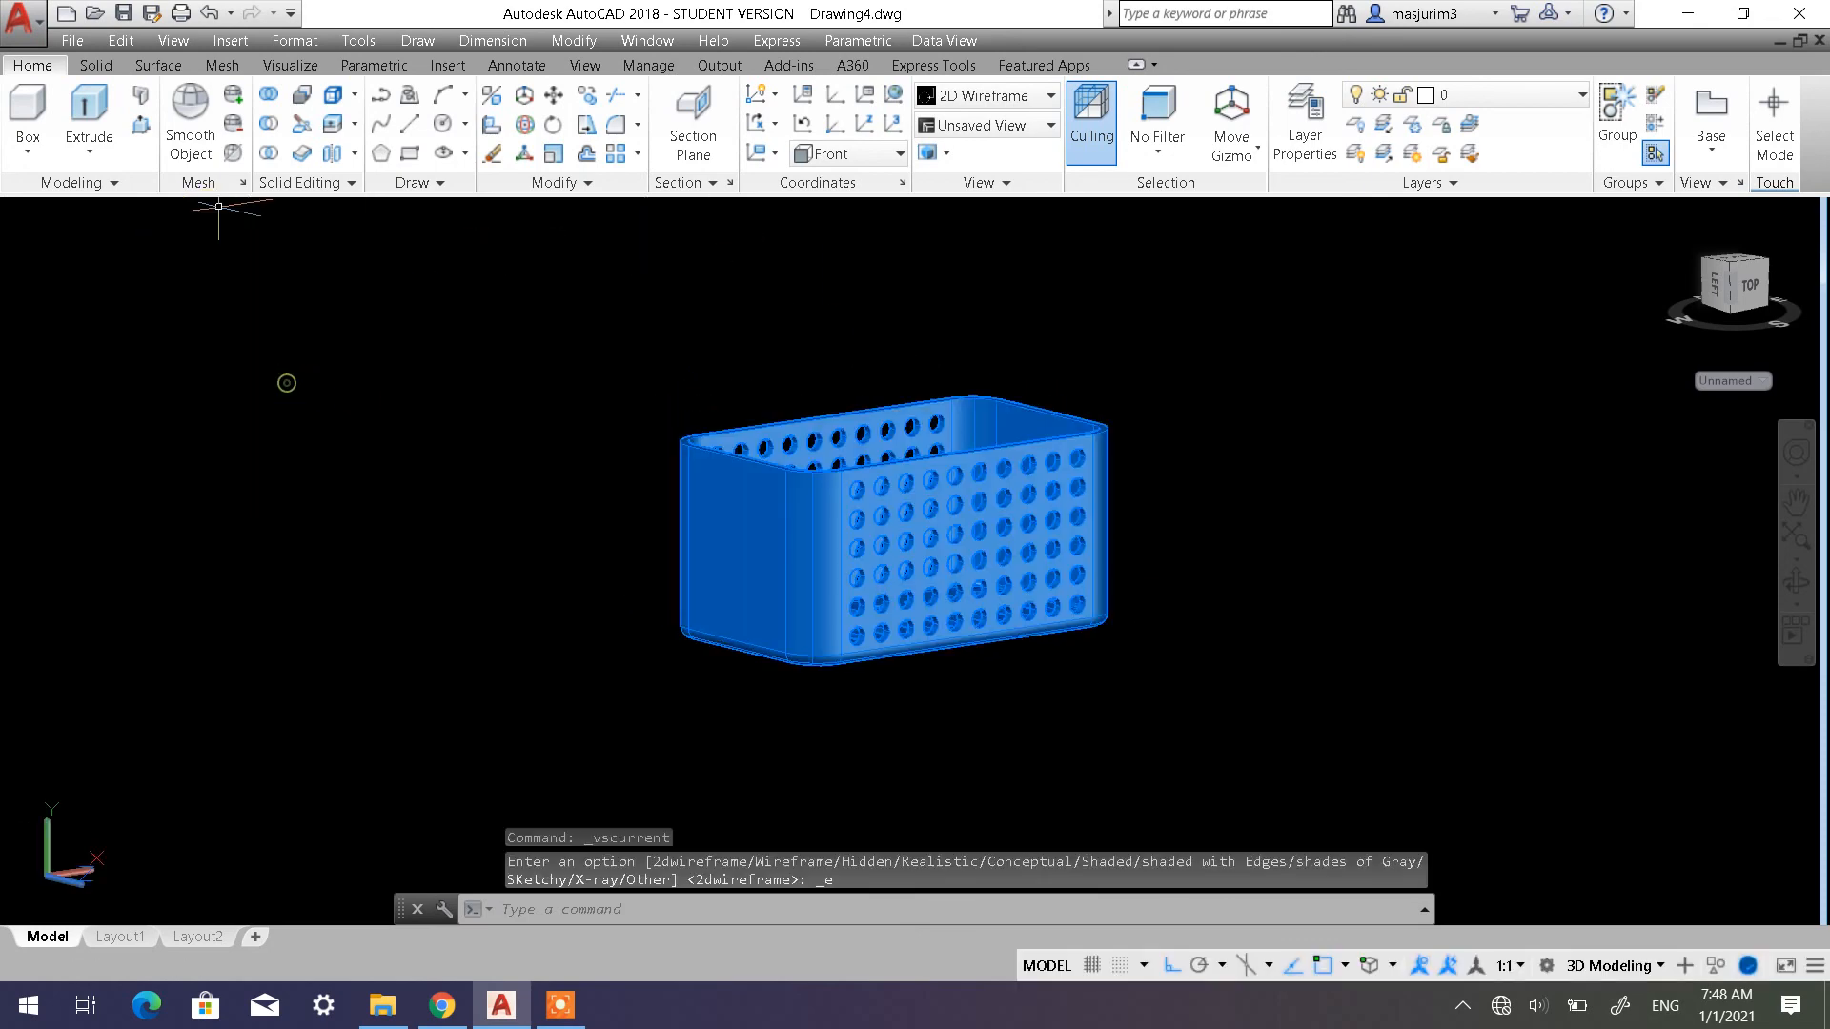
mouse_move(1001, 553)
middle_mouse_down("shift")
mouse_move(988, 585)
mouse_move(923, 616)
mouse_move(946, 662)
mouse_move(923, 540)
mouse_move(1249, 519)
mouse_move(1357, 580)
mouse_move(1247, 659)
mouse_move(1181, 577)
mouse_move(1330, 637)
mouse_move(1230, 664)
mouse_move(1172, 572)
mouse_move(1102, 592)
middle_mouse_up("shift")
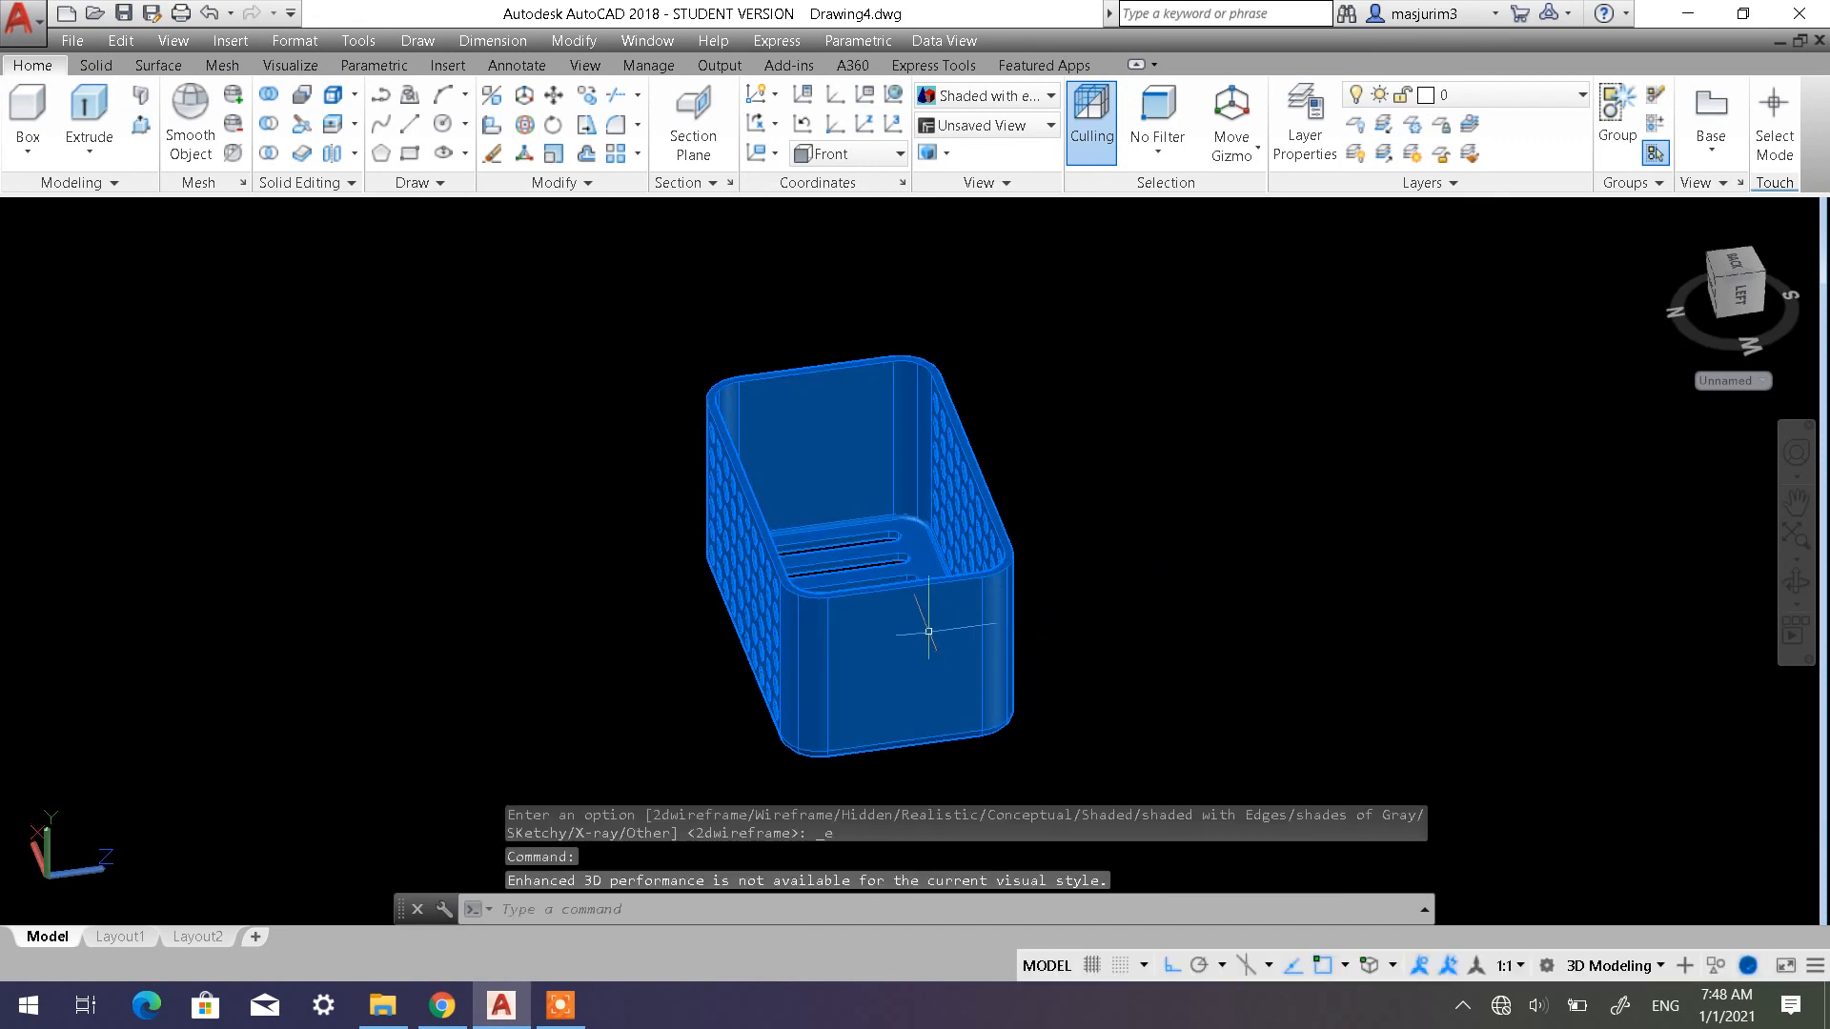
mouse_move(929, 631)
middle_mouse_down("shift")
mouse_move(947, 539)
mouse_move(907, 648)
middle_mouse_up("shift")
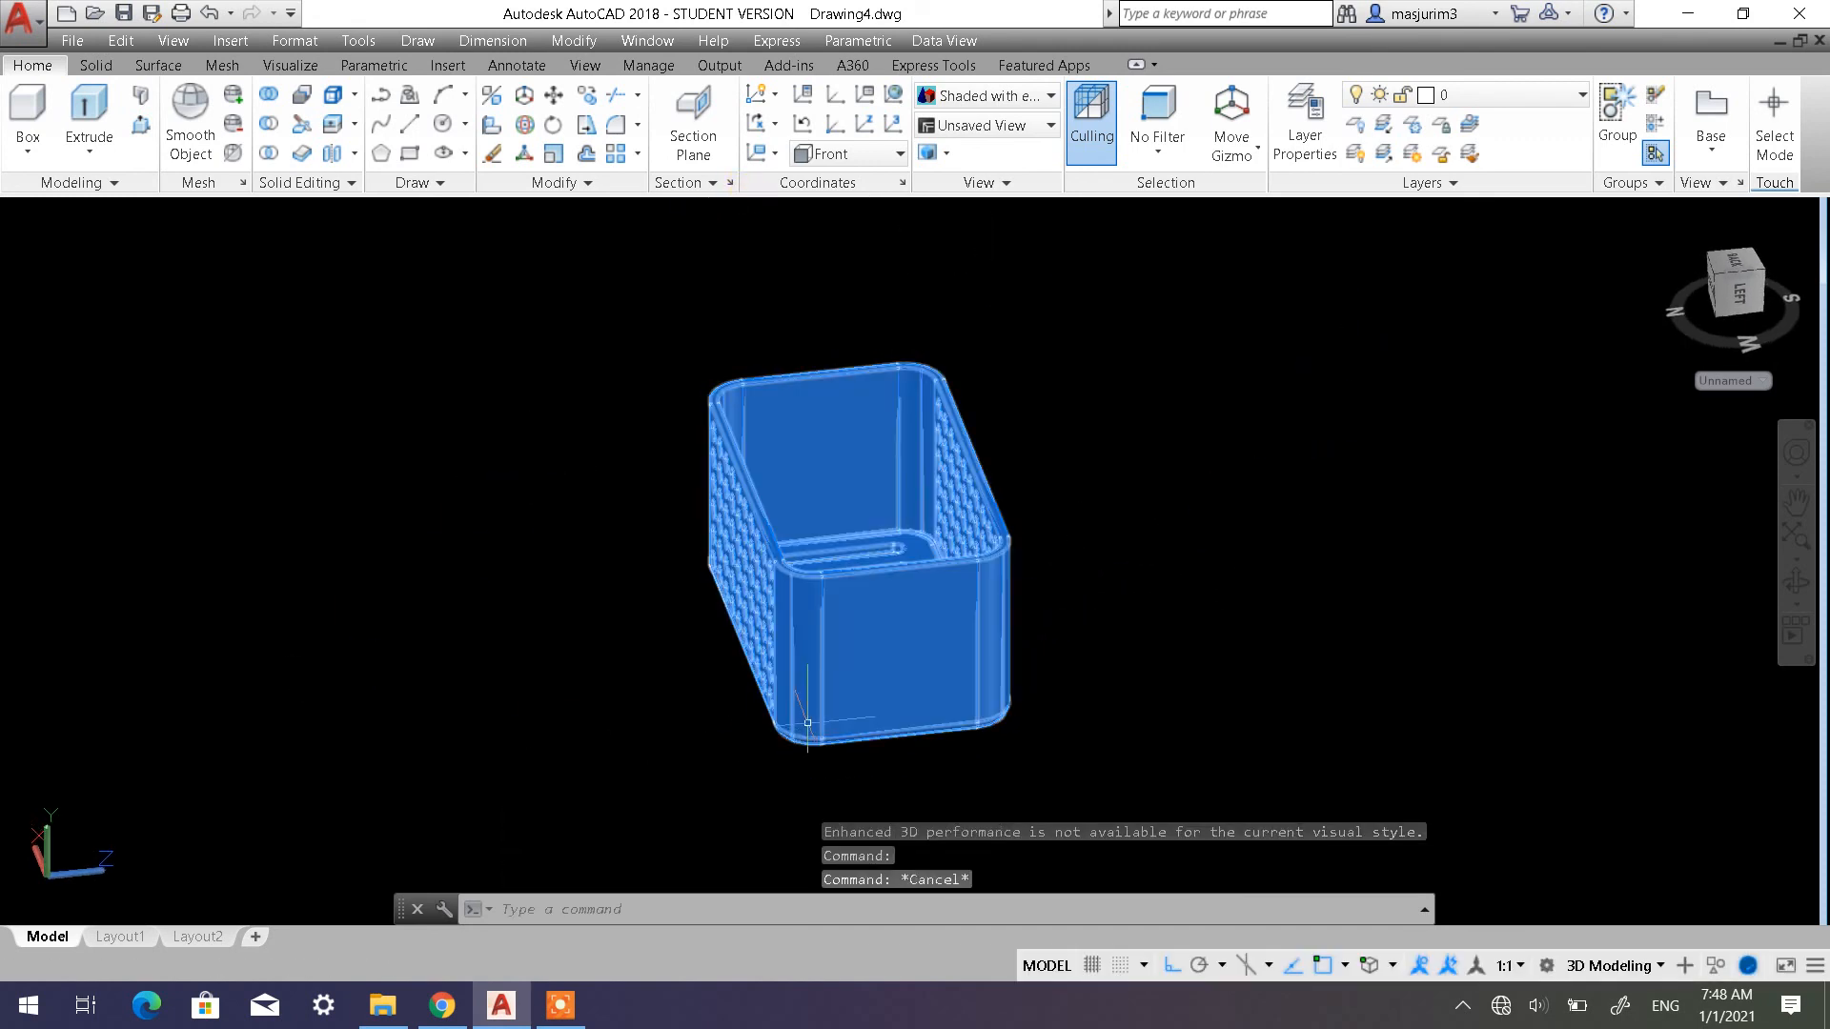
middle_click_drag(523, 727, 408, 752, "shift")
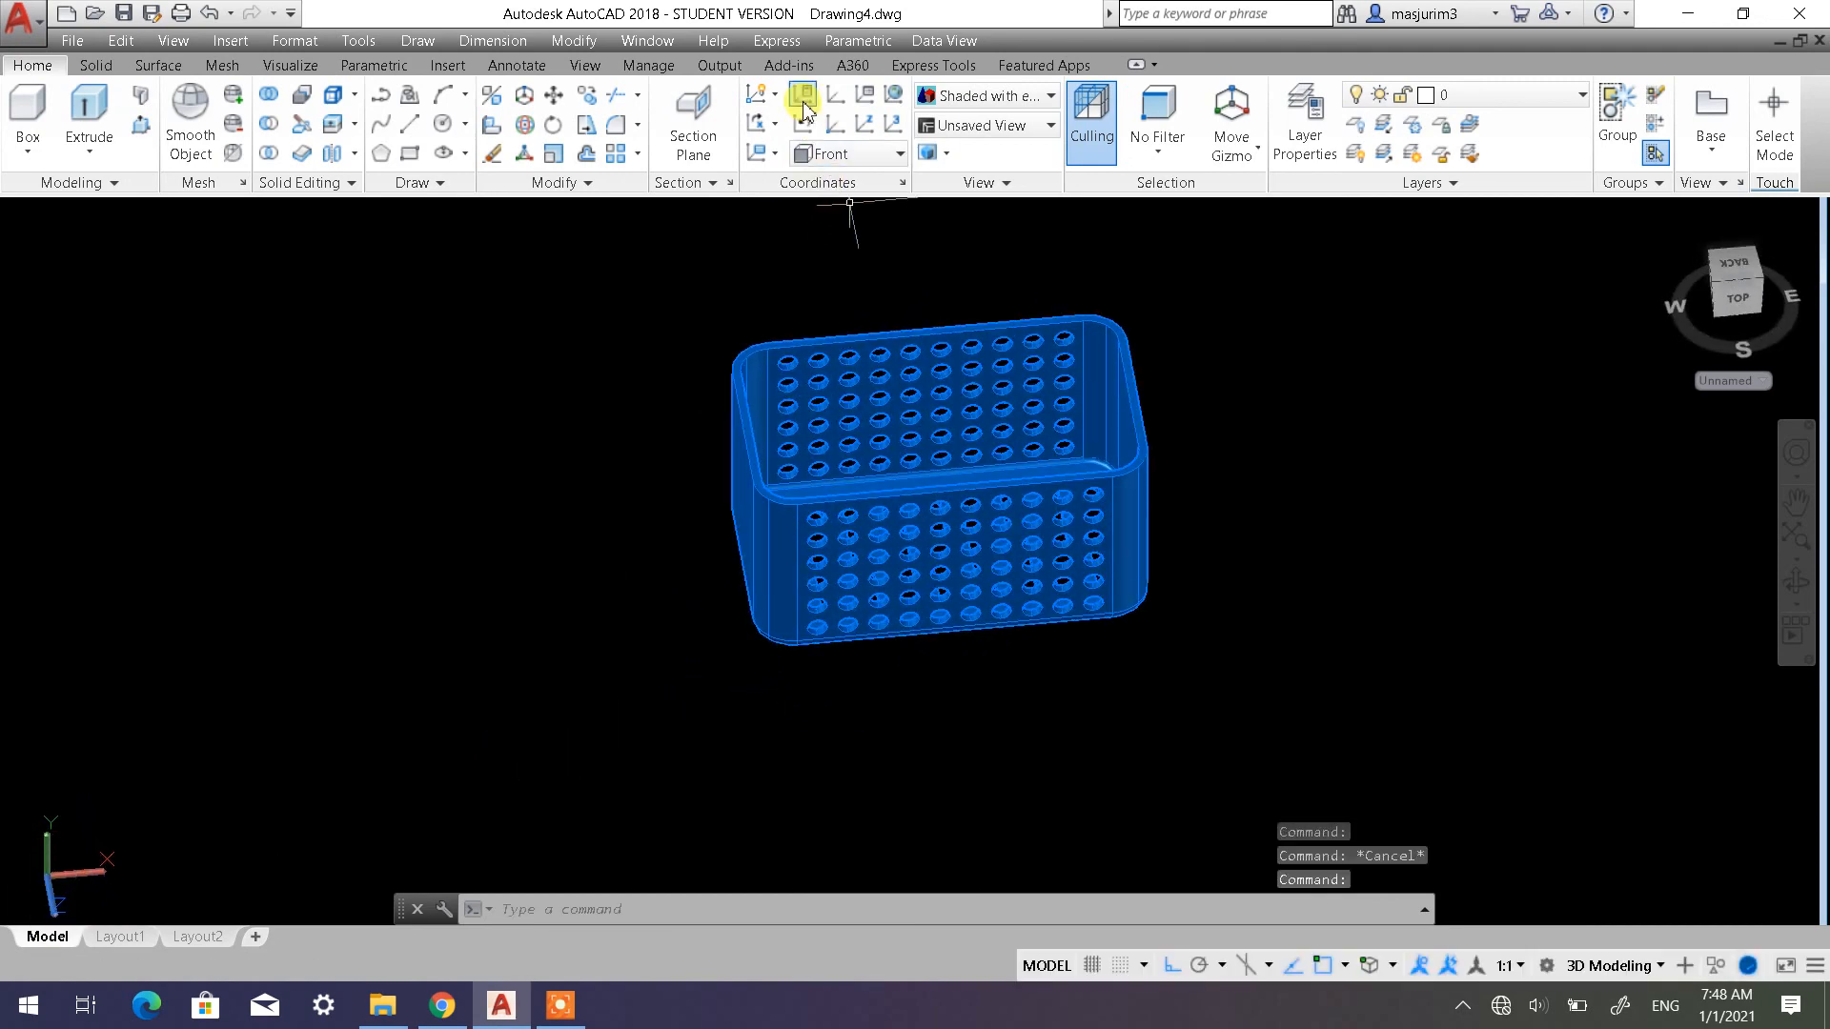
Restore the World UCS and show the container in the home view with parallel projection
left_click(803, 132)
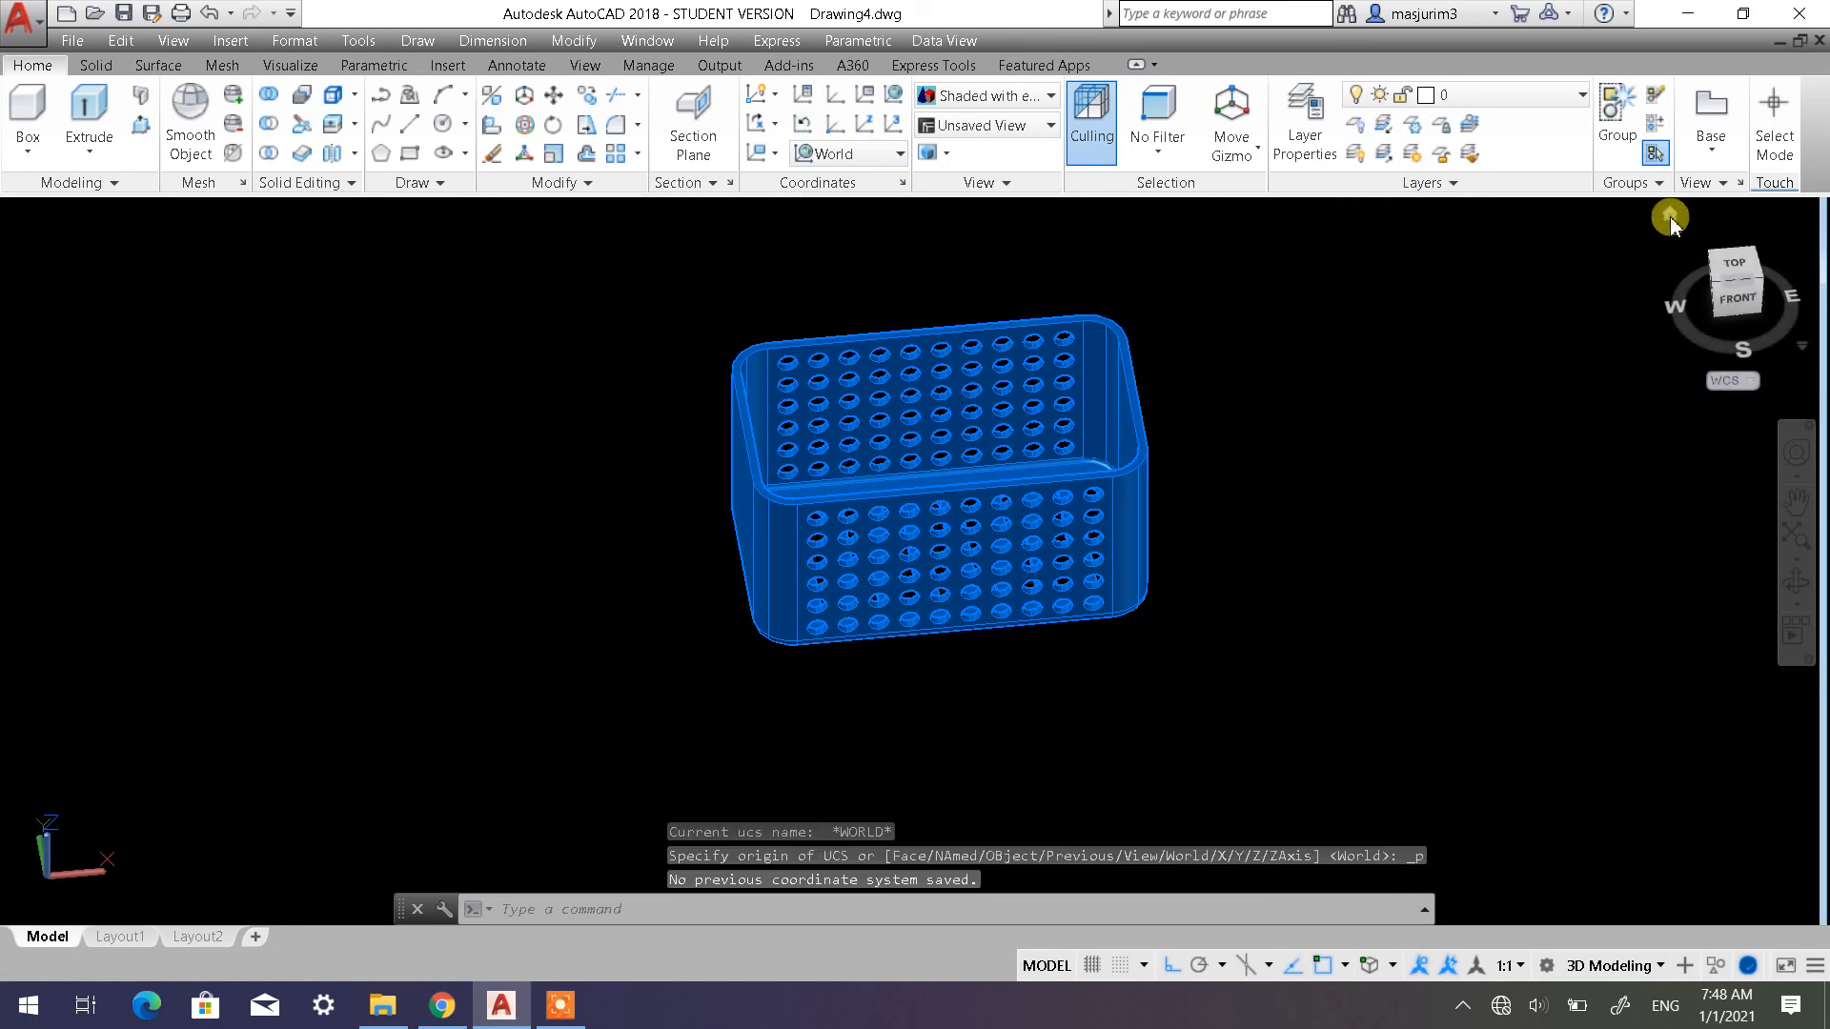
left_click(1670, 217)
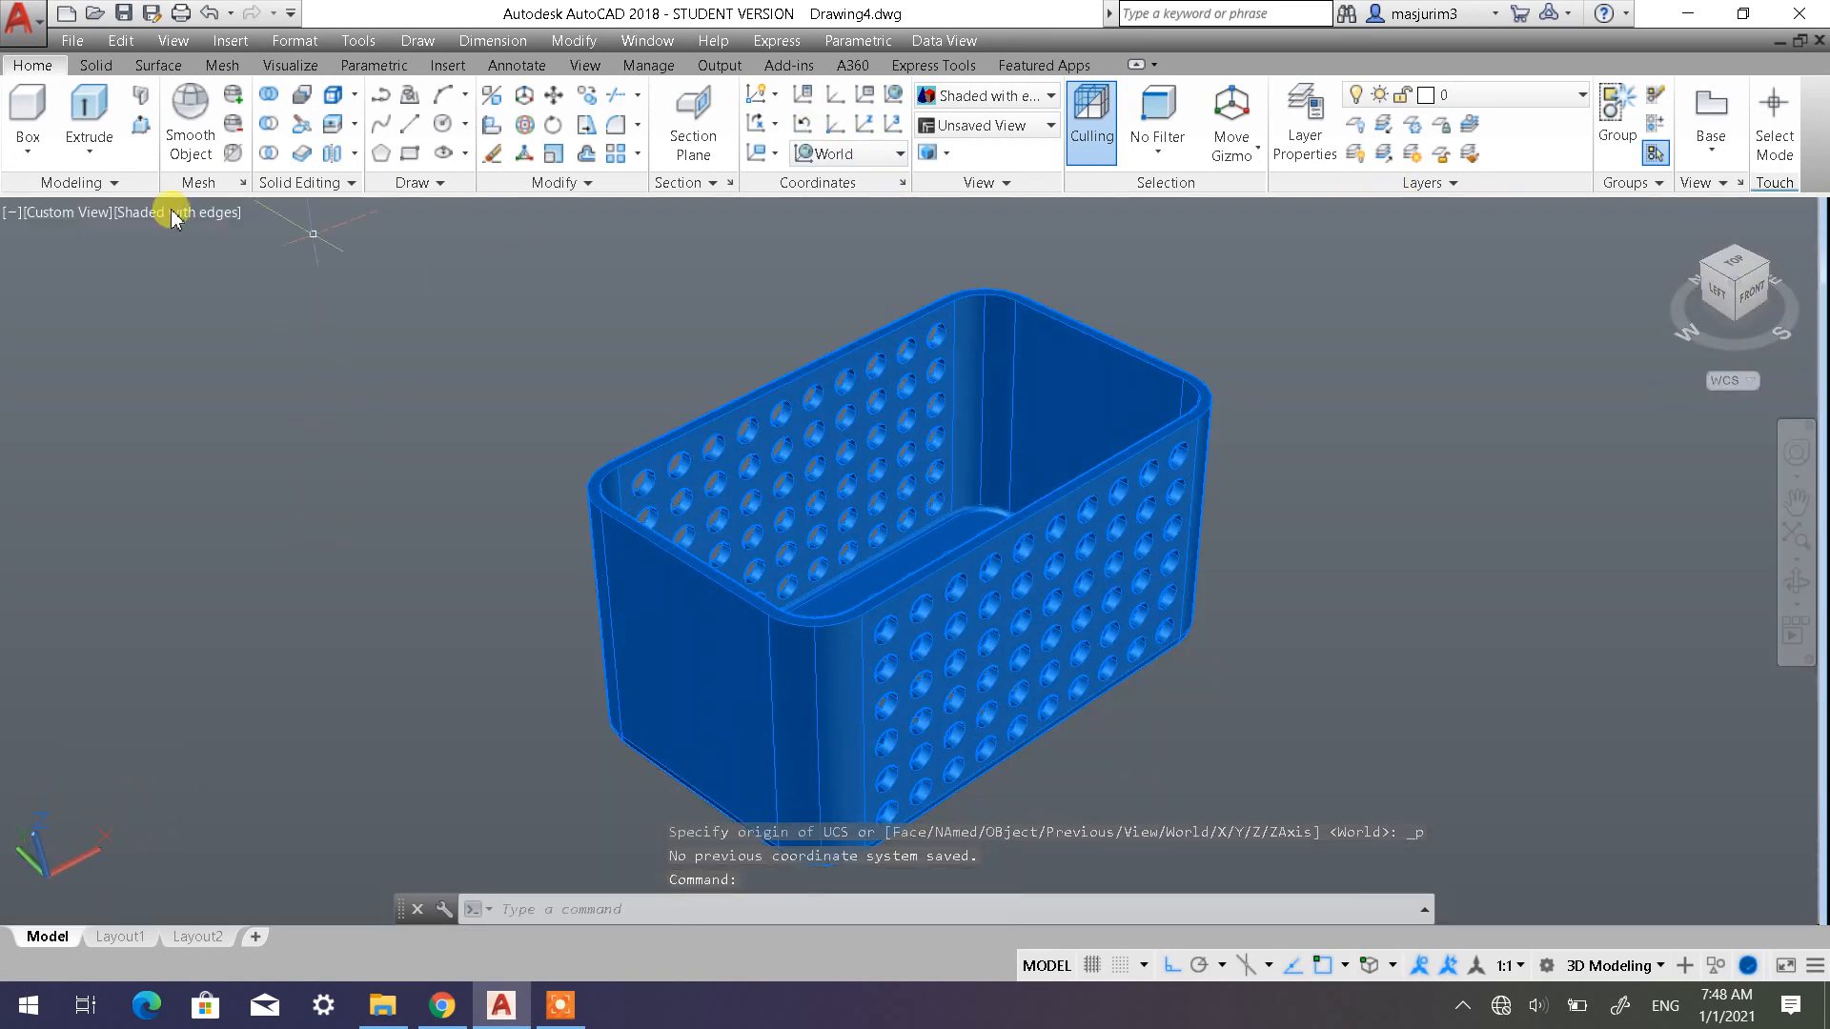
left_click(33, 219)
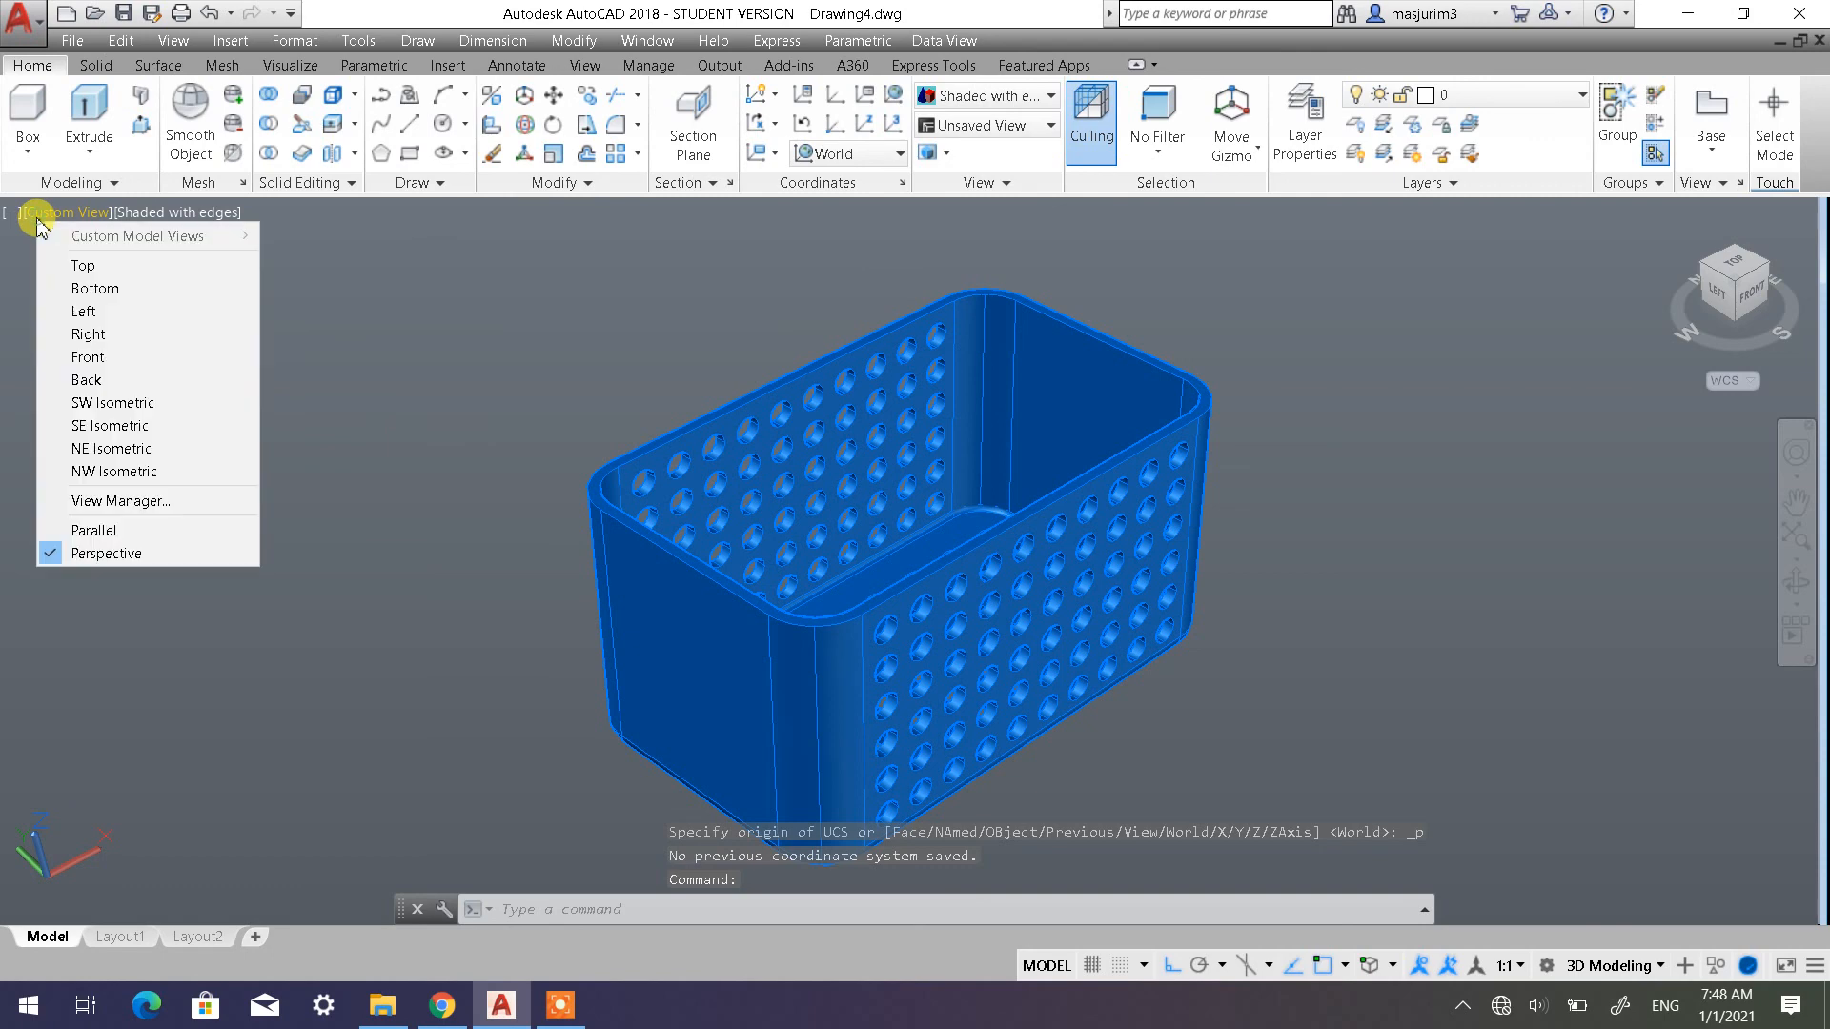
left_click(90, 523)
Set the visual style to 2D Wireframe and centre the container in the view
left_click(181, 215)
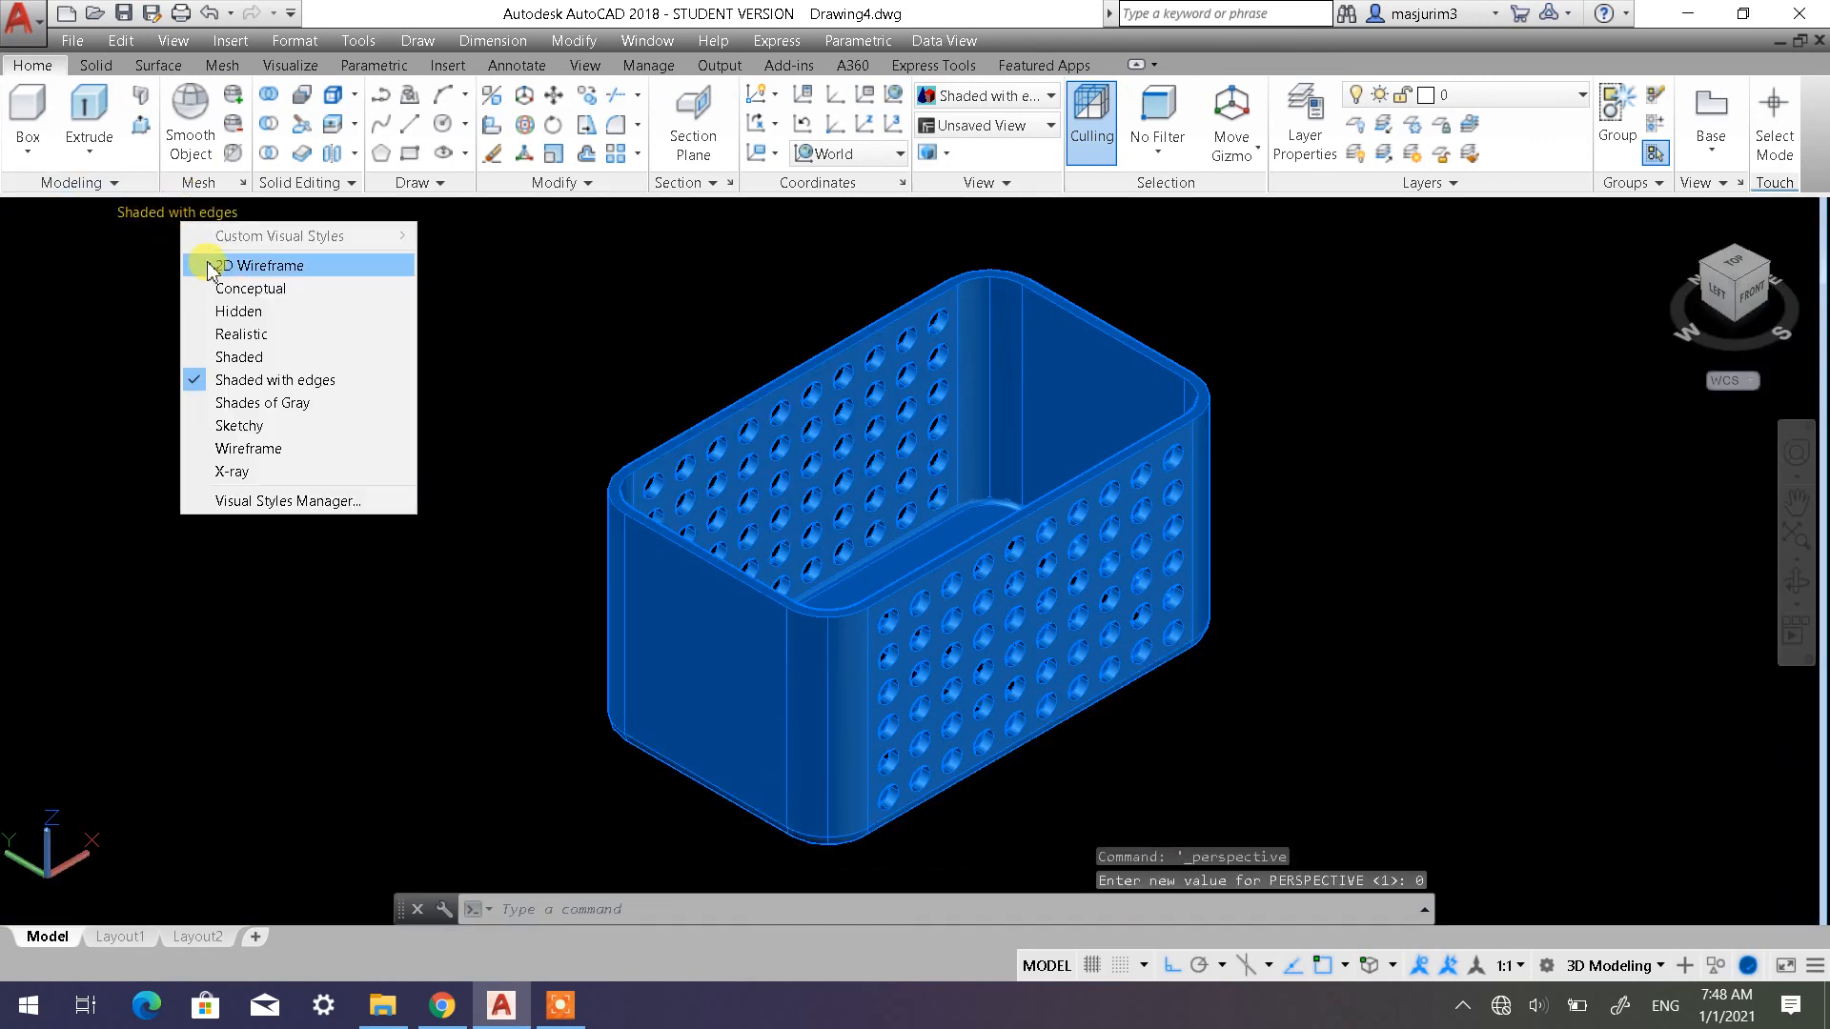
left_click(253, 283)
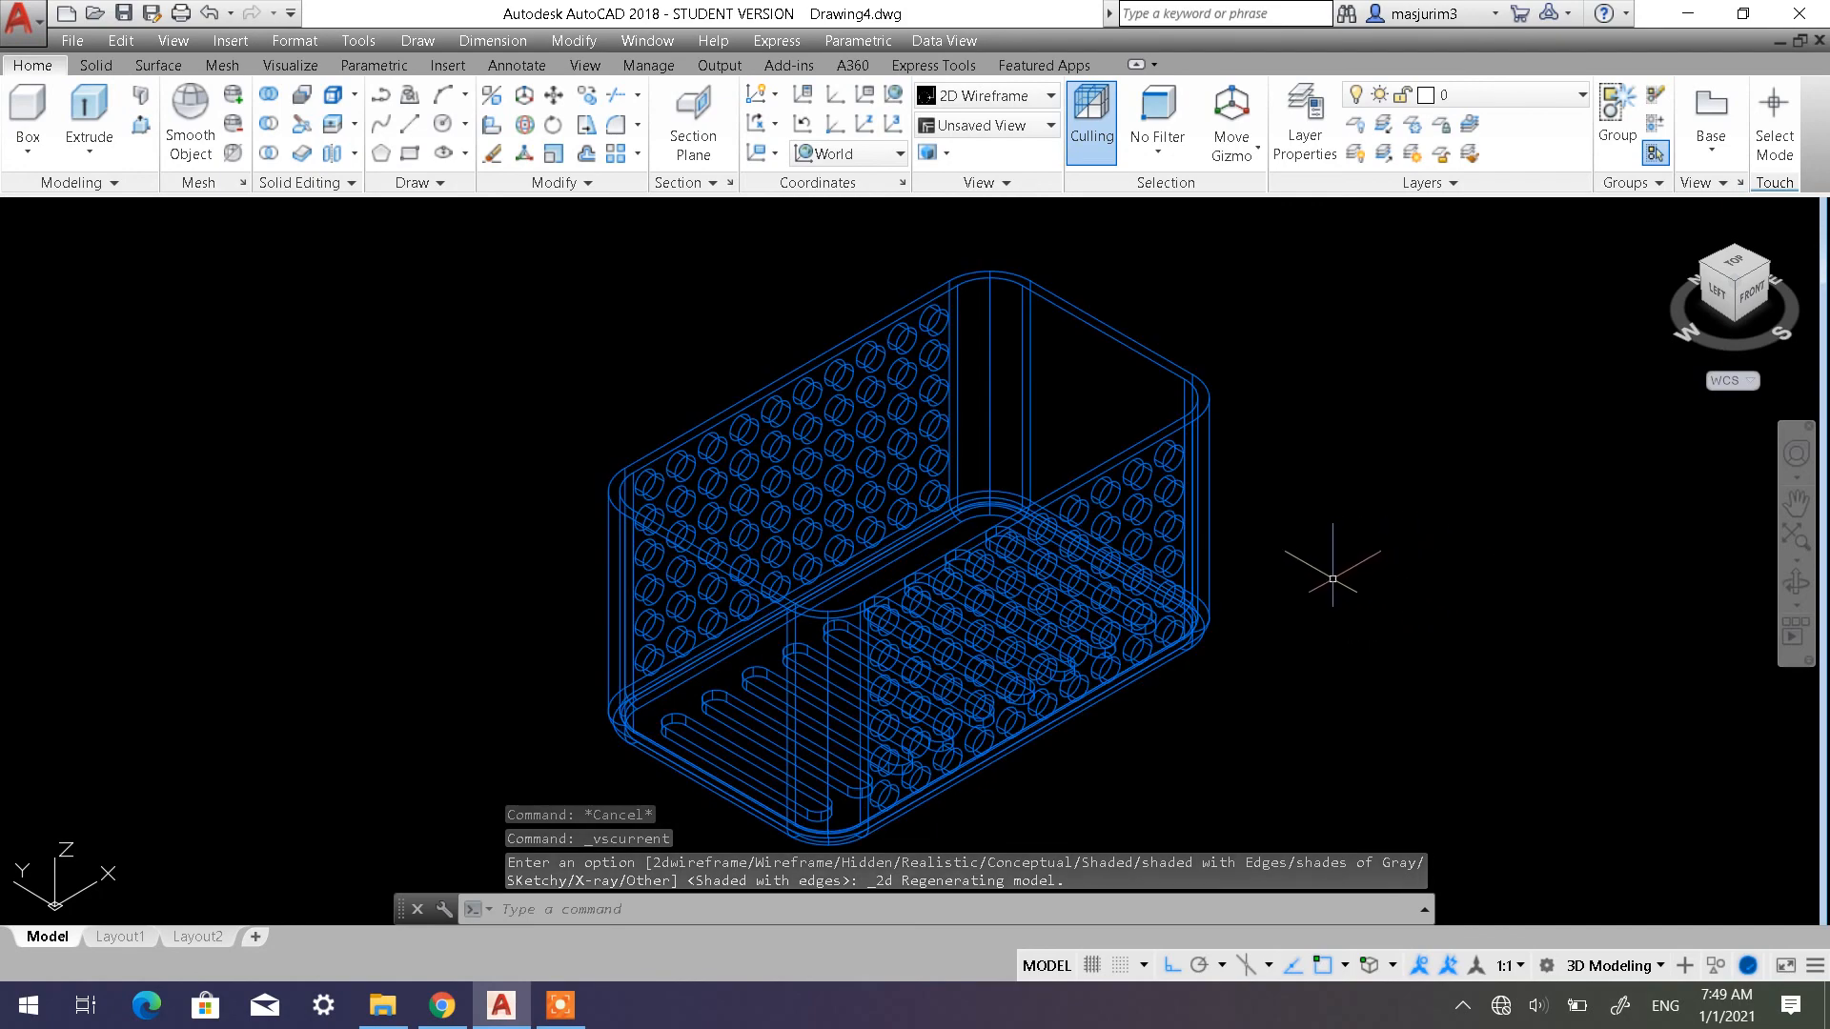
scroll(1313, 572, "down", 3)
middle_click_drag(1313, 572, 935, 560)
scroll(719, 551, "up", 3)
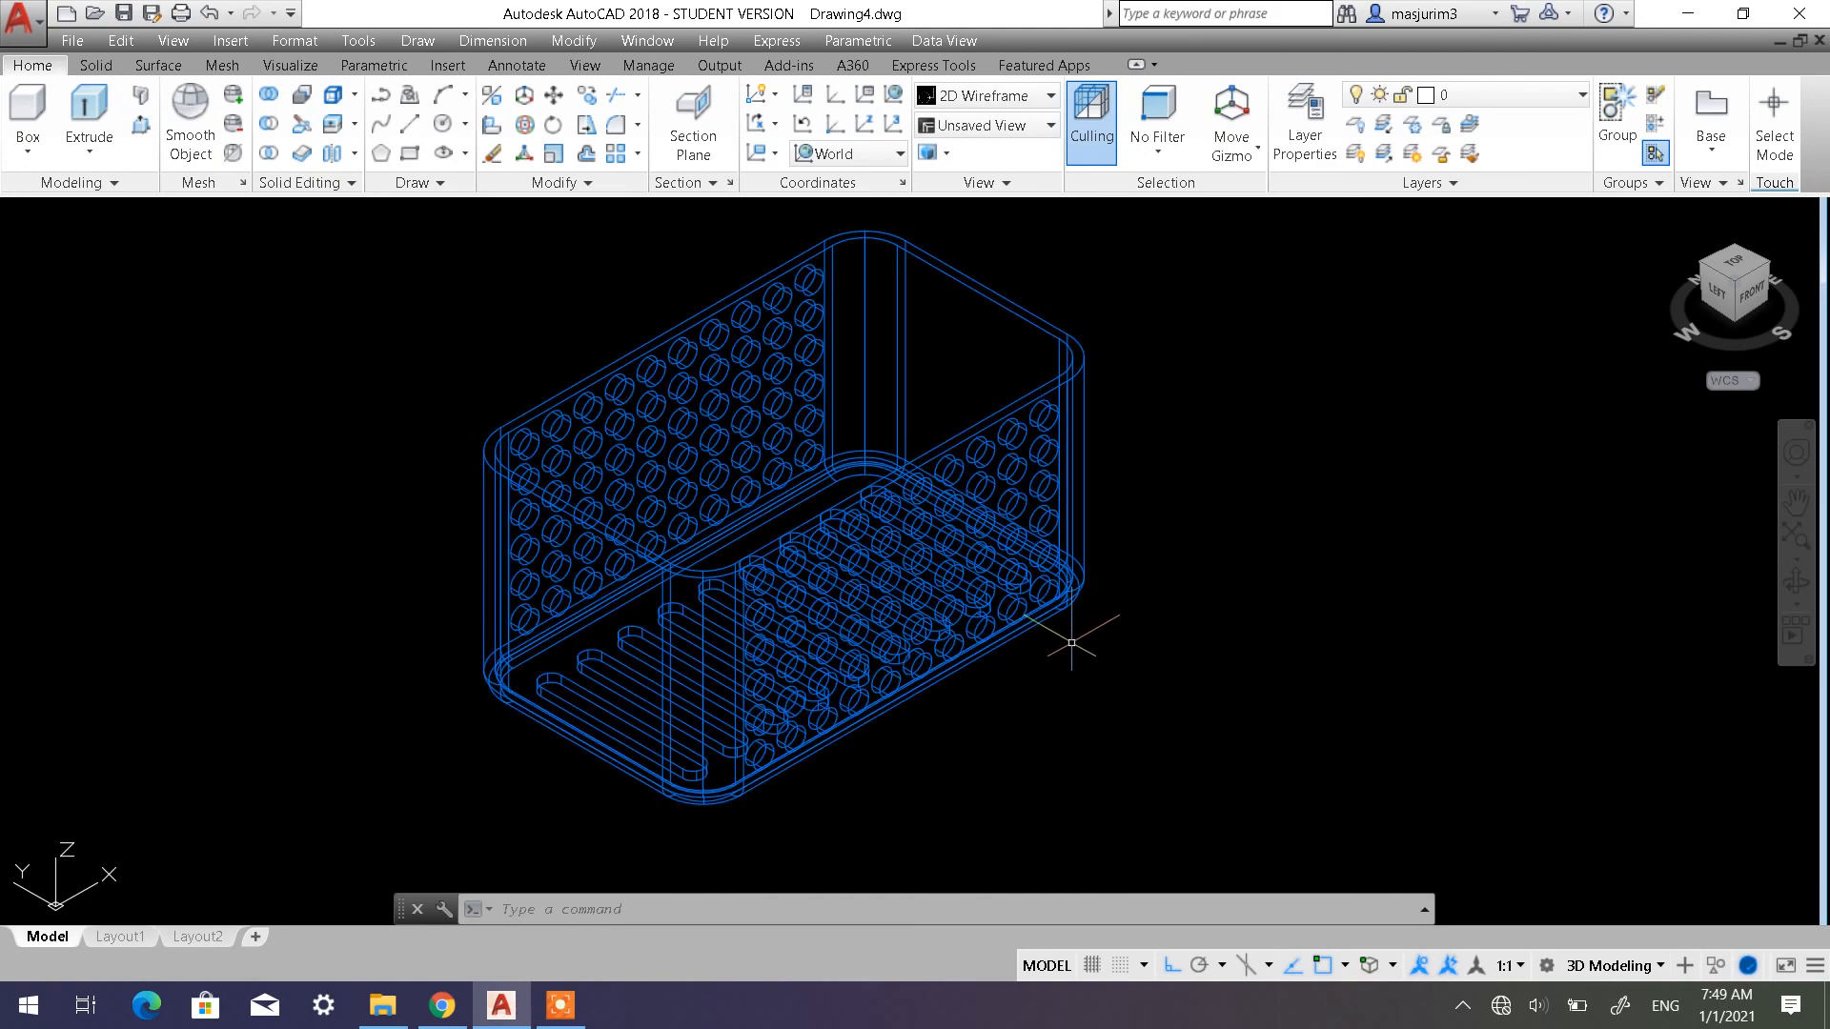
middle_click_drag(1123, 629, 1229, 629)
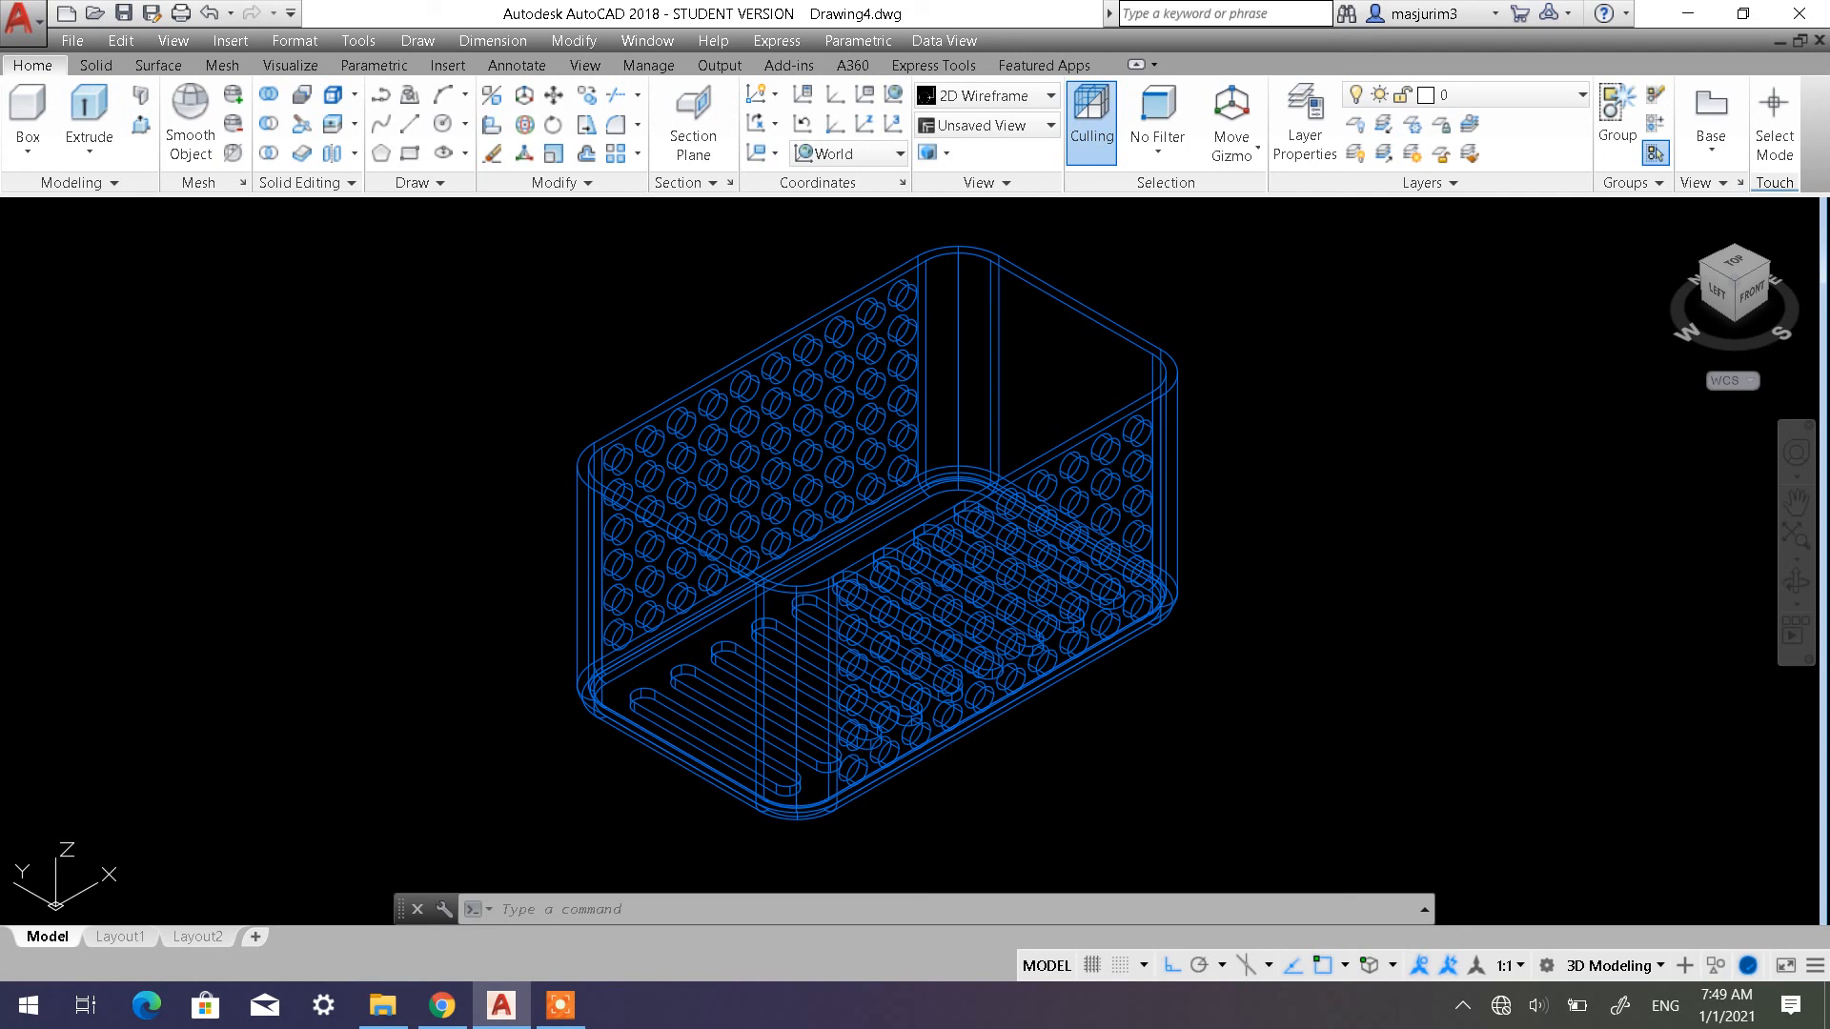
left_click(557, 1004)
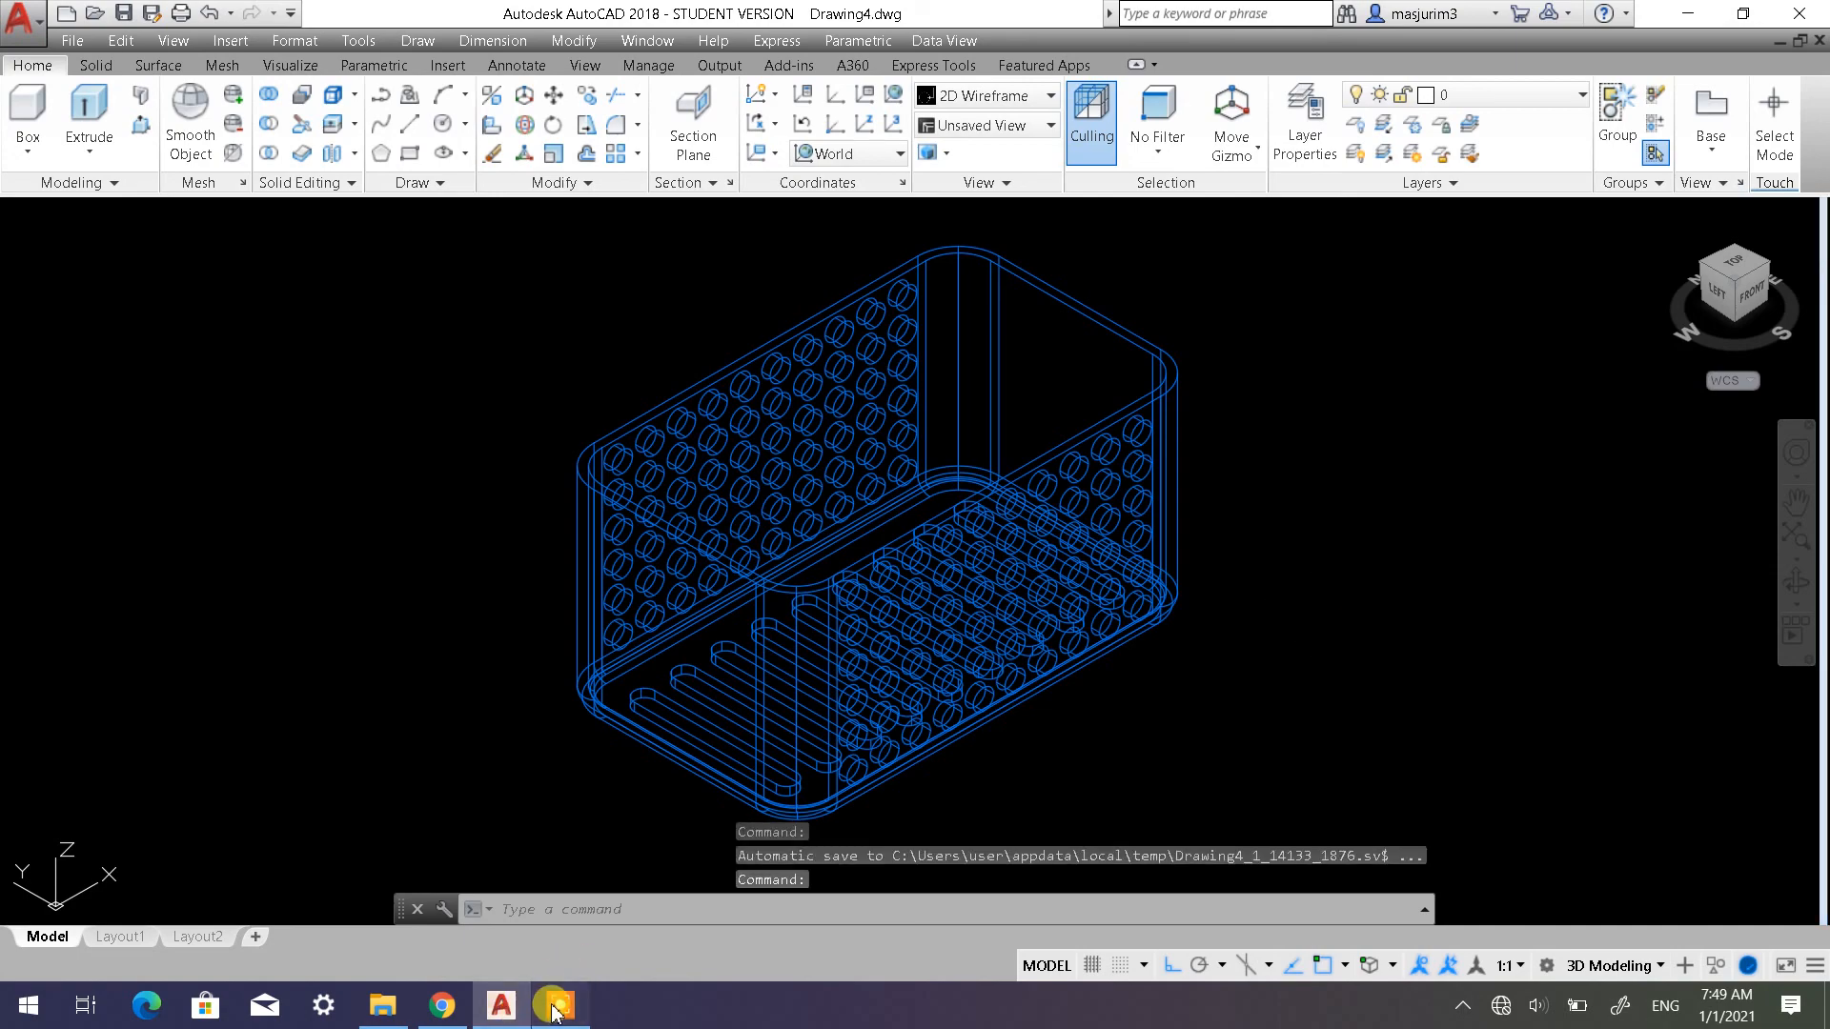